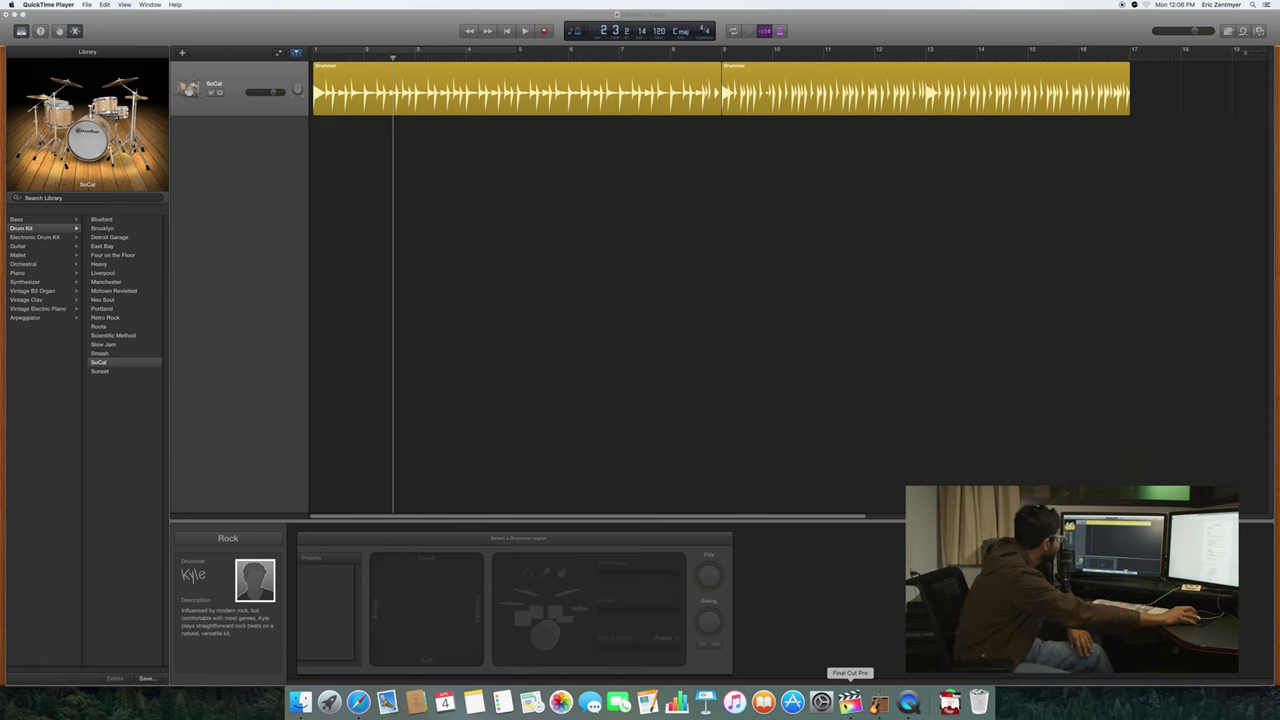
Step: Switch to Final Cut Pro and play the opening of the SI Project V4 ROUGH timeline, adjusting the playback volume
{"action": "left_click", "coordinate": [849, 702]}
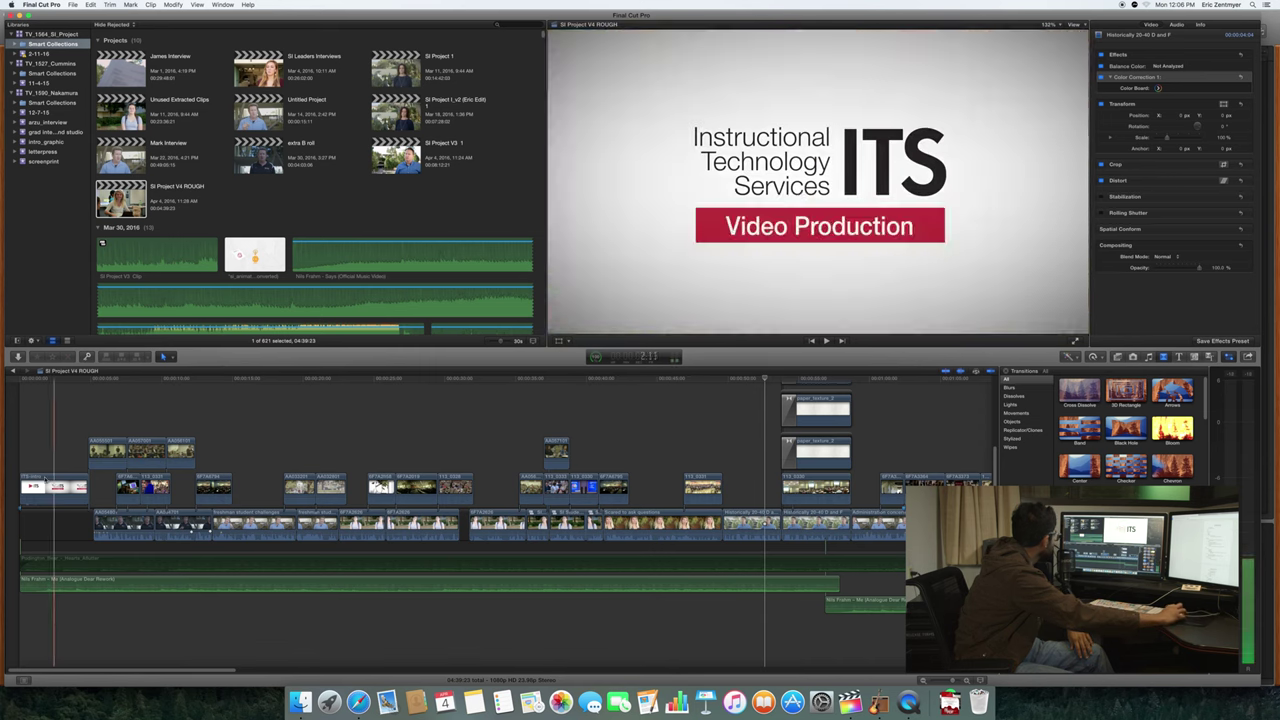
{"action": "left_click", "coordinate": [22, 478]}
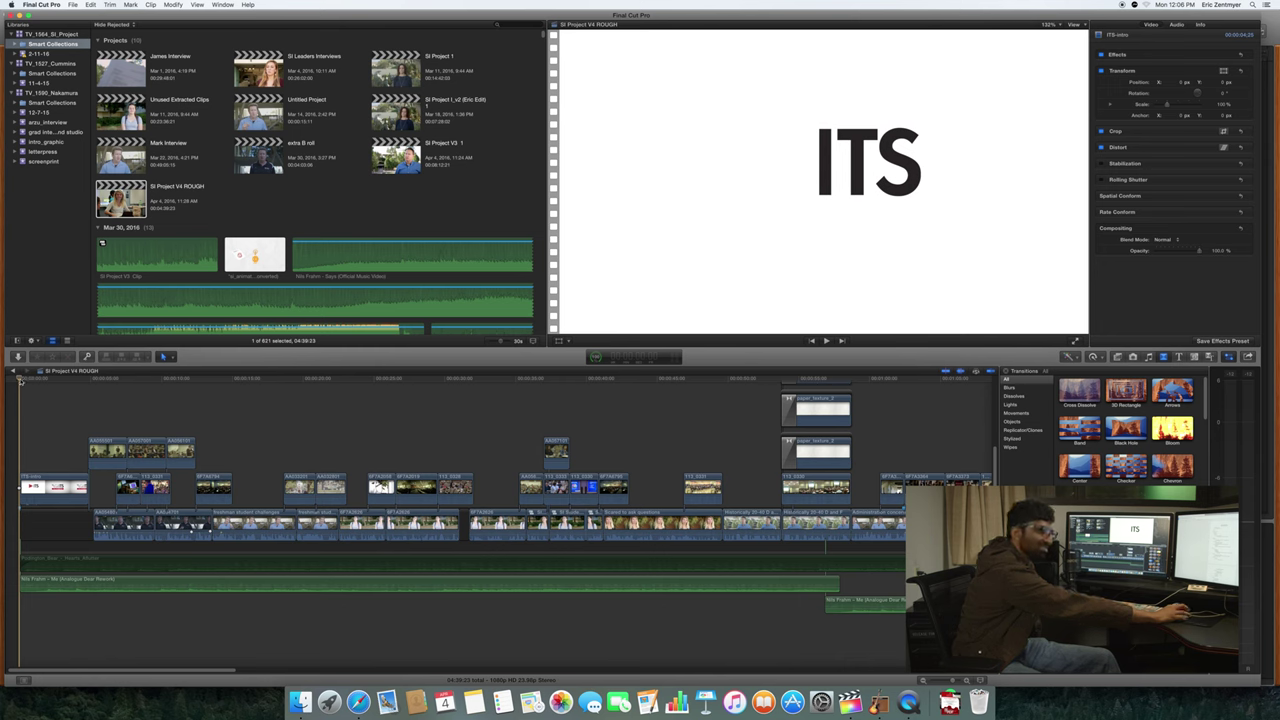
{"action": "key", "text": "space"}
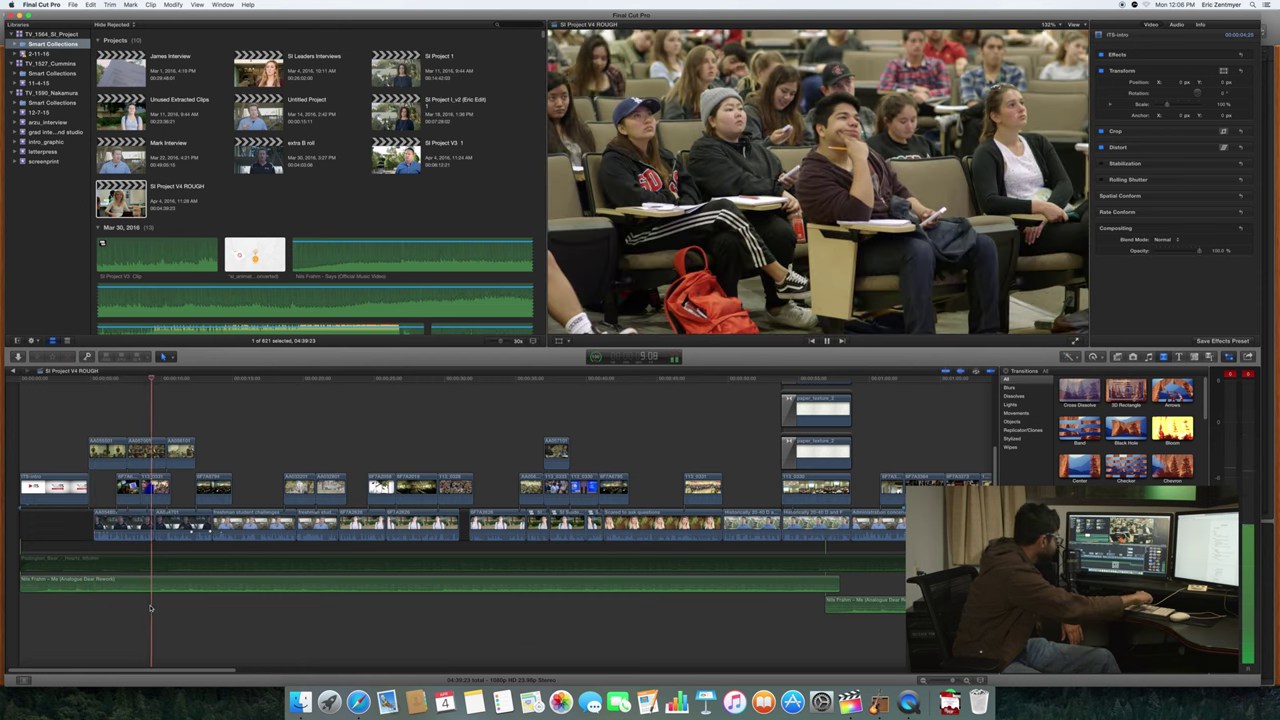
{"action": "key", "text": "XF86AudioLowerVolume"}
{"action": "key", "text": "XF86AudioRaiseVolume"}
{"action": "key", "text": "XF86AudioRaiseVolume"}
{"action": "key", "text": "XF86AudioRaiseVolume"}
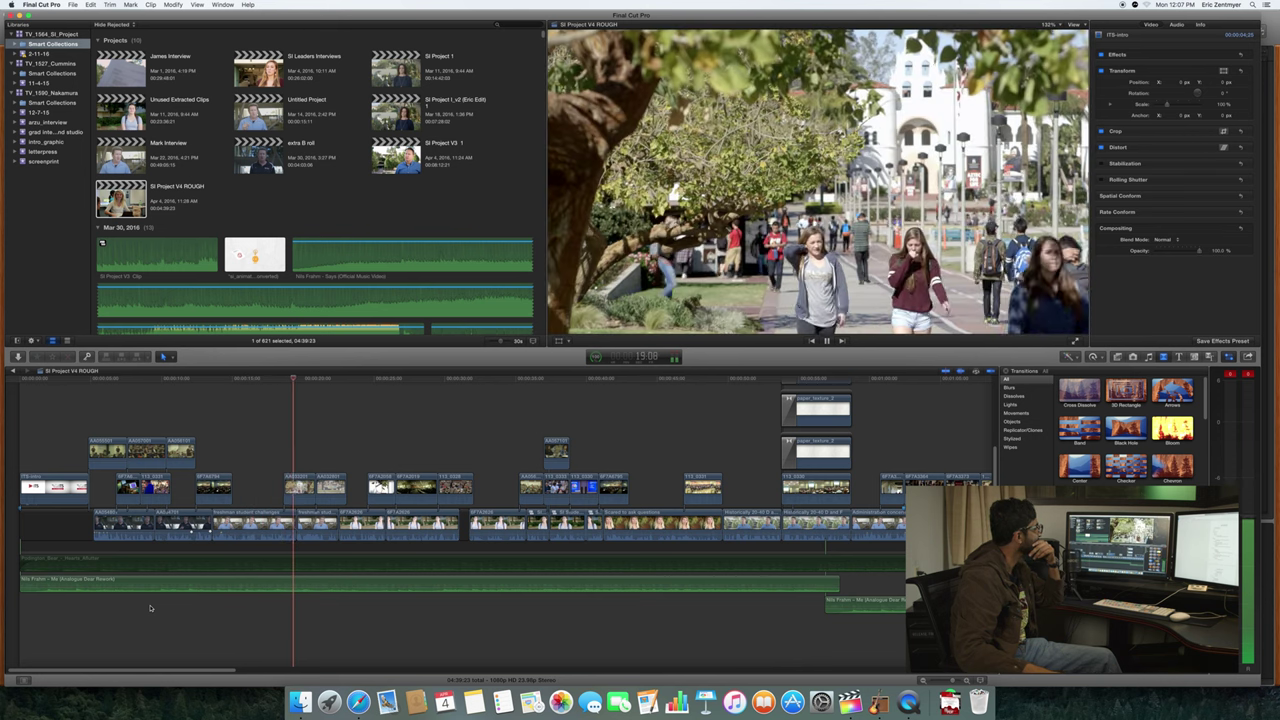
{"action": "key", "text": "space"}
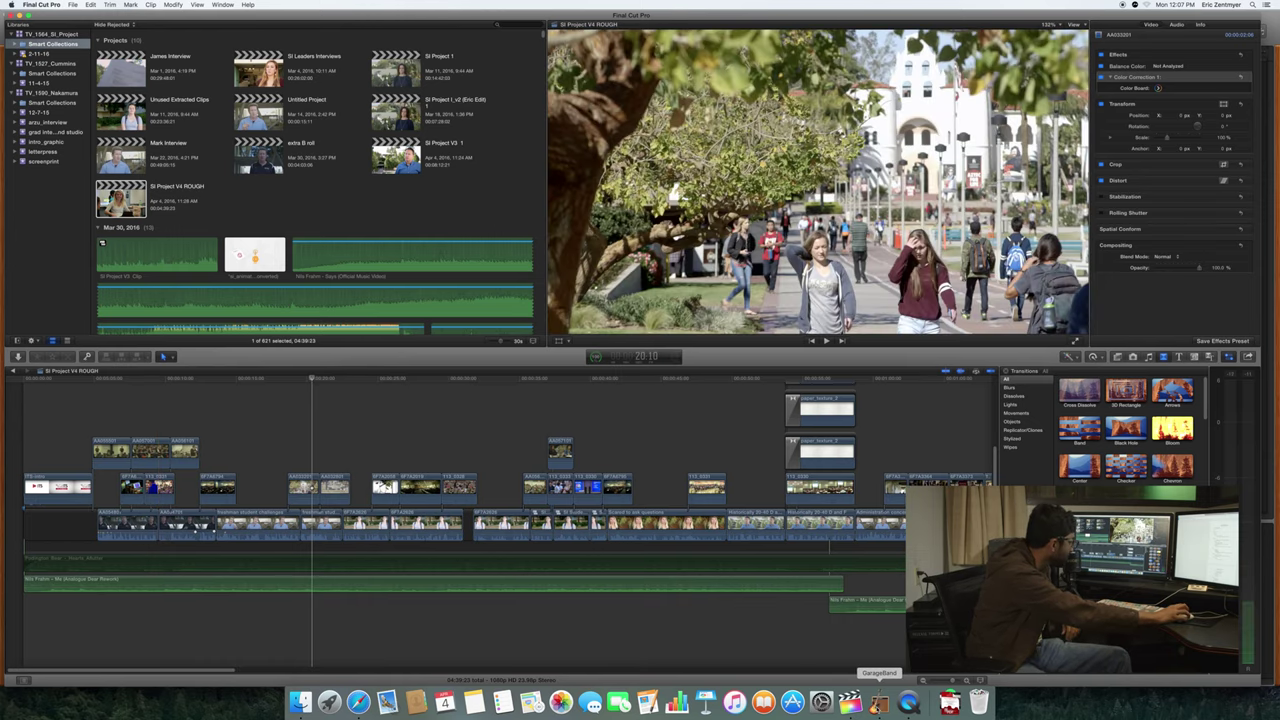
Step: Switch to GarageBand and close the open untitled project to reach the new project choices
{"action": "left_click", "coordinate": [879, 701]}
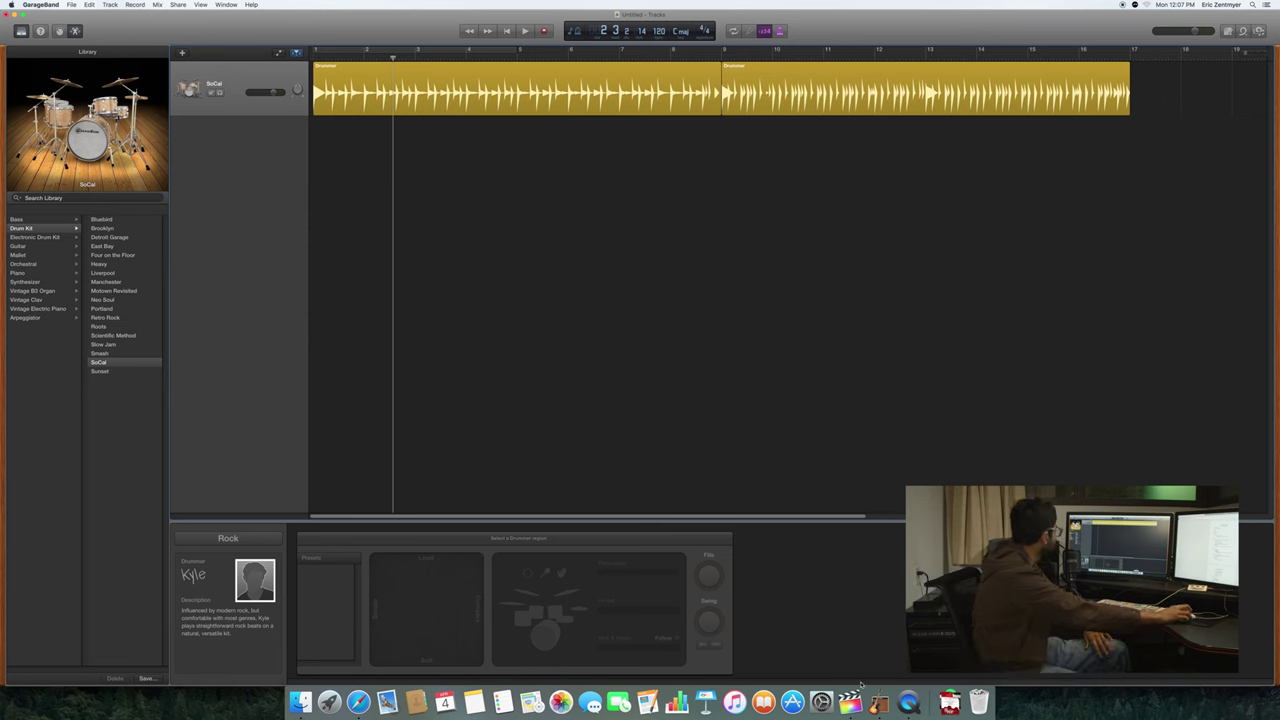
{"action": "left_click", "coordinate": [47, 5]}
{"action": "mouse_move", "coordinate": [10, 5]}
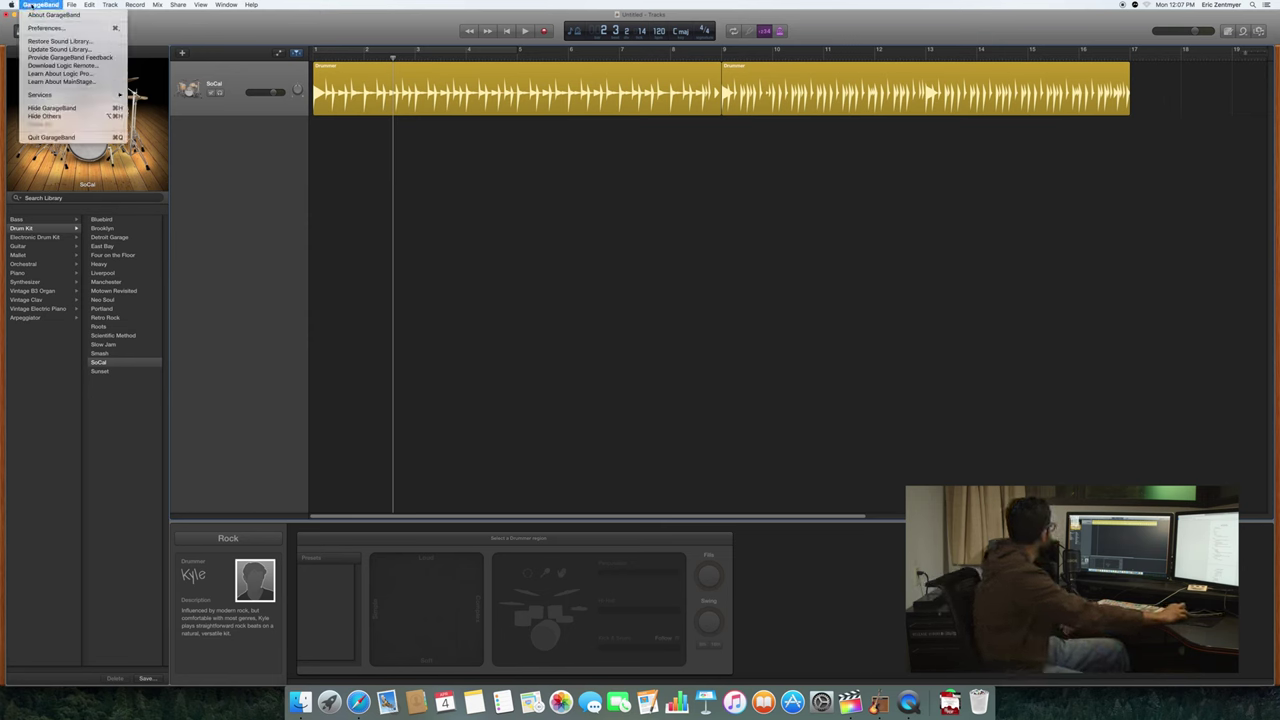
{"action": "left_click", "coordinate": [51, 137]}
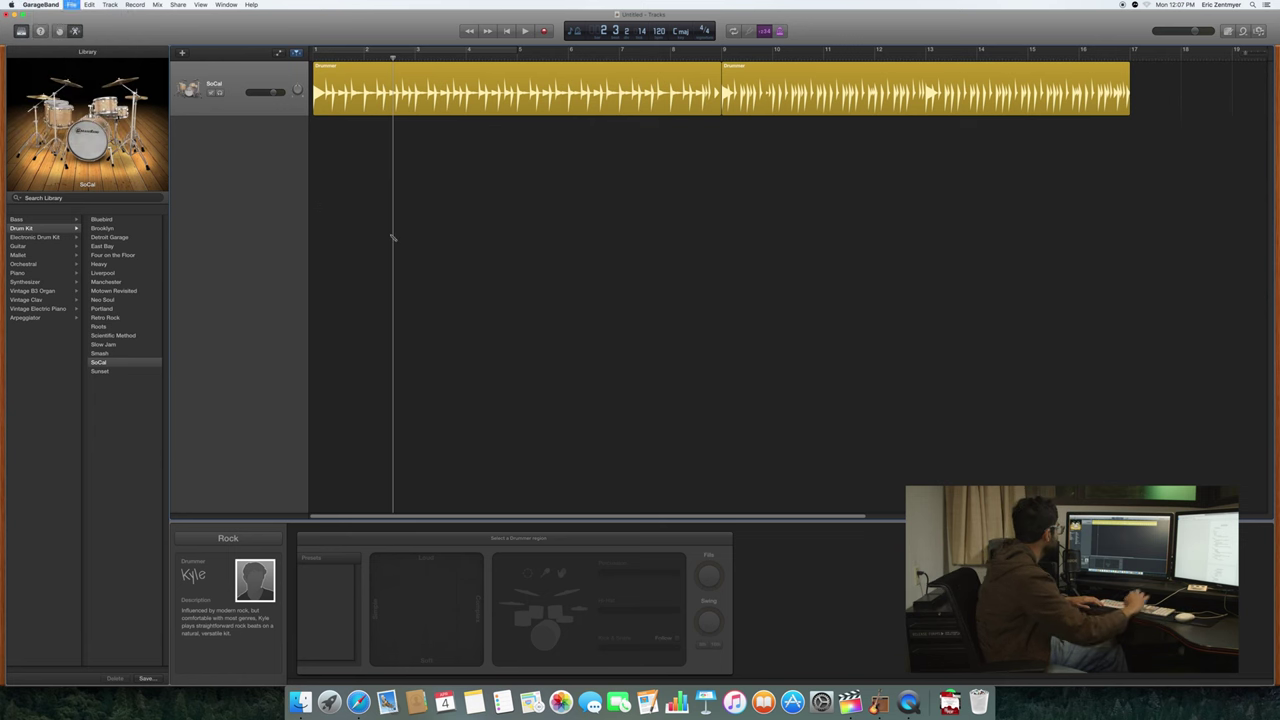
{"action": "left_click", "coordinate": [610, 216]}
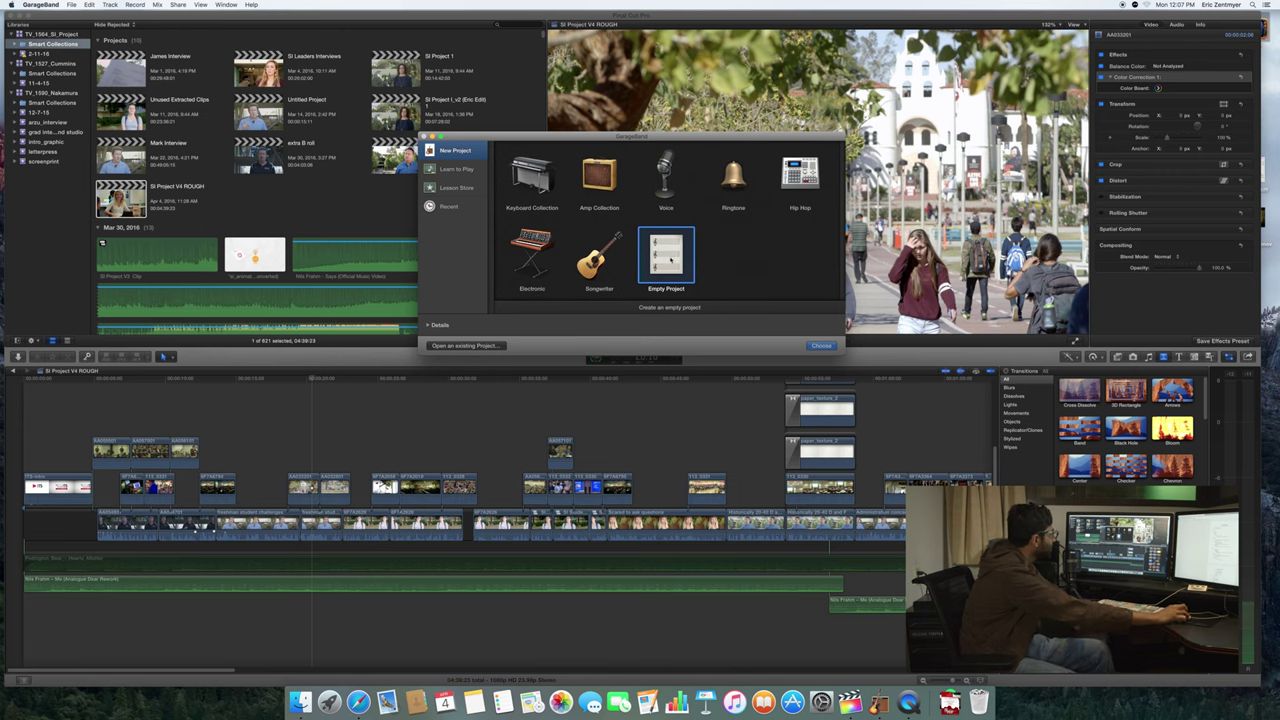
Step: Create an Empty Project with a Drummer track
{"action": "double_click", "coordinate": [671, 259]}
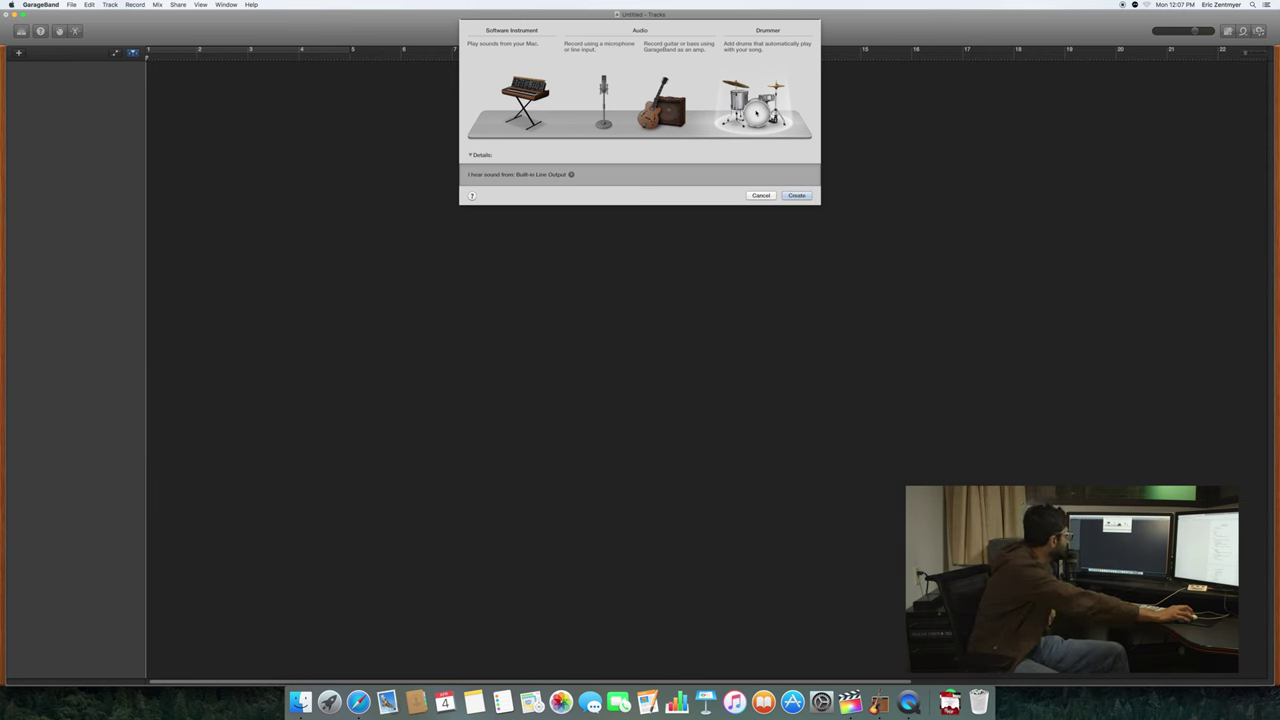
{"action": "double_click", "coordinate": [757, 113]}
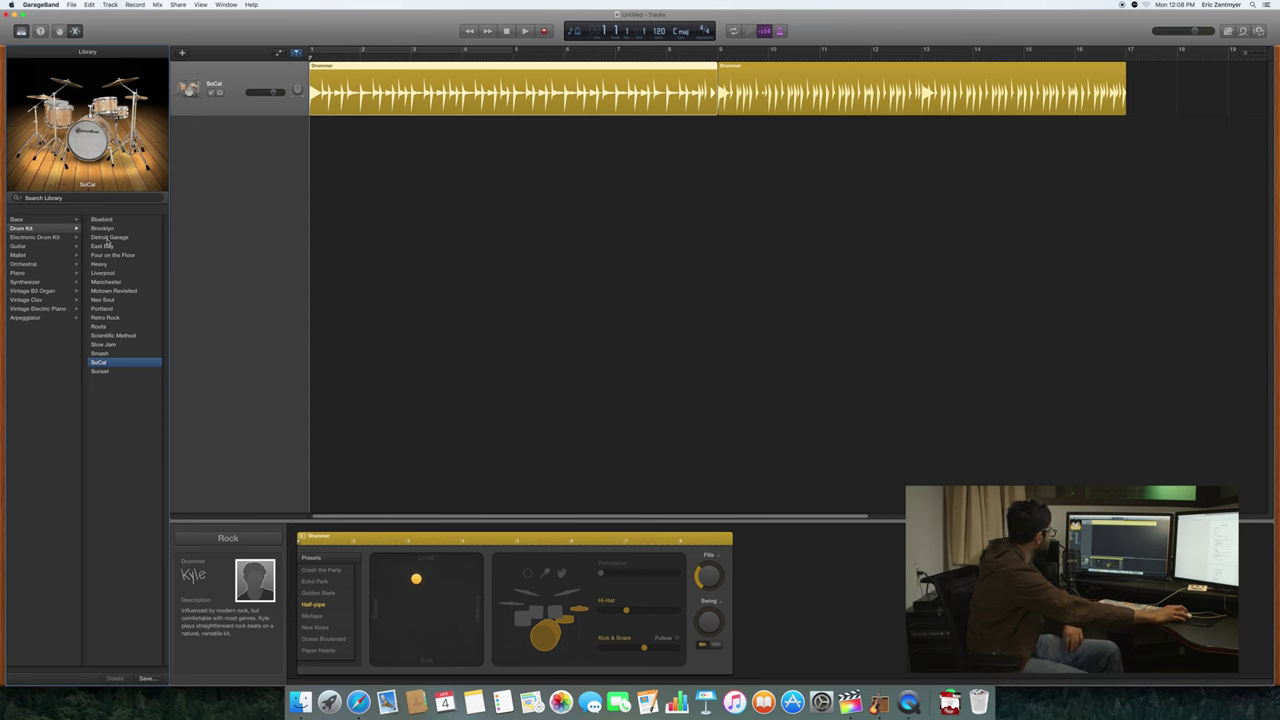
Step: Try the Detroit Garage, East Bay and Heavy kits on the drummer track, playing back East Bay and Heavy
{"action": "left_click", "coordinate": [106, 239]}
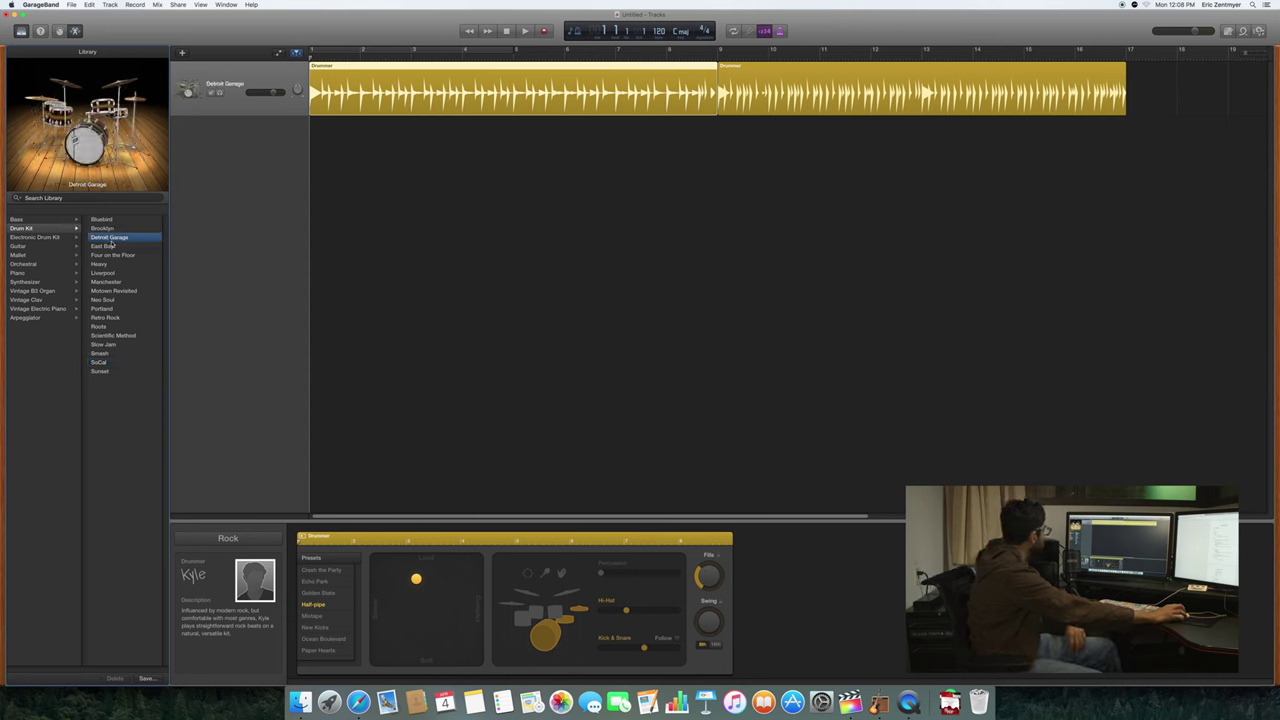
{"action": "left_click", "coordinate": [112, 245]}
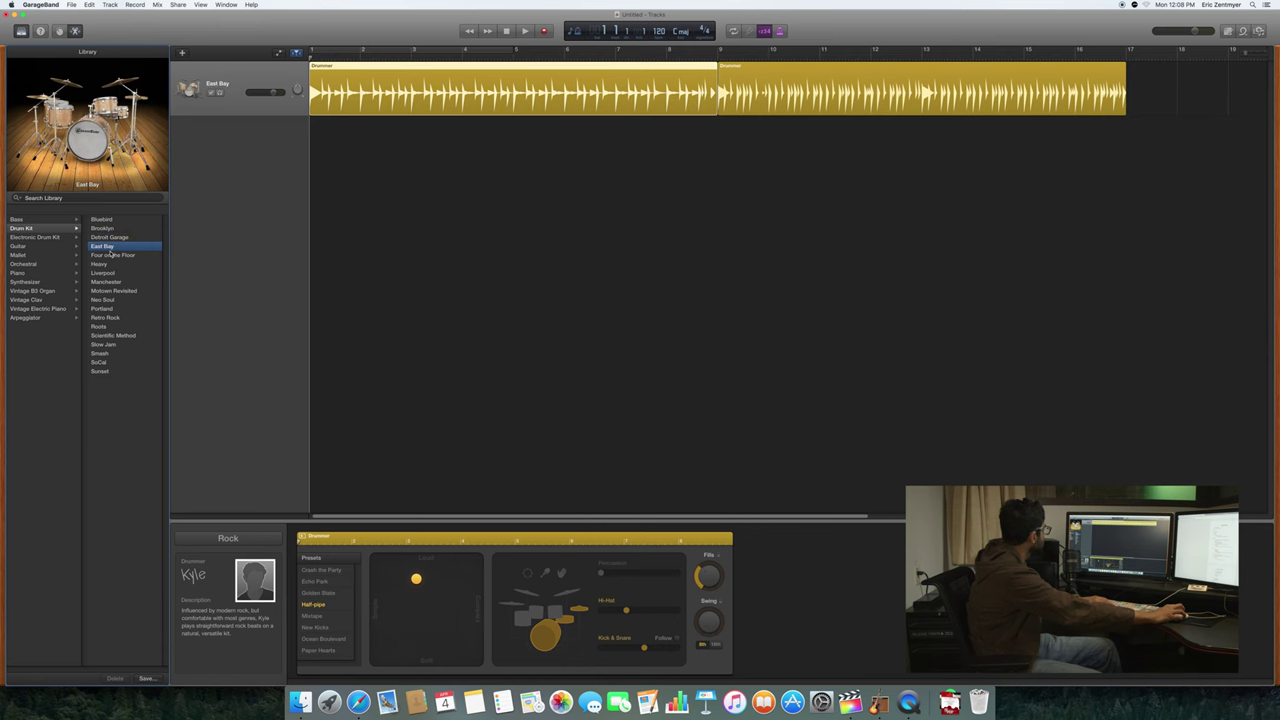
{"action": "key", "text": "space"}
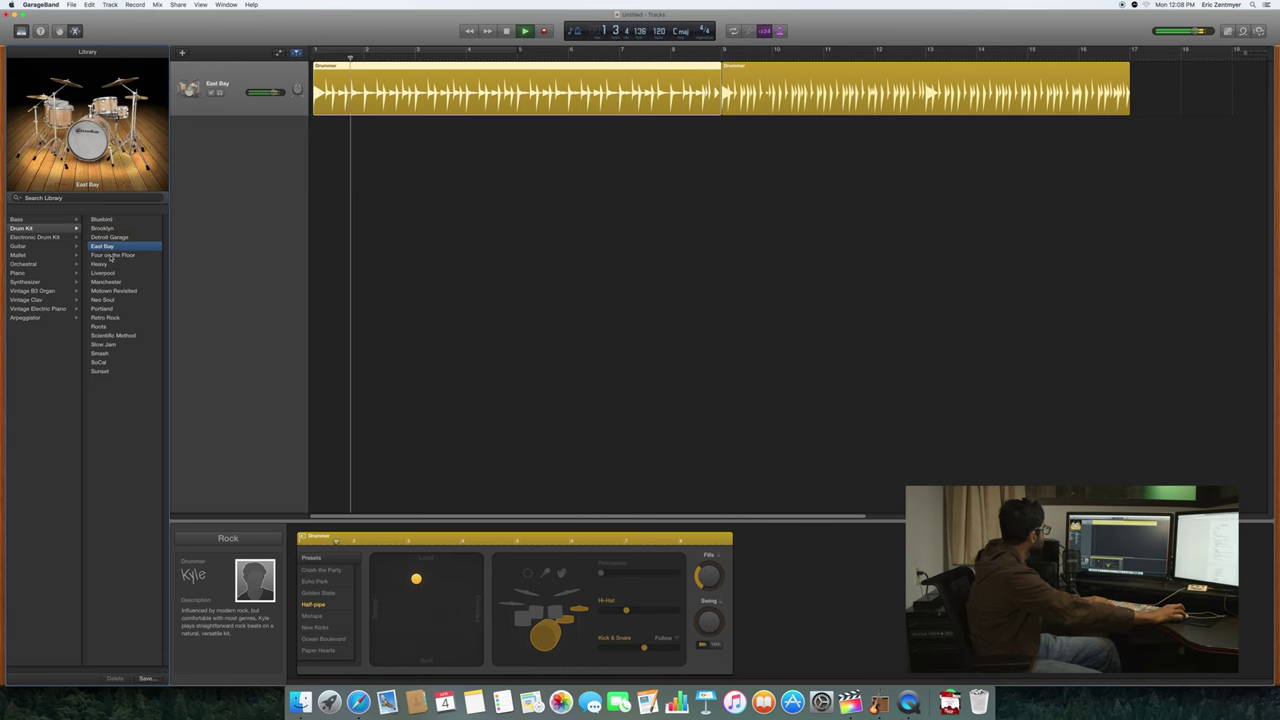
{"action": "key", "text": "space"}
{"action": "left_click", "coordinate": [126, 263]}
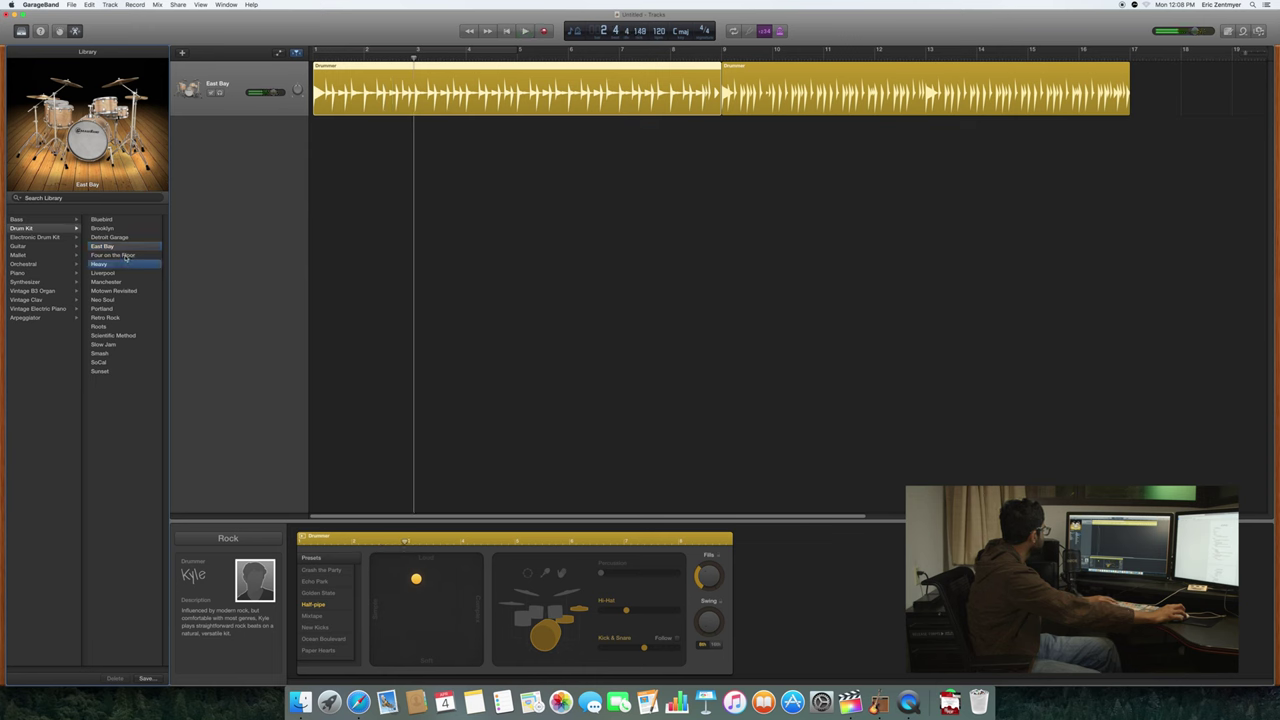
{"action": "key", "text": "space"}
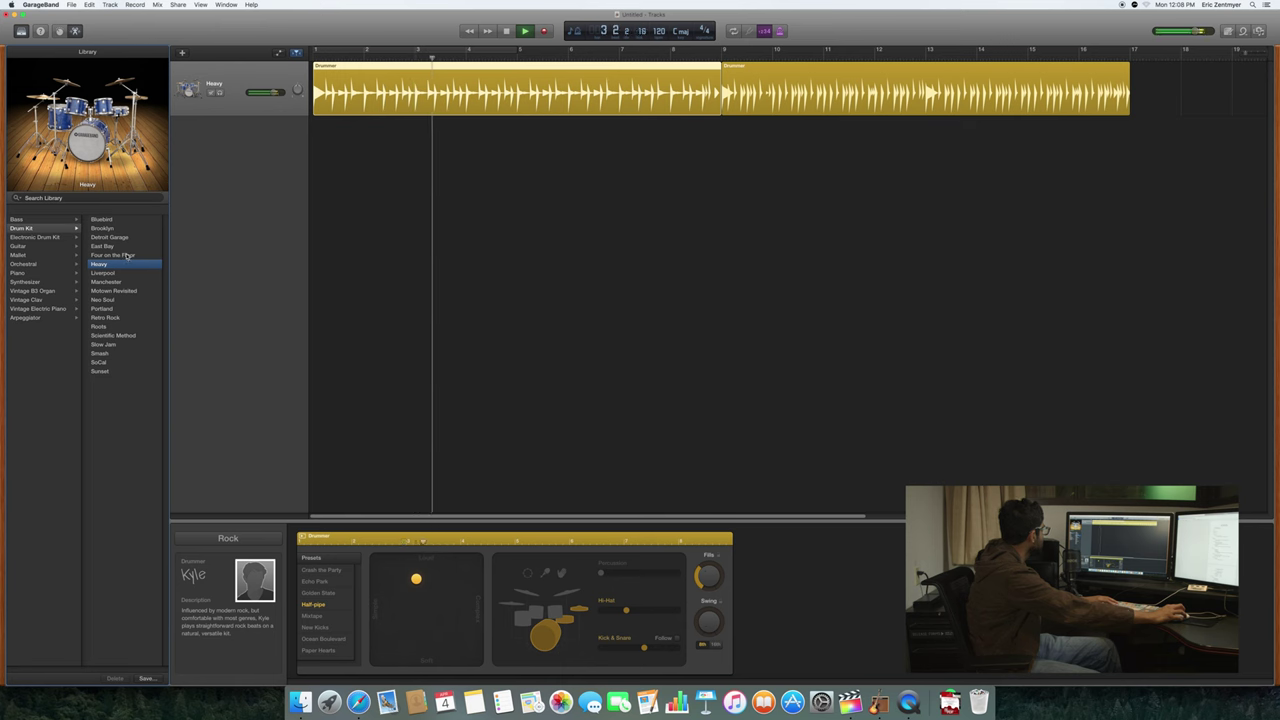
{"action": "key", "text": "space"}
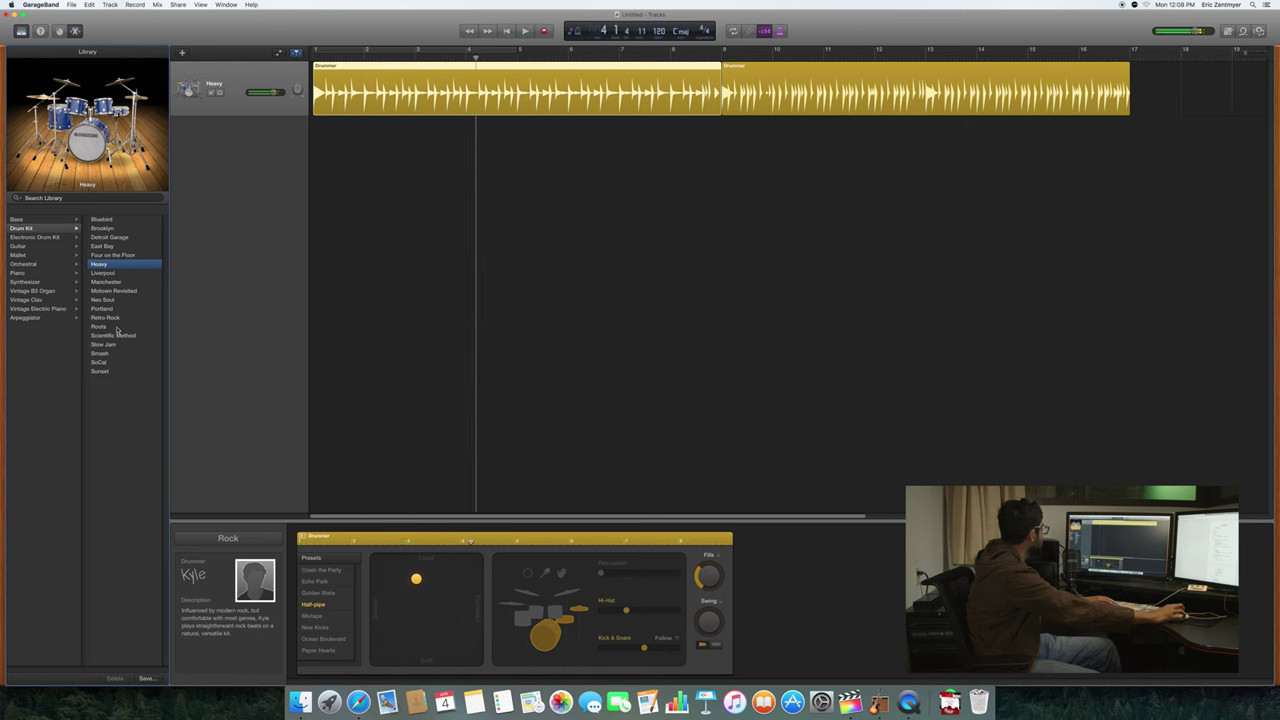
Step: Change the drummer track to the Motown Revisited kit and play a few beats to hear it
{"action": "left_click", "coordinate": [111, 292]}
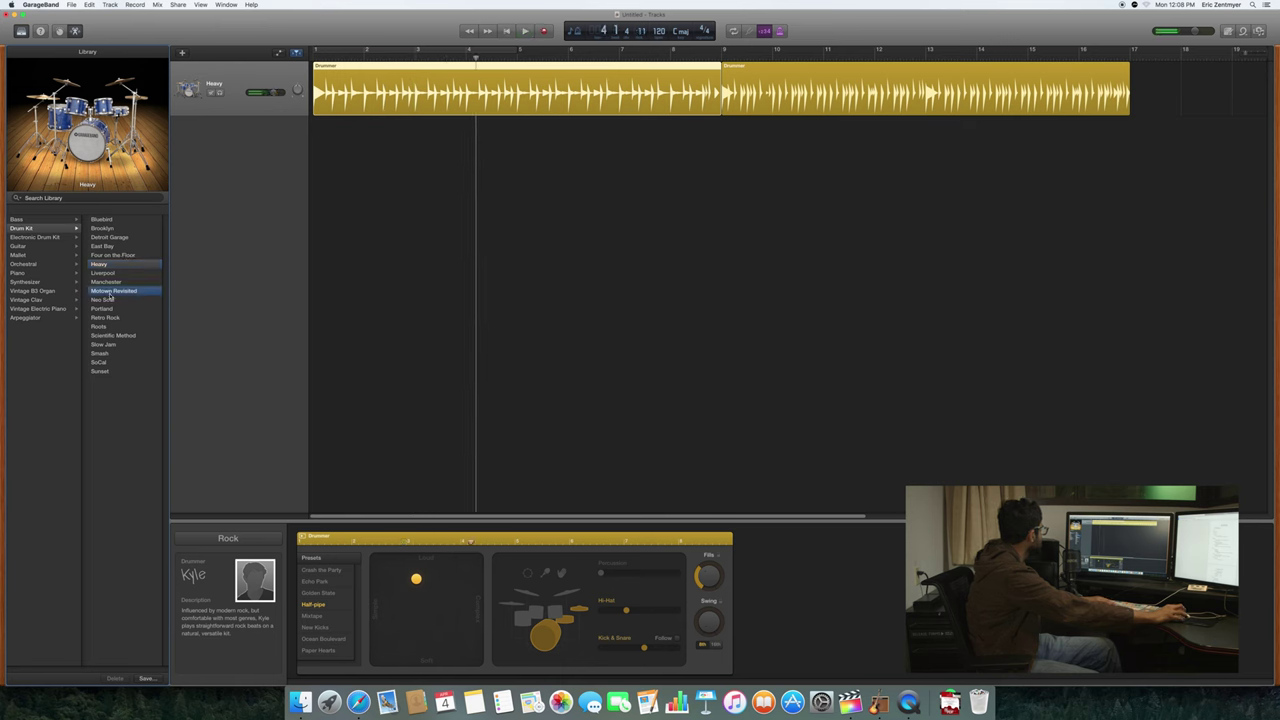
{"action": "key", "text": "space"}
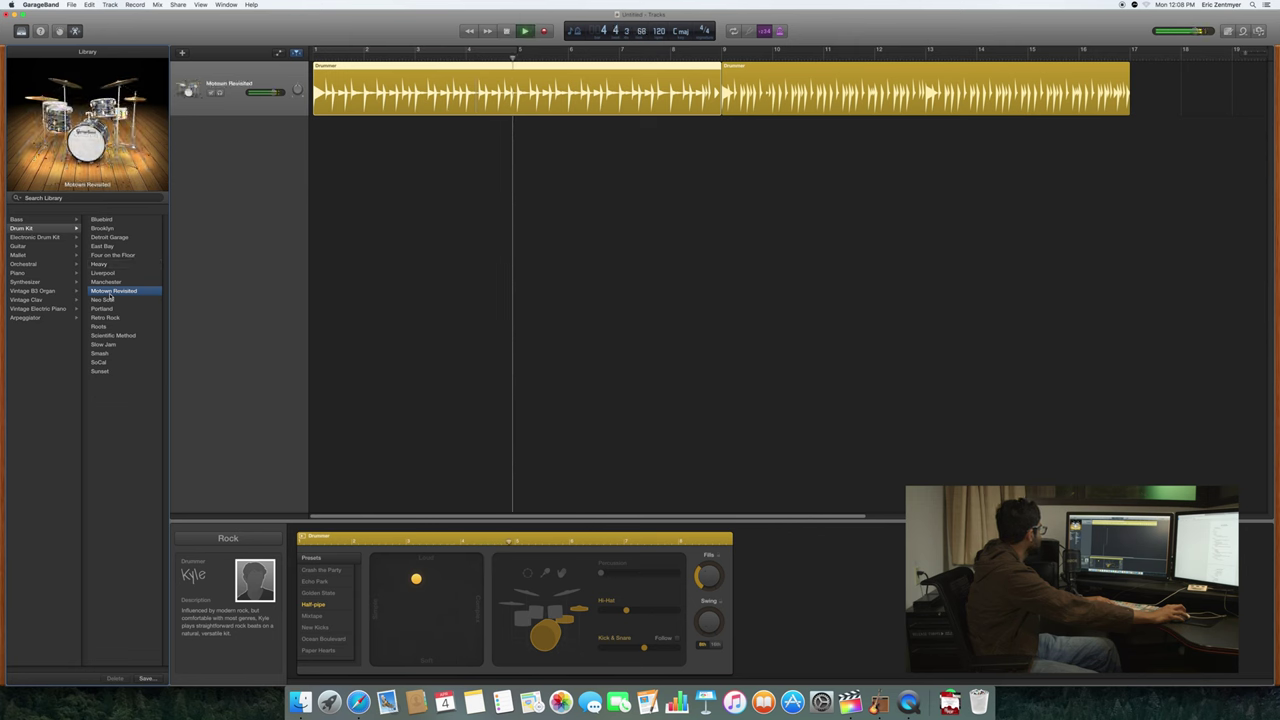
{"action": "key", "text": "space"}
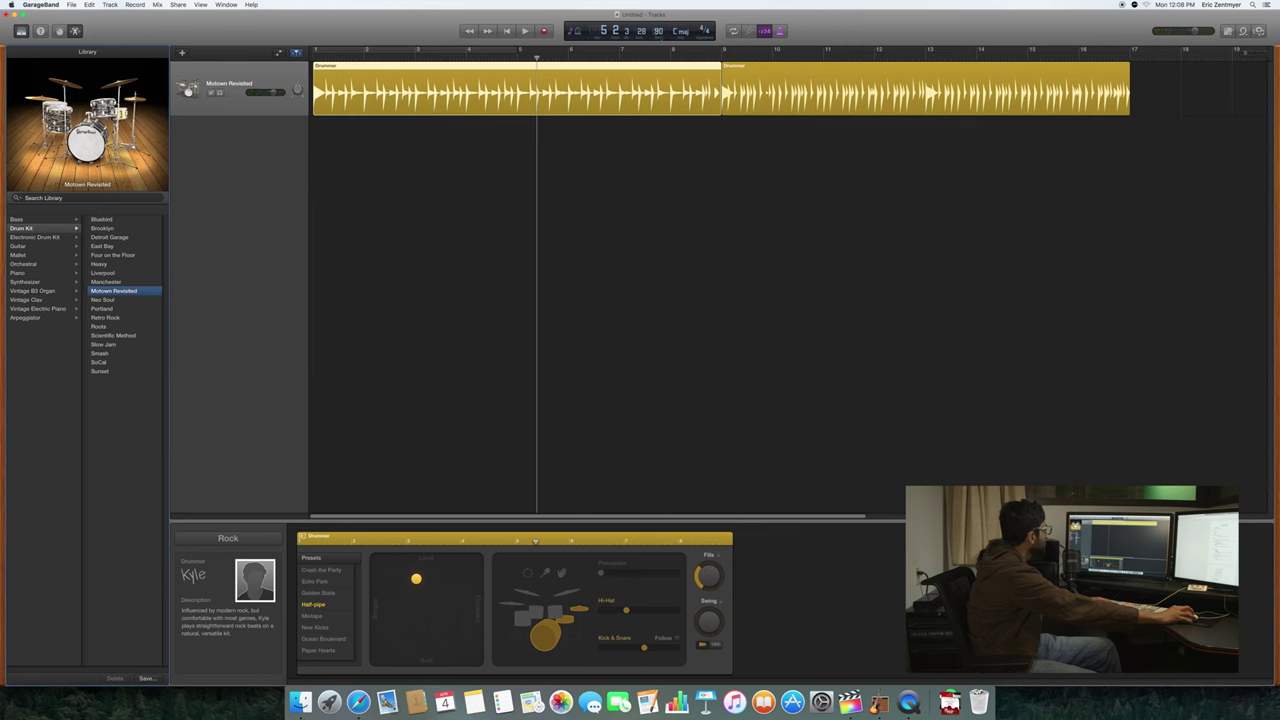
Step: Listen to the drums at 90 BPM, then set the tempo to 100 BPM and play from the beginning
{"action": "key", "text": "space"}
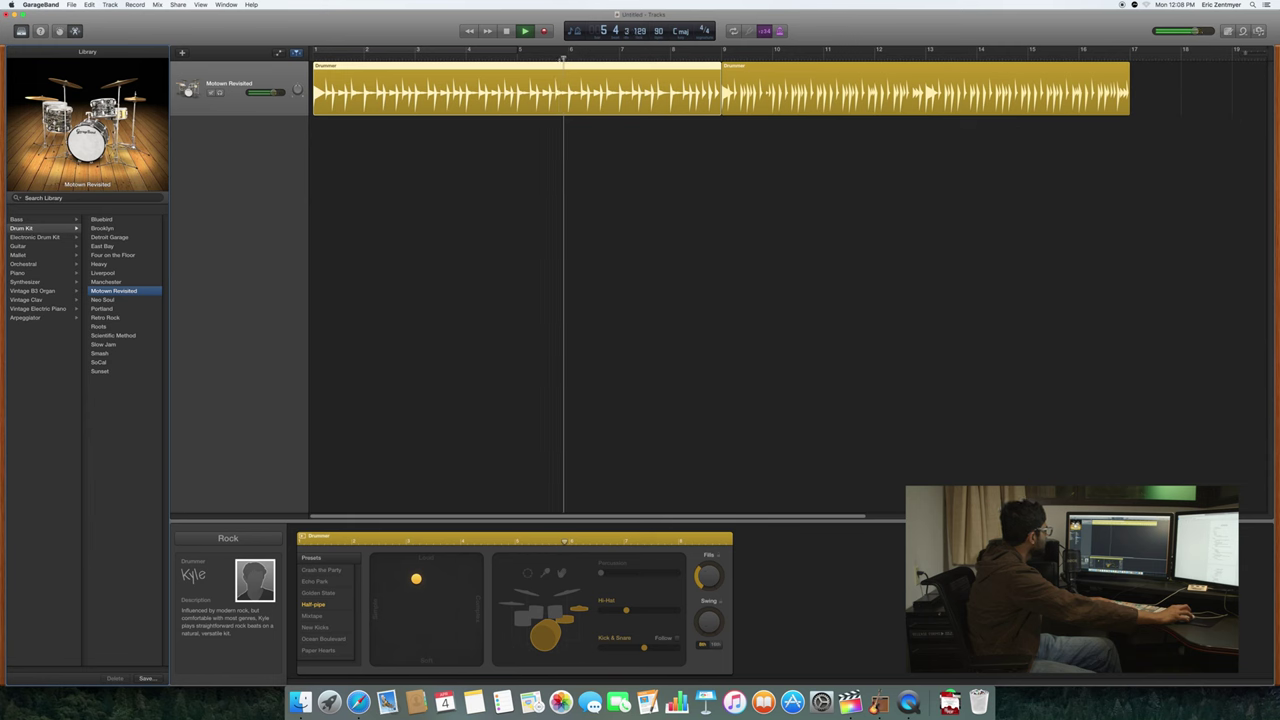
{"action": "key", "text": "space"}
{"action": "key", "text": "Return"}
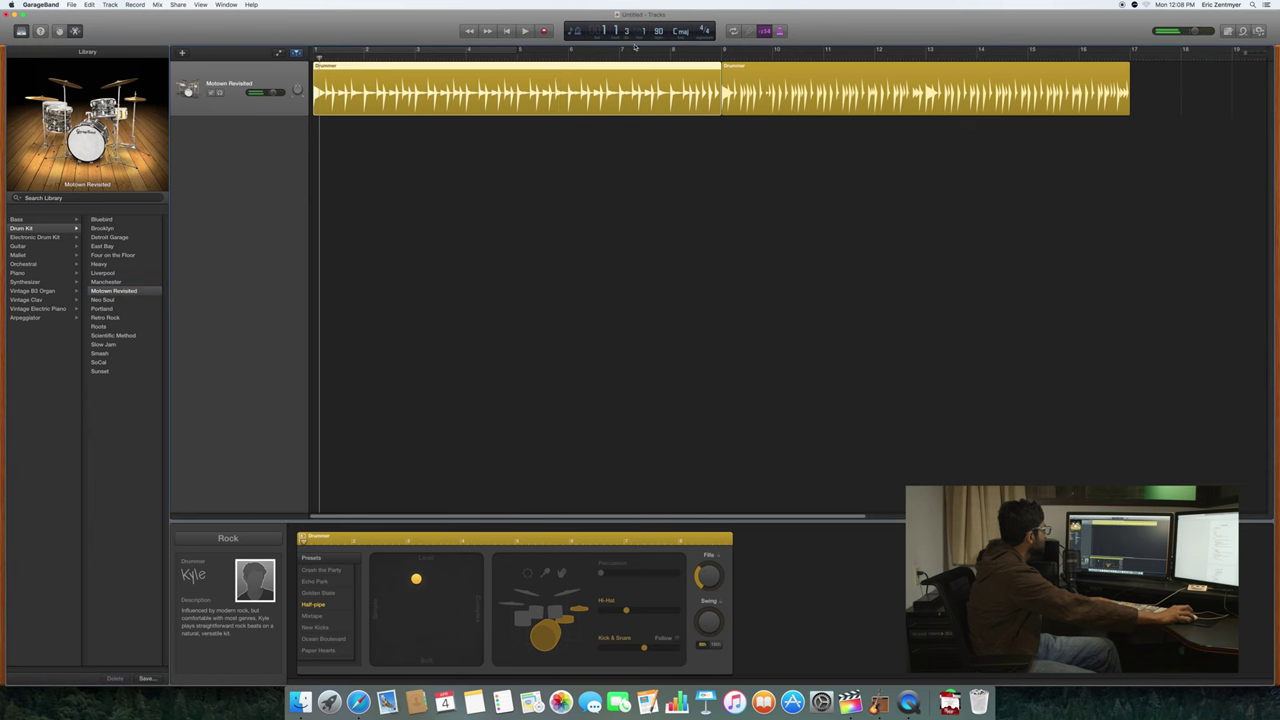
{"action": "key", "text": "space"}
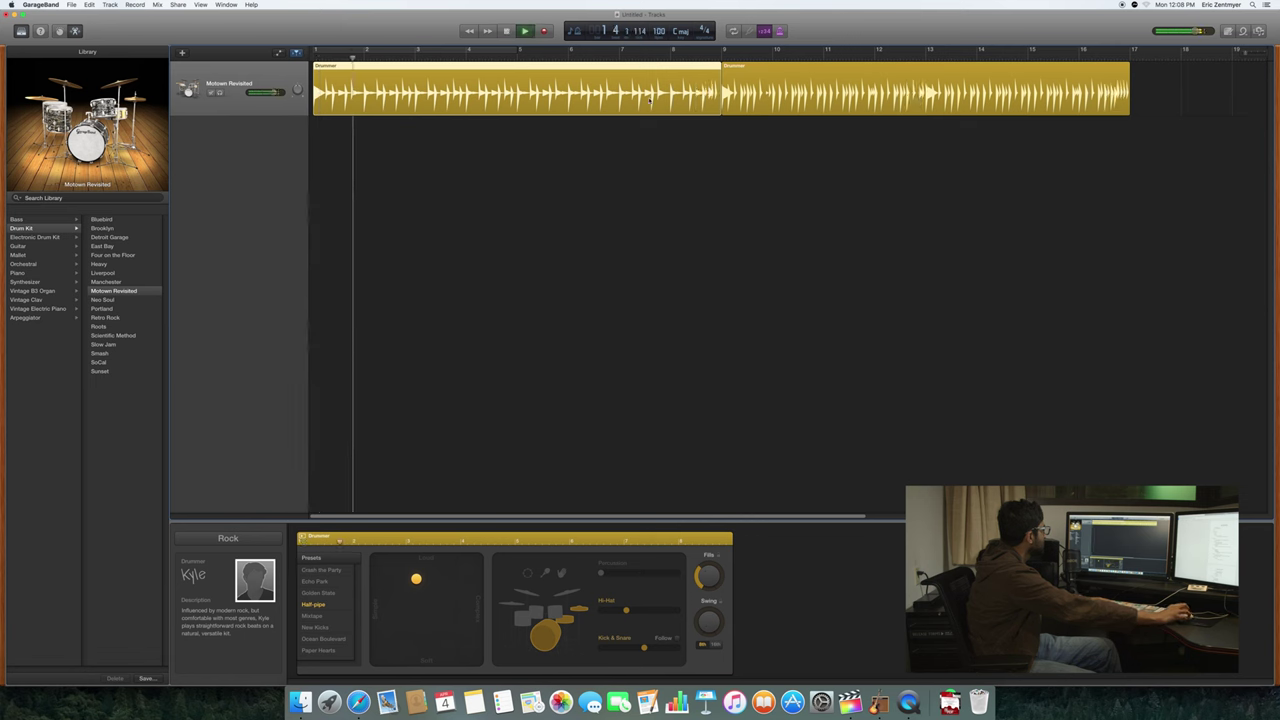
{"action": "key", "text": "space"}
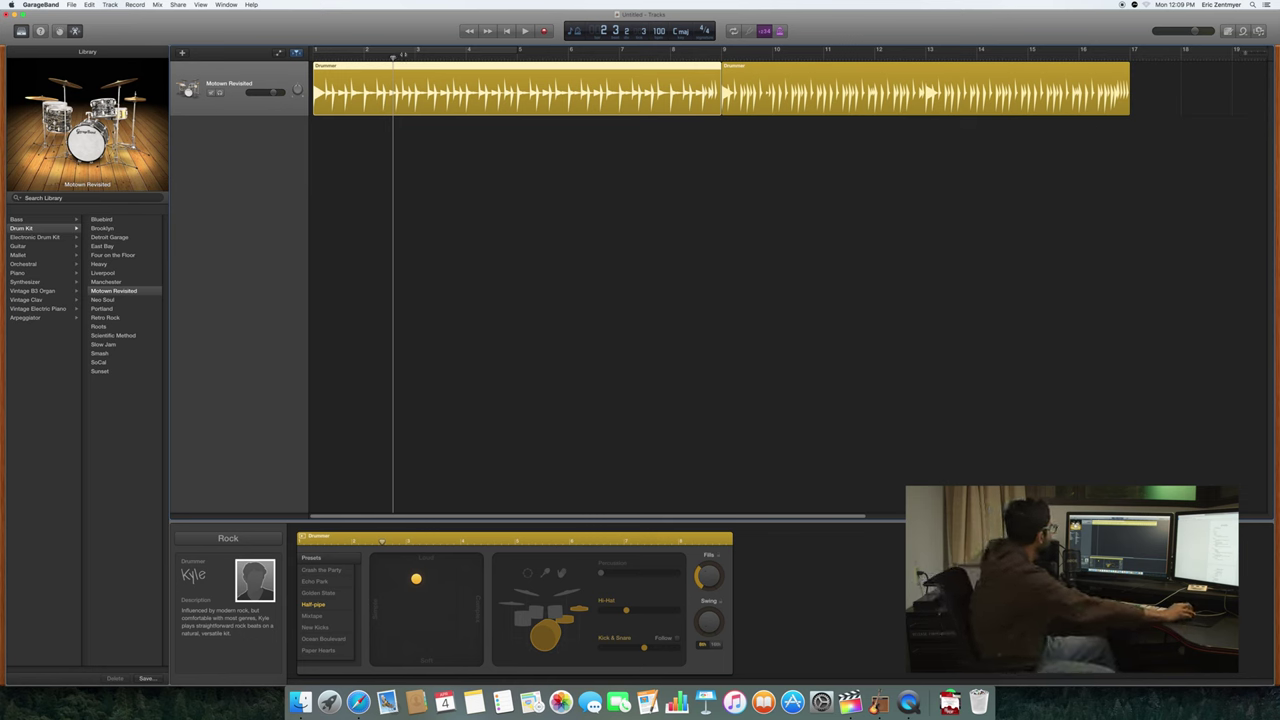
Step: Play the drum track from bar 1 through its first four bars and place the playhead at the start of bar 5
{"action": "left_click_drag", "start_coordinate": [394, 58], "coordinate": [308, 60]}
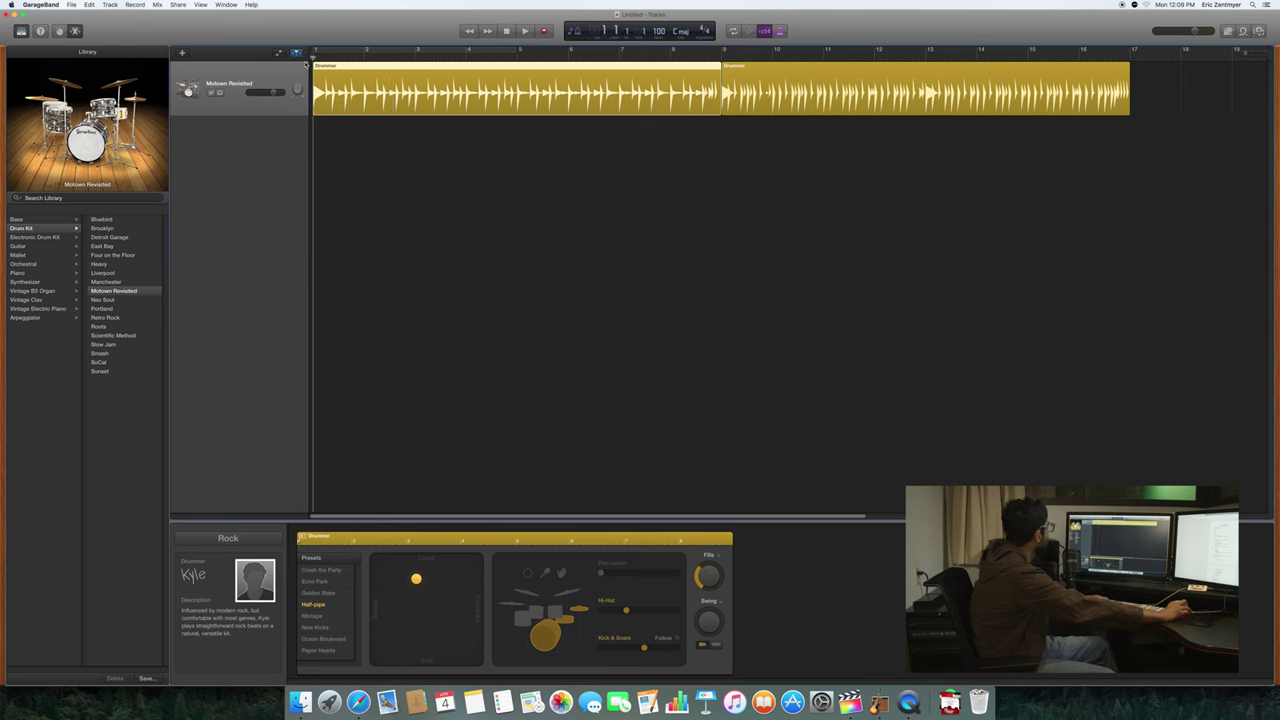
{"action": "key", "text": "space"}
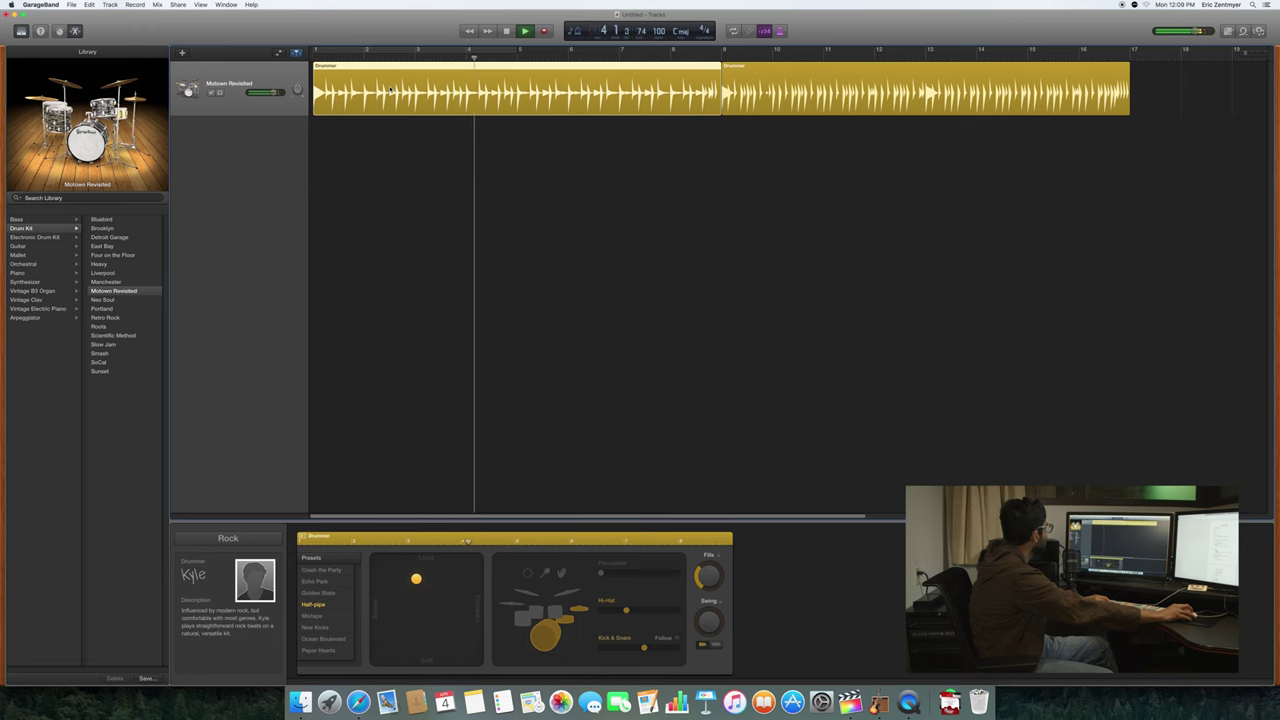
{"action": "key", "text": "space"}
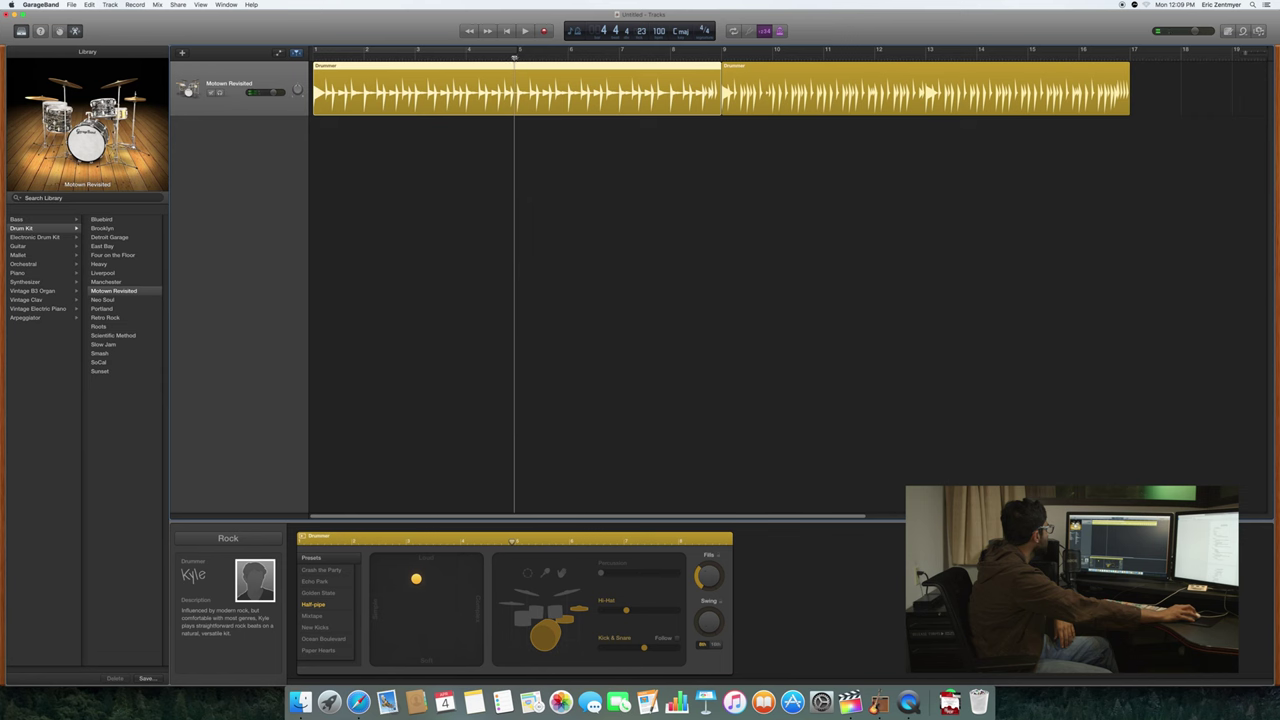
{"action": "mouse_move", "coordinate": [512, 58]}
{"action": "left_mouse_down"}
{"action": "mouse_move", "coordinate": [314, 58]}
{"action": "mouse_move", "coordinate": [517, 57]}
{"action": "left_mouse_up"}
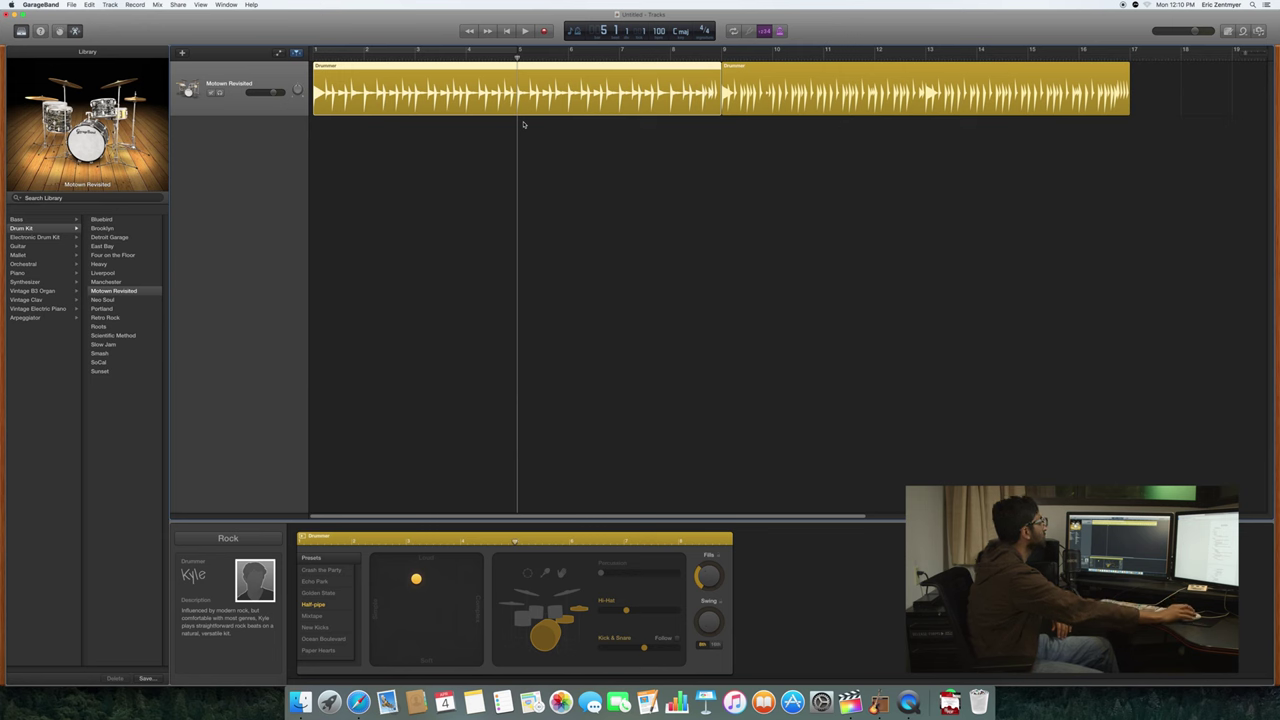
Step: Add a new Software Instrument track below the drummer track
{"action": "left_click", "coordinate": [111, 5]}
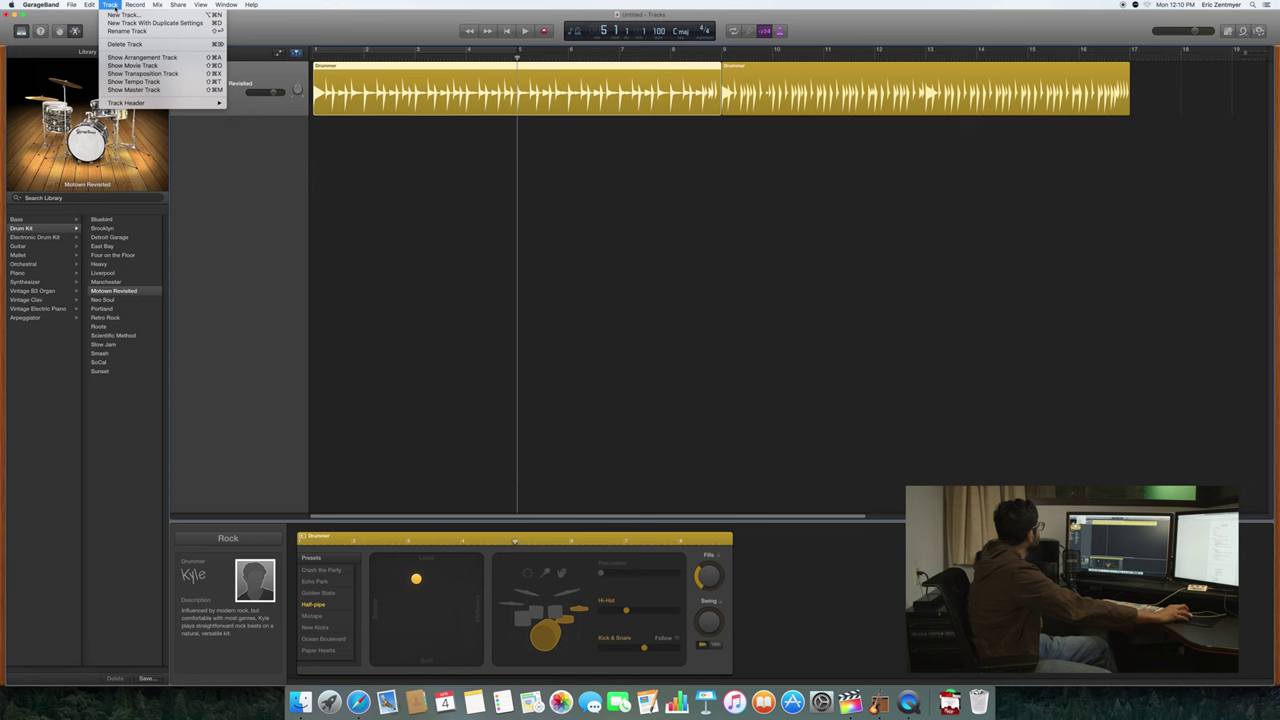
{"action": "left_click", "coordinate": [114, 14]}
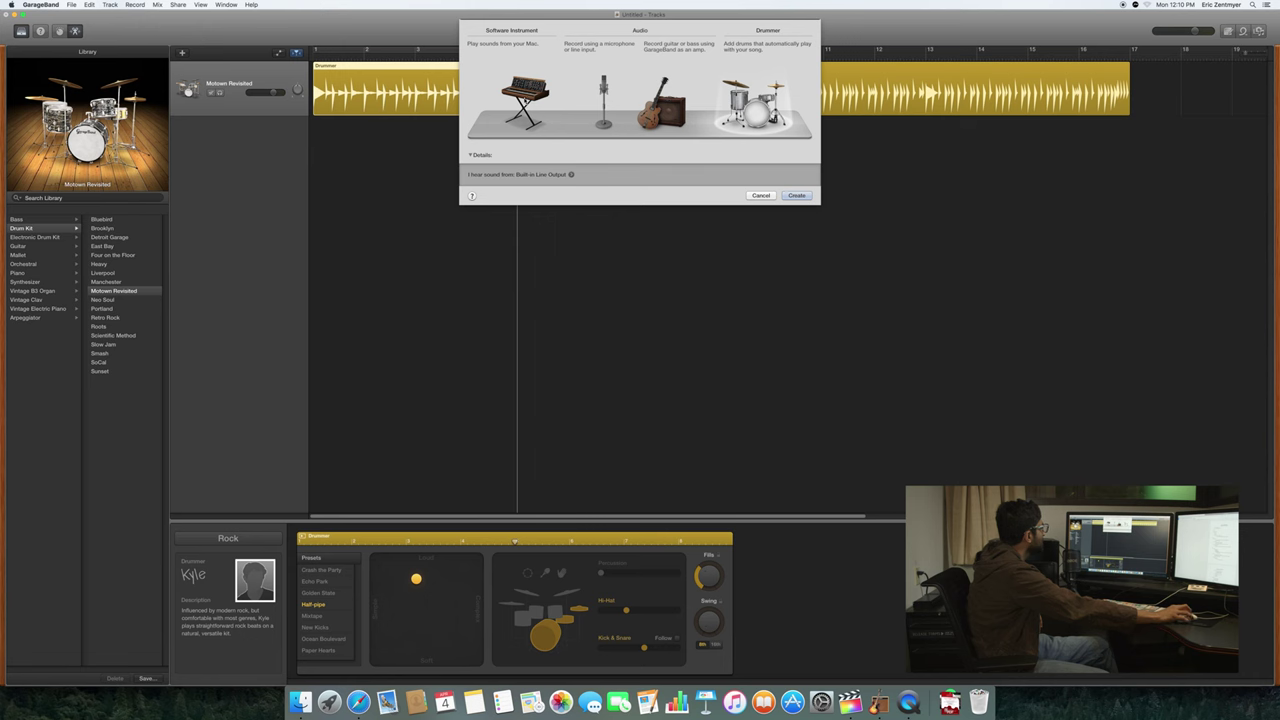
{"action": "left_click", "coordinate": [526, 98]}
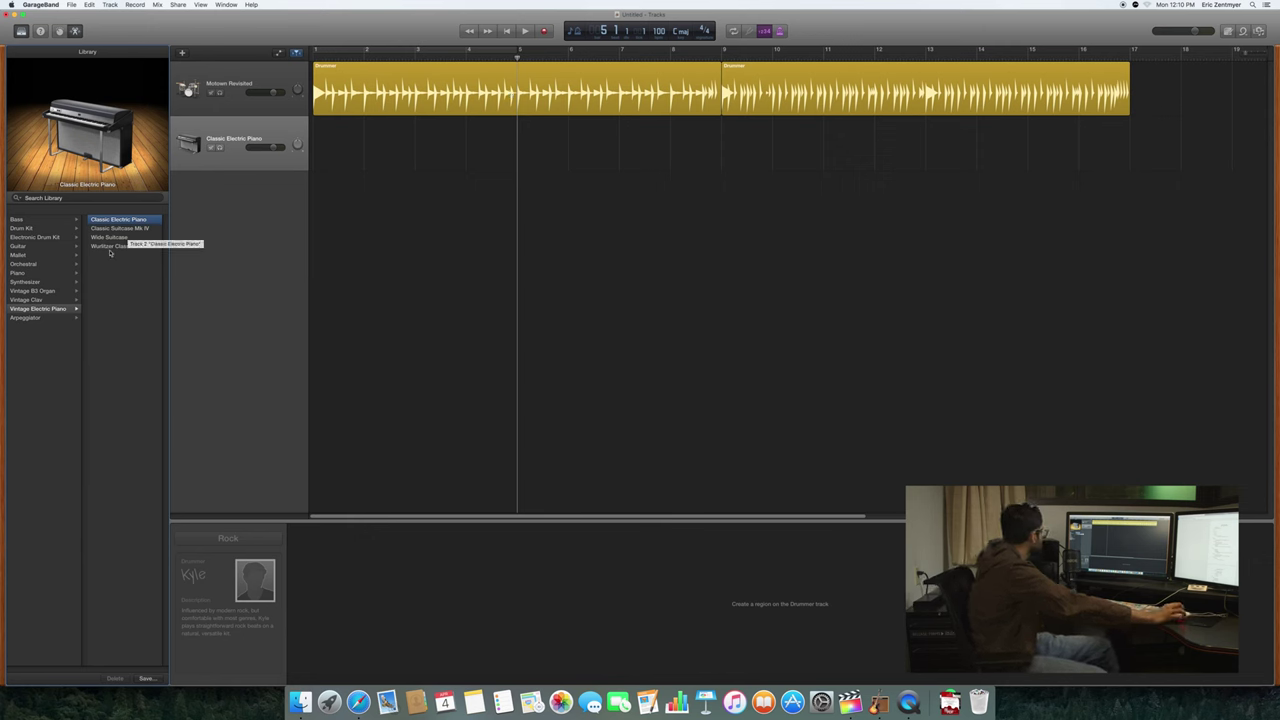
Step: Browse the instrument categories and assign Fingerstyle Bass to the new software instrument track
{"action": "left_click", "coordinate": [30, 300]}
{"action": "left_click", "coordinate": [30, 291]}
{"action": "left_click", "coordinate": [30, 283]}
{"action": "left_click", "coordinate": [25, 273]}
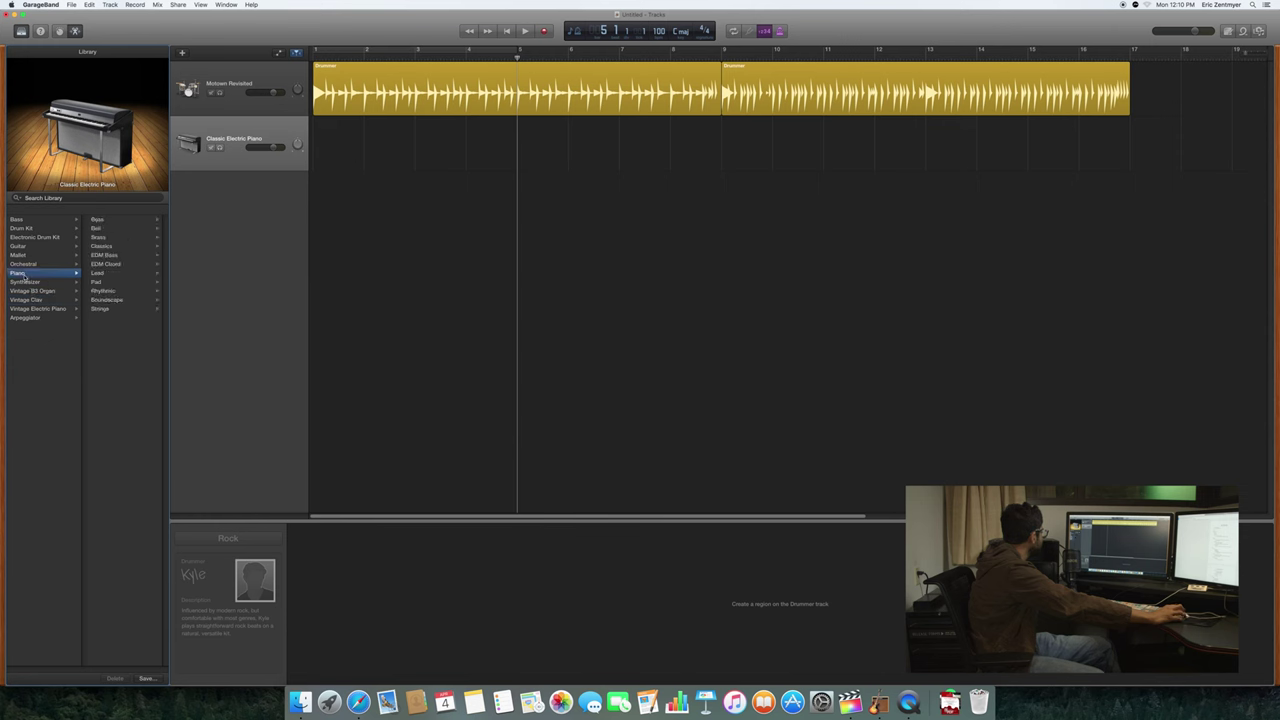
{"action": "left_click", "coordinate": [22, 220]}
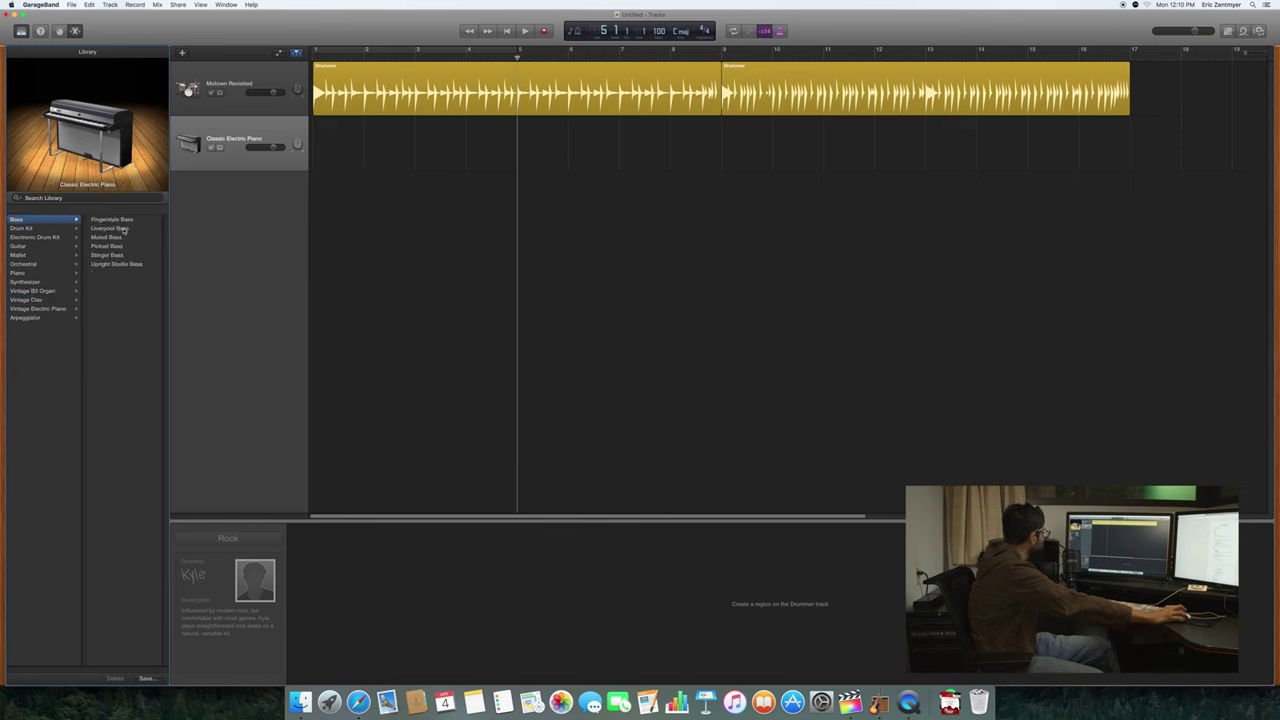
{"action": "left_click", "coordinate": [117, 220]}
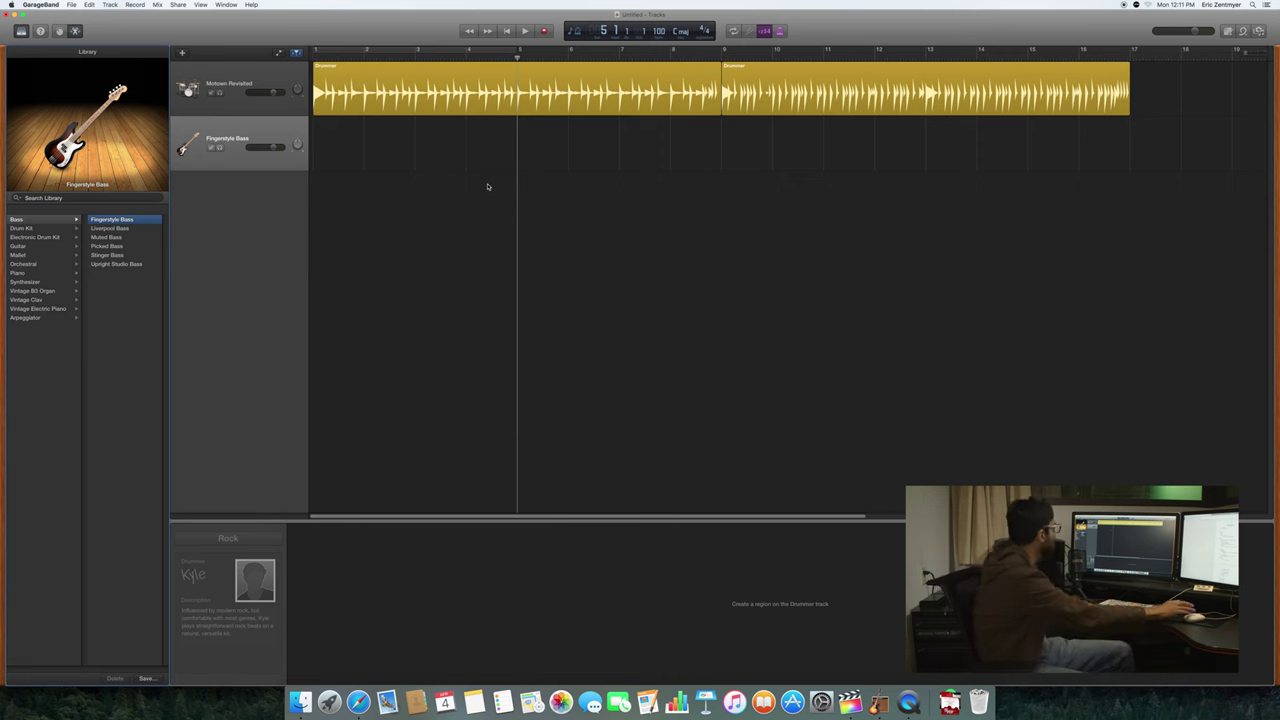
{"action": "left_click", "coordinate": [117, 5]}
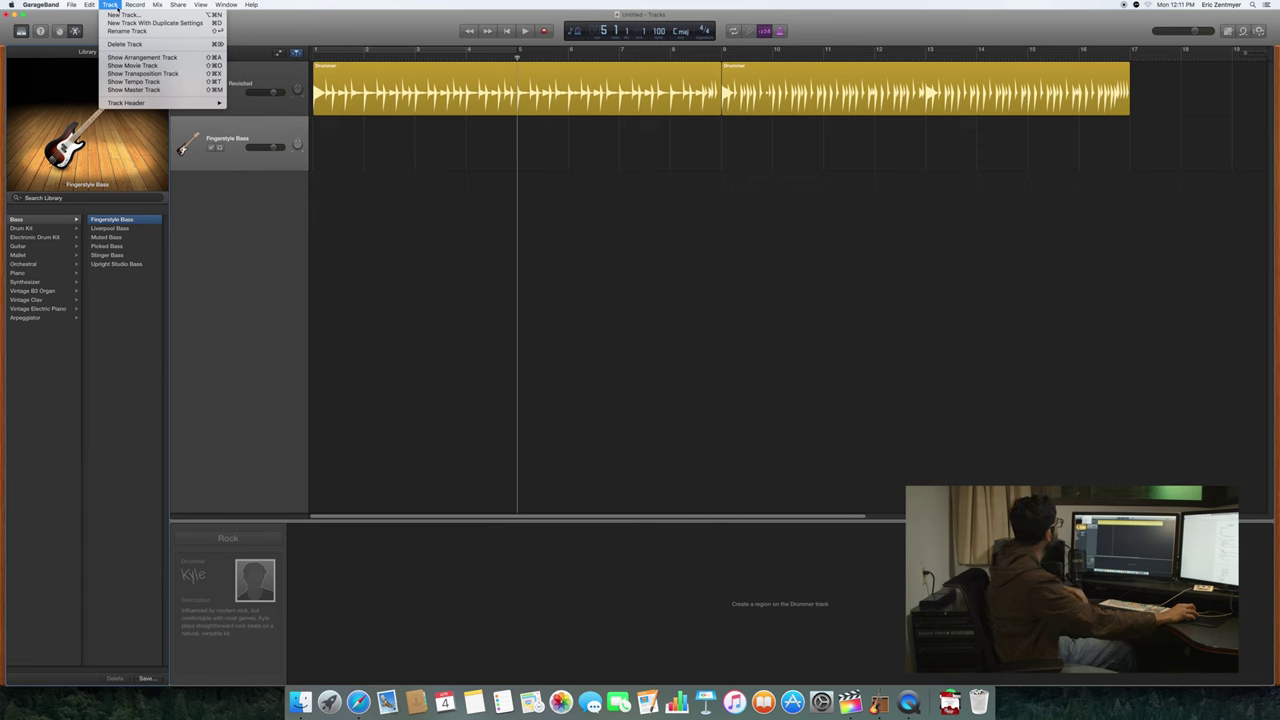
{"action": "left_click", "coordinate": [110, 5]}
{"action": "left_click", "coordinate": [110, 5]}
{"action": "left_click", "coordinate": [110, 5]}
{"action": "left_click", "coordinate": [110, 5]}
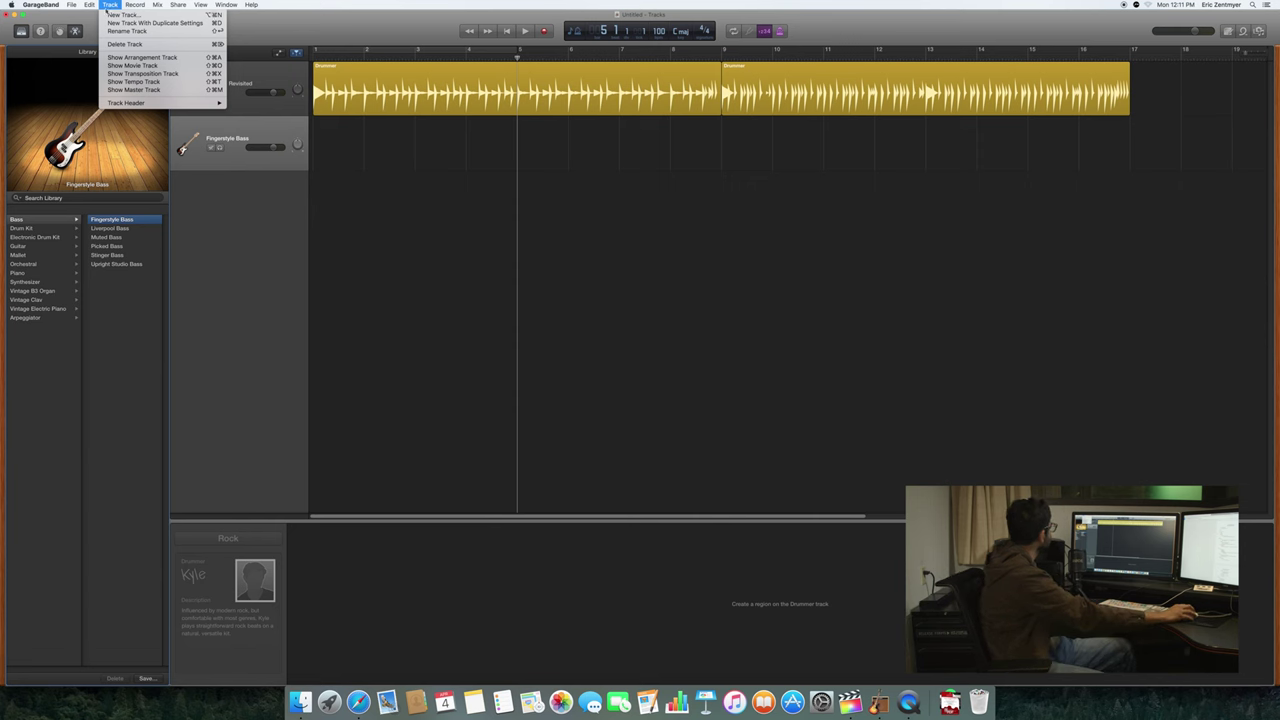
{"action": "mouse_move", "coordinate": [132, 4]}
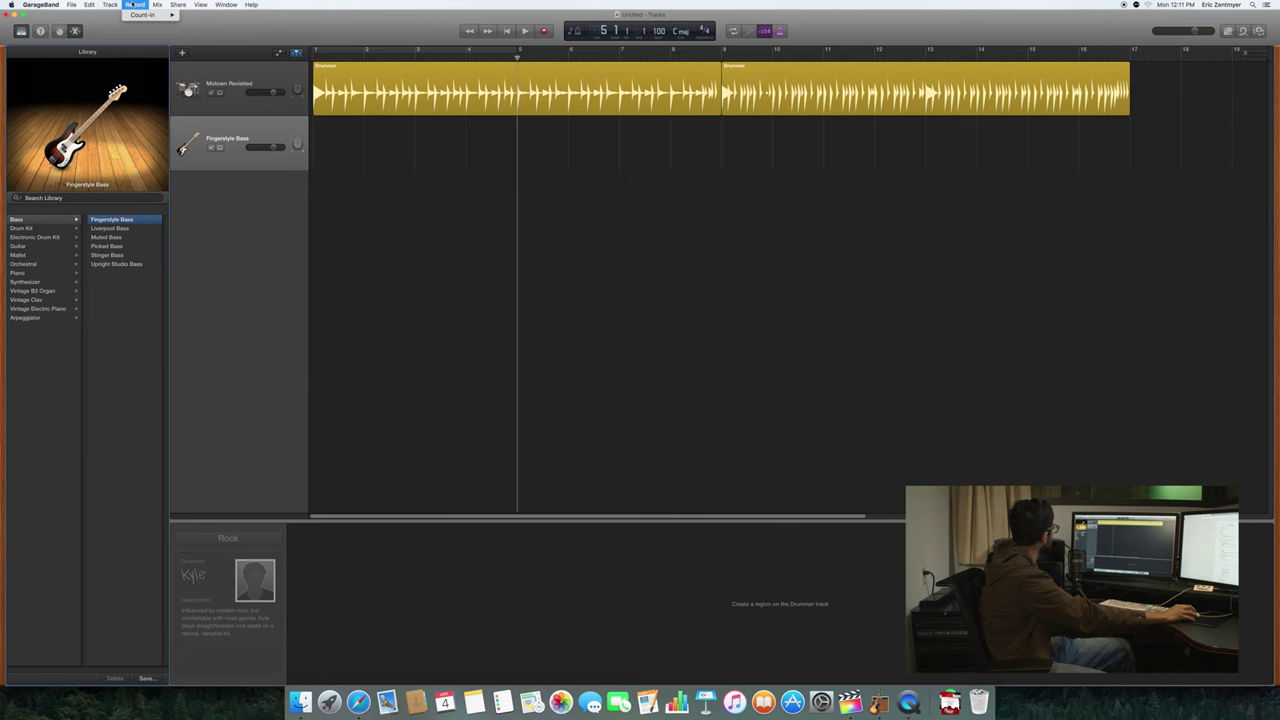
{"action": "left_click", "coordinate": [309, 130]}
{"action": "left_click", "coordinate": [200, 5]}
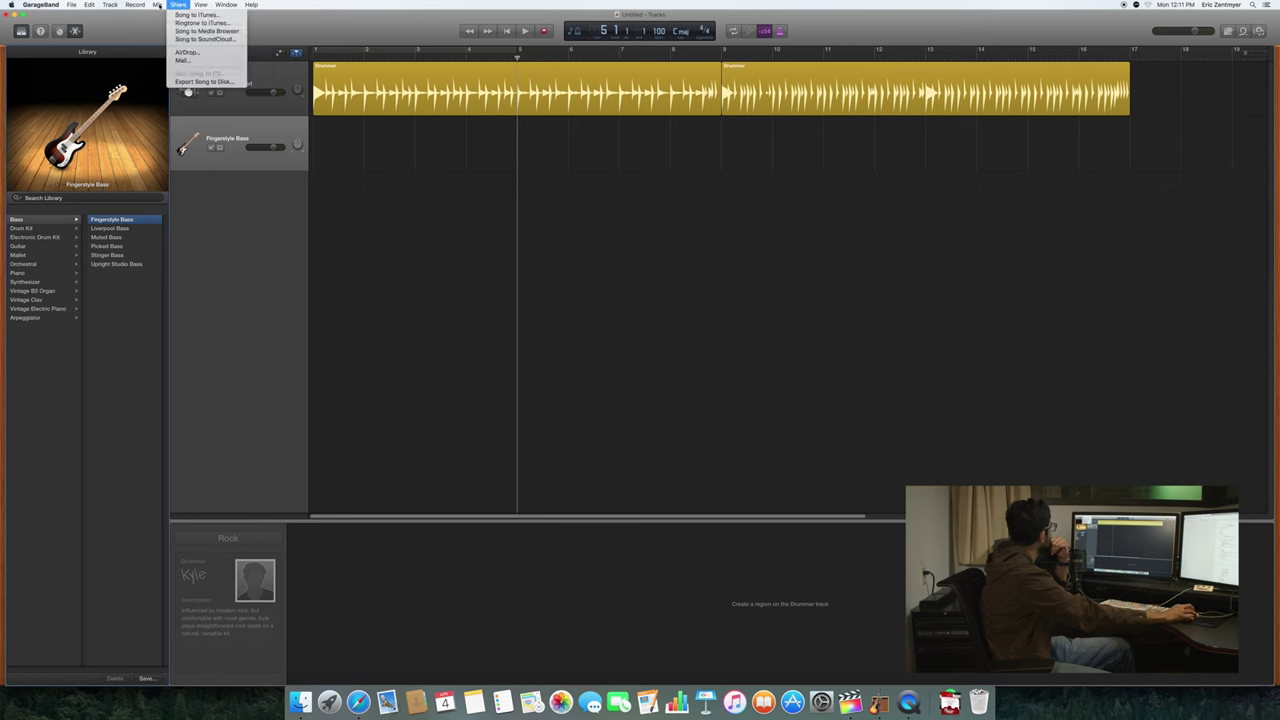
{"action": "mouse_move", "coordinate": [115, 5]}
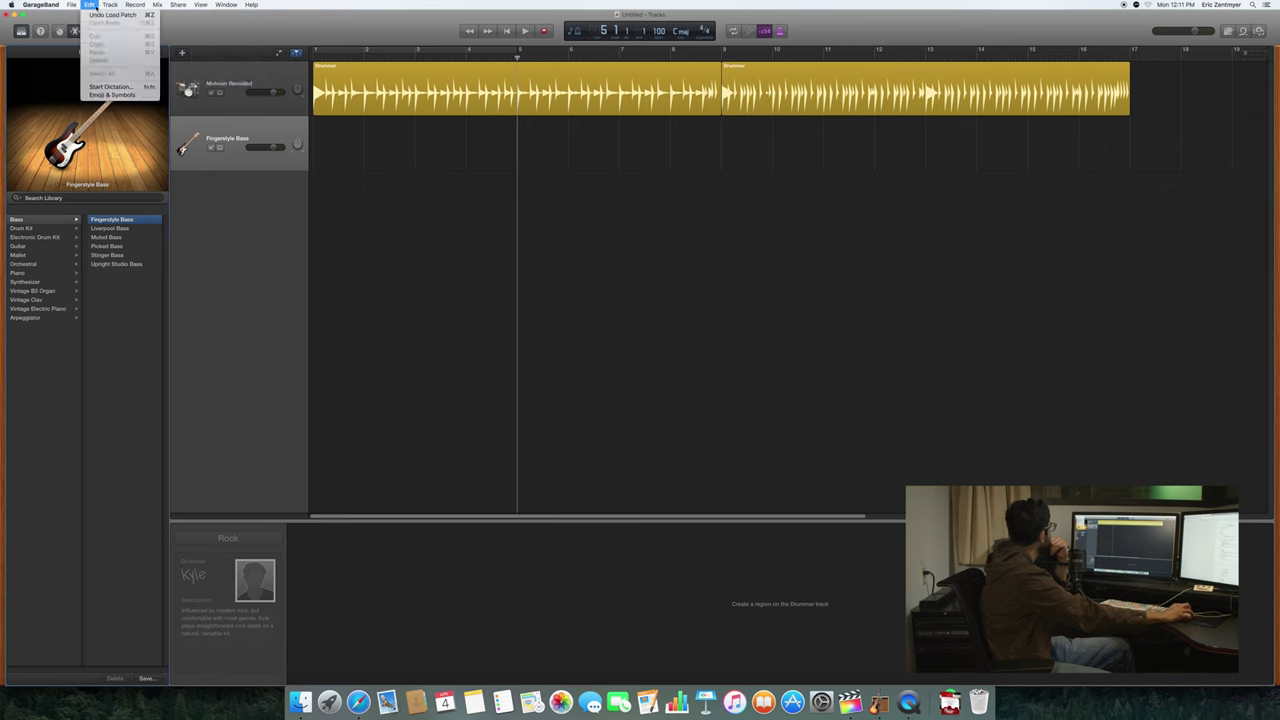
{"action": "left_click", "coordinate": [283, 125]}
{"action": "right_click", "coordinate": [283, 125]}
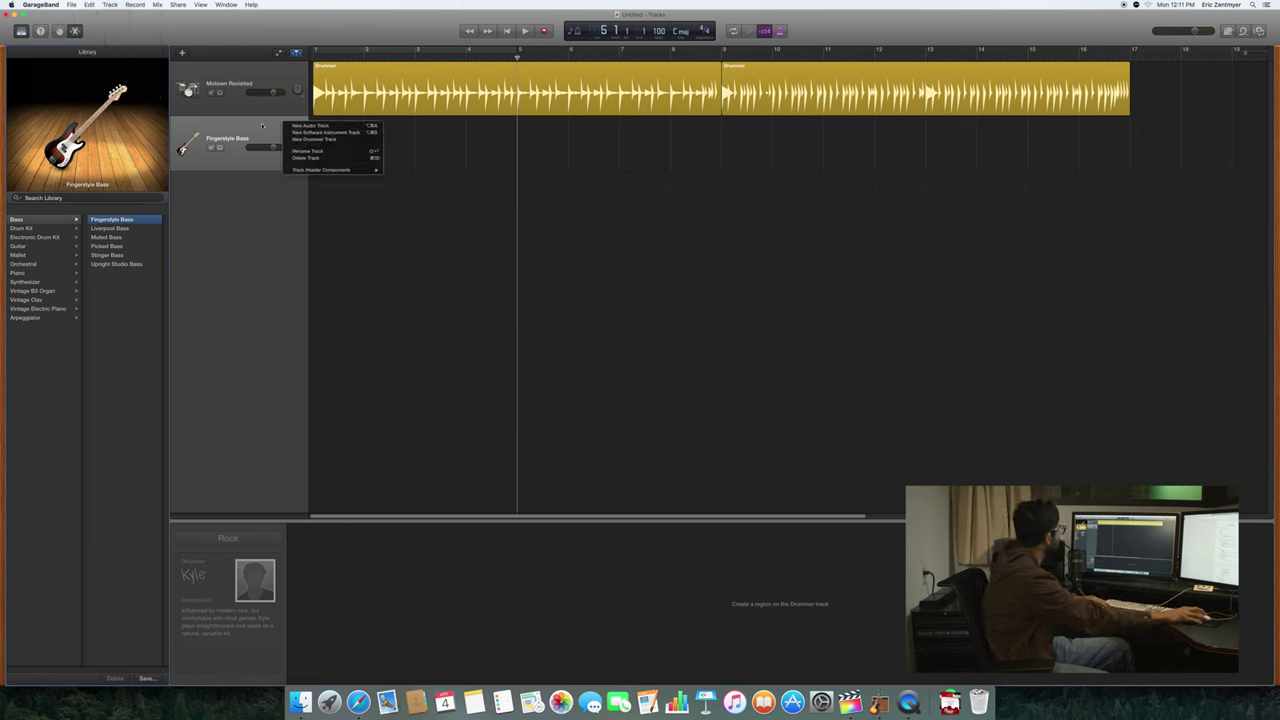
{"action": "left_click", "coordinate": [439, 125]}
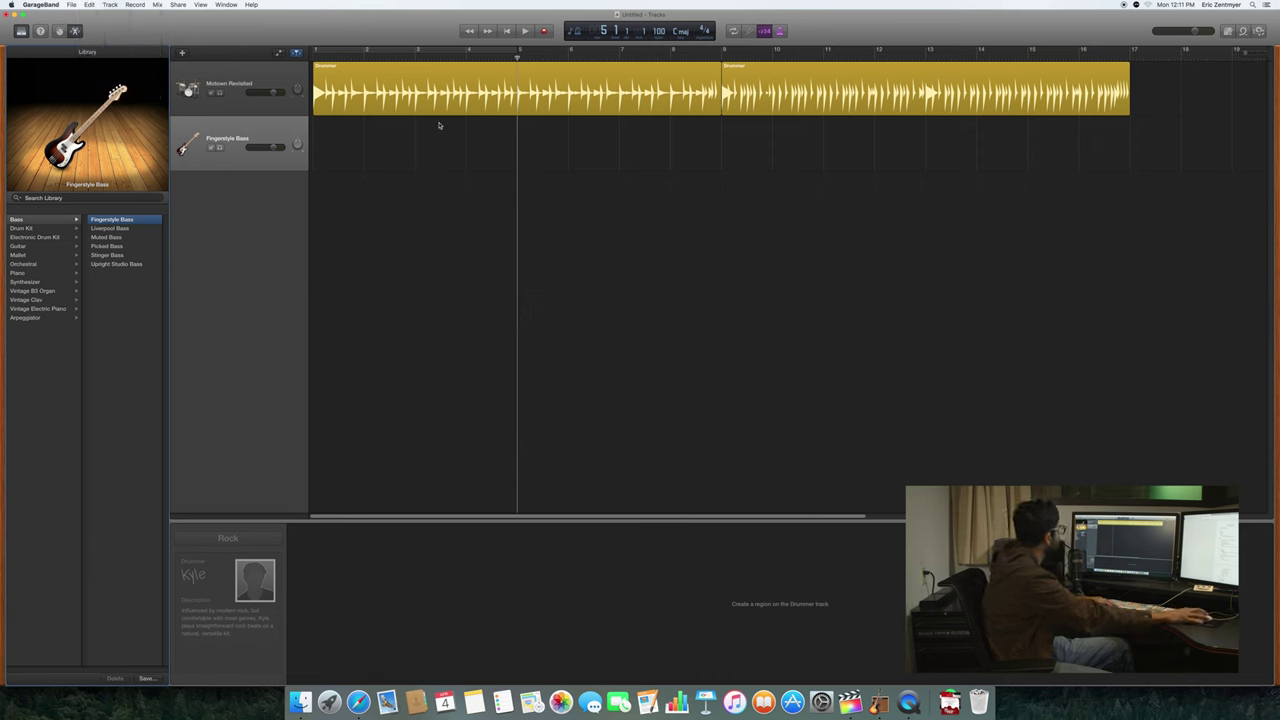
Step: Try a recording on the Fingerstyle Bass track, stop it, and check its Score view before returning to the Piano Roll
{"action": "left_click", "coordinate": [543, 31]}
{"action": "key", "text": "space"}
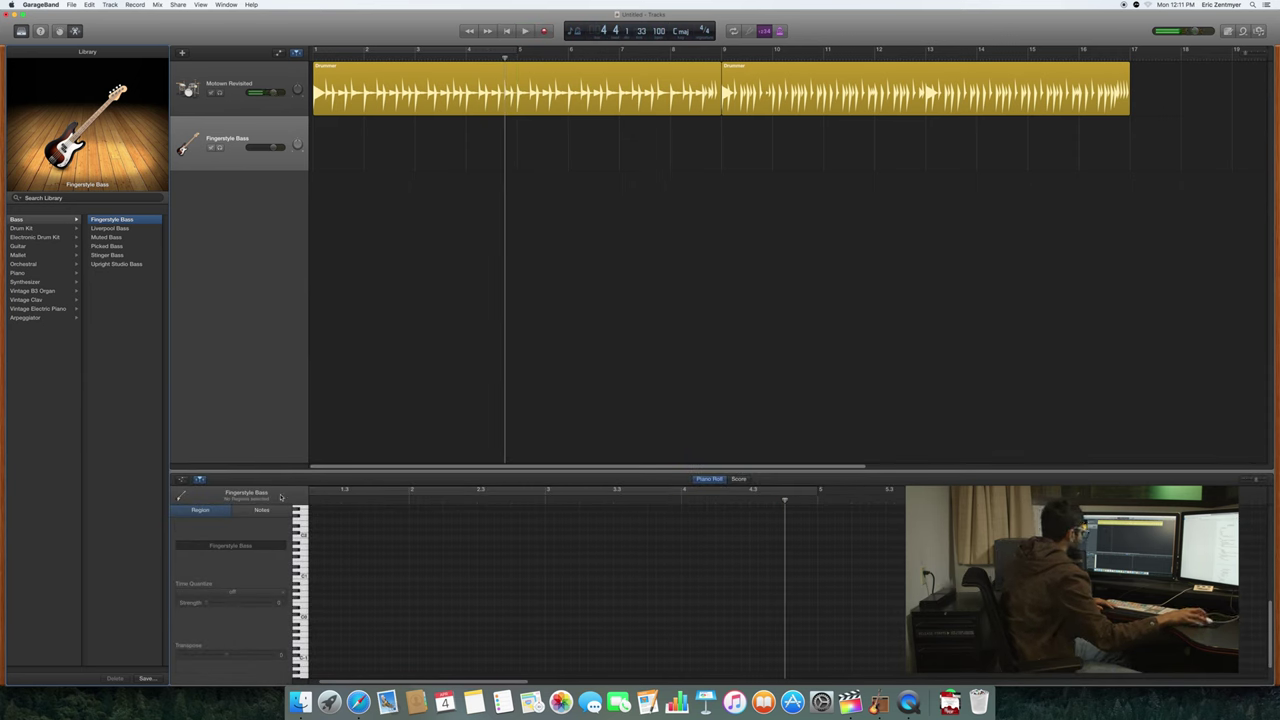
{"action": "left_click", "coordinate": [737, 480]}
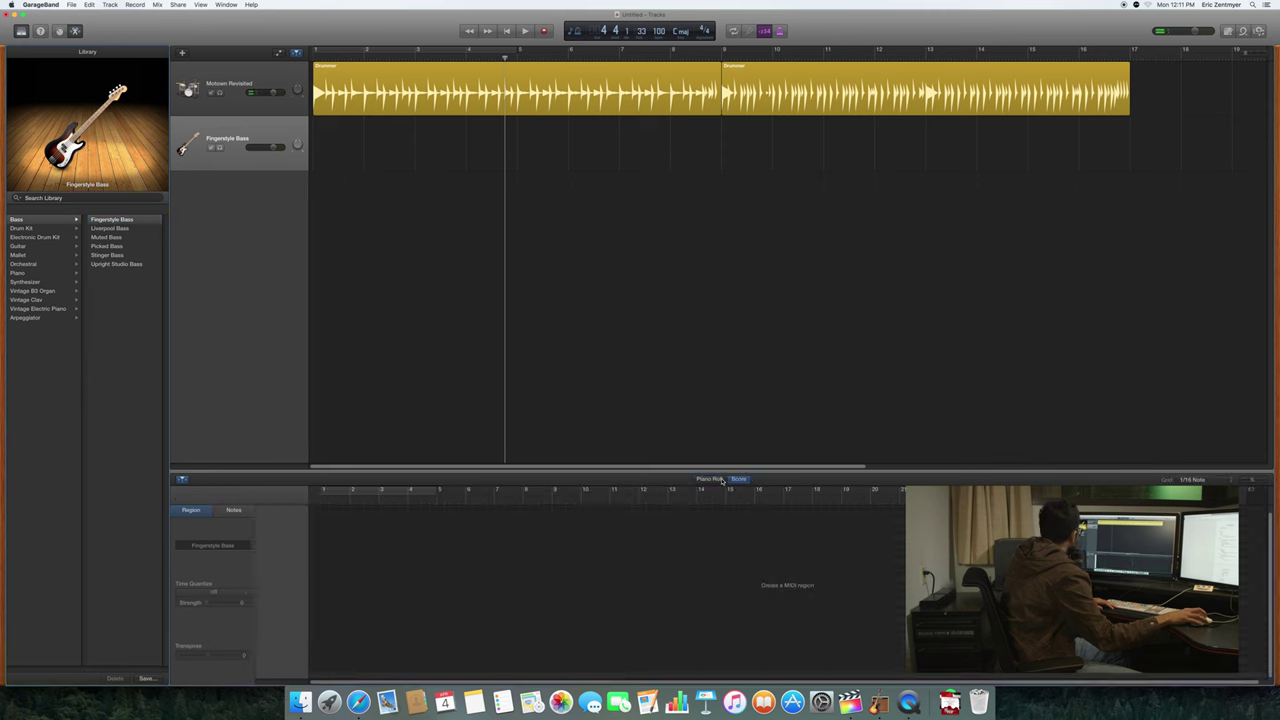
{"action": "left_click", "coordinate": [710, 480]}
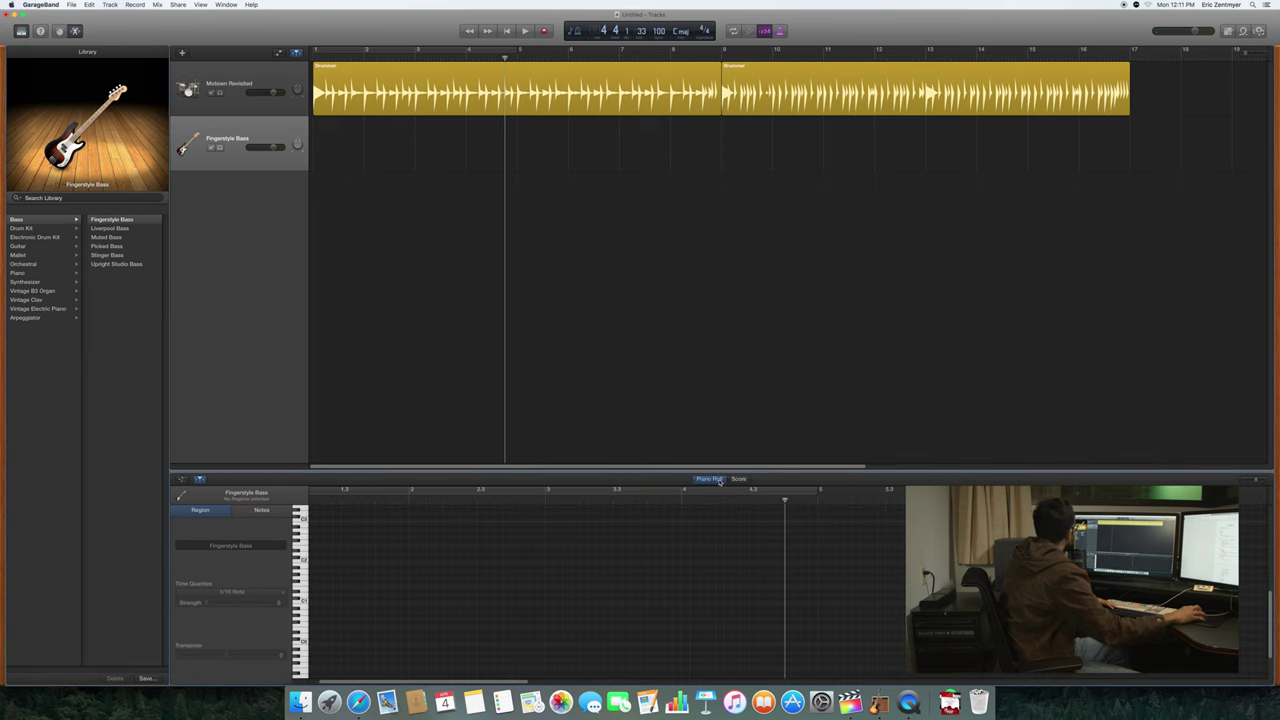
Step: Show the on-screen keyboard for the Fingerstyle Bass track and place it in the empty area below the tracks
{"action": "left_click", "coordinate": [201, 5]}
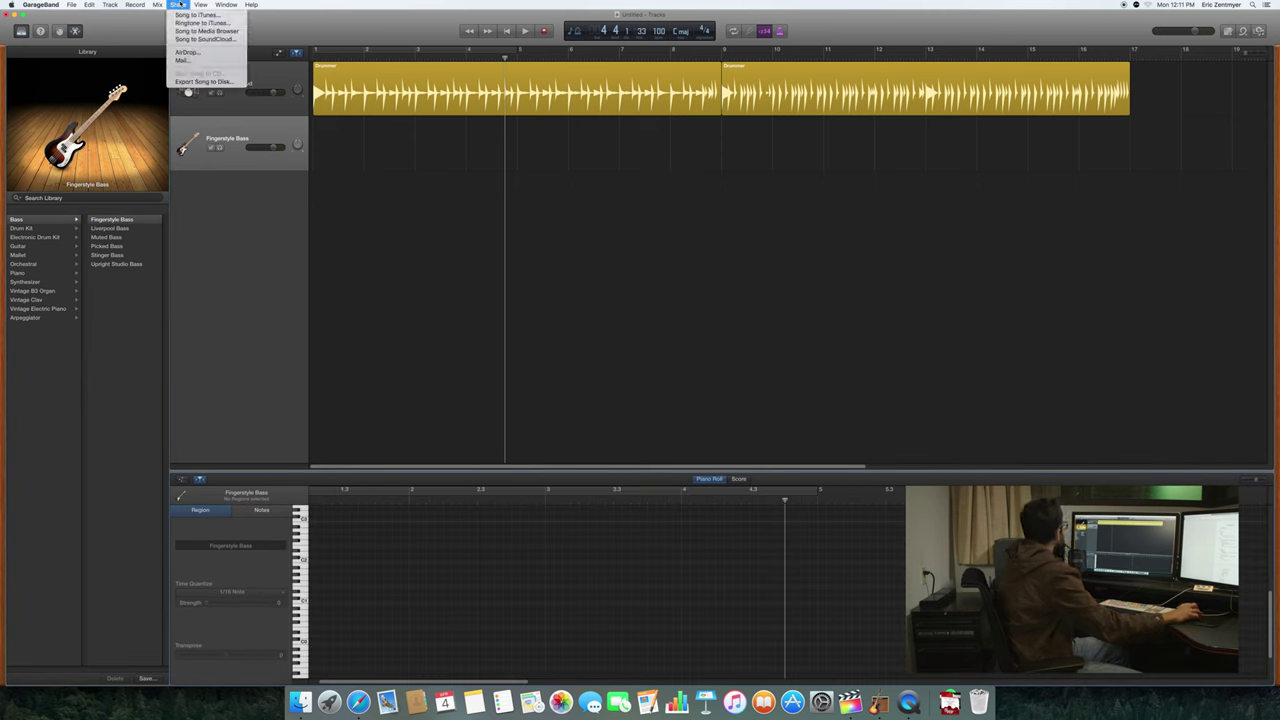
{"action": "mouse_move", "coordinate": [110, 5]}
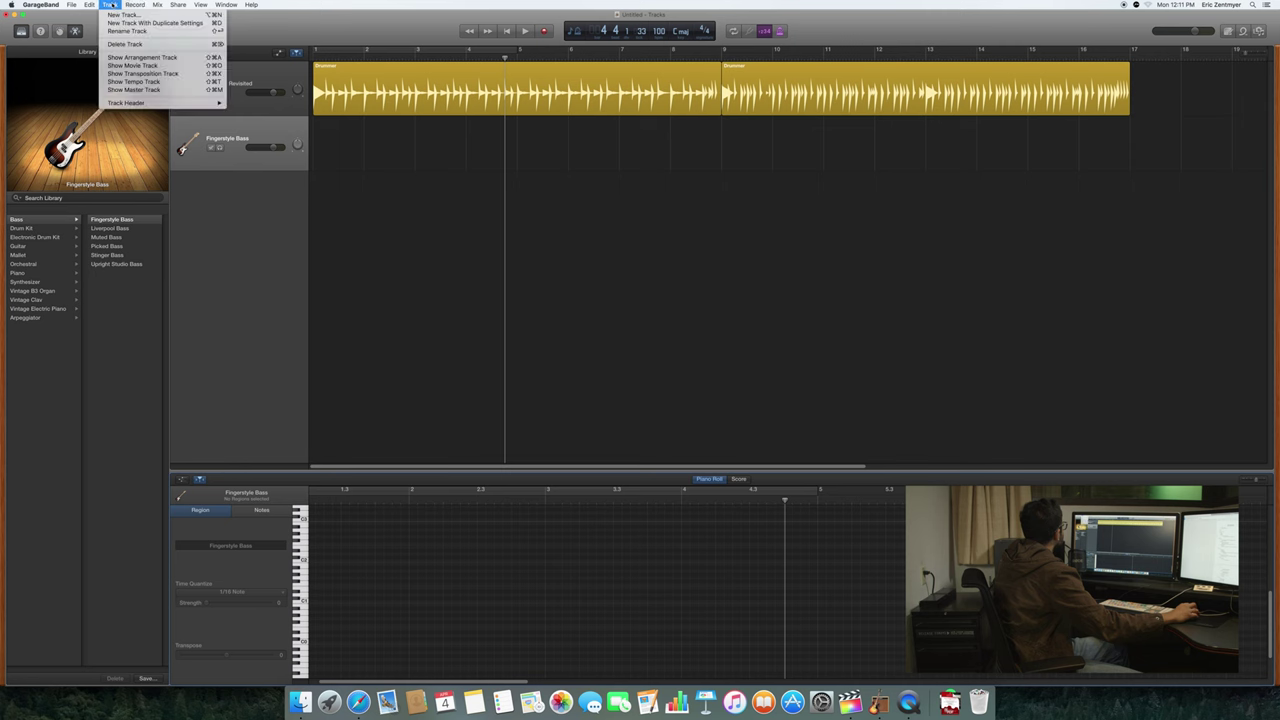
{"action": "mouse_move", "coordinate": [37, 6]}
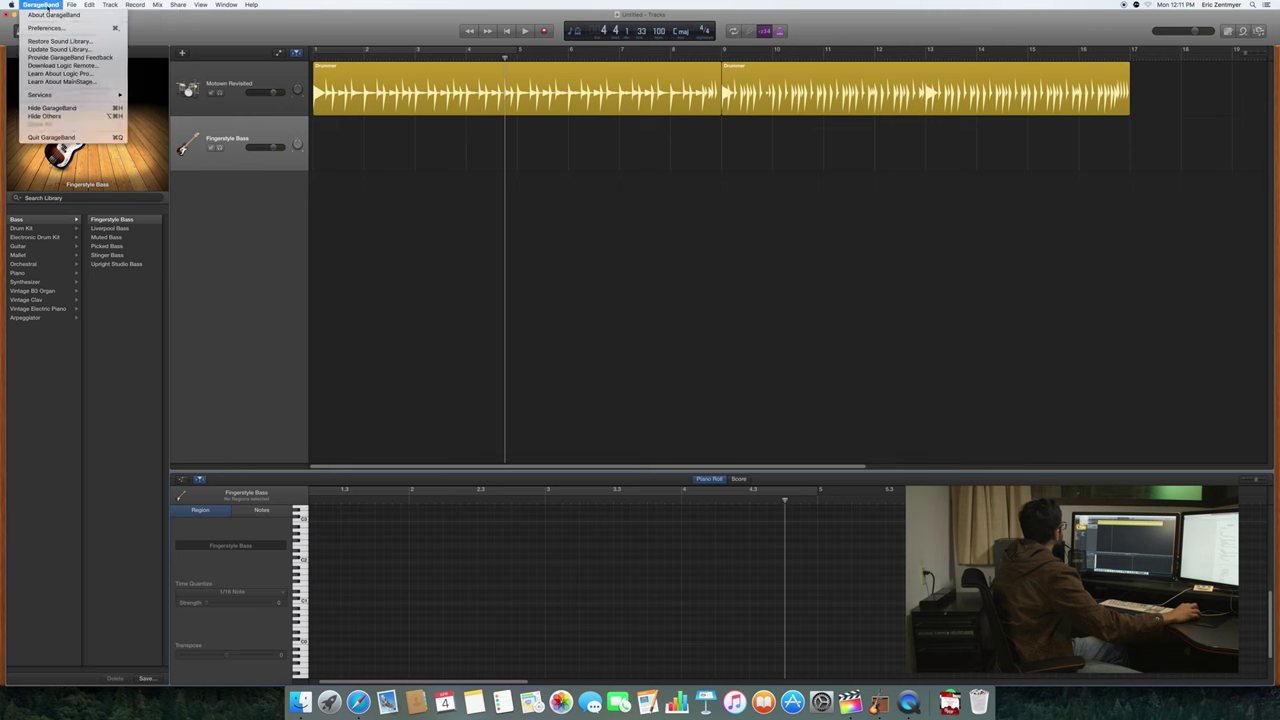
{"action": "mouse_move", "coordinate": [187, 5]}
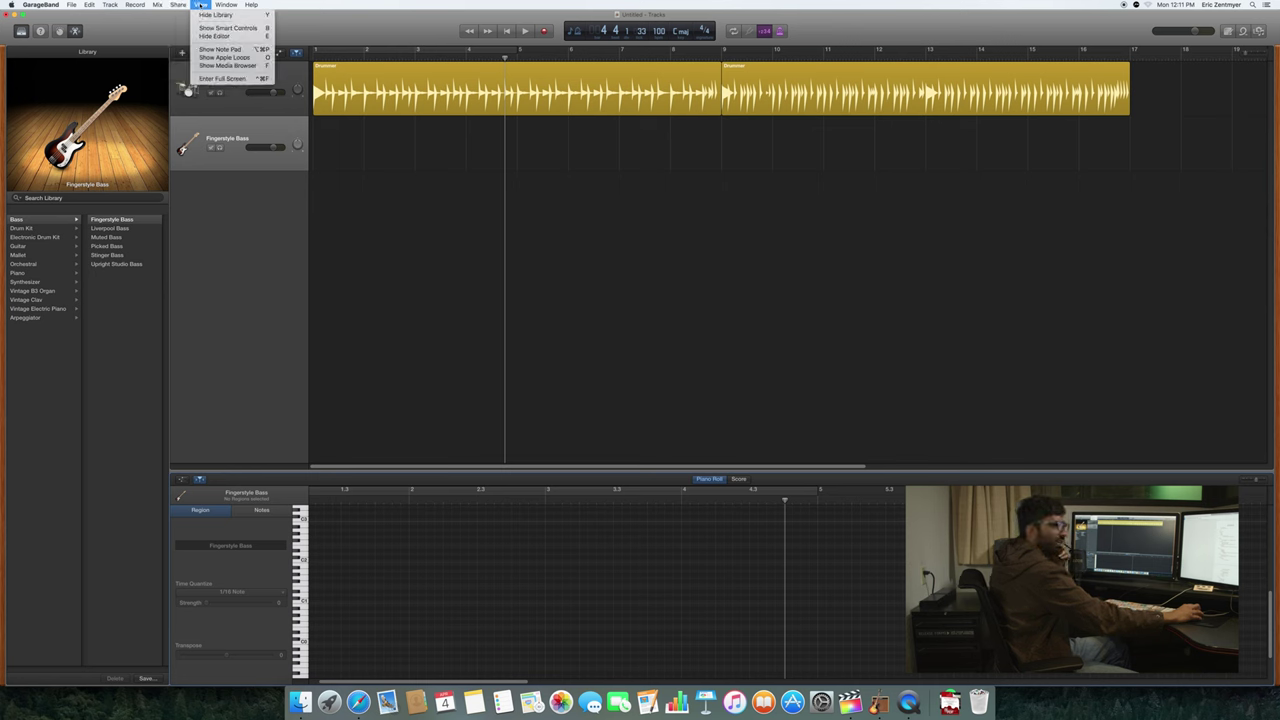
{"action": "mouse_move", "coordinate": [226, 6]}
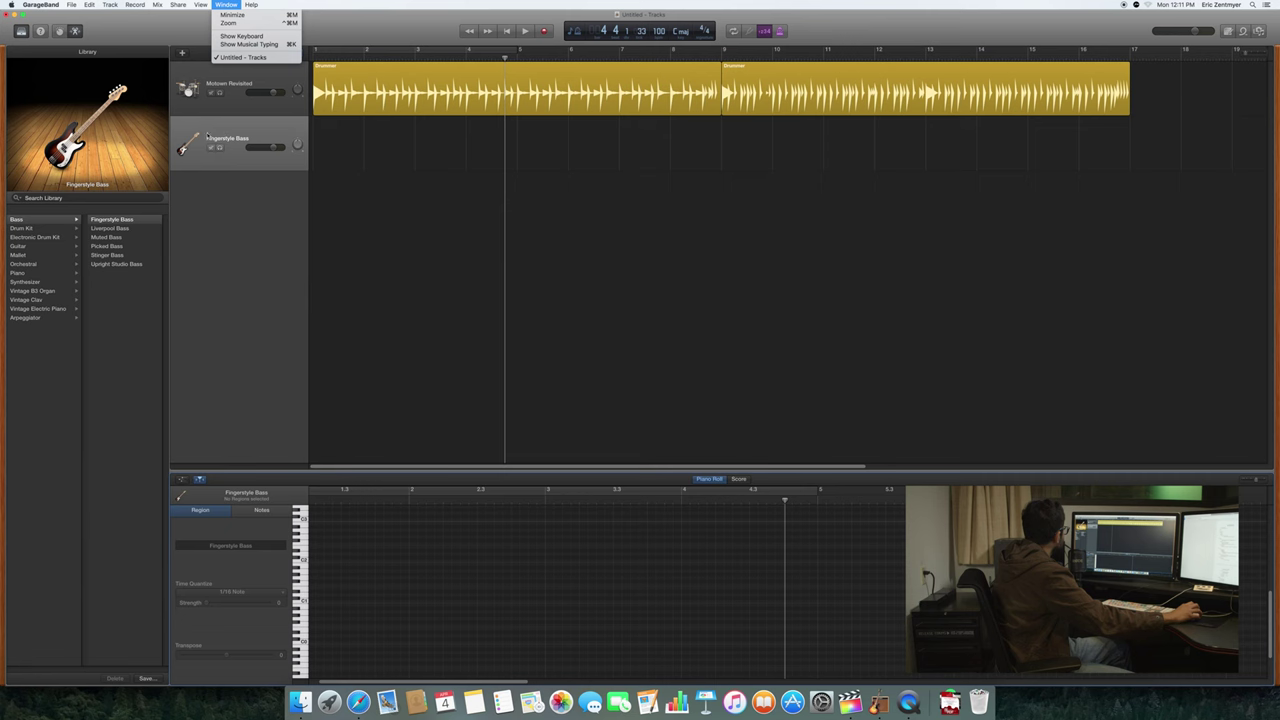
{"action": "left_click", "coordinate": [345, 166]}
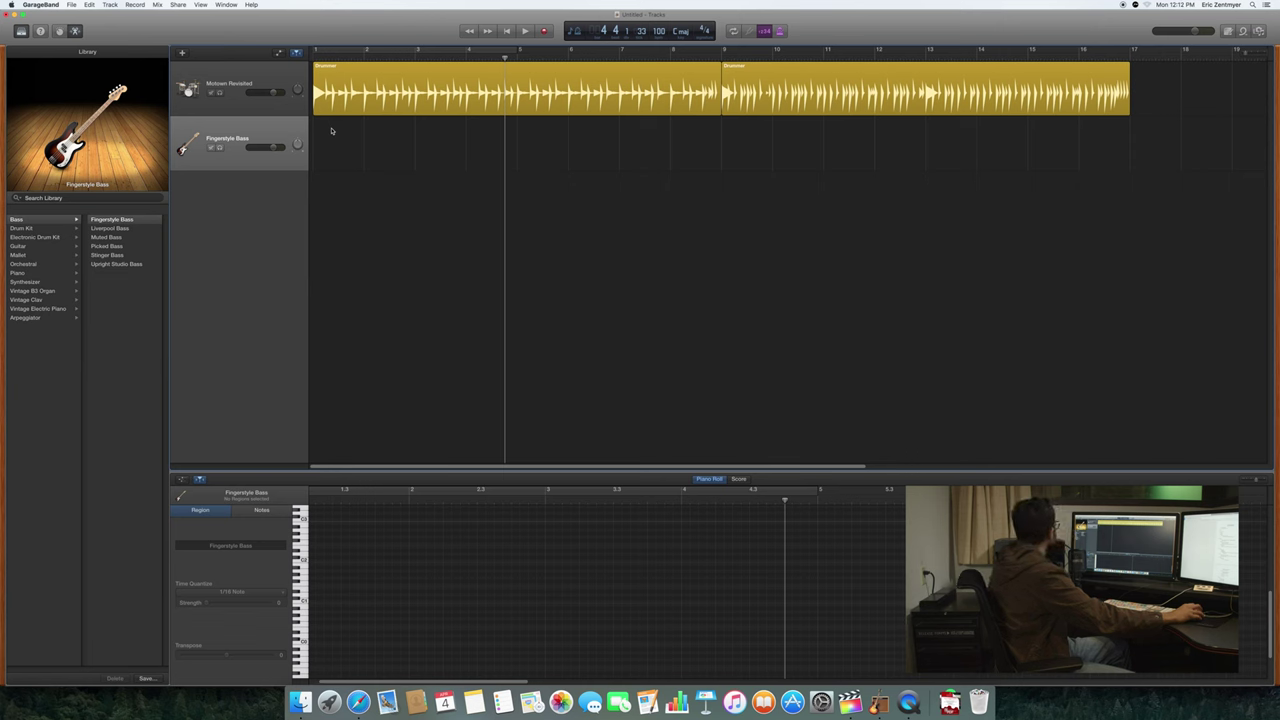
{"action": "left_click", "coordinate": [226, 5]}
{"action": "left_click", "coordinate": [240, 36]}
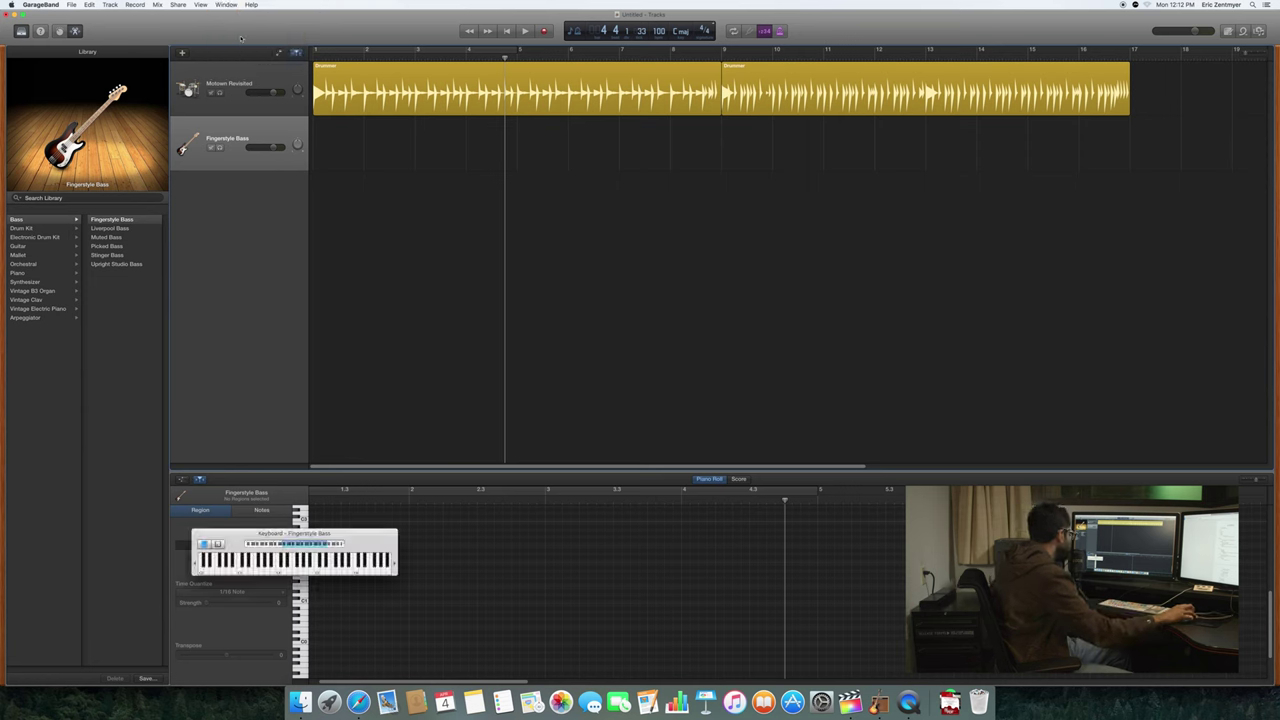
{"action": "left_click_drag", "start_coordinate": [315, 534], "coordinate": [654, 224]}
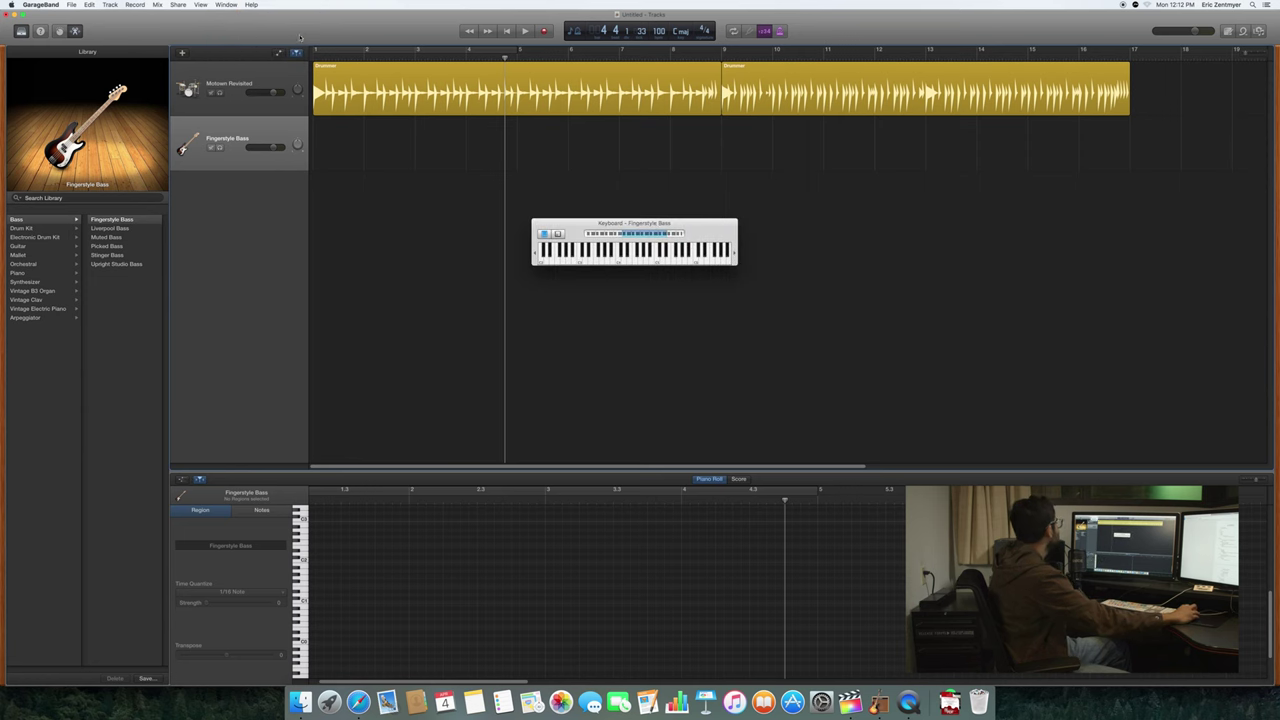
{"action": "left_click", "coordinate": [219, 4]}
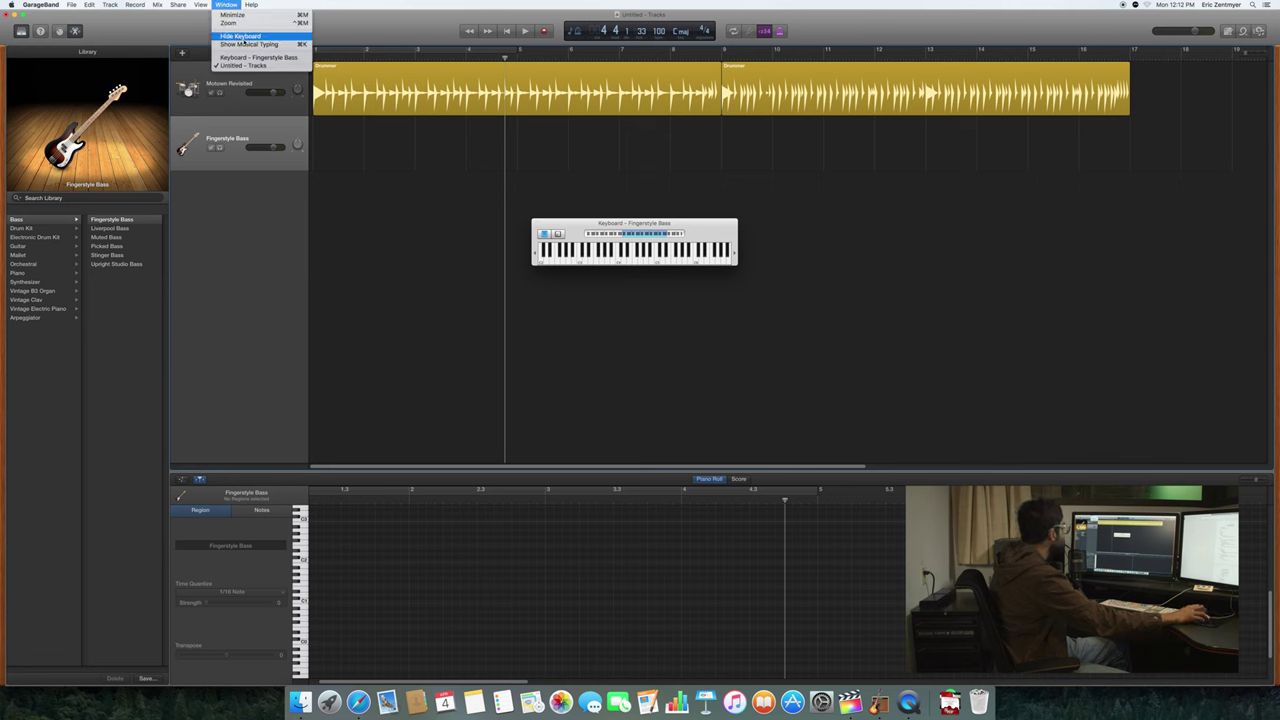
{"action": "left_click_drag", "start_coordinate": [636, 237], "coordinate": [575, 228]}
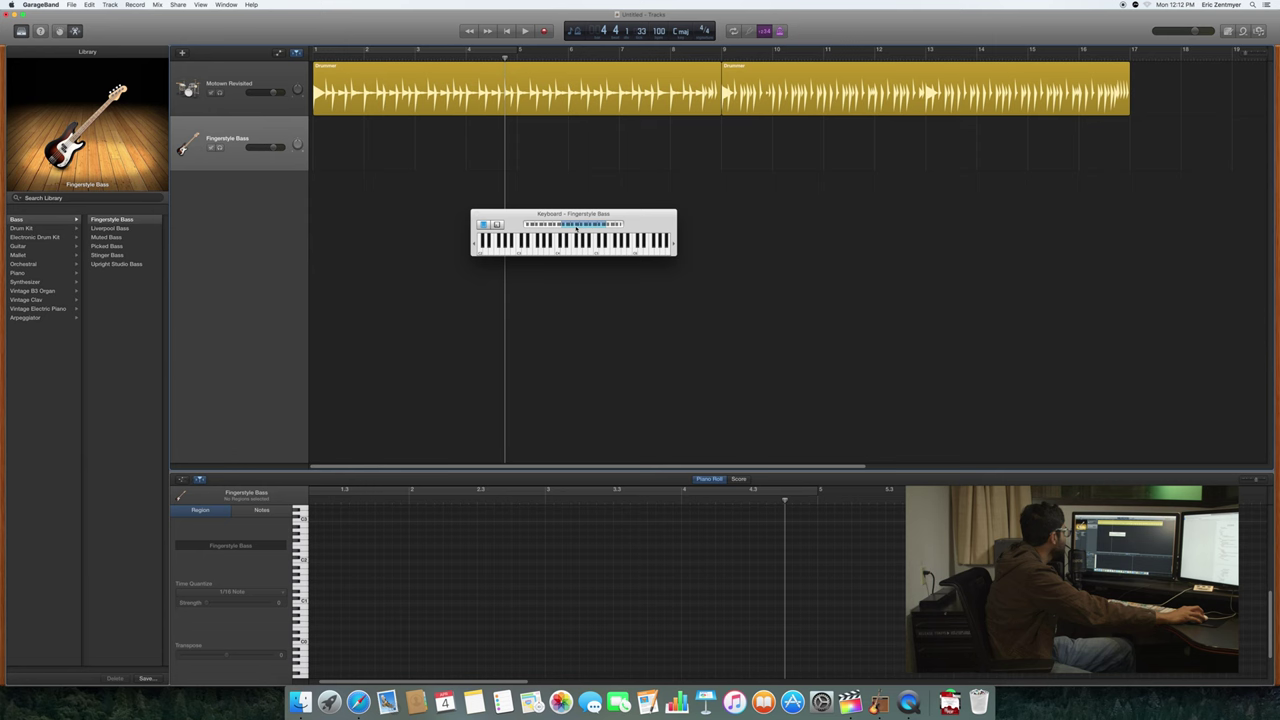
{"action": "mouse_move", "coordinate": [575, 228]}
{"action": "left_mouse_down"}
{"action": "mouse_move", "coordinate": [556, 228]}
{"action": "mouse_move", "coordinate": [594, 228]}
{"action": "mouse_move", "coordinate": [576, 228]}
{"action": "left_mouse_up"}
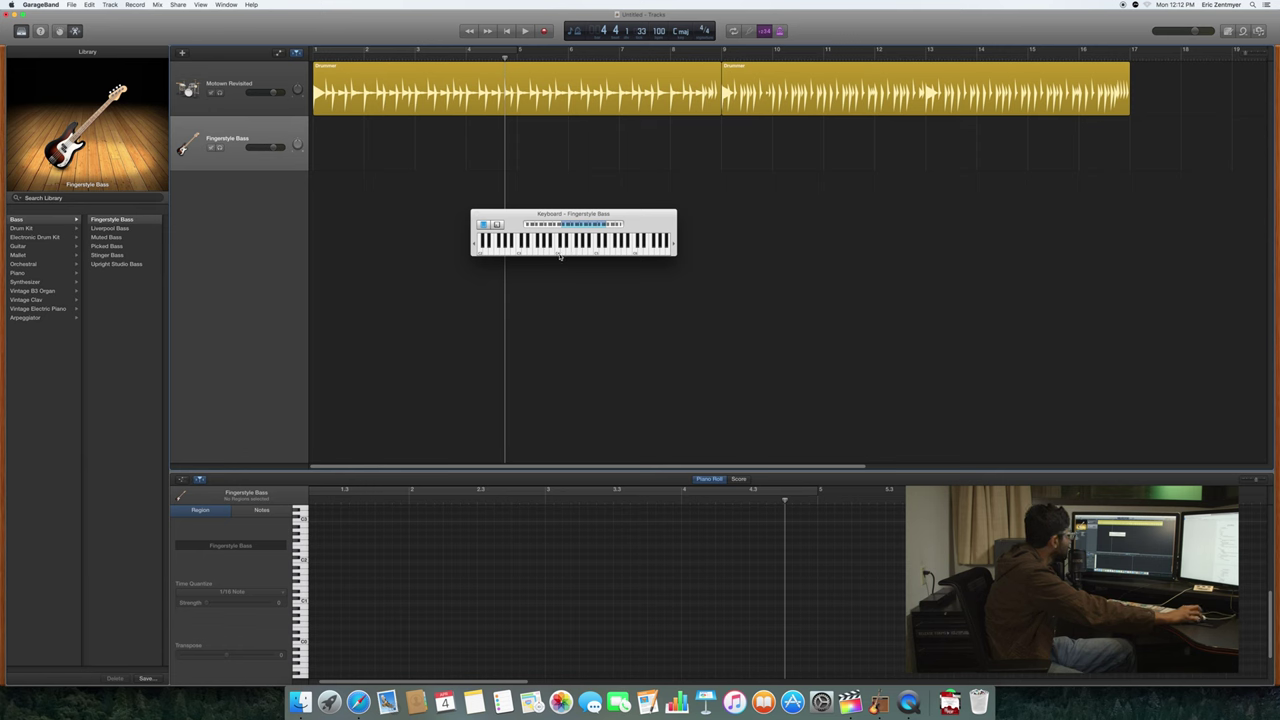
Step: Audition the Fingerstyle Bass with notes on the on-screen keyboard, shifting its playable range lower
{"action": "left_click", "coordinate": [559, 254]}
{"action": "left_click", "coordinate": [559, 254]}
{"action": "left_click", "coordinate": [559, 254]}
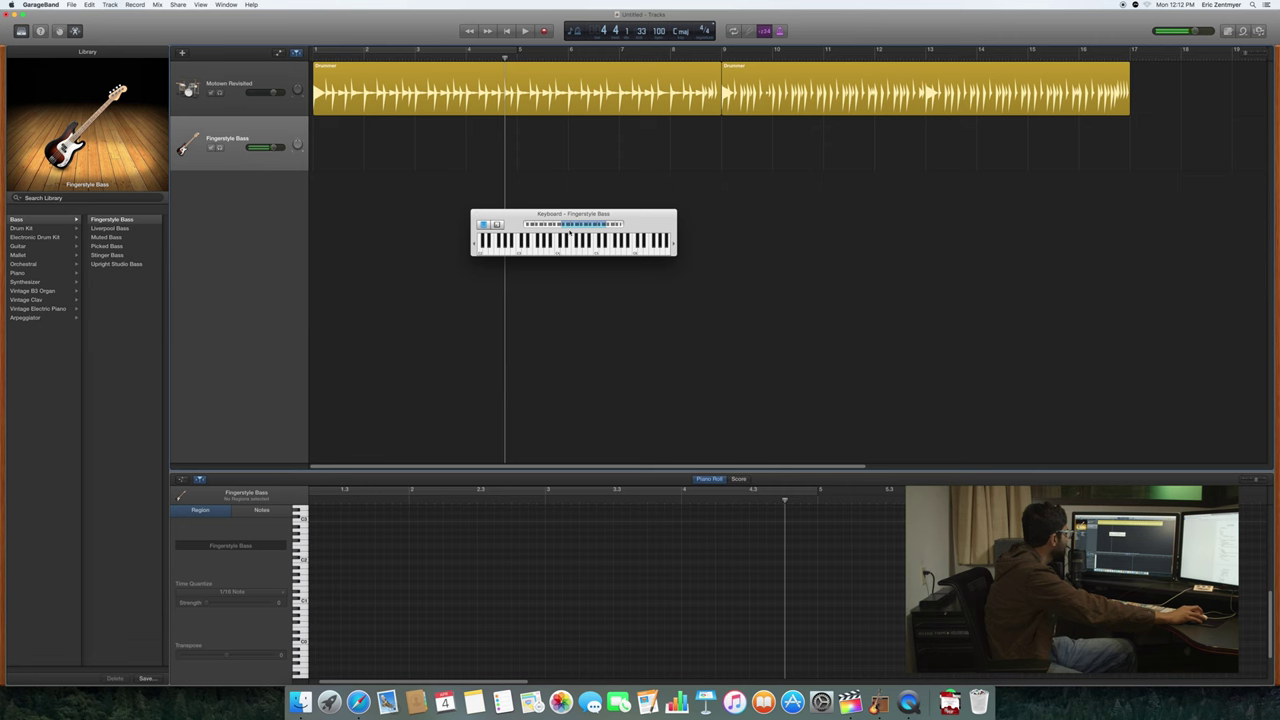
{"action": "left_click", "coordinate": [570, 229]}
{"action": "left_click", "coordinate": [556, 253]}
{"action": "left_click", "coordinate": [519, 254]}
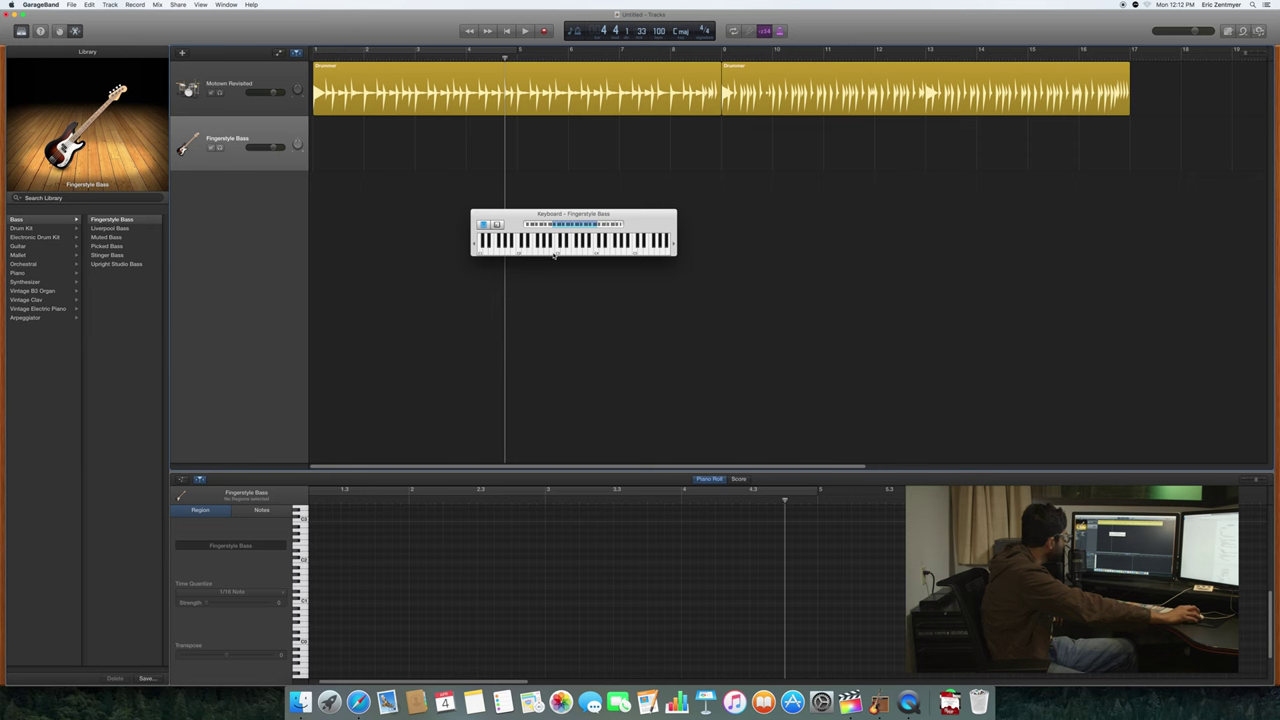
{"action": "left_click", "coordinate": [518, 254]}
{"action": "left_click", "coordinate": [523, 253]}
{"action": "left_click", "coordinate": [534, 253]}
{"action": "left_click", "coordinate": [525, 254]}
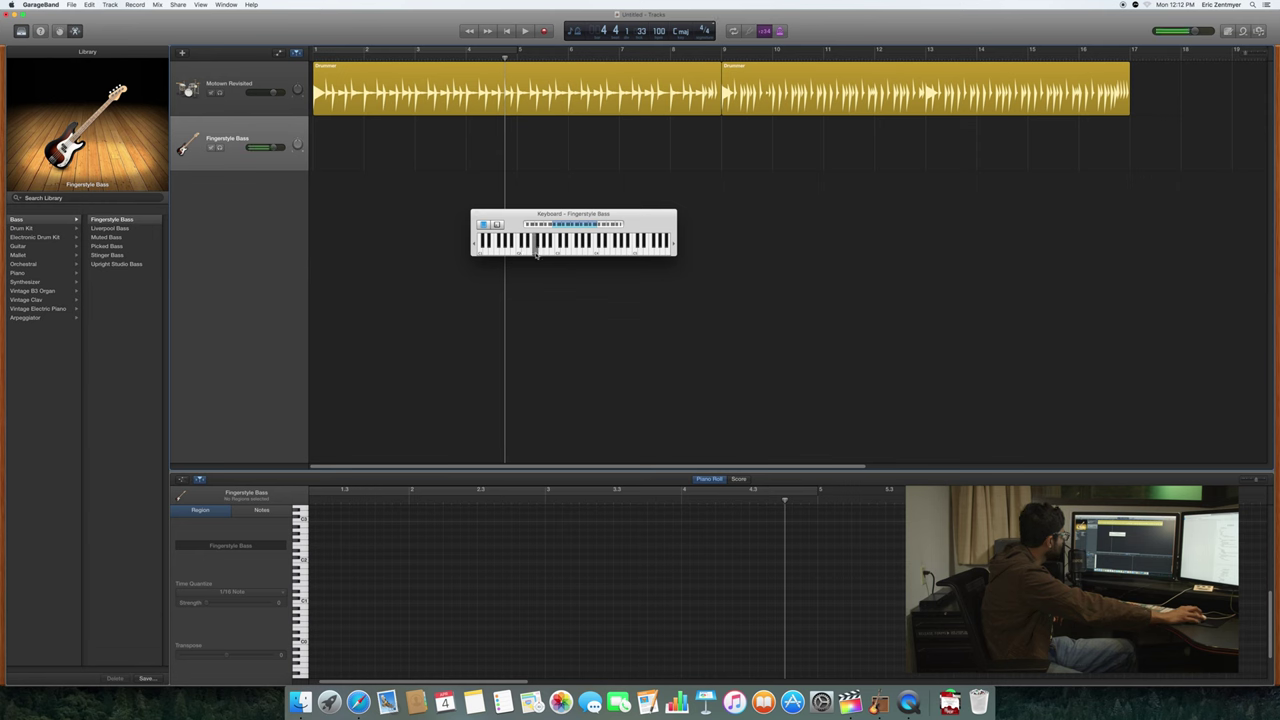
{"action": "left_click", "coordinate": [541, 250]}
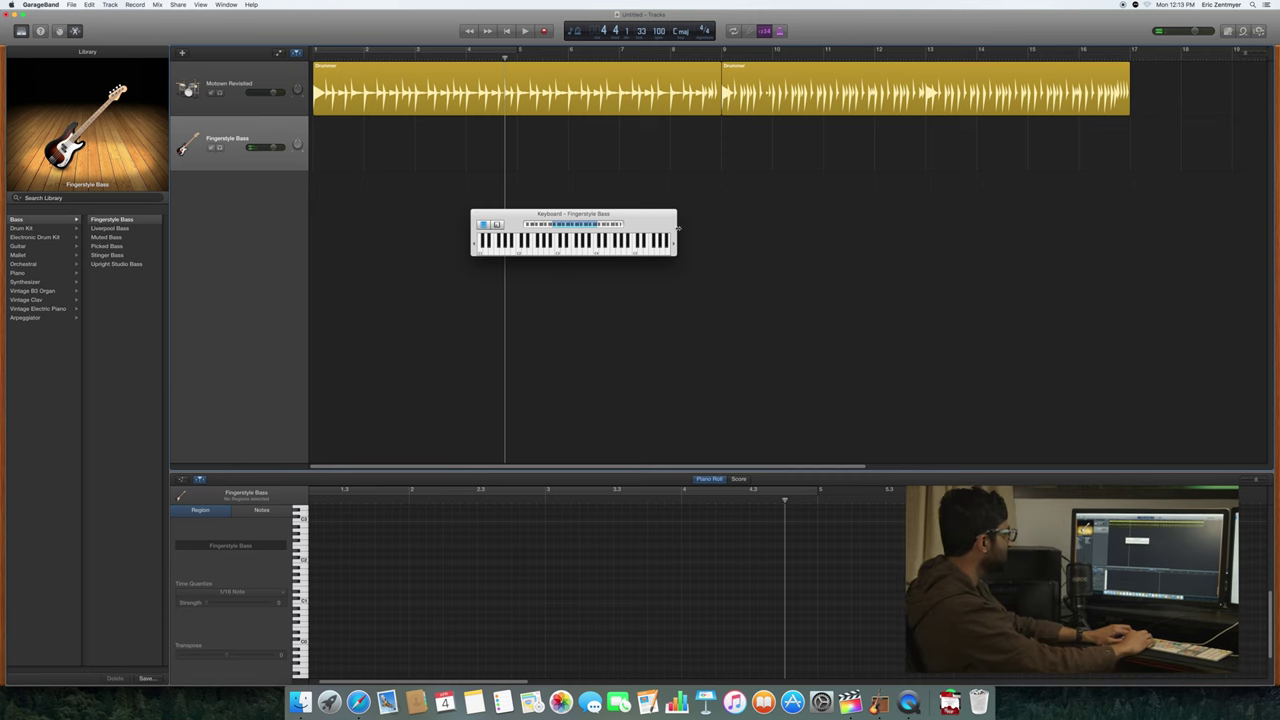
Step: Switch the on-screen keyboard to Musical Typing for the Fingerstyle Bass and place it below the tracks
{"action": "key", "text": "a"}
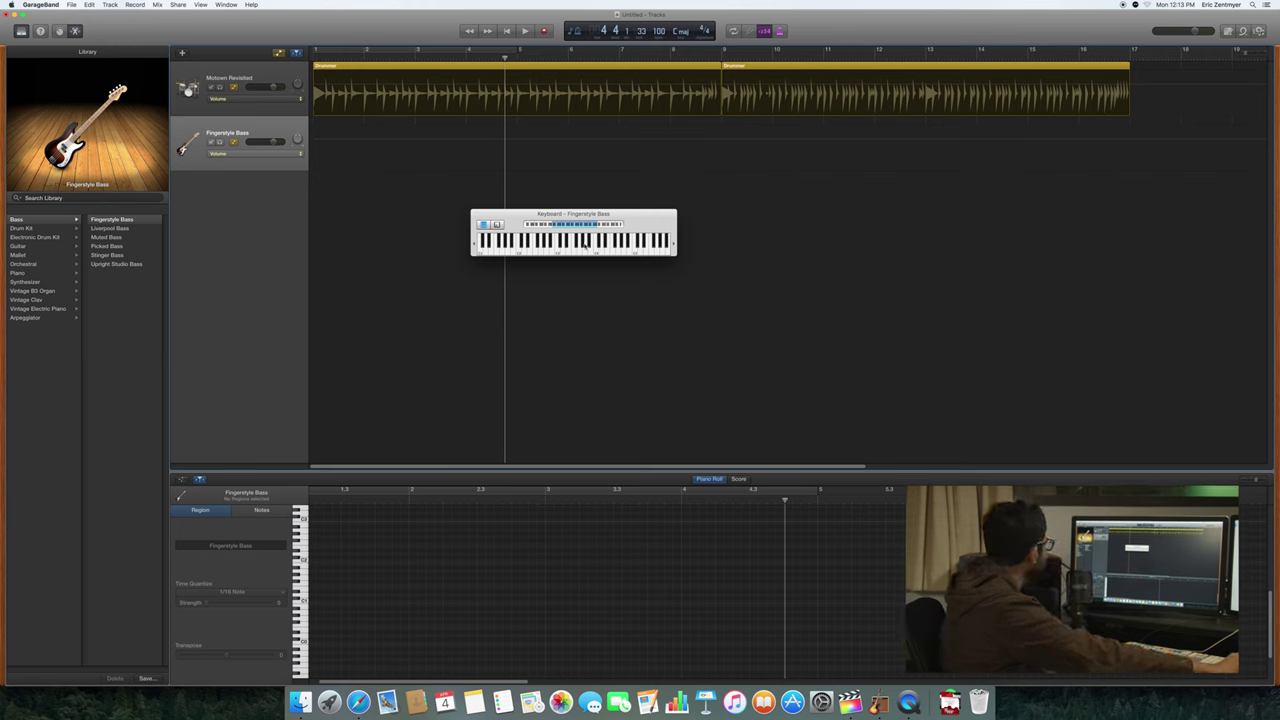
{"action": "left_click", "coordinate": [226, 5]}
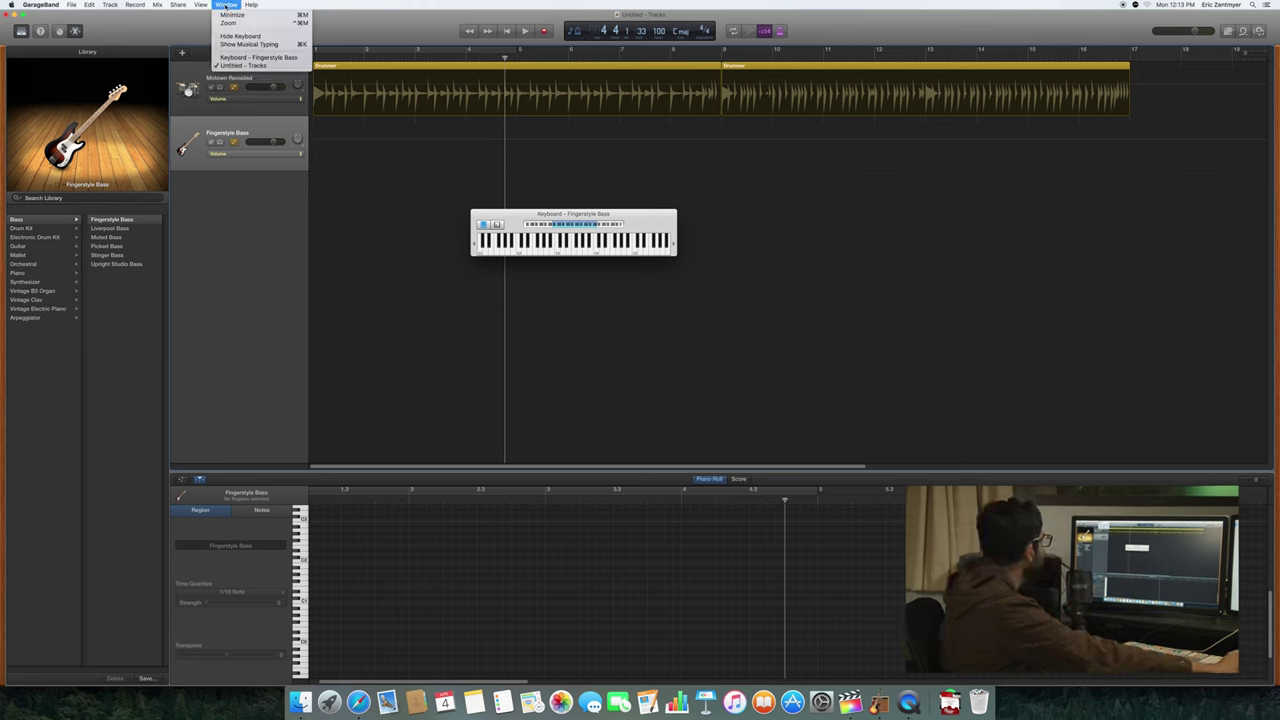
{"action": "left_click", "coordinate": [242, 44]}
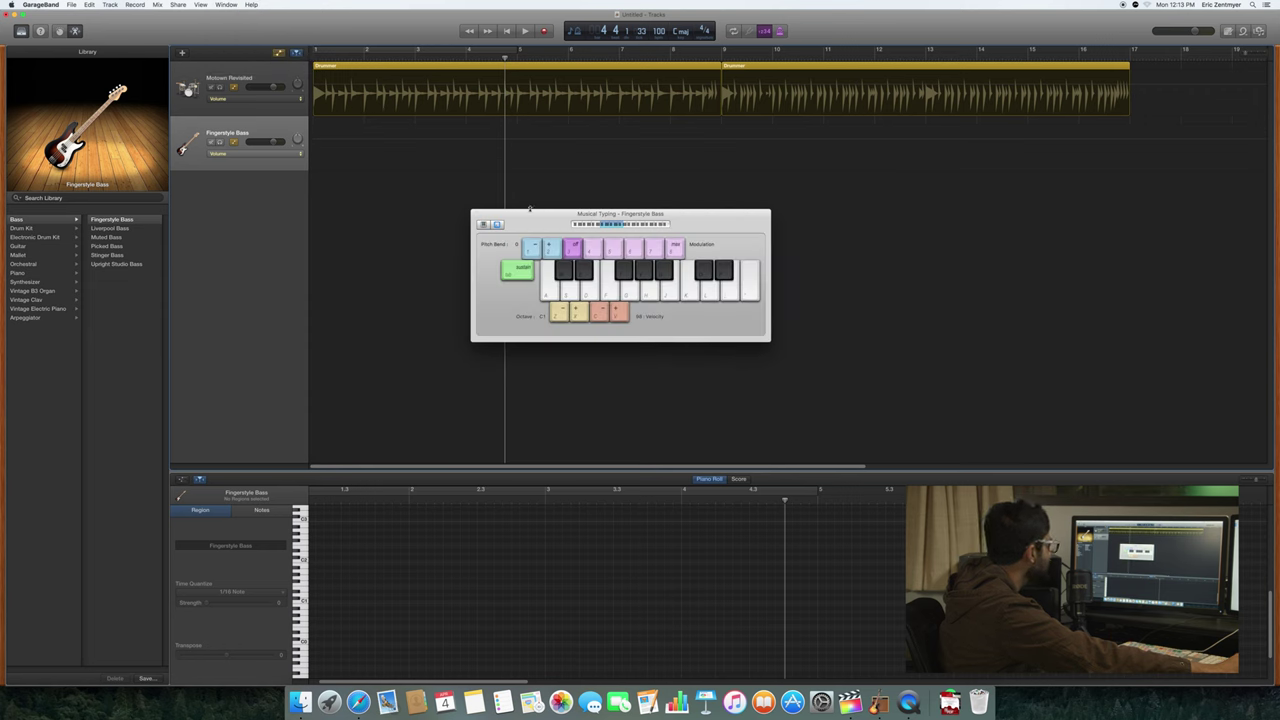
{"action": "left_click_drag", "start_coordinate": [602, 217], "coordinate": [537, 209]}
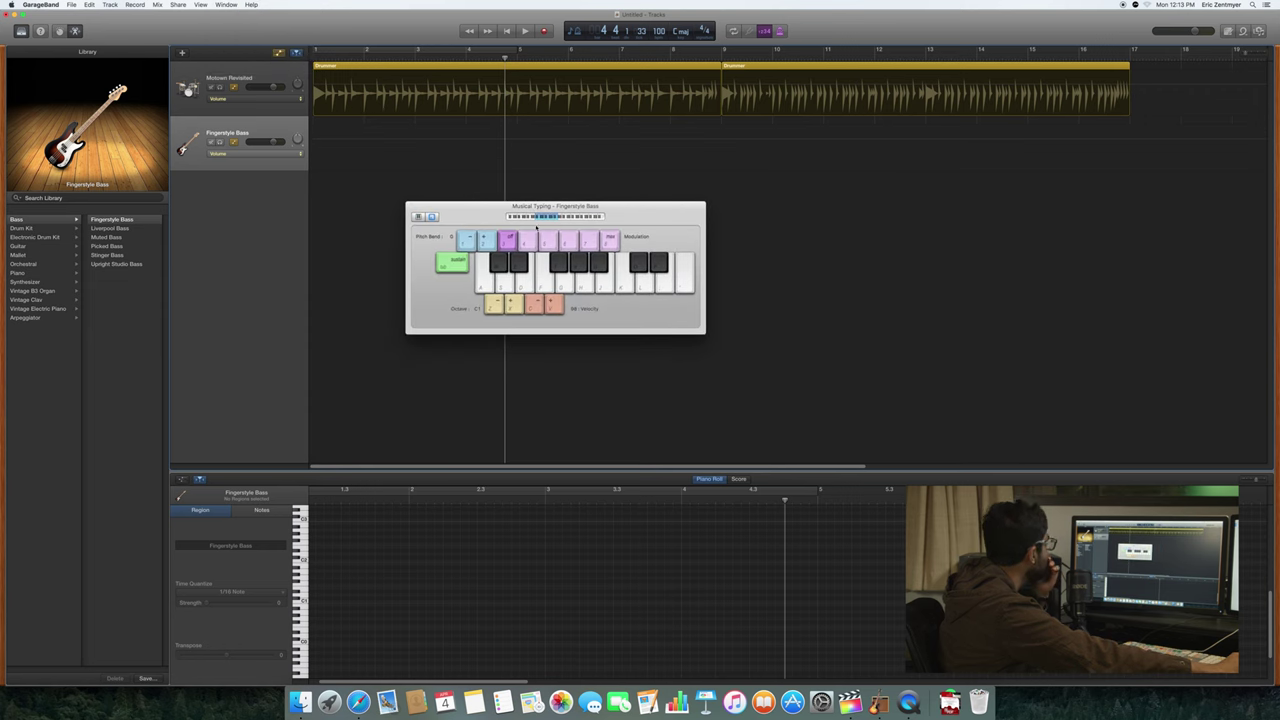
{"action": "scroll", "coordinate": [448, 194], "scroll_direction": "right", "scroll_amount": 1}
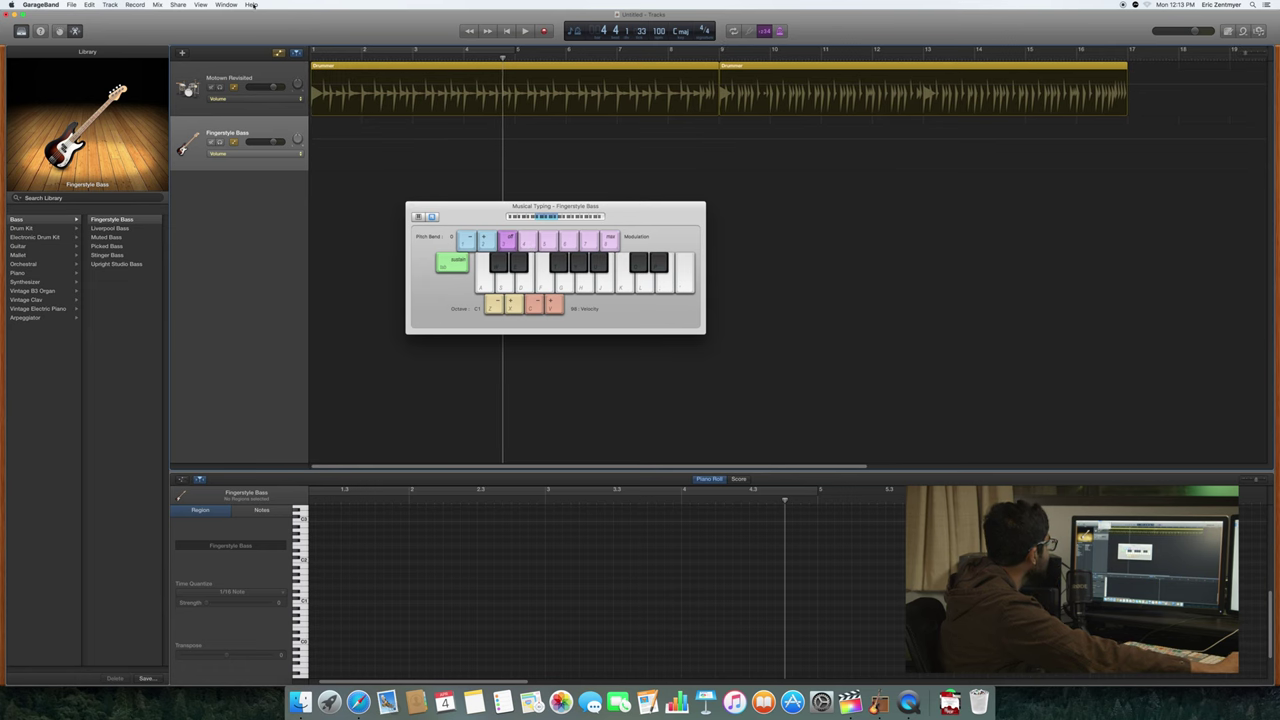
{"action": "left_click", "coordinate": [226, 5]}
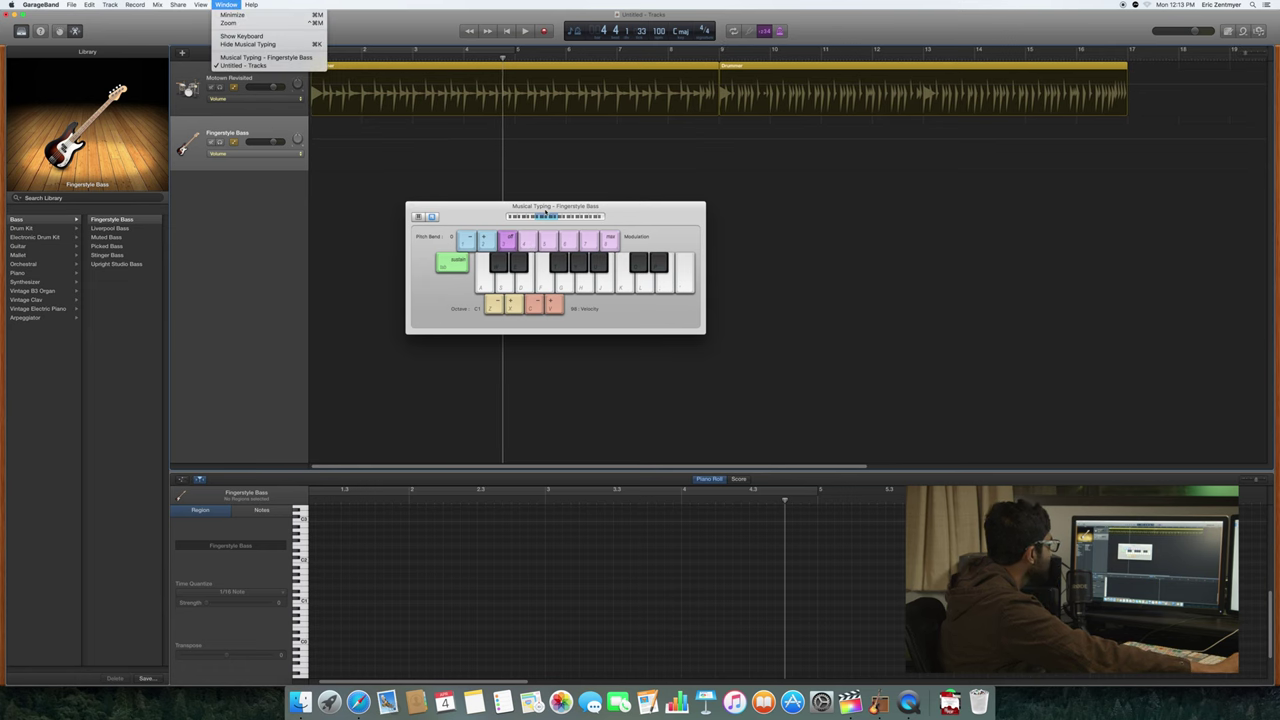
{"action": "left_click", "coordinate": [546, 212]}
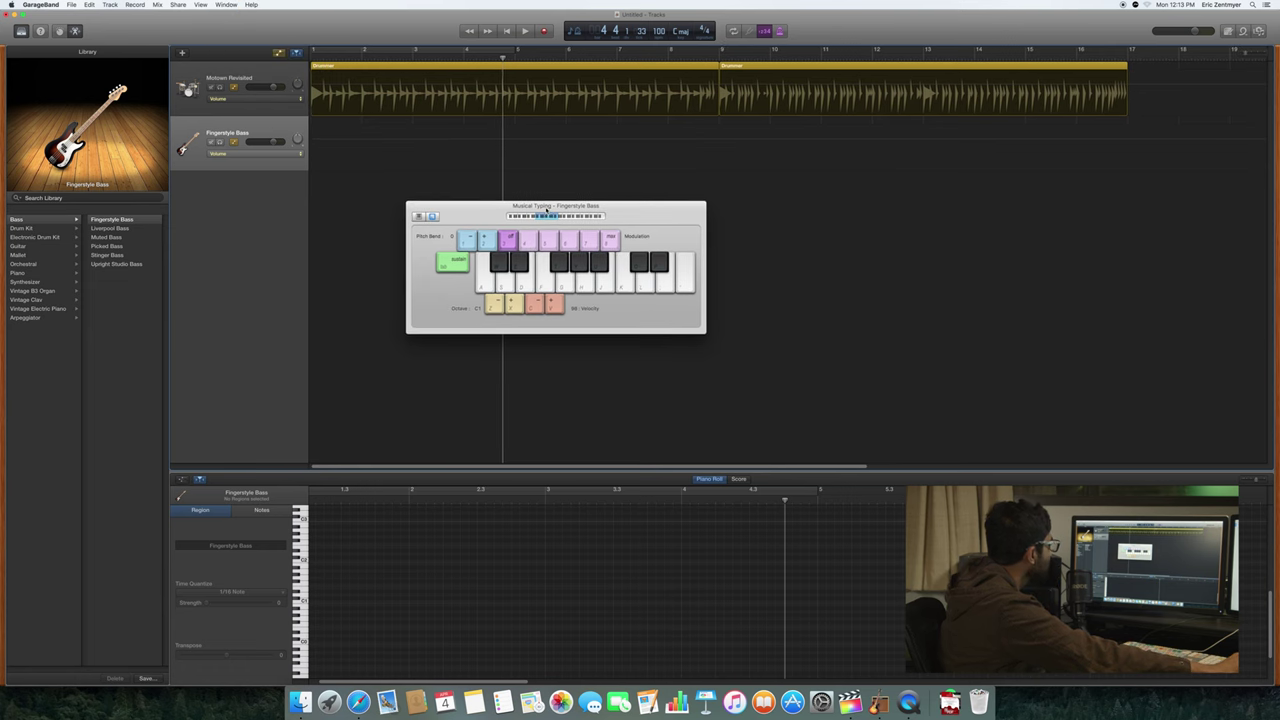
Step: Play test notes up the white keys of the Musical Typing keyboard to hear the Fingerstyle Bass
{"action": "left_click", "coordinate": [486, 286]}
{"action": "left_click", "coordinate": [505, 286]}
{"action": "left_click", "coordinate": [525, 286]}
{"action": "left_click", "coordinate": [545, 287]}
{"action": "left_click", "coordinate": [605, 287]}
{"action": "left_click", "coordinate": [625, 287]}
{"action": "key", "text": "a"}
{"action": "key", "text": "d"}
{"action": "key", "text": "f"}
{"action": "key", "text": "g"}
{"action": "key", "text": "h"}
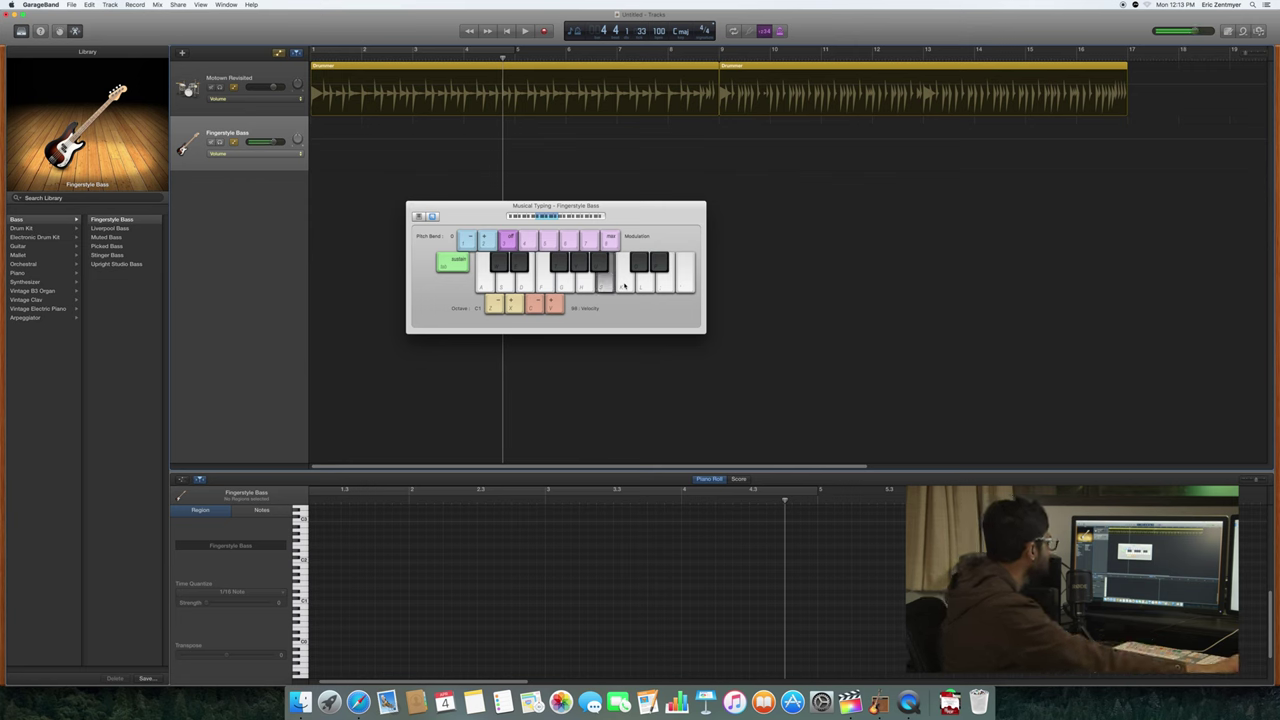
{"action": "key", "text": "j"}
{"action": "key", "text": "k"}
Step: Set the Musical Typing octave to C2, sounding a test note, and reposition the keyboard window below the tracks
{"action": "left_click_drag", "start_coordinate": [549, 218], "coordinate": [564, 217]}
{"action": "left_click", "coordinate": [489, 287]}
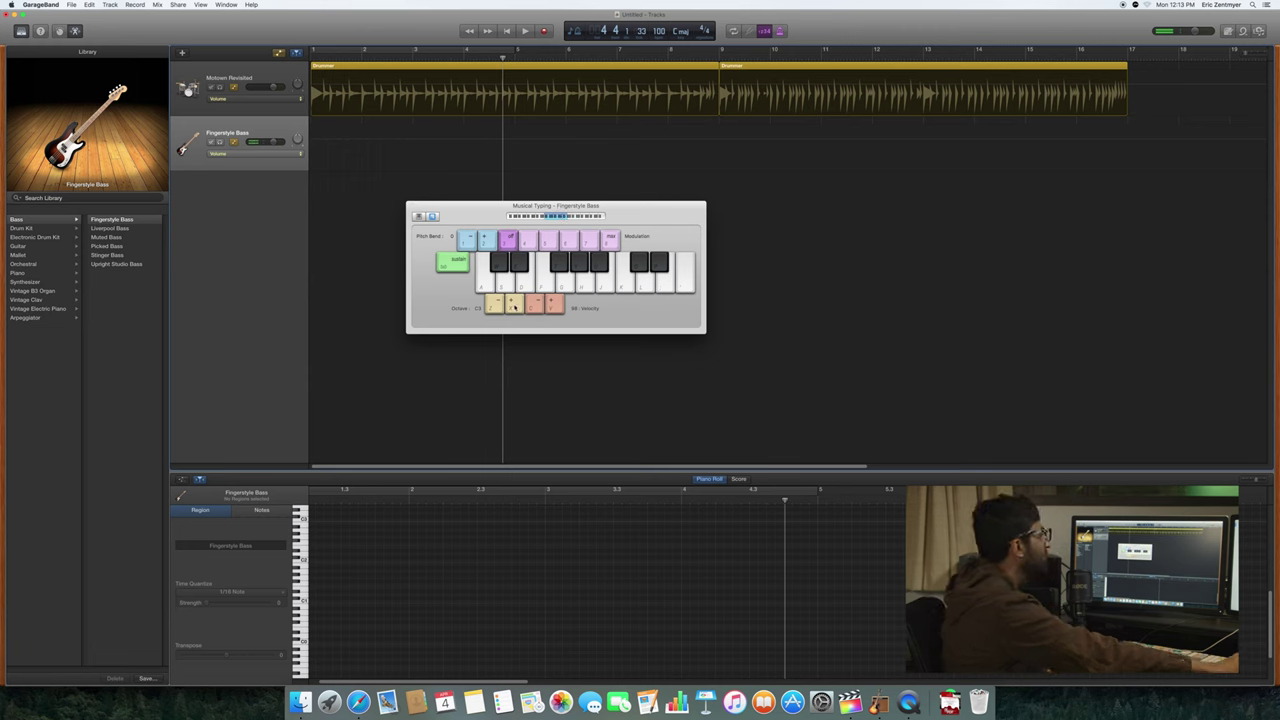
{"action": "key", "text": "z"}
{"action": "left_click_drag", "start_coordinate": [541, 213], "coordinate": [583, 230]}
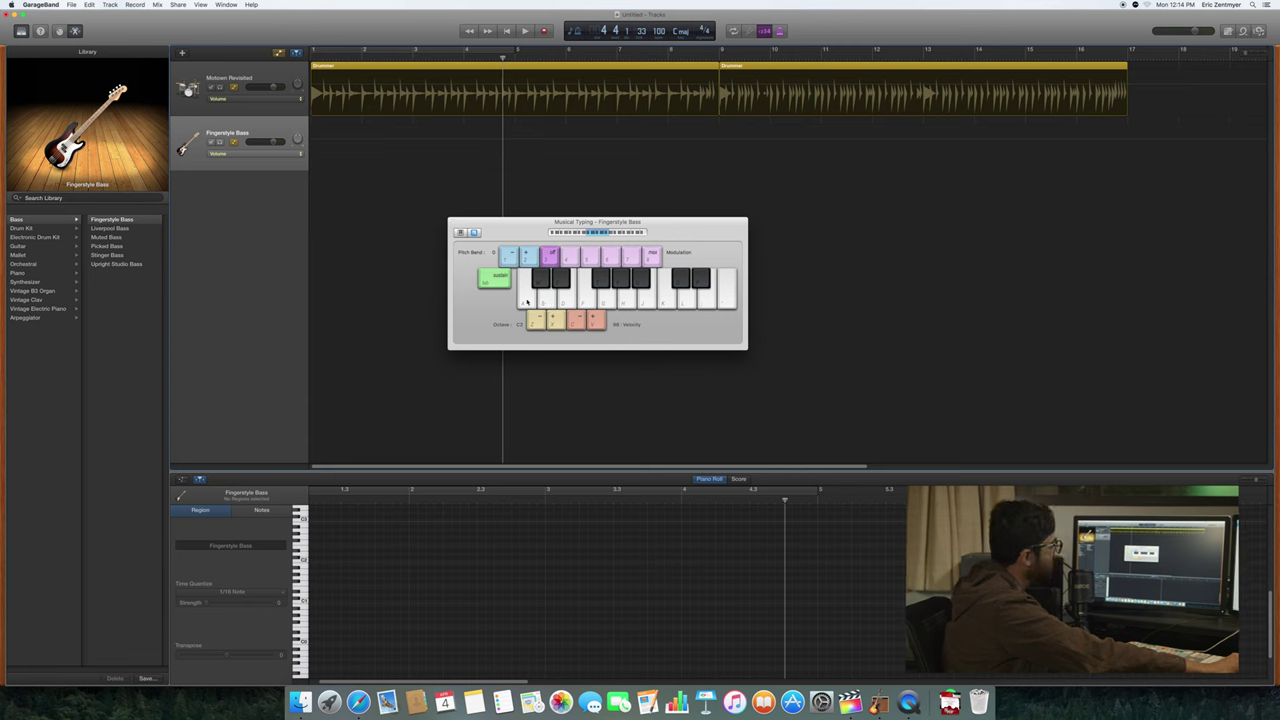
Step: Sound each white key from C2 up one octave on the on-screen Musical Typing keyboard
{"action": "left_click", "coordinate": [527, 300]}
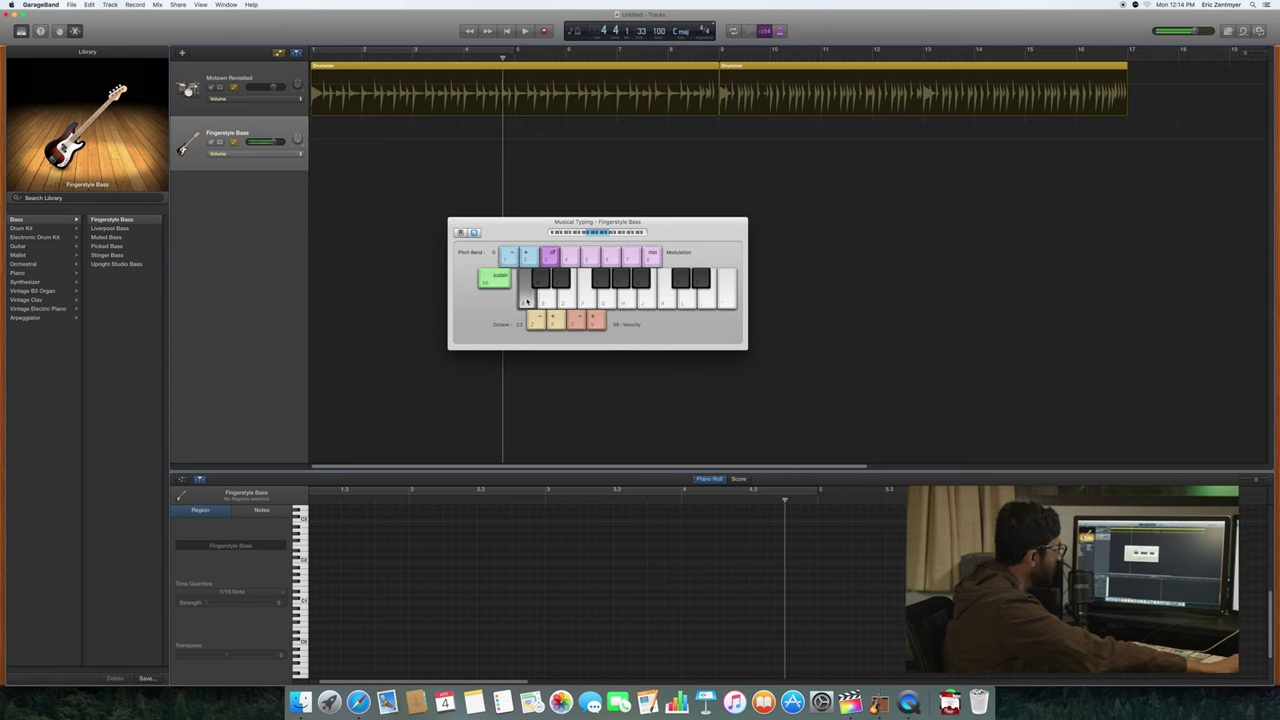
{"action": "left_click", "coordinate": [546, 298]}
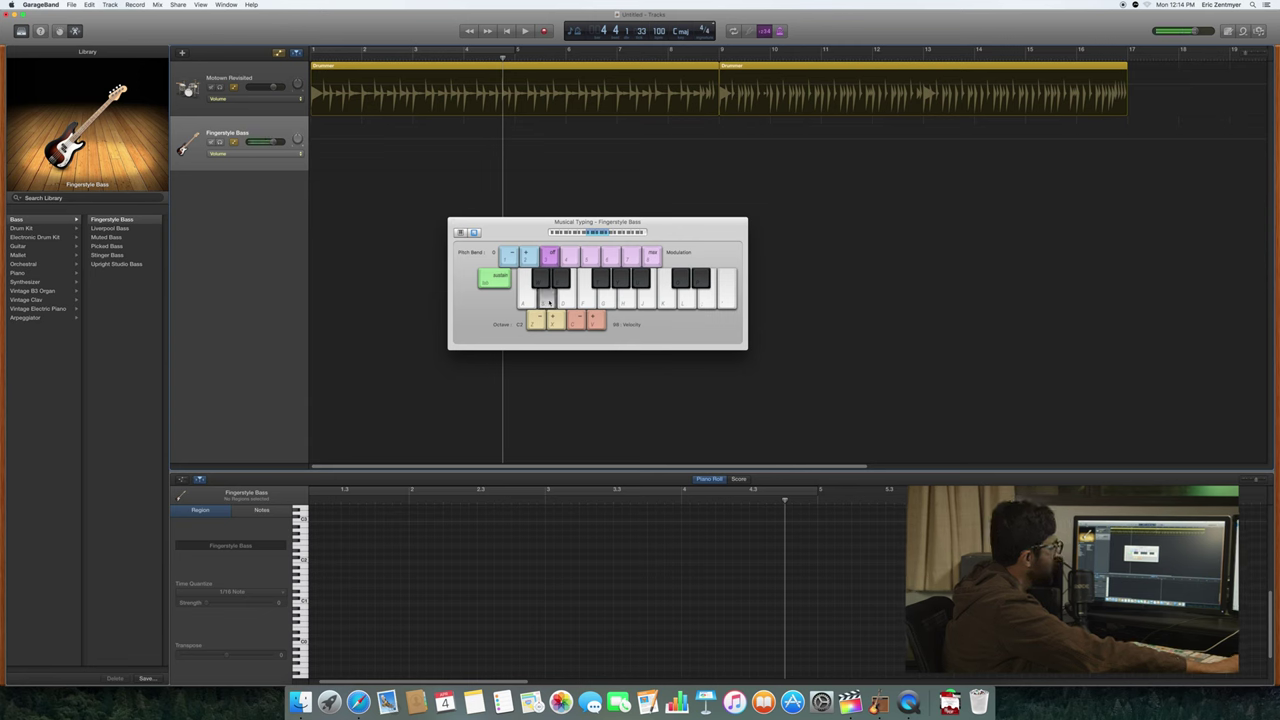
{"action": "left_click", "coordinate": [569, 302]}
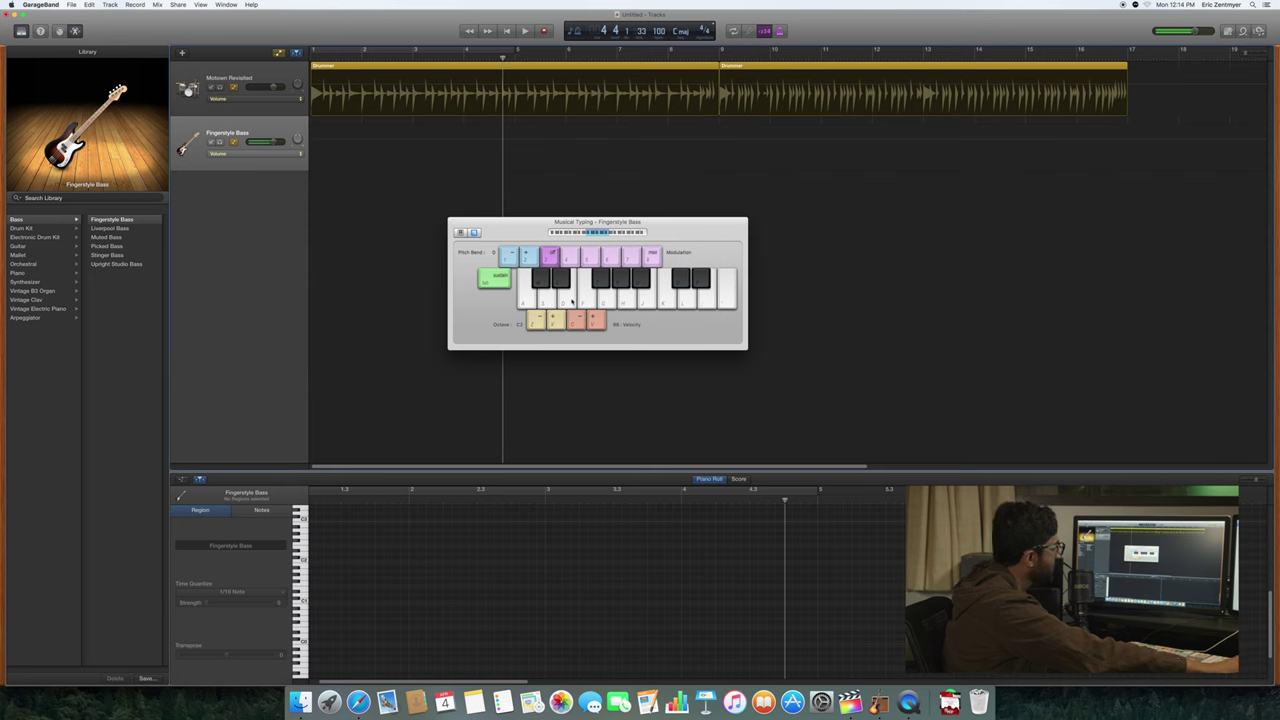
{"action": "left_click", "coordinate": [592, 298]}
{"action": "left_click", "coordinate": [607, 297]}
{"action": "left_click", "coordinate": [627, 299]}
{"action": "left_click", "coordinate": [649, 301]}
{"action": "left_click", "coordinate": [667, 300]}
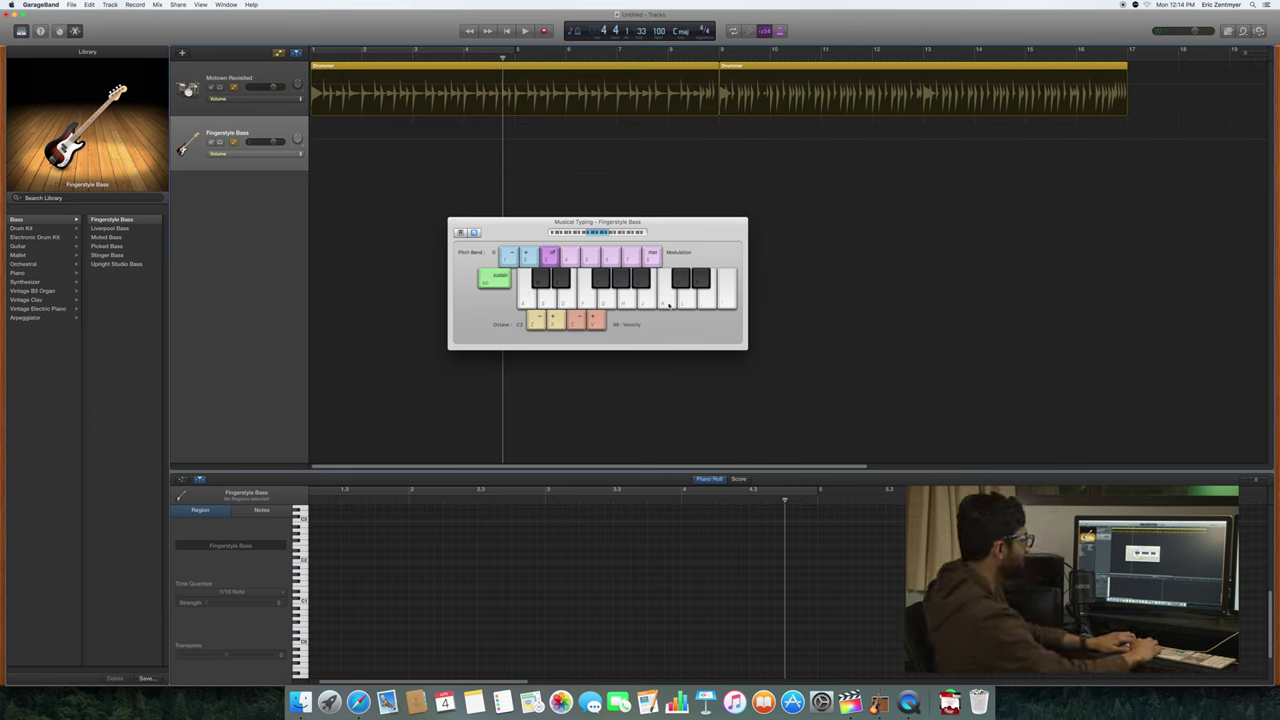
Step: Play the same one-octave white-key scale of the Fingerstyle Bass with the computer's letter keys
{"action": "key", "text": "a"}
{"action": "key", "text": "s"}
{"action": "key", "text": "d"}
{"action": "key", "text": "f"}
{"action": "key", "text": "g"}
{"action": "key", "text": "h"}
{"action": "key", "text": "j"}
{"action": "key", "text": "k"}
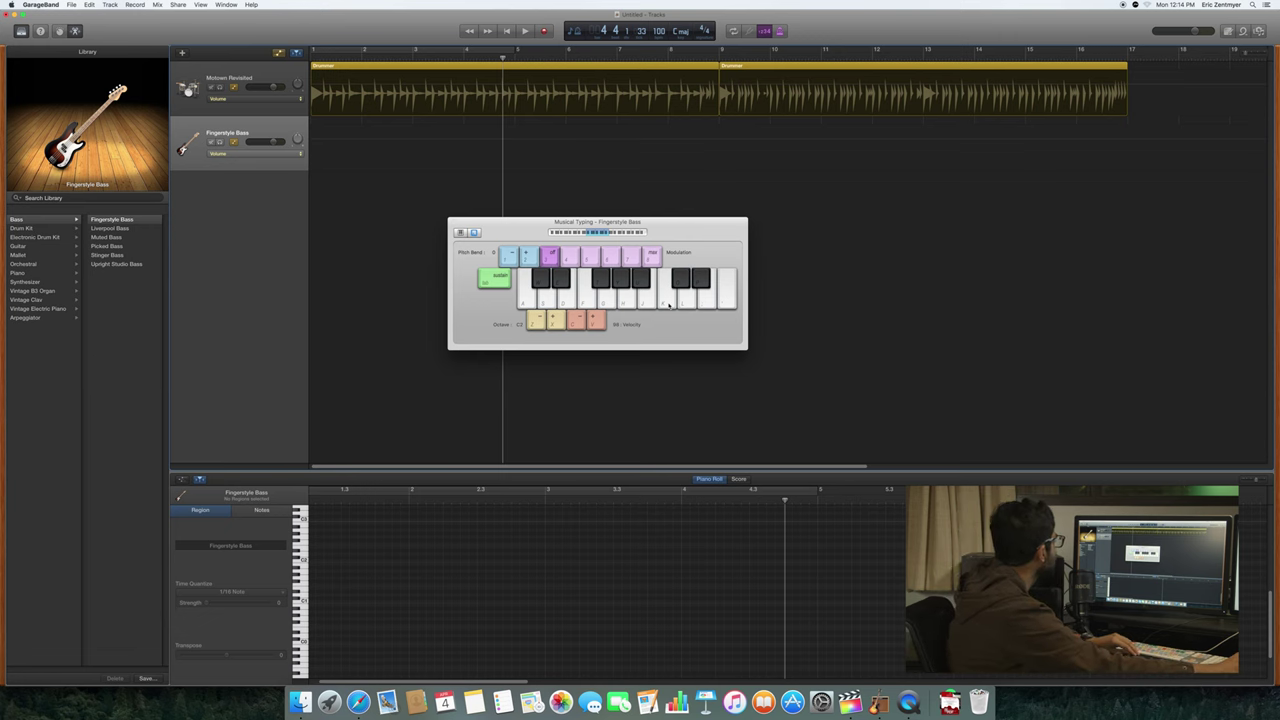
Step: Move the playhead to bar 1 and rehearse ascending bass notes over the playing drummer track, stopping playback in bar 5
{"action": "left_click", "coordinate": [313, 135]}
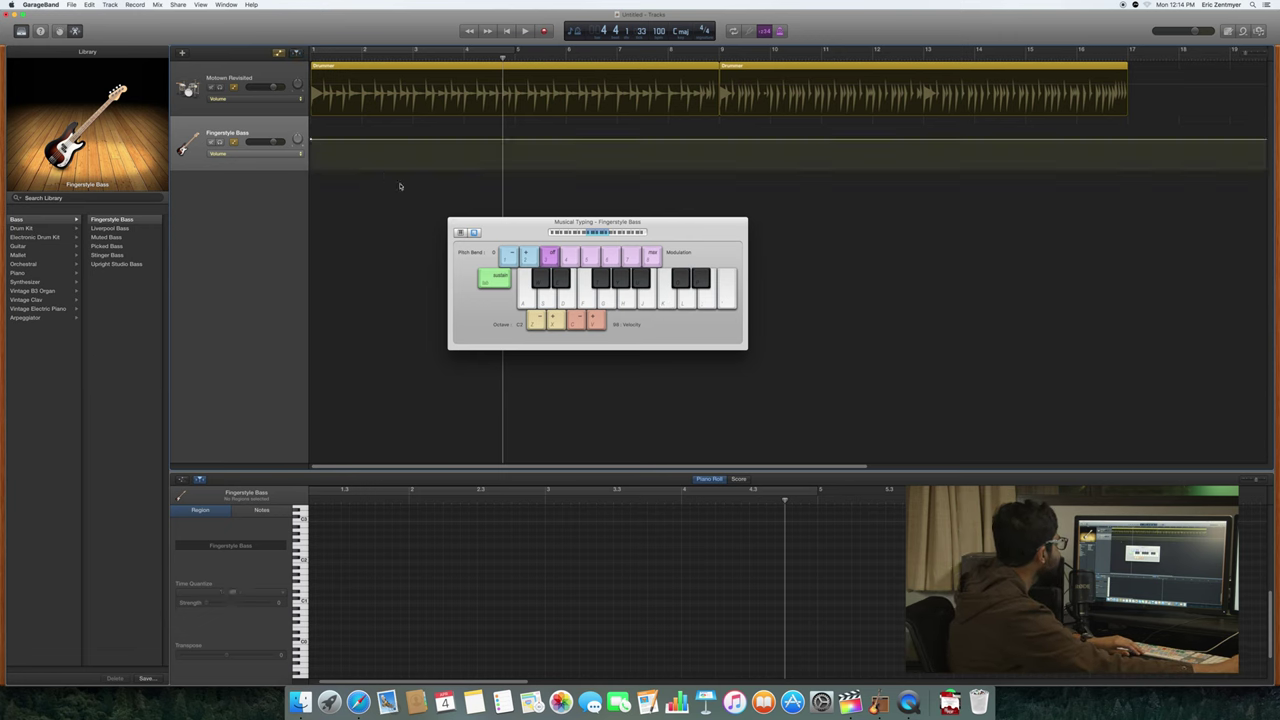
{"action": "left_click_drag", "start_coordinate": [467, 57], "coordinate": [229, 64]}
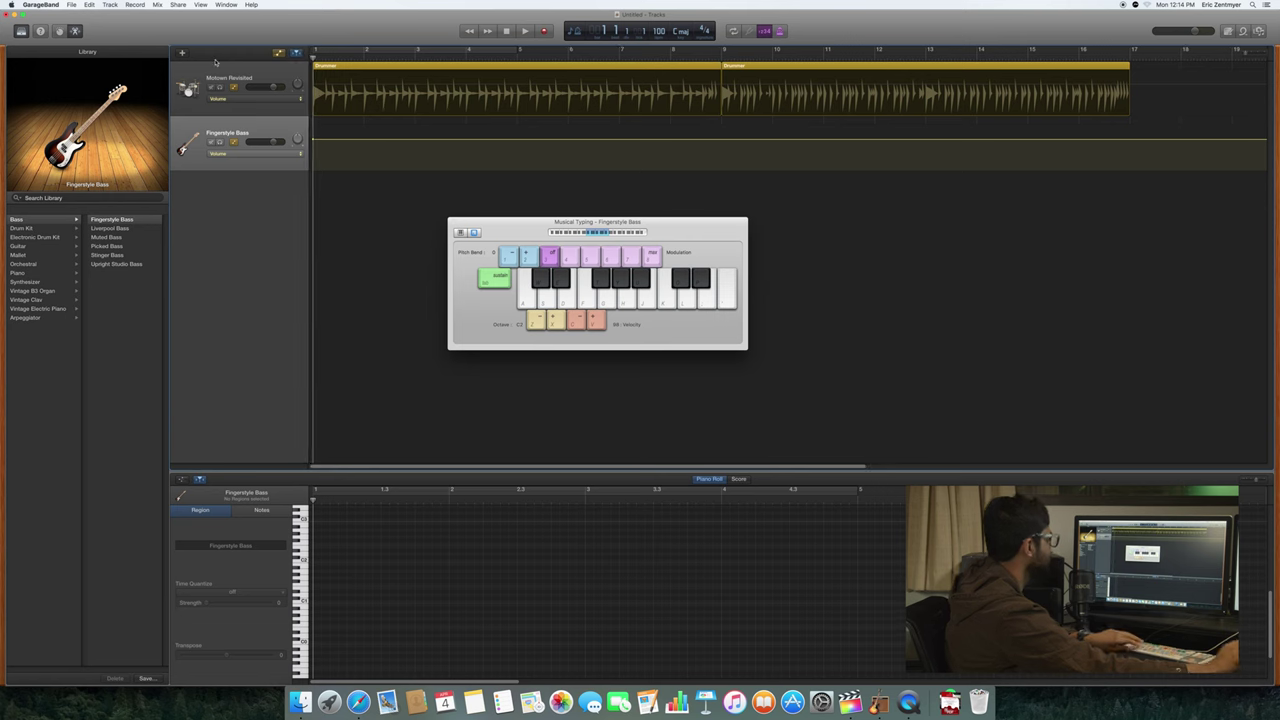
{"action": "key", "text": "space"}
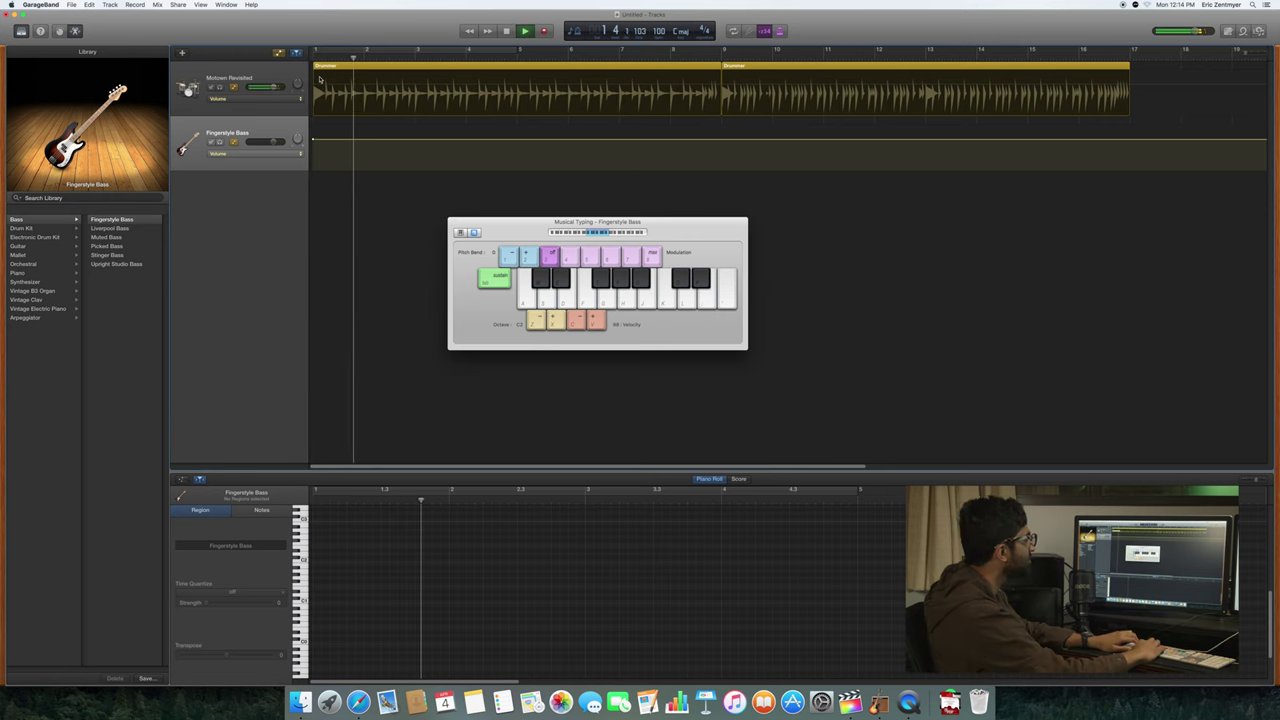
{"action": "key", "text": "a"}
{"action": "key", "text": "s"}
{"action": "key", "text": "d"}
{"action": "key", "text": "f"}
{"action": "key", "text": "g"}
{"action": "key", "text": "h"}
{"action": "key", "text": "j"}
{"action": "key", "text": "k"}
{"action": "key", "text": "l"}
{"action": "key", "text": "a"}
{"action": "key", "text": "s"}
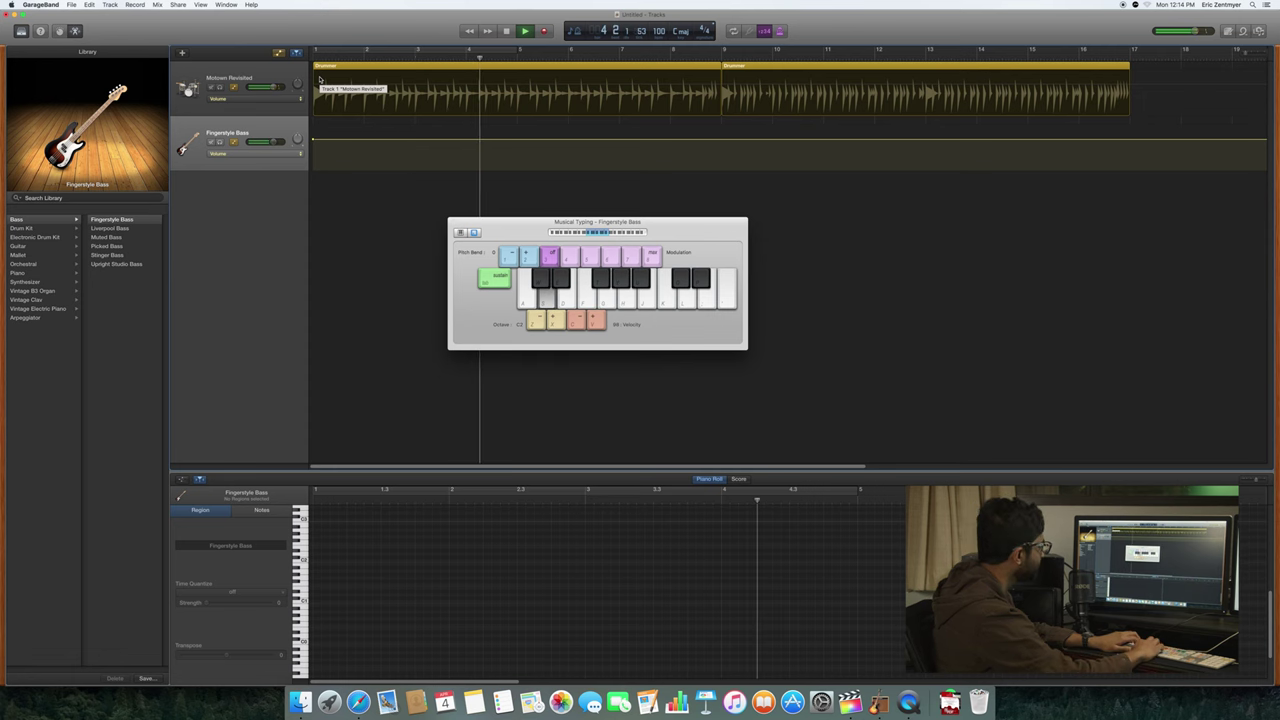
{"action": "key", "text": "d"}
{"action": "key", "text": "f"}
{"action": "key", "text": "g"}
{"action": "key", "text": "h"}
{"action": "key", "text": "j"}
{"action": "key", "text": "k"}
{"action": "key", "text": "space"}
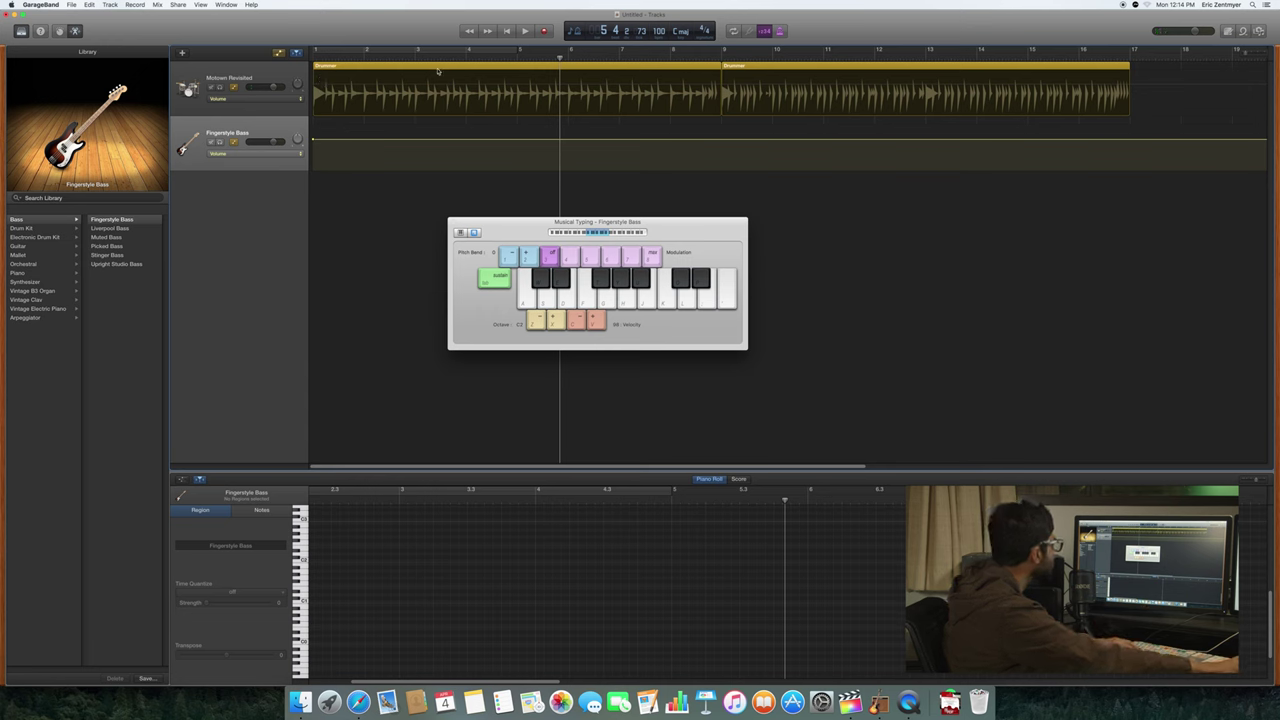
Step: Return to the project start and rehearse a slower ascending bass line over the drummer, stopping near the end of bar 4
{"action": "key", "text": "Return"}
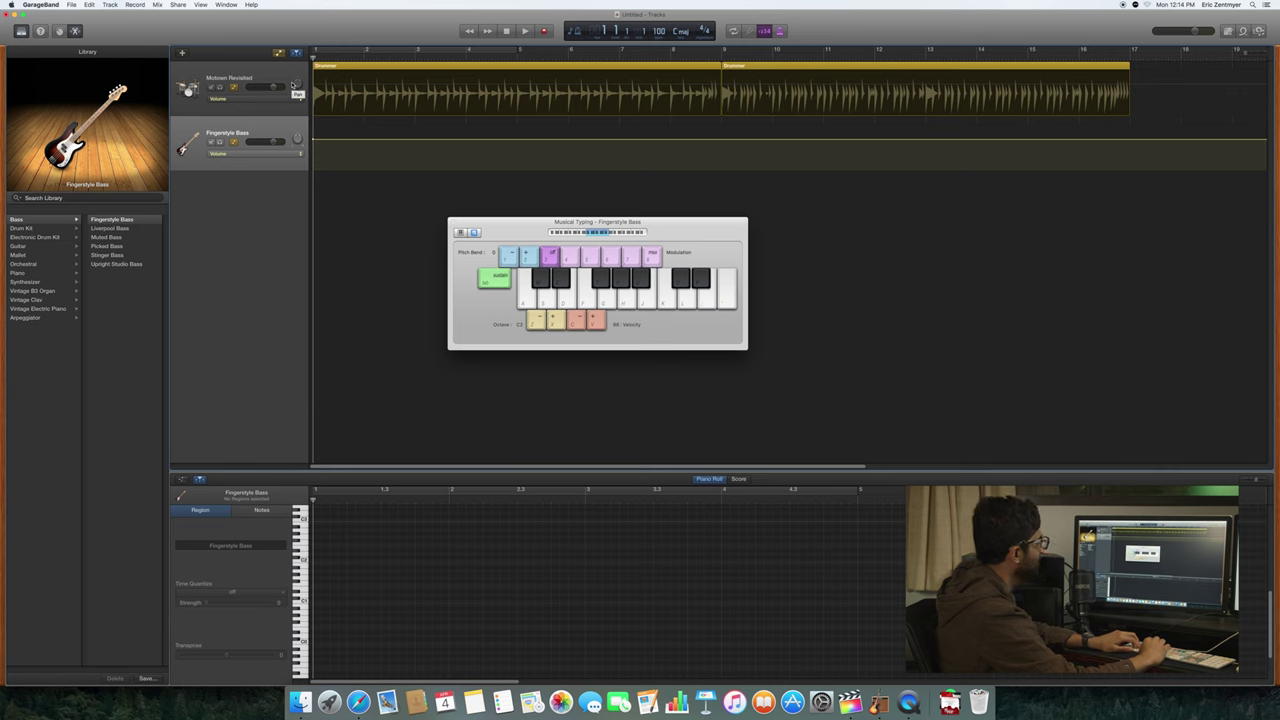
{"action": "key", "text": "space"}
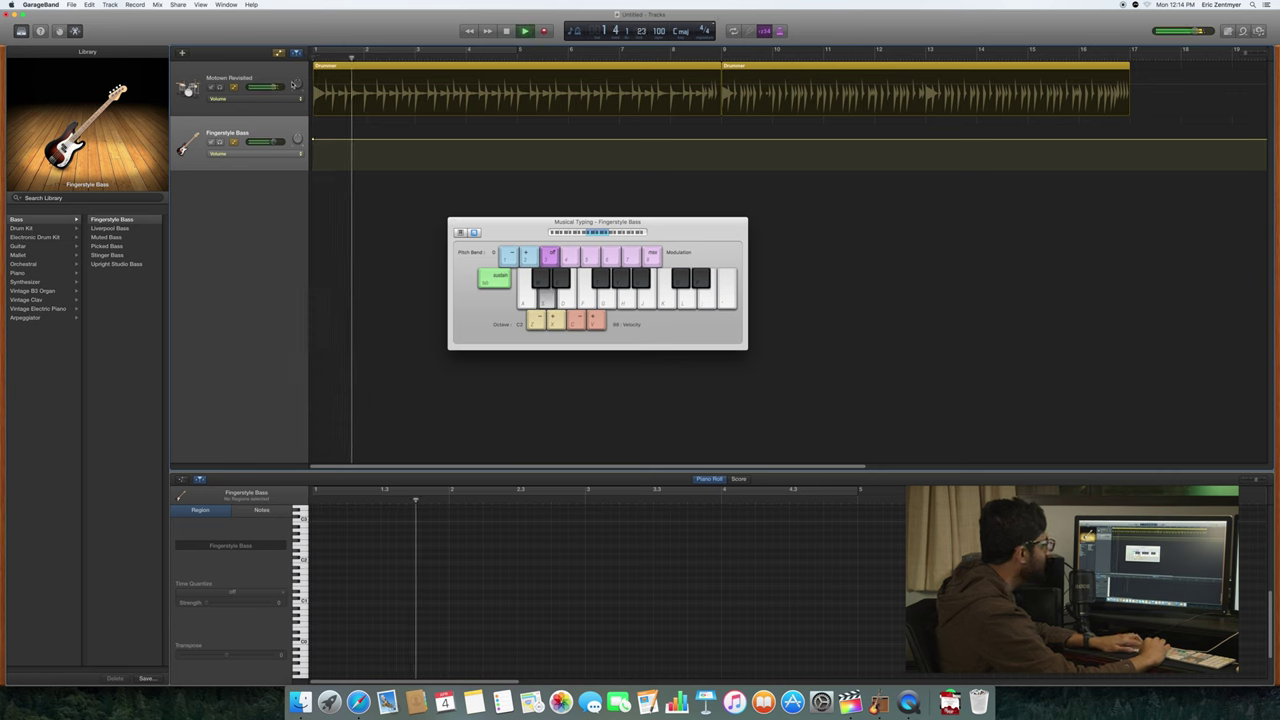
{"action": "key", "text": "d"}
{"action": "key", "text": "f"}
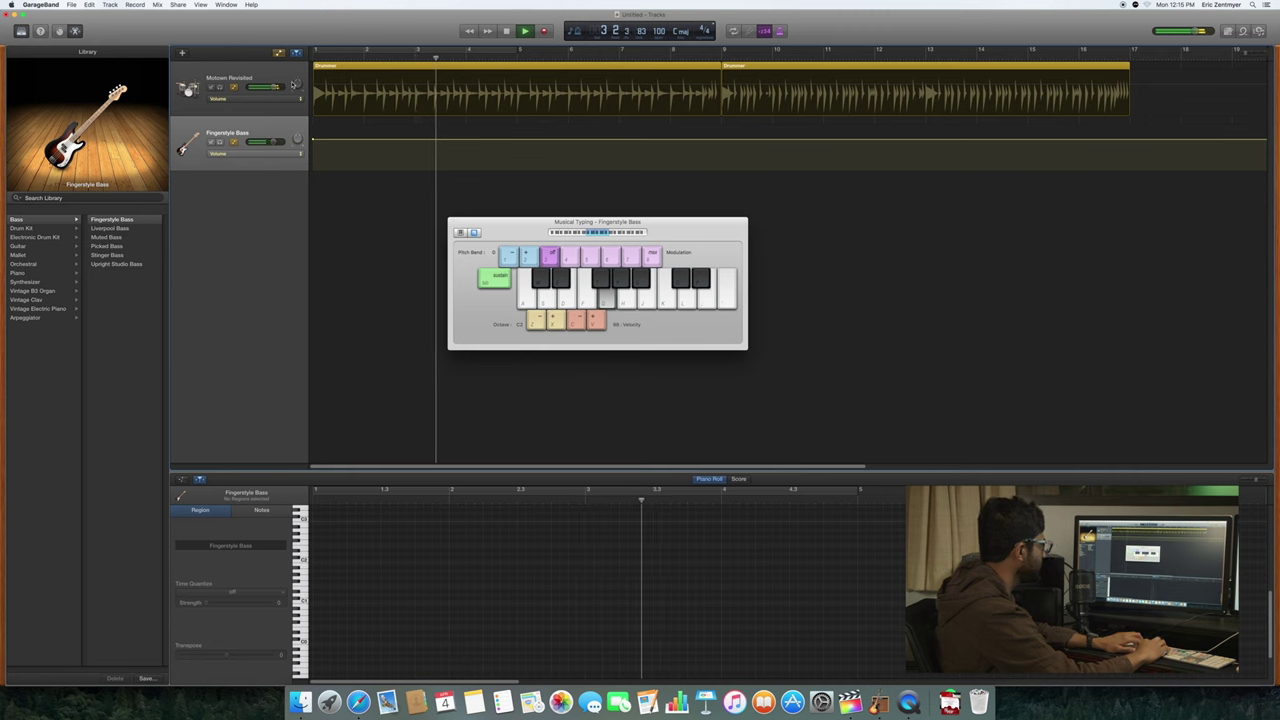
{"action": "key", "text": "j"}
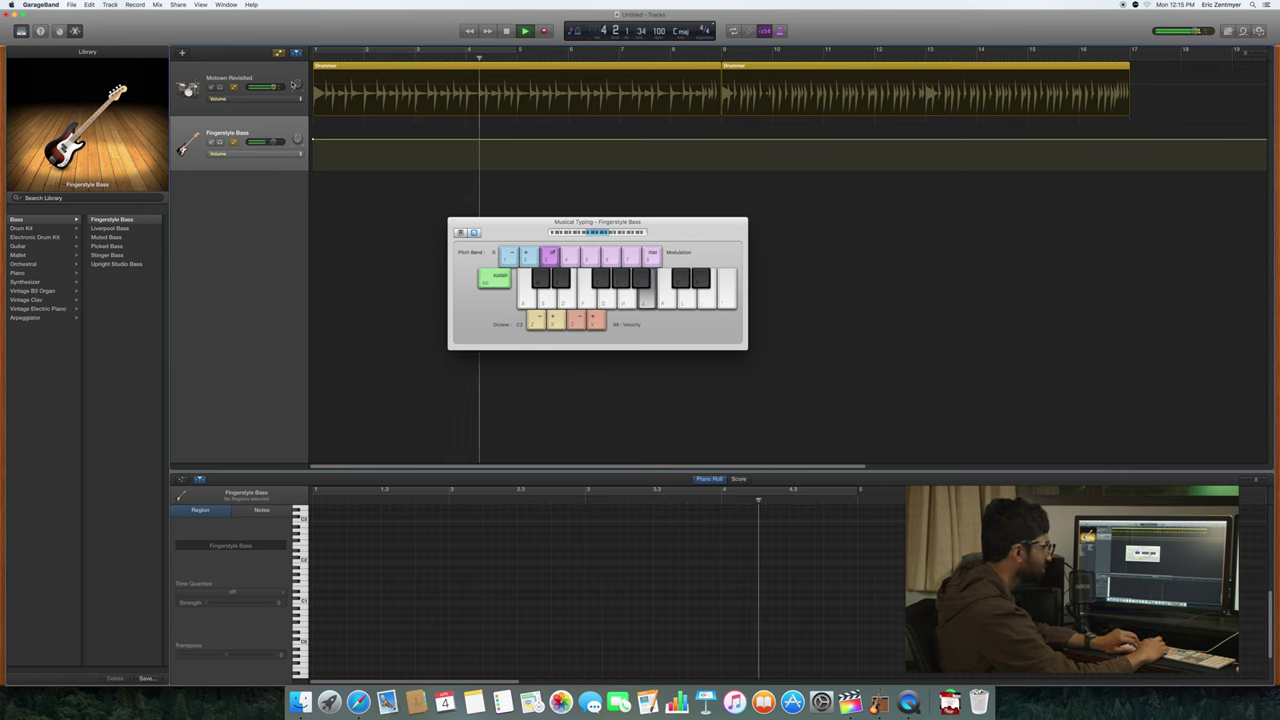
{"action": "key", "text": "k"}
{"action": "key", "text": "space"}
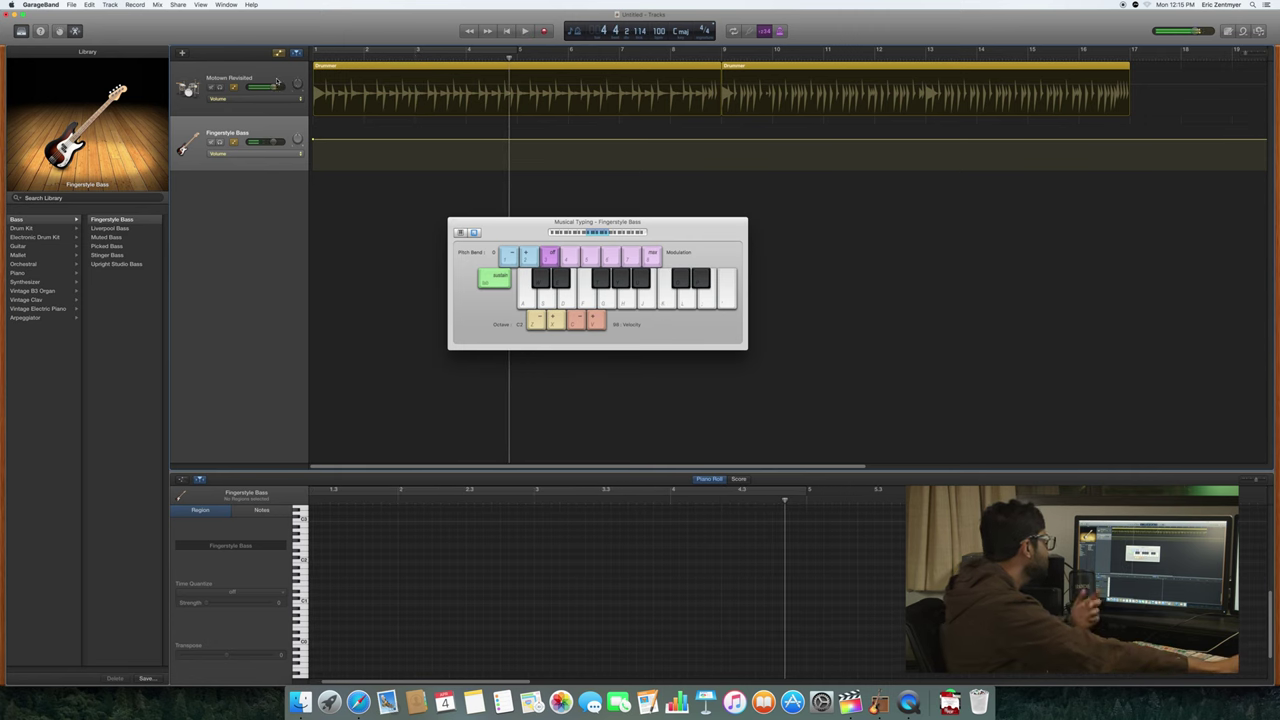
Step: Rehearse the rising bass line once more from bar 1 against the drums, starting on the low C
{"action": "key", "text": "Return"}
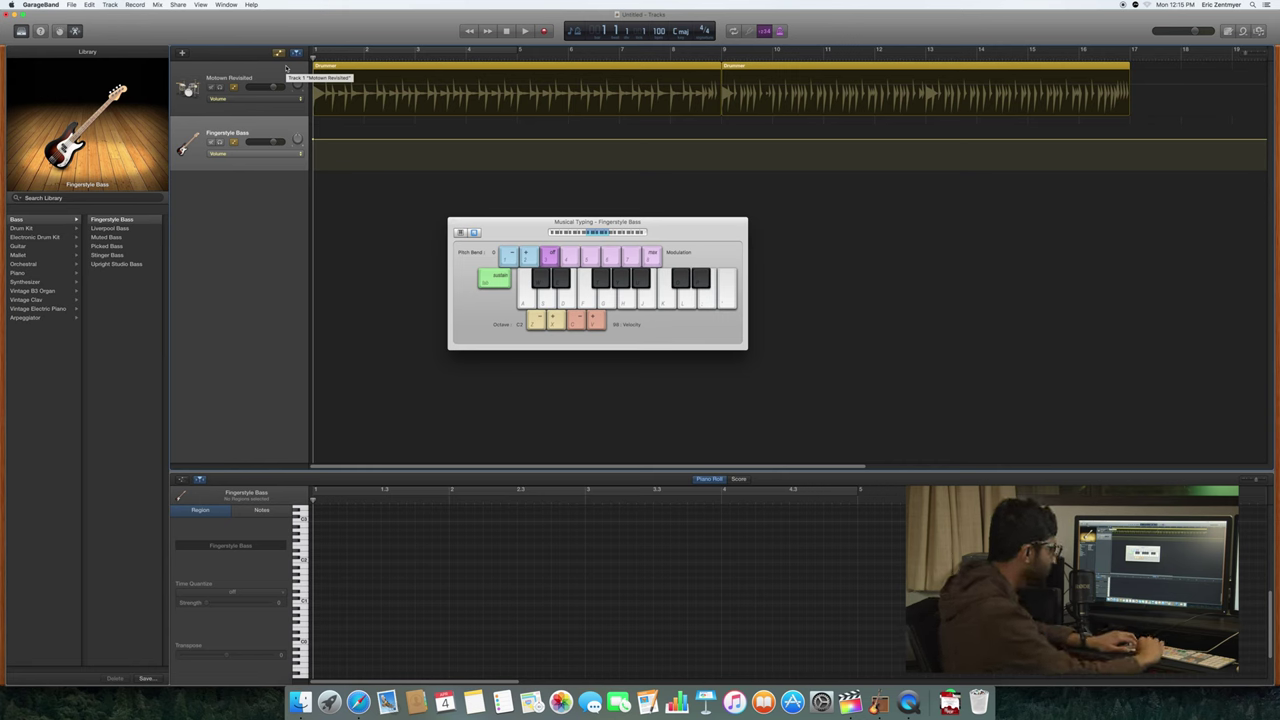
{"action": "key", "text": "space"}
{"action": "key", "text": "a"}
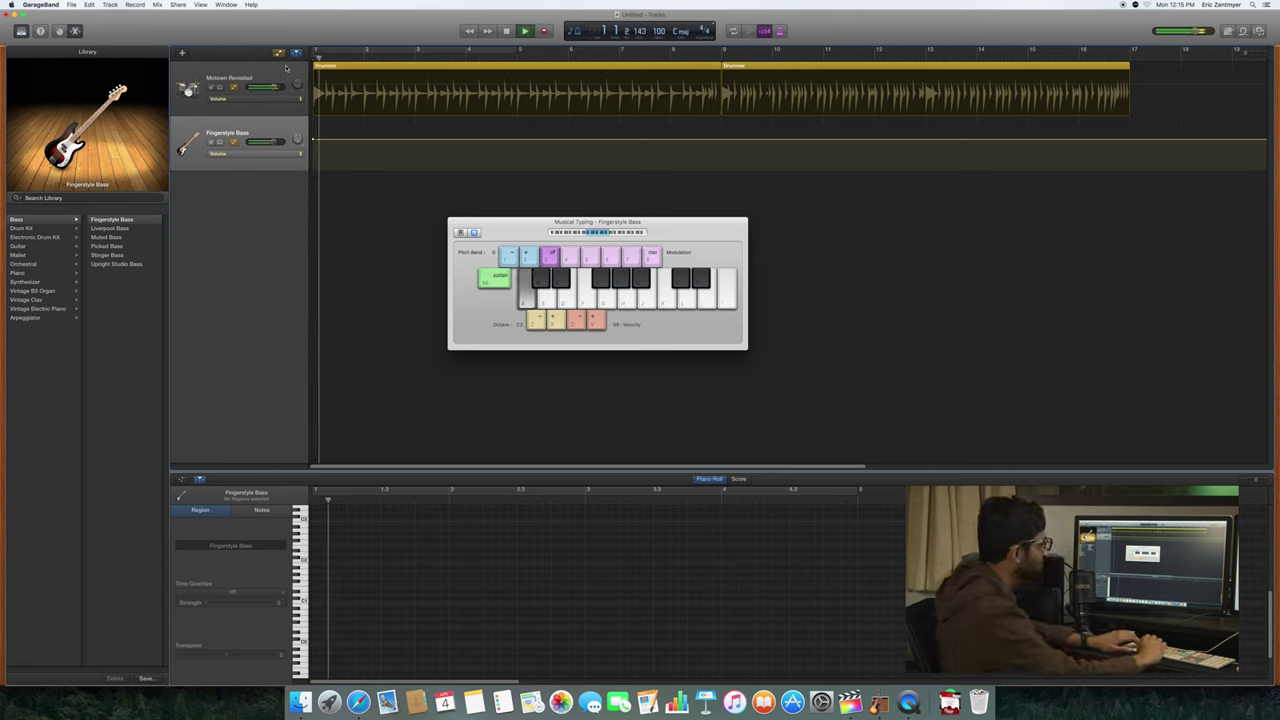
{"action": "key", "text": "s"}
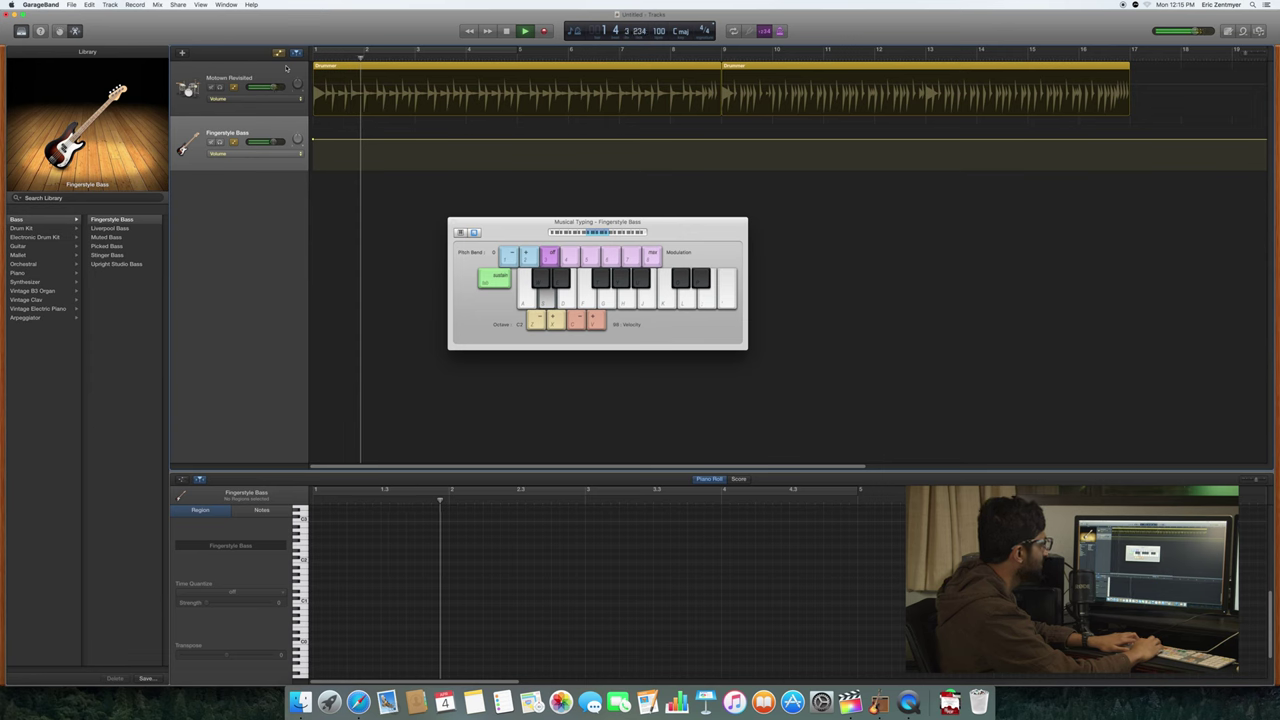
{"action": "key", "text": "f"}
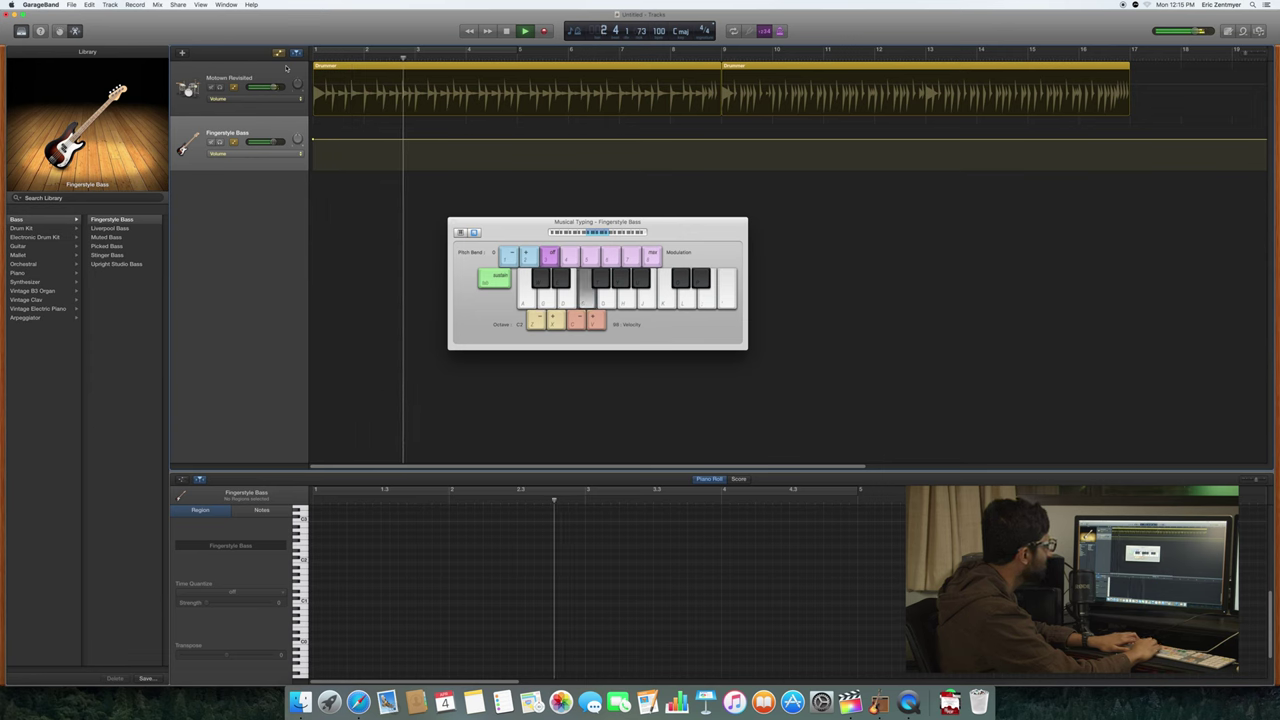
{"action": "key", "text": "g"}
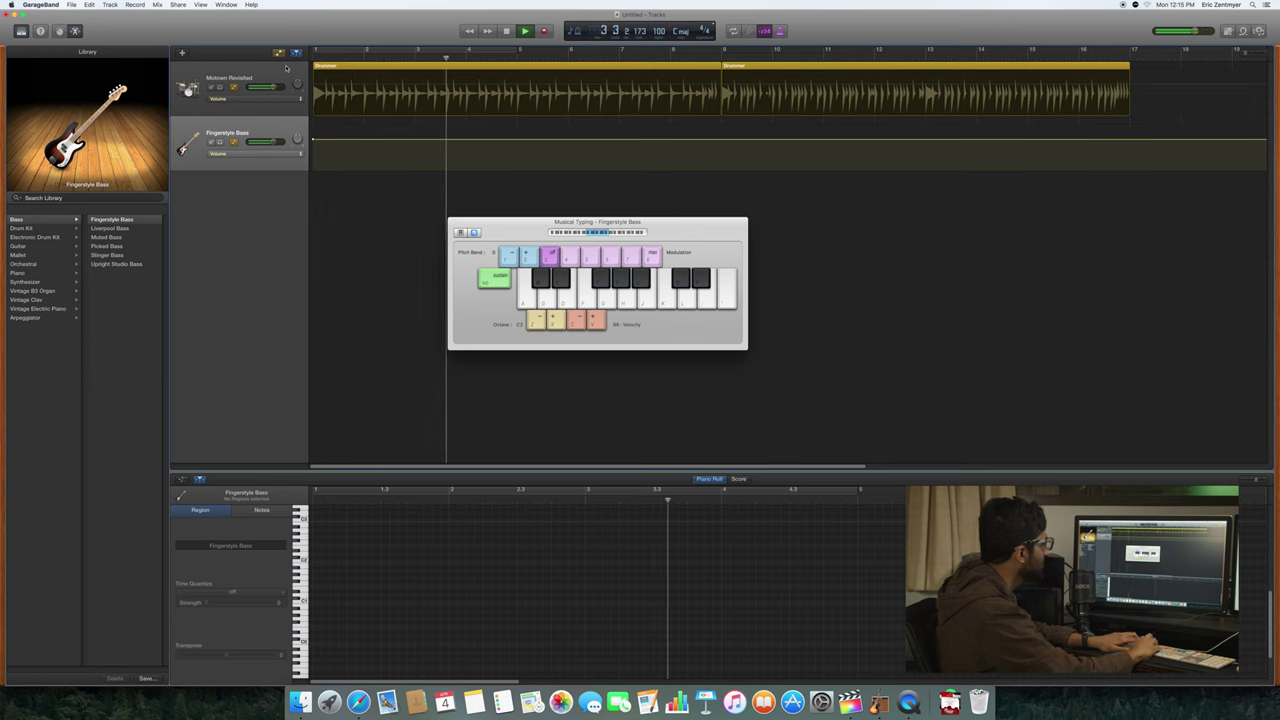
{"action": "key", "text": "j"}
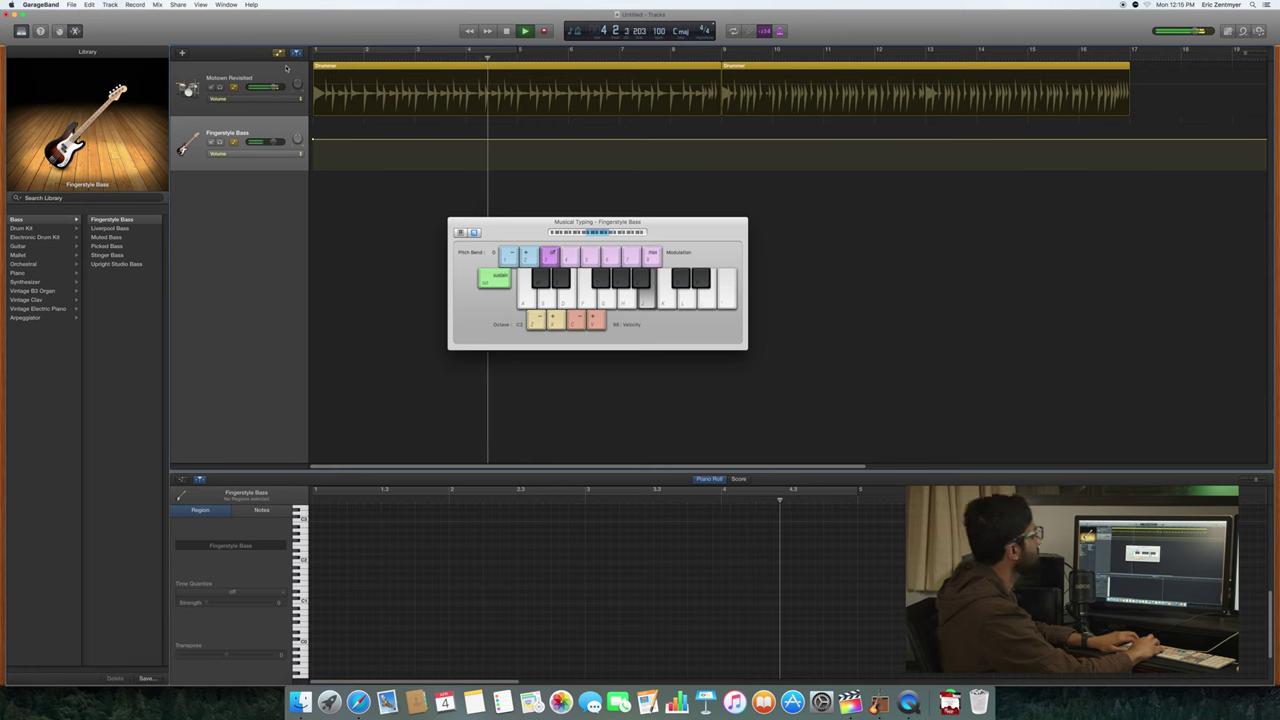
{"action": "key", "text": "k"}
{"action": "key", "text": "space"}
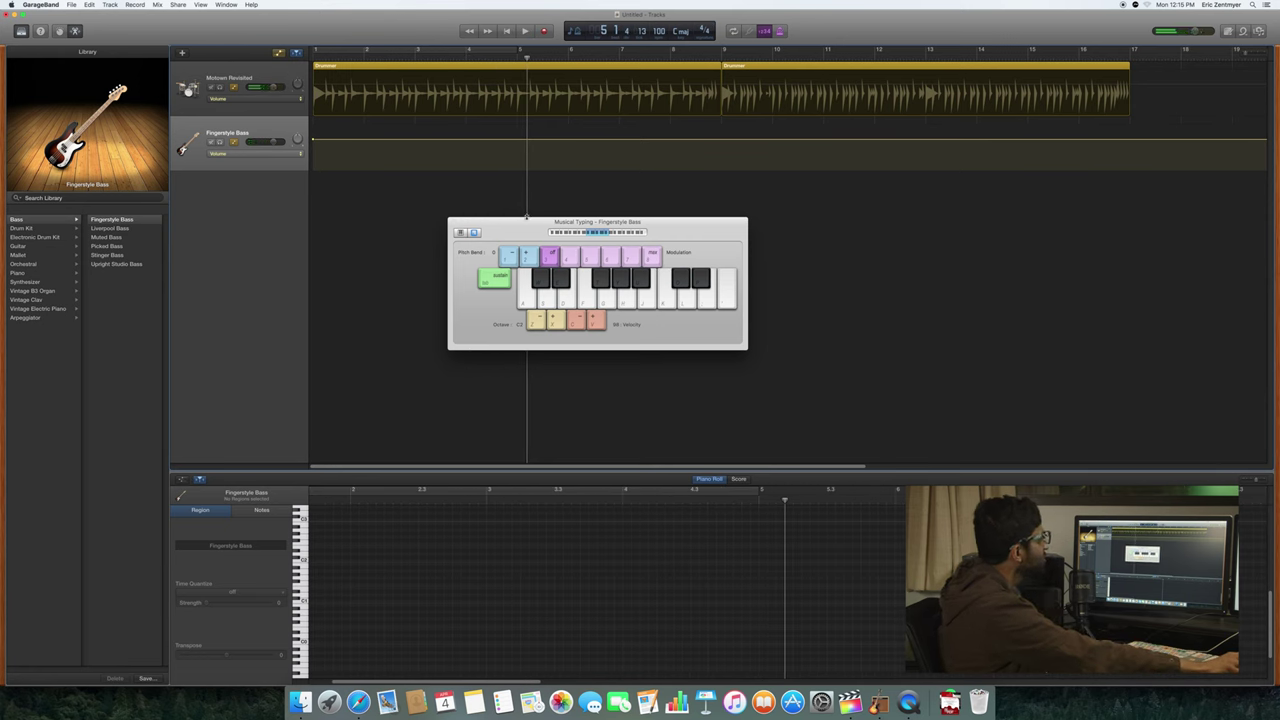
Step: Place the Musical Typing window lower in the empty track area and reset the playhead to bar 1
{"action": "left_click_drag", "start_coordinate": [528, 222], "coordinate": [491, 227]}
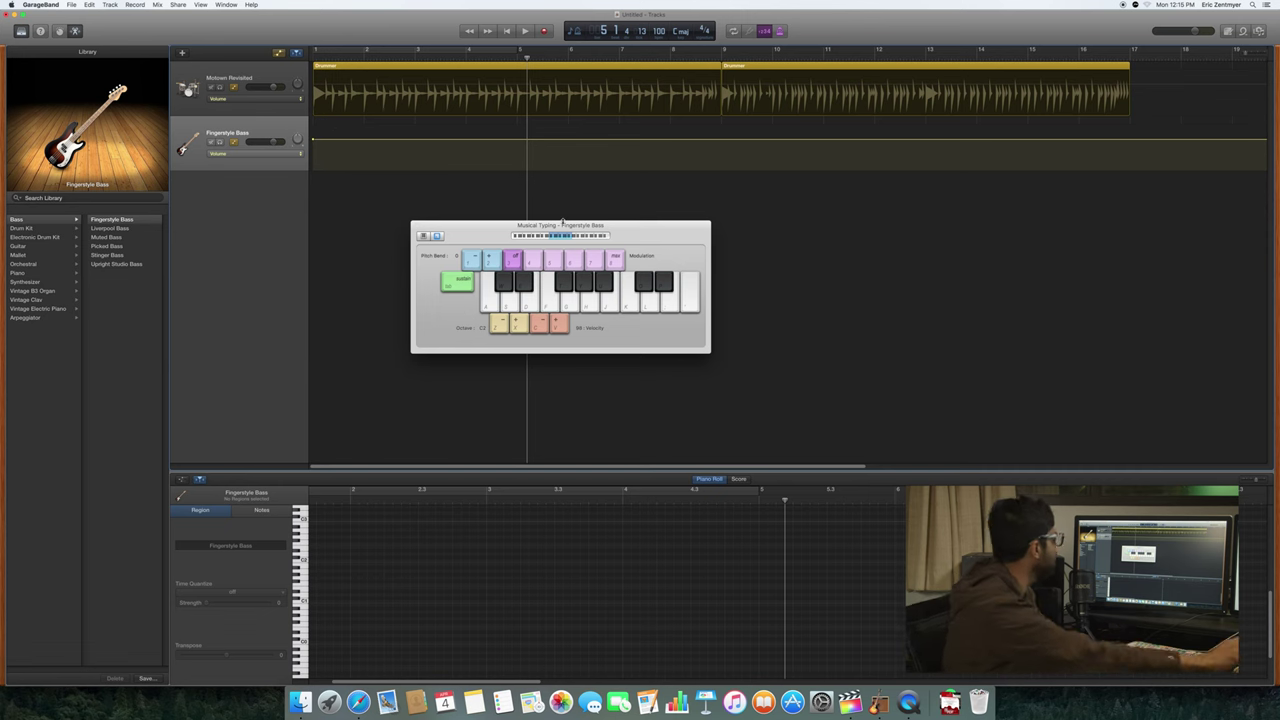
{"action": "left_click_drag", "start_coordinate": [562, 225], "coordinate": [658, 318]}
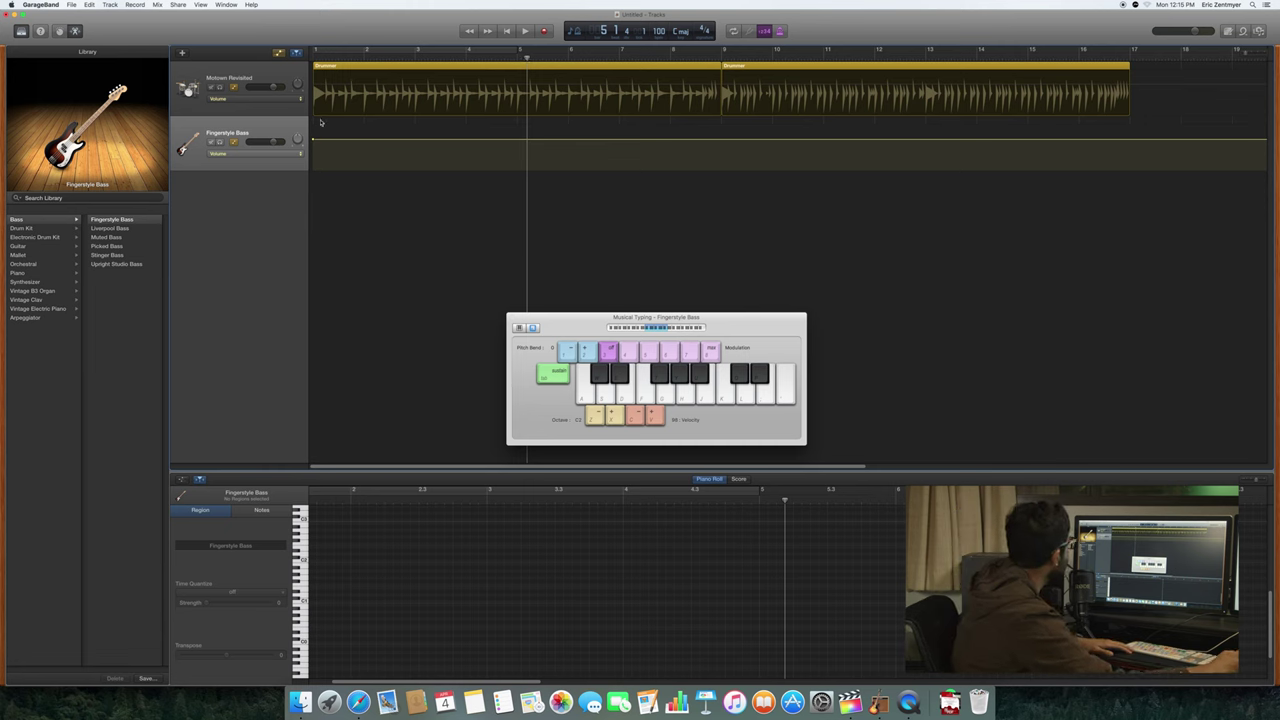
{"action": "key", "text": "Return"}
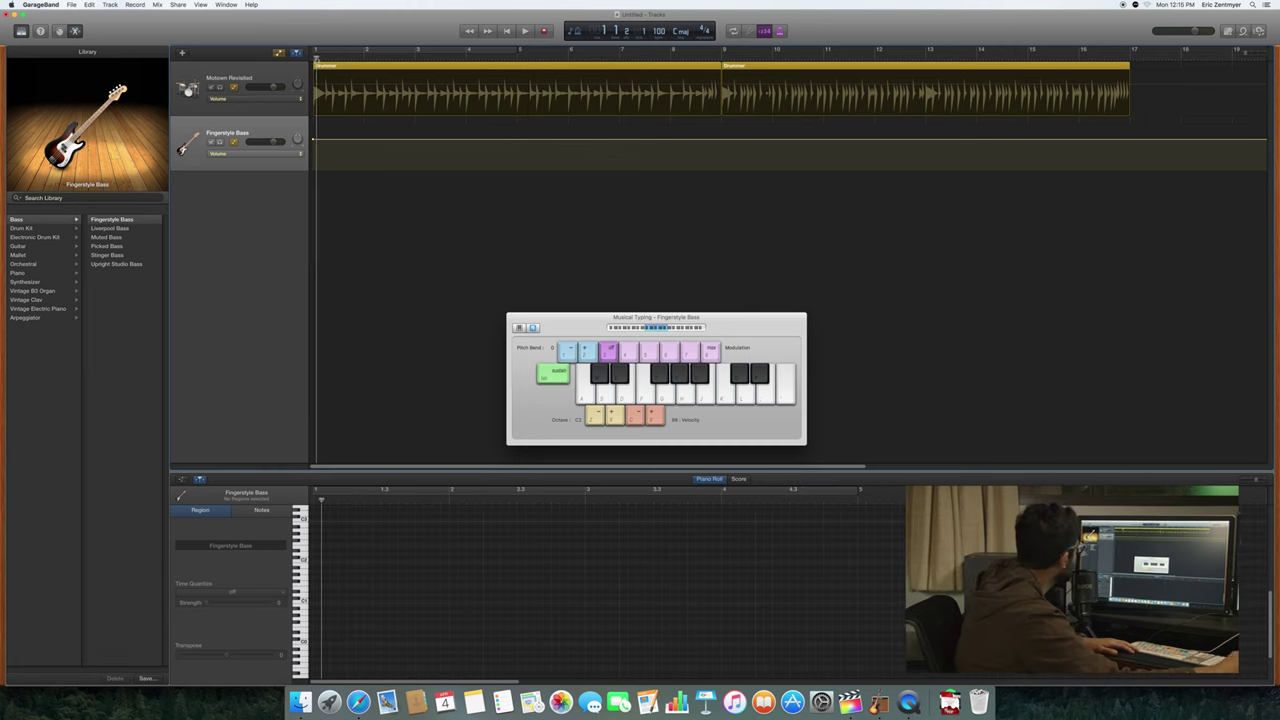
{"action": "key", "text": "space"}
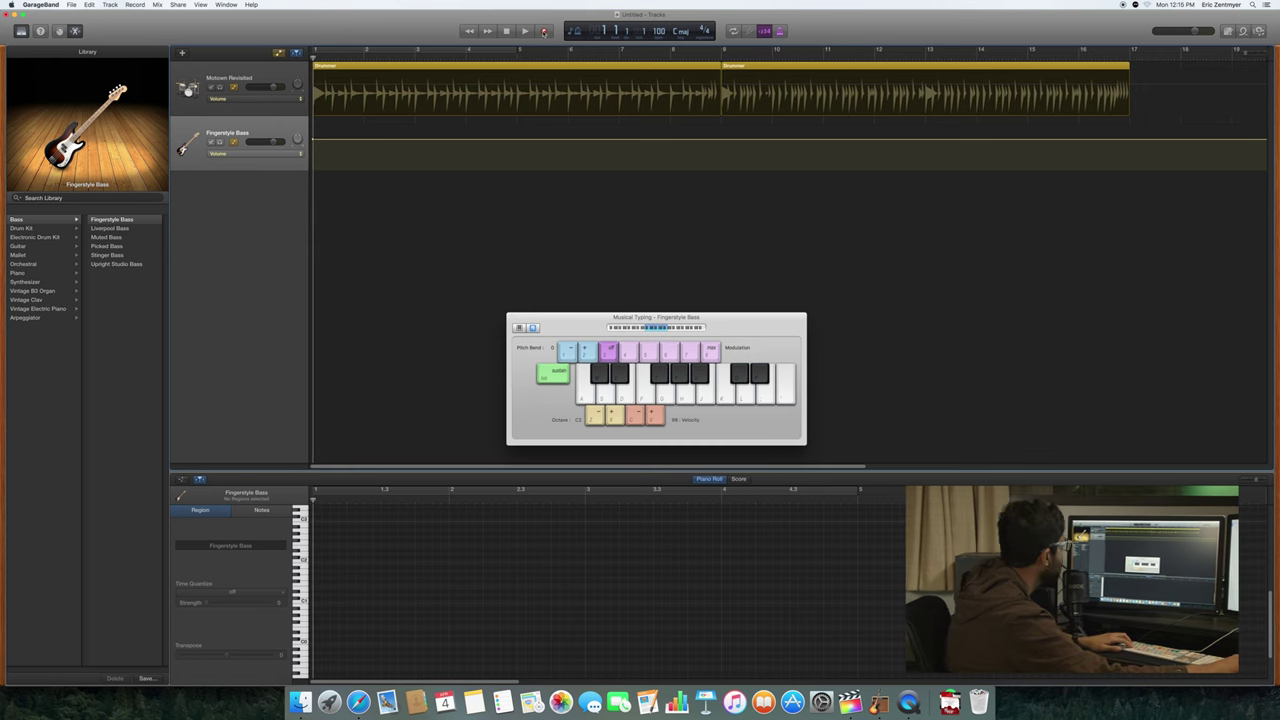
Step: Record a bass line of about four bars from bar 1 on the Fingerstyle Bass track, climbing the white keys from C to C
{"action": "left_click", "coordinate": [544, 31]}
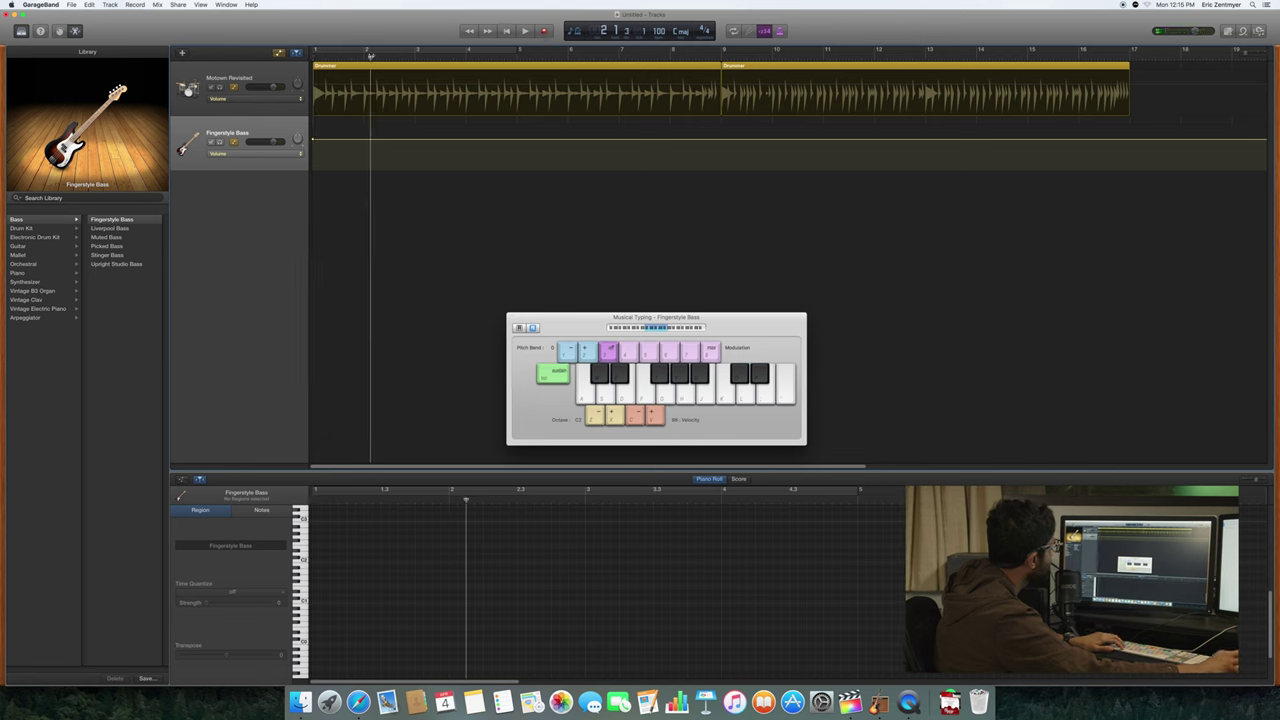
{"action": "key", "text": "space"}
{"action": "key", "text": "space"}
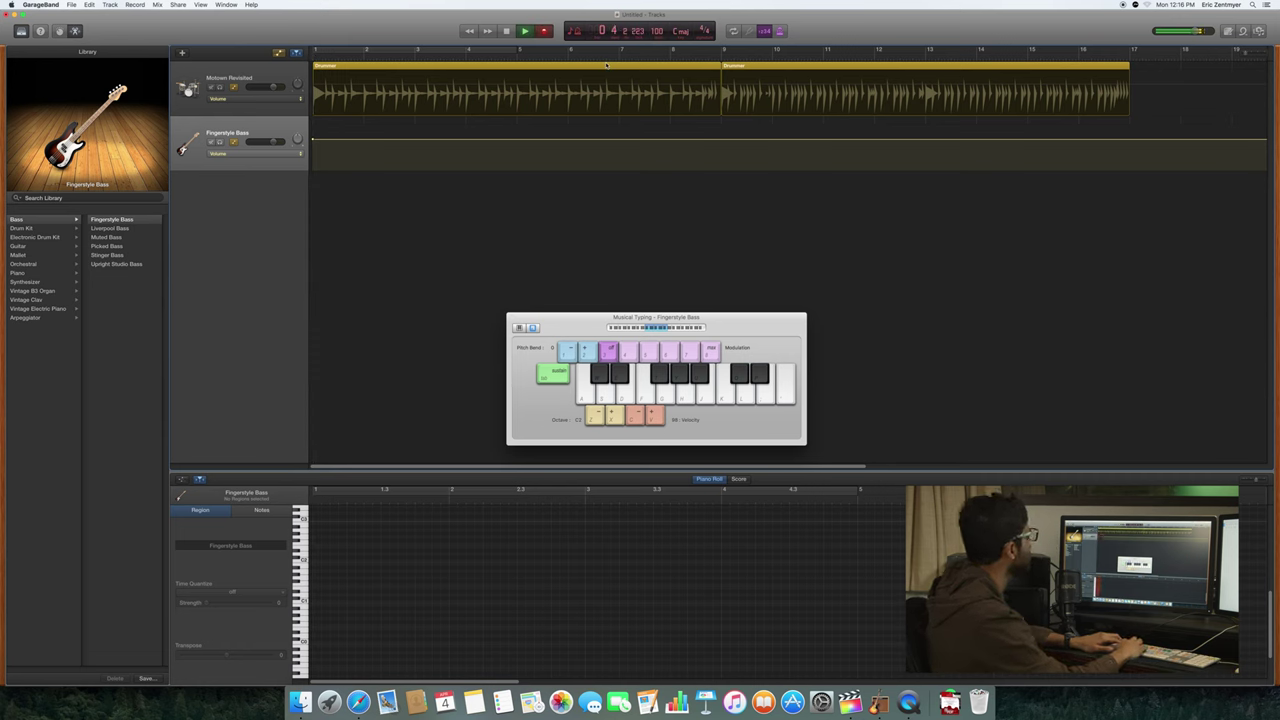
{"action": "key", "text": "a"}
{"action": "key", "text": "s"}
{"action": "key", "text": "s"}
{"action": "key", "text": "d"}
{"action": "key", "text": "d"}
{"action": "key", "text": "f"}
{"action": "key", "text": "g"}
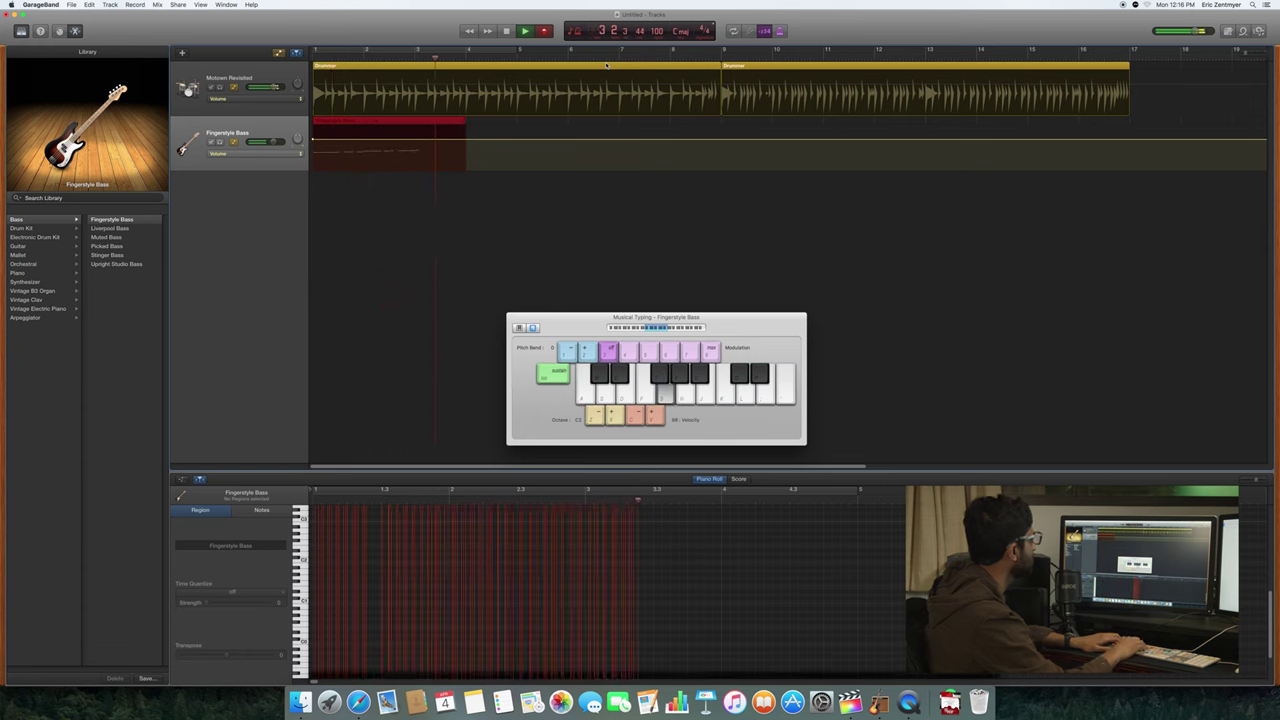
{"action": "key", "text": "h"}
{"action": "key", "text": "j"}
{"action": "key", "text": "k"}
{"action": "key", "text": "space"}
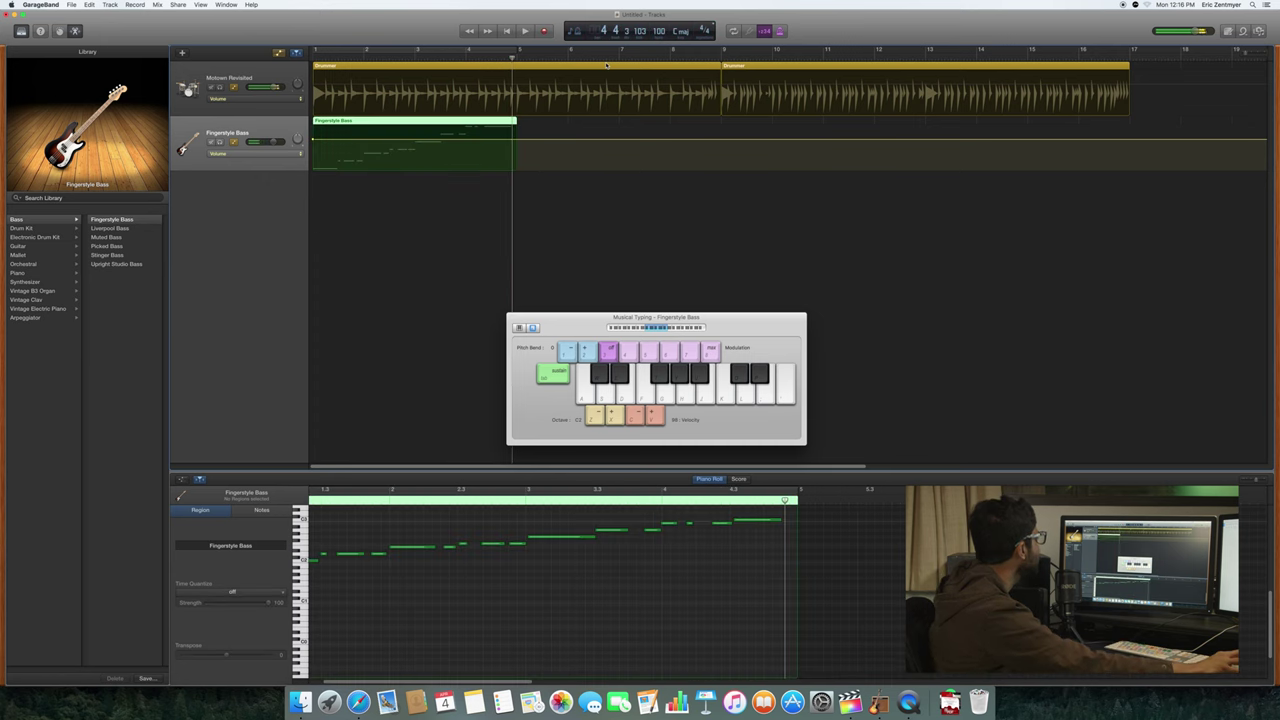
Step: Move the Musical Typing window aside over the Library and select the recorded Fingerstyle Bass region
{"action": "left_click_drag", "start_coordinate": [718, 320], "coordinate": [183, 330]}
{"action": "left_click", "coordinate": [384, 123]}
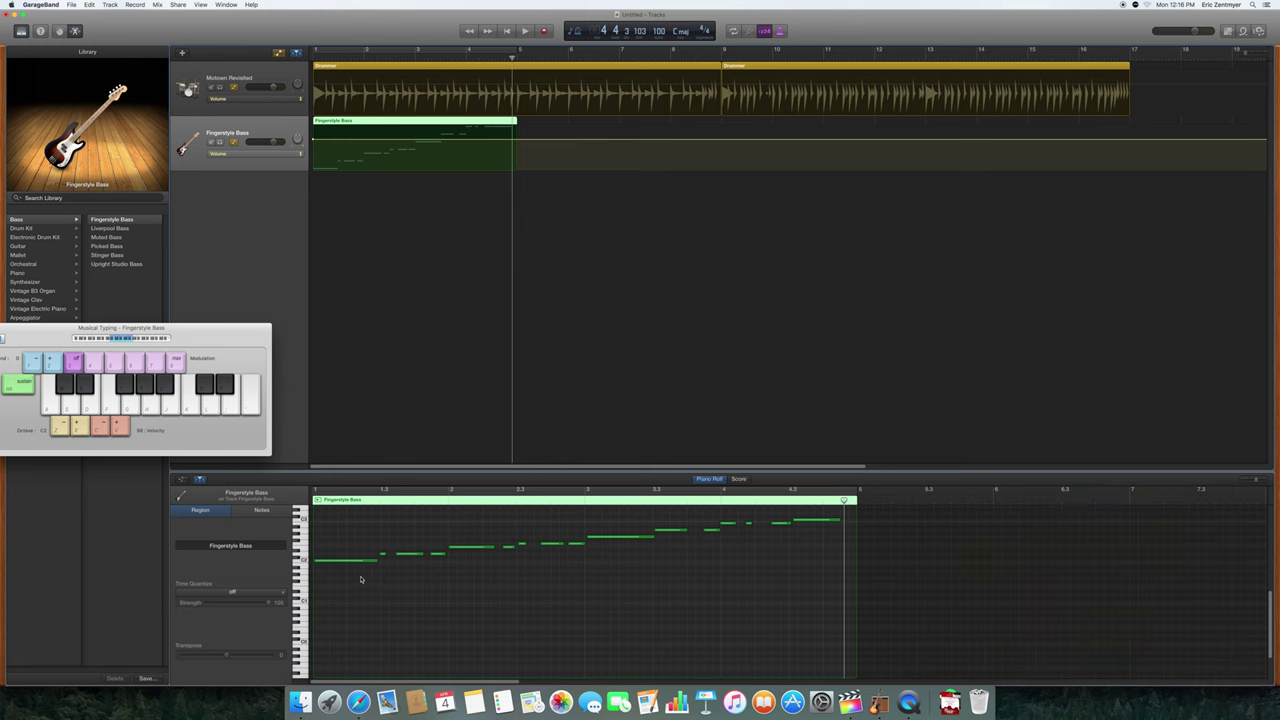
Step: Audition individual notes of the recorded bass line in the Piano Roll, and briefly play the project on from the playhead
{"action": "left_click", "coordinate": [382, 554]}
{"action": "left_click", "coordinate": [410, 553]}
{"action": "left_click", "coordinate": [470, 547]}
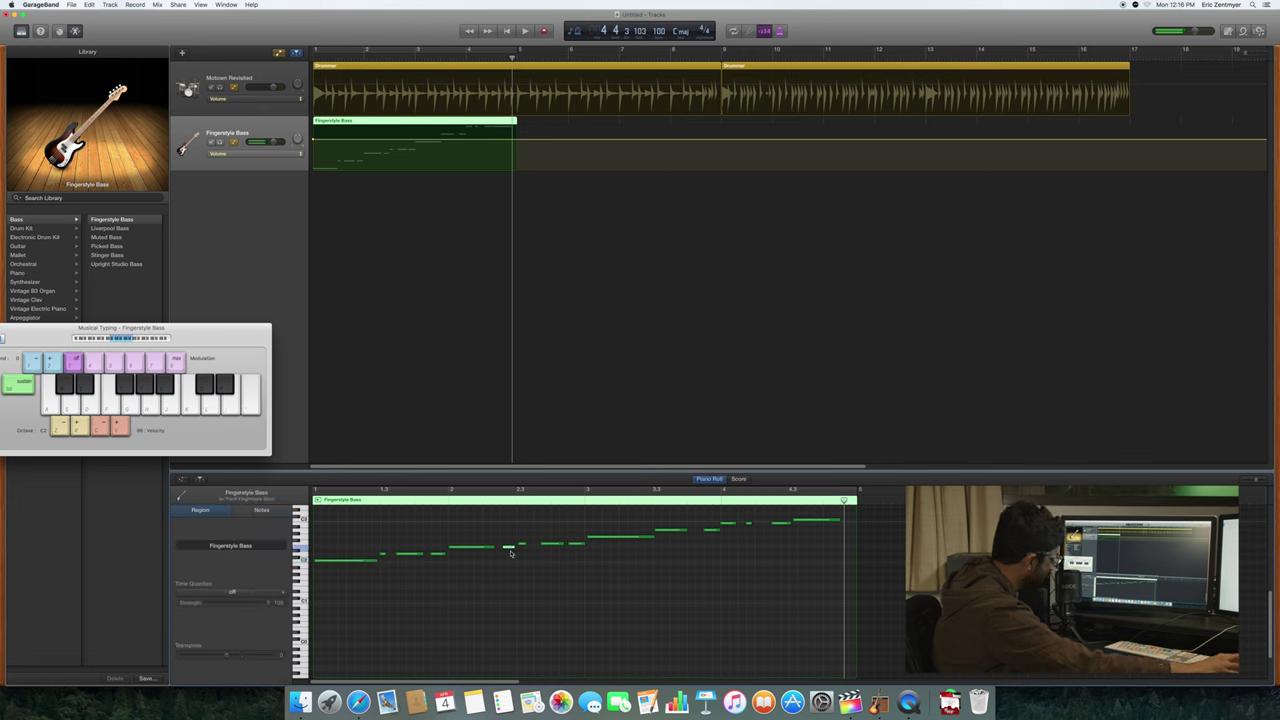
{"action": "left_click", "coordinate": [552, 544]}
{"action": "left_click_drag", "start_coordinate": [564, 558], "coordinate": [566, 560]}
{"action": "left_click_drag", "start_coordinate": [566, 535], "coordinate": [582, 552]}
{"action": "left_click", "coordinate": [640, 537]}
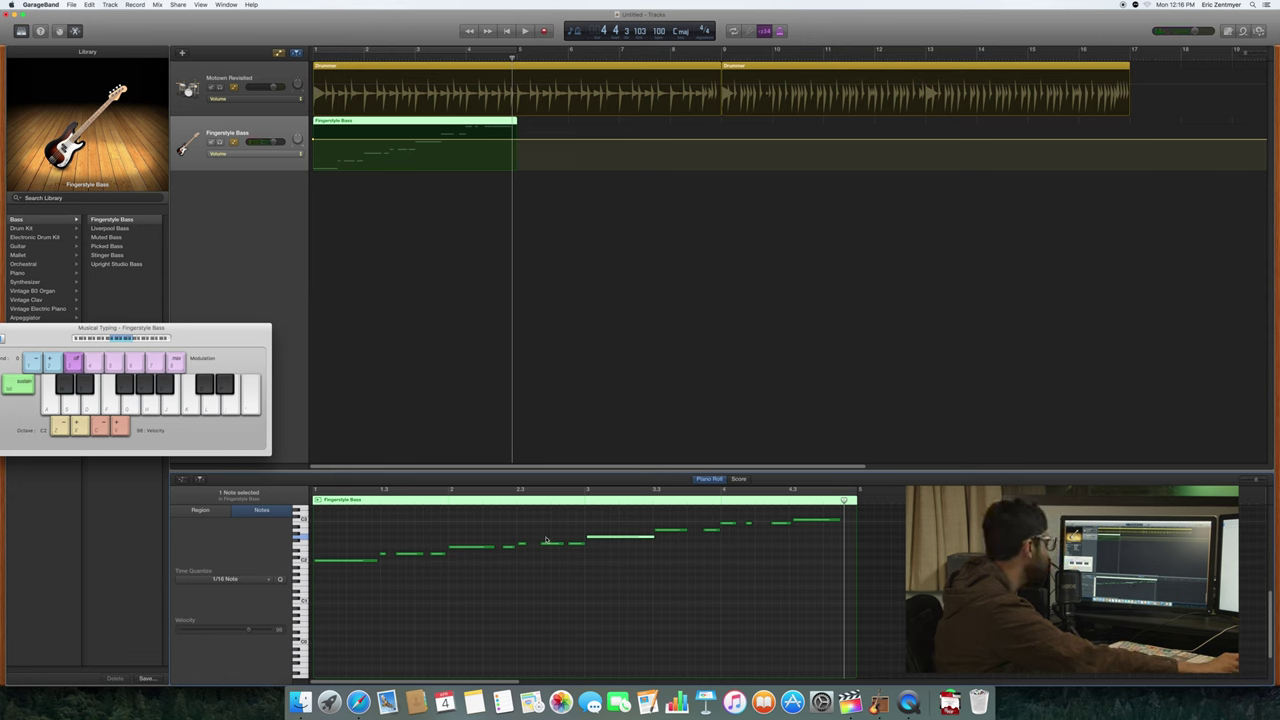
{"action": "left_click", "coordinate": [552, 544]}
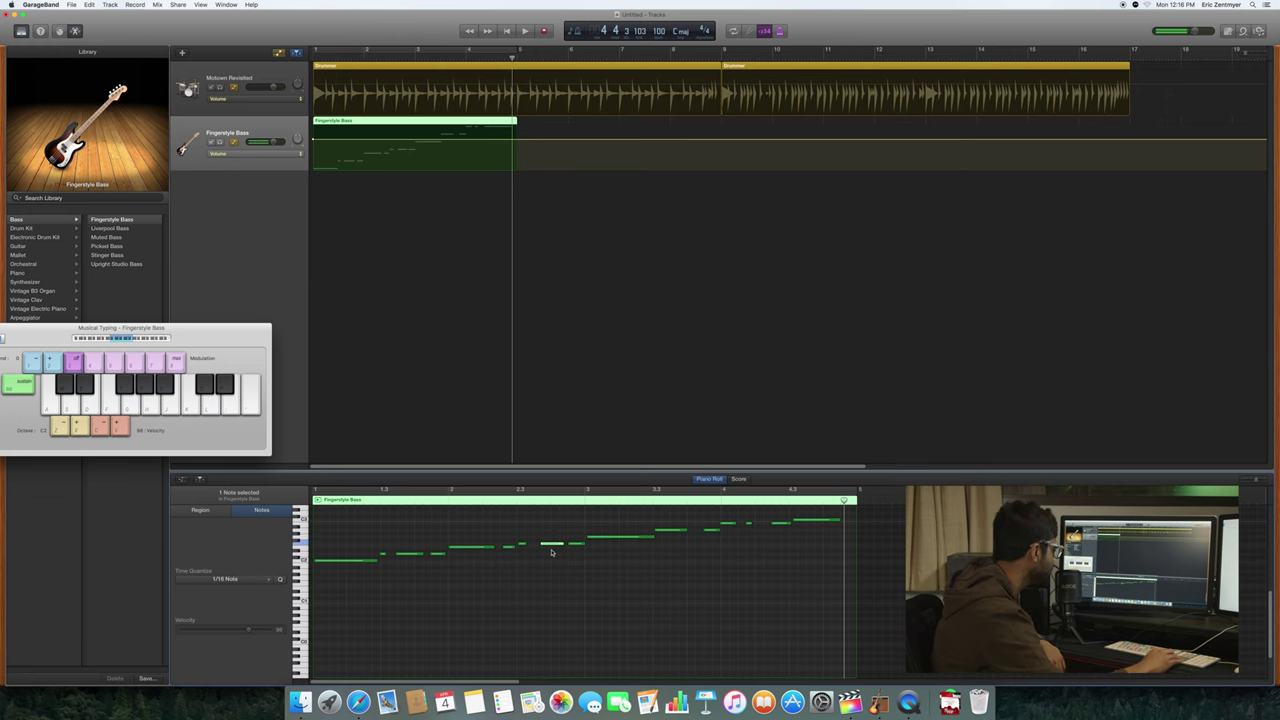
{"action": "left_click", "coordinate": [322, 523]}
{"action": "key", "text": "space"}
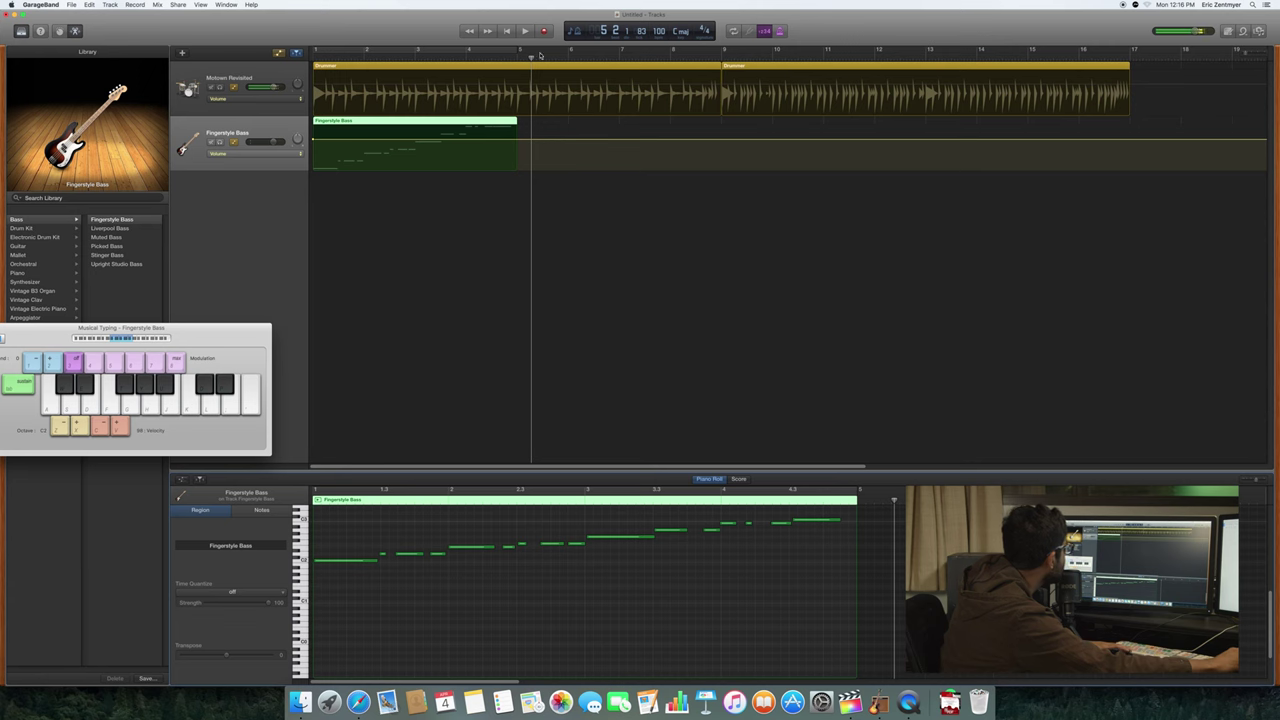
Step: Play the bass line from the beginning and lower the short note near bar 2.75 from F down to C in the Piano Roll
{"action": "left_click_drag", "start_coordinate": [531, 57], "coordinate": [335, 57]}
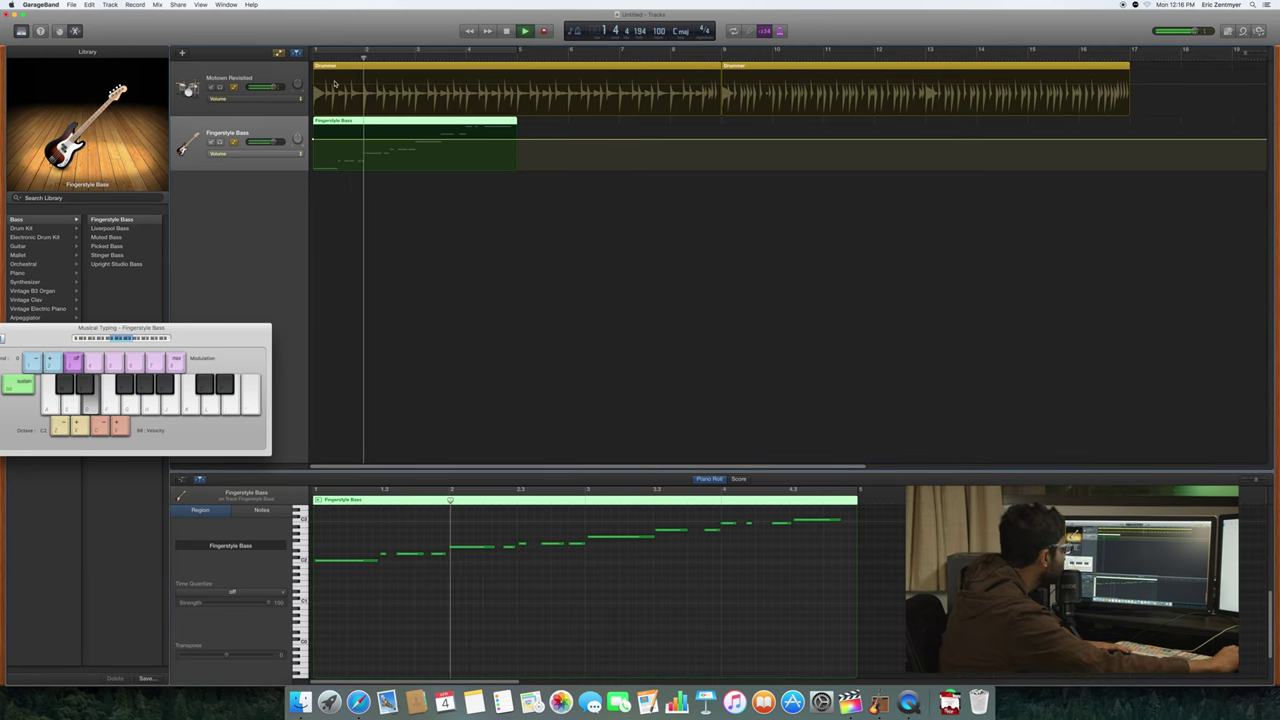
{"action": "key", "text": "space"}
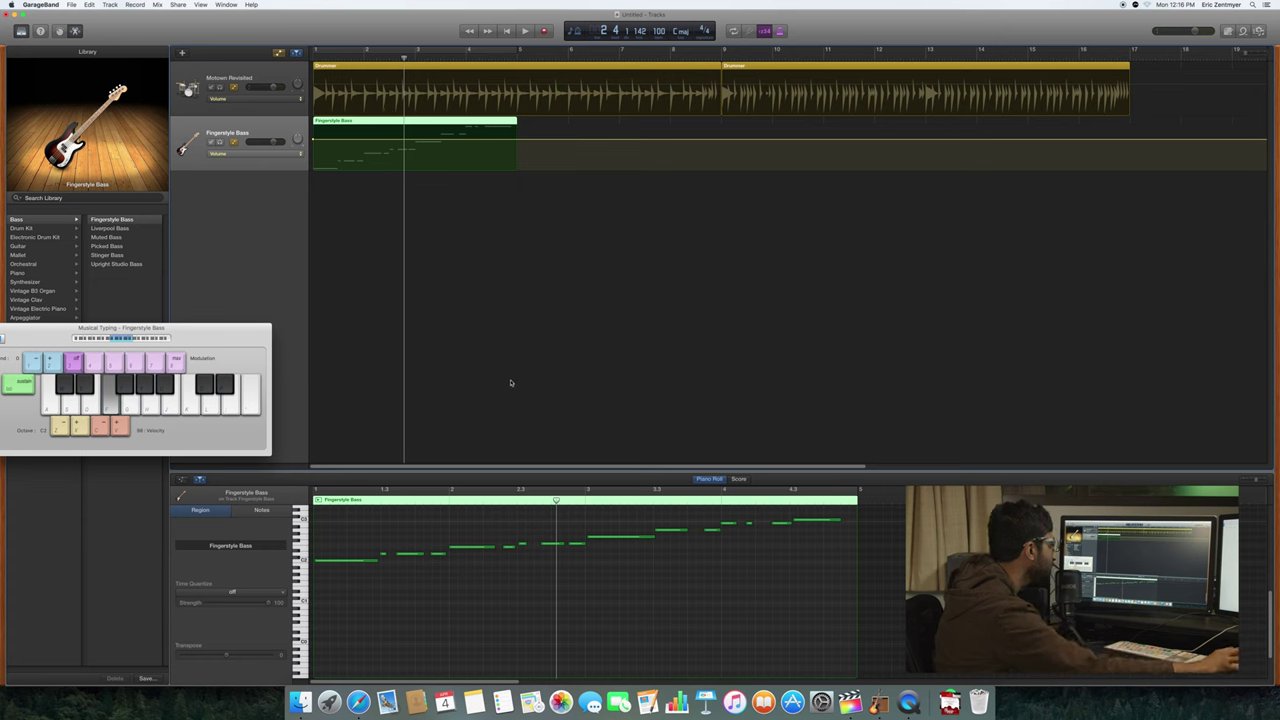
{"action": "left_click", "coordinate": [552, 545]}
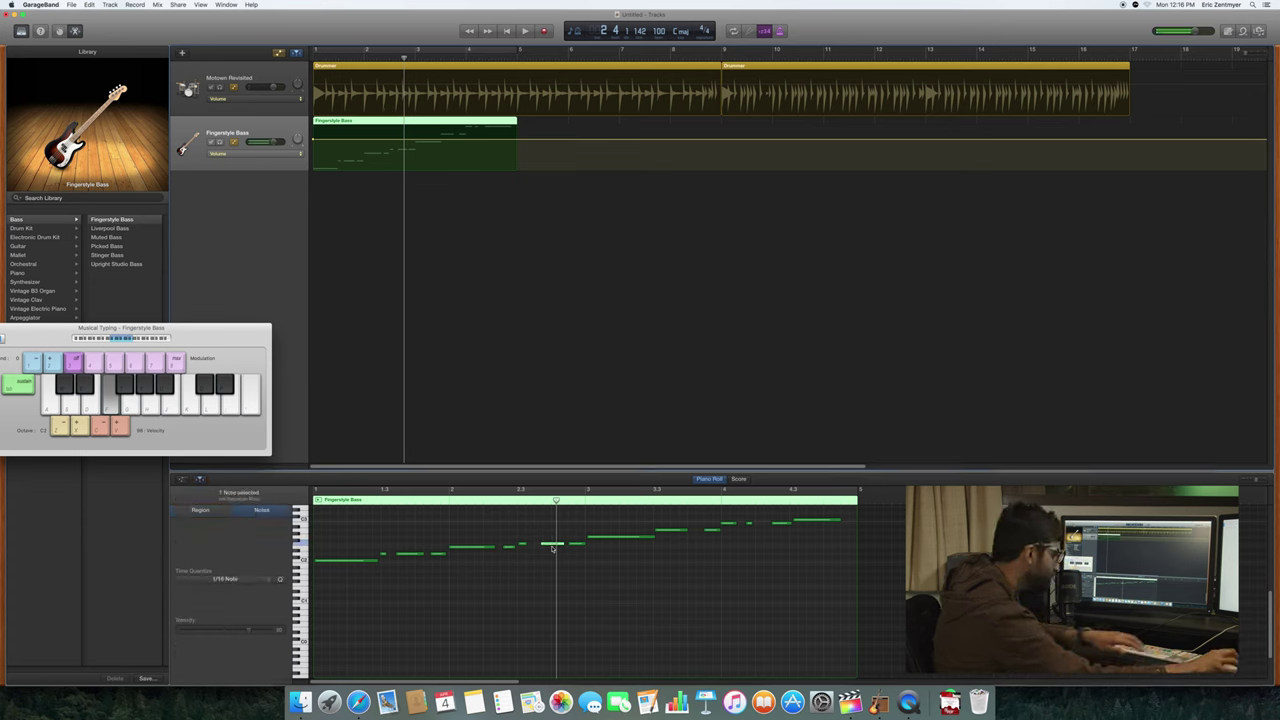
{"action": "left_click_drag", "start_coordinate": [553, 548], "coordinate": [555, 562]}
Step: Play the passage on from the edited note and again from bar 1, and return the playhead to bar 1
{"action": "key", "text": "space"}
{"action": "key", "text": "space"}
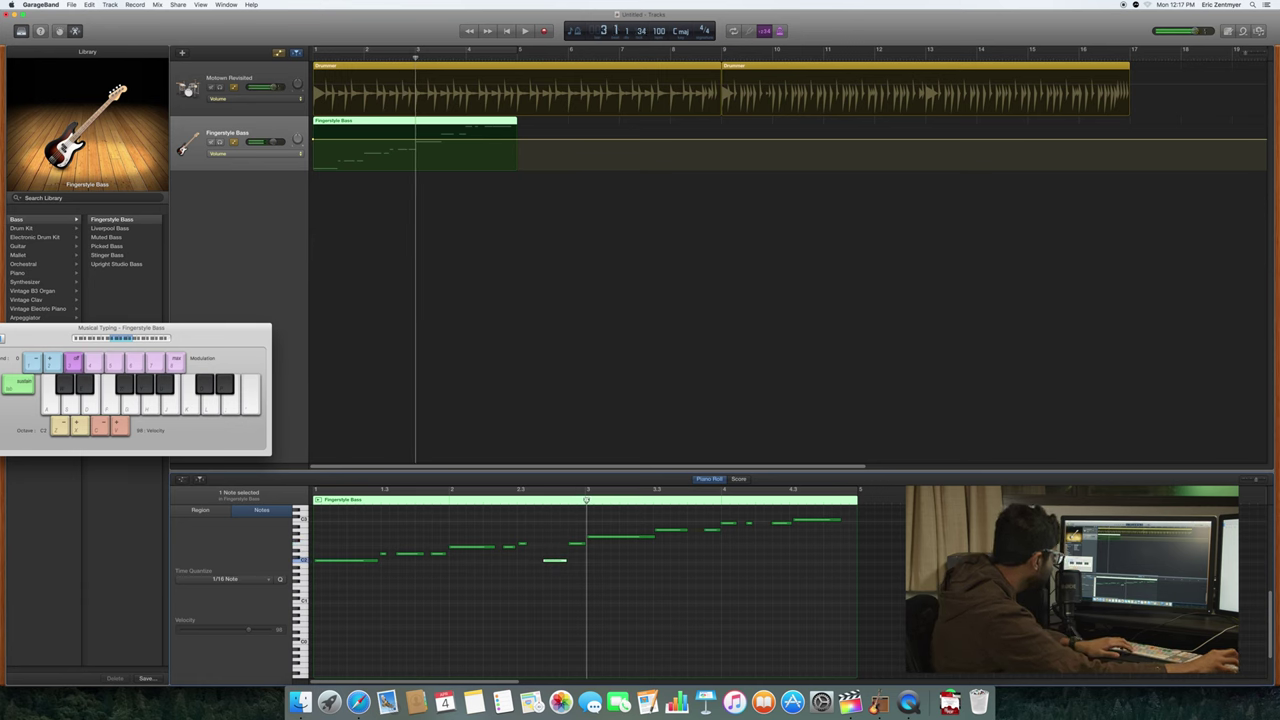
{"action": "key", "text": "Return"}
{"action": "key", "text": "space"}
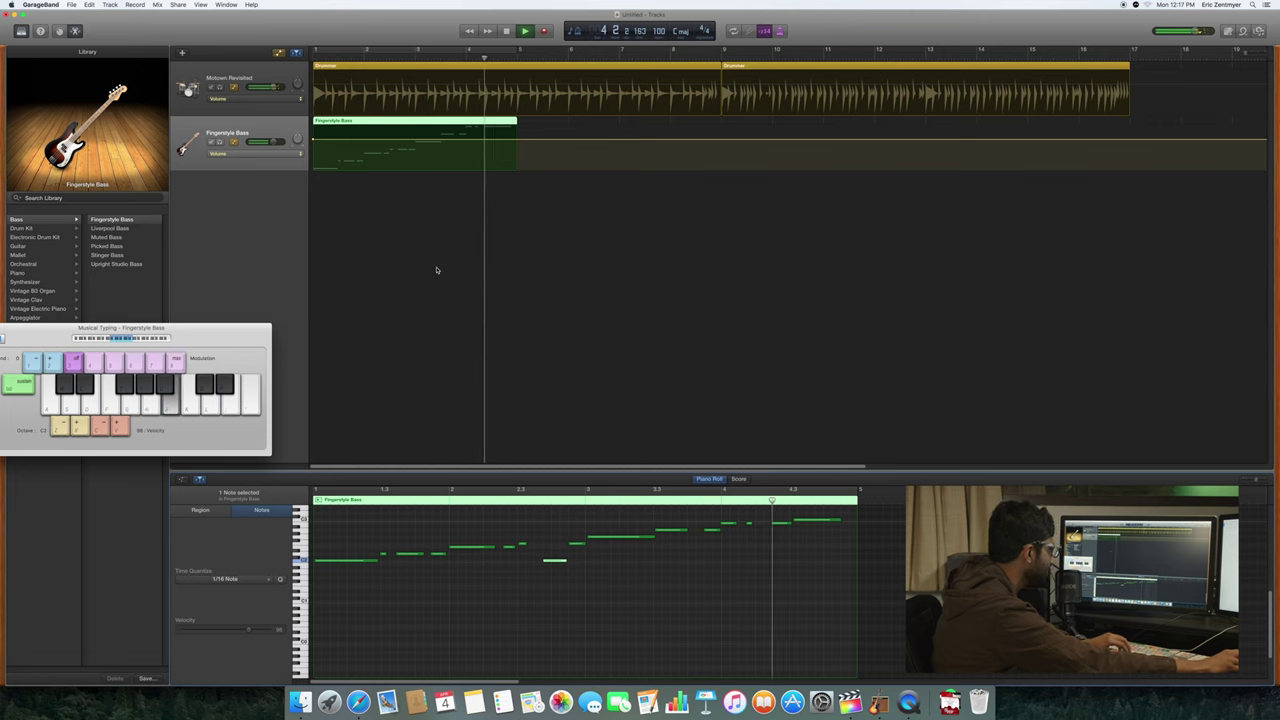
{"action": "key", "text": "space"}
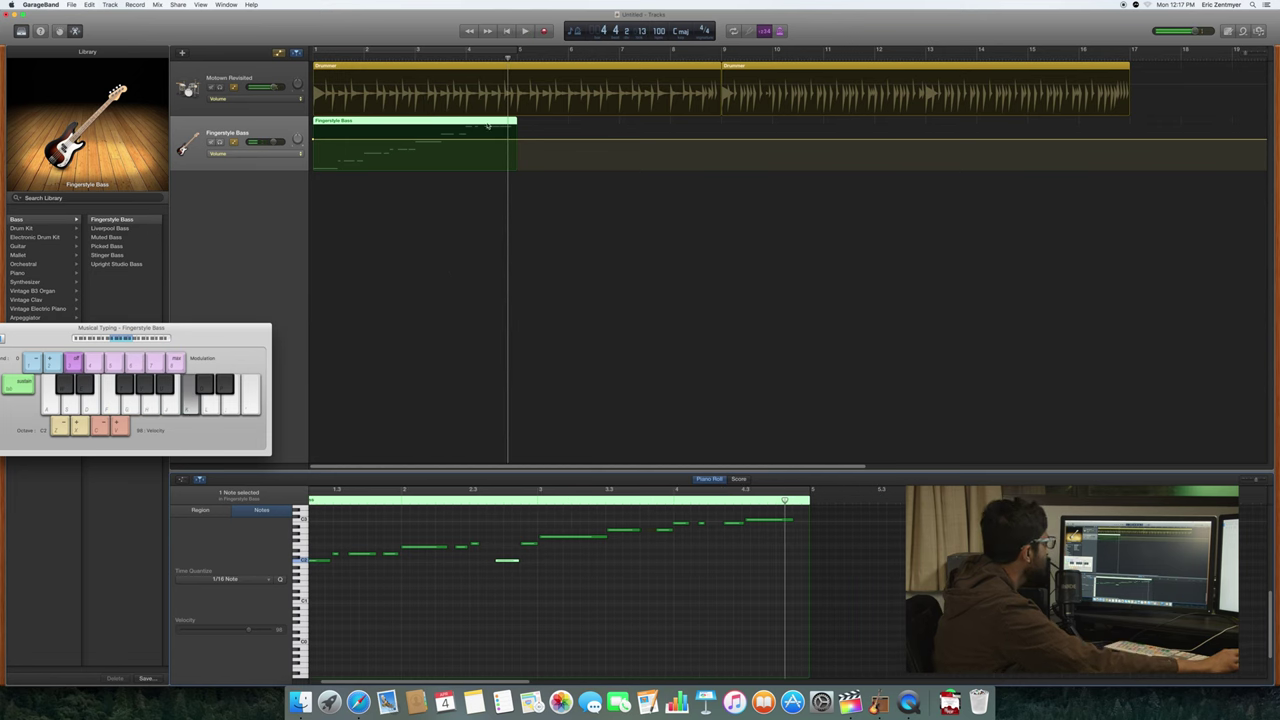
{"action": "key", "text": "Return"}
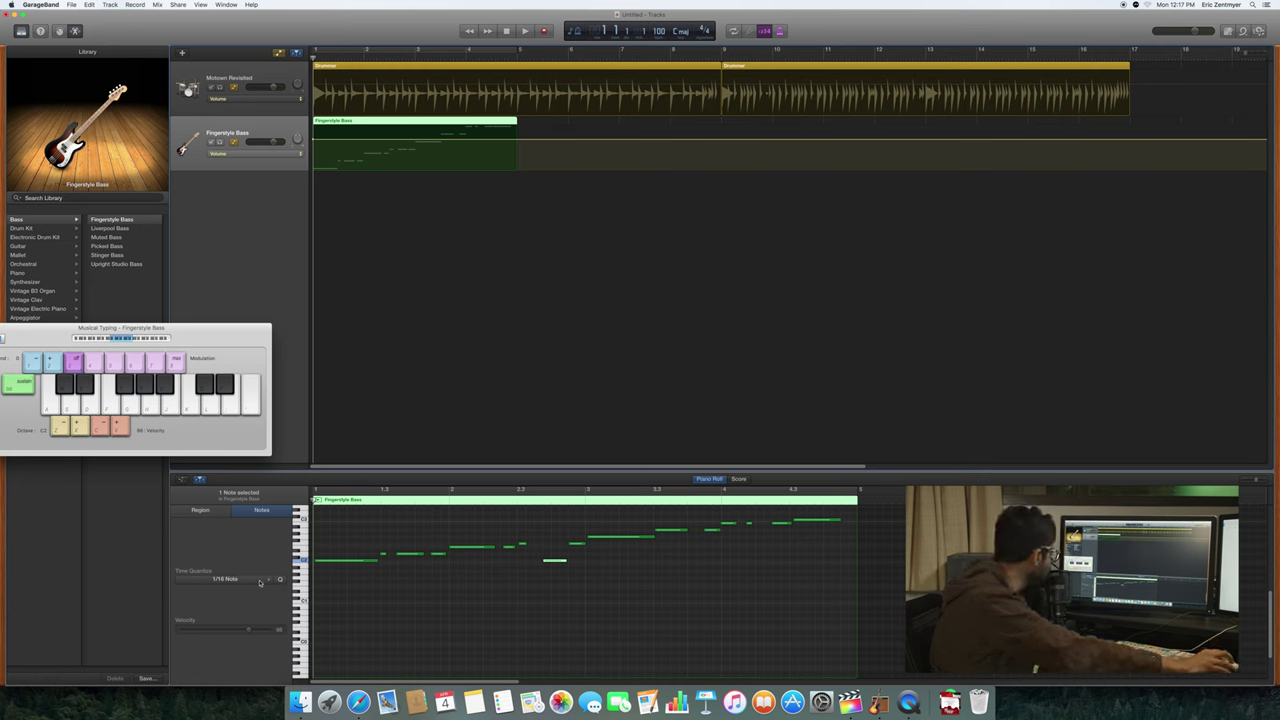
Step: Time-quantize all the recorded bass notes to 1/8 Note and listen to the result from bar 1
{"action": "left_click", "coordinate": [262, 580]}
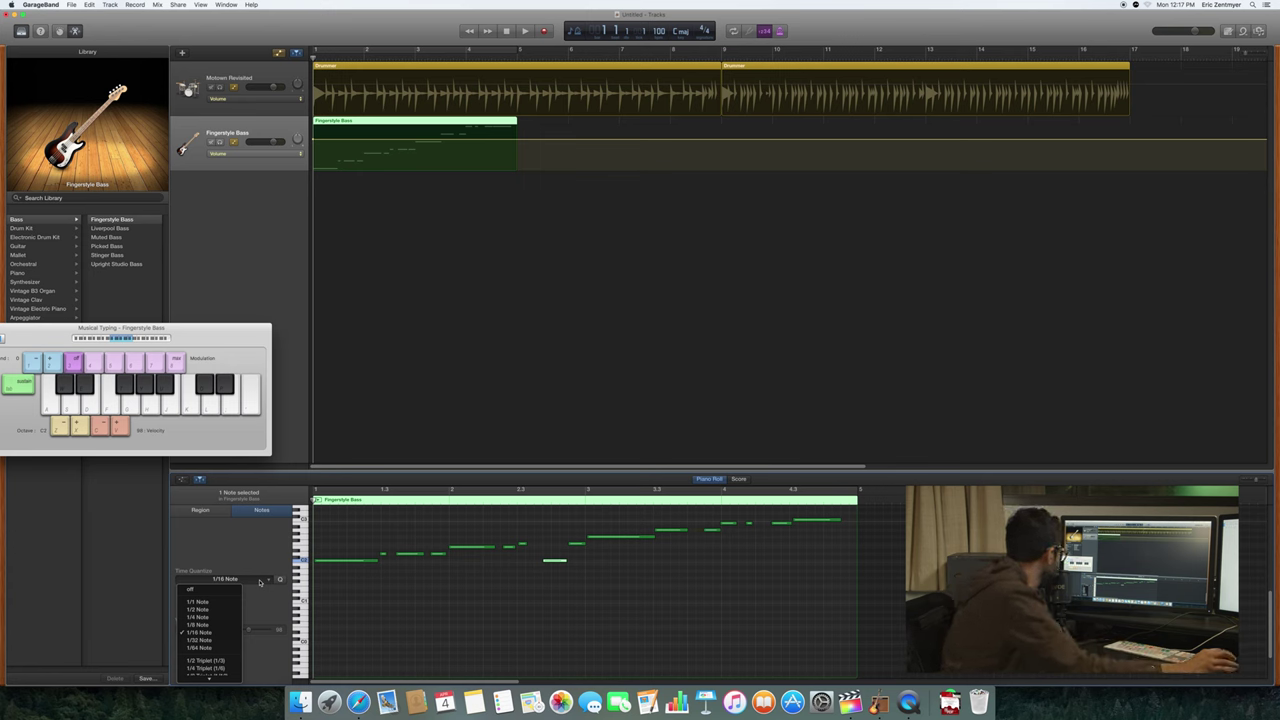
{"action": "left_click", "coordinate": [229, 625]}
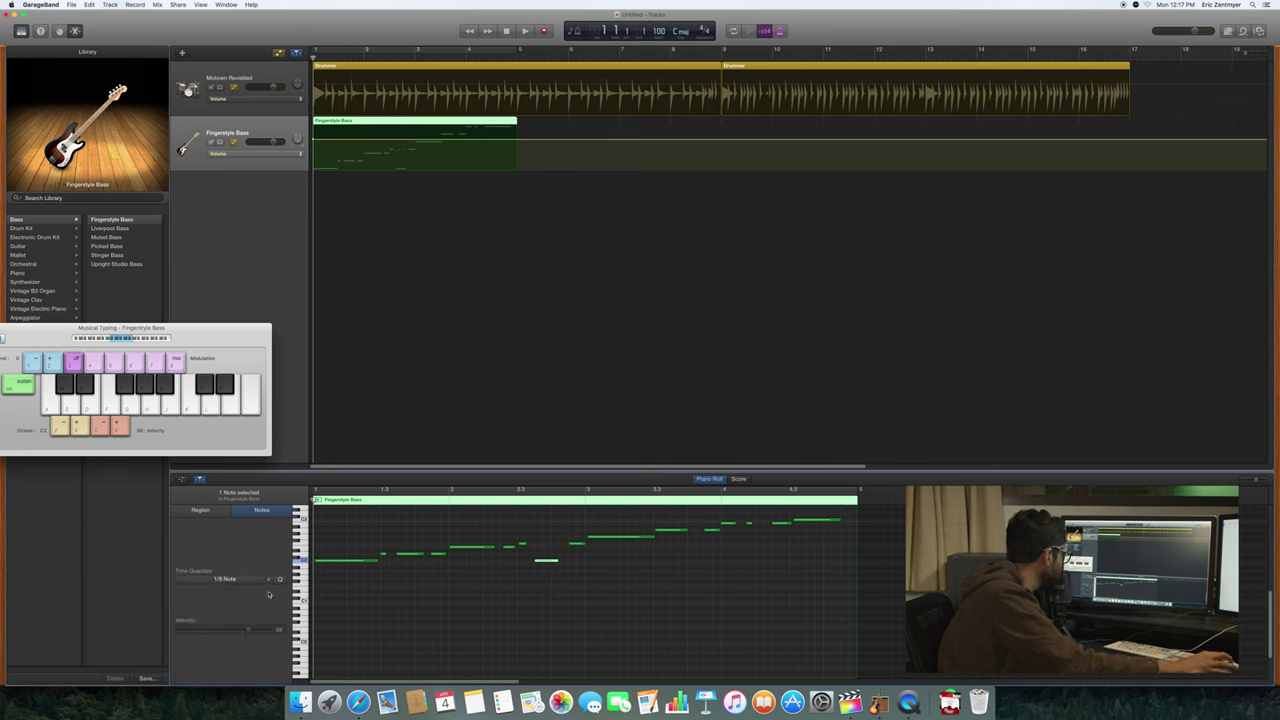
{"action": "left_click_drag", "start_coordinate": [845, 618], "coordinate": [310, 505]}
{"action": "scroll", "coordinate": [336, 560], "scroll_direction": "up", "scroll_amount": 3}
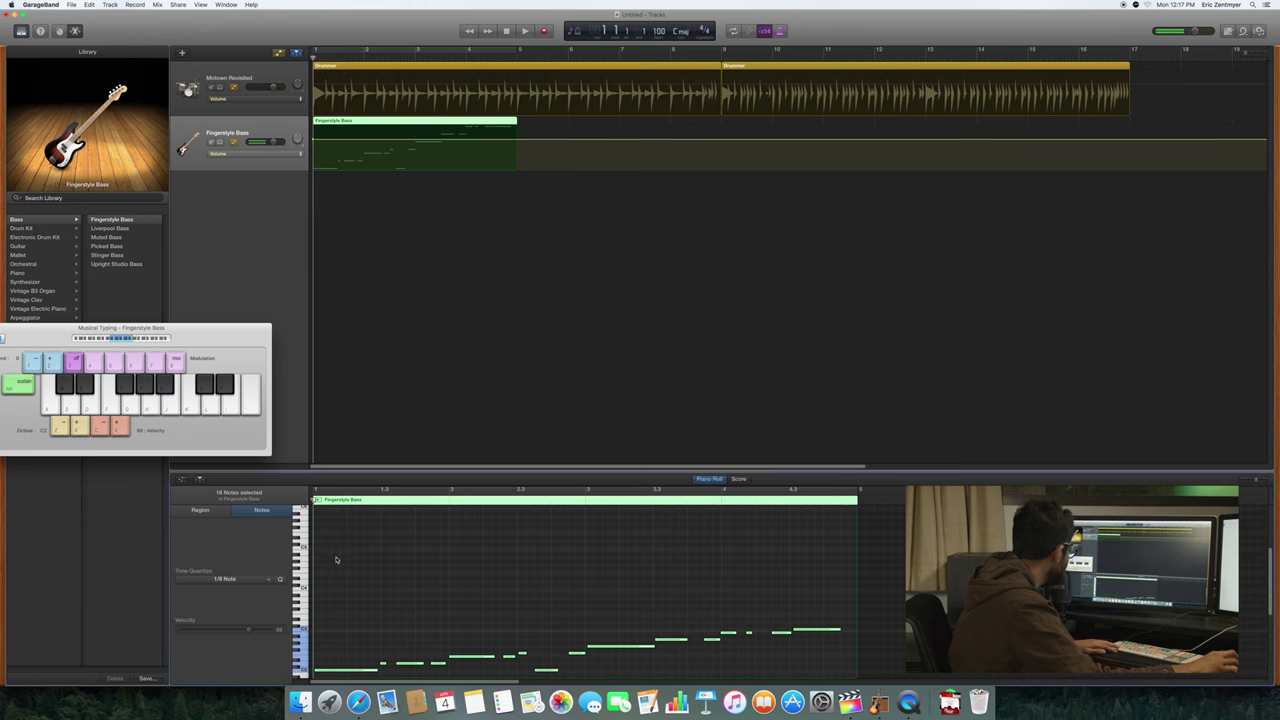
{"action": "scroll", "coordinate": [336, 565], "scroll_direction": "down", "scroll_amount": 5}
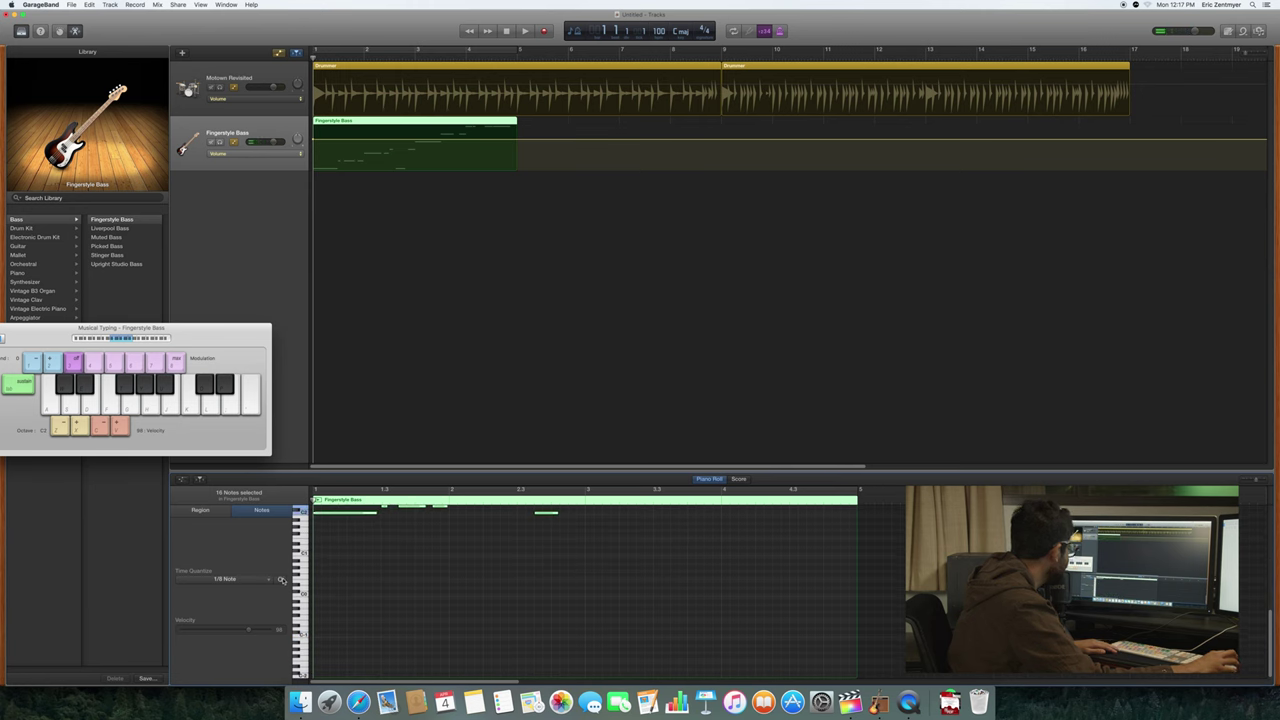
{"action": "scroll", "coordinate": [340, 550], "scroll_direction": "up", "scroll_amount": 3}
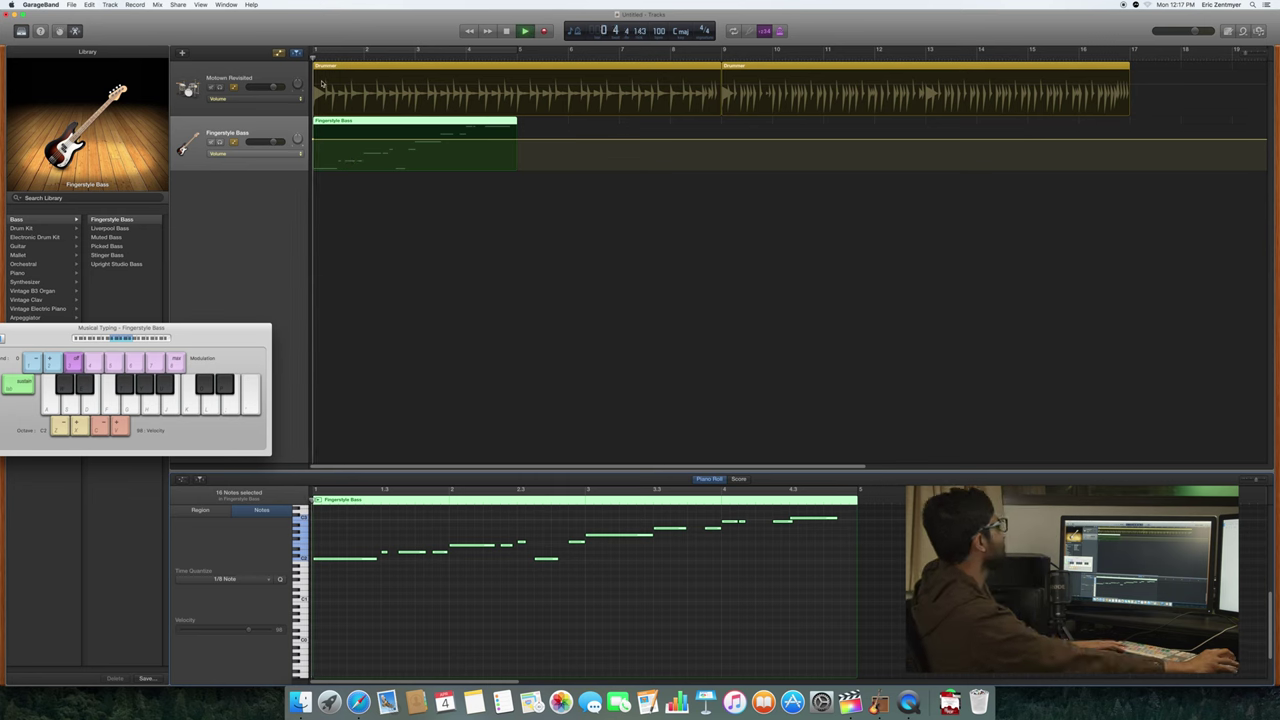
{"action": "key", "text": "space"}
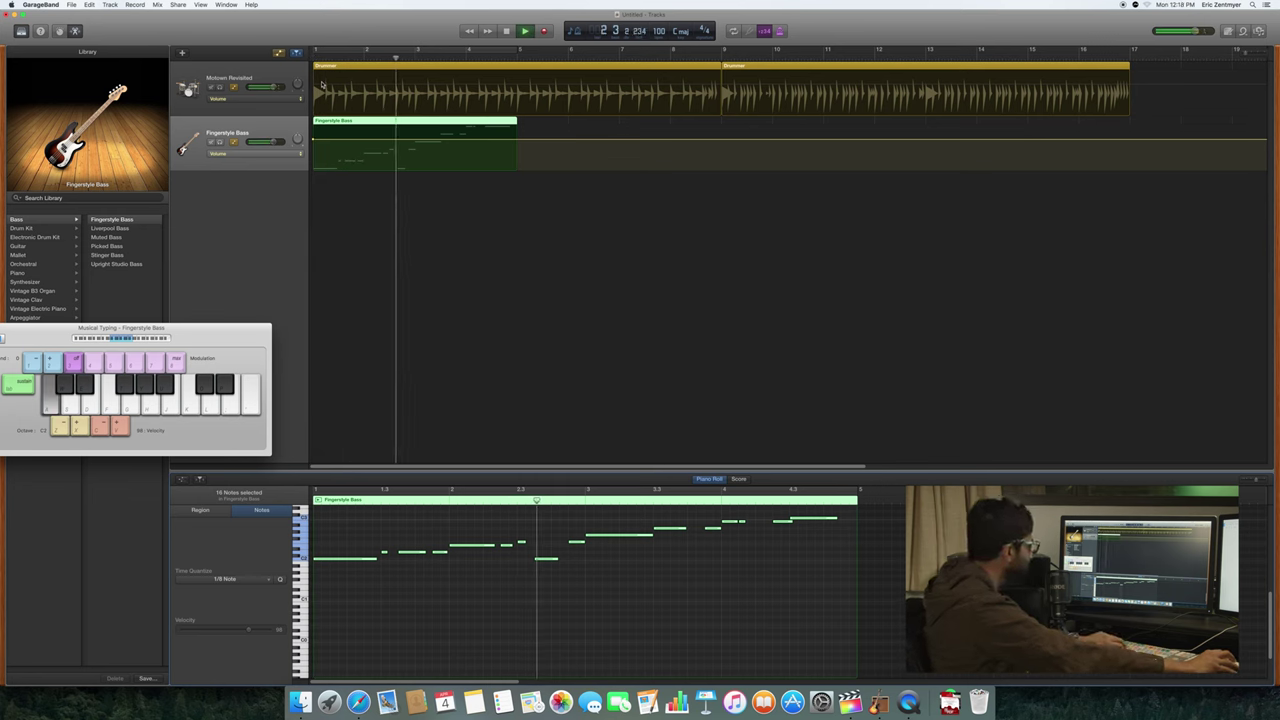
{"action": "key", "text": "space"}
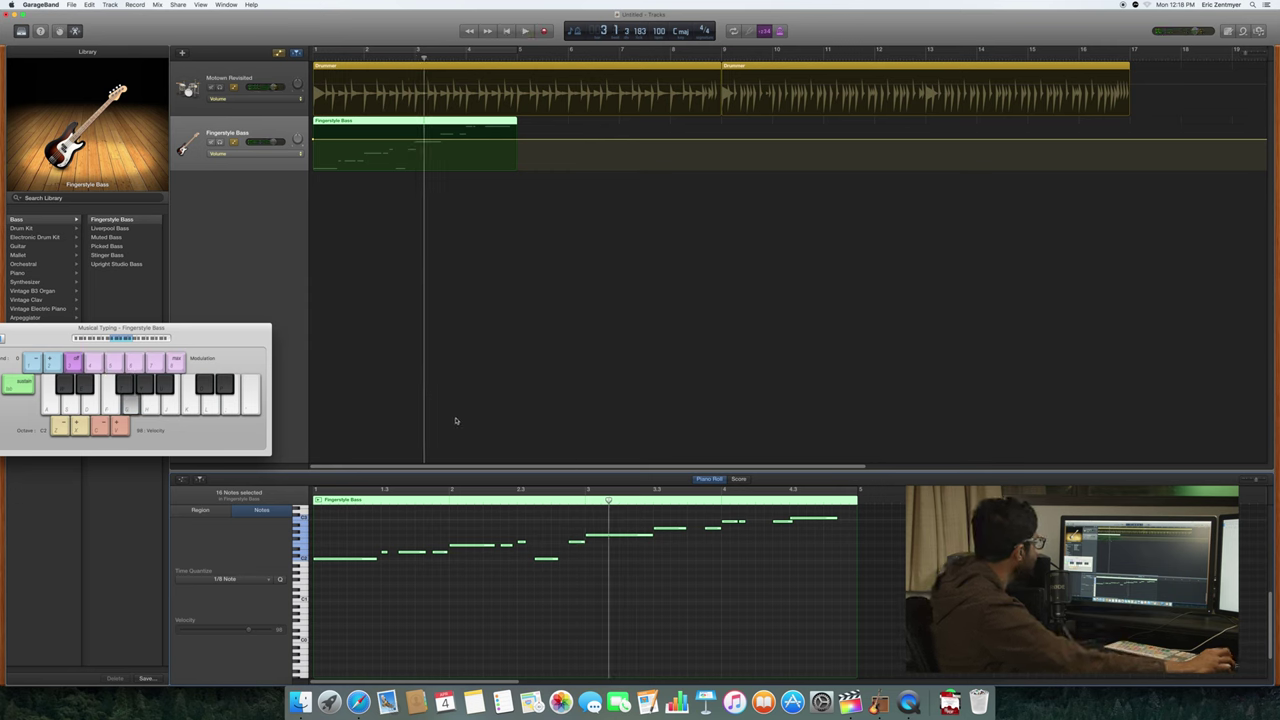
Step: Bring the Musical Typing window back over the middle of the empty track area, clear of the Library
{"action": "left_click_drag", "start_coordinate": [178, 337], "coordinate": [852, 203]}
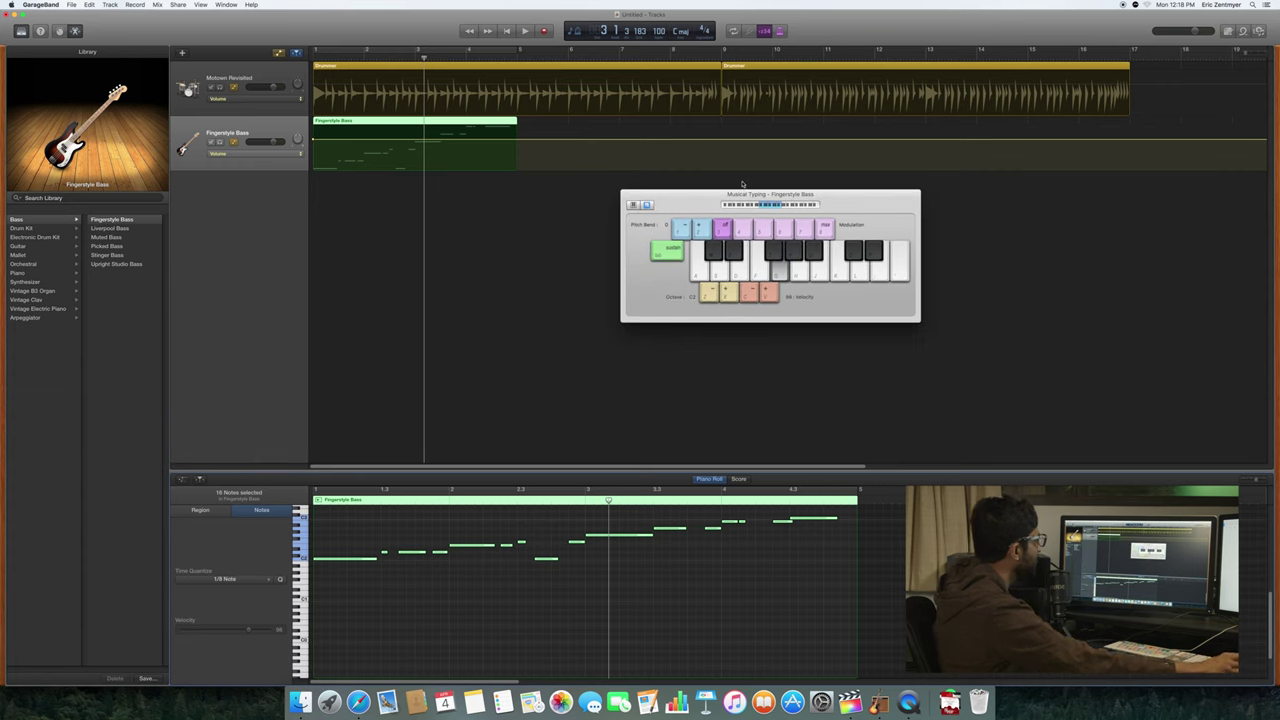
{"action": "left_click_drag", "start_coordinate": [829, 204], "coordinate": [768, 157]}
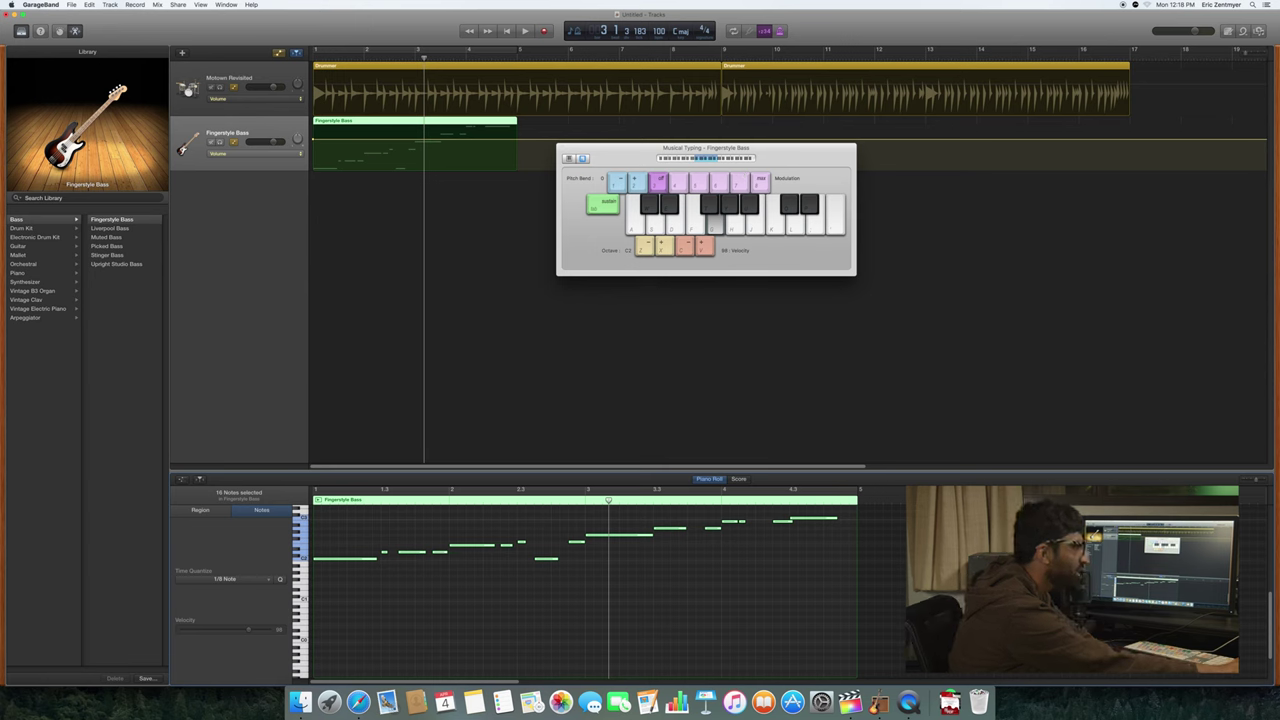
{"action": "key", "text": "super+Tab"}
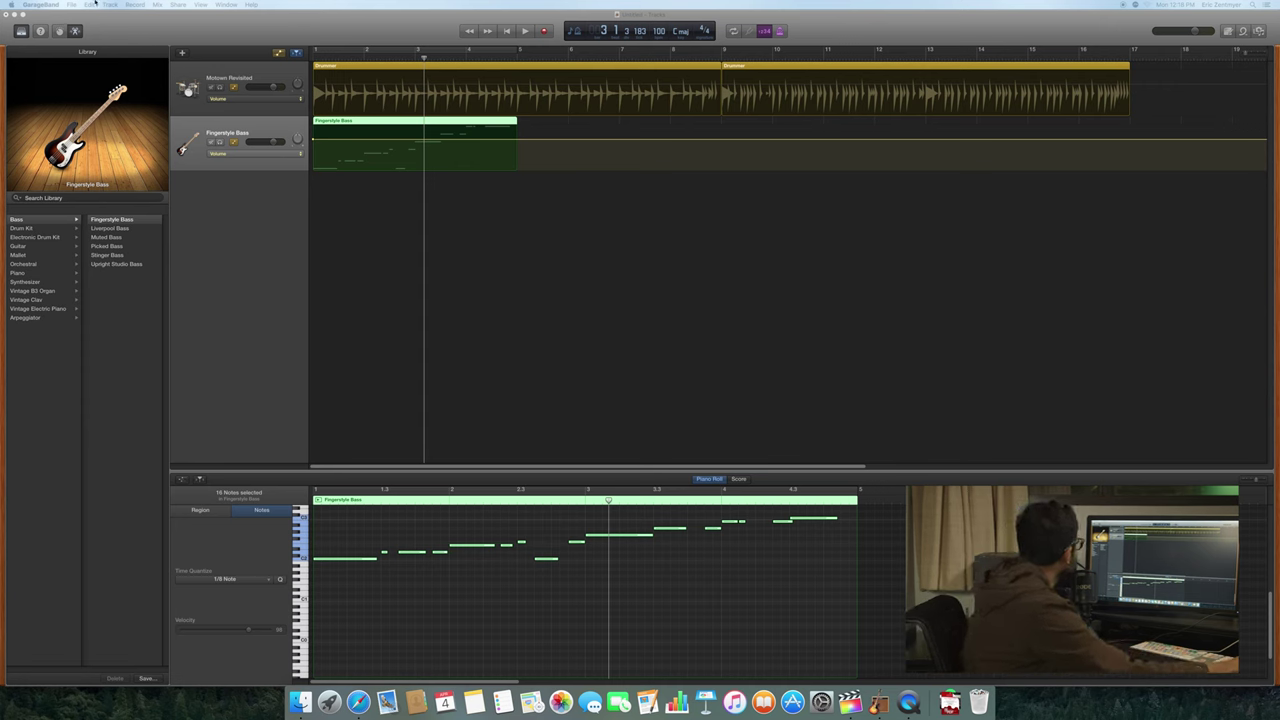
{"action": "left_click", "coordinate": [226, 4]}
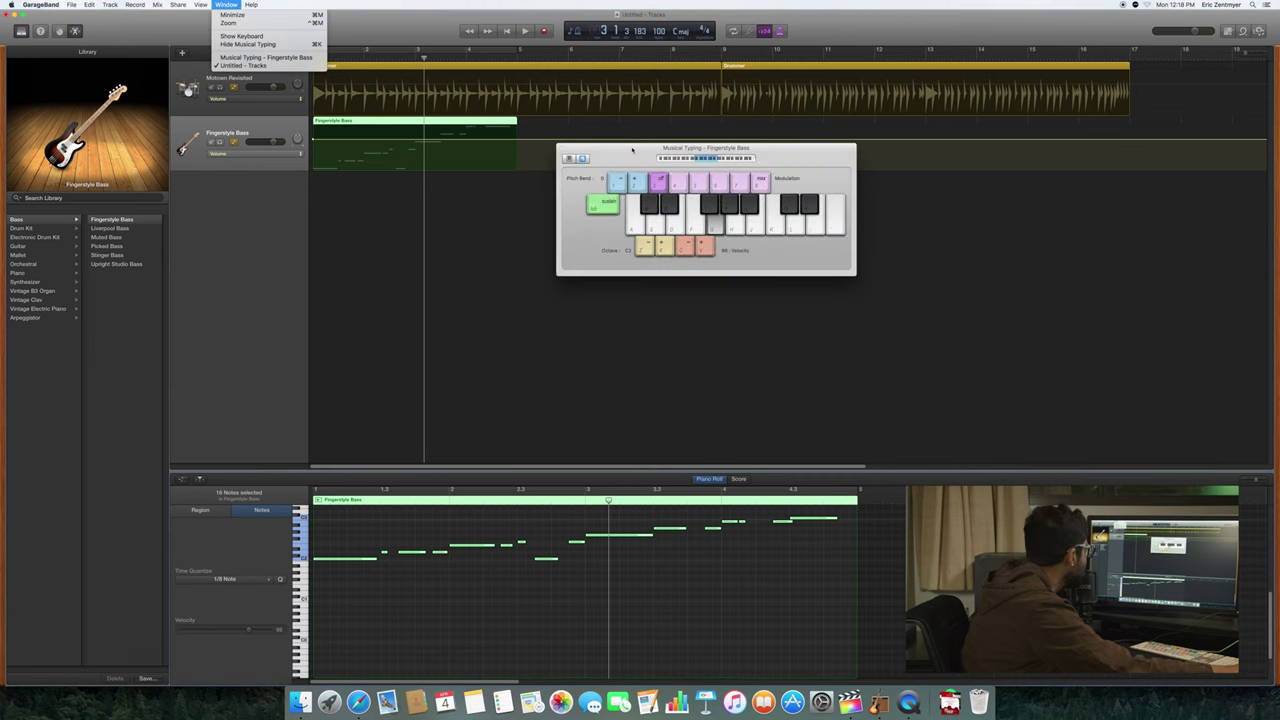
{"action": "left_click_drag", "start_coordinate": [632, 148], "coordinate": [578, 204]}
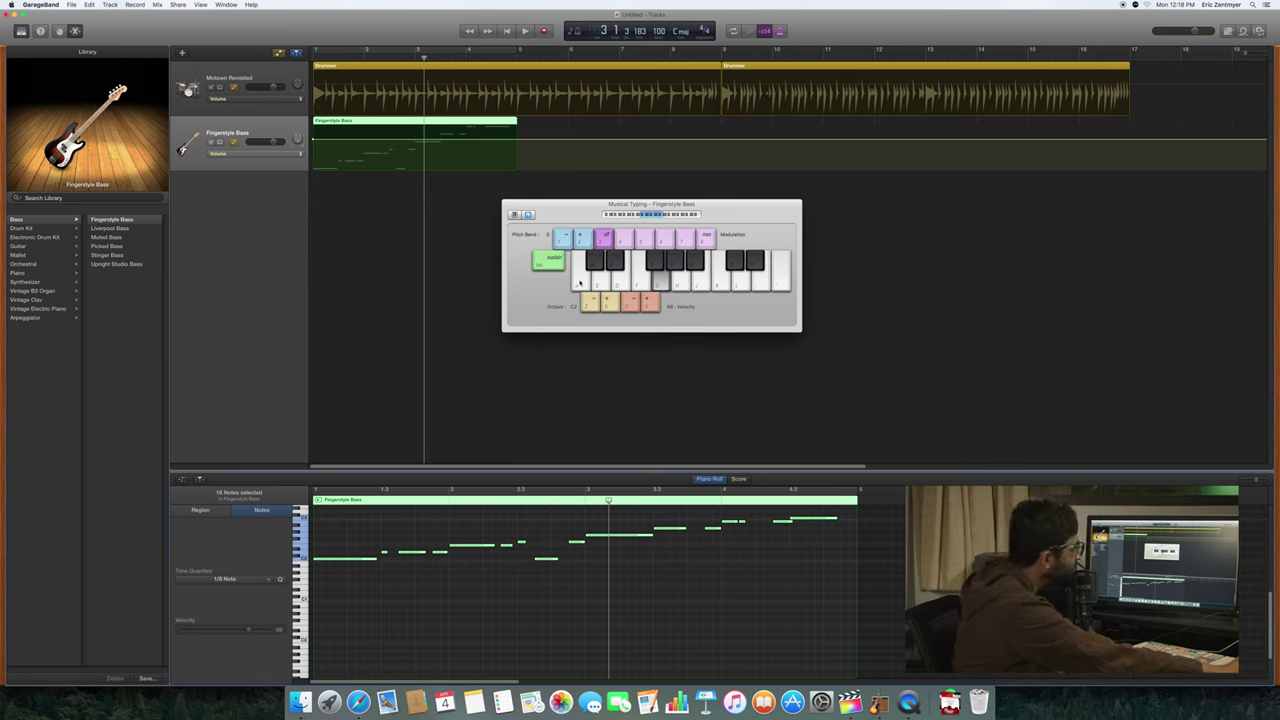
Step: Audition the white keys from C up to G, and again from C to F, on the Musical Typing keyboard
{"action": "left_click", "coordinate": [578, 287]}
{"action": "left_click", "coordinate": [601, 286]}
{"action": "left_click", "coordinate": [621, 286]}
{"action": "left_click", "coordinate": [641, 287]}
{"action": "left_click", "coordinate": [661, 287]}
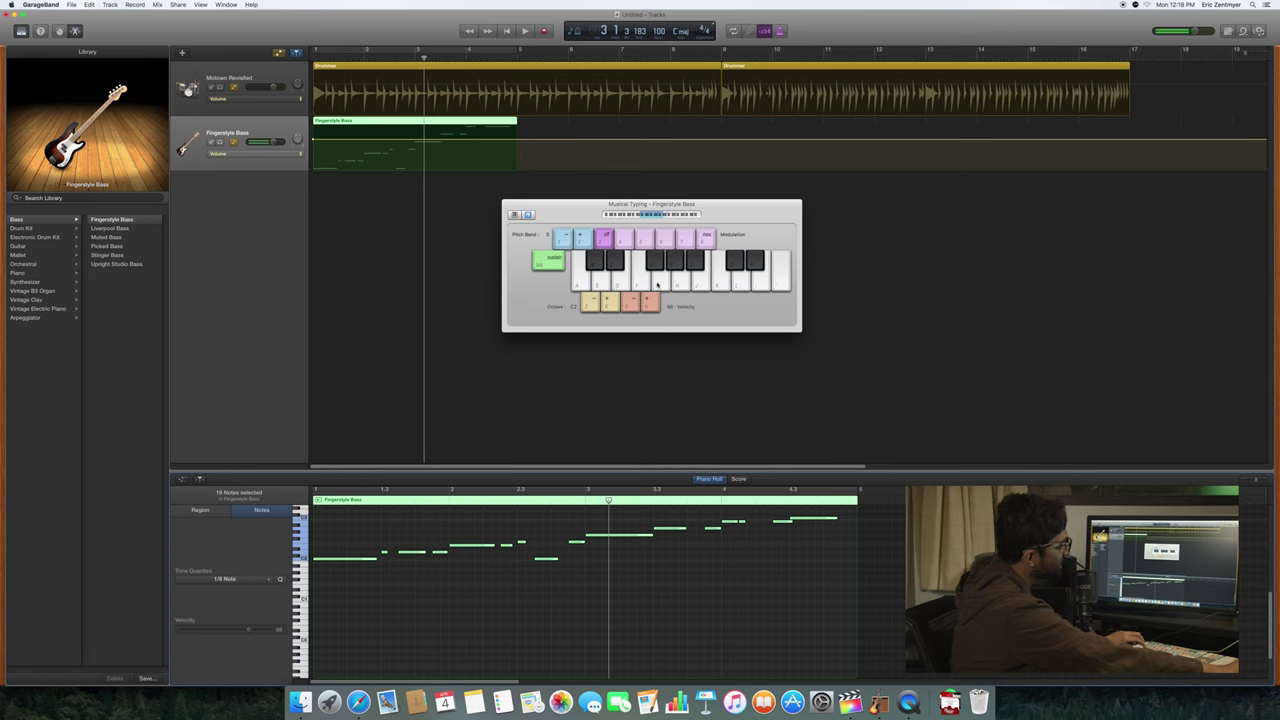
{"action": "left_click", "coordinate": [587, 286]}
{"action": "left_click", "coordinate": [601, 286]}
{"action": "left_click", "coordinate": [621, 286]}
{"action": "left_click", "coordinate": [641, 286]}
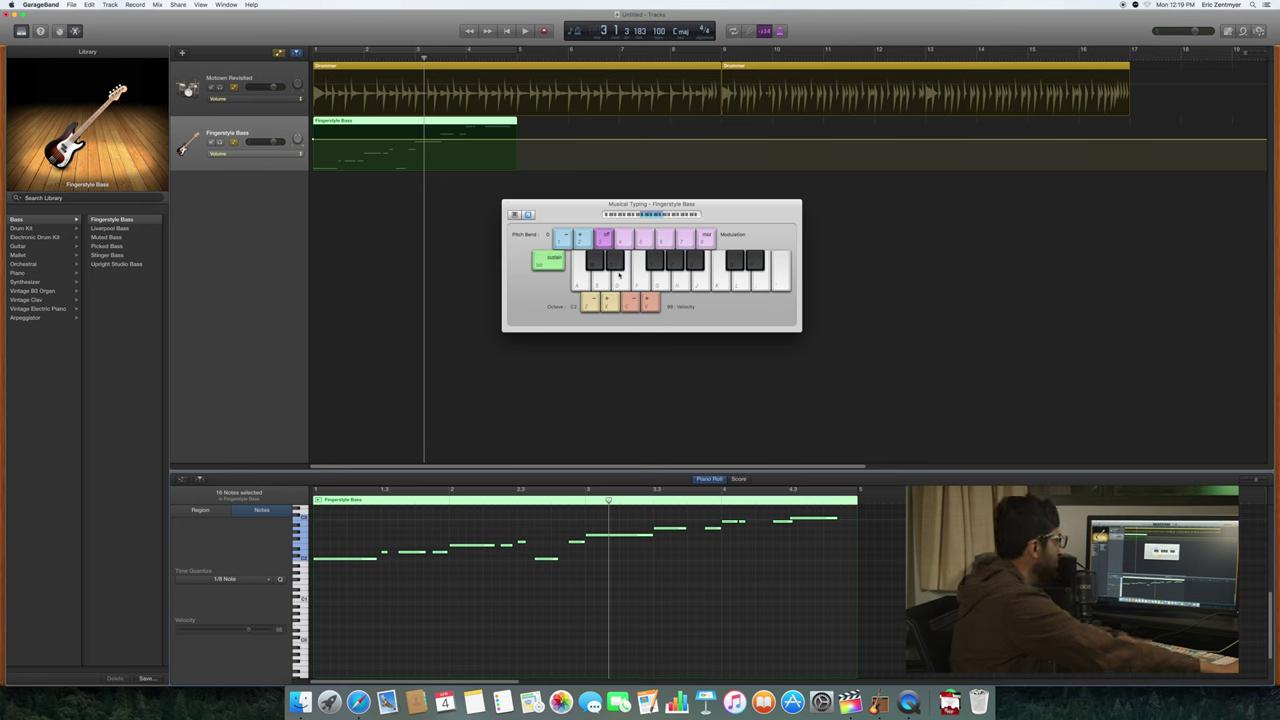
Step: Compare D-sharp with E on the Musical Typing keyboard, and play the surrounding C, D, F and G notes
{"action": "left_click", "coordinate": [616, 267]}
{"action": "left_click", "coordinate": [617, 271]}
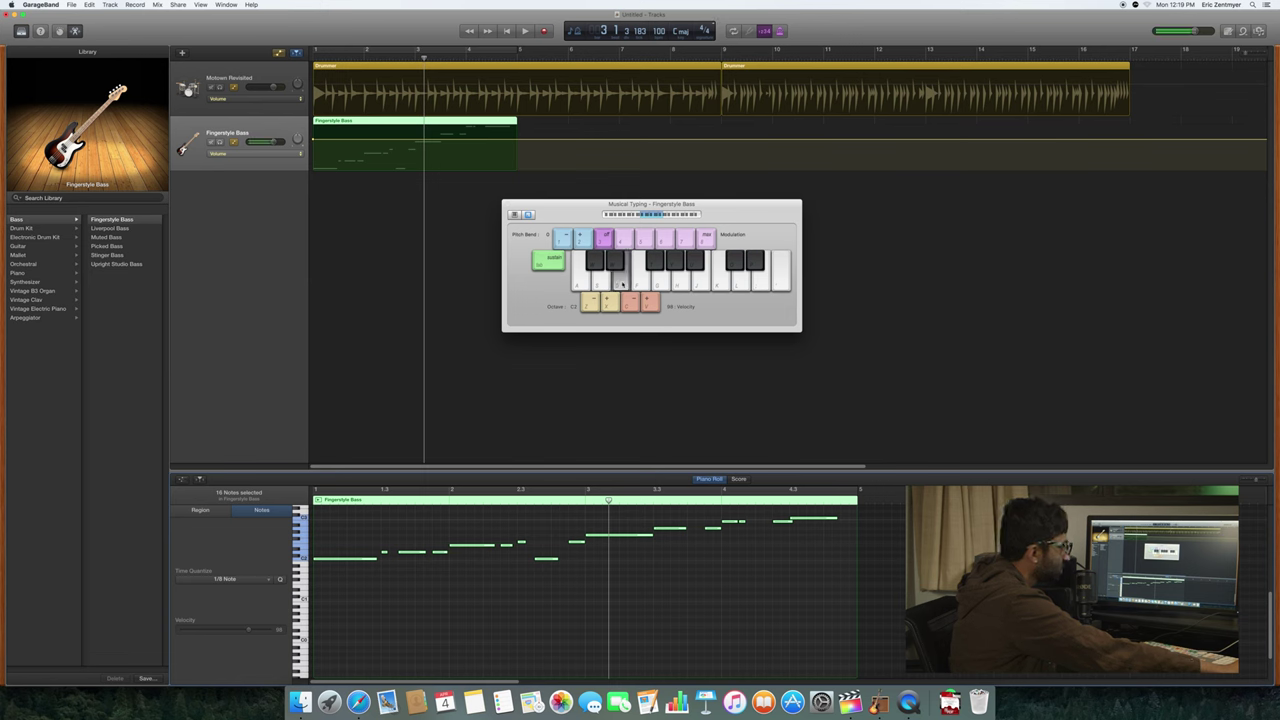
{"action": "left_click", "coordinate": [617, 264]}
{"action": "left_click", "coordinate": [586, 287]}
{"action": "left_click", "coordinate": [600, 281]}
{"action": "left_click", "coordinate": [643, 284]}
{"action": "left_click", "coordinate": [662, 286]}
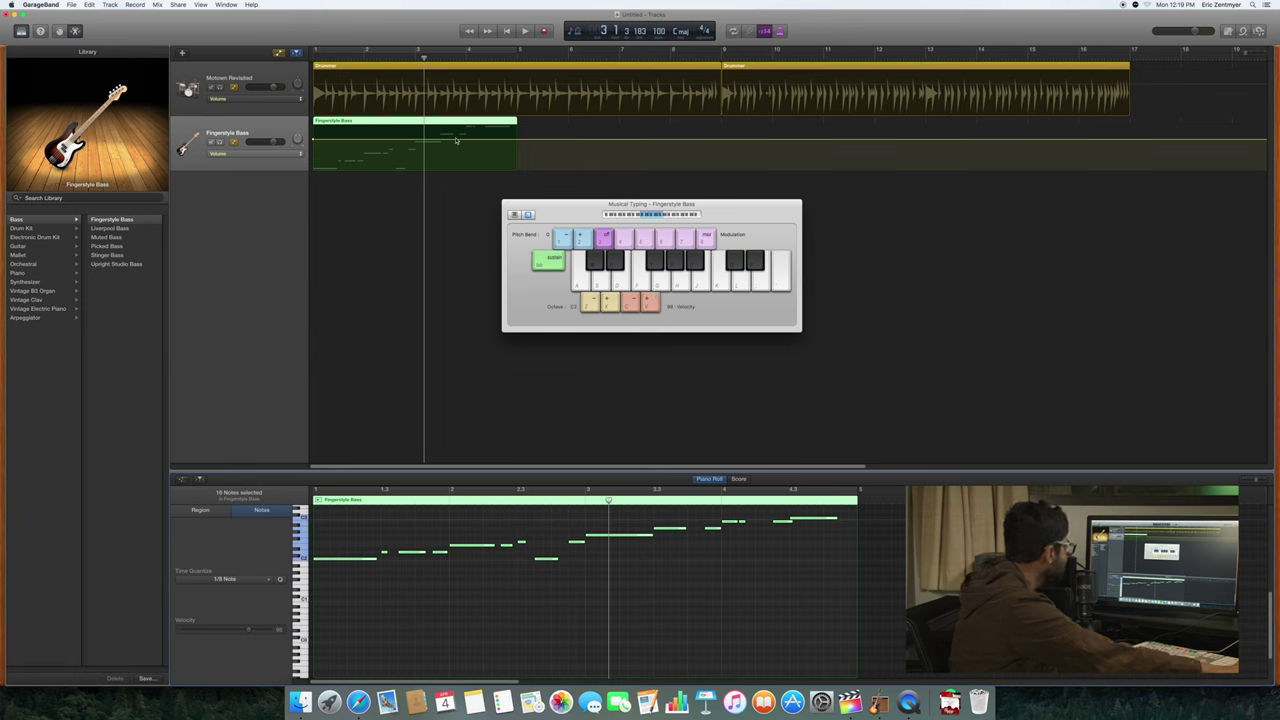
Step: Delete the recorded Fingerstyle Bass region and return the playhead to bar 1
{"action": "left_click", "coordinate": [556, 173]}
{"action": "left_click_drag", "start_coordinate": [604, 197], "coordinate": [728, 146]}
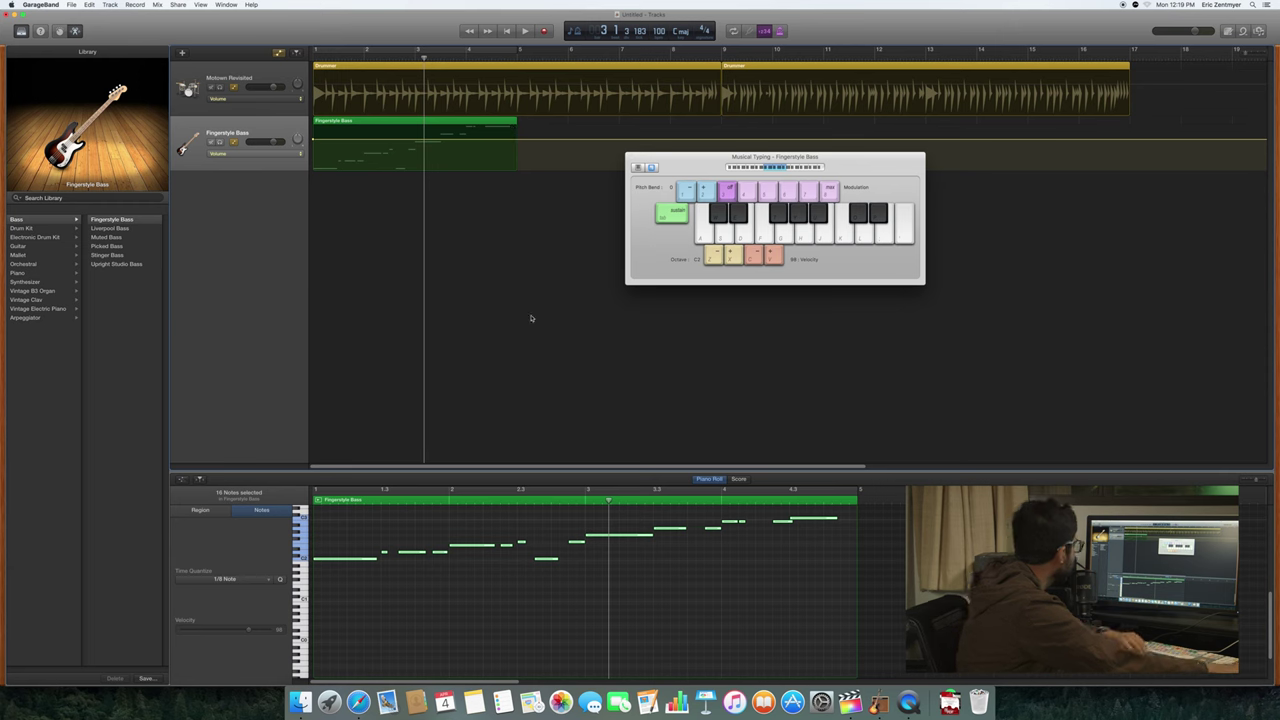
{"action": "left_click", "coordinate": [391, 123]}
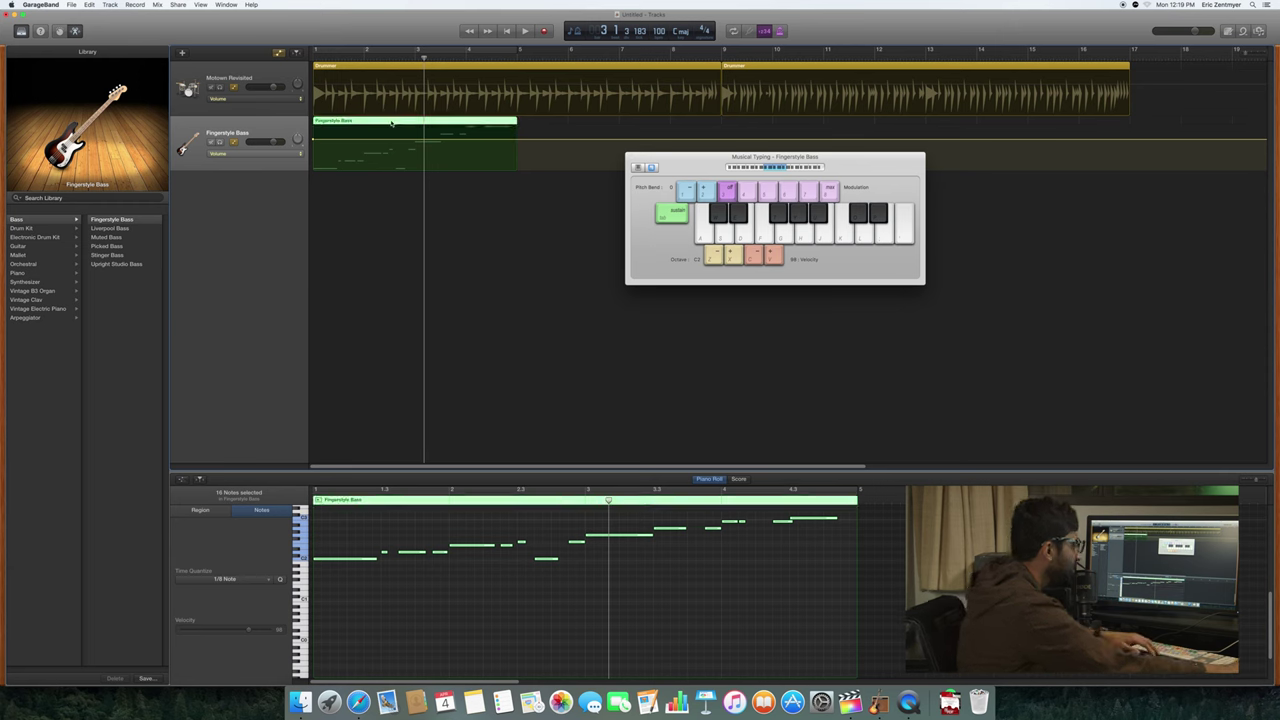
{"action": "key", "text": "Delete"}
{"action": "left_click_drag", "start_coordinate": [424, 58], "coordinate": [274, 49]}
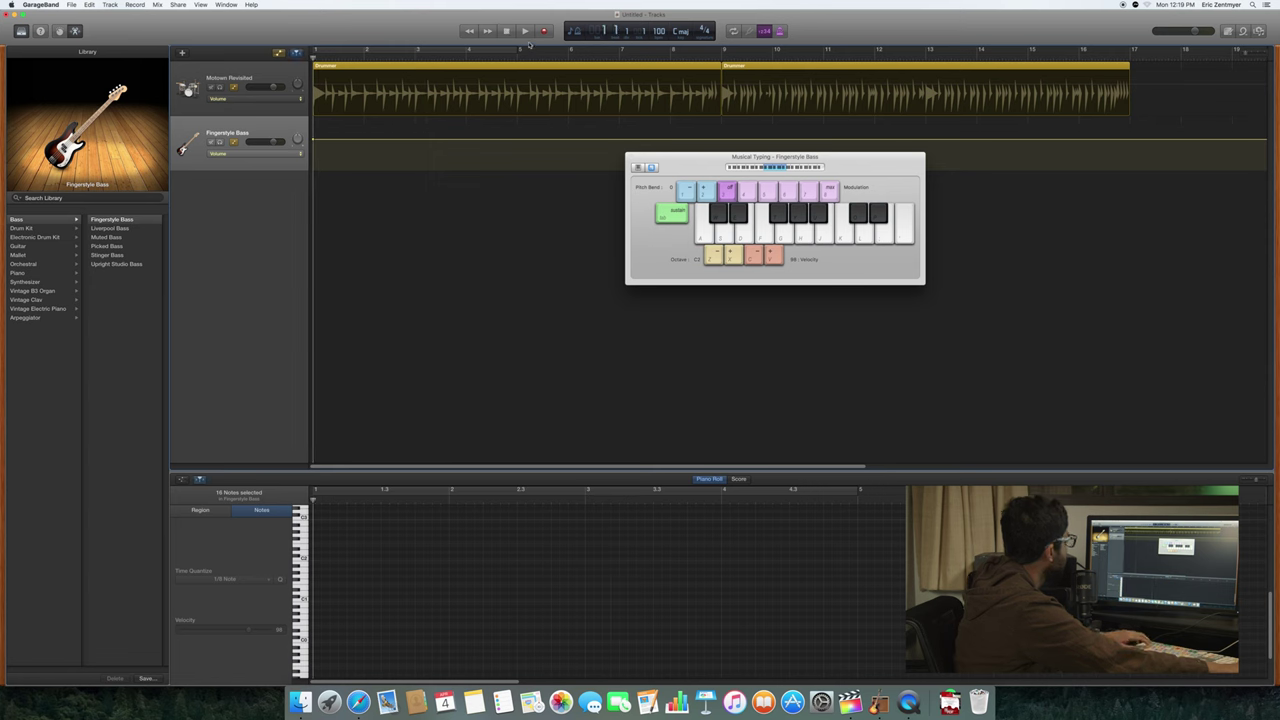
Step: Test the C and D-sharp notes by musical typing and shift the Musical Typing window slightly
{"action": "key", "text": "a"}
{"action": "key", "text": "e"}
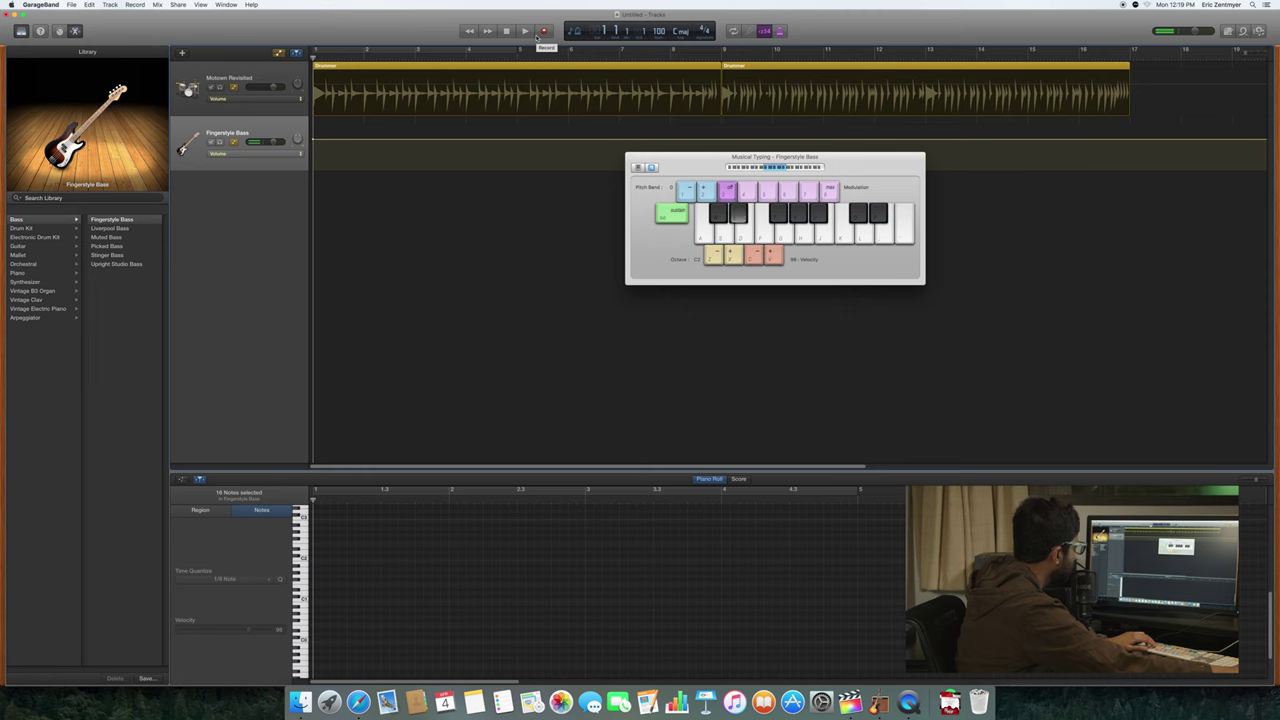
{"action": "left_click_drag", "start_coordinate": [745, 158], "coordinate": [703, 166]}
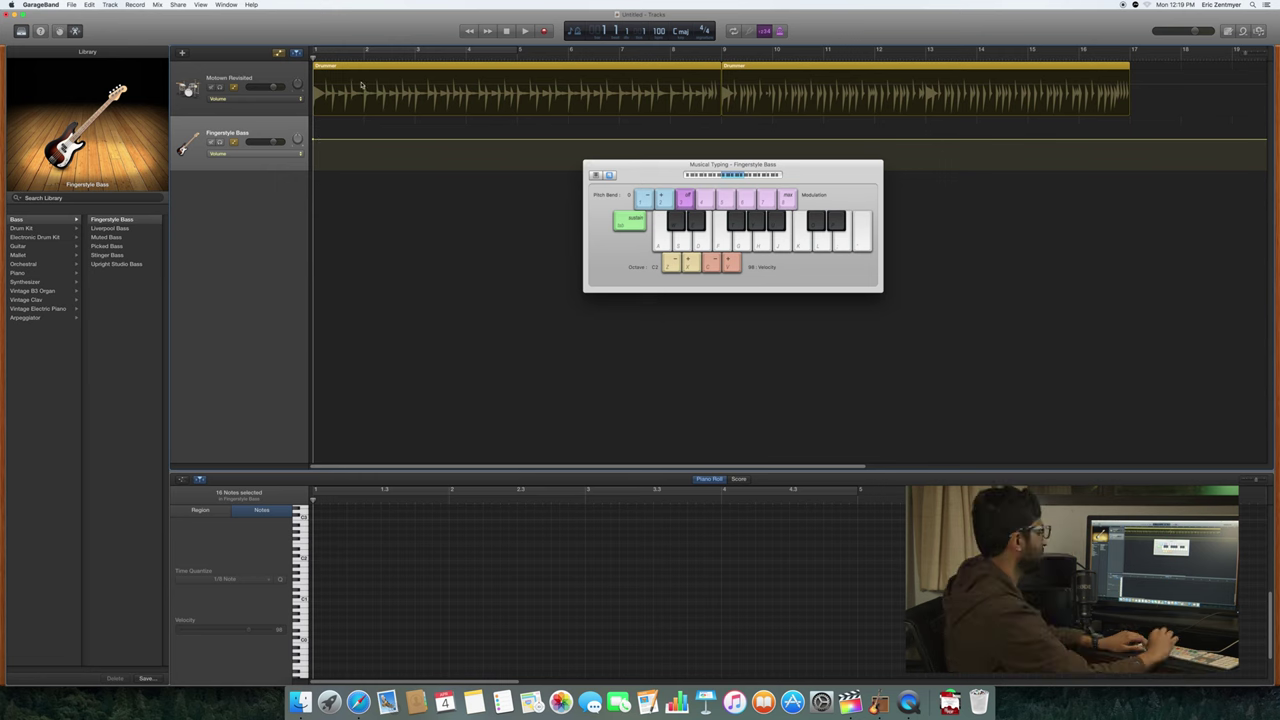
Step: Record a new four-bar Fingerstyle Bass line from bar 1, climbing C, D, D-sharp, F, G, G-sharp and B and ending on low C
{"action": "left_click", "coordinate": [543, 31]}
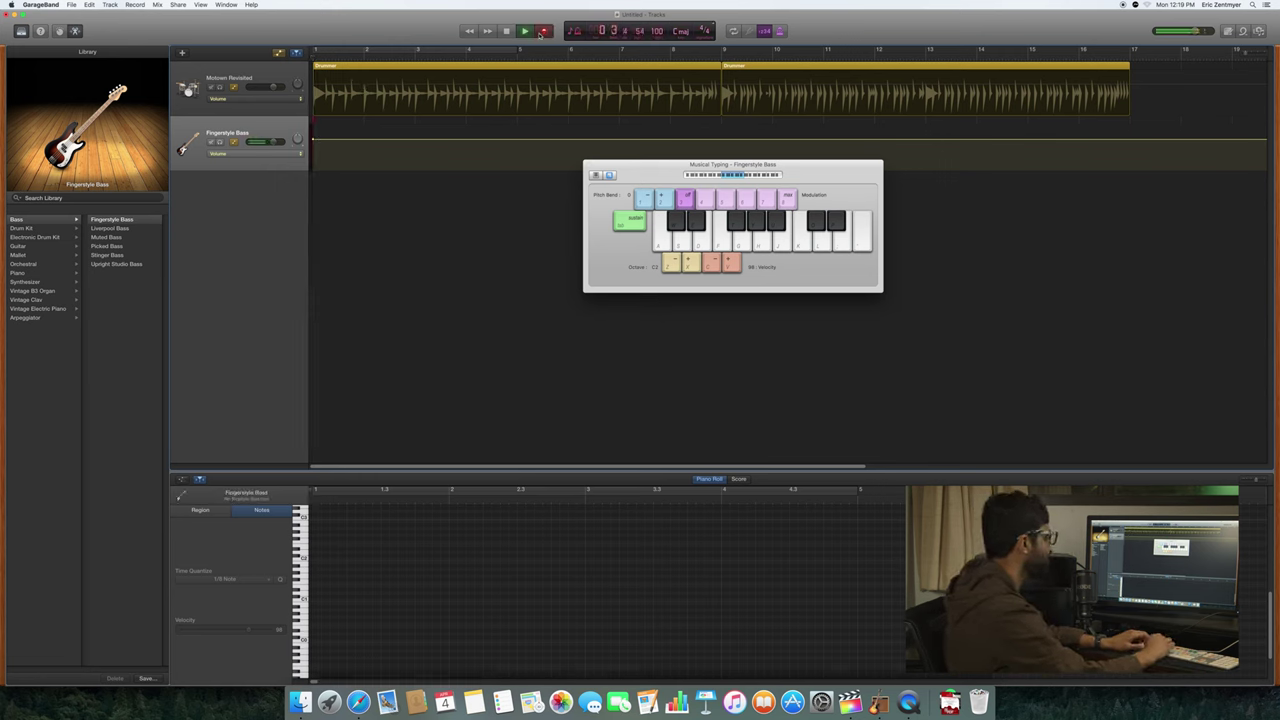
{"action": "key", "text": "a"}
{"action": "key", "text": "a"}
{"action": "key", "text": "s"}
{"action": "key", "text": "s"}
{"action": "key", "text": "e"}
{"action": "key", "text": "f"}
{"action": "key", "text": "a"}
{"action": "key", "text": "f"}
{"action": "key", "text": "g"}
{"action": "key", "text": "g"}
{"action": "key", "text": "y"}
{"action": "key", "text": "y"}
{"action": "key", "text": "j"}
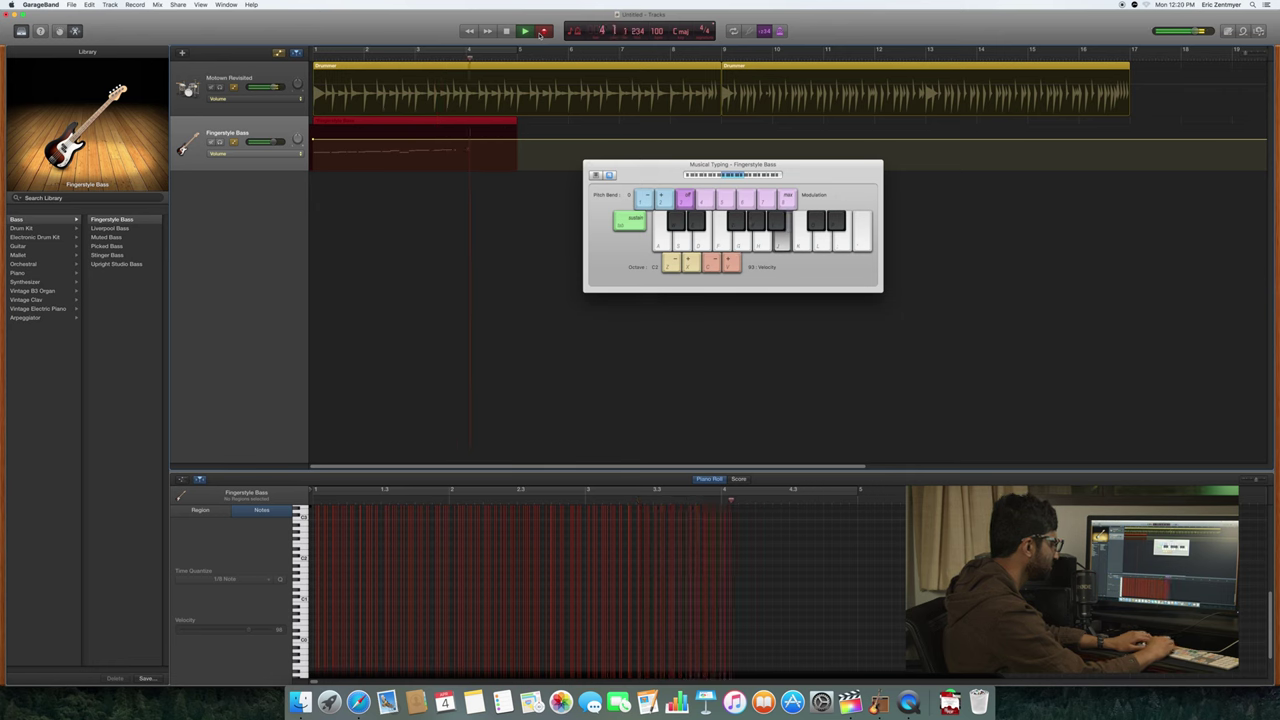
{"action": "key", "text": "a"}
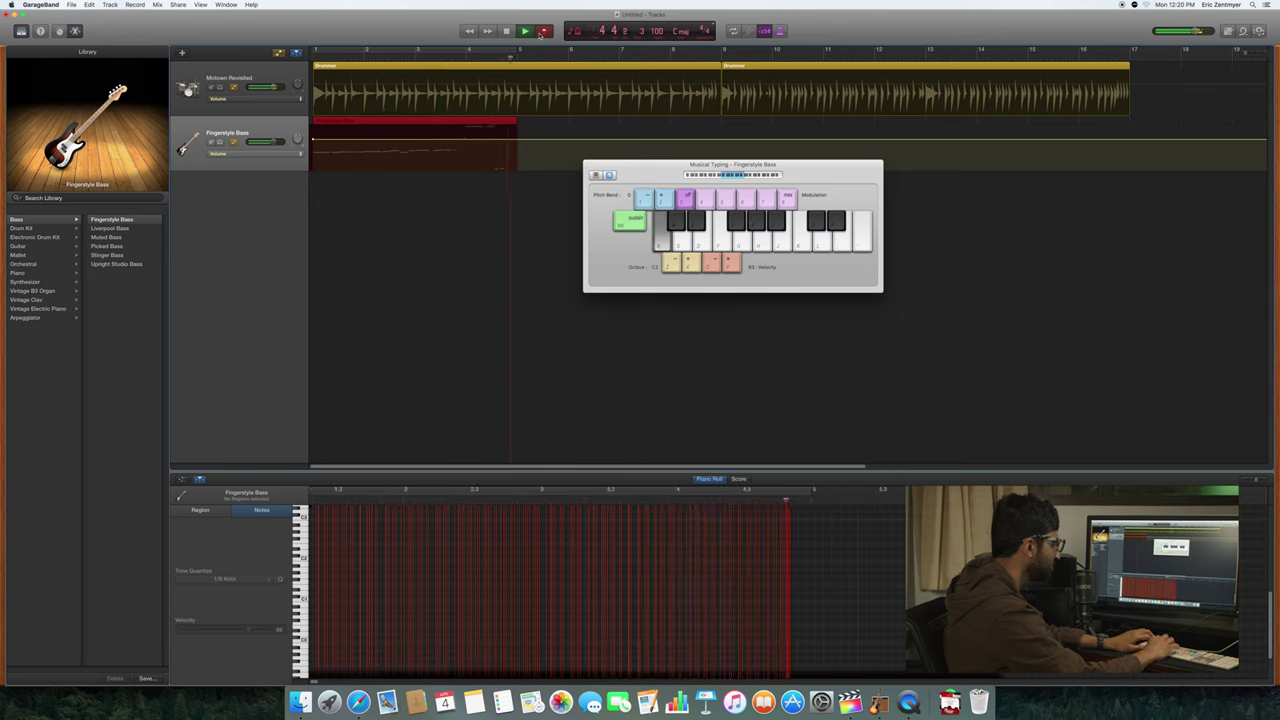
{"action": "key", "text": "space"}
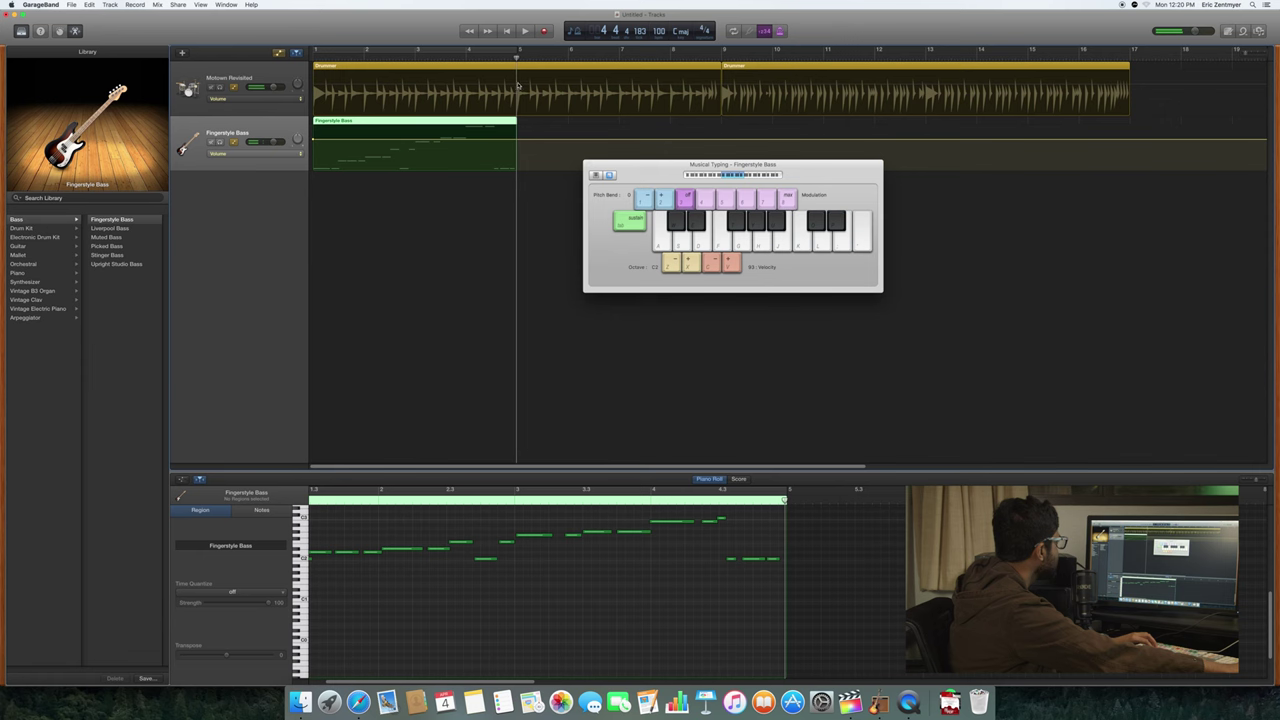
Step: Reset the playhead to bar 1, move the Musical Typing window aside and shift the new Fingerstyle Bass region to start at bar 5
{"action": "key", "text": "Return"}
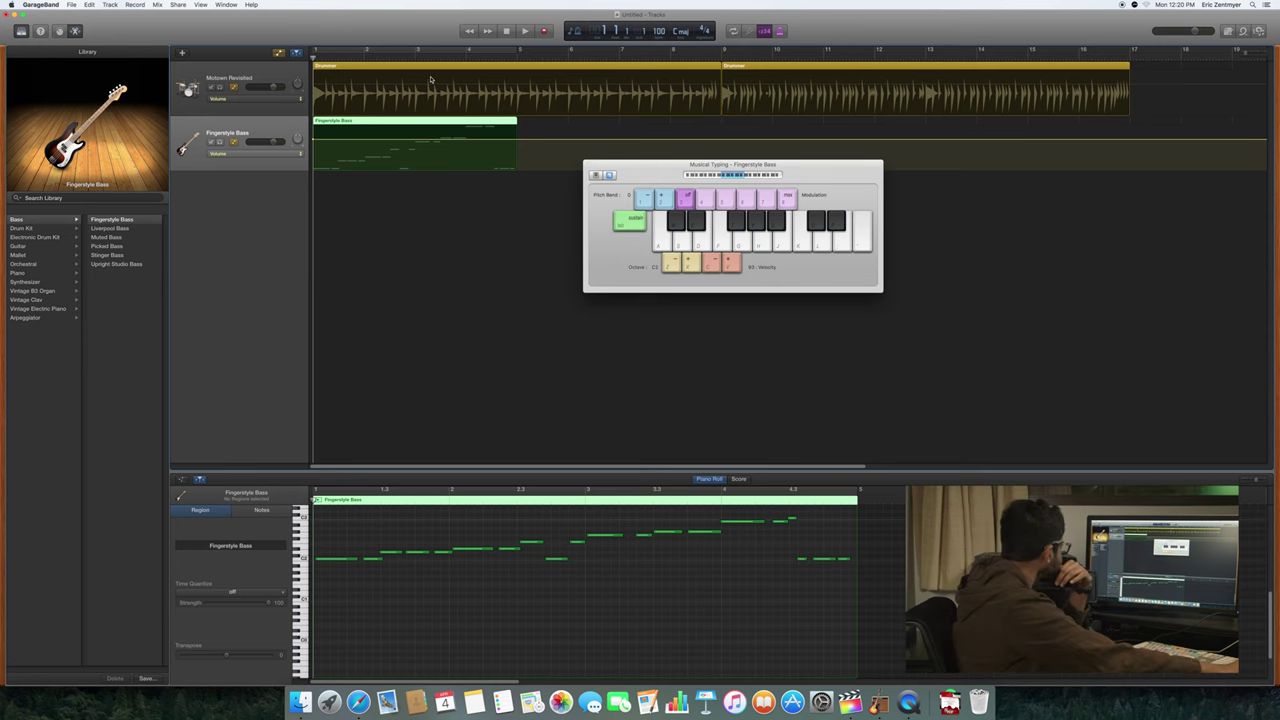
{"action": "left_click_drag", "start_coordinate": [685, 162], "coordinate": [844, 177]}
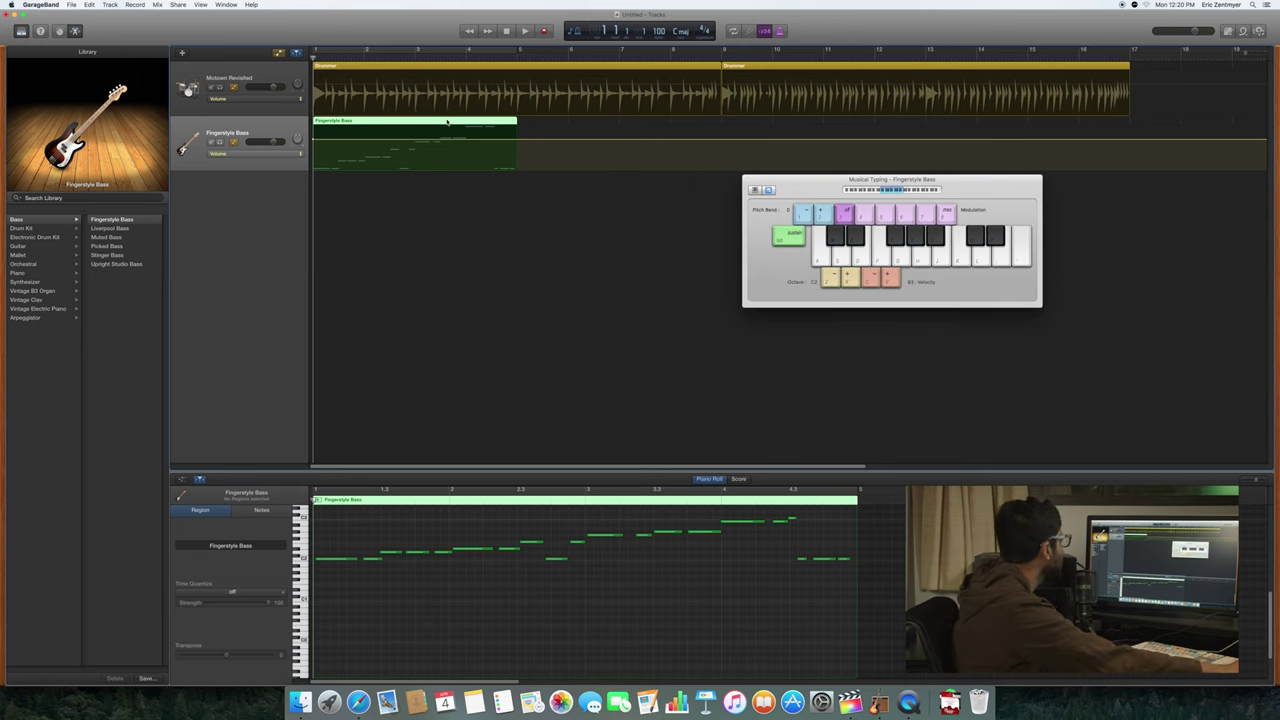
{"action": "left_click_drag", "start_coordinate": [424, 125], "coordinate": [618, 128]}
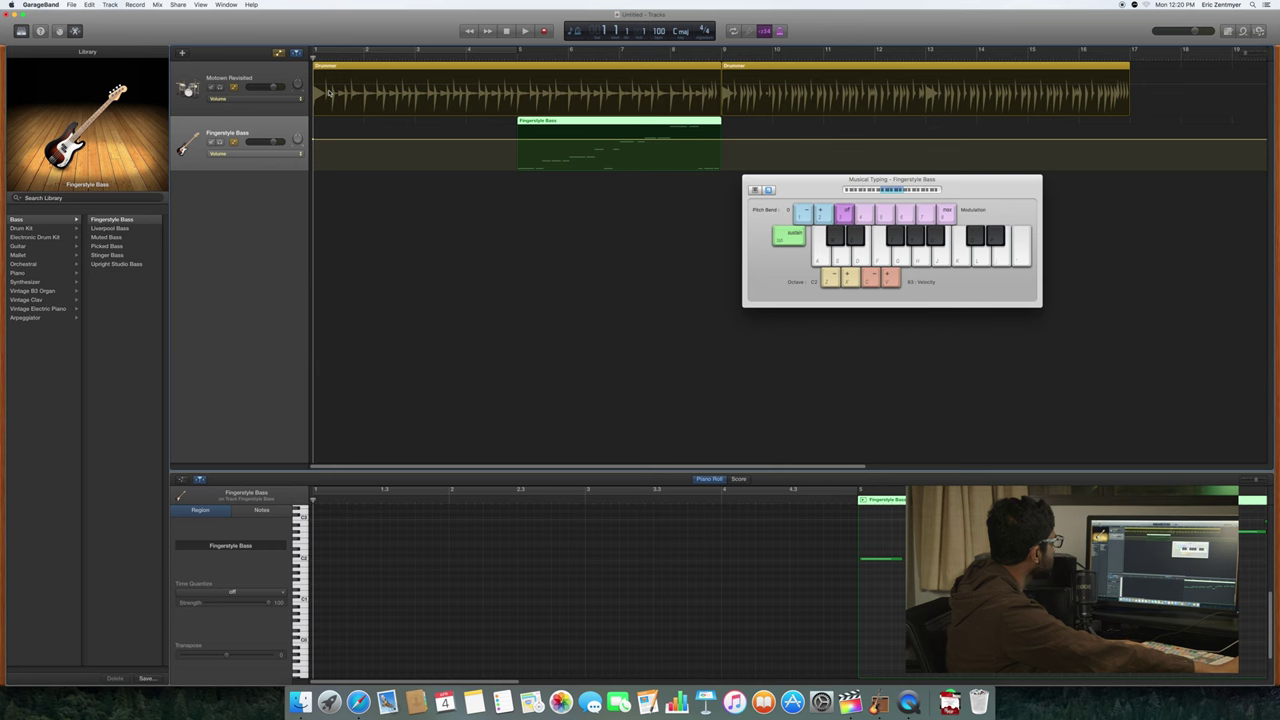
Step: Play the arrangement from bar 1 into the bass section and move the Musical Typing window farther from the tracks
{"action": "key", "text": "space"}
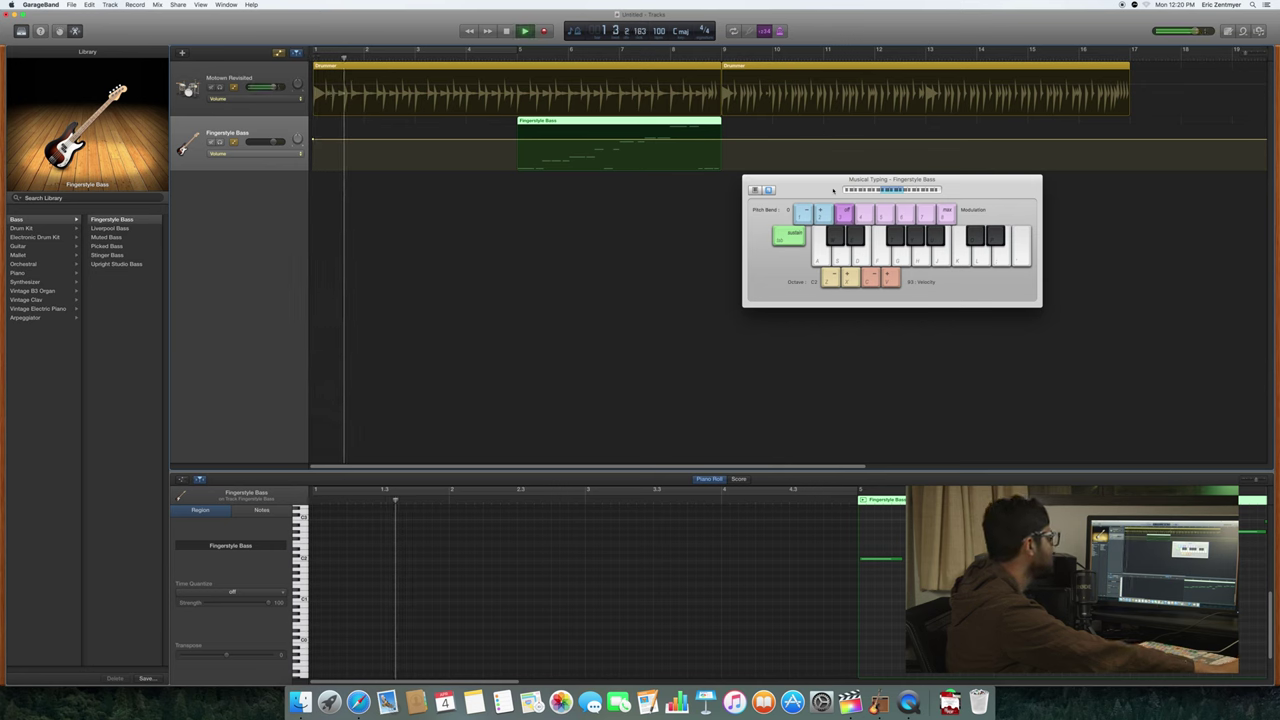
{"action": "left_click_drag", "start_coordinate": [833, 190], "coordinate": [891, 219]}
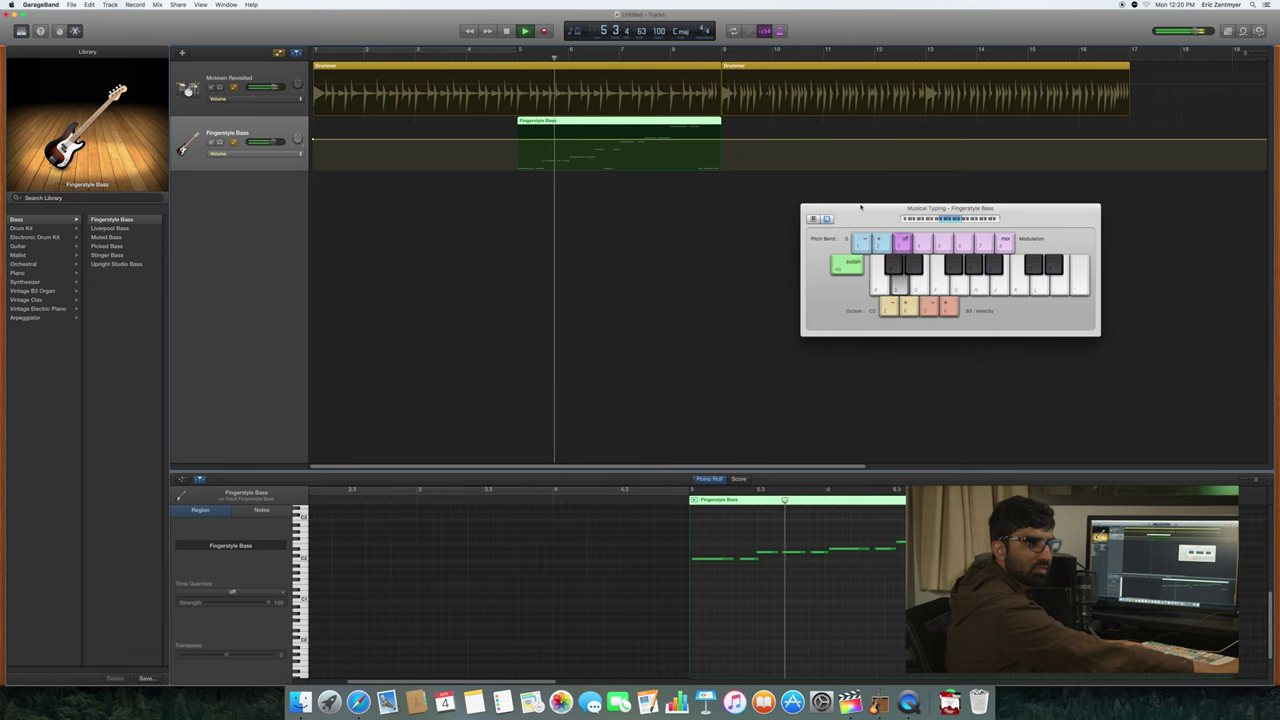
{"action": "key", "text": "space"}
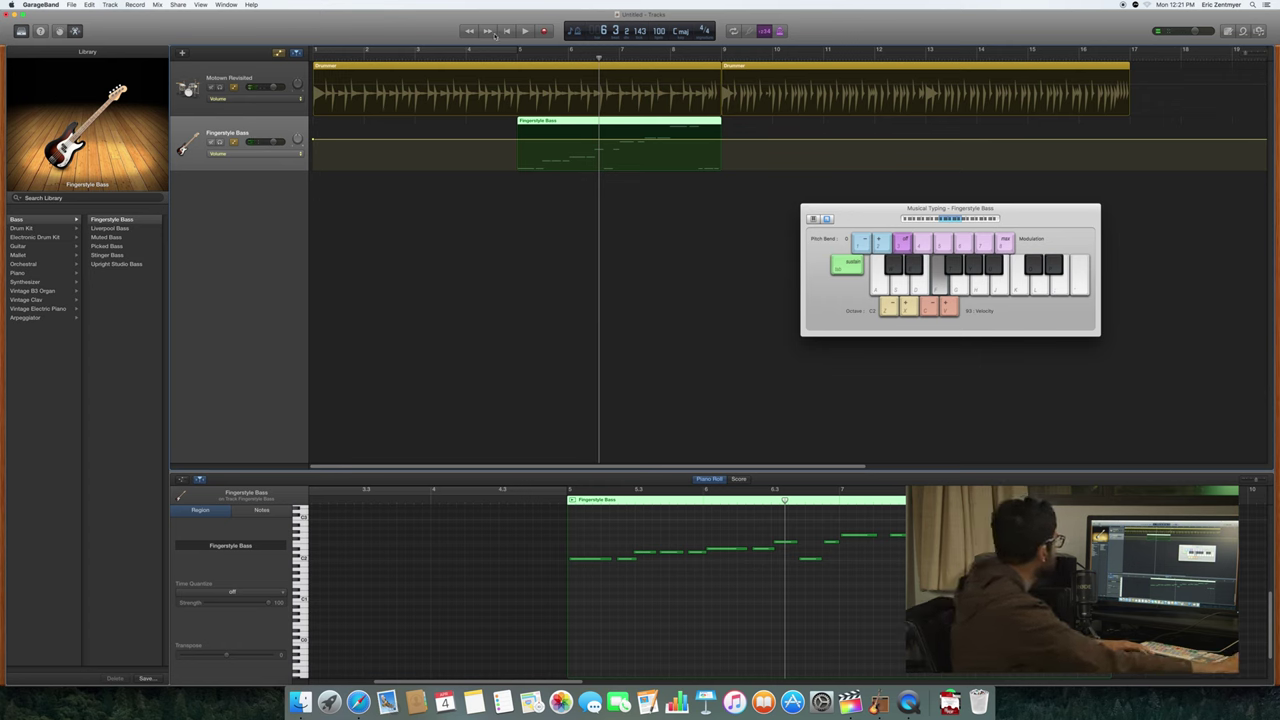
Step: Shorten the first Drummer region so that it ends at bar 4, and deselect it
{"action": "left_click", "coordinate": [507, 74]}
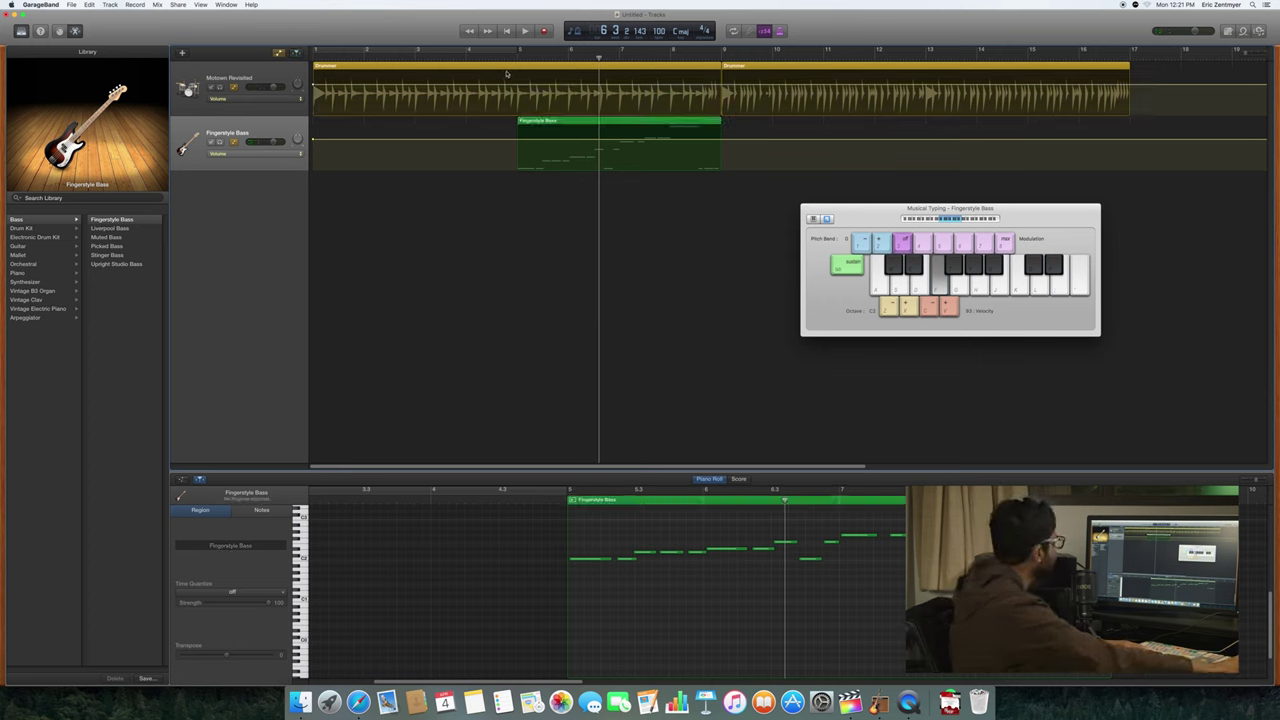
{"action": "left_click_drag", "start_coordinate": [719, 84], "coordinate": [466, 86]}
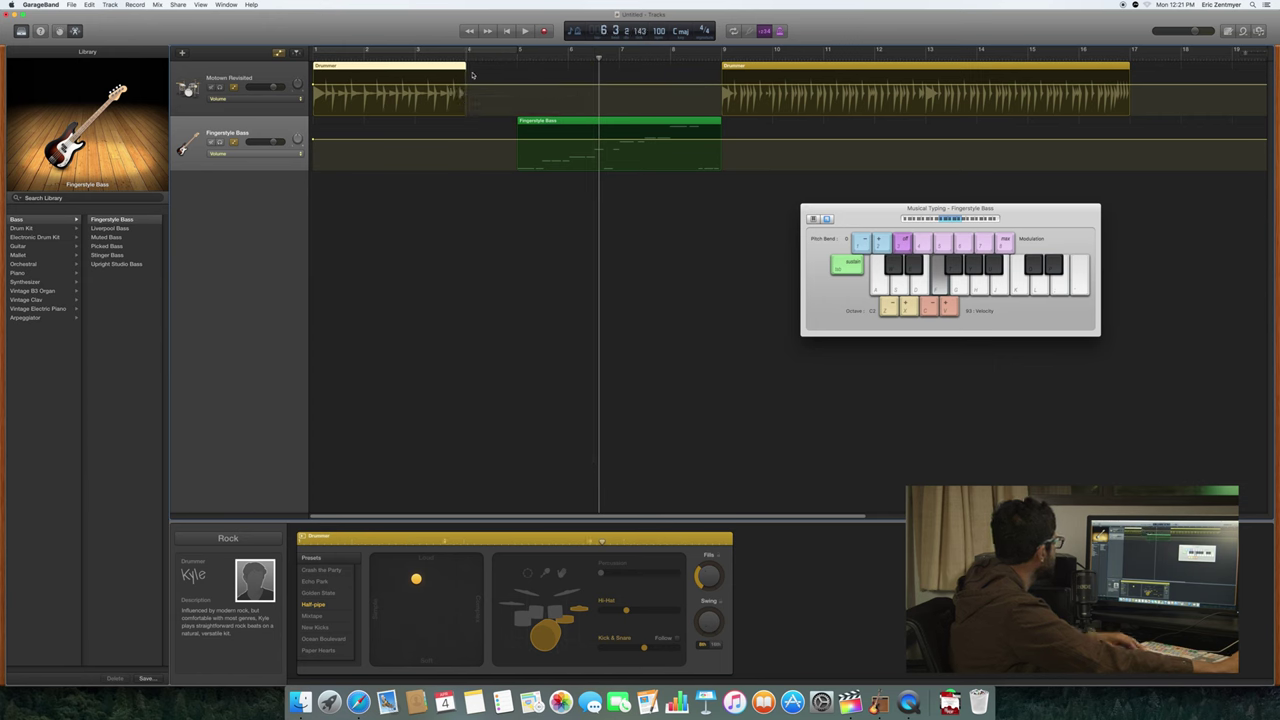
{"action": "left_click", "coordinate": [319, 102]}
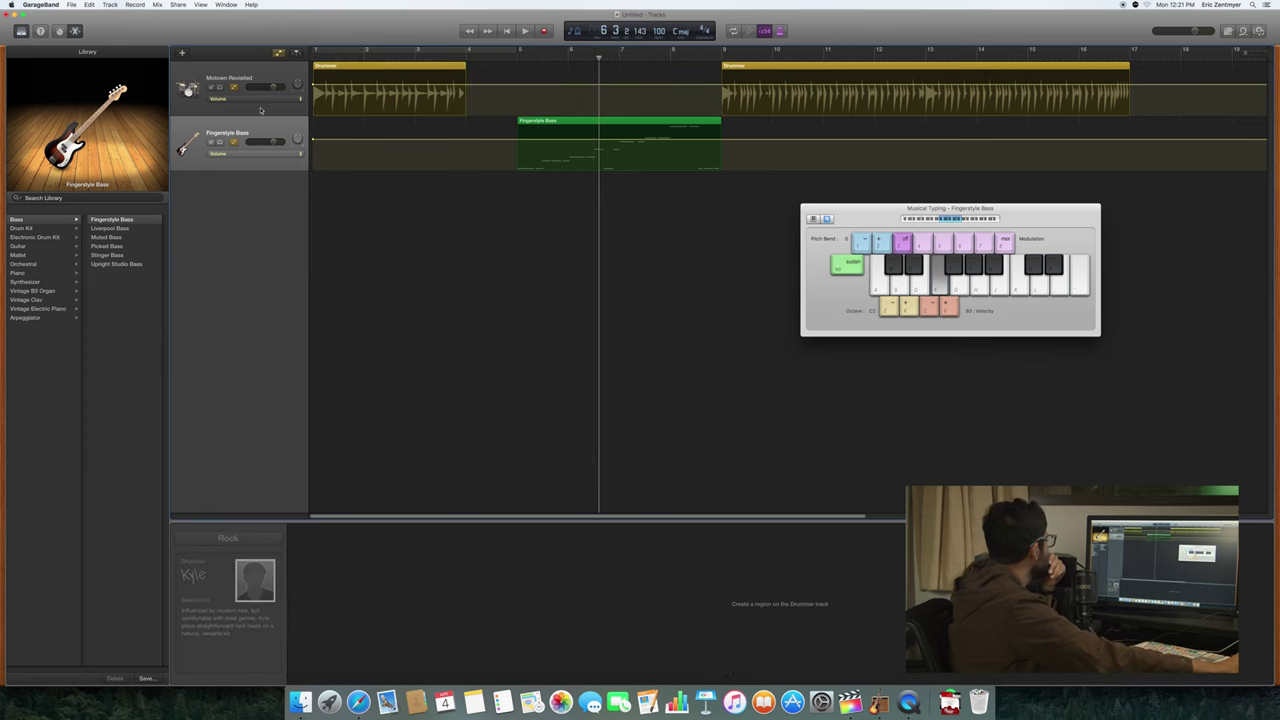
Step: Try the Detroit Garage, Heavy and Liverpool drum kits as the sound of the Fingerstyle Bass track
{"action": "left_click", "coordinate": [28, 229]}
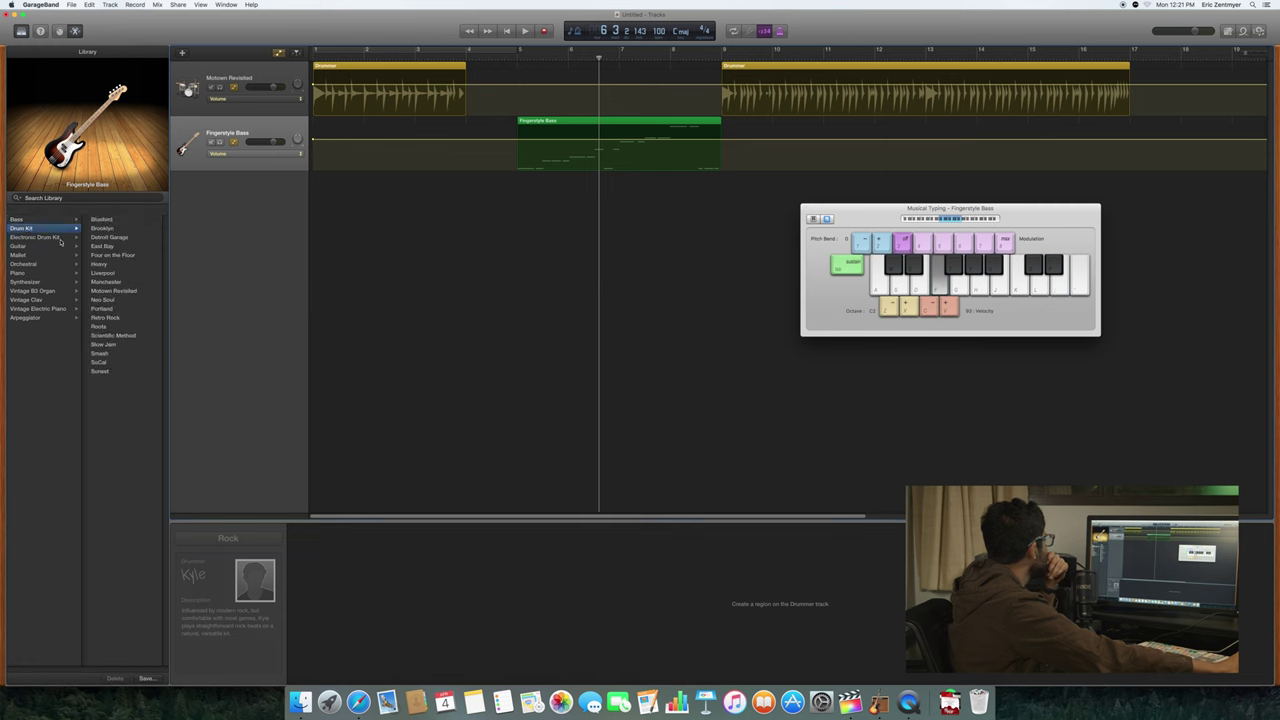
{"action": "left_click", "coordinate": [61, 240]}
{"action": "left_click", "coordinate": [43, 229]}
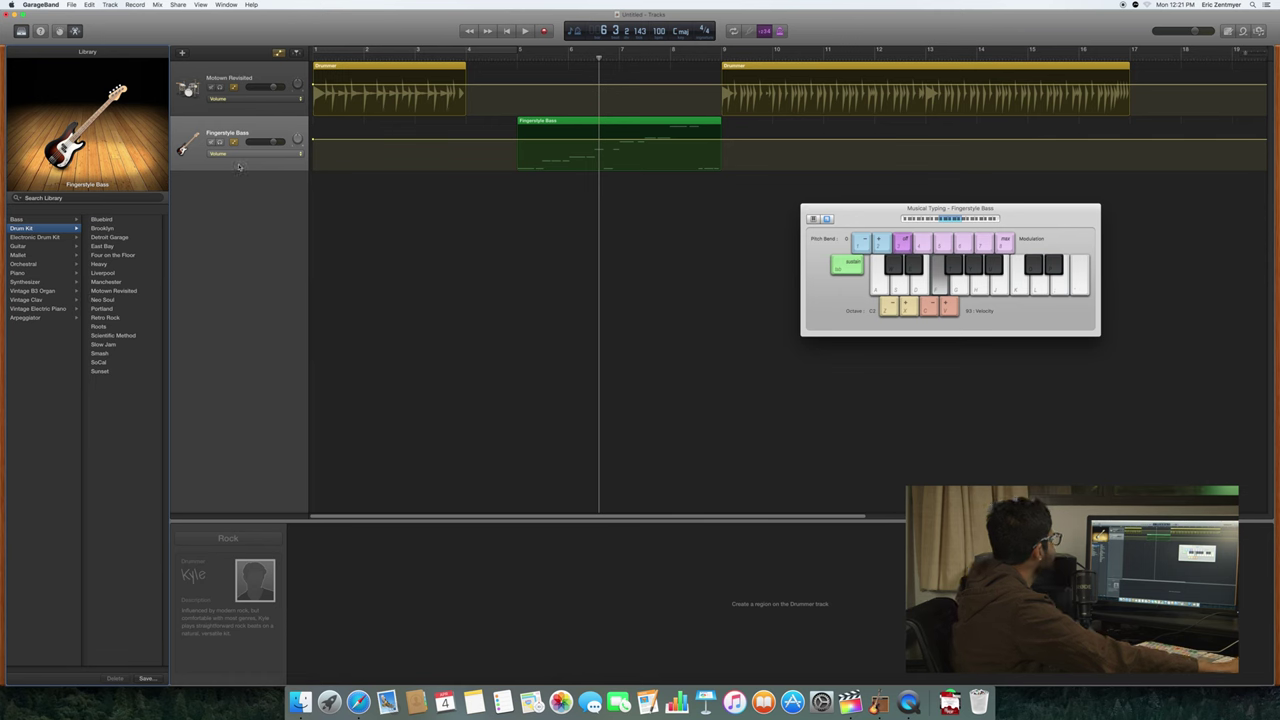
{"action": "left_click", "coordinate": [95, 237]}
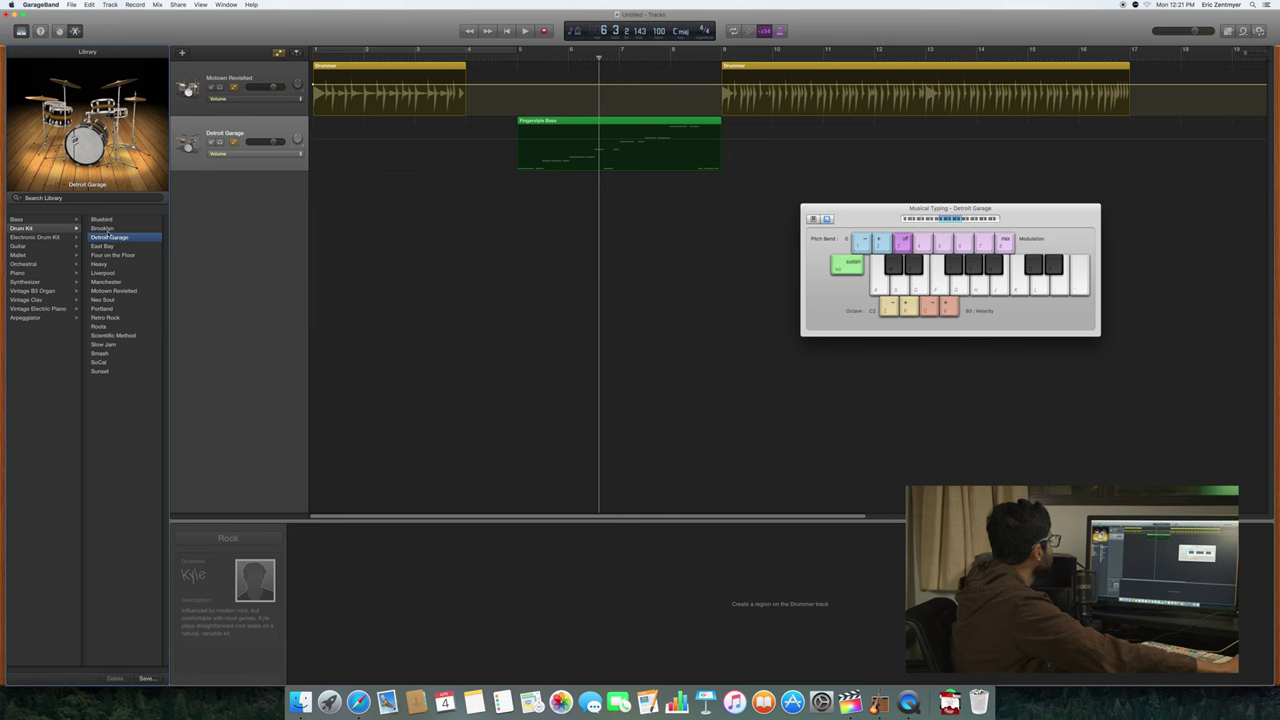
{"action": "left_click", "coordinate": [100, 264]}
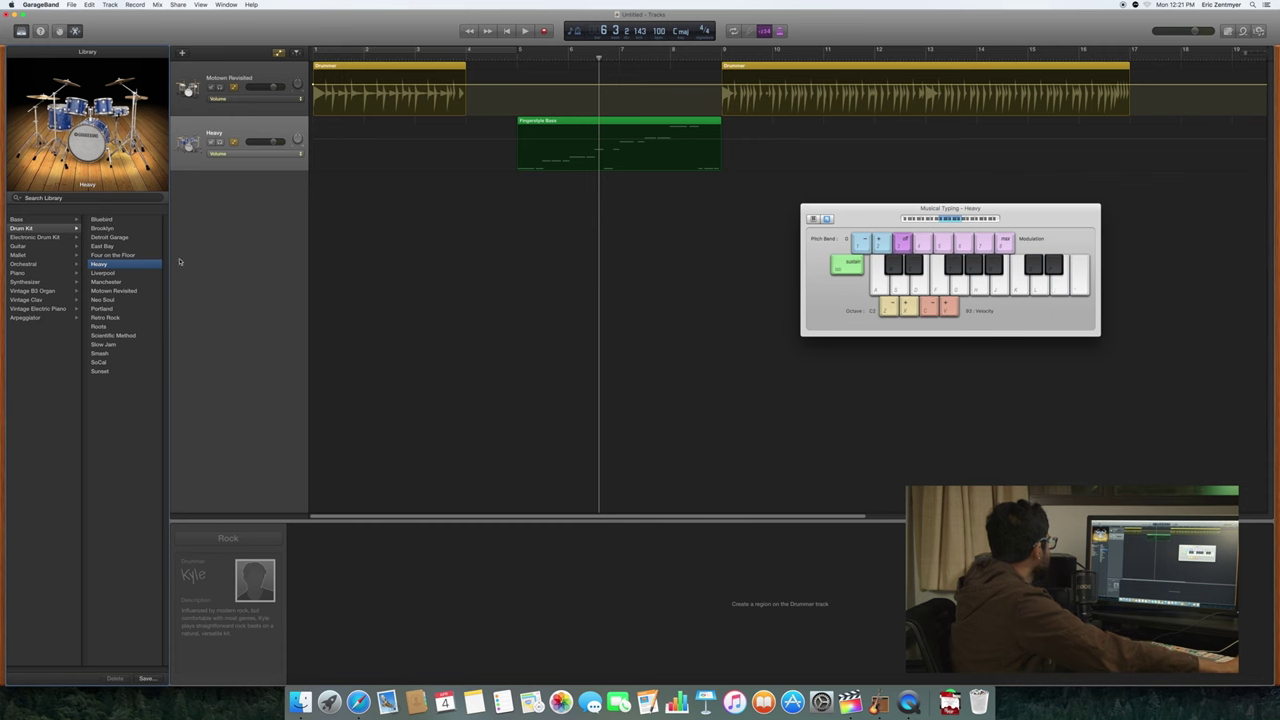
{"action": "left_click", "coordinate": [108, 274]}
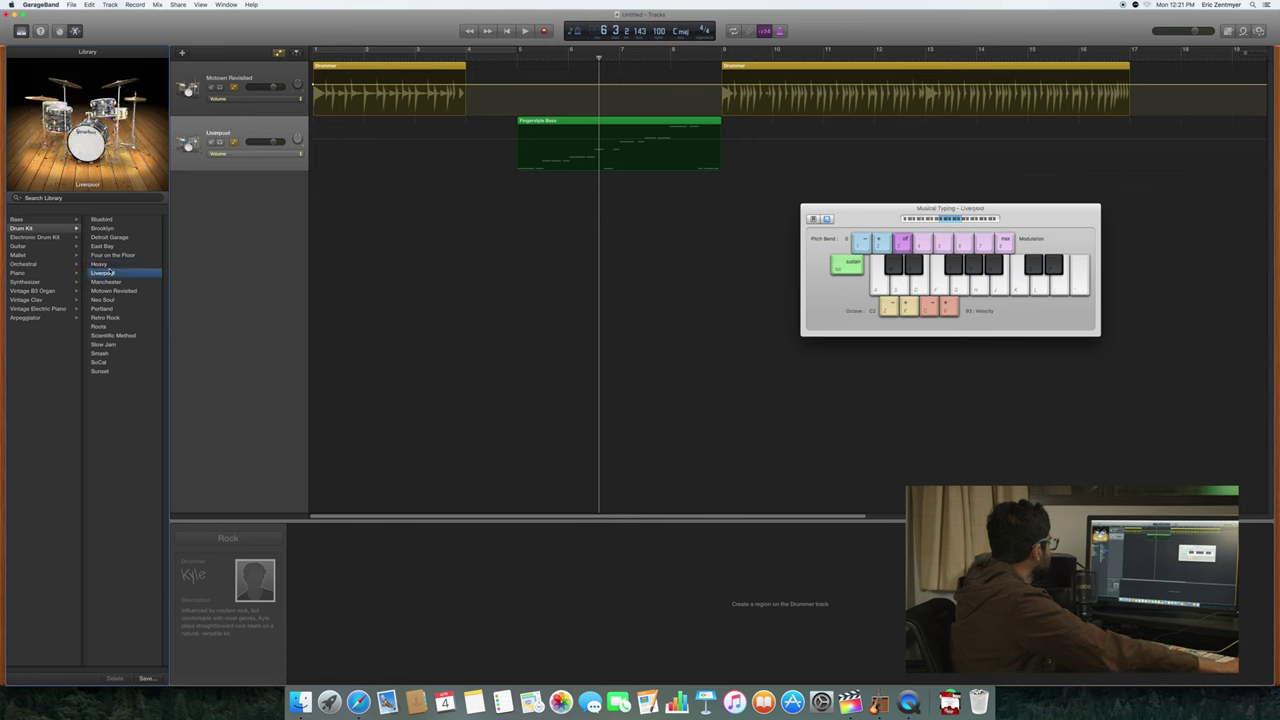
{"action": "left_click", "coordinate": [108, 265]}
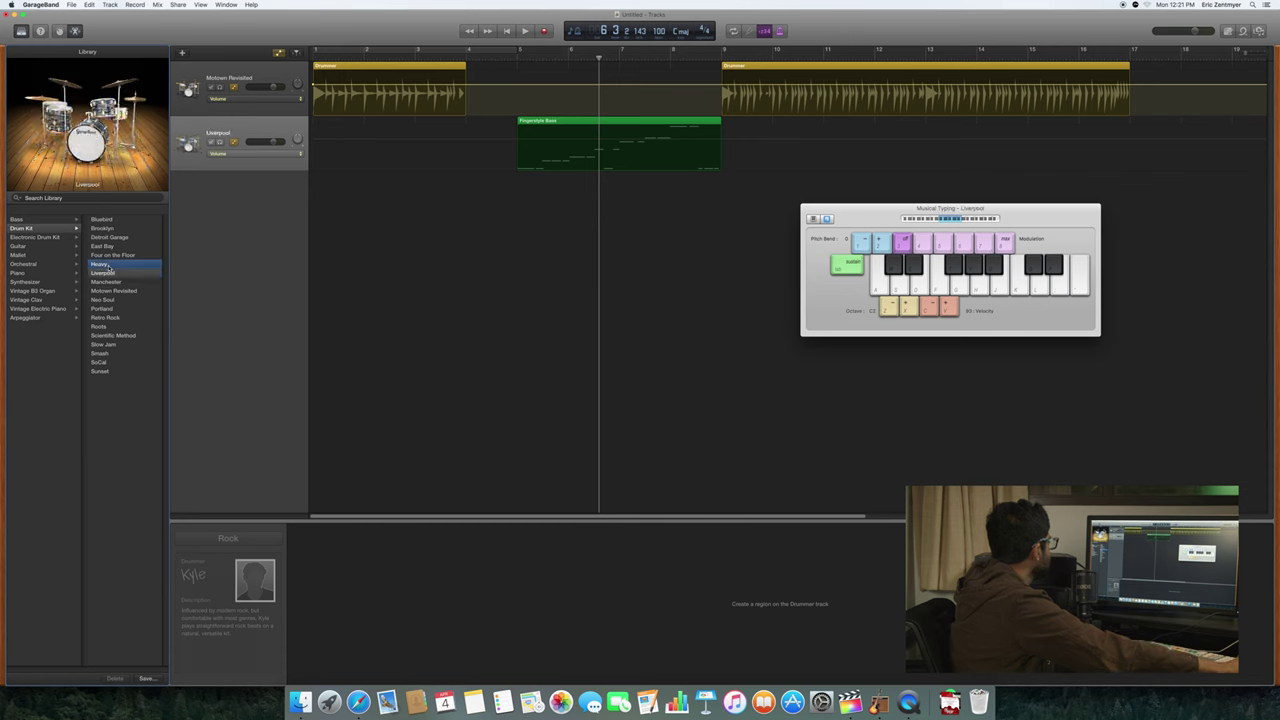
Step: Try the Big Room electronic drum kit on the second track and undo that sound change
{"action": "left_click", "coordinate": [46, 237]}
{"action": "left_click", "coordinate": [104, 237]}
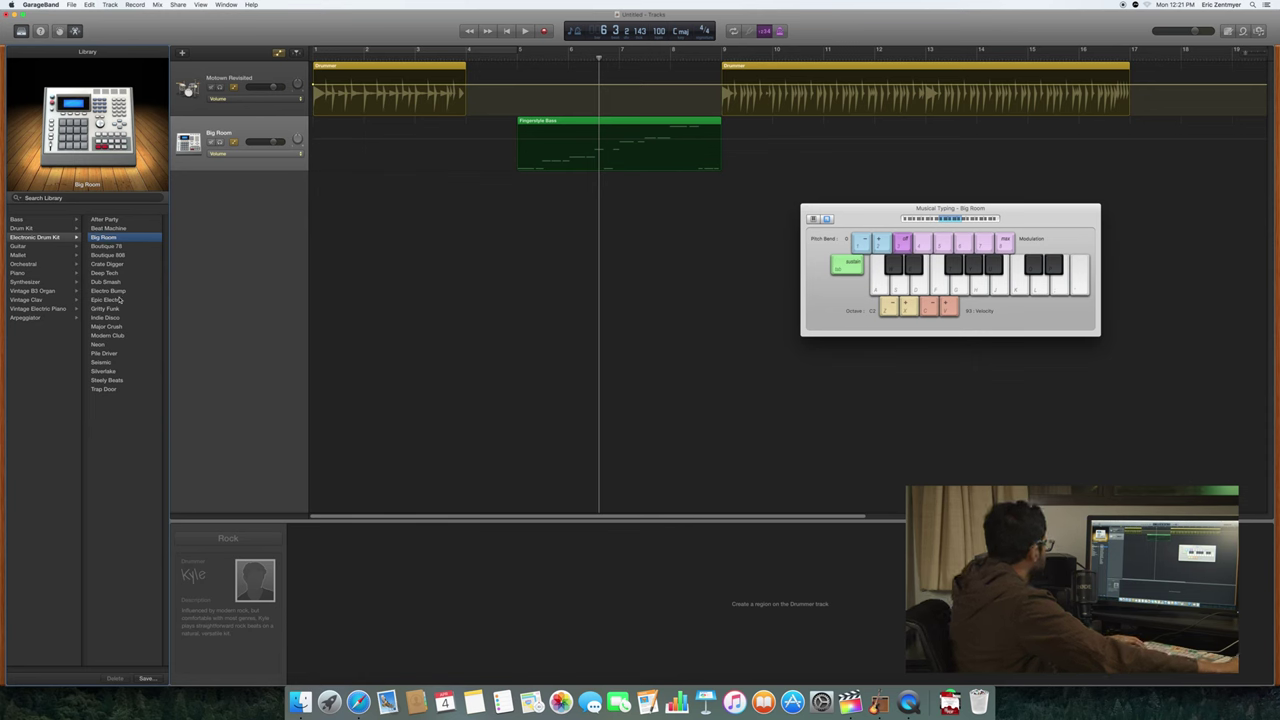
{"action": "key", "text": "super+z"}
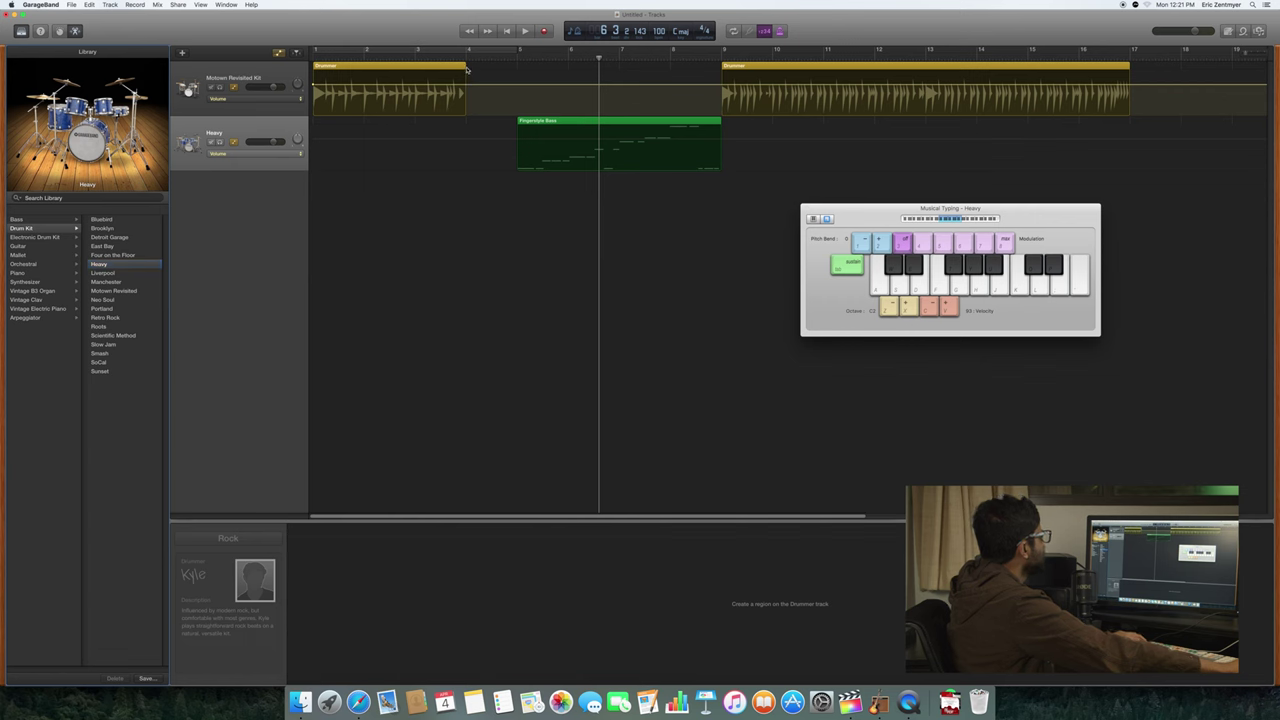
Step: Extend the first Drummer region to bar 5 and play the bass line's notes through the Heavy drum kit
{"action": "left_click_drag", "start_coordinate": [464, 68], "coordinate": [516, 75]}
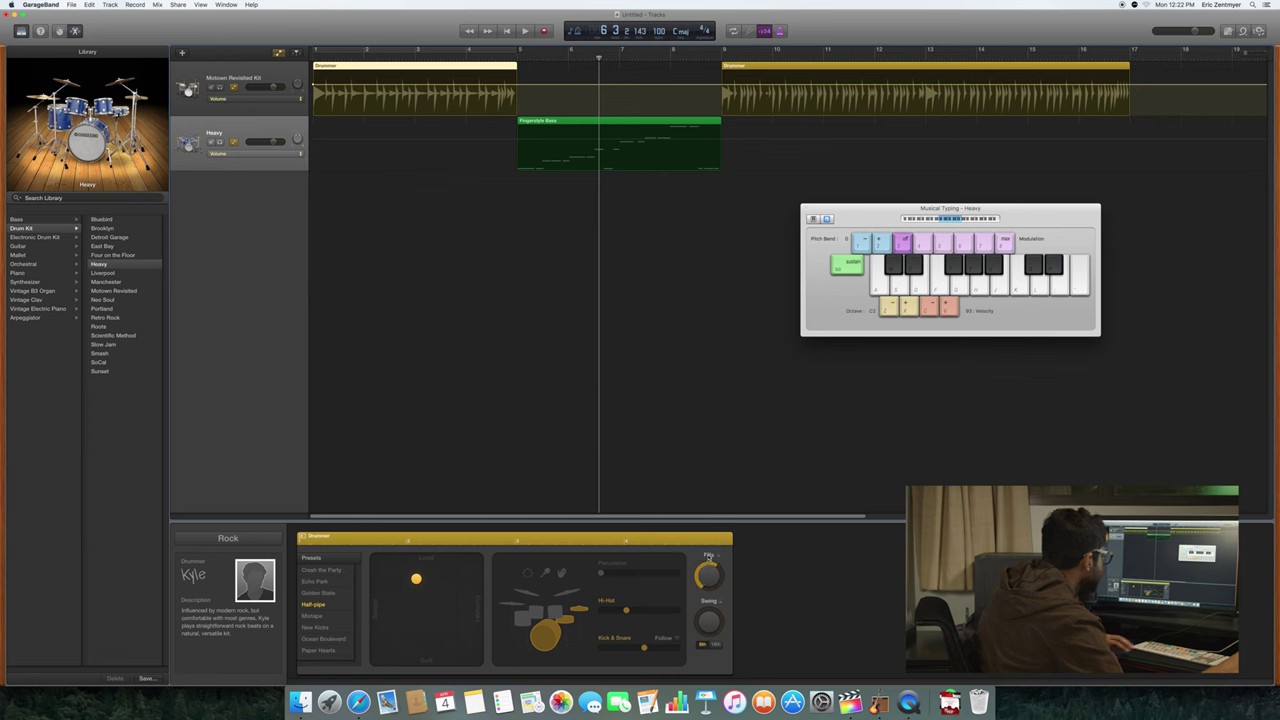
{"action": "key", "text": "space"}
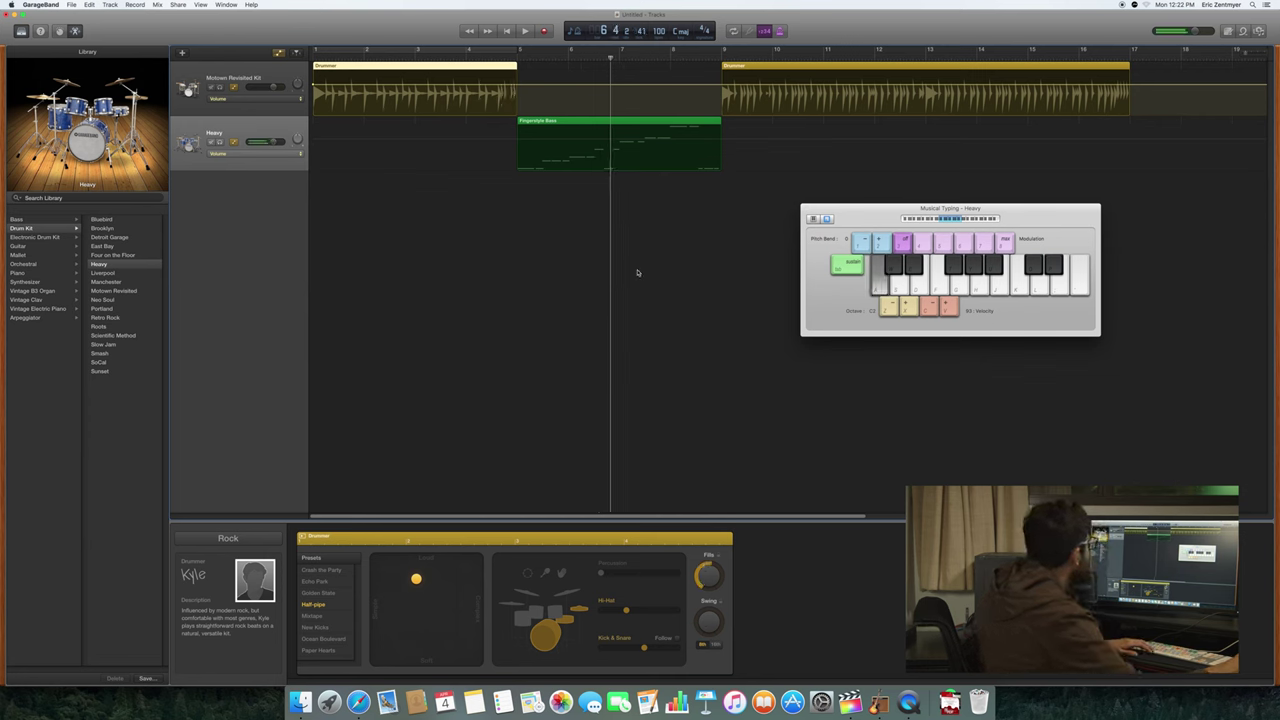
{"action": "left_click", "coordinate": [586, 67]}
{"action": "left_click_drag", "start_coordinate": [609, 66], "coordinate": [501, 79]}
{"action": "key", "text": "space"}
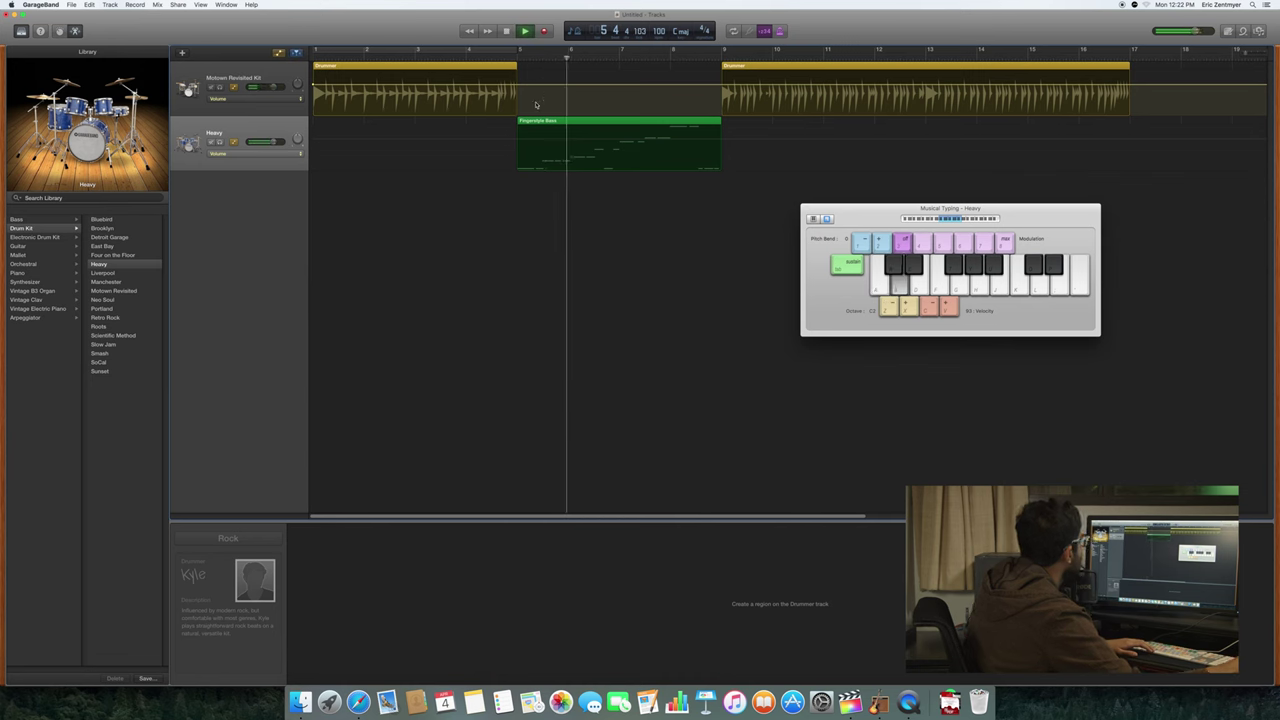
{"action": "key", "text": "space"}
Step: Undo the Drummer region extension and the drum kit changes until the second track uses Fingerstyle Bass again
{"action": "left_click", "coordinate": [530, 122]}
{"action": "key", "text": "super+z"}
{"action": "key", "text": "super+z"}
{"action": "key", "text": "super+z"}
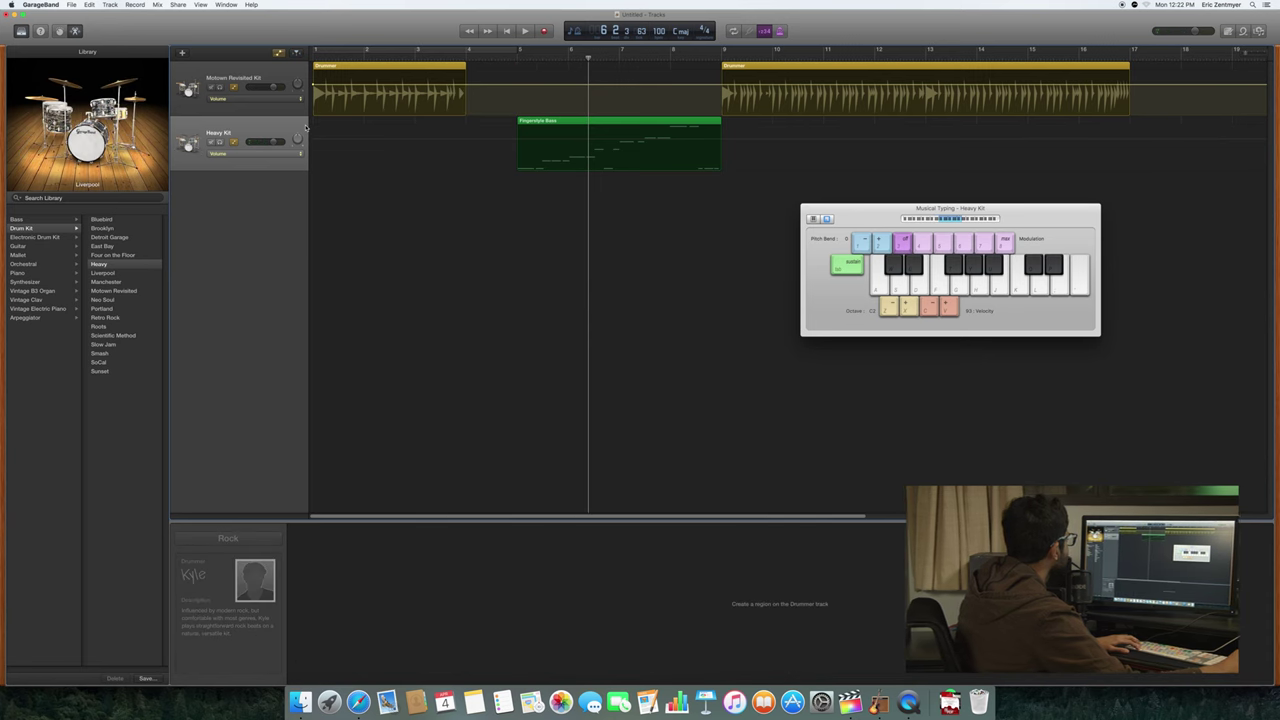
{"action": "key", "text": "super+z"}
{"action": "key", "text": "super+z"}
{"action": "key", "text": "super+z"}
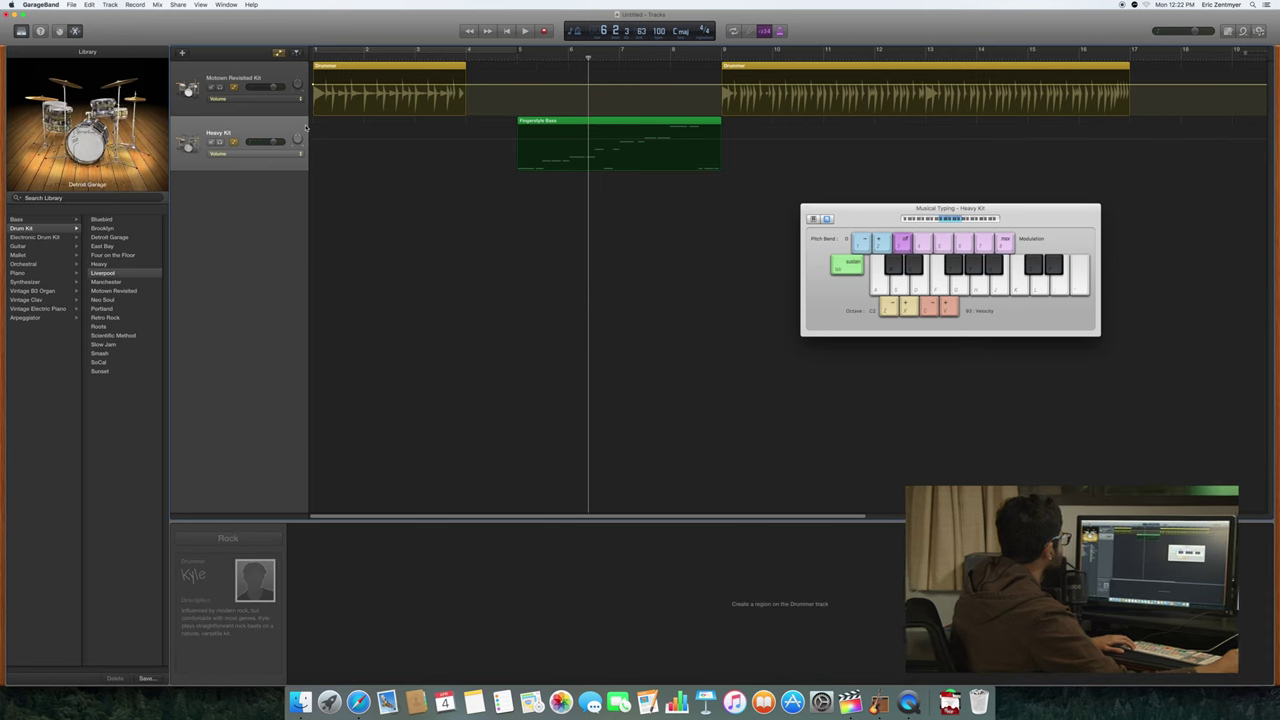
{"action": "key", "text": "super+z"}
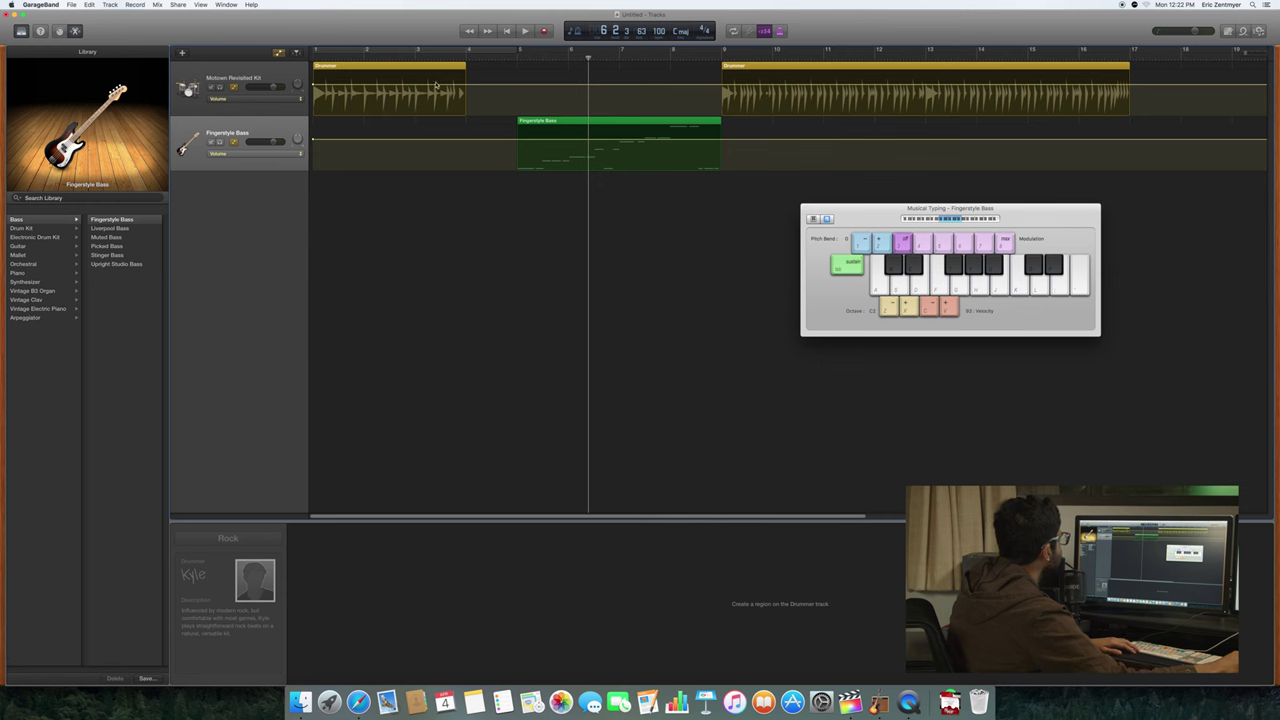
Step: Select the first Drummer region, try different Fills amounts and play the region from bar 1
{"action": "left_click", "coordinate": [452, 103]}
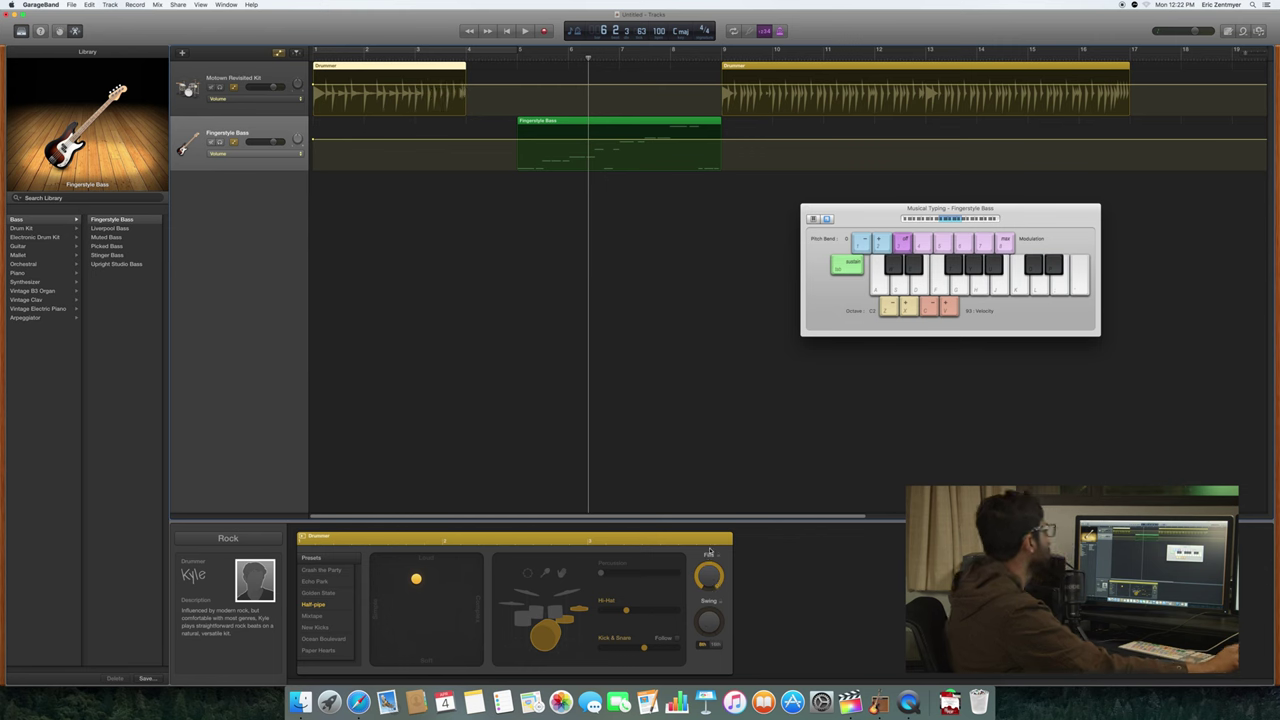
{"action": "left_click_drag", "start_coordinate": [589, 58], "coordinate": [380, 59]}
{"action": "key", "text": "Return"}
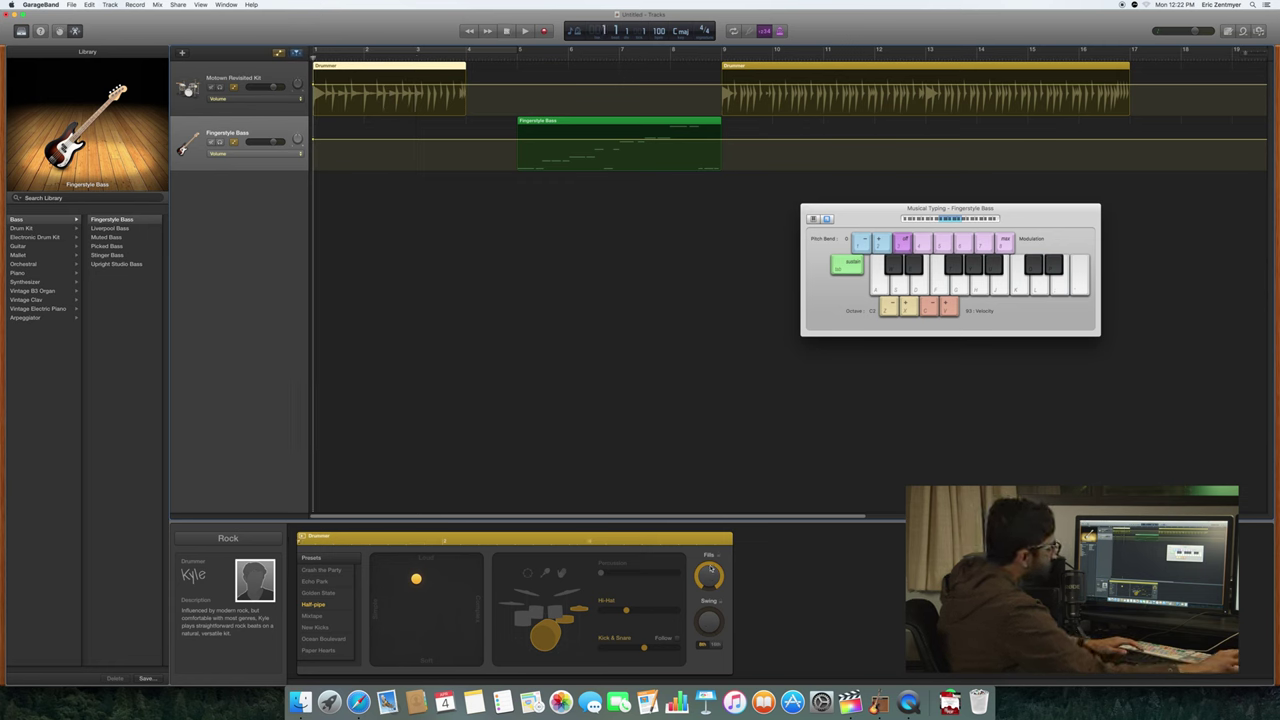
{"action": "key", "text": "space"}
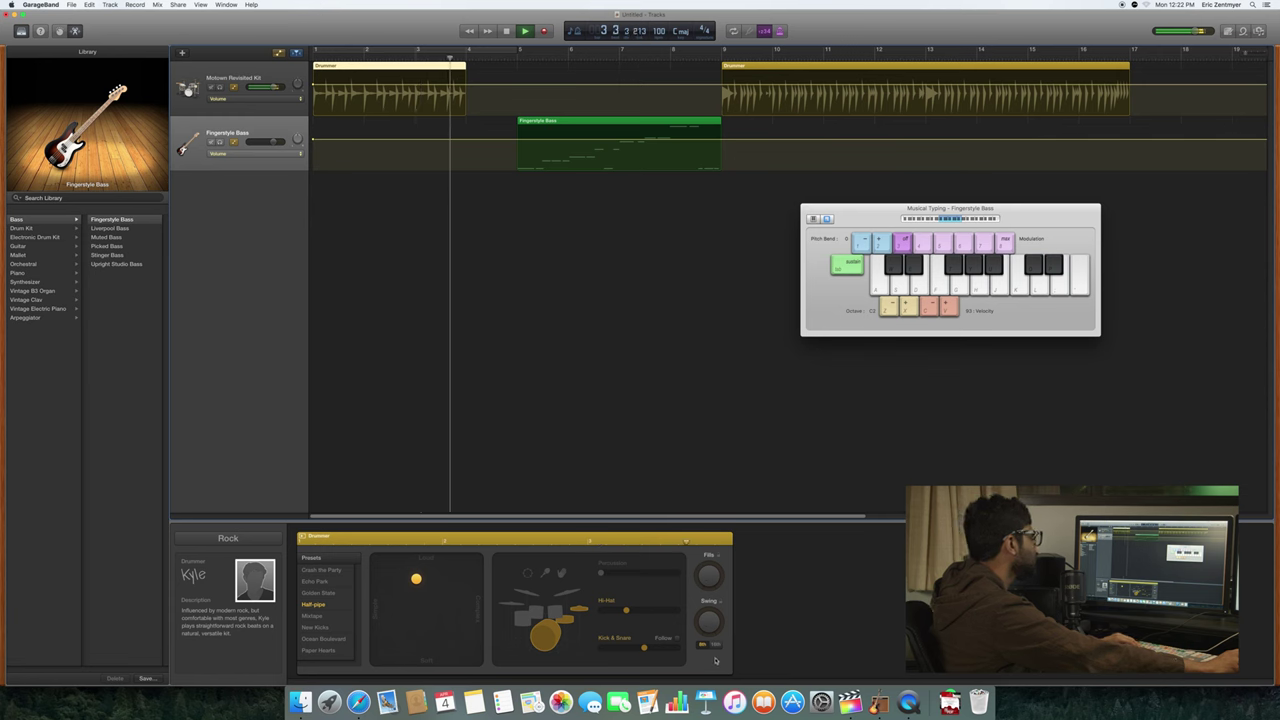
{"action": "key", "text": "space"}
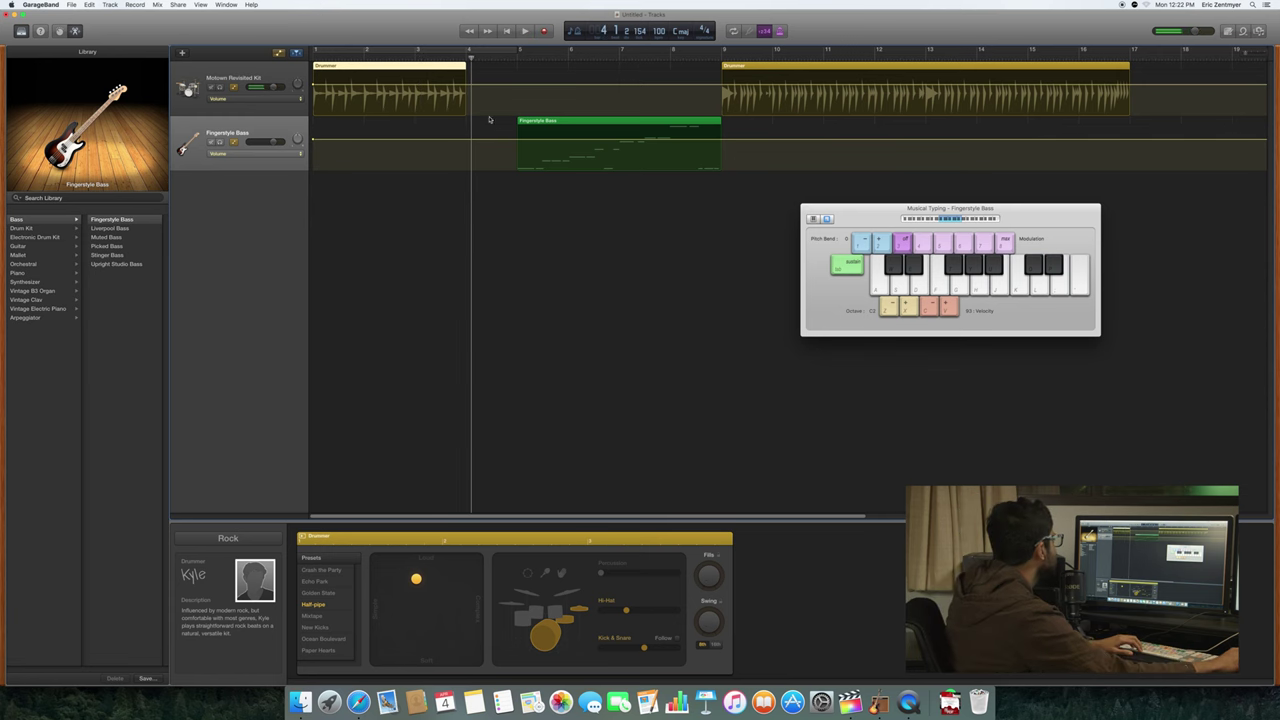
Step: Extend the first Drummer region to end at bar 5 and play from bar 1 into the bass entry
{"action": "left_click_drag", "start_coordinate": [503, 67], "coordinate": [517, 67]}
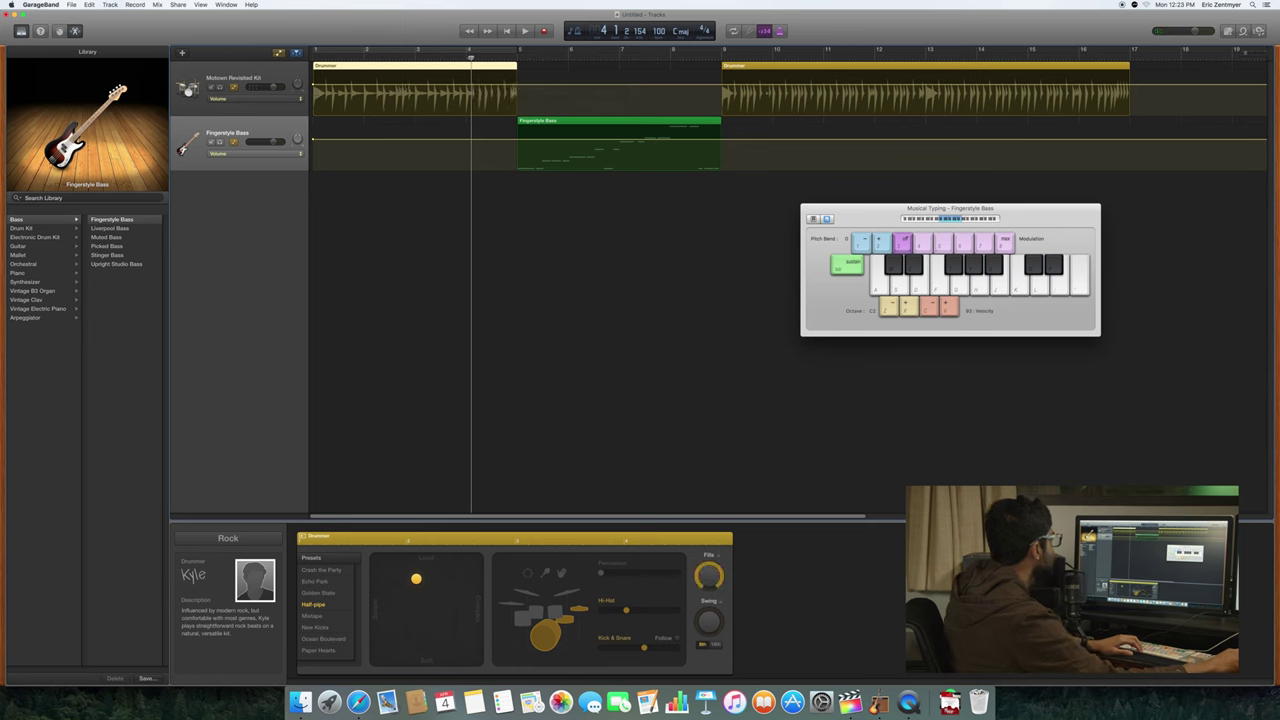
{"action": "key", "text": "Return"}
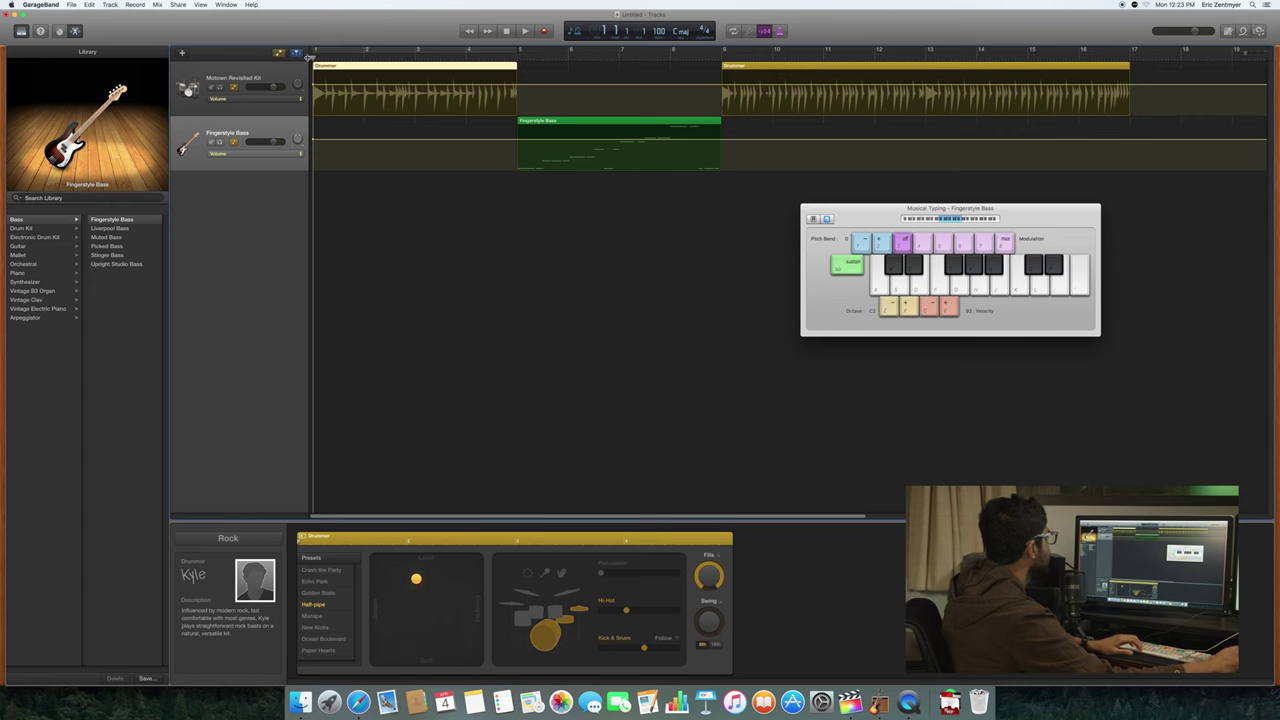
{"action": "key", "text": "space"}
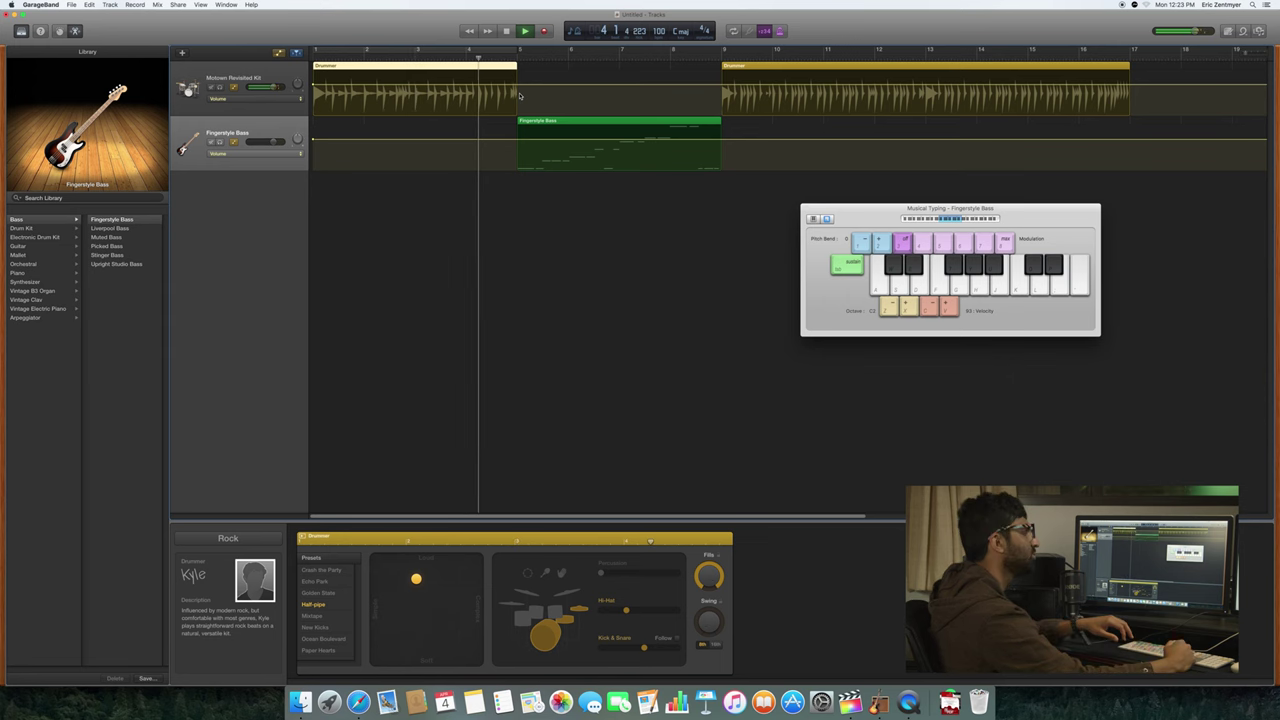
{"action": "key", "text": "a"}
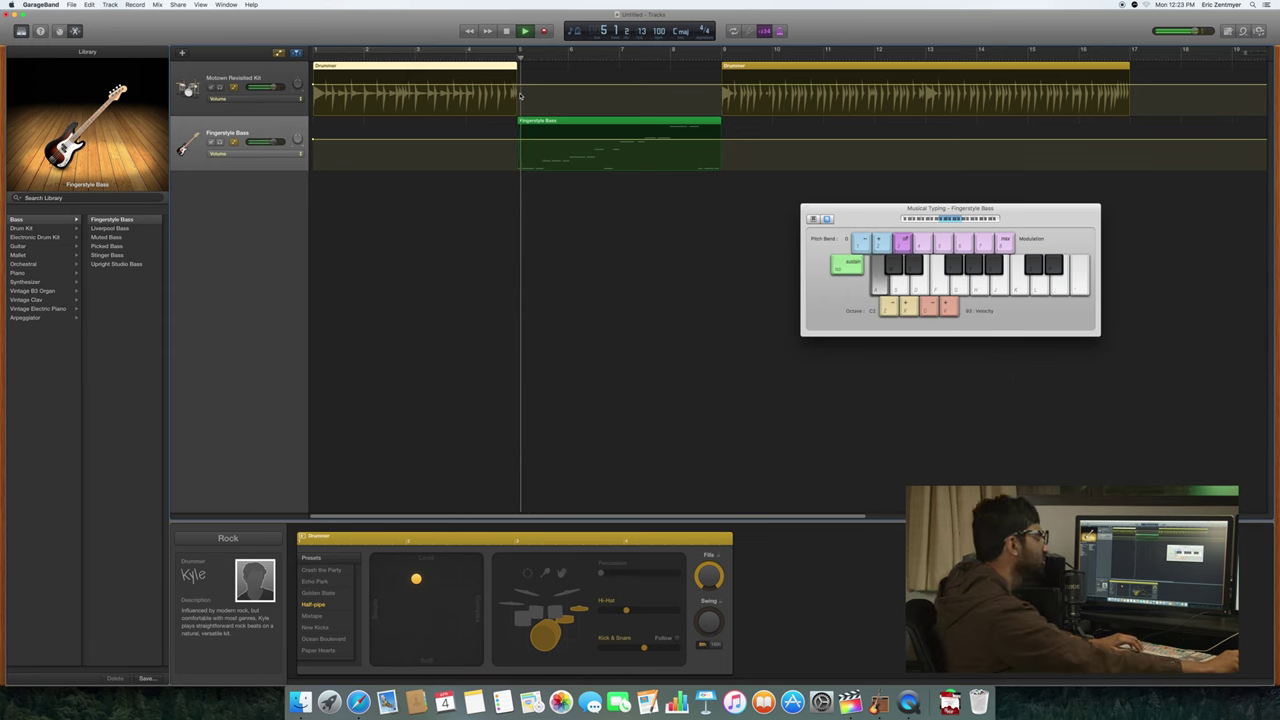
{"action": "key", "text": "space"}
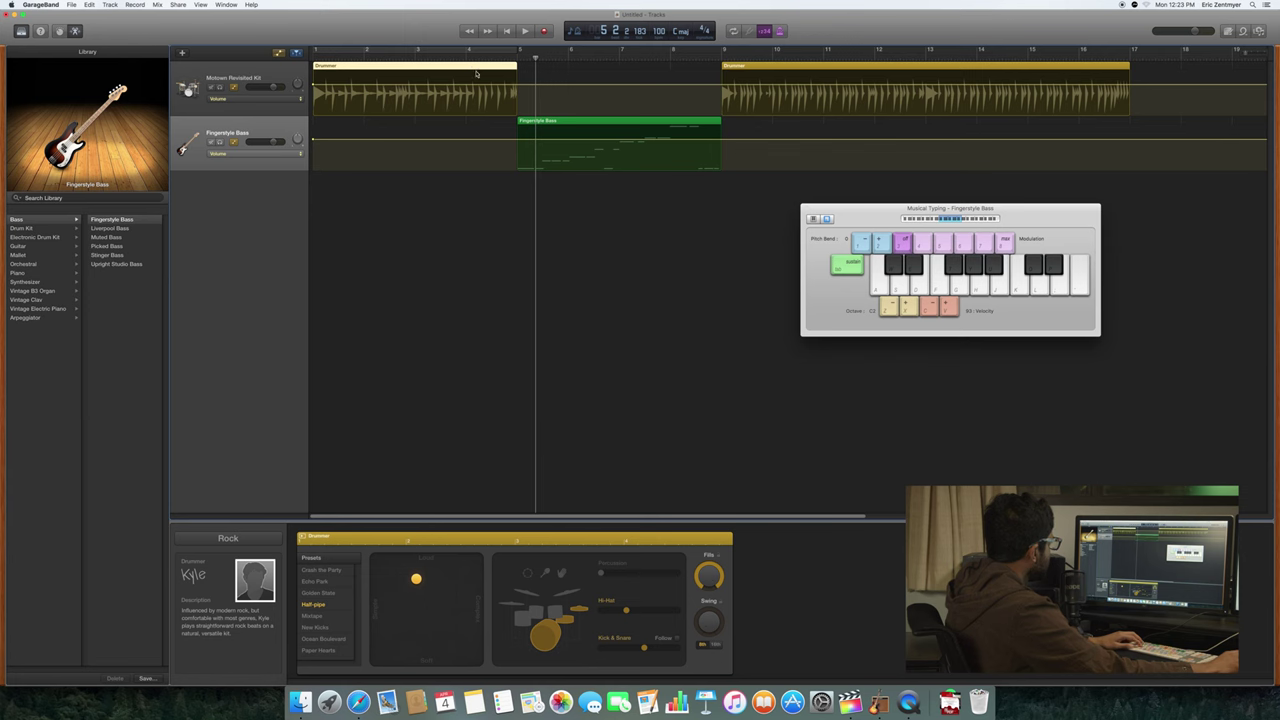
Step: Try duplicating with the first Drummer region selected, and undo the added bass track
{"action": "key", "text": "super+d"}
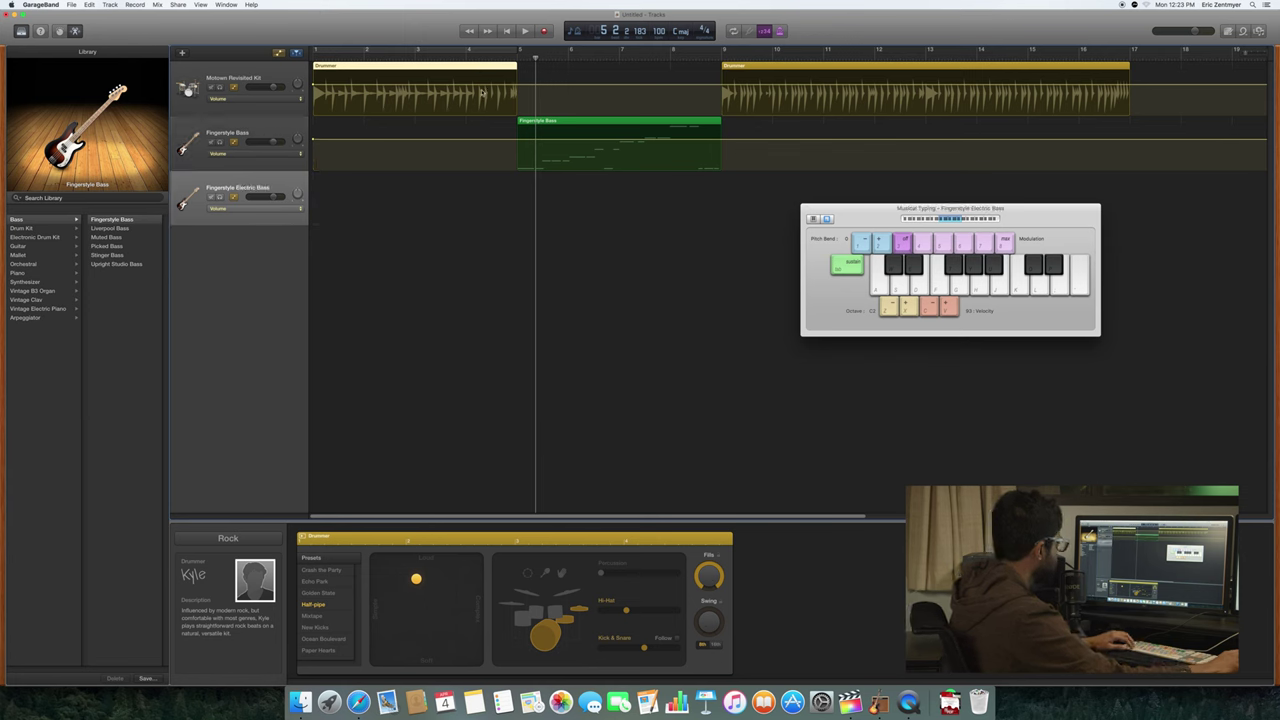
{"action": "key", "text": "super+z"}
{"action": "mouse_move", "coordinate": [481, 77]}
{"action": "left_mouse_down"}
{"action": "mouse_move", "coordinate": [660, 63]}
{"action": "mouse_move", "coordinate": [470, 80]}
{"action": "mouse_move", "coordinate": [481, 77]}
{"action": "left_mouse_up"}
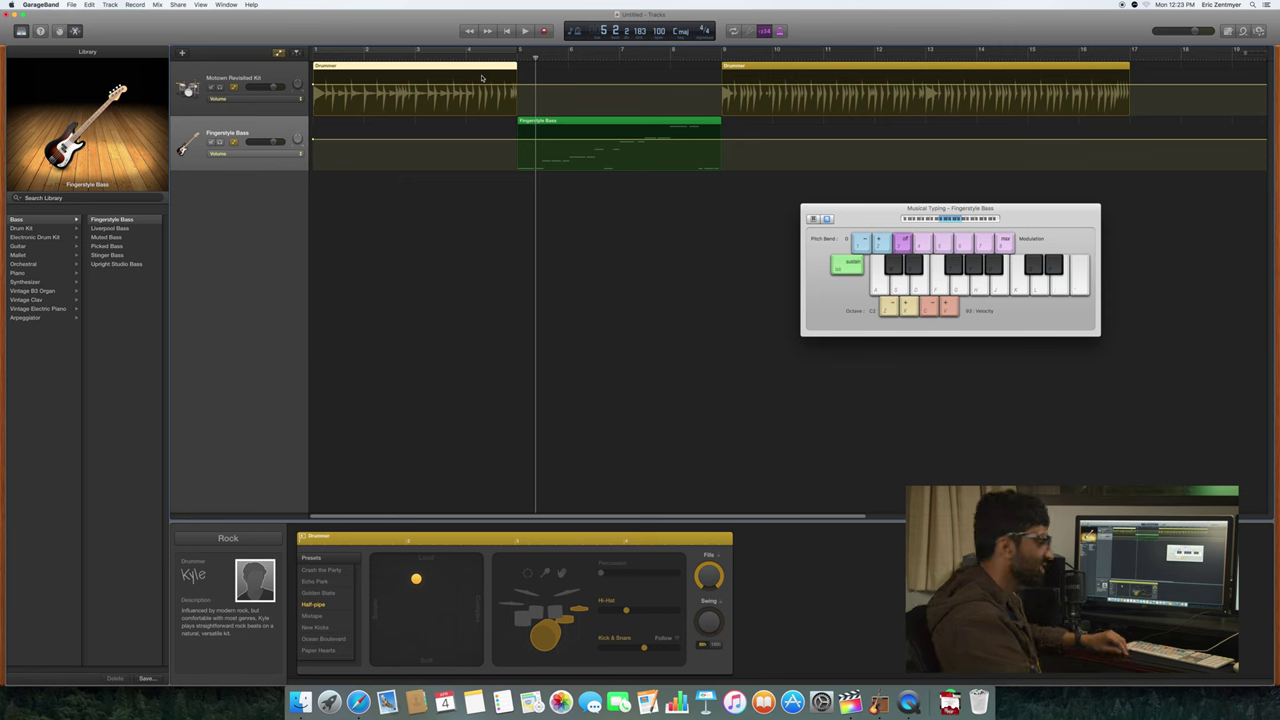
Step: Place the playhead at bar 5 and paste the copied Drummer region there on the Fingerstyle Bass track
{"action": "left_click", "coordinate": [532, 67]}
{"action": "left_click_drag", "start_coordinate": [535, 63], "coordinate": [517, 63]}
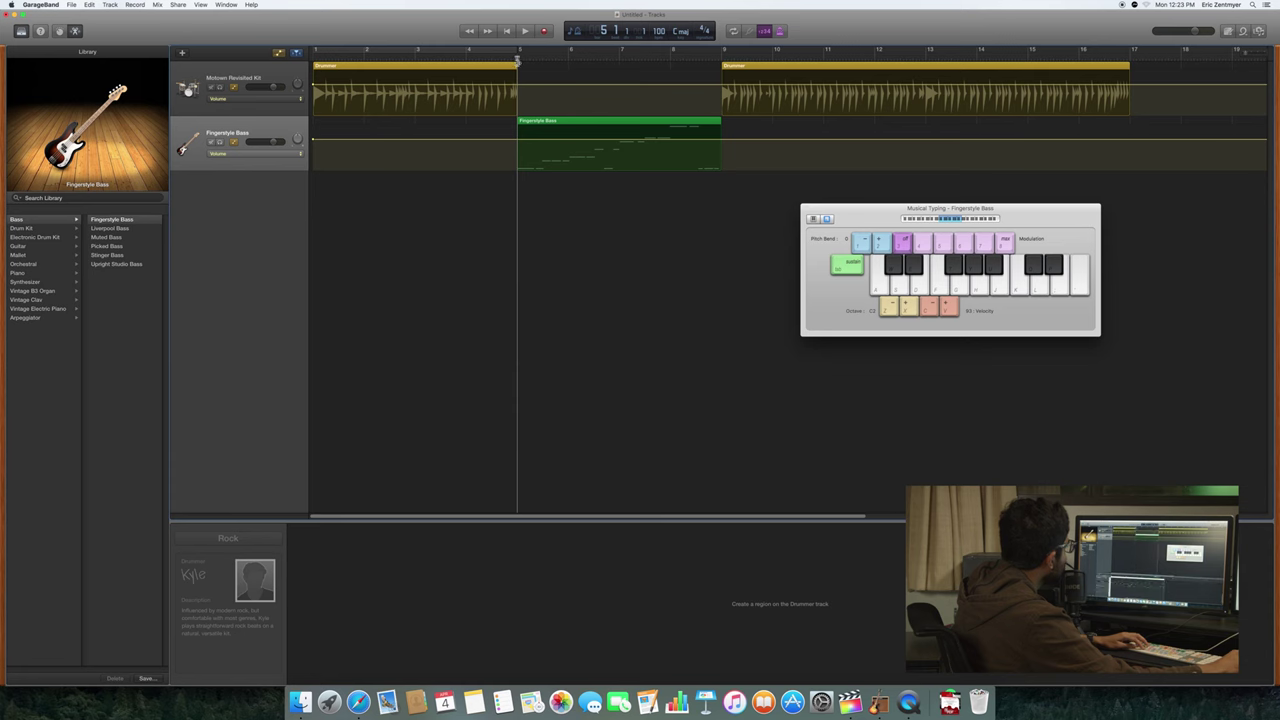
{"action": "key", "text": "super+v"}
Step: Copy the first Drummer region, try pasting it at bar 9 on the Fingerstyle Bass track, and undo the paste
{"action": "left_click", "coordinate": [486, 68]}
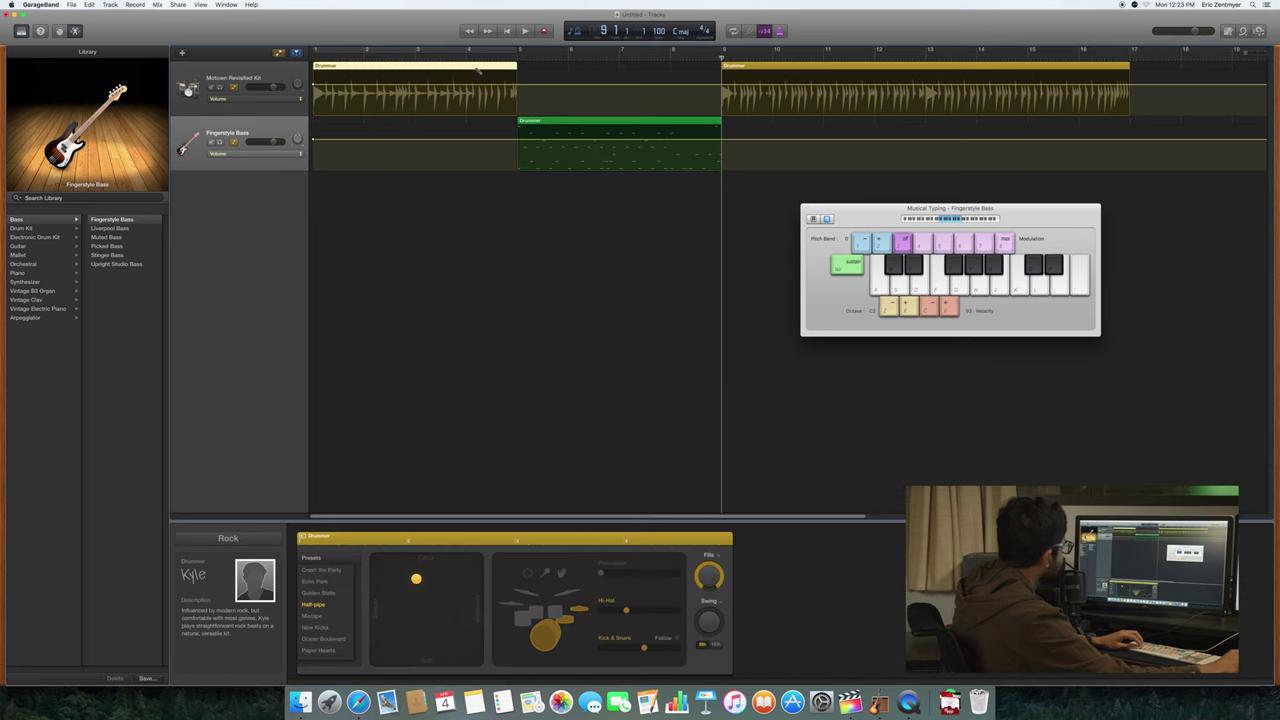
{"action": "left_click_drag", "start_coordinate": [558, 70], "coordinate": [482, 80]}
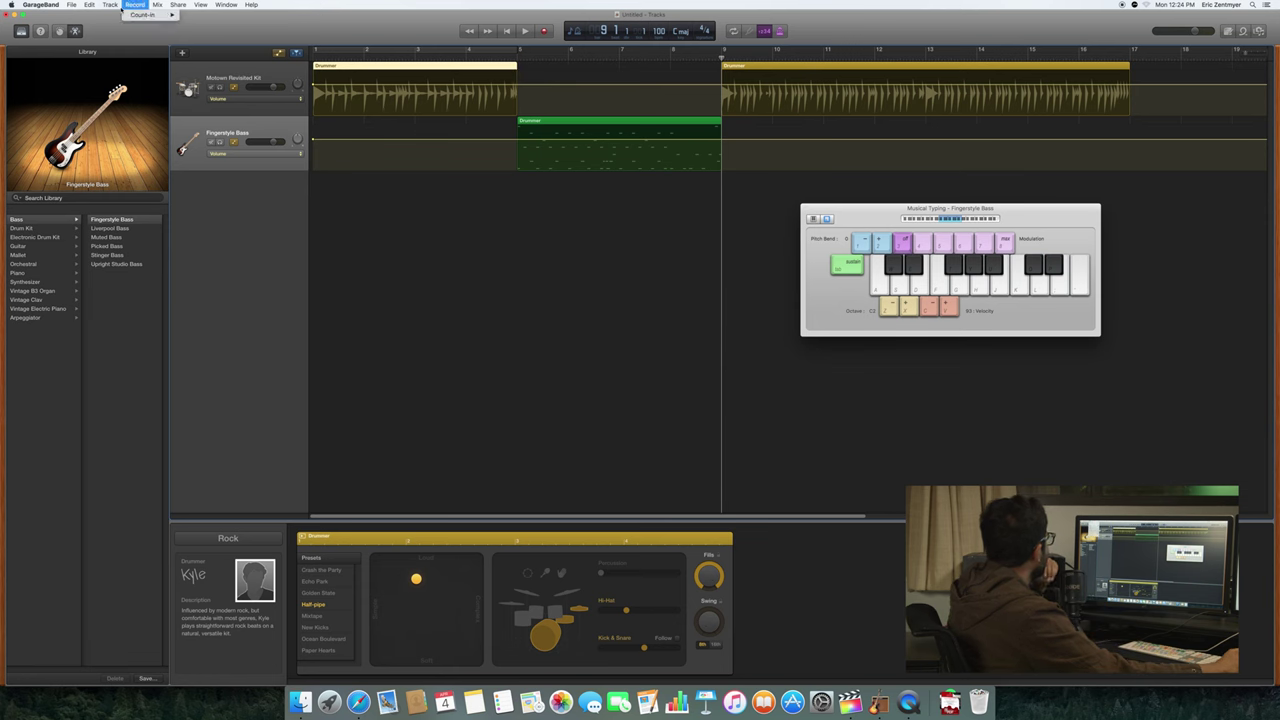
{"action": "left_click", "coordinate": [89, 5]}
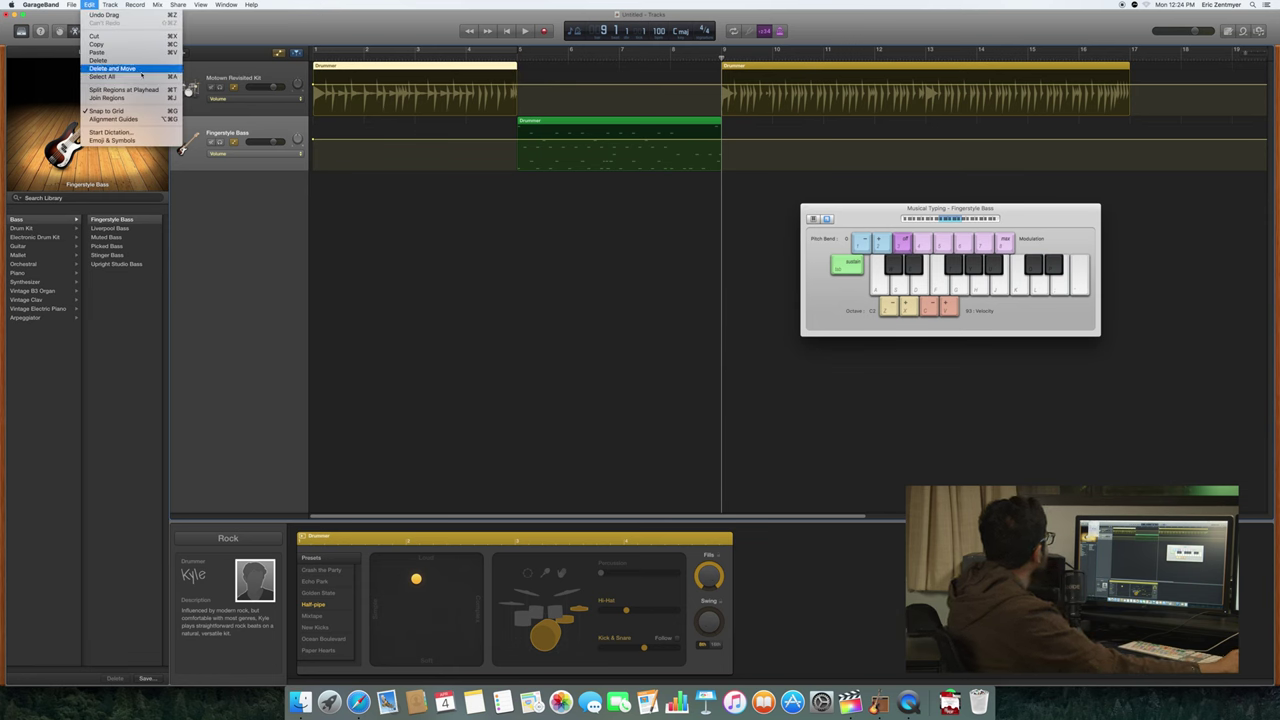
{"action": "left_click", "coordinate": [357, 67]}
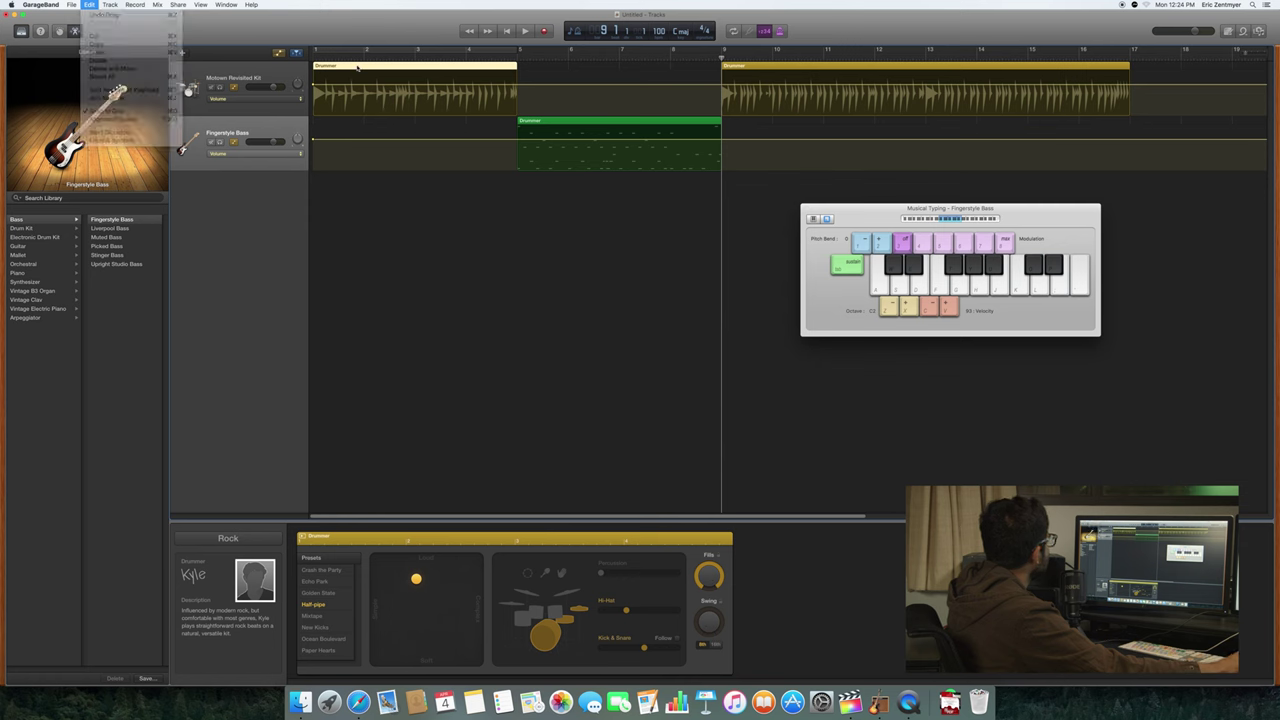
{"action": "right_click", "coordinate": [358, 69]}
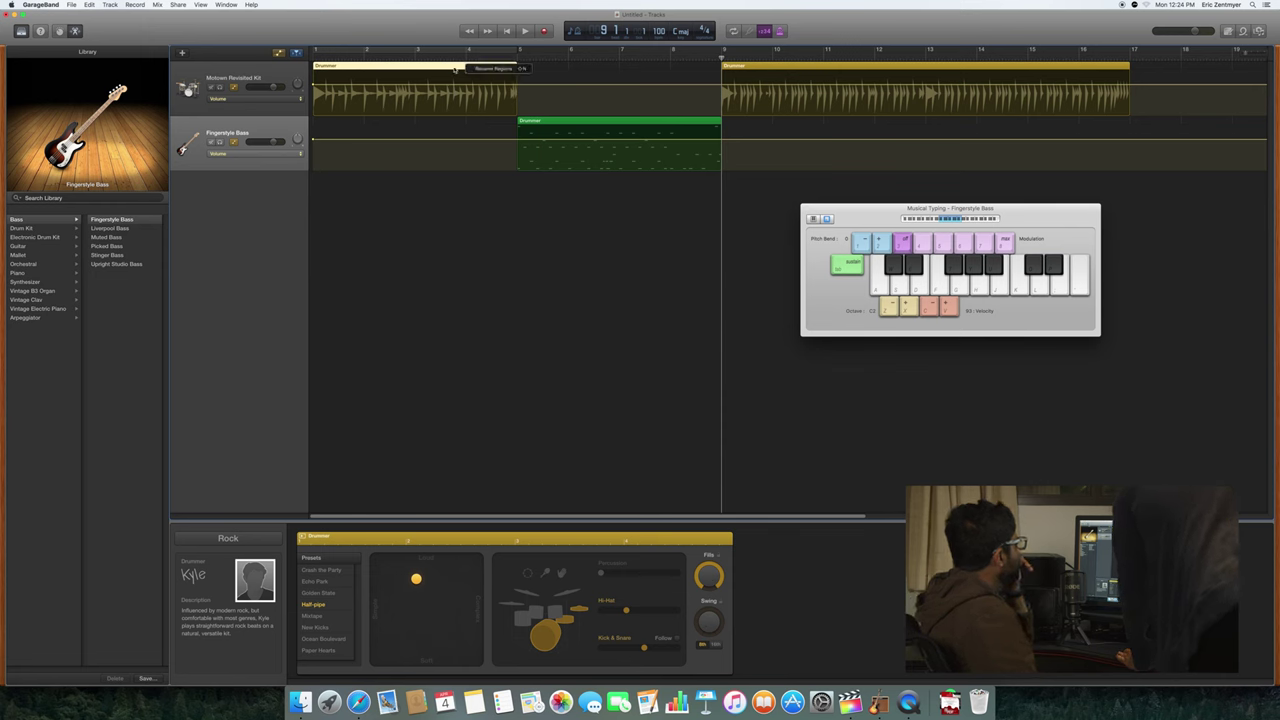
{"action": "left_click", "coordinate": [449, 72]}
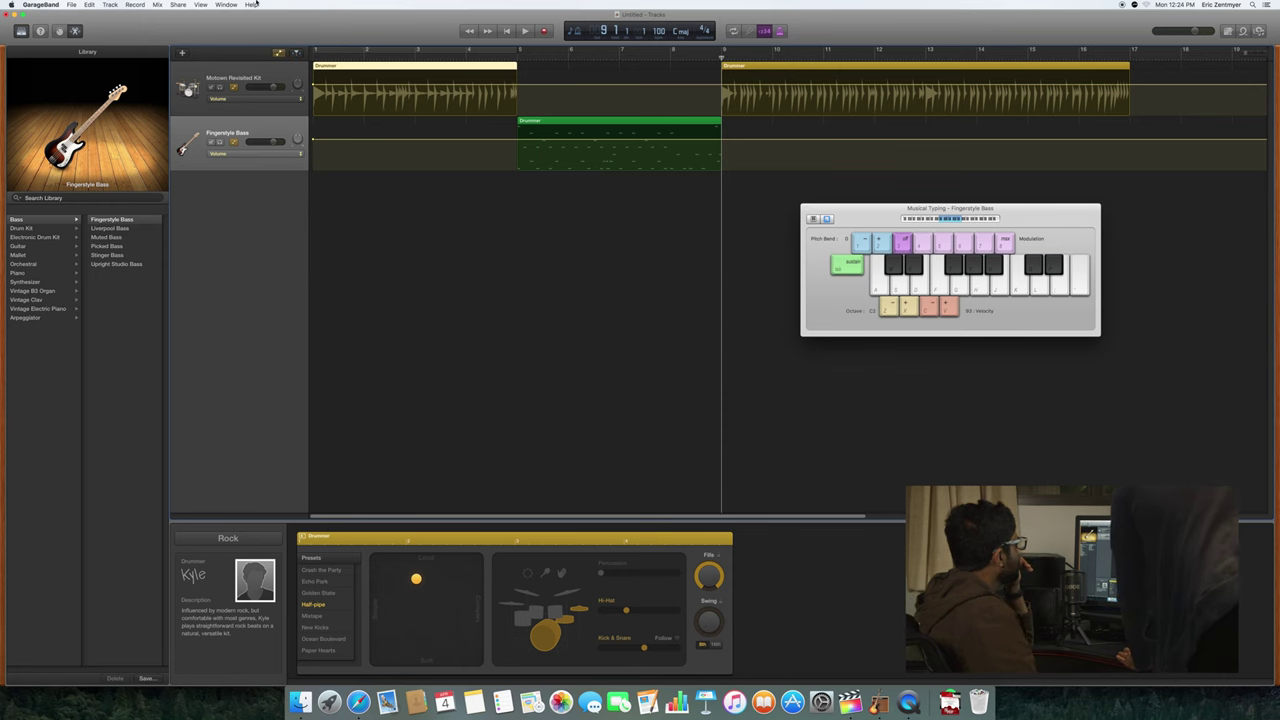
{"action": "left_click", "coordinate": [91, 5]}
{"action": "left_click", "coordinate": [104, 44]}
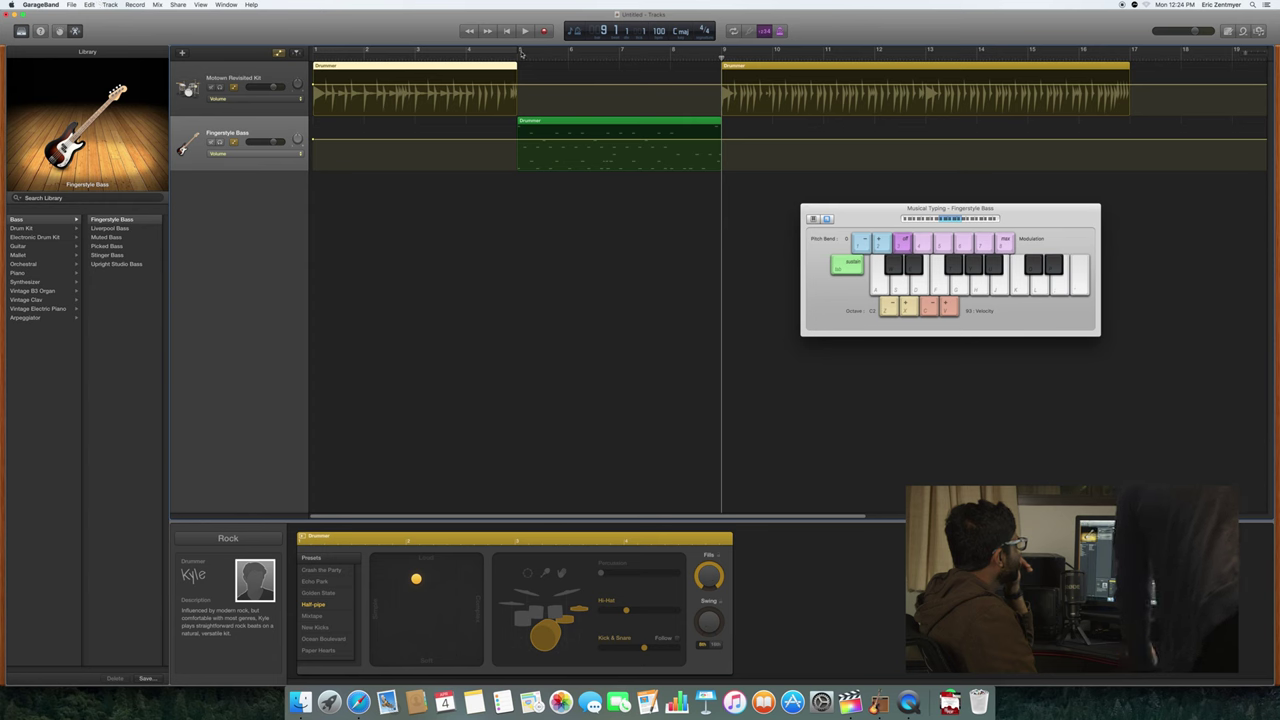
{"action": "key", "text": "c"}
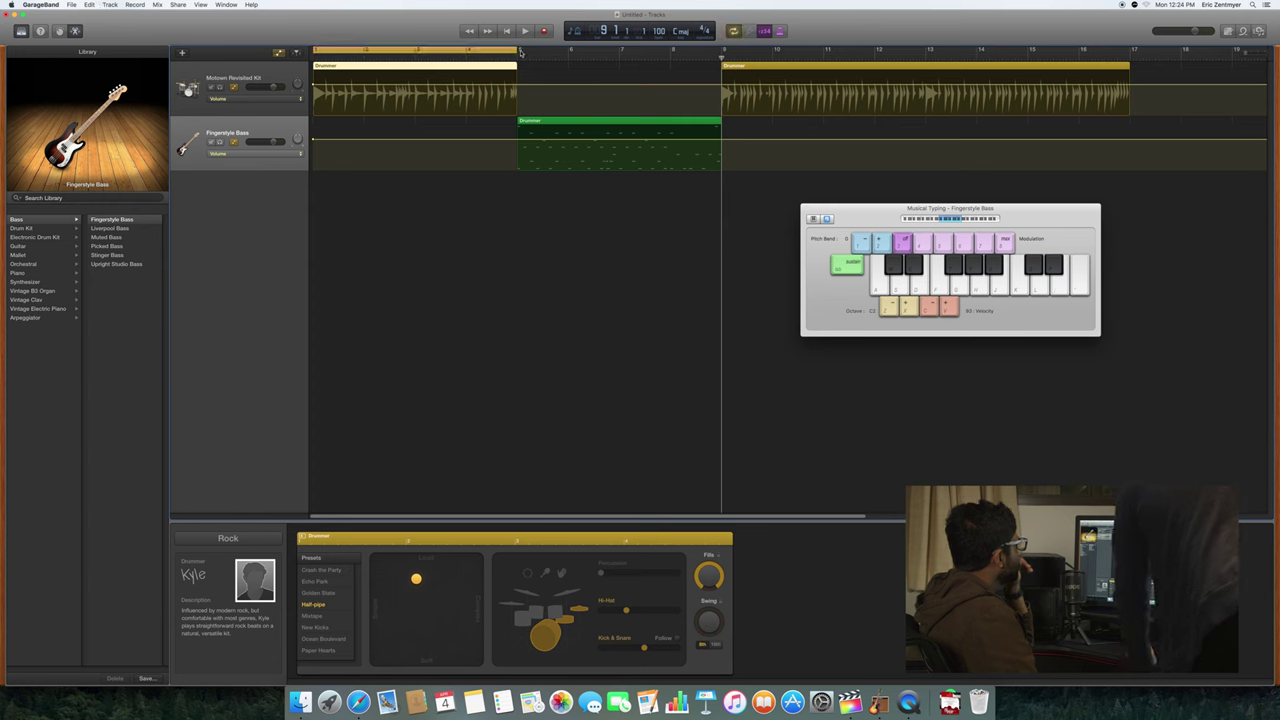
{"action": "key", "text": "super+v"}
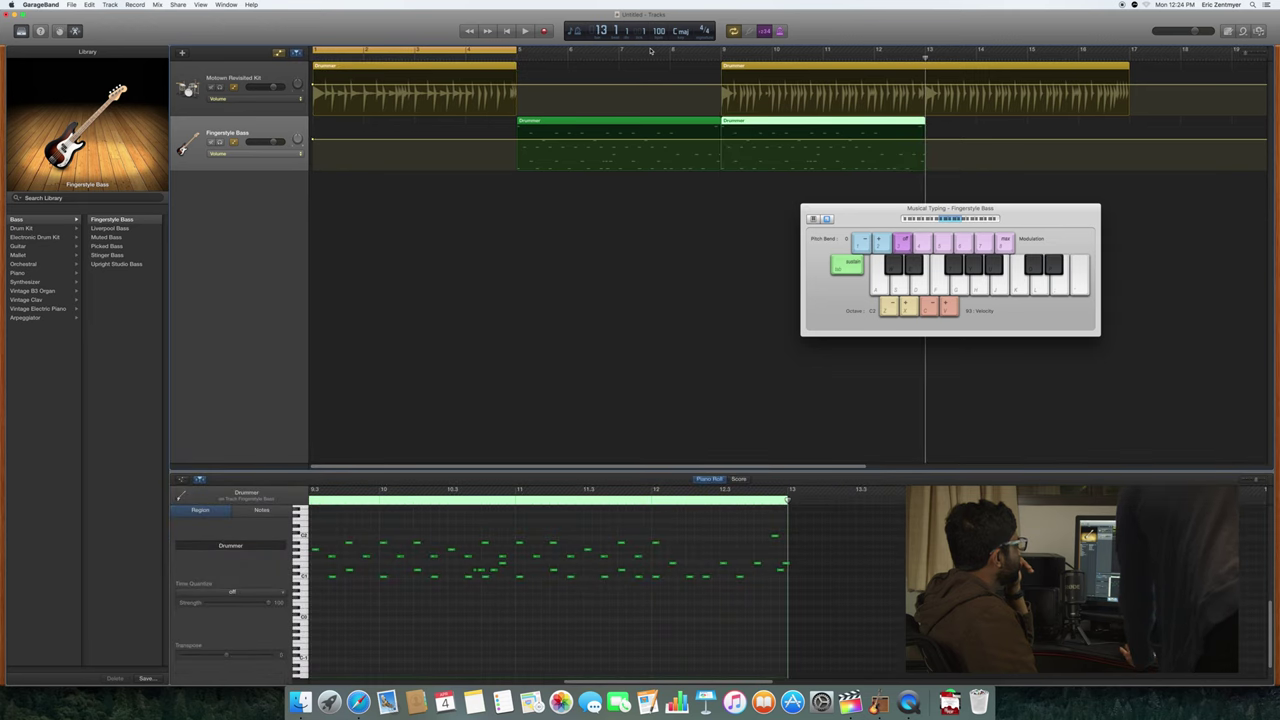
{"action": "key", "text": "super+z"}
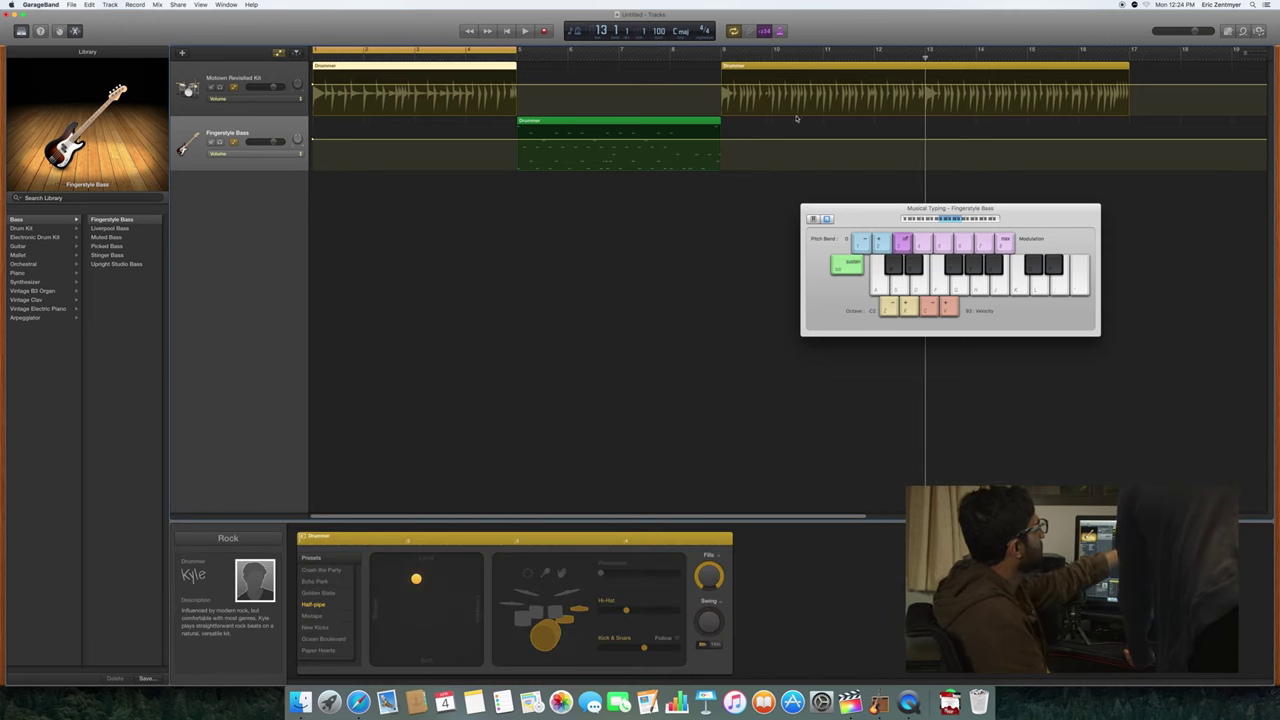
Step: Paste the copied Drummer region repeatedly from bar 13 on the Motown Revisited Kit track and undo the last three pastes
{"action": "left_click", "coordinate": [225, 80]}
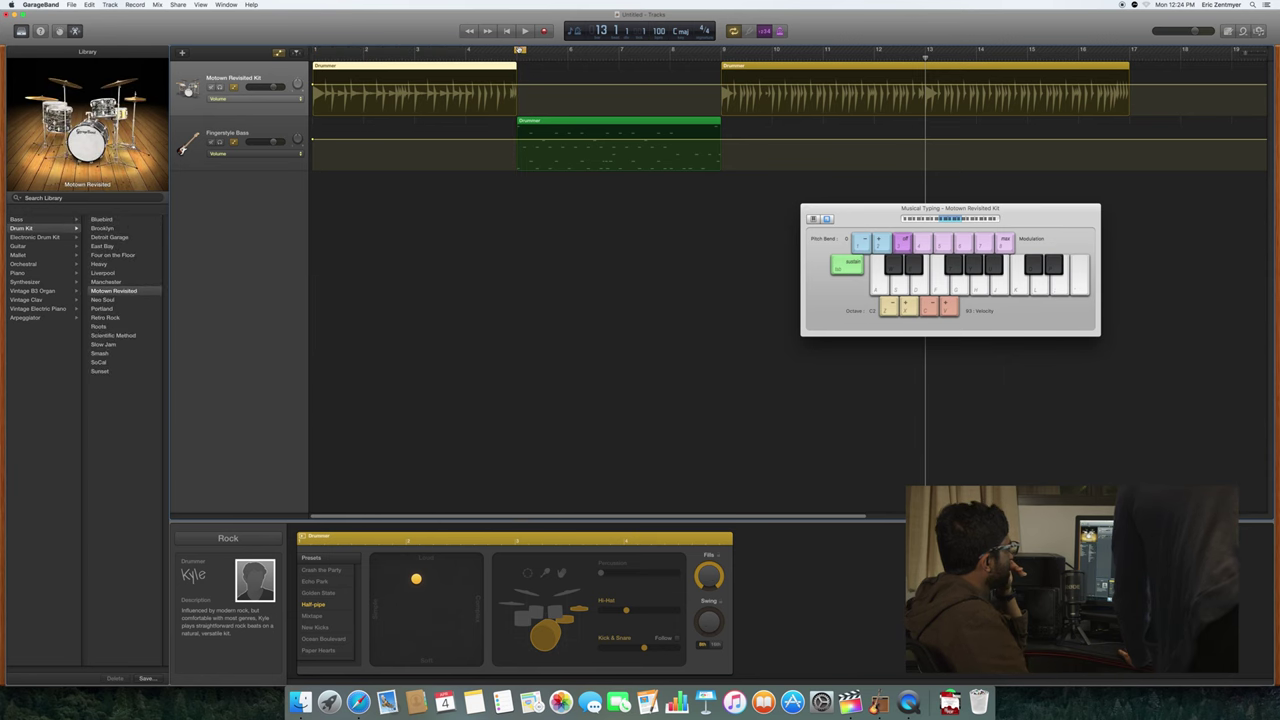
{"action": "key", "text": "super+v"}
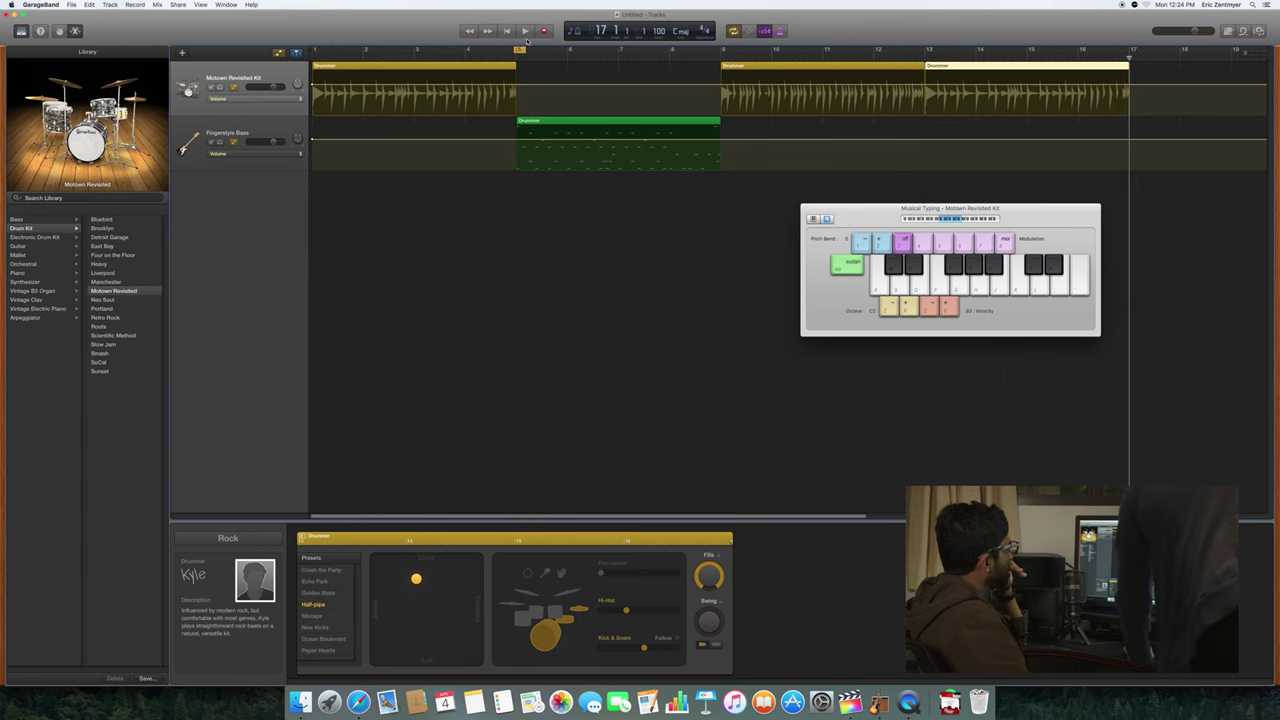
{"action": "key", "text": "super+v"}
{"action": "key", "text": "super+v"}
{"action": "key", "text": "super+v"}
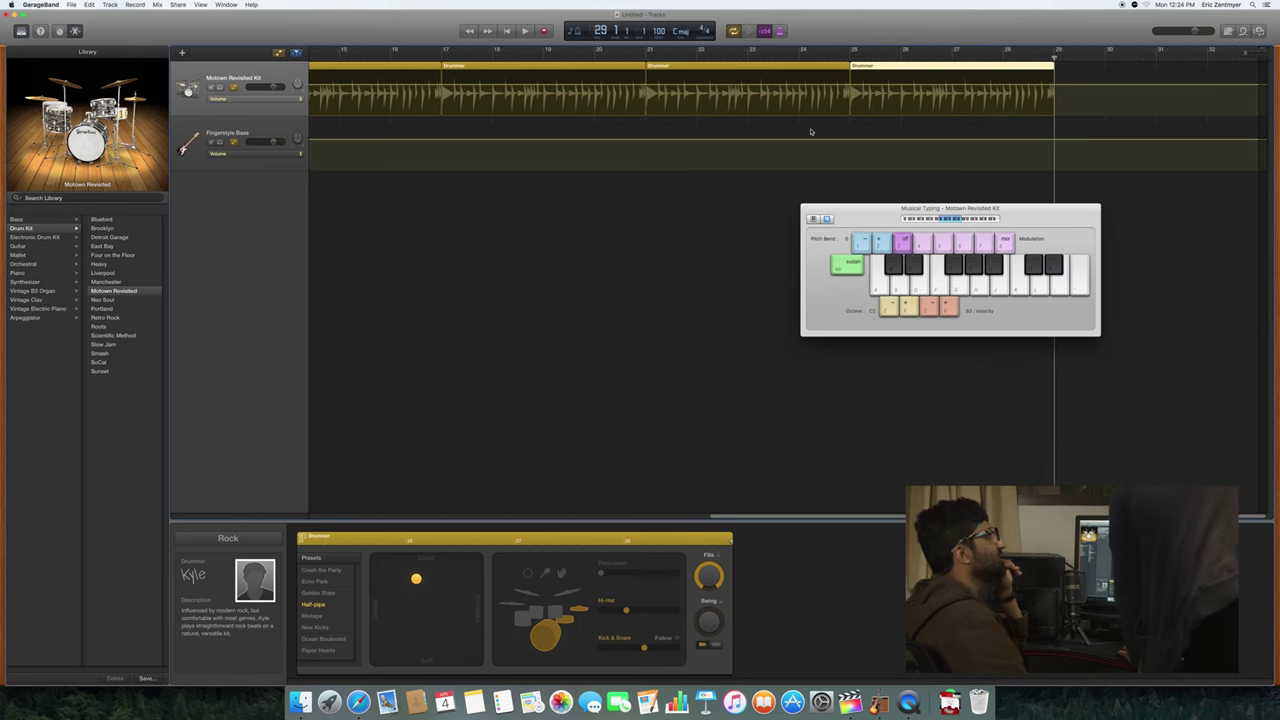
{"action": "key", "text": "super+z"}
{"action": "key", "text": "super+z"}
{"action": "key", "text": "super+z"}
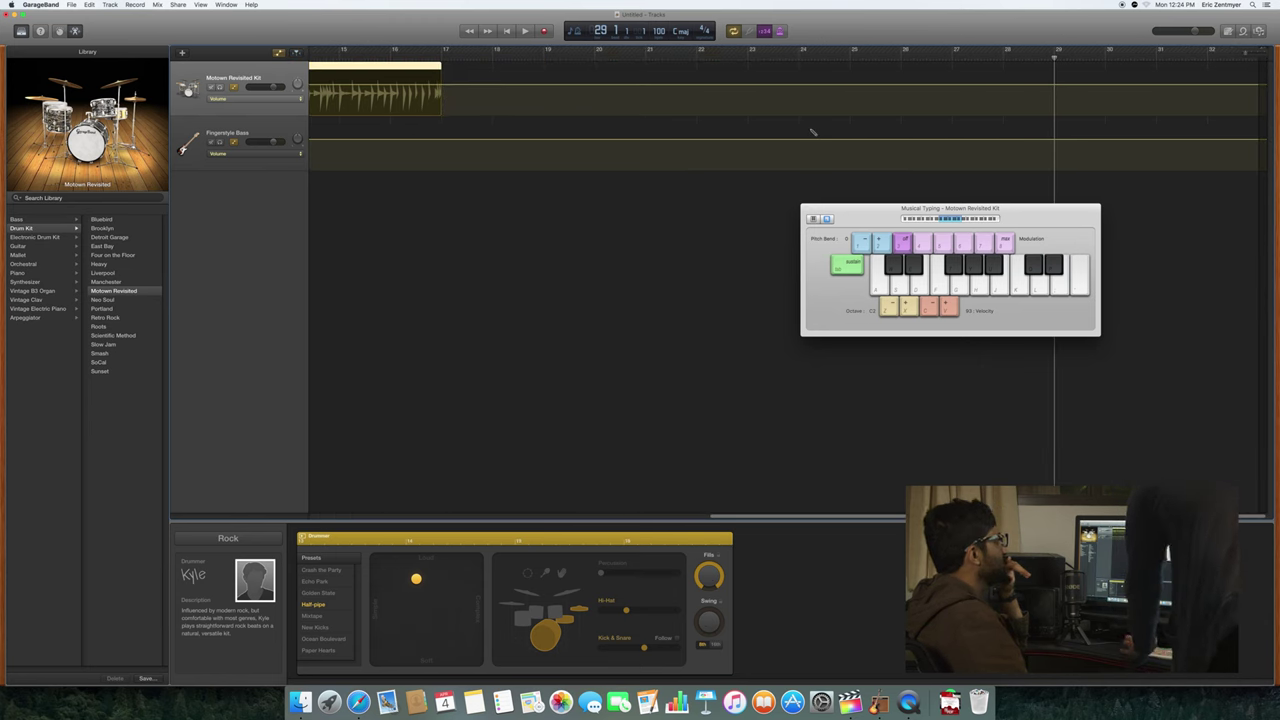
Step: Try moving the Drummer region at bar 9 to bar 5 and play the transition from the first region into it
{"action": "scroll", "coordinate": [526, 97], "scroll_direction": "left", "scroll_amount": 1}
{"action": "left_click_drag", "start_coordinate": [1057, 58], "coordinate": [188, 54]}
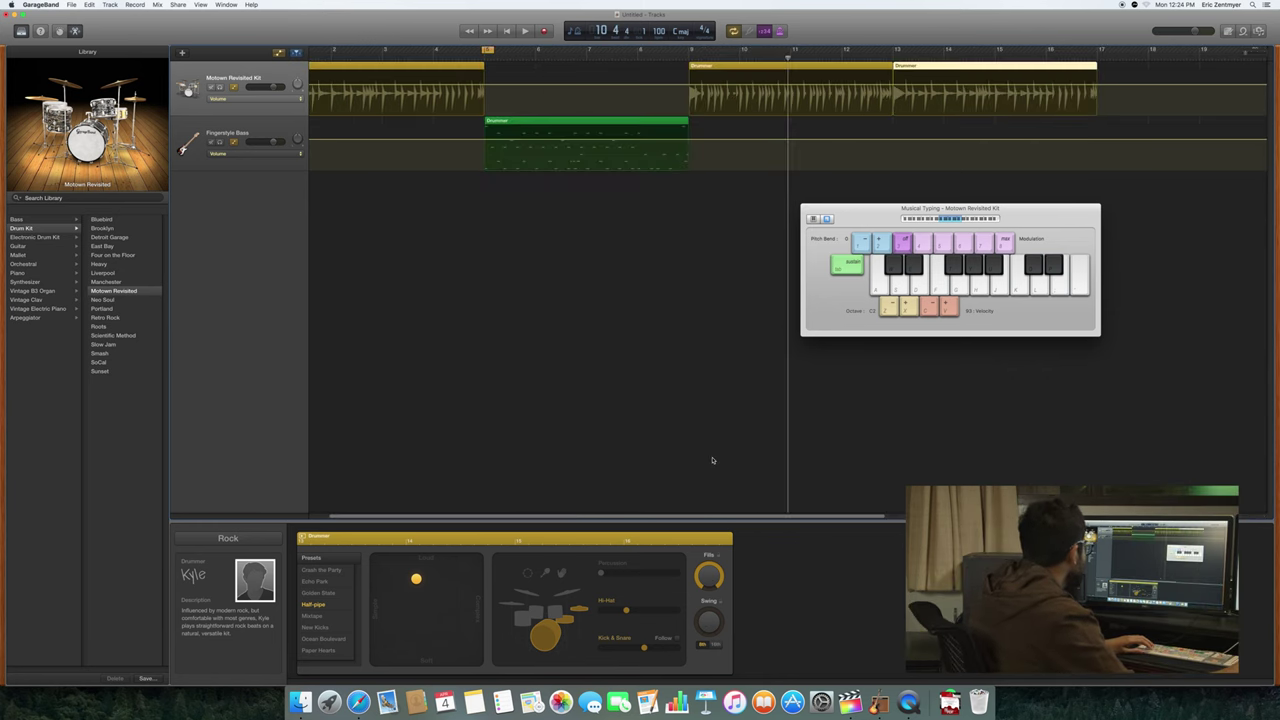
{"action": "scroll", "coordinate": [751, 518], "scroll_direction": "left", "scroll_amount": 3}
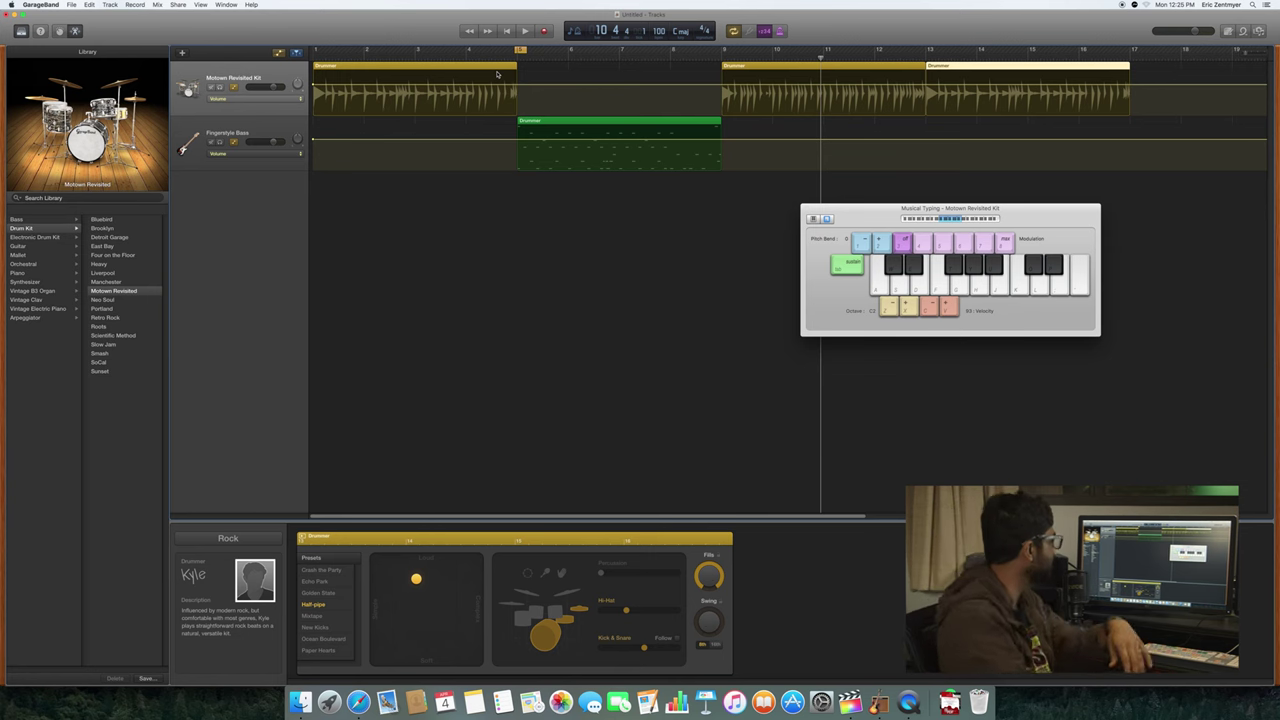
{"action": "left_click", "coordinate": [766, 67]}
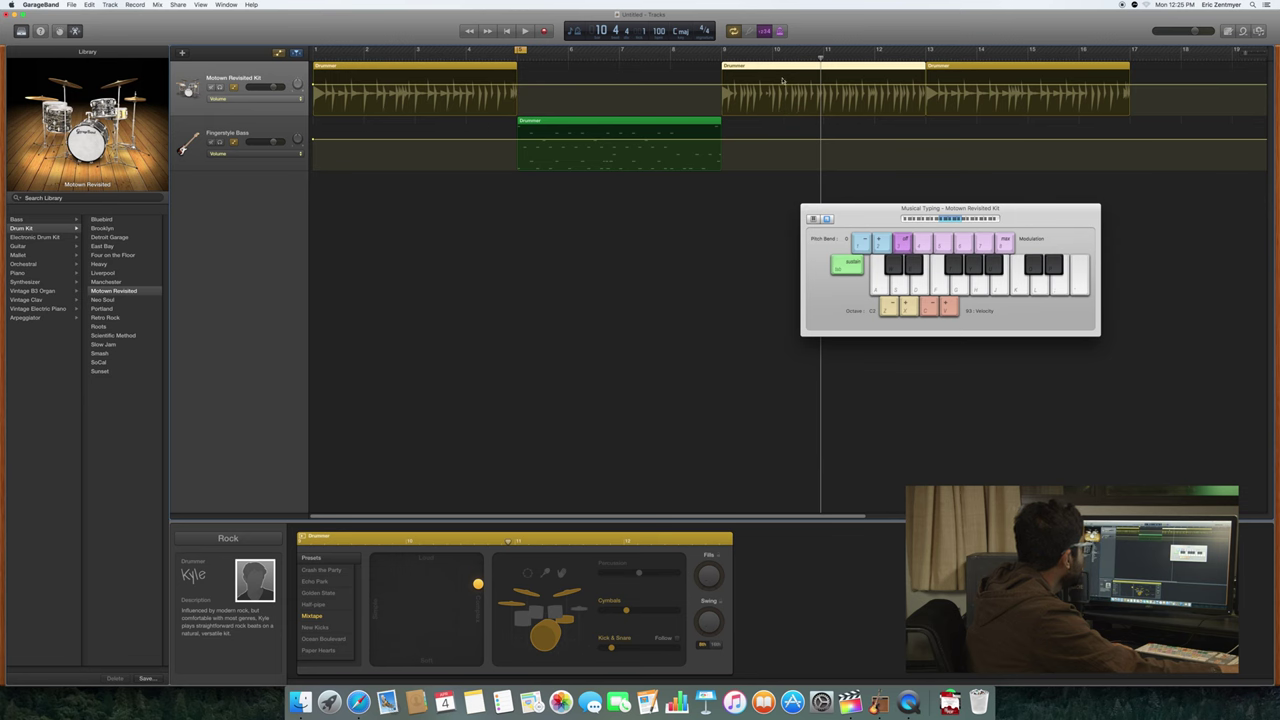
{"action": "left_click_drag", "start_coordinate": [767, 68], "coordinate": [525, 70]}
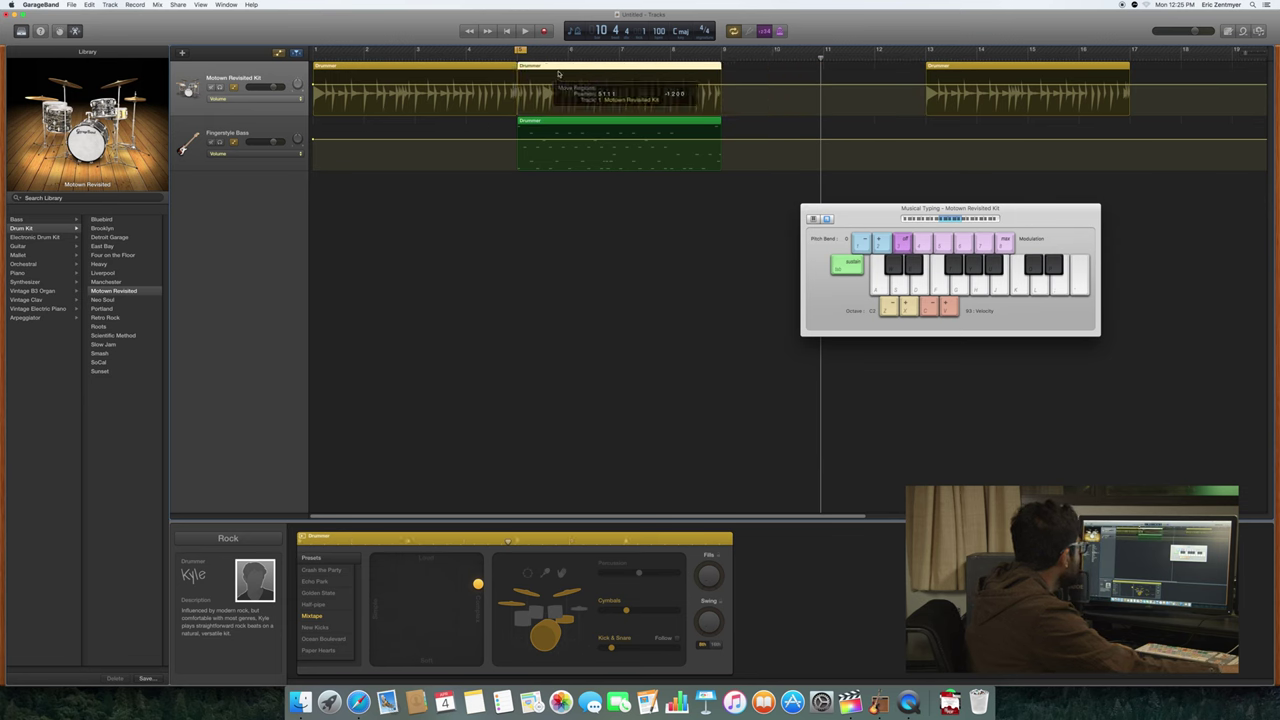
{"action": "key", "text": "space"}
{"action": "key", "text": "space"}
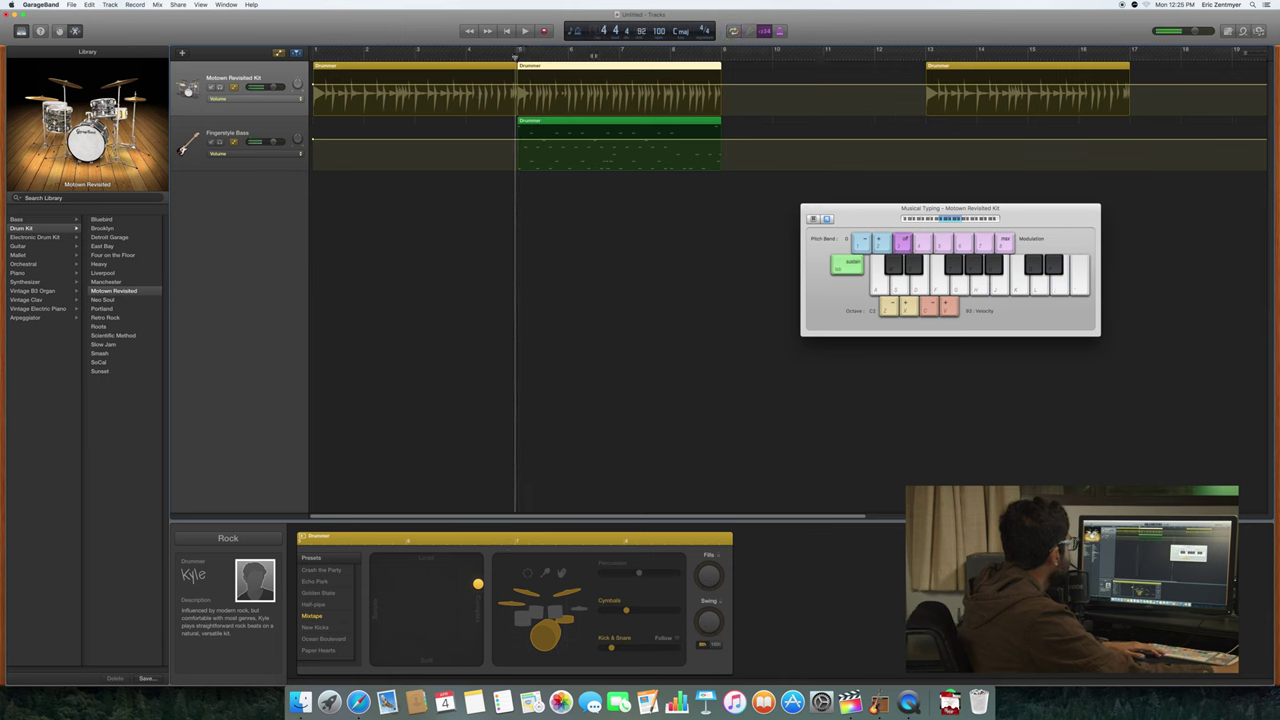
{"action": "key", "text": "space"}
{"action": "left_click", "coordinate": [572, 127]}
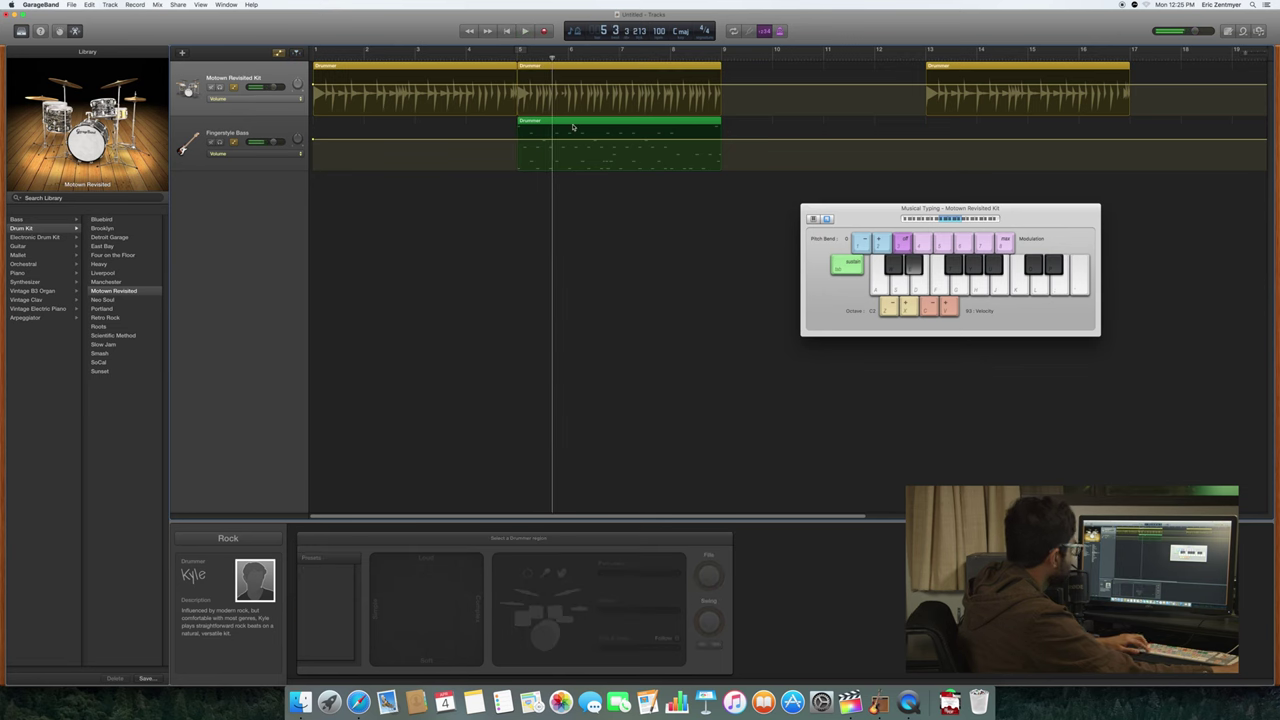
Step: Undo the recent region edits until the original Fingerstyle Bass region at bar 5 is restored
{"action": "key", "text": "super+z"}
{"action": "key", "text": "super+z"}
{"action": "key", "text": "super+z"}
{"action": "key", "text": "super+z"}
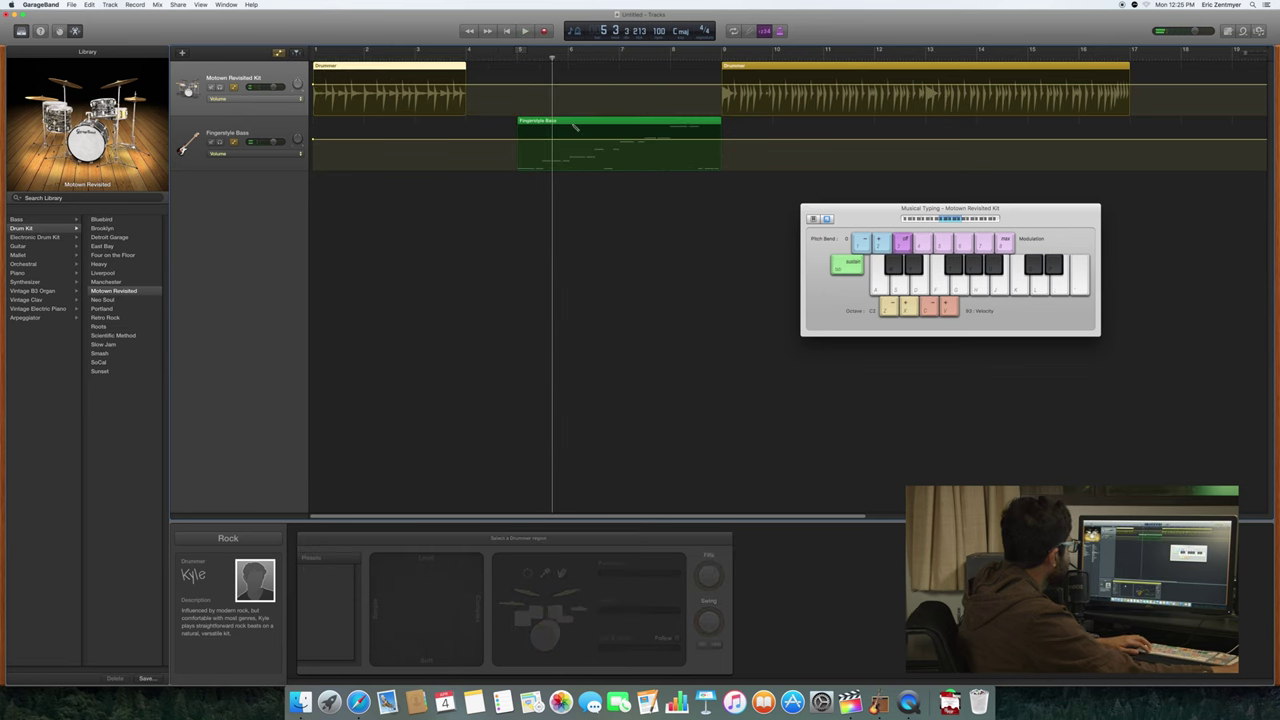
Step: Extend the shortened first Drummer region to end at bar 5 and show its Drummer editor
{"action": "left_click", "coordinate": [449, 77]}
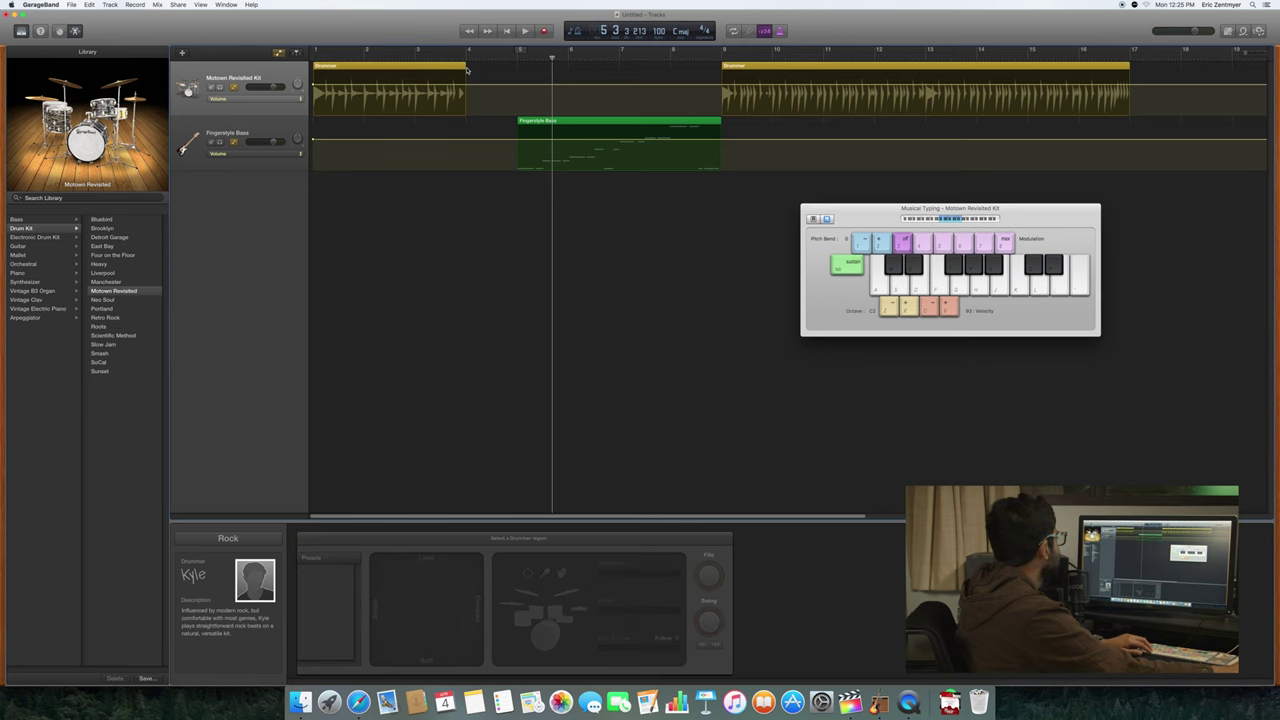
{"action": "double_click", "coordinate": [463, 68]}
{"action": "left_click_drag", "start_coordinate": [464, 67], "coordinate": [517, 69]}
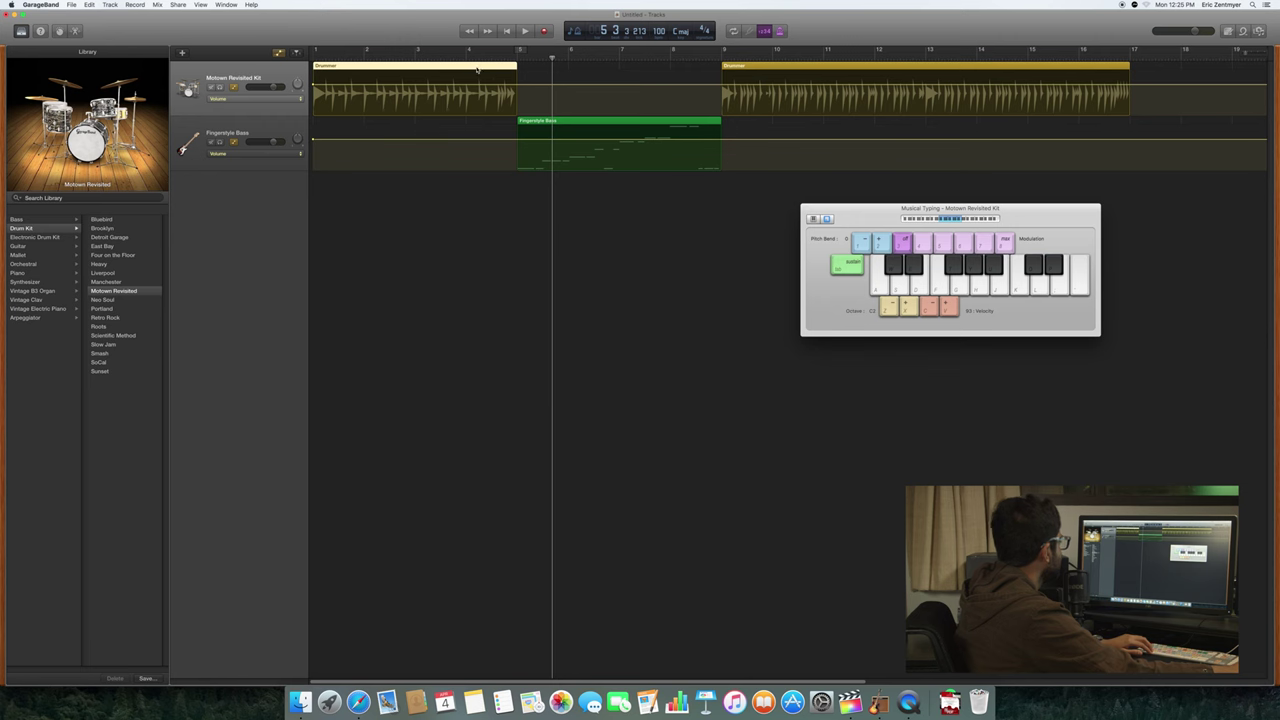
{"action": "key", "text": "e"}
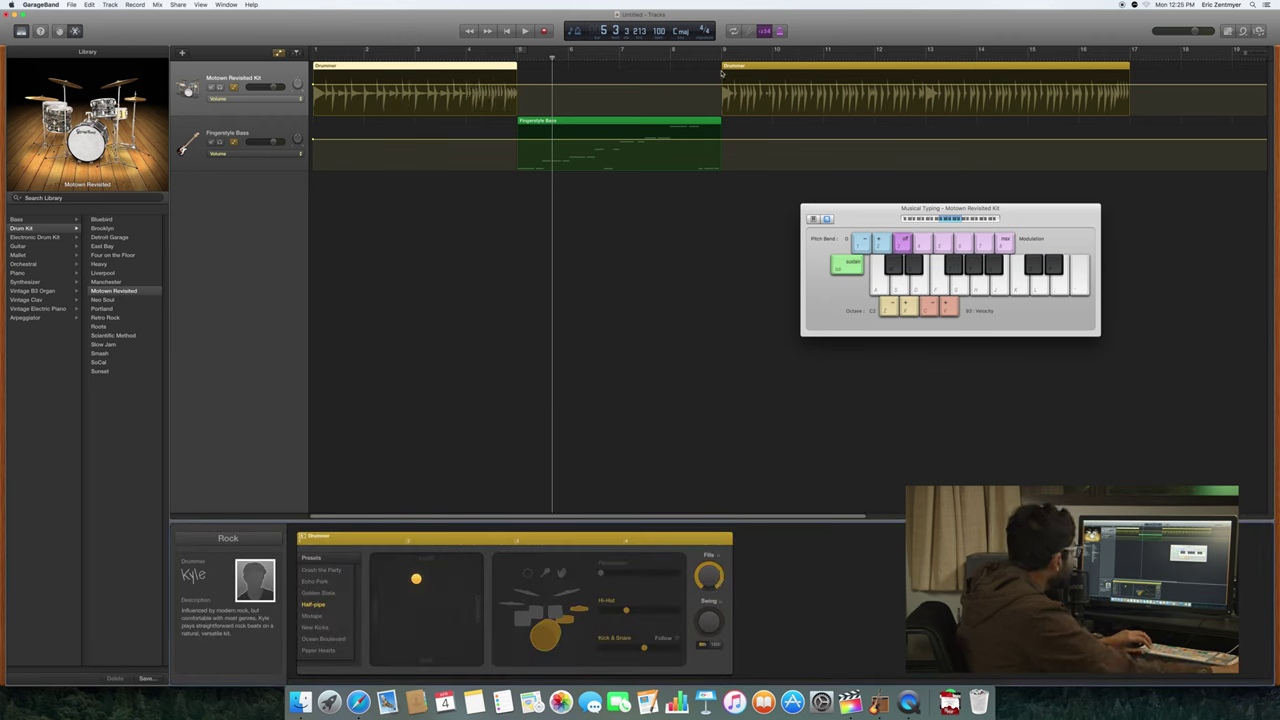
Step: Copy the first Drummer region and place the copy at bar 5 on the Motown Revisited Kit track
{"action": "left_click", "coordinate": [526, 93]}
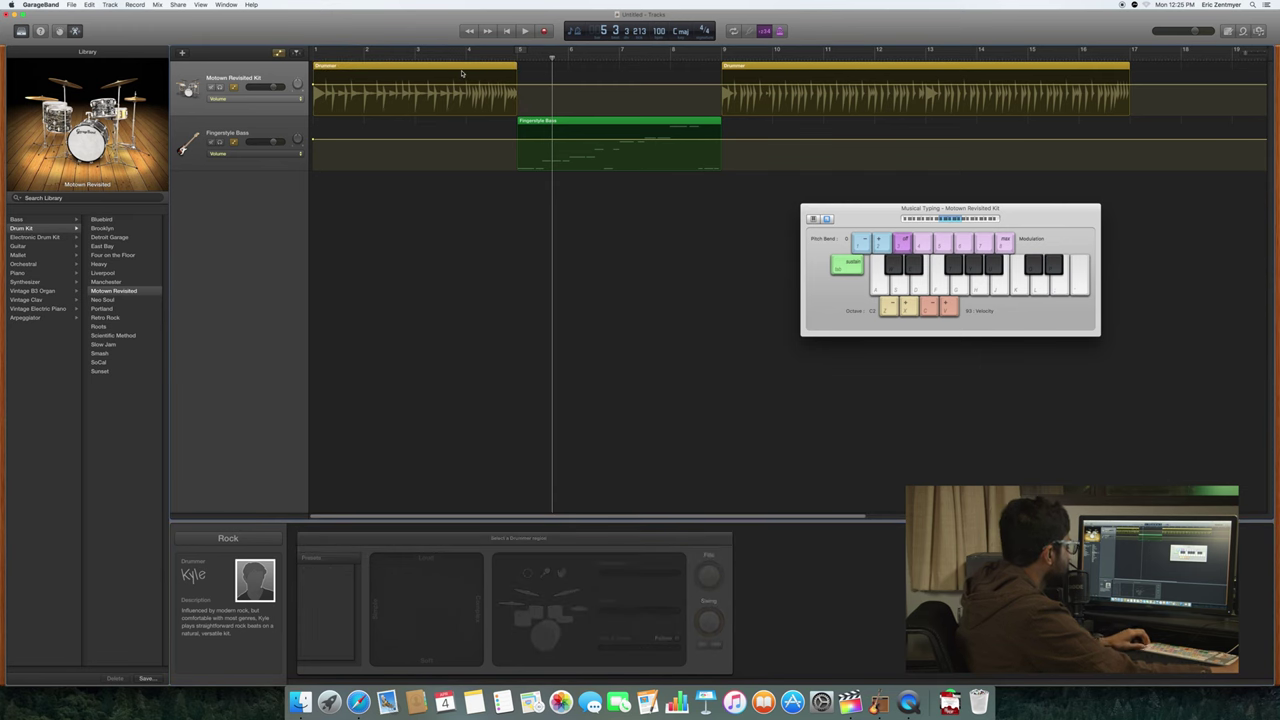
{"action": "left_click", "coordinate": [462, 73]}
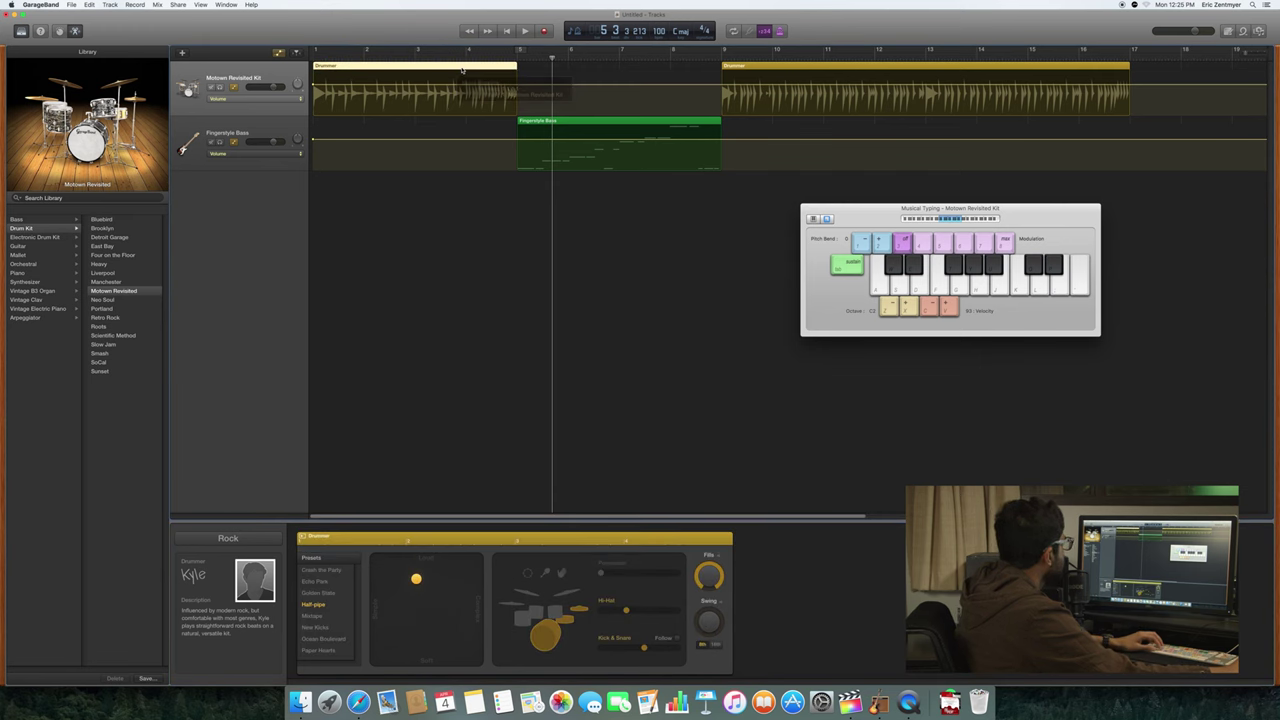
{"action": "key", "text": "super+c"}
{"action": "key", "text": "super+v"}
{"action": "left_click_drag", "start_coordinate": [560, 70], "coordinate": [547, 75]}
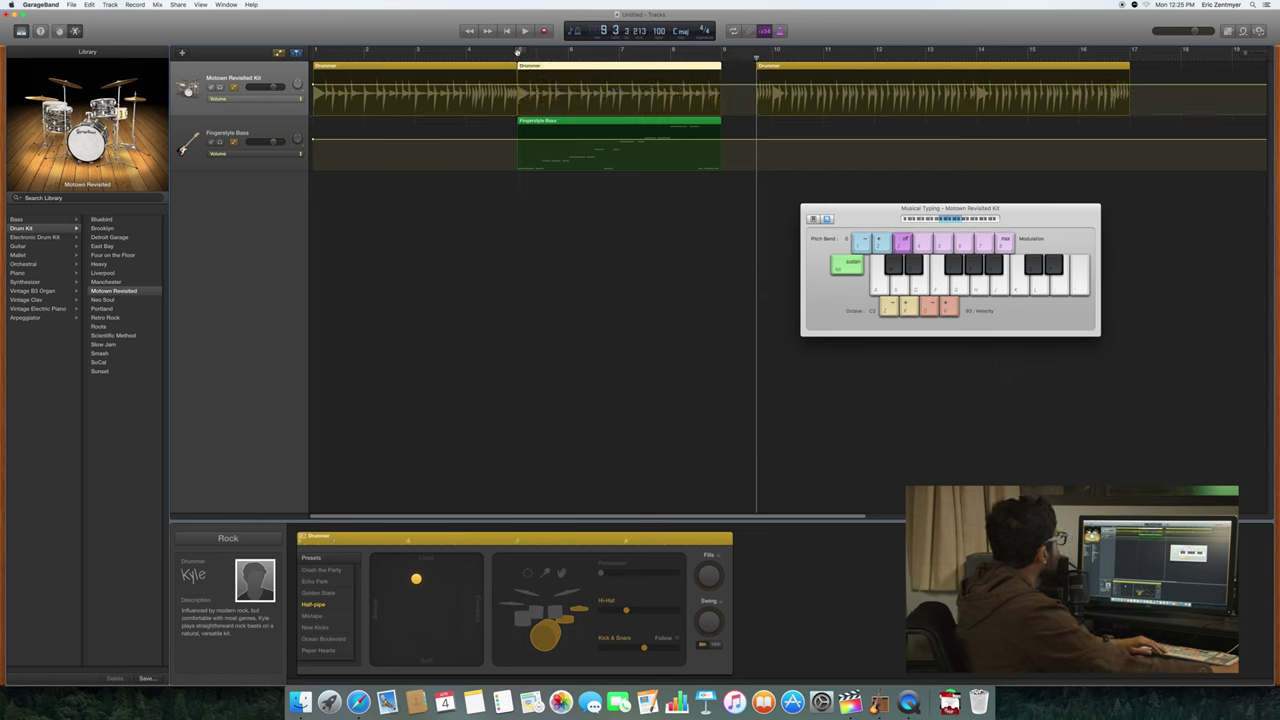
Step: Open the Fingerstyle Bass region's notes, place the playhead at bar 5 and select all of the region's notes
{"action": "left_click", "coordinate": [441, 76]}
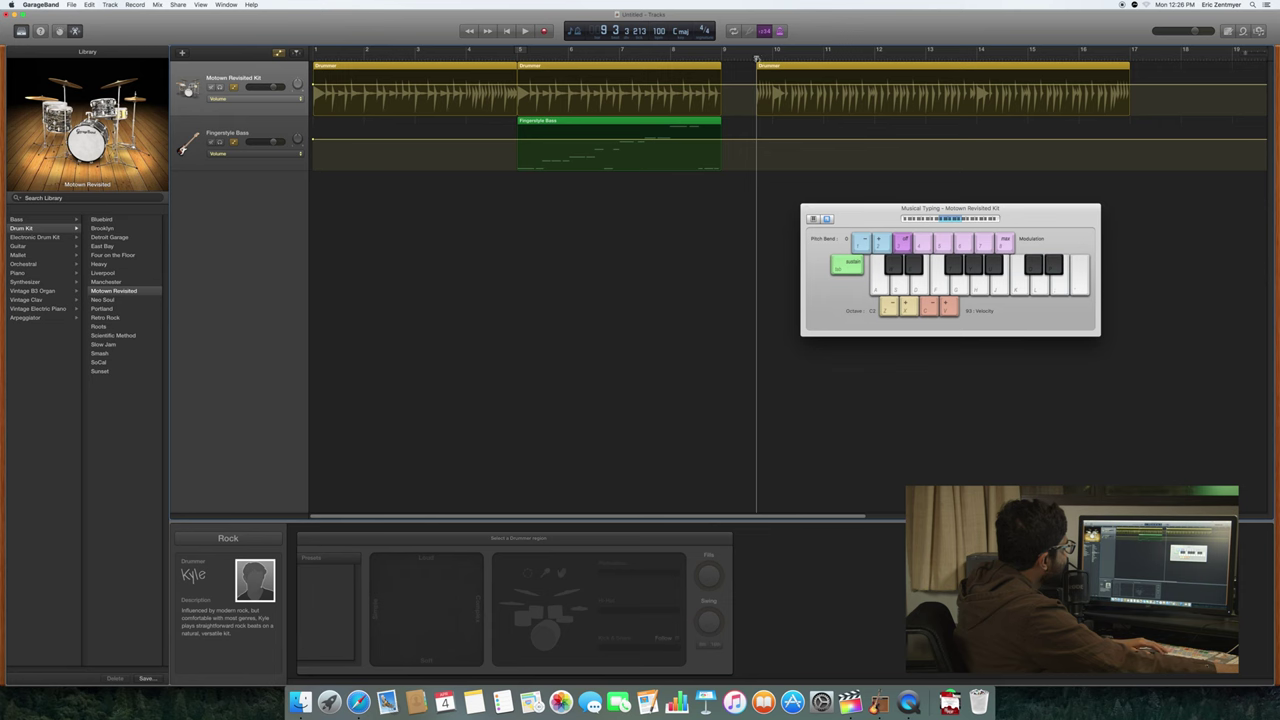
{"action": "key", "text": "Return"}
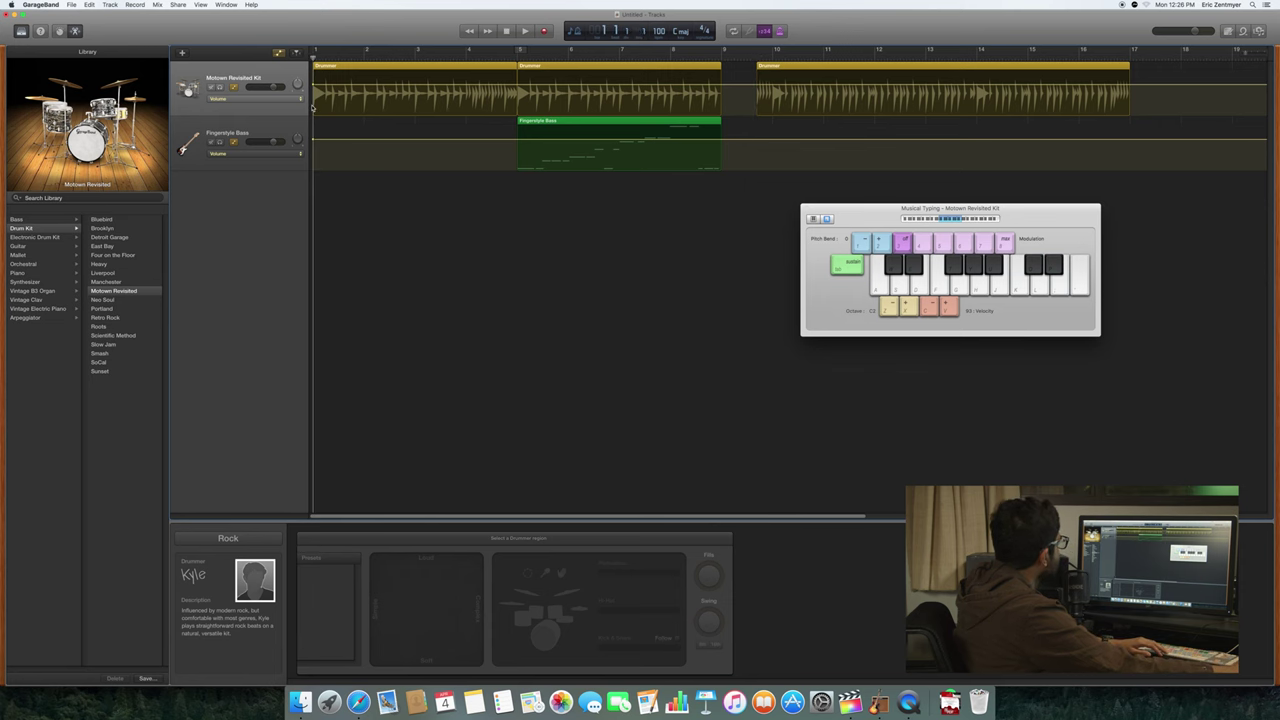
{"action": "left_click", "coordinate": [547, 122]}
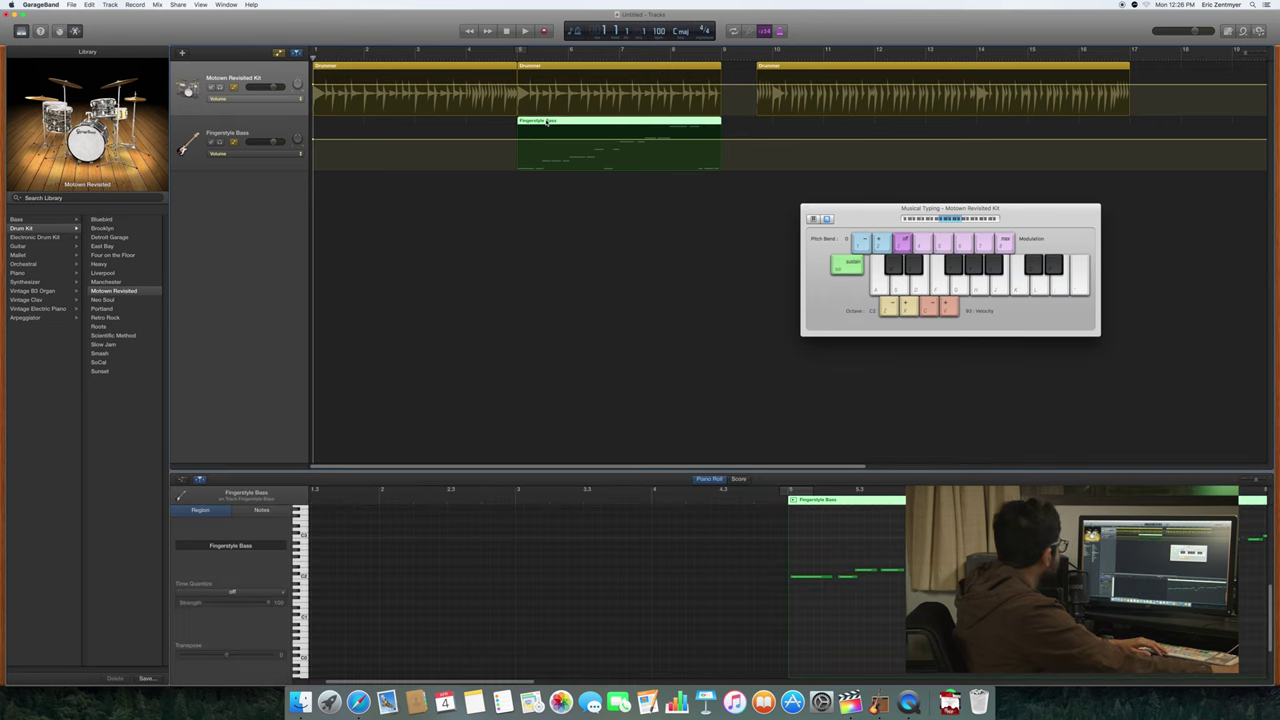
{"action": "left_click_drag", "start_coordinate": [313, 59], "coordinate": [517, 78]}
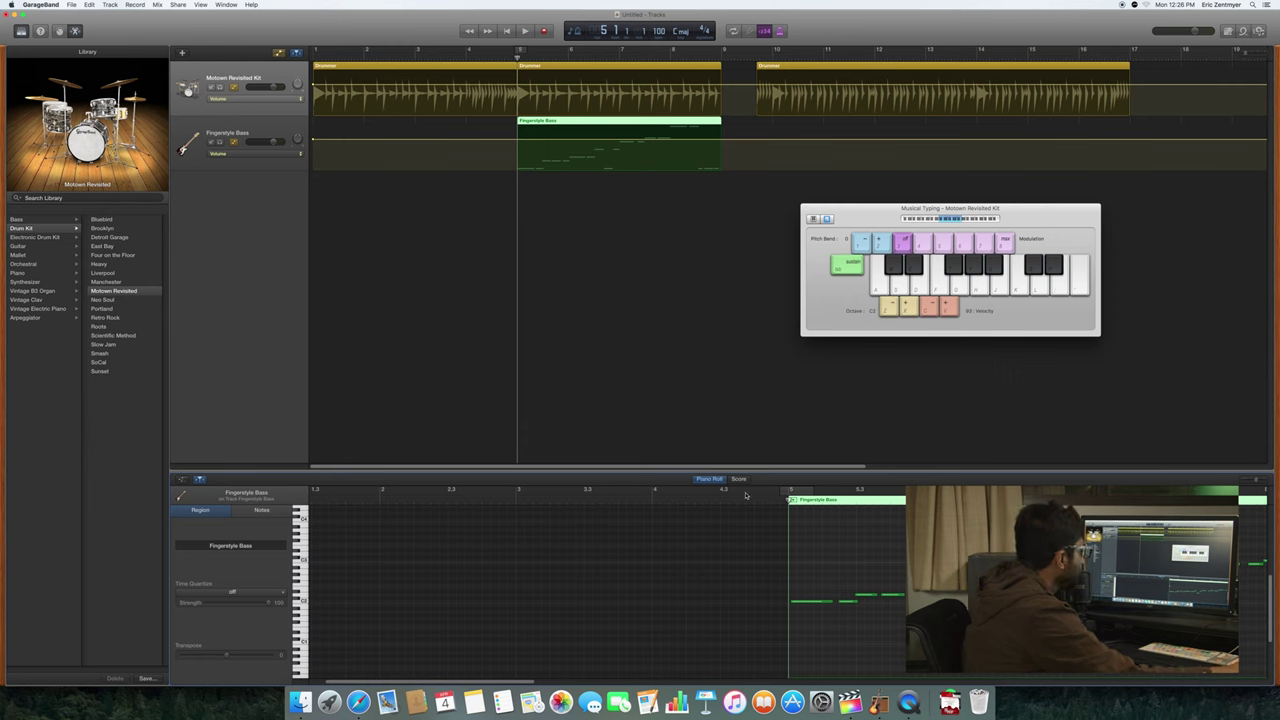
{"action": "left_click_drag", "start_coordinate": [797, 534], "coordinate": [1270, 628]}
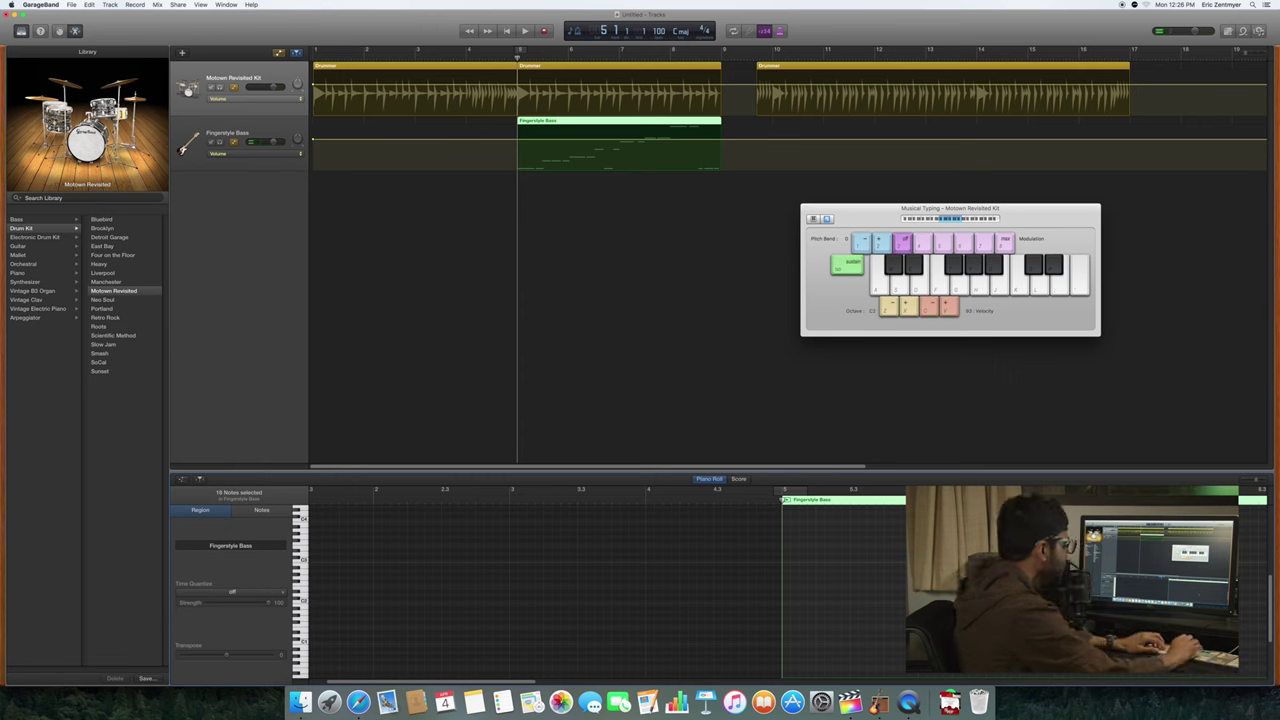
Step: Select the Fingerstyle Bass track and try out different bass notes with Musical Typing
{"action": "key", "text": "d"}
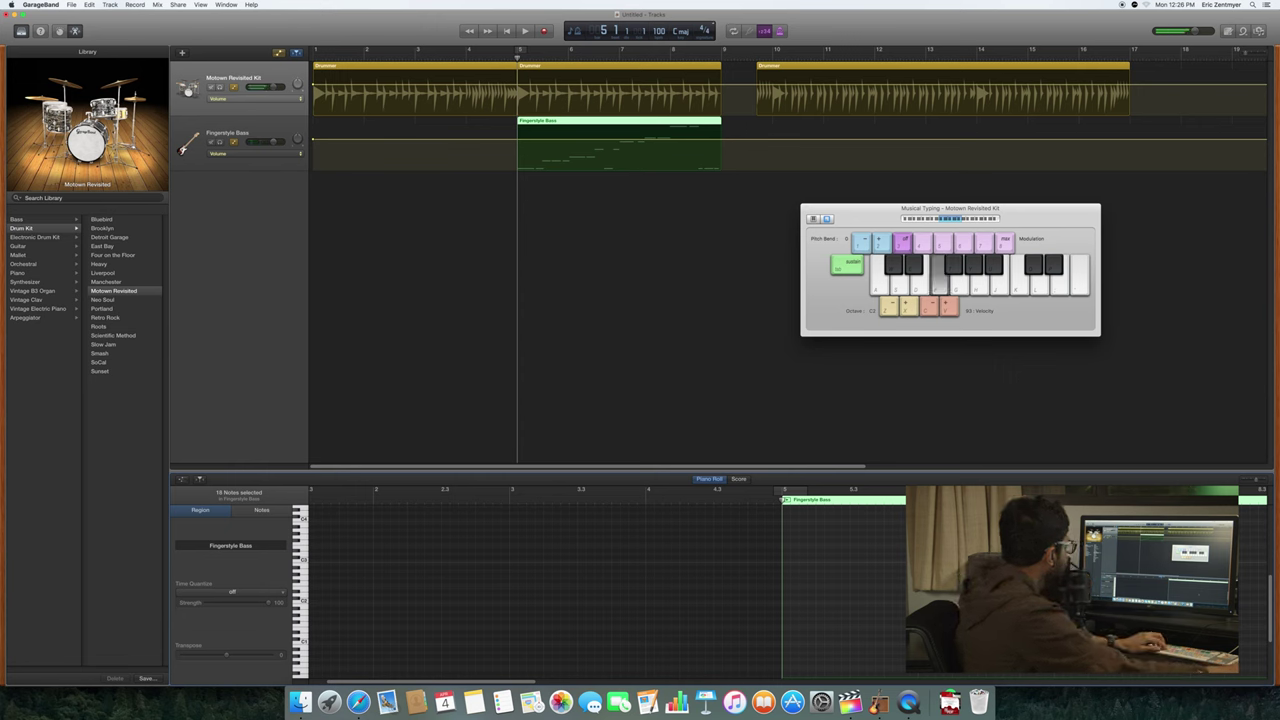
{"action": "left_click", "coordinate": [285, 138]}
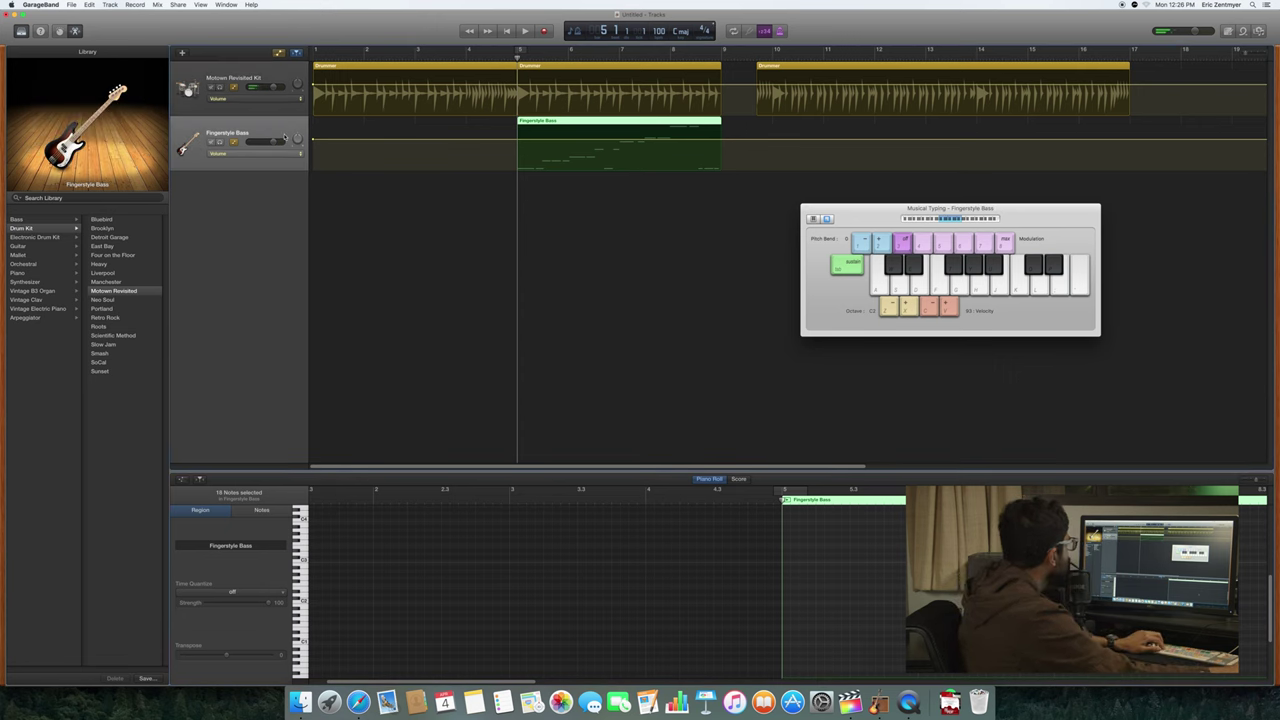
{"action": "key", "text": "h"}
{"action": "key", "text": "s"}
{"action": "key", "text": "g"}
{"action": "key", "text": "a"}
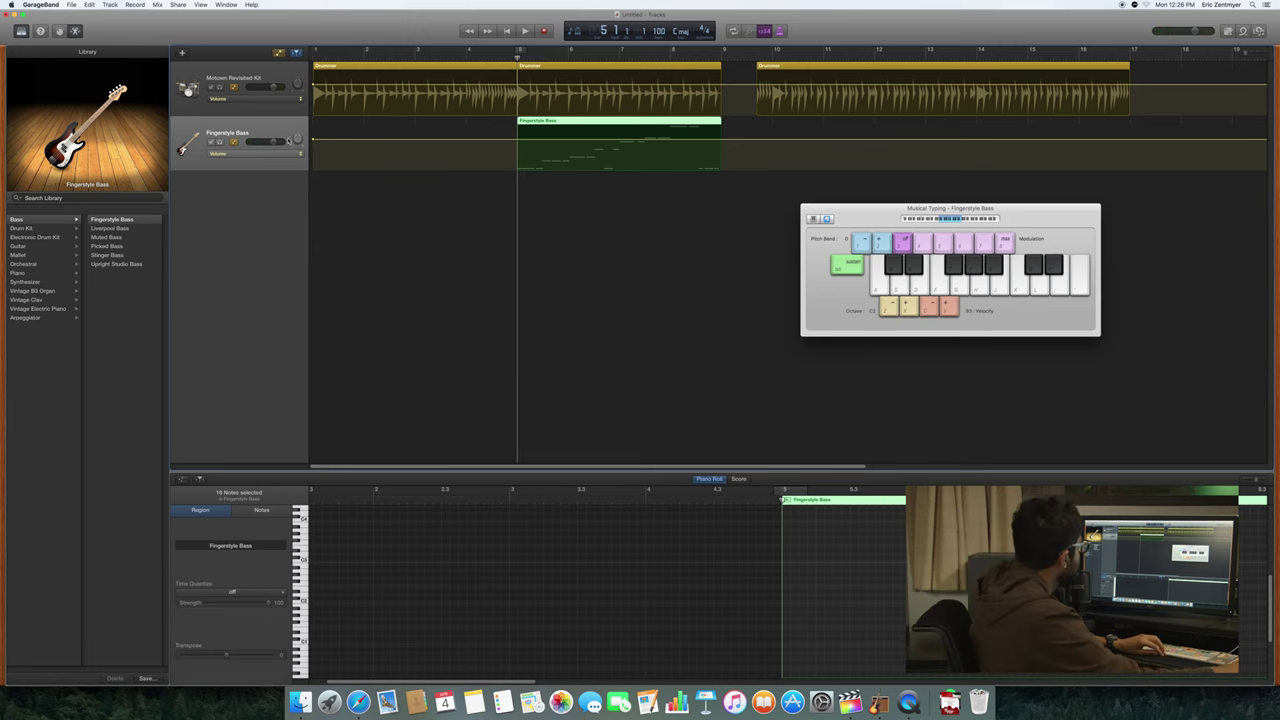
Step: Delete the existing Fingerstyle Bass region at bar 5
{"action": "left_click", "coordinate": [570, 122]}
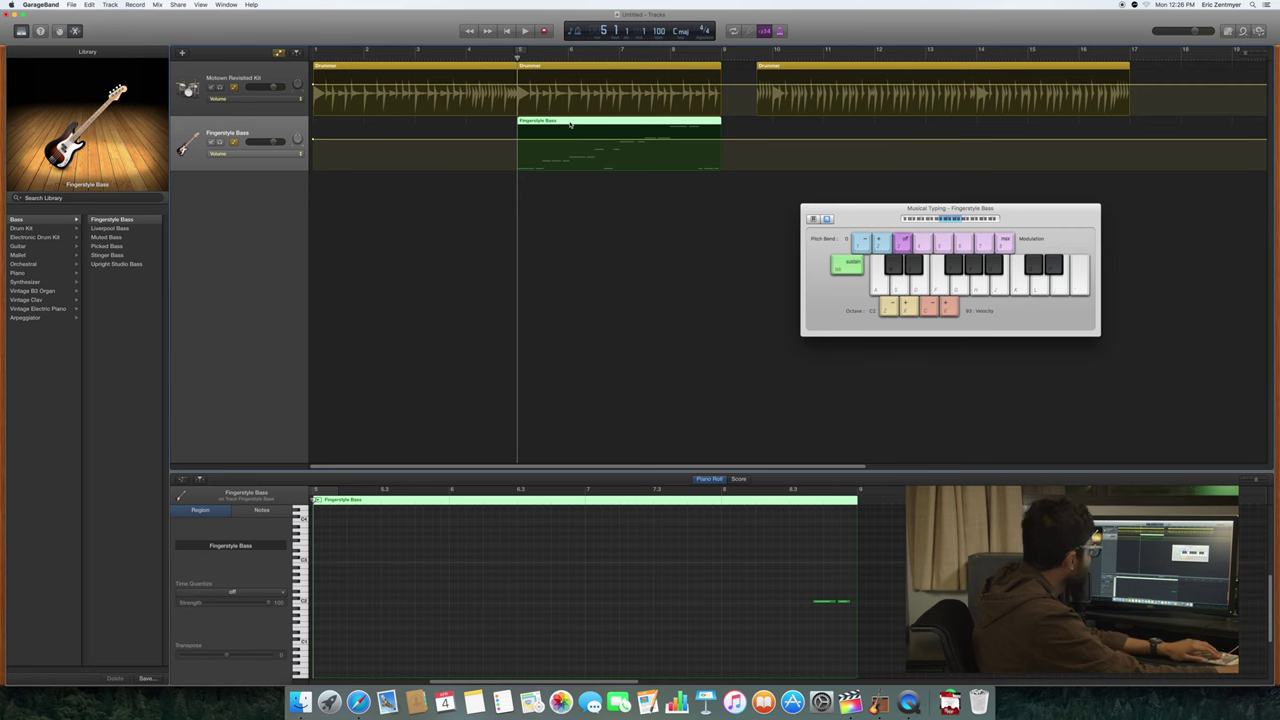
{"action": "key", "text": "Delete"}
{"action": "left_click", "coordinate": [542, 32]}
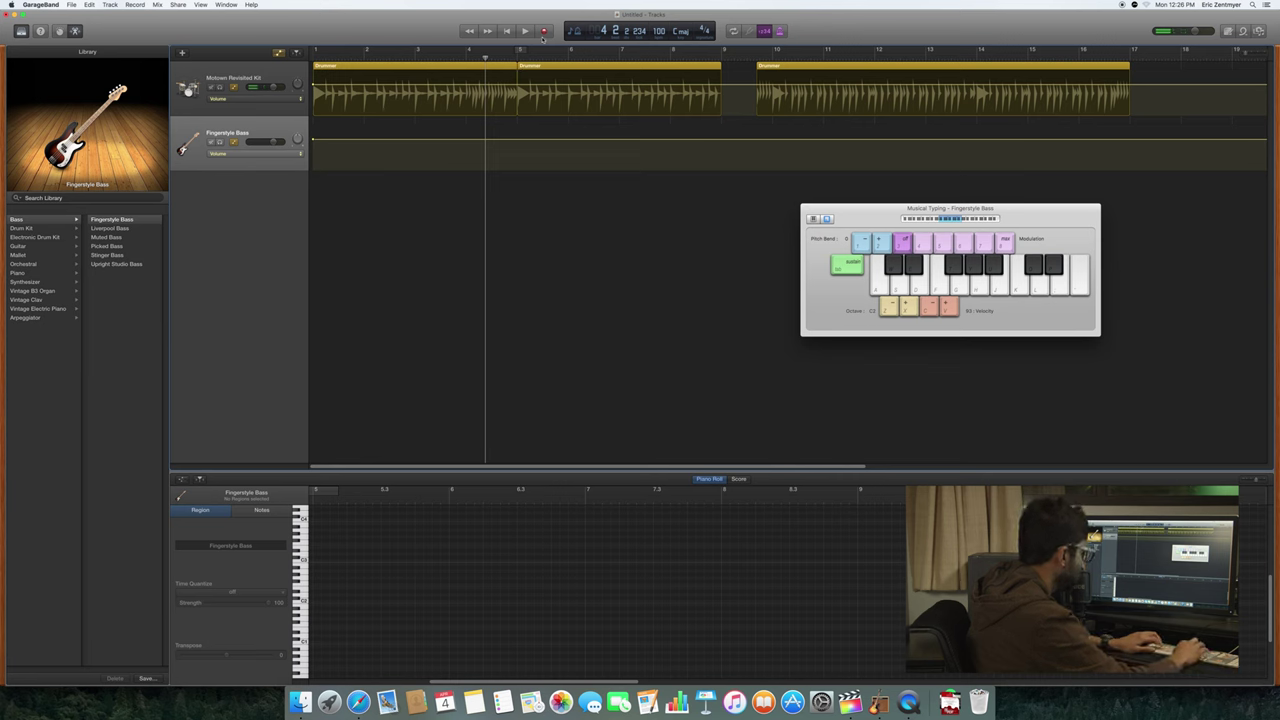
Step: Rehearse the bass notes on the Fingerstyle Bass track with Musical Typing
{"action": "key", "text": "j"}
{"action": "key", "text": "s"}
{"action": "key", "text": "g"}
{"action": "key", "text": "a"}
{"action": "key", "text": "s"}
{"action": "key", "text": "a"}
{"action": "key", "text": "d"}
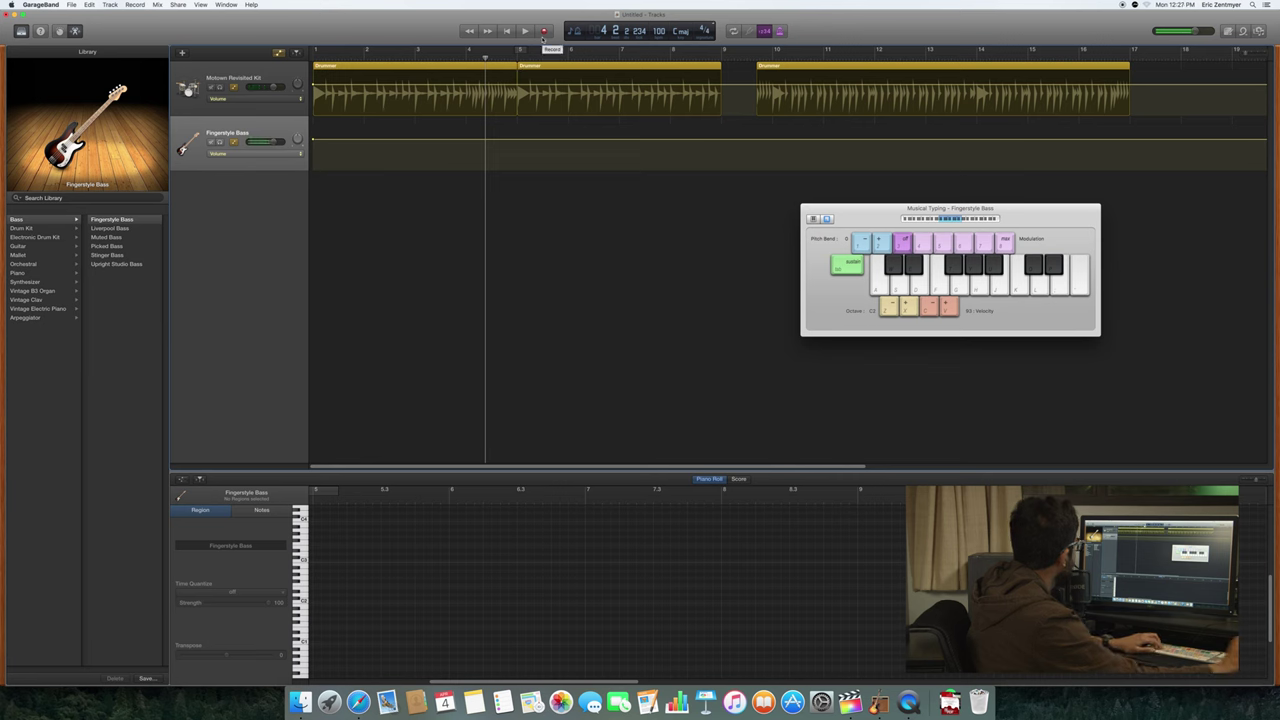
Step: Record a new bass line on the Fingerstyle Bass track with Musical Typing, from bar 5 to just past bar 9
{"action": "left_click", "coordinate": [543, 32]}
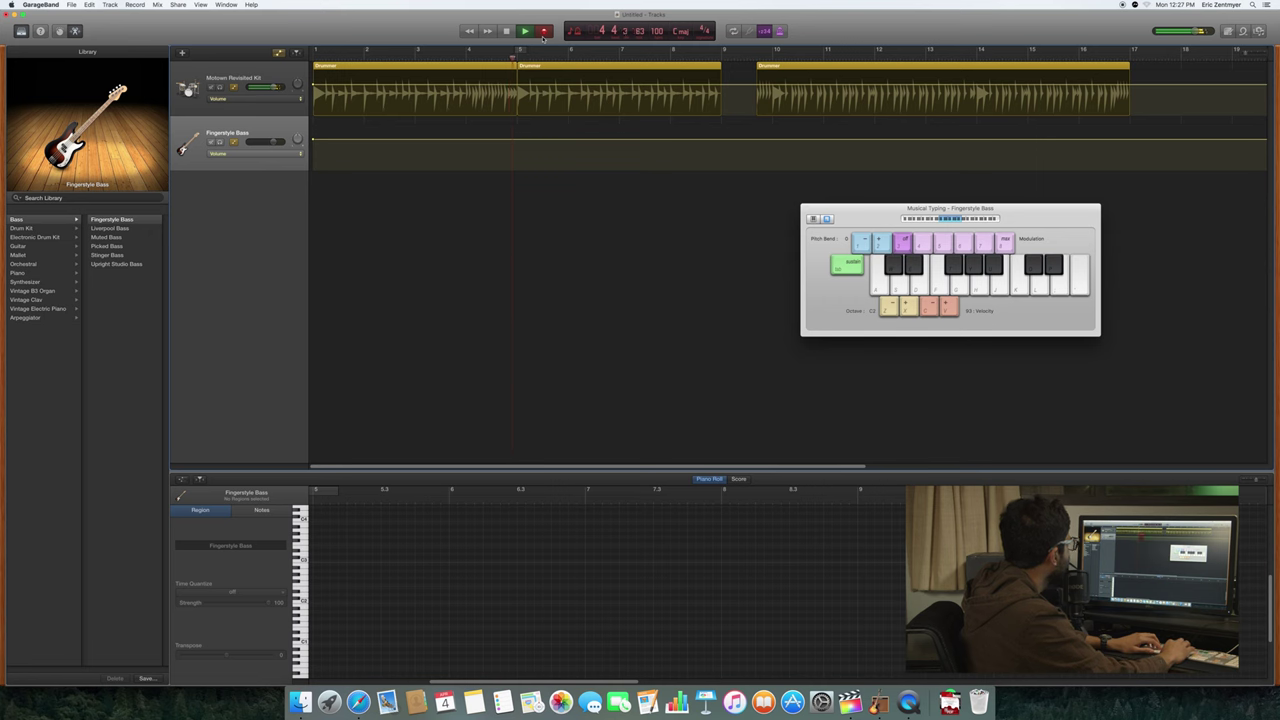
{"action": "key", "text": "h"}
{"action": "key", "text": "h"}
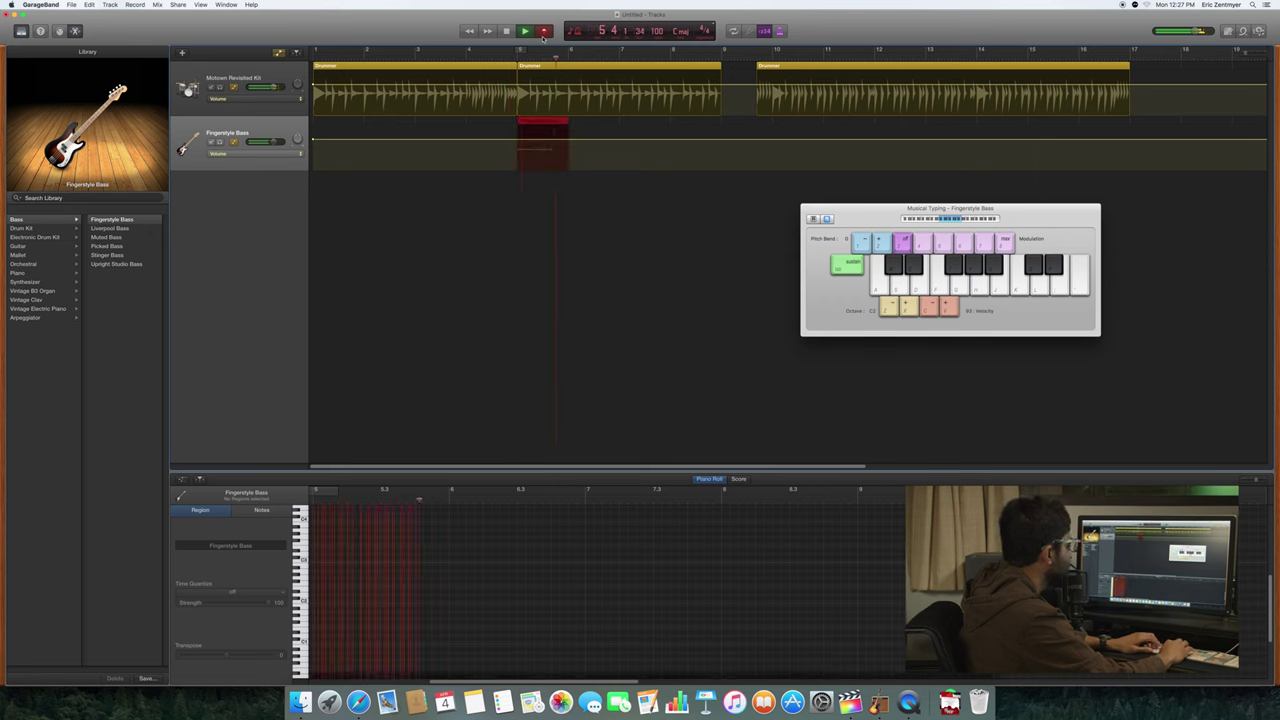
{"action": "key", "text": "s"}
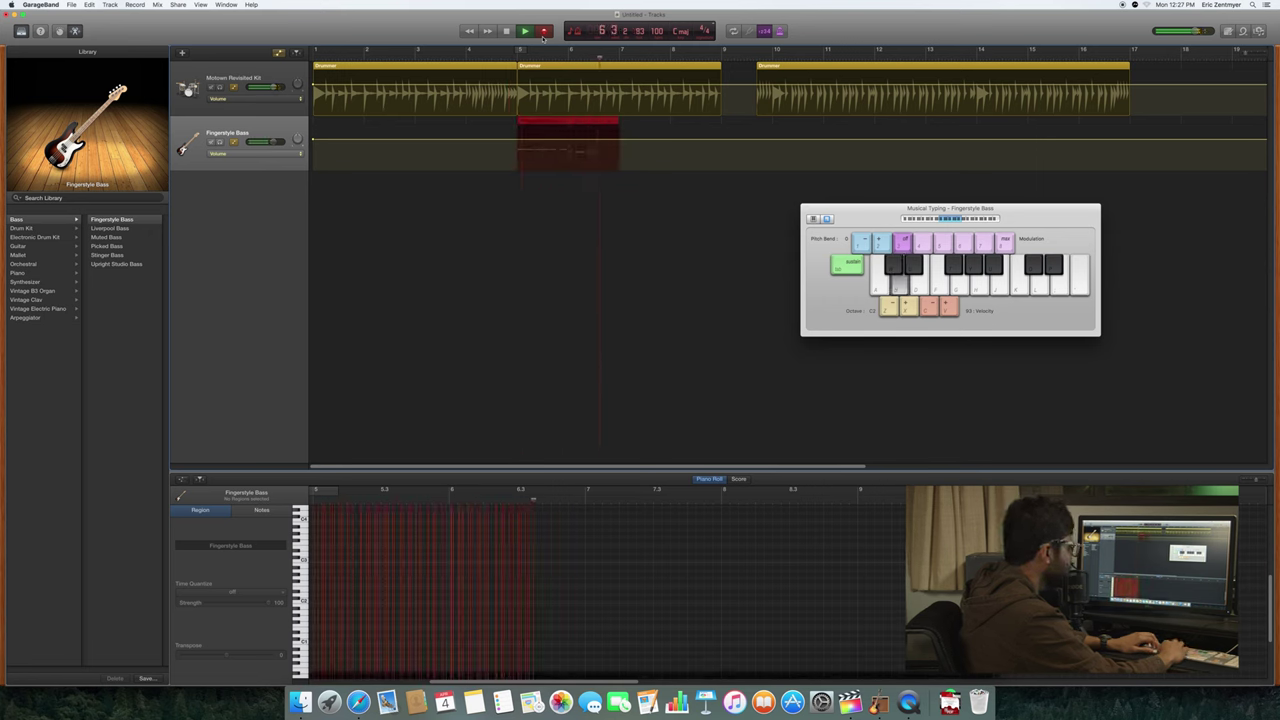
{"action": "key", "text": "g"}
{"action": "key", "text": "g"}
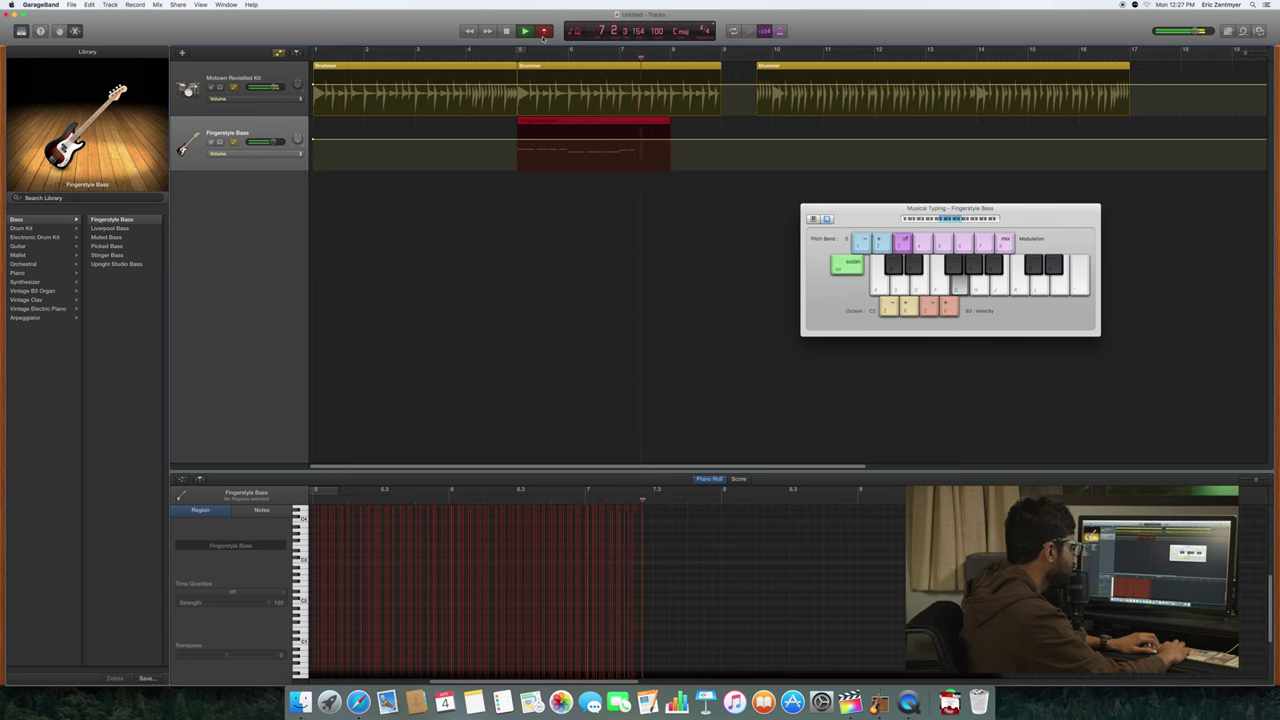
{"action": "key", "text": "g"}
{"action": "key", "text": "a"}
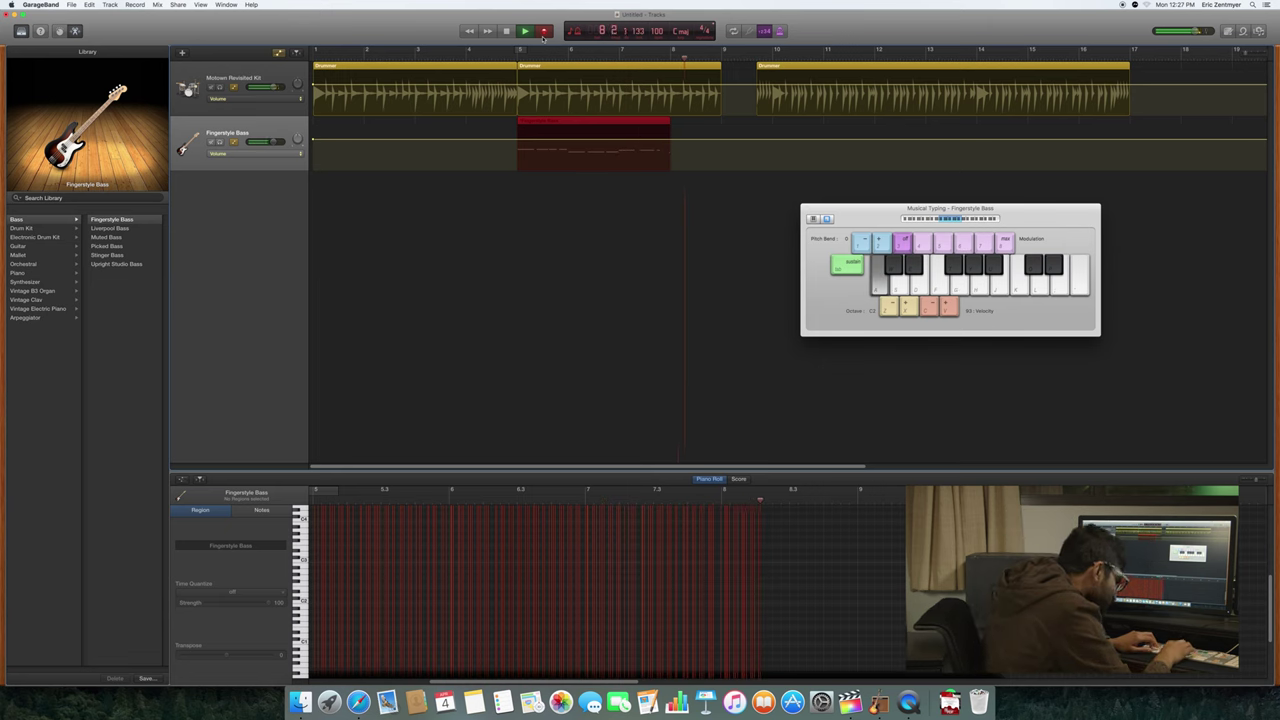
{"action": "key", "text": "k"}
{"action": "key", "text": "l"}
{"action": "key", "text": "k"}
{"action": "key", "text": "j"}
{"action": "key", "text": "h"}
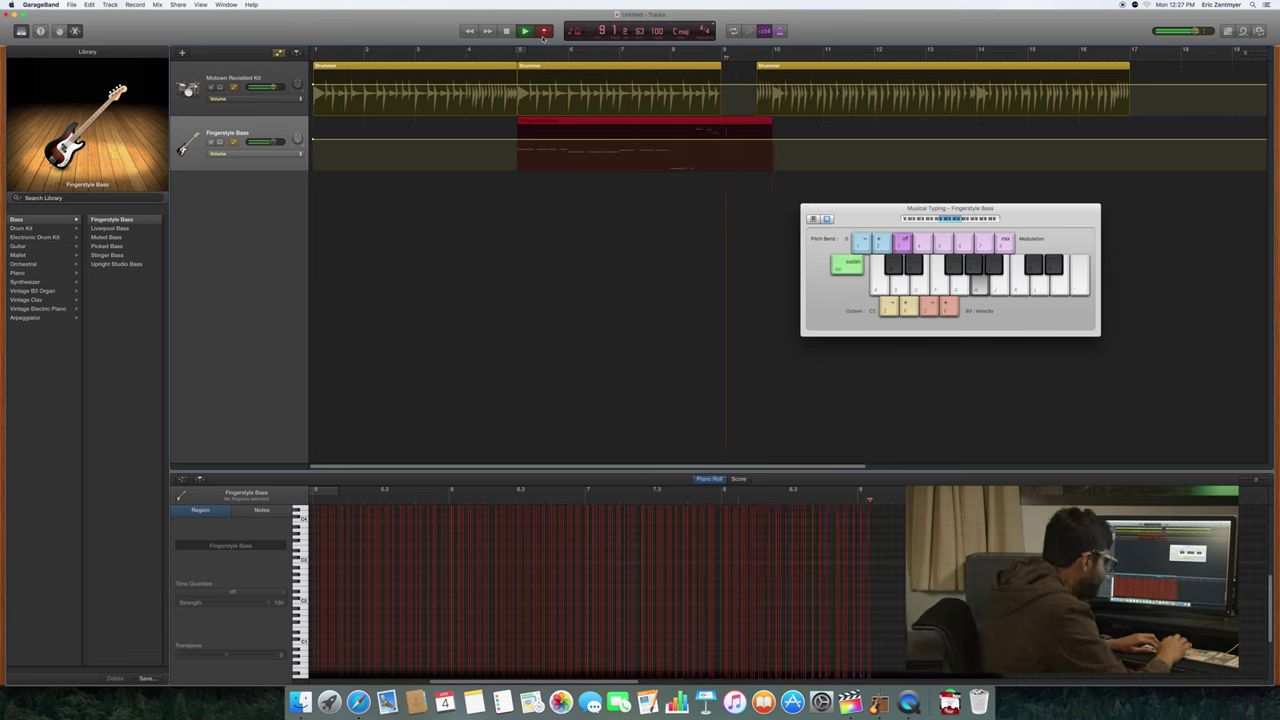
{"action": "key", "text": "space"}
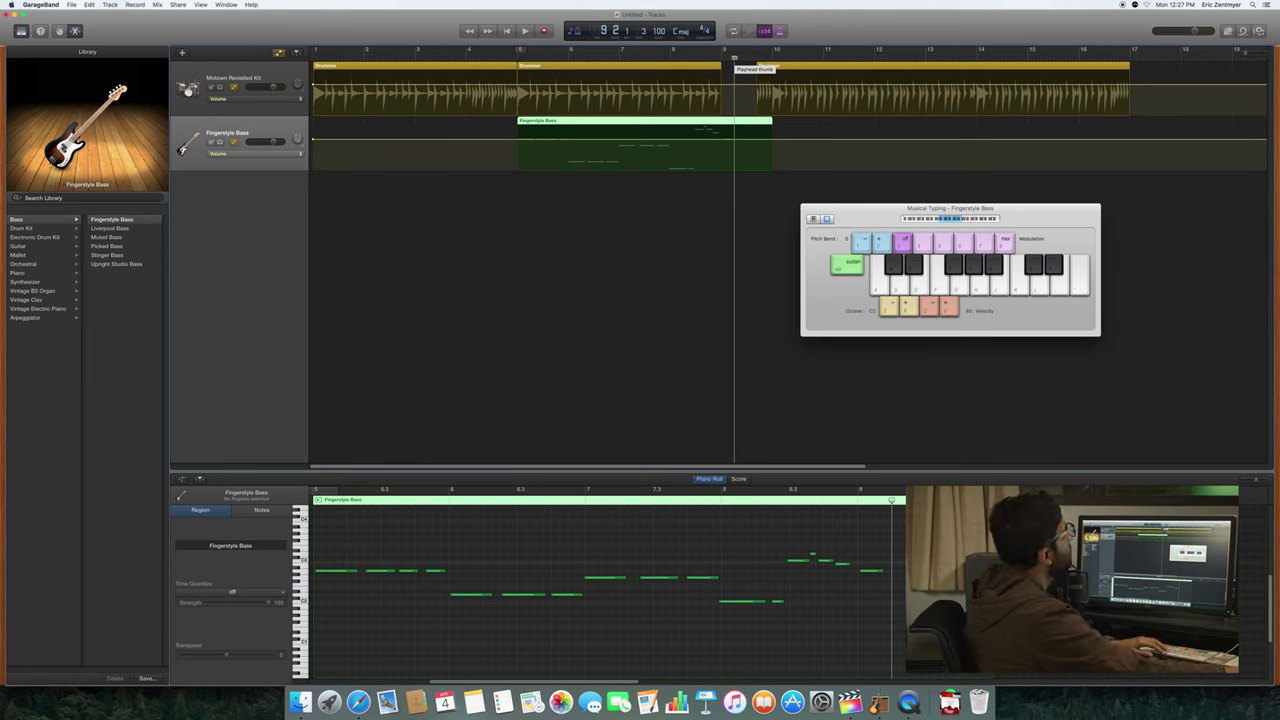
Step: Play back the newly recorded bass line together with the drums from bar 5
{"action": "left_click_drag", "start_coordinate": [734, 58], "coordinate": [517, 58]}
{"action": "key", "text": "space"}
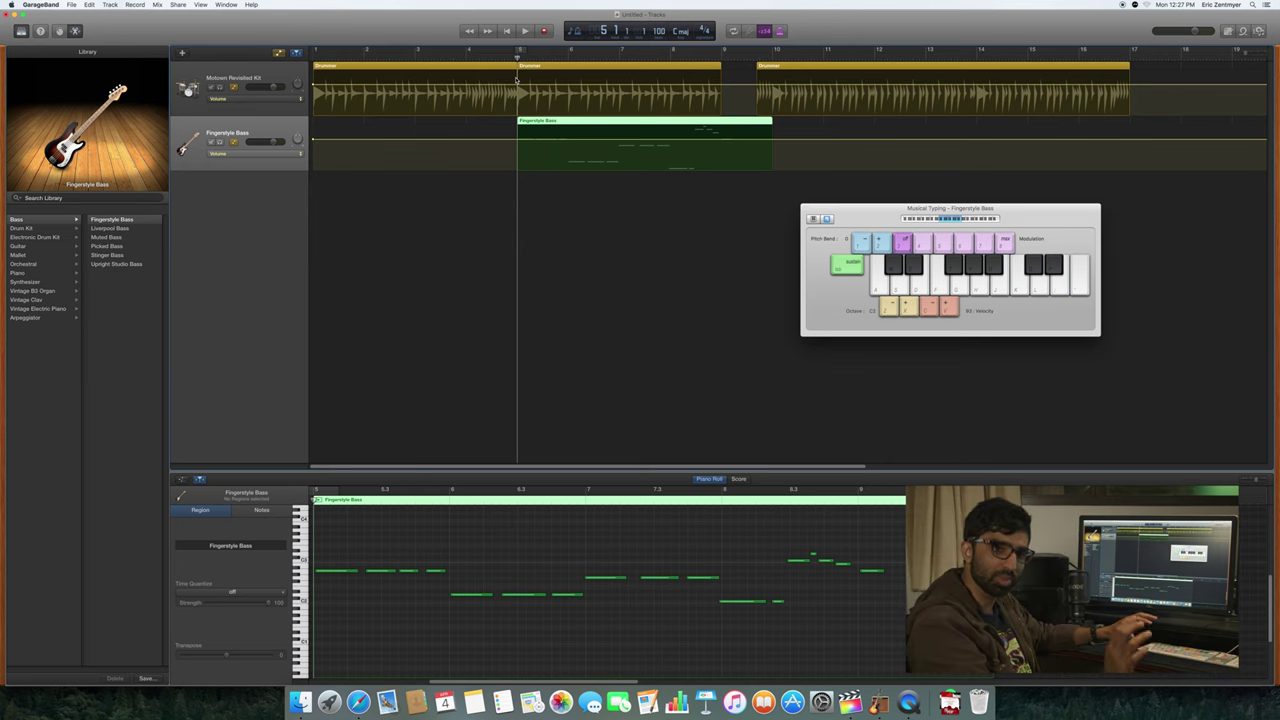
{"action": "key", "text": "space"}
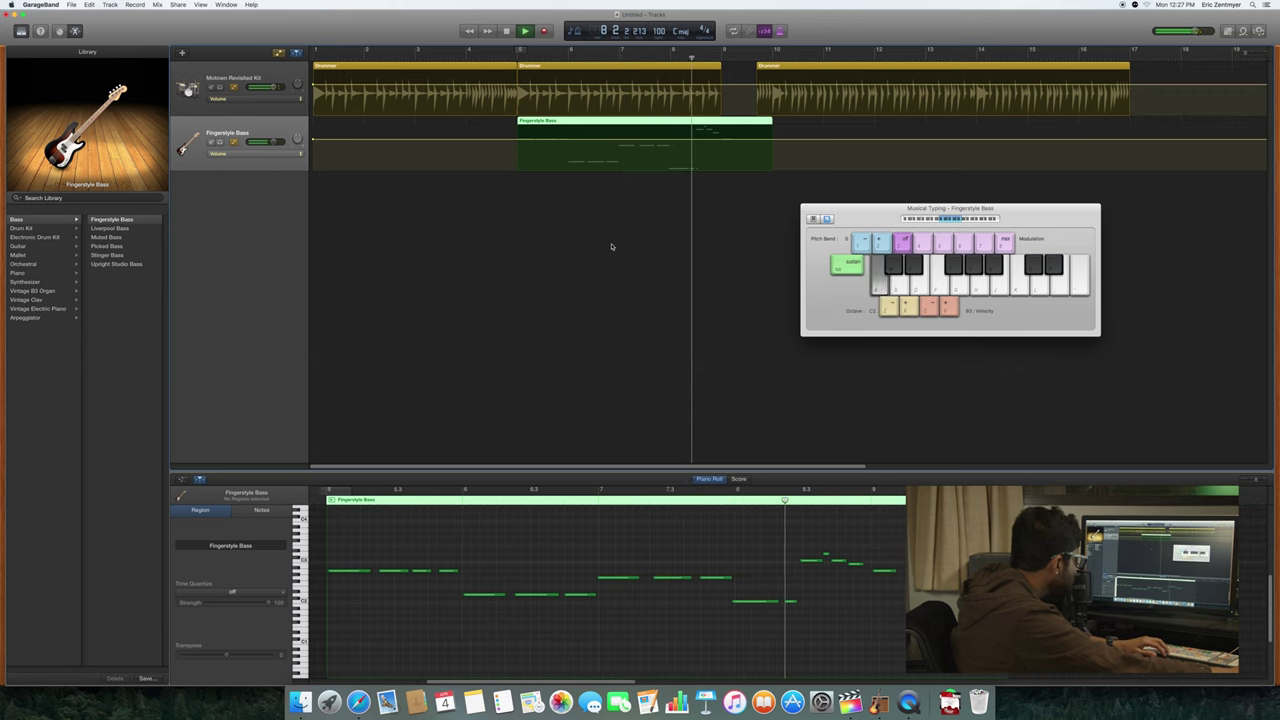
{"action": "key", "text": "space"}
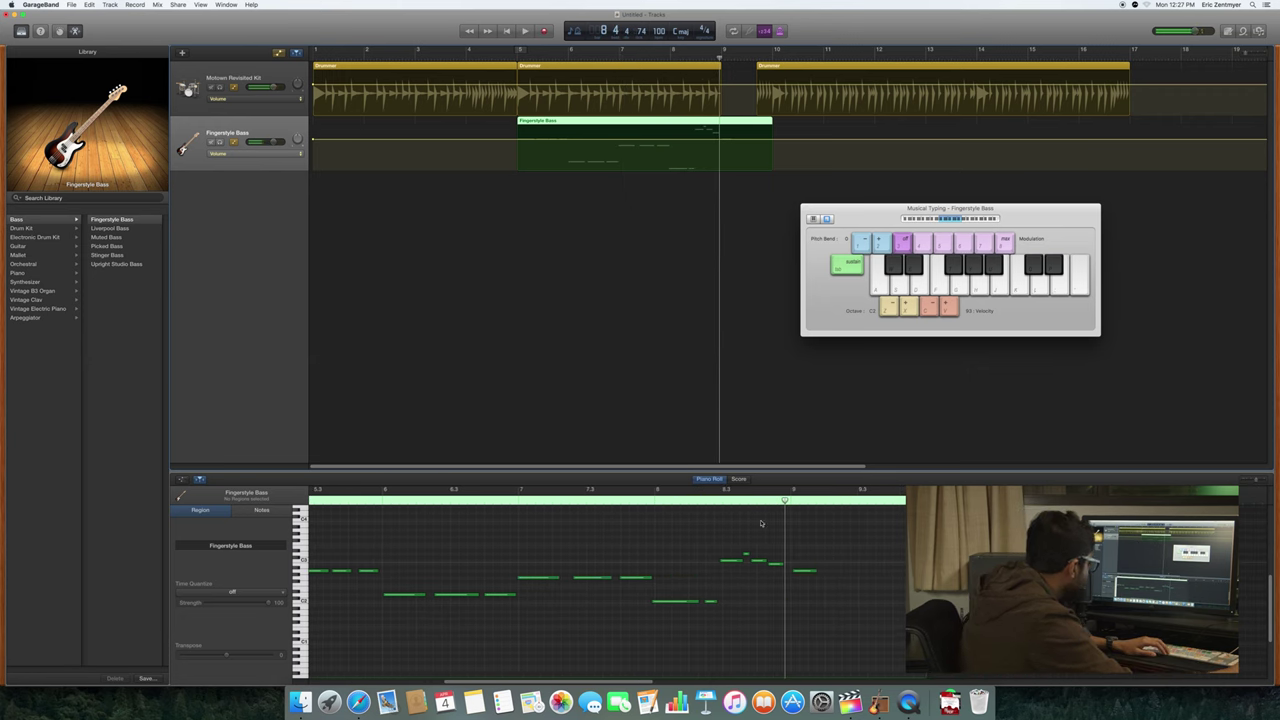
Step: Shift the longer high bass note near 8.3 slightly later and play back that passage from bar 8
{"action": "left_click", "coordinate": [730, 559]}
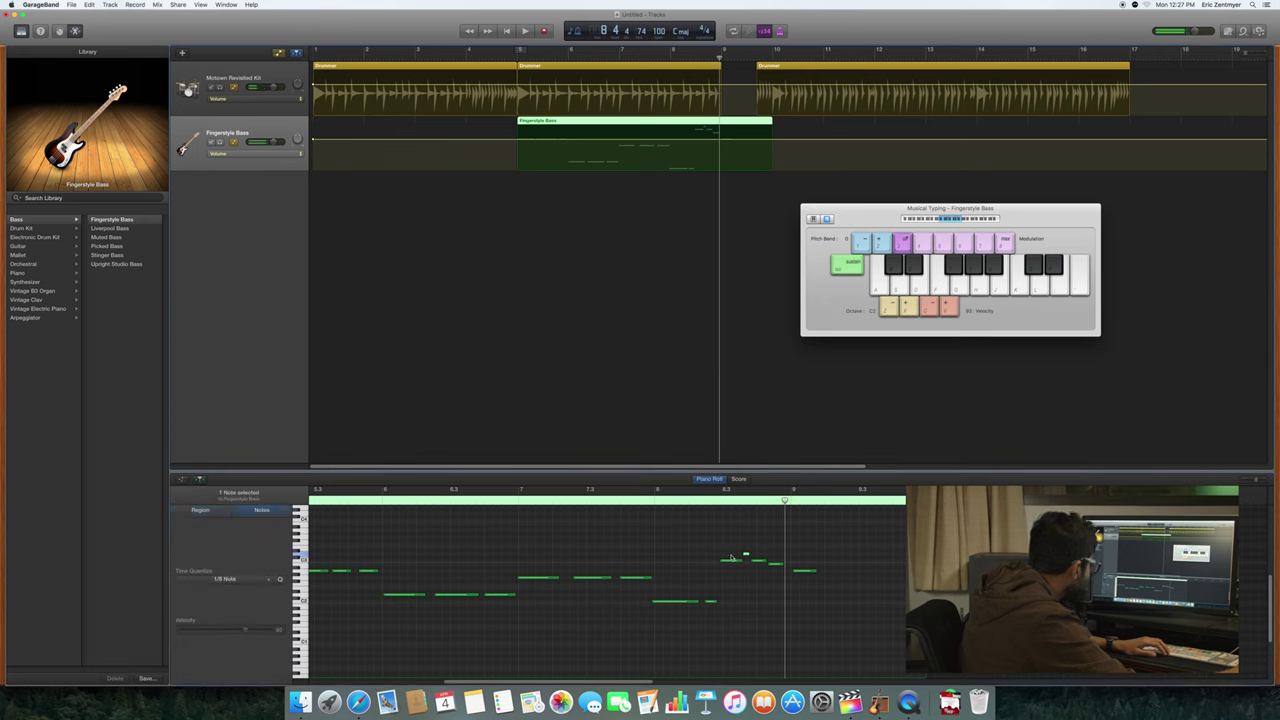
{"action": "left_click_drag", "start_coordinate": [733, 562], "coordinate": [736, 561]}
{"action": "key", "text": "space"}
{"action": "left_click", "coordinate": [703, 500]}
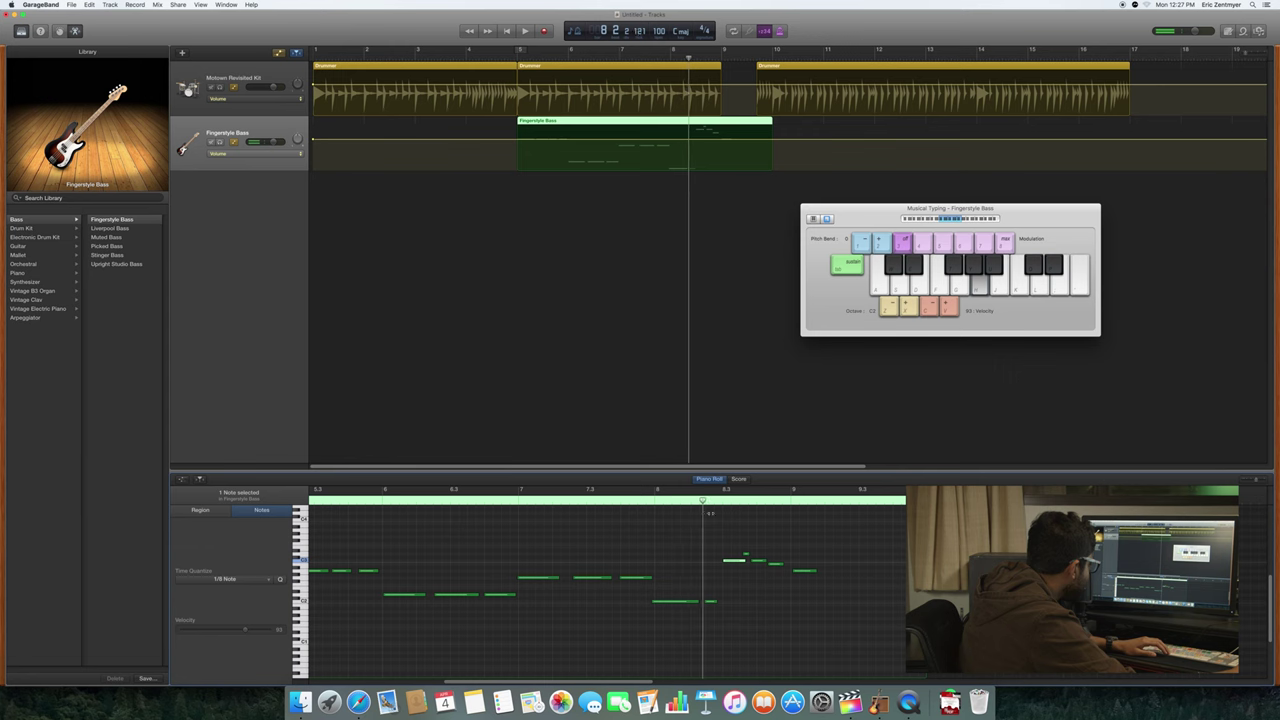
{"action": "key", "text": "space"}
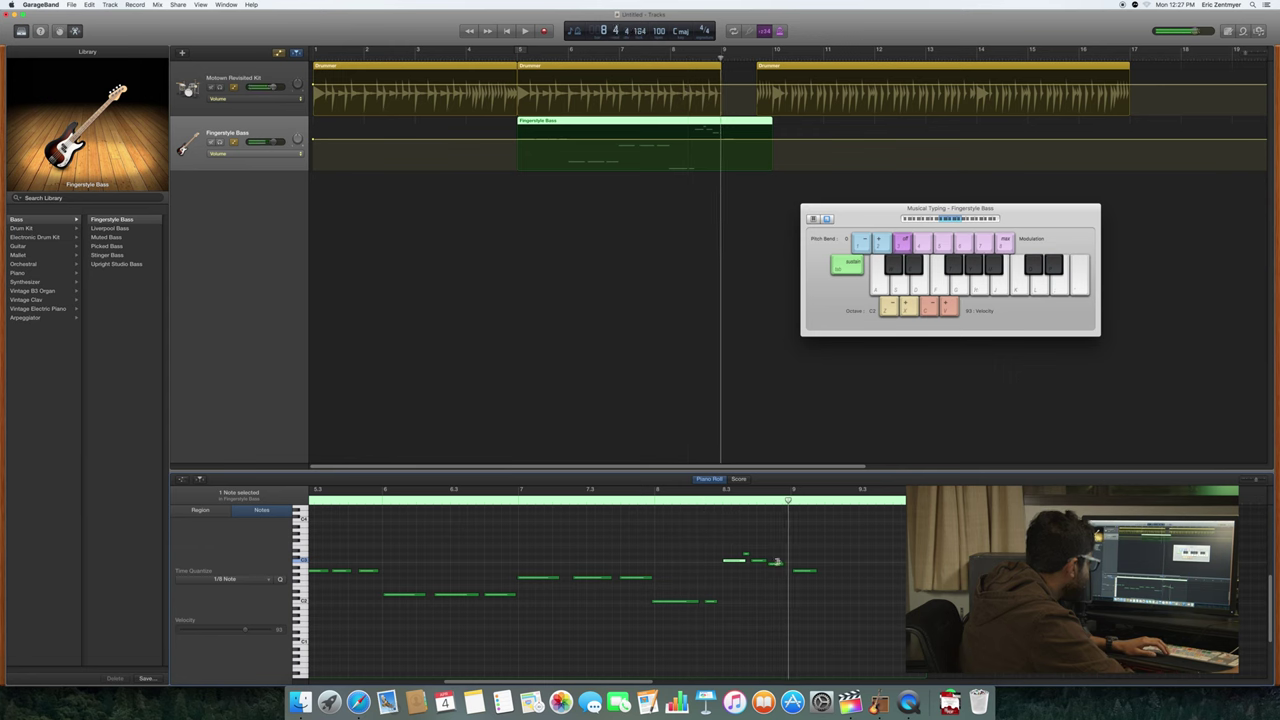
{"action": "left_click_drag", "start_coordinate": [828, 589], "coordinate": [732, 551]}
{"action": "scroll", "coordinate": [734, 553], "scroll_direction": "right", "scroll_amount": 5}
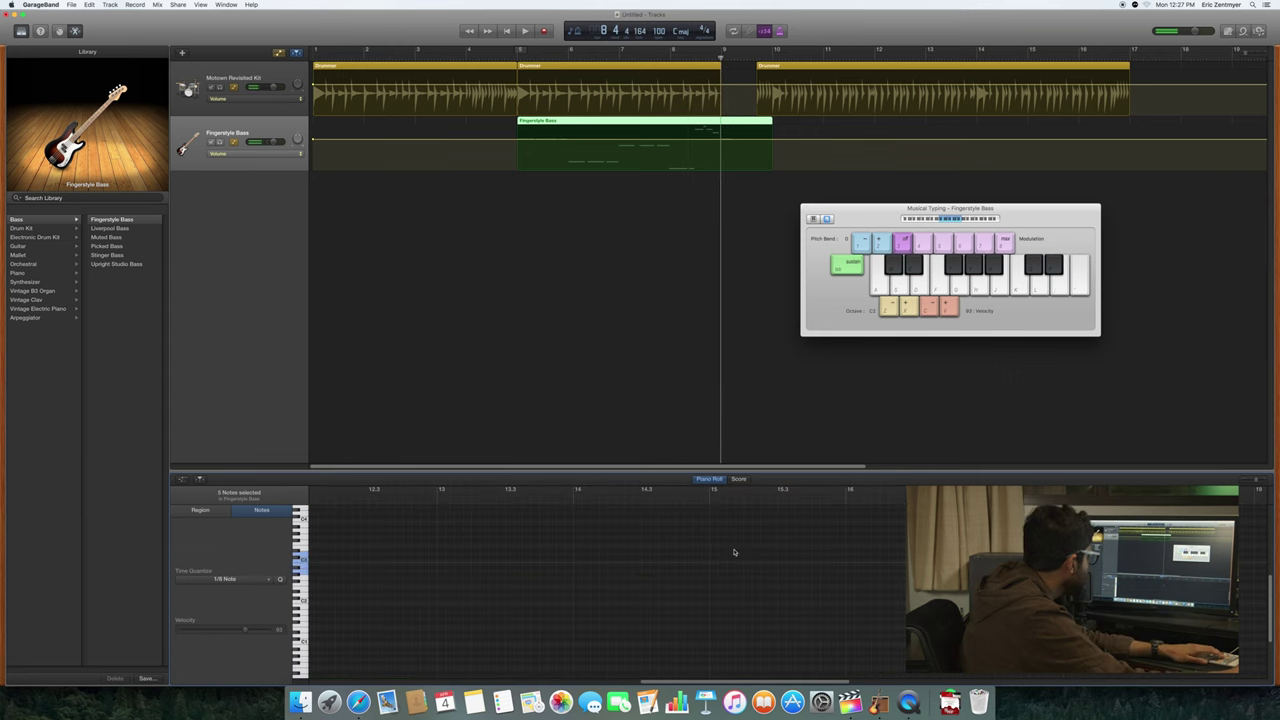
{"action": "left_click", "coordinate": [708, 128]}
{"action": "left_click_drag", "start_coordinate": [468, 620], "coordinate": [430, 588]}
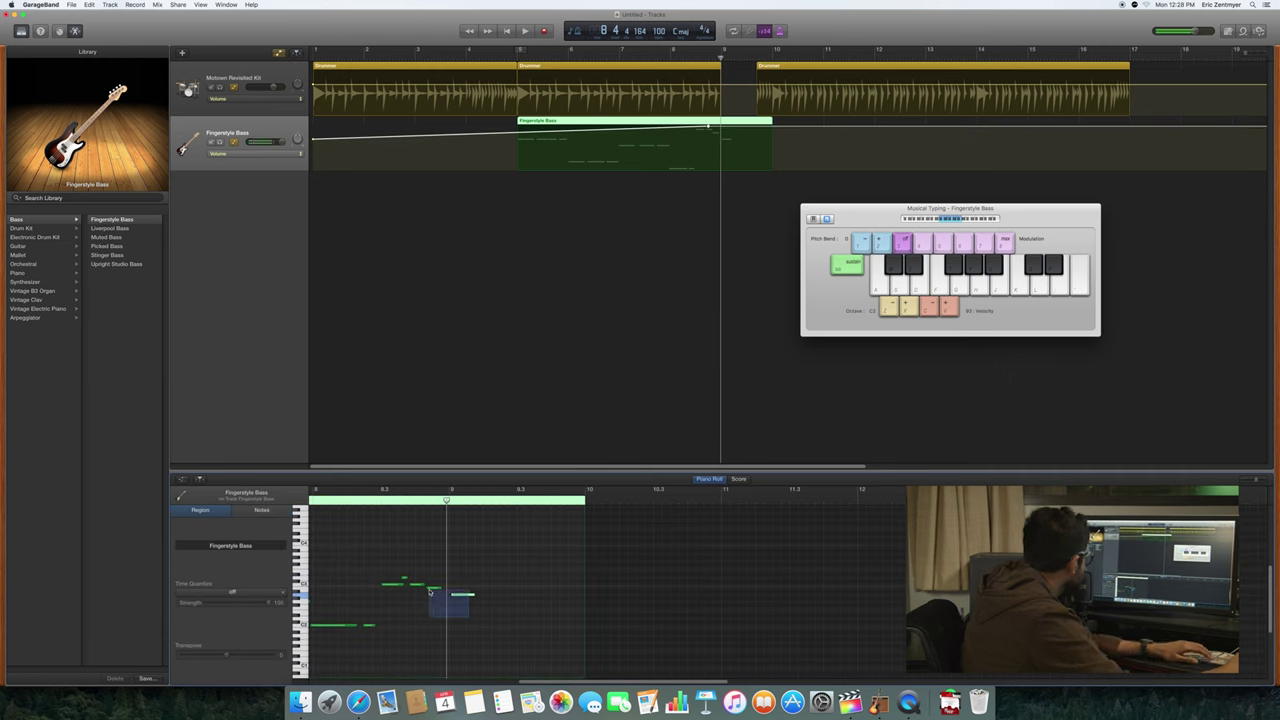
{"action": "left_click", "coordinate": [402, 578]}
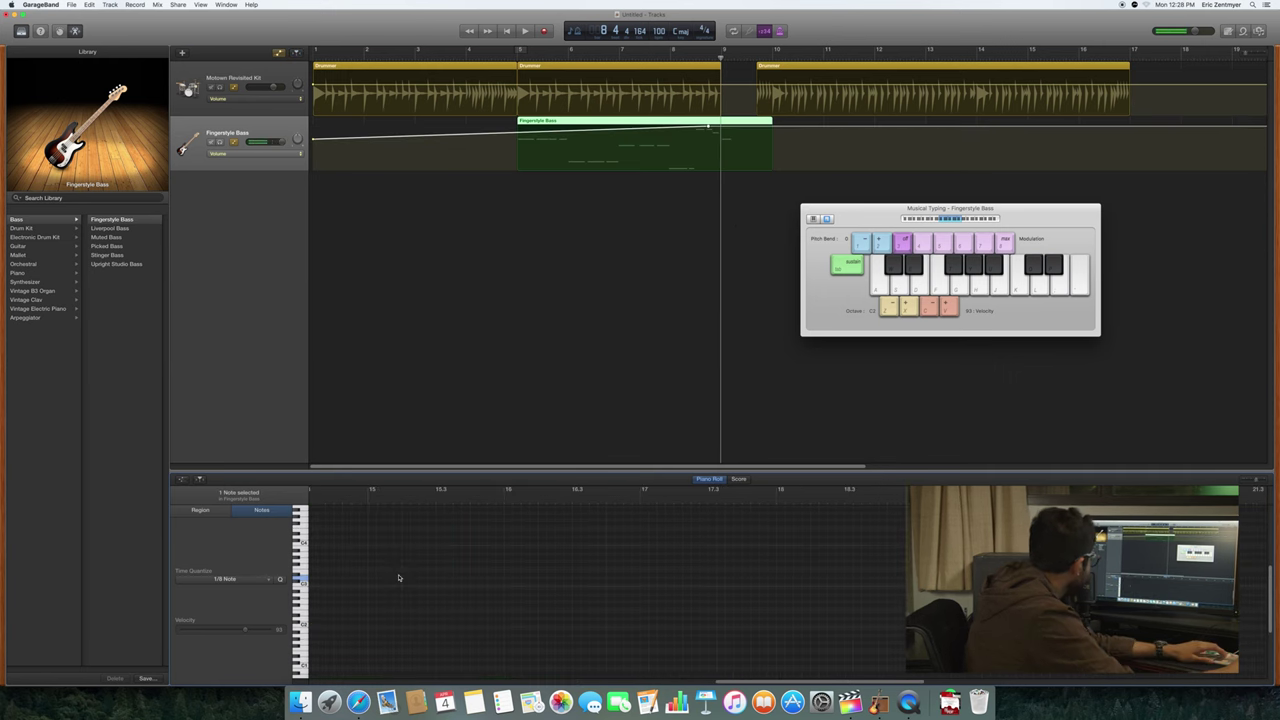
{"action": "left_click", "coordinate": [708, 127]}
Step: Delete the short, highest-pitched note just after 8.3 in the Fingerstyle Bass region
{"action": "left_click", "coordinate": [405, 558]}
{"action": "left_click", "coordinate": [405, 577]}
{"action": "key", "text": "Delete"}
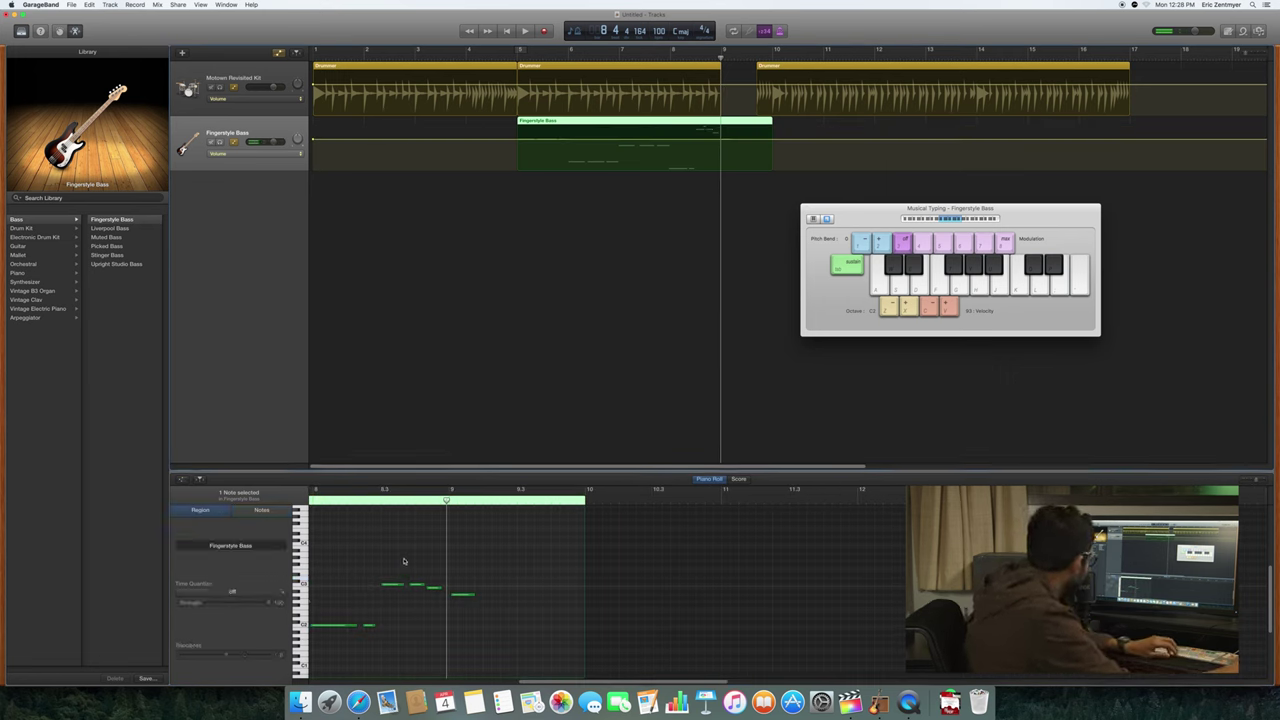
Step: Replay the ending, delete the last bass note at bar 9 and trim the Fingerstyle Bass region to end at bar 9
{"action": "left_click_drag", "start_coordinate": [461, 500], "coordinate": [358, 519]}
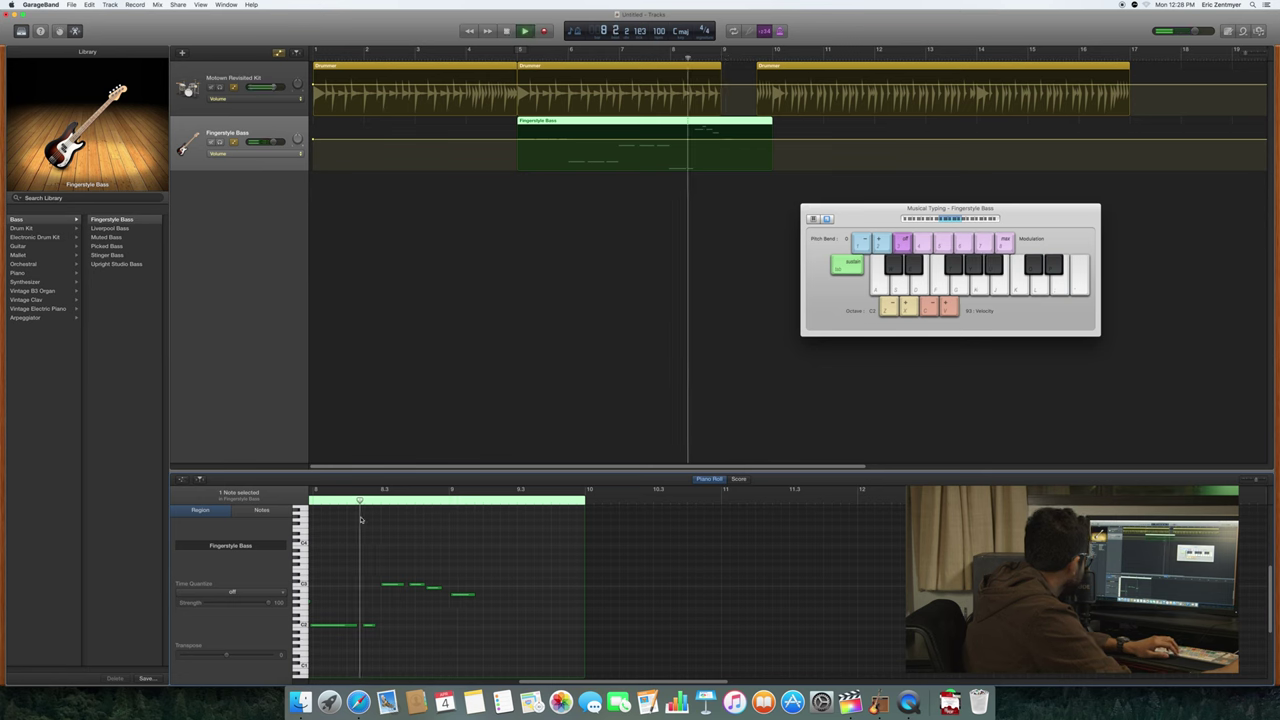
{"action": "key", "text": "space"}
{"action": "key", "text": "space"}
{"action": "left_click", "coordinate": [465, 595]}
{"action": "key", "text": "Delete"}
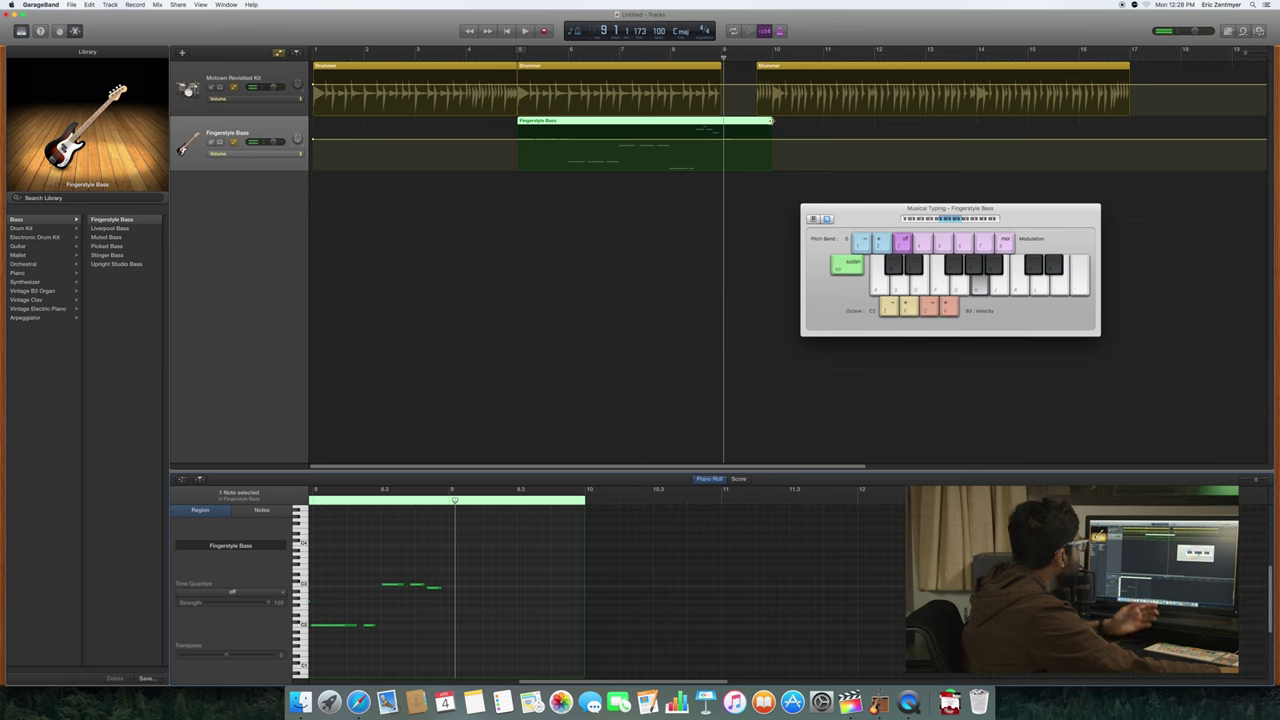
{"action": "left_click_drag", "start_coordinate": [754, 127], "coordinate": [720, 136]}
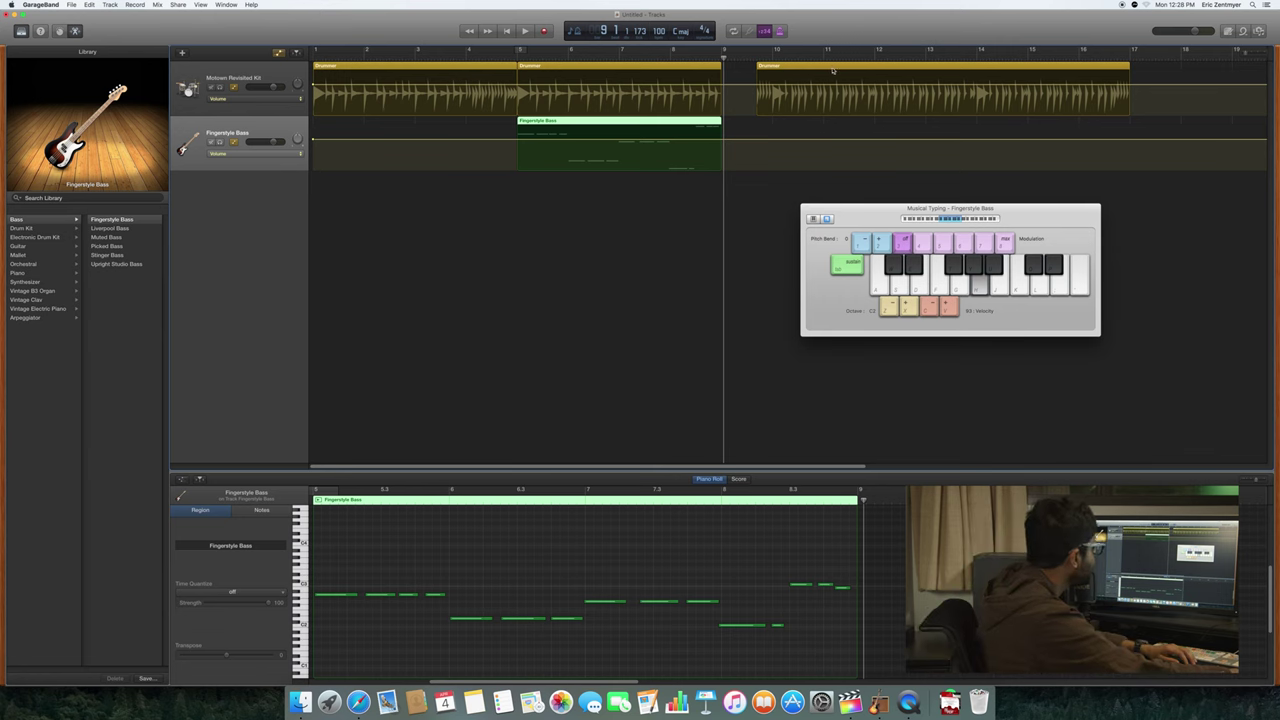
Step: Delete the separate third Drummer region after bar 9 on the Motown Revisited Kit track
{"action": "left_click", "coordinate": [833, 69]}
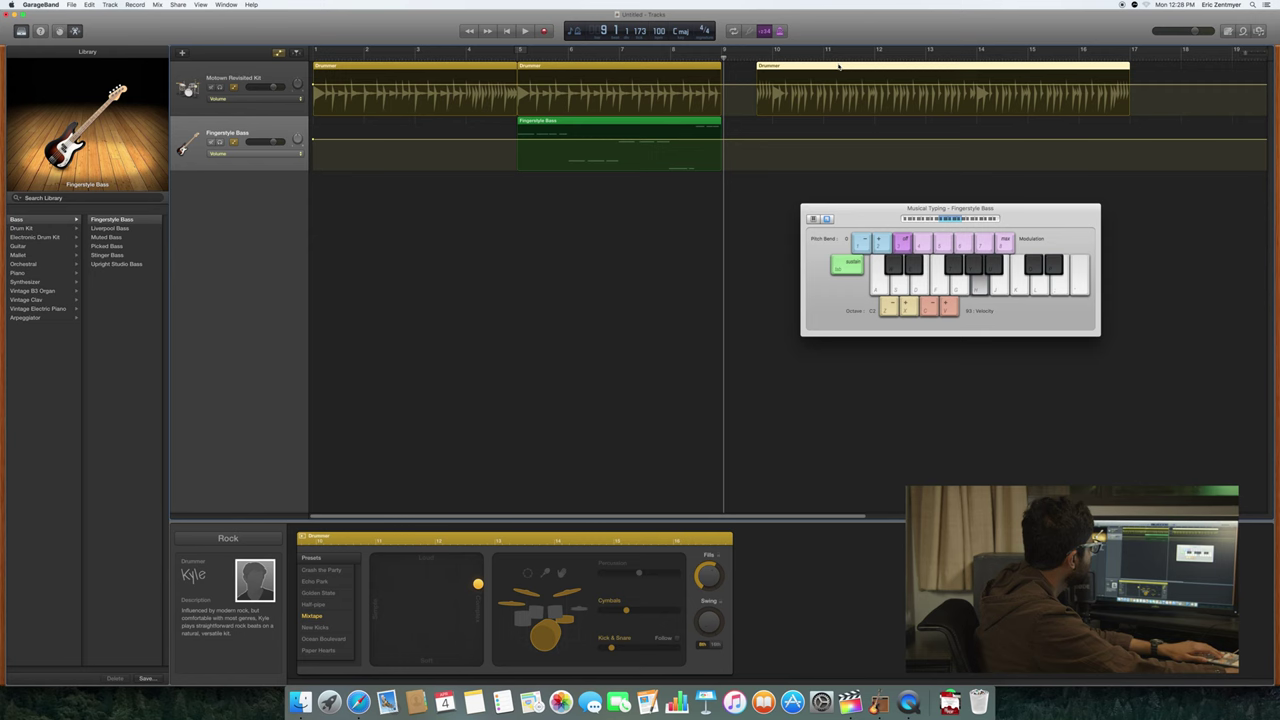
{"action": "key", "text": "Delete"}
Step: Try to paste a copy of the second Drummer region at bar 9, and undo the paste
{"action": "left_click", "coordinate": [684, 69]}
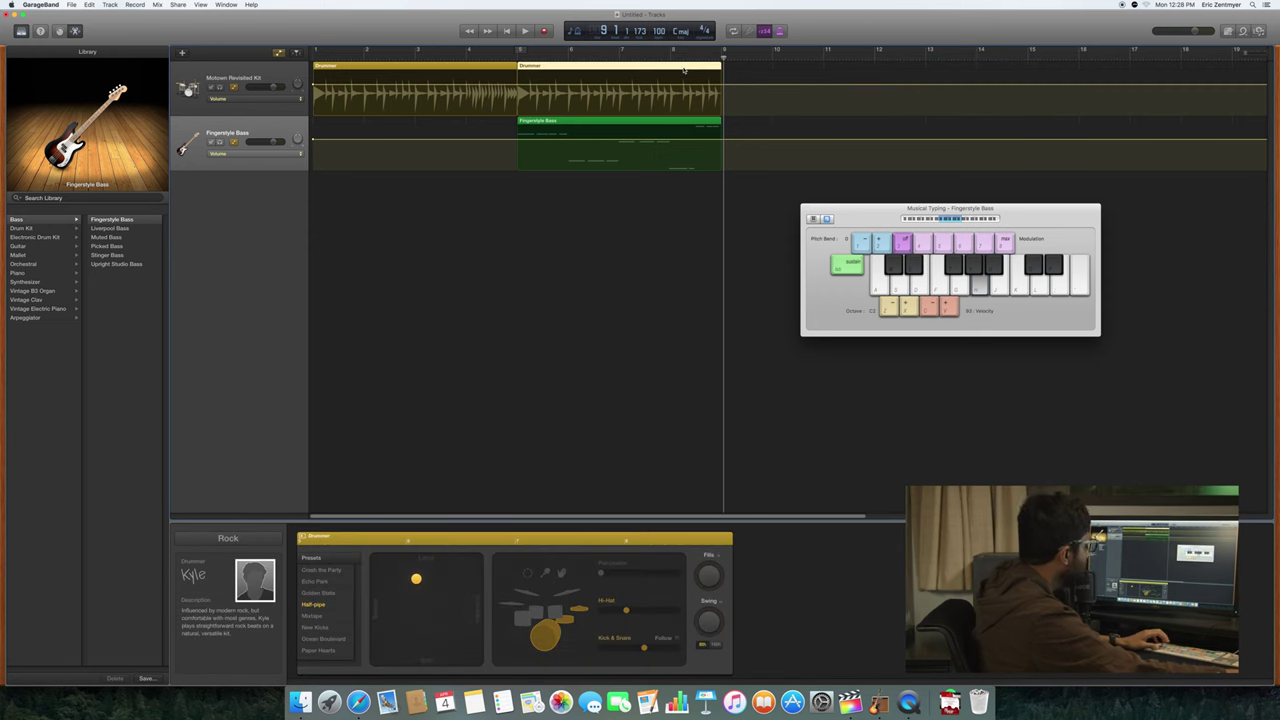
{"action": "key", "text": "super+v"}
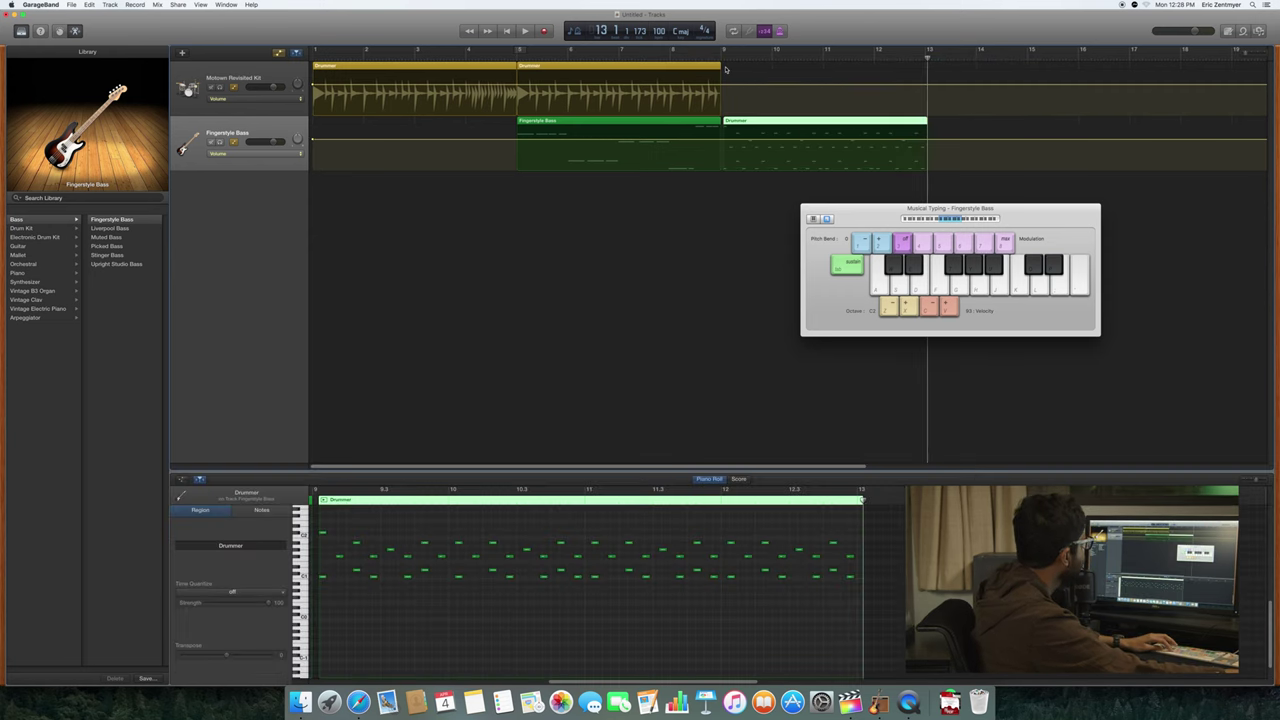
{"action": "key", "text": "super+z"}
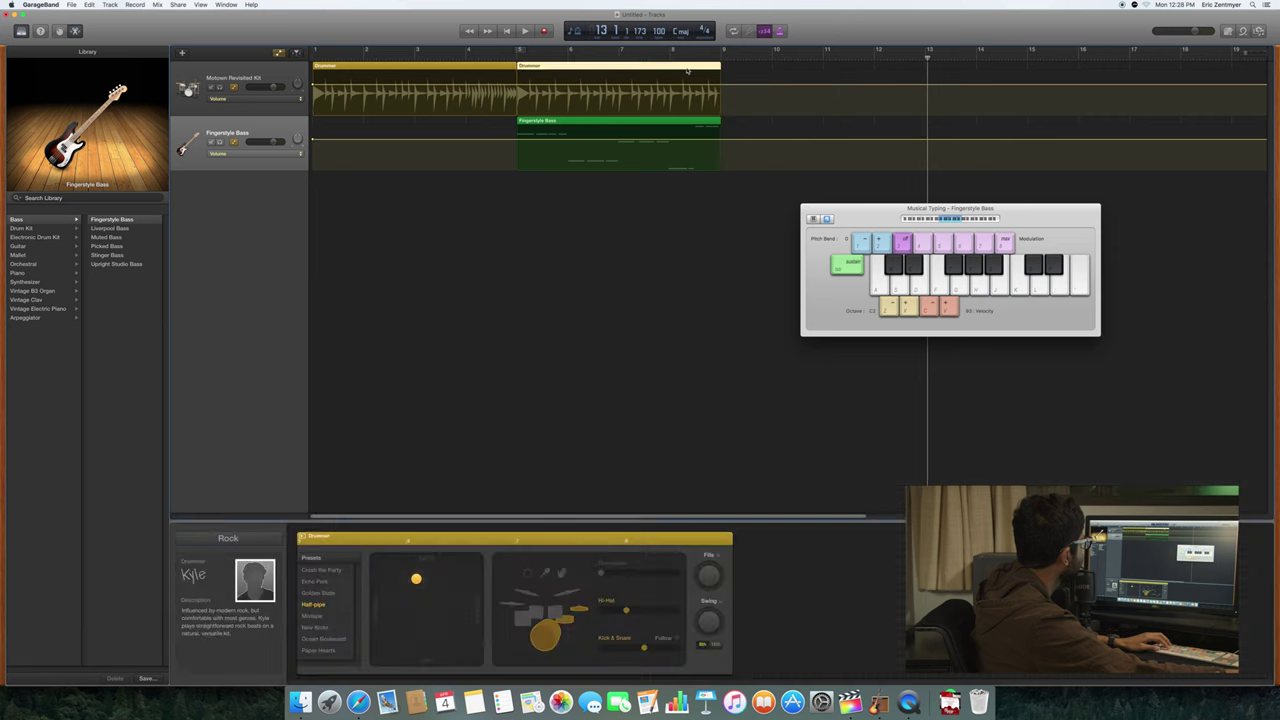
Step: Try to paste copies of both Drummer regions at bar 13 on the Motown Revisited Kit track, and undo the paste
{"action": "left_click", "coordinate": [283, 73]}
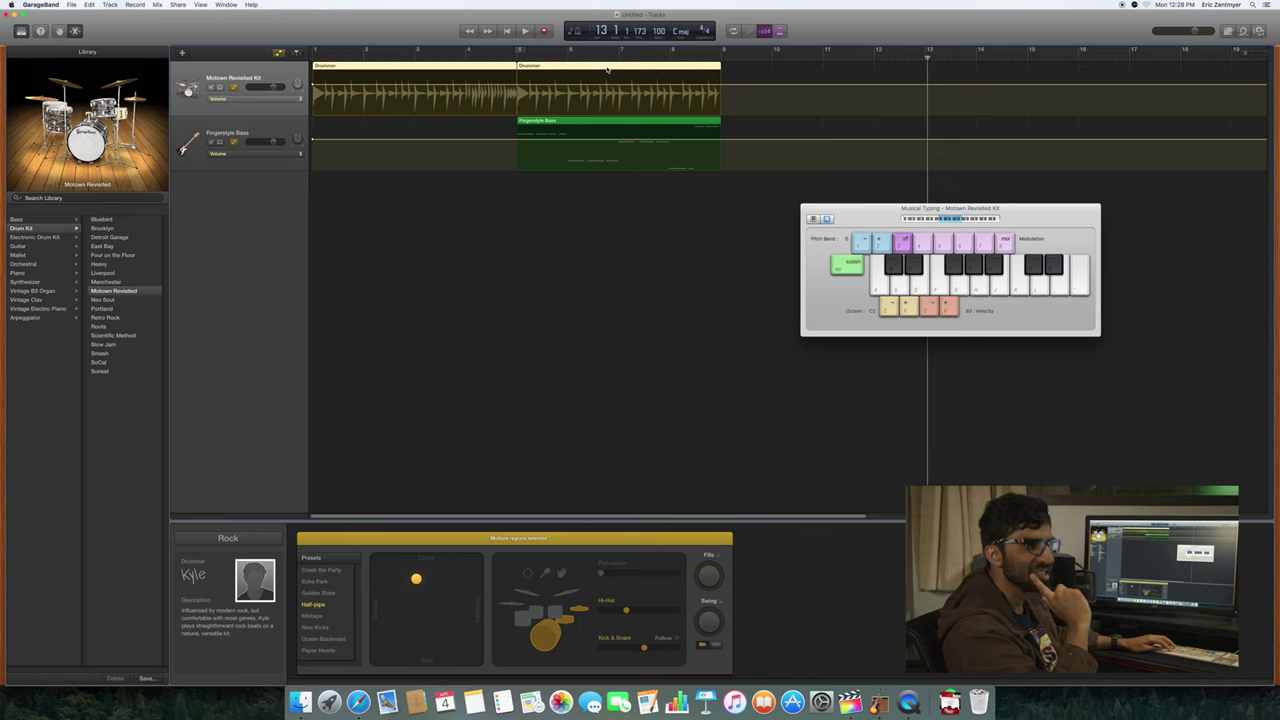
{"action": "key", "text": "super+v"}
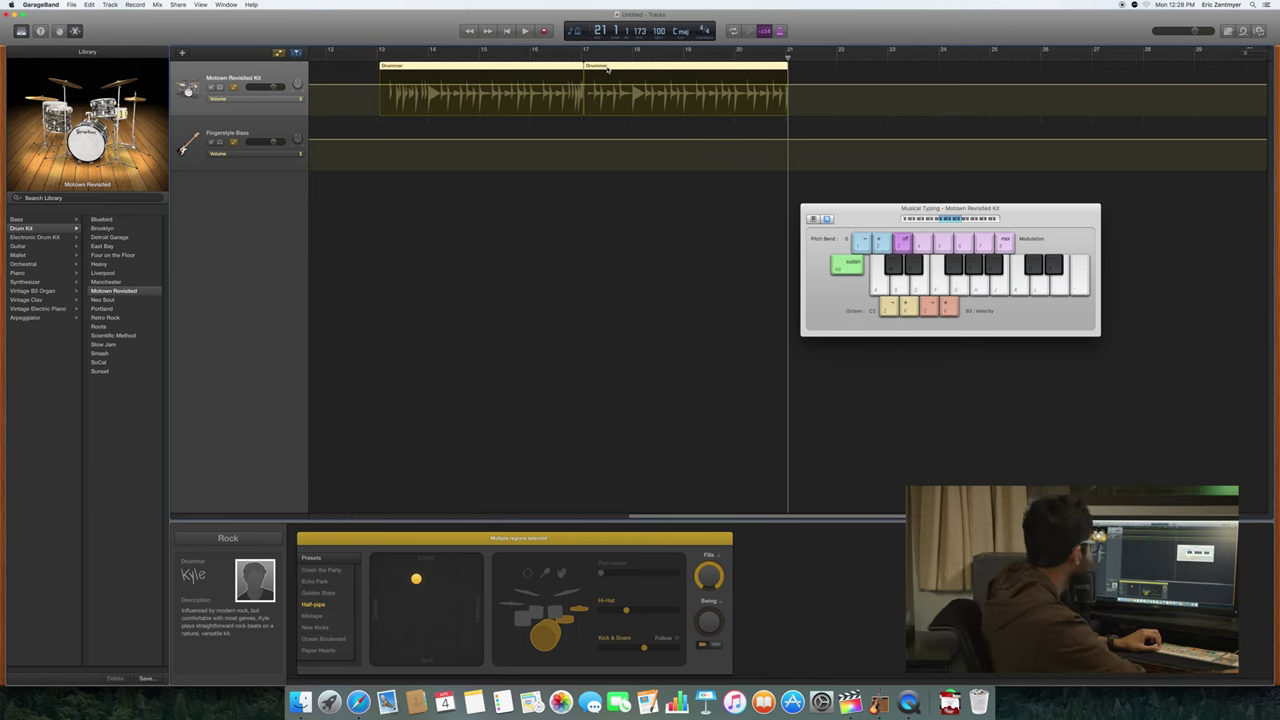
{"action": "key", "text": "super+z"}
Step: Try to paste copies of the second Drummer region and the Fingerstyle Bass region together at bar 21
{"action": "left_click", "coordinate": [631, 78]}
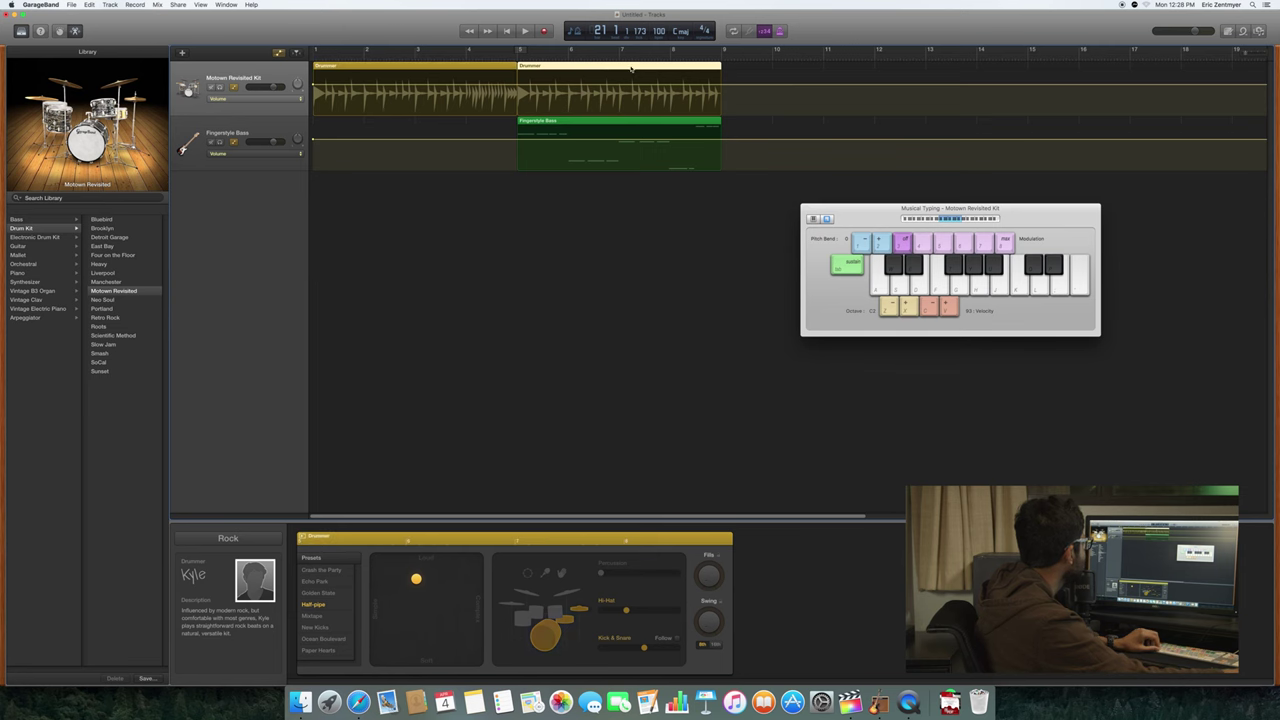
{"action": "left_click", "coordinate": [646, 124], "text": "shift"}
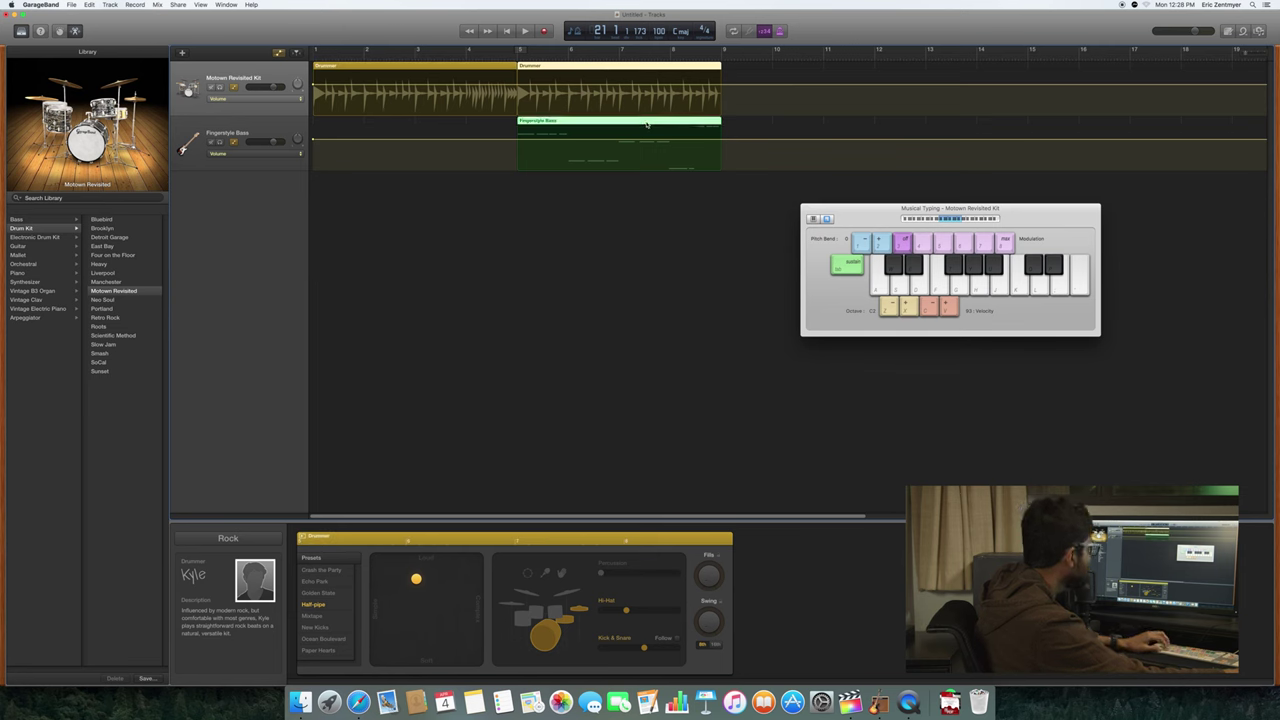
{"action": "key", "text": "super+v"}
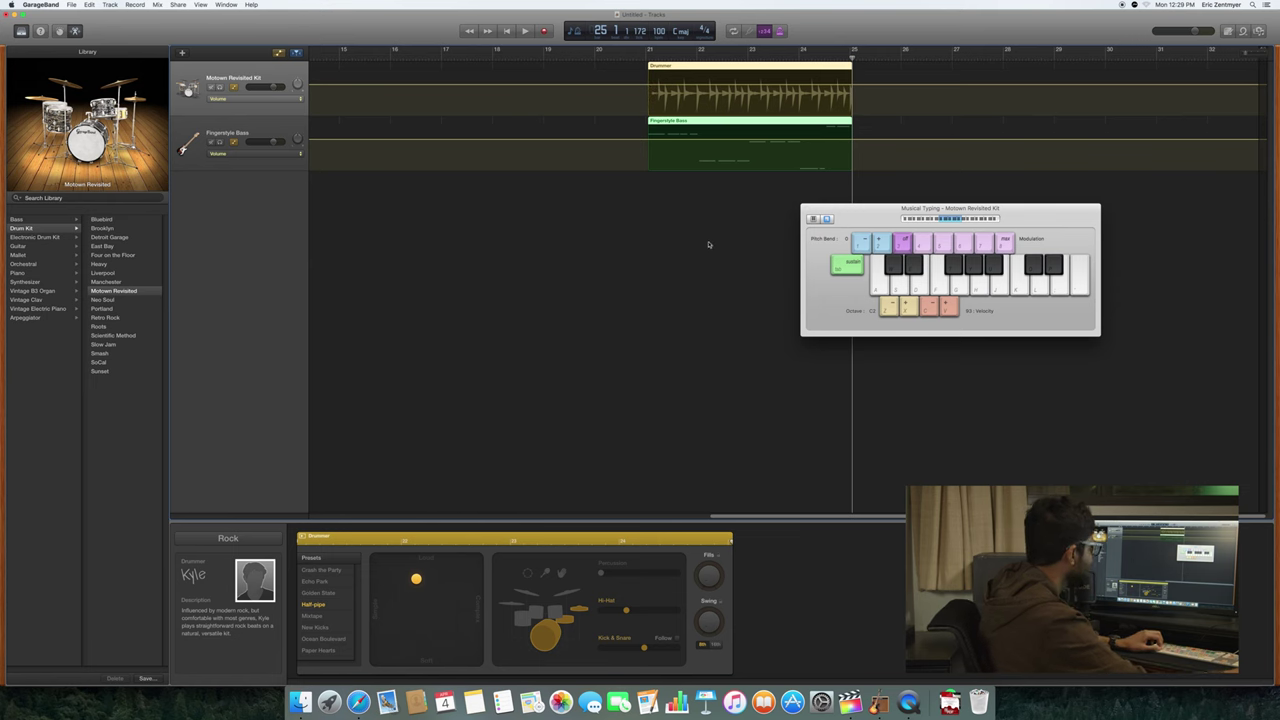
Step: Remove the pasted copies at bar 21 and return the playhead to bar 9, where the existing regions end
{"action": "left_click_drag", "start_coordinate": [740, 521], "coordinate": [408, 531]}
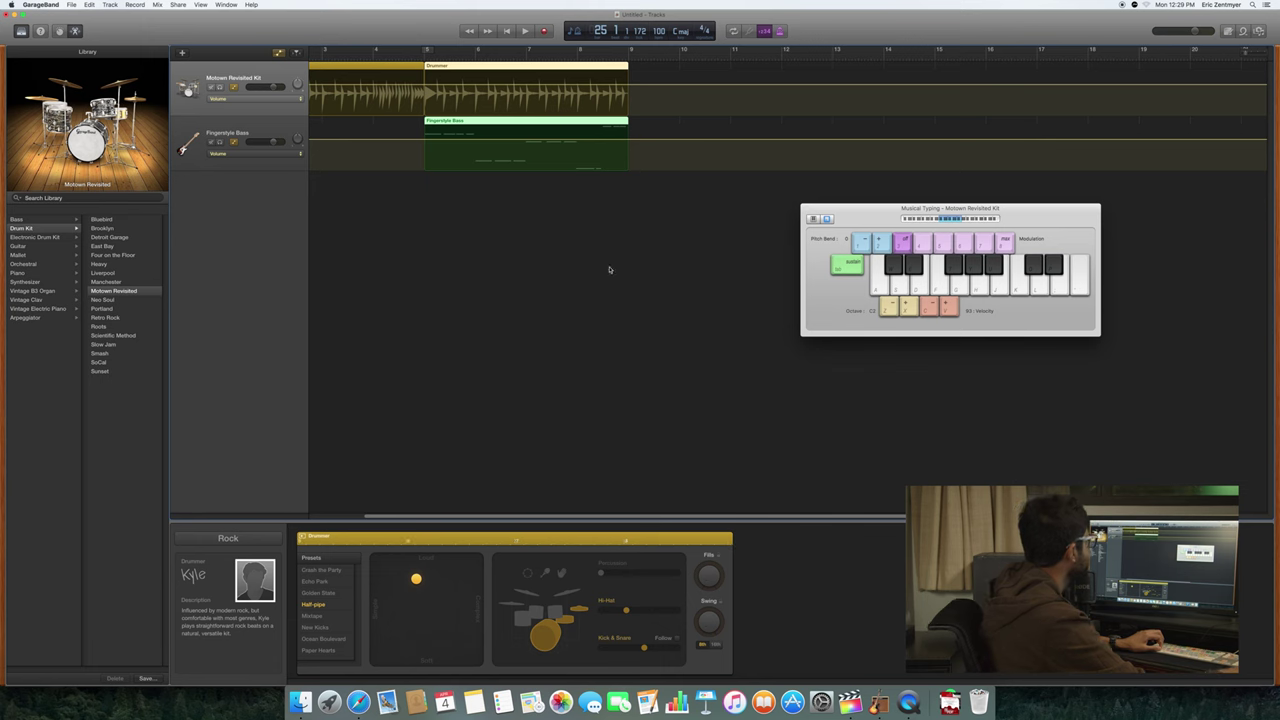
{"action": "scroll", "coordinate": [775, 503], "scroll_direction": "left", "scroll_amount": 1}
{"action": "scroll", "coordinate": [772, 521], "scroll_direction": "right", "scroll_amount": 10}
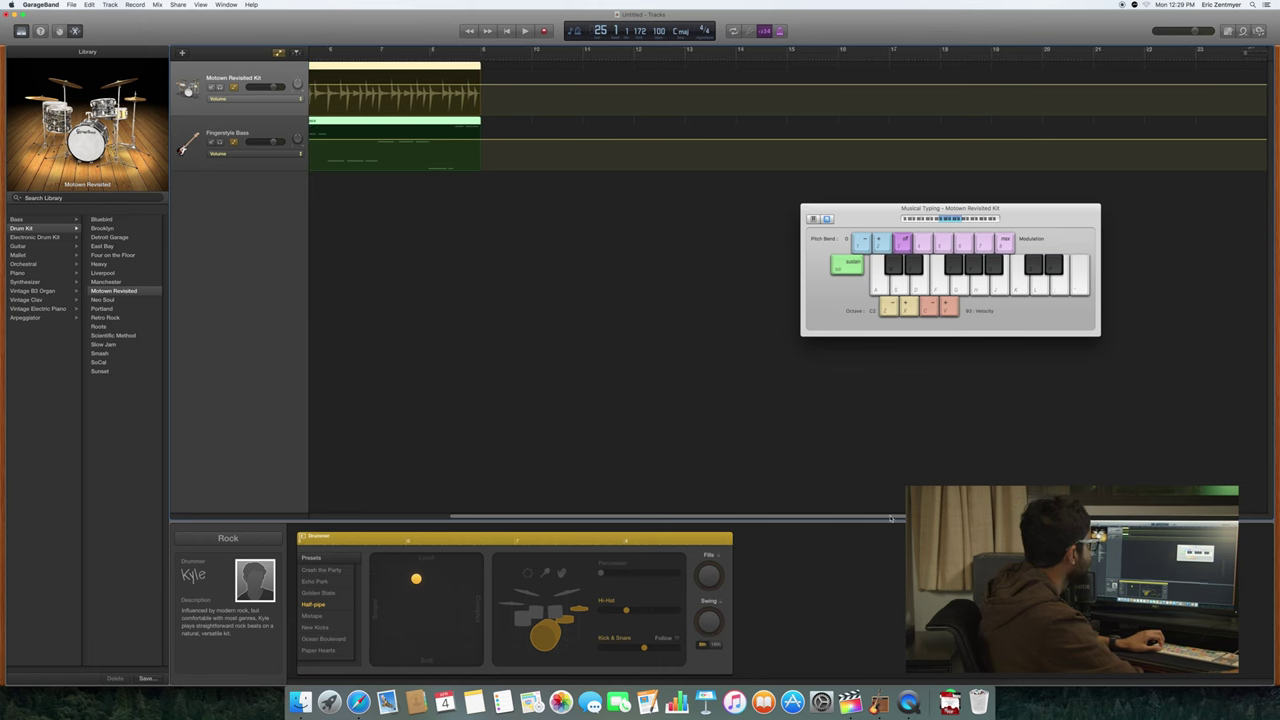
{"action": "left_click_drag", "start_coordinate": [1047, 57], "coordinate": [259, 98]}
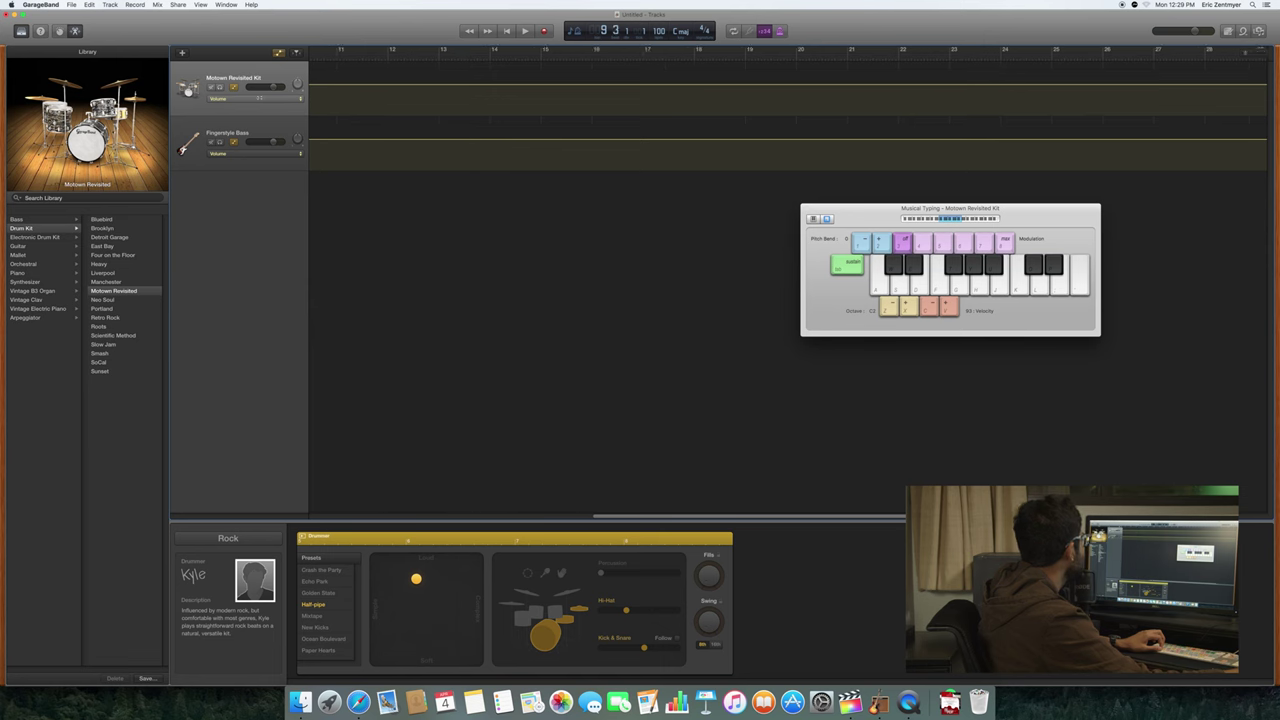
{"action": "key", "text": "comma"}
{"action": "left_click_drag", "start_coordinate": [354, 90], "coordinate": [537, 81]}
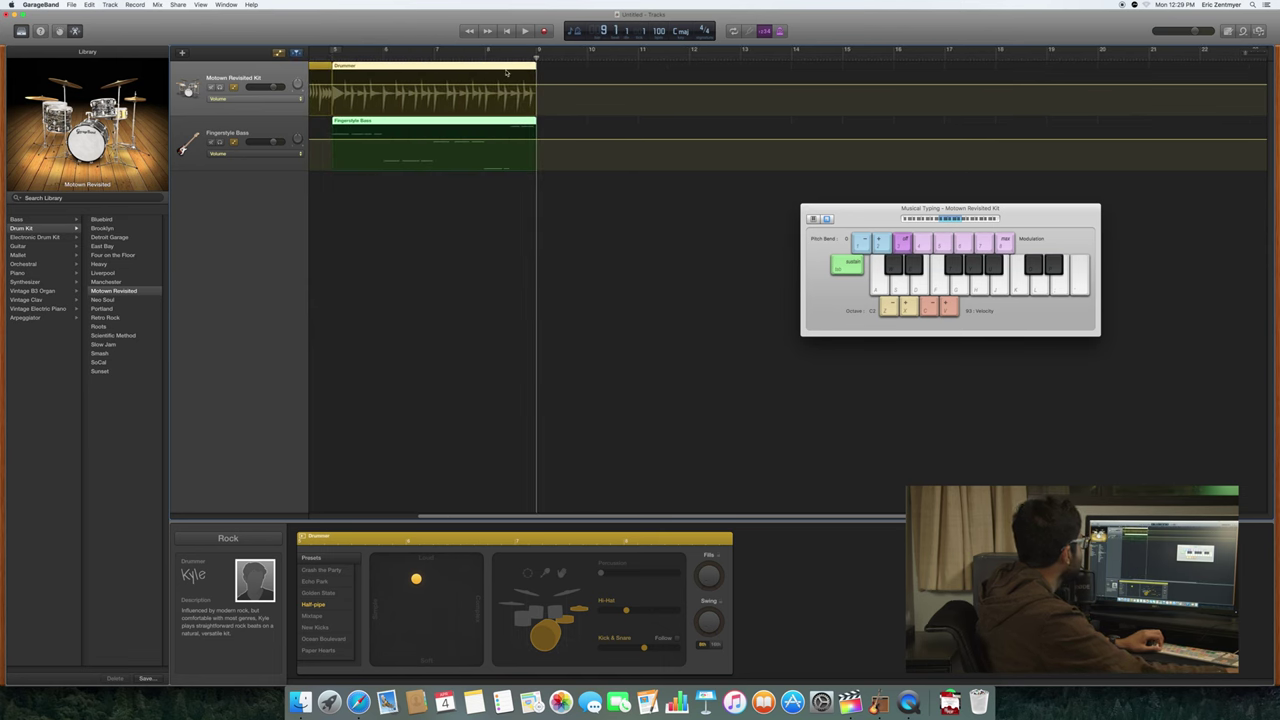
Step: Copy the second Drummer region together with the Fingerstyle Bass region and paste both at bar 9
{"action": "left_click", "coordinate": [507, 120]}
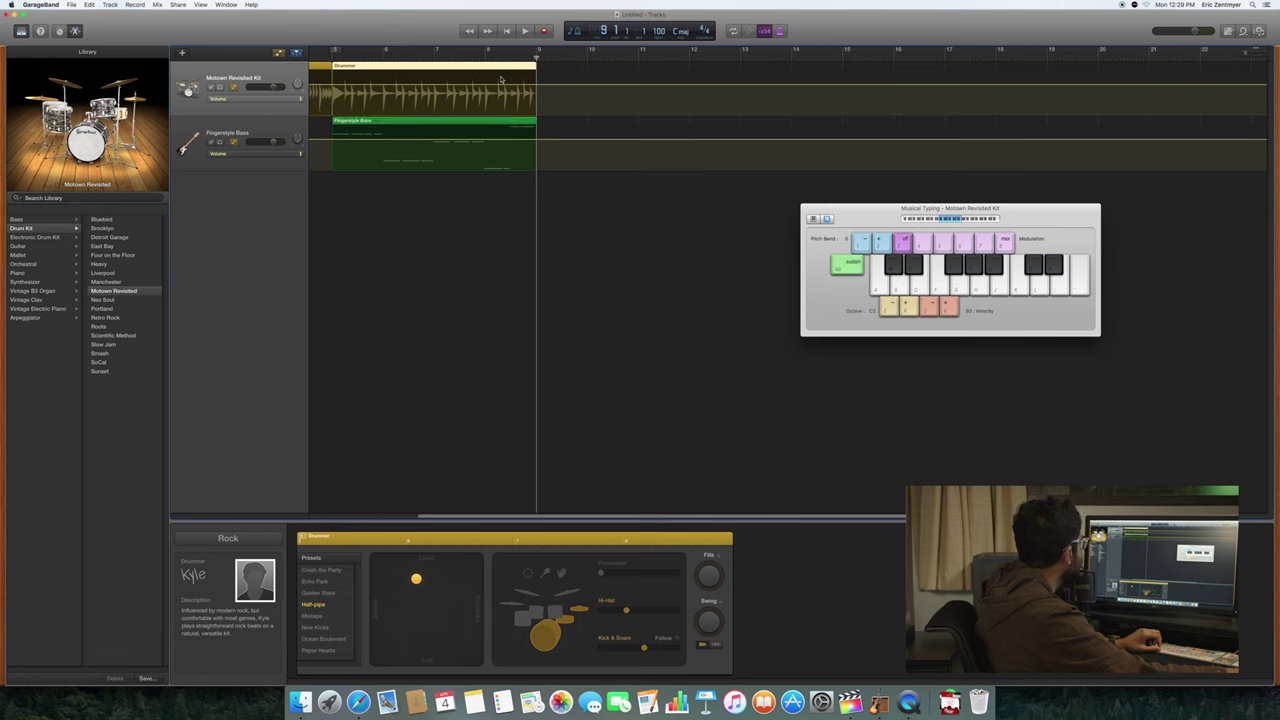
{"action": "left_click", "coordinate": [496, 121]}
{"action": "double_click", "coordinate": [496, 121]}
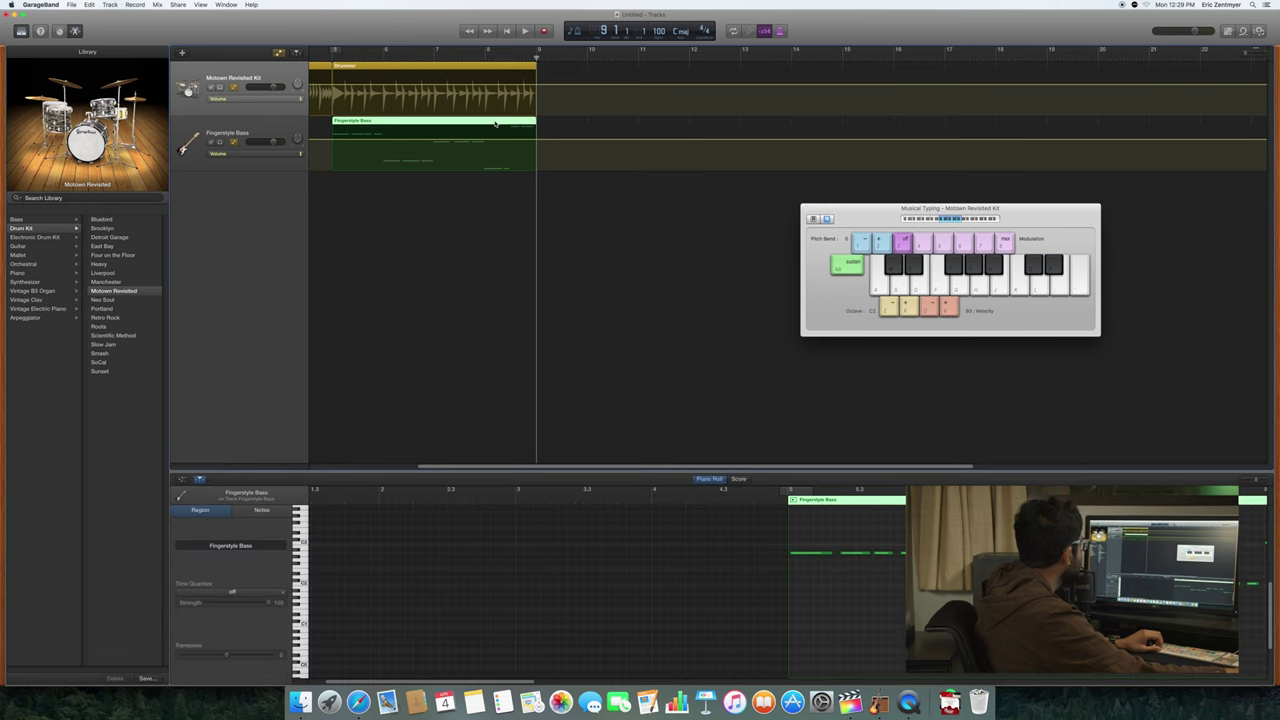
{"action": "double_click", "coordinate": [483, 68]}
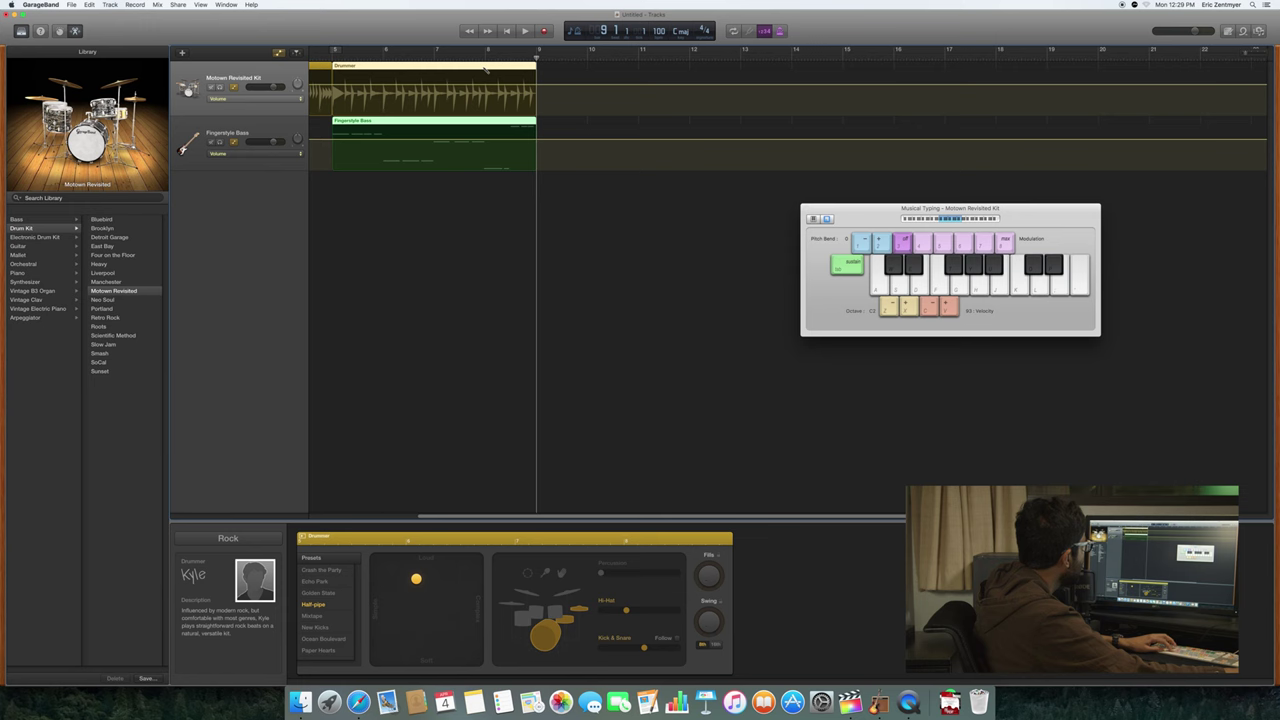
{"action": "key", "text": "super+c"}
{"action": "key", "text": "super+v"}
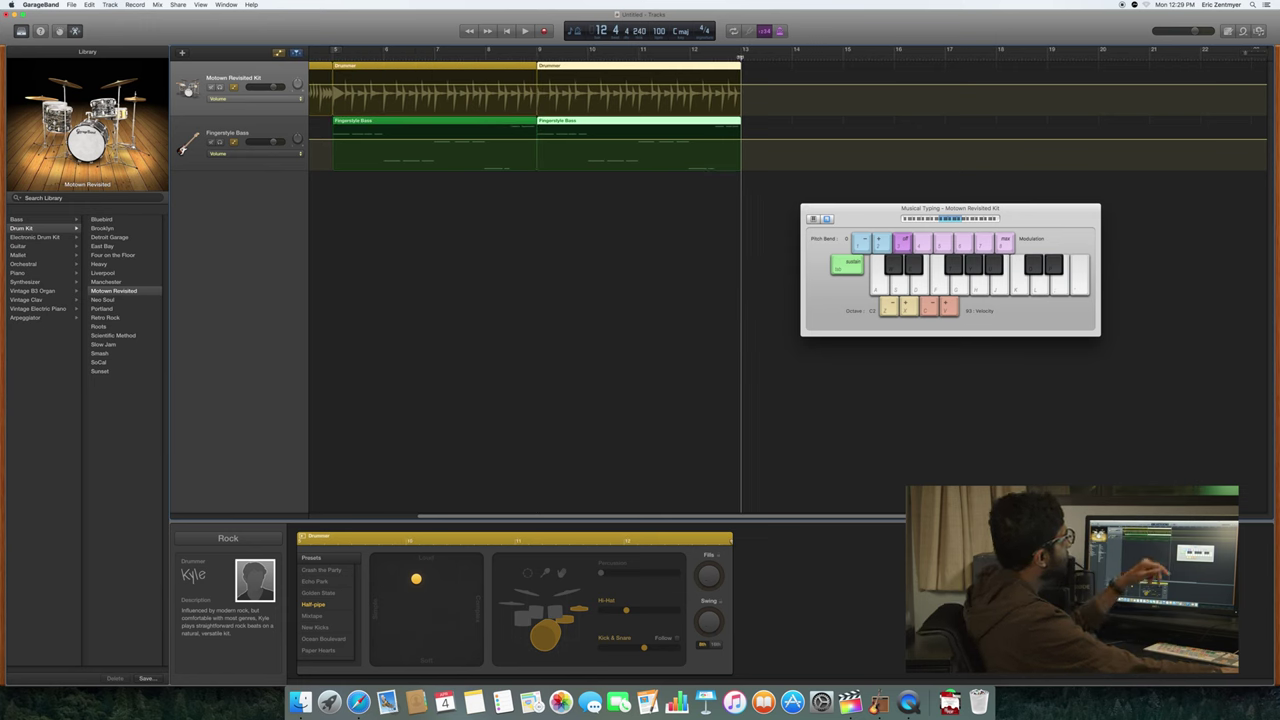
Step: Try to paste another copy of the Drummer and Fingerstyle Bass regions at bar 18, and delete the pasted pair
{"action": "left_click_drag", "start_coordinate": [740, 58], "coordinate": [1003, 51]}
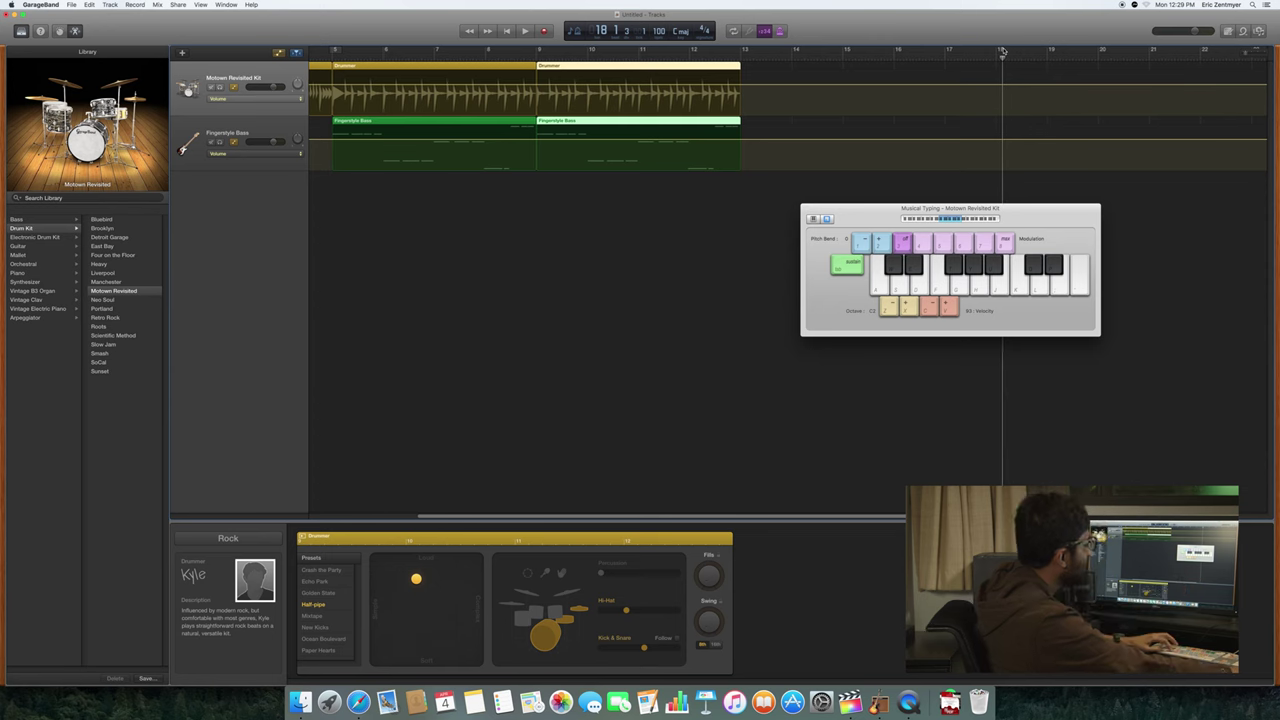
{"action": "key", "text": "super+v"}
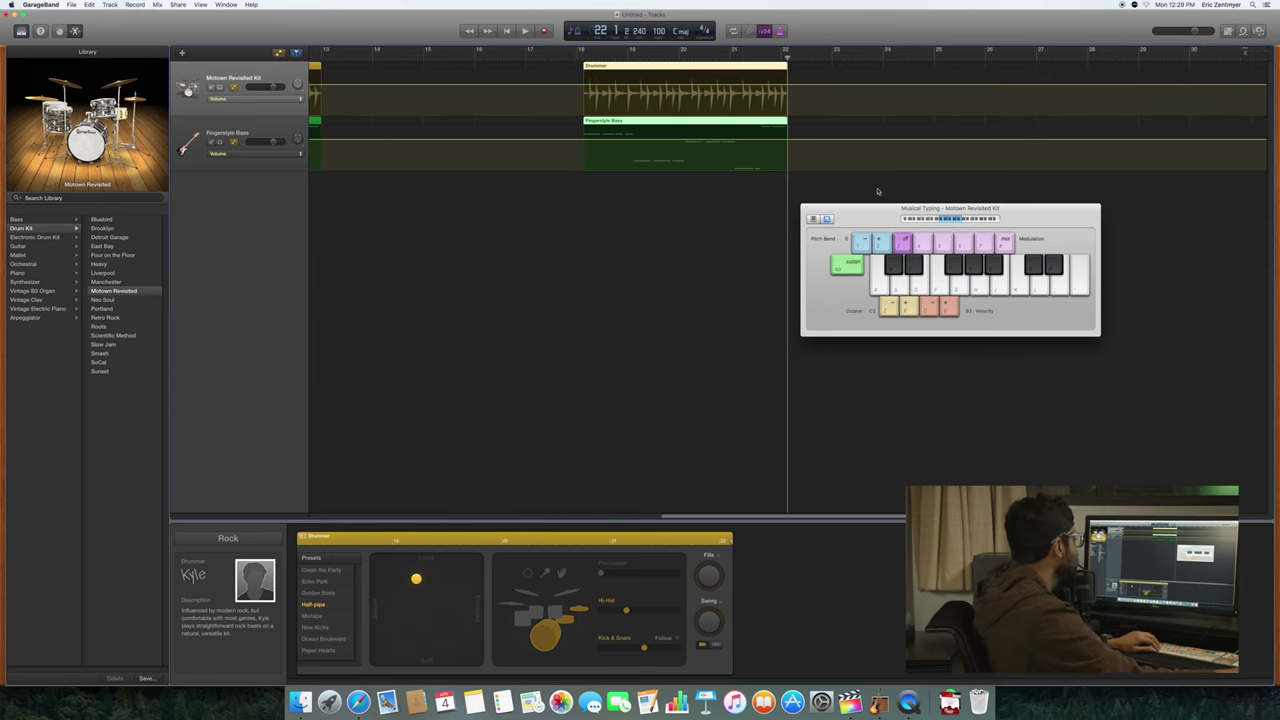
{"action": "key", "text": "Delete"}
{"action": "left_click_drag", "start_coordinate": [759, 519], "coordinate": [519, 526]}
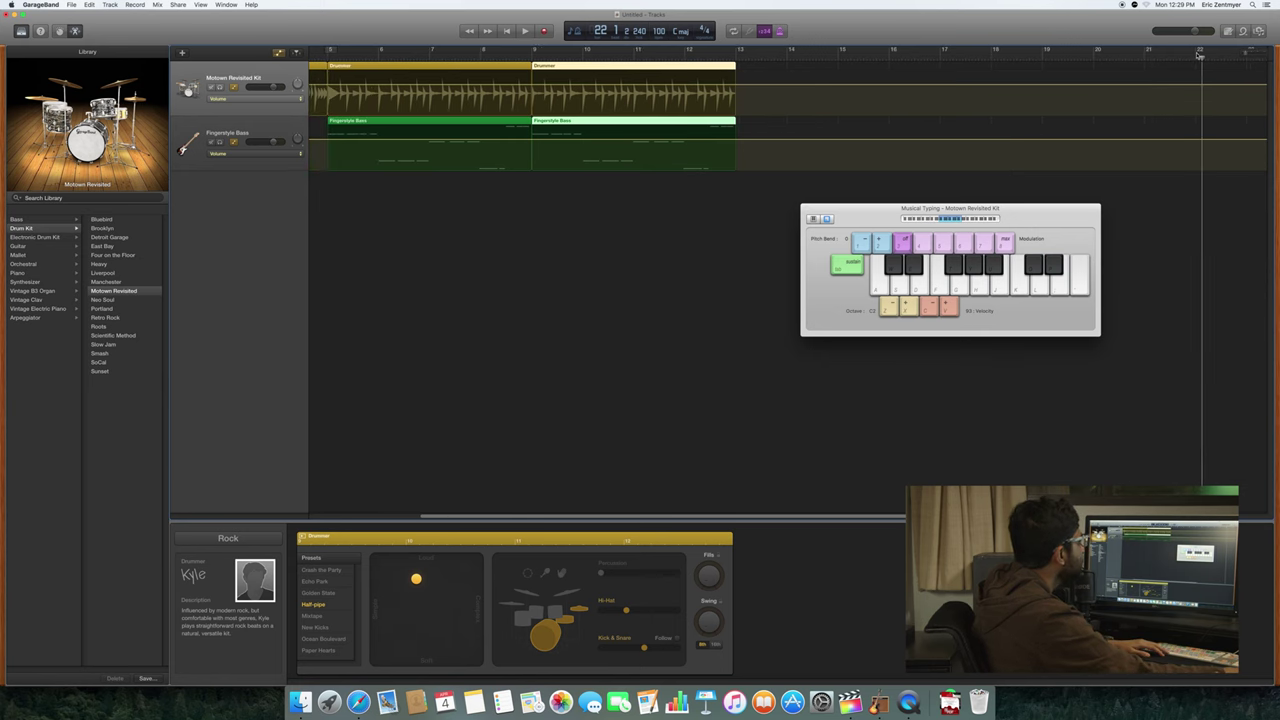
Step: Return the playhead to bar 9 and add a new Software Instrument track, keeping the Musical Typing keyboard clear of the tracks
{"action": "left_click_drag", "start_coordinate": [1200, 55], "coordinate": [723, 127]}
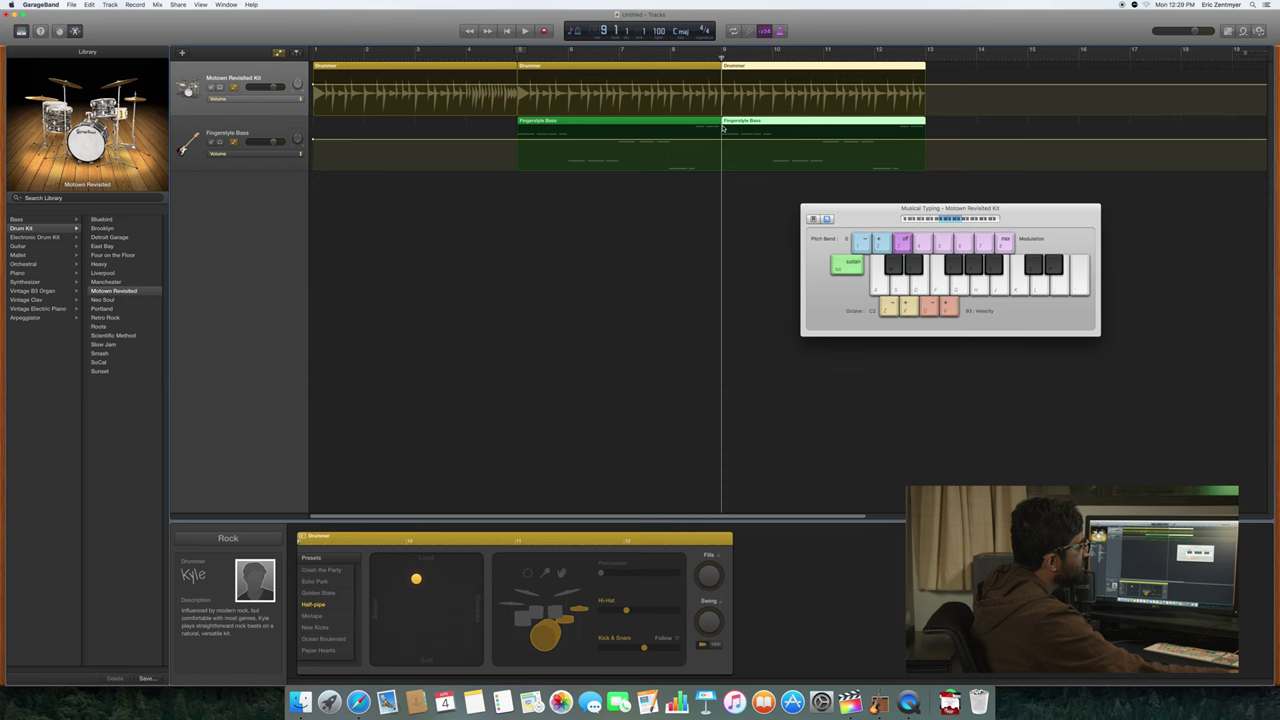
{"action": "left_click_drag", "start_coordinate": [864, 214], "coordinate": [363, 271]}
{"action": "left_click", "coordinate": [110, 5]}
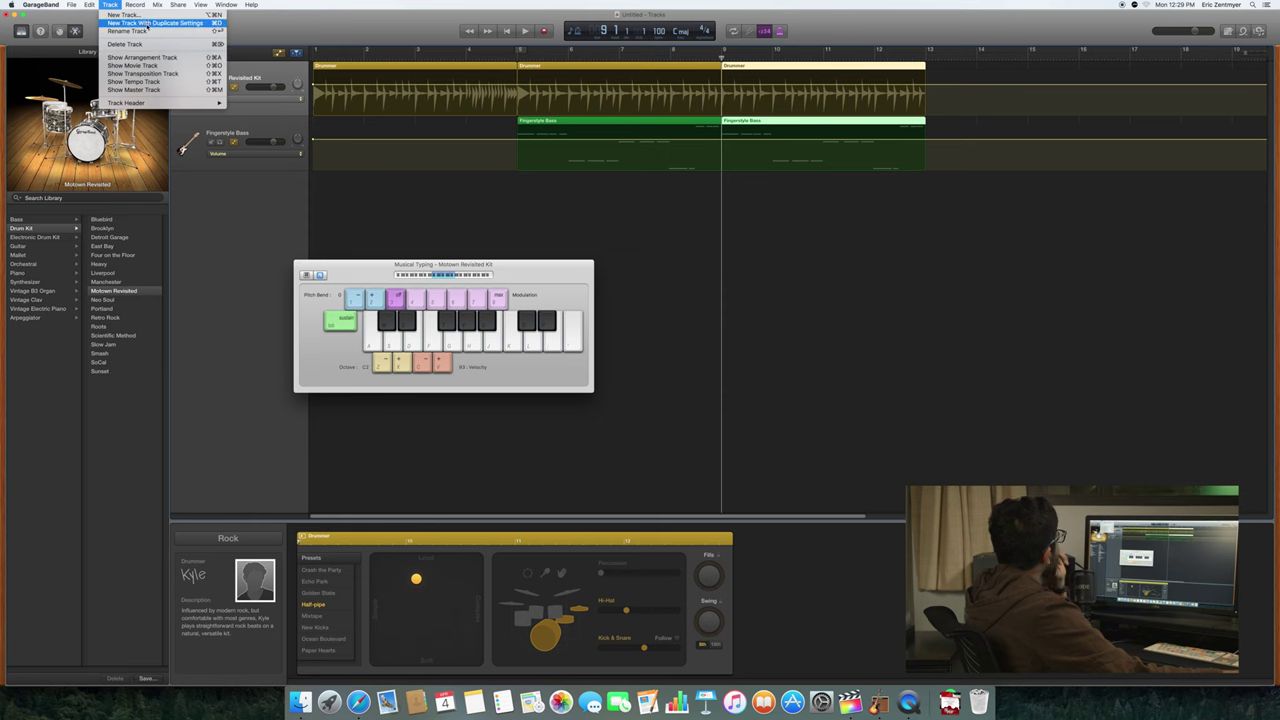
{"action": "left_click", "coordinate": [144, 16]}
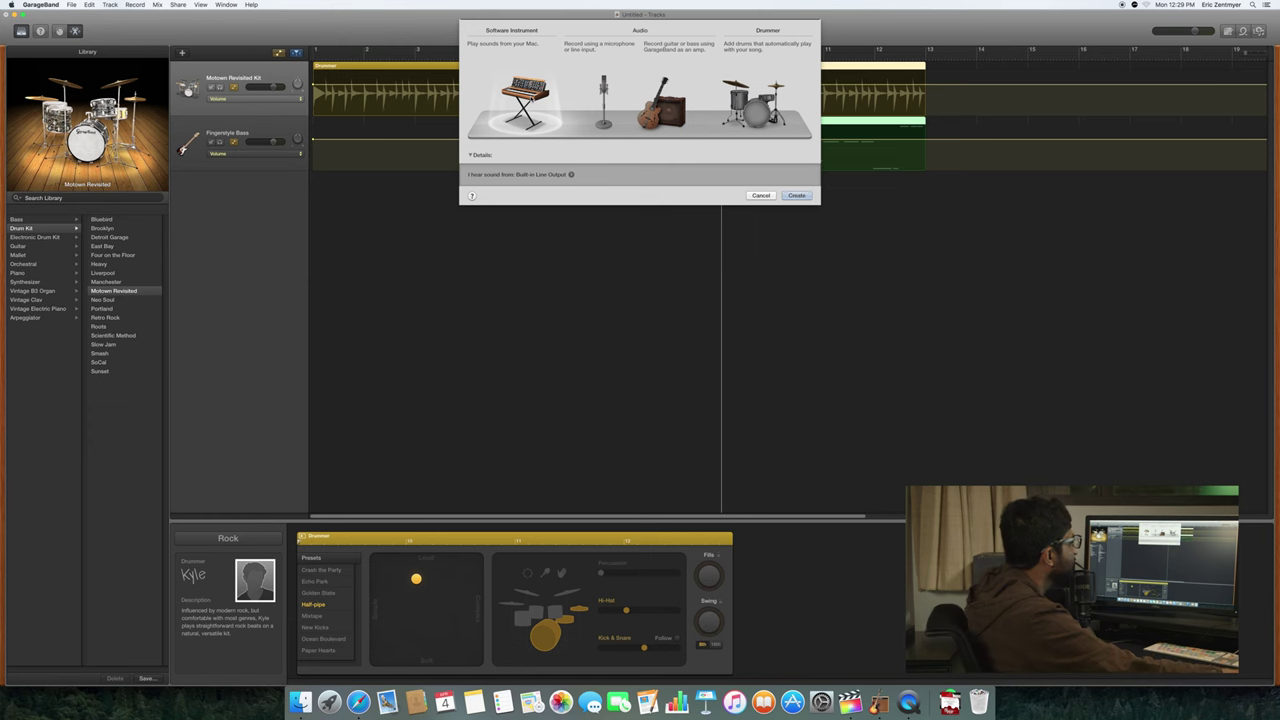
{"action": "key", "text": "Return"}
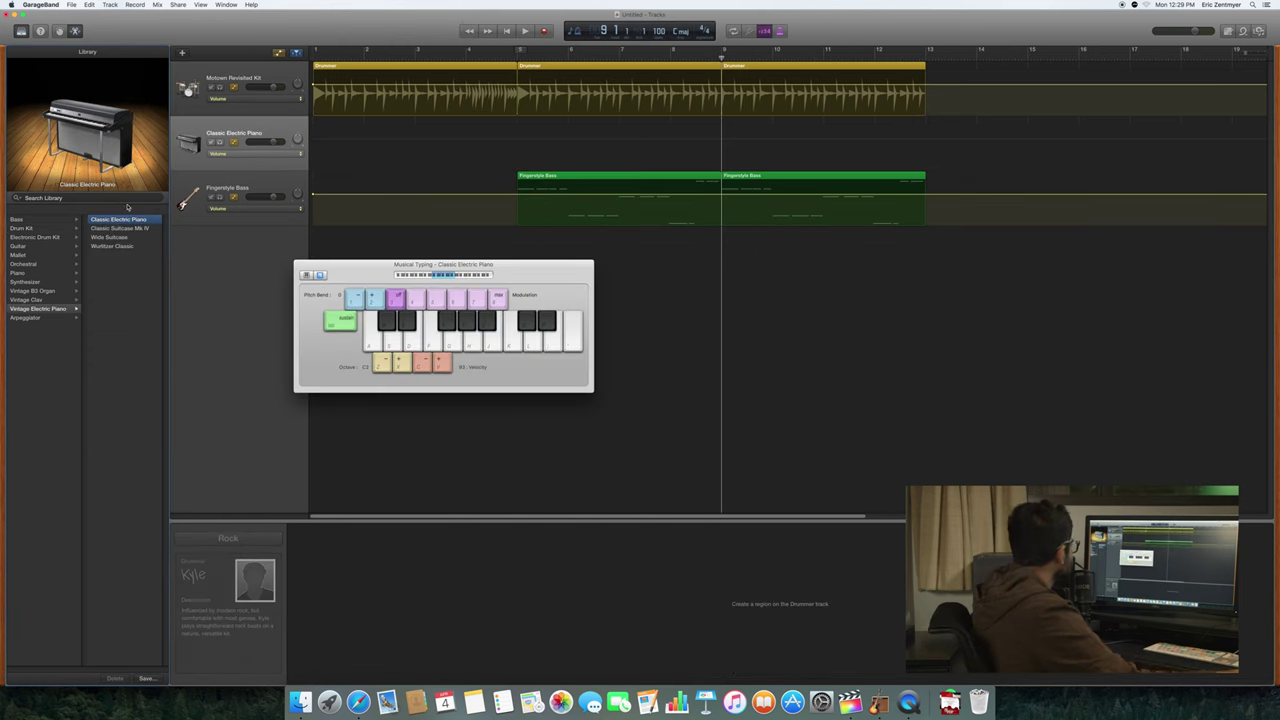
{"action": "left_click_drag", "start_coordinate": [352, 264], "coordinate": [413, 404]}
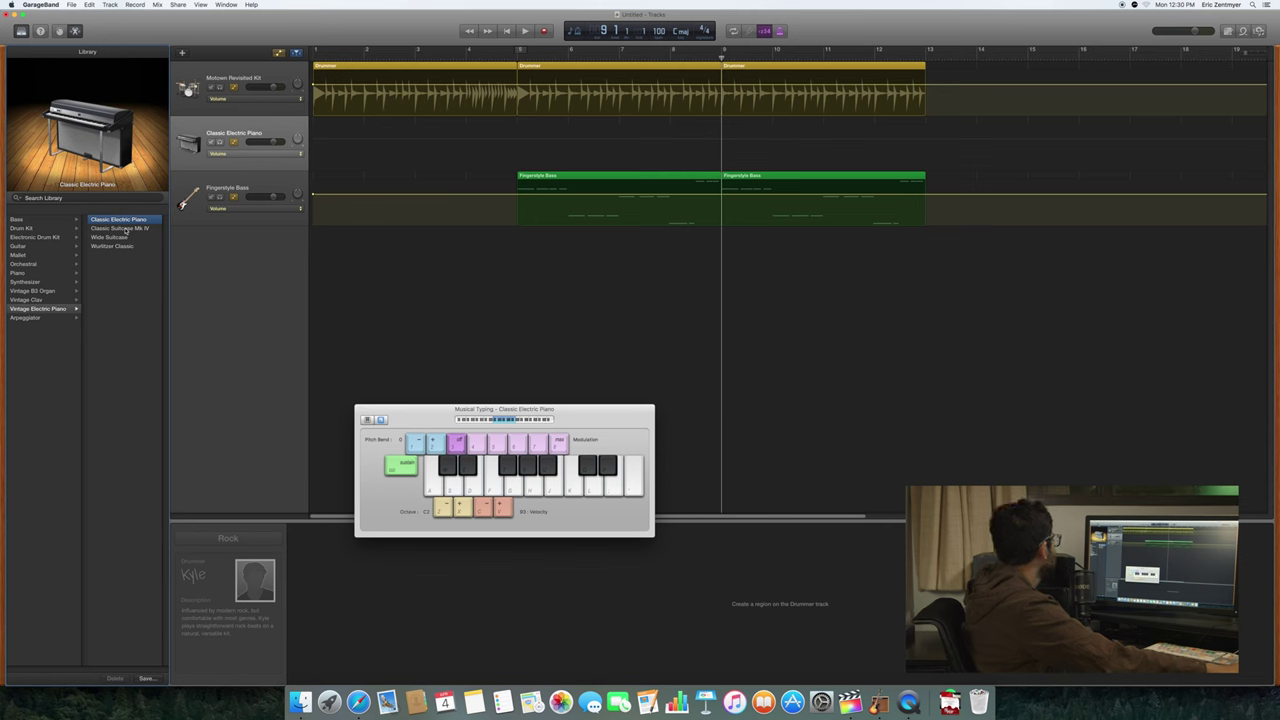
Step: Browse the synthesizer, organ and clav sounds, try Classic D6 on the new track, and switch back to Classic Electric Piano
{"action": "left_click", "coordinate": [30, 291]}
{"action": "left_click", "coordinate": [33, 283]}
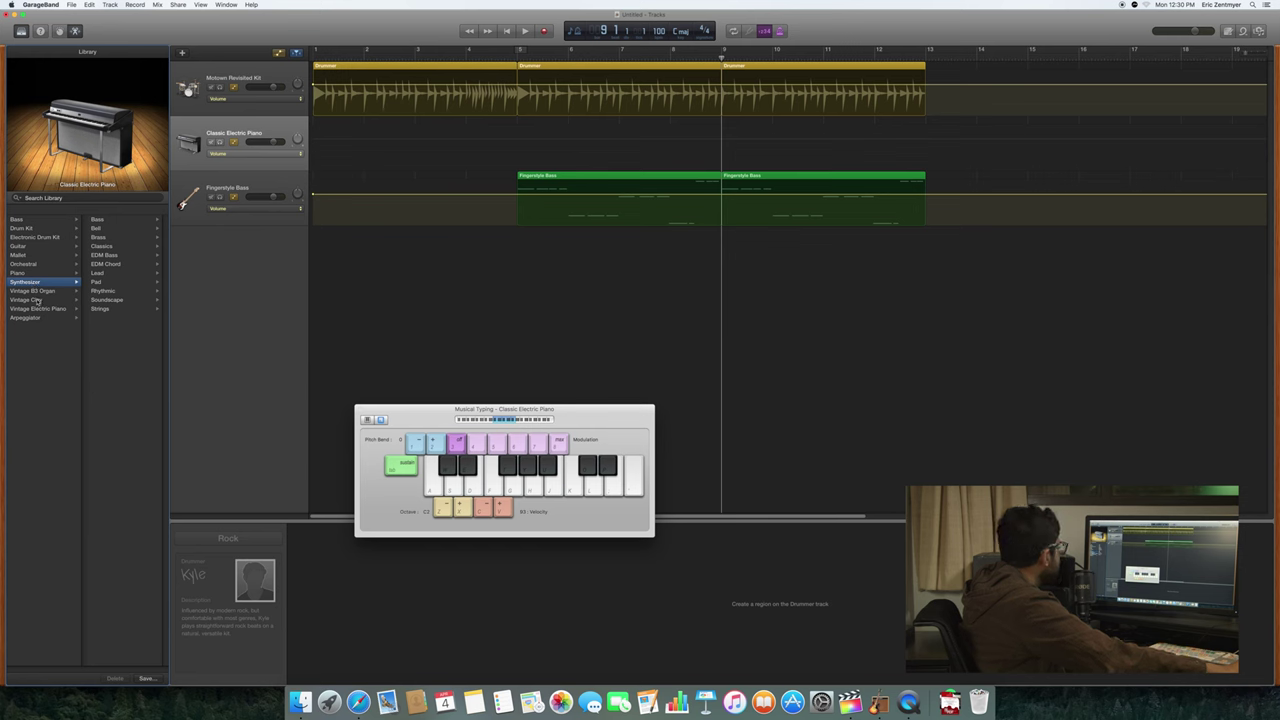
{"action": "left_click", "coordinate": [36, 299]}
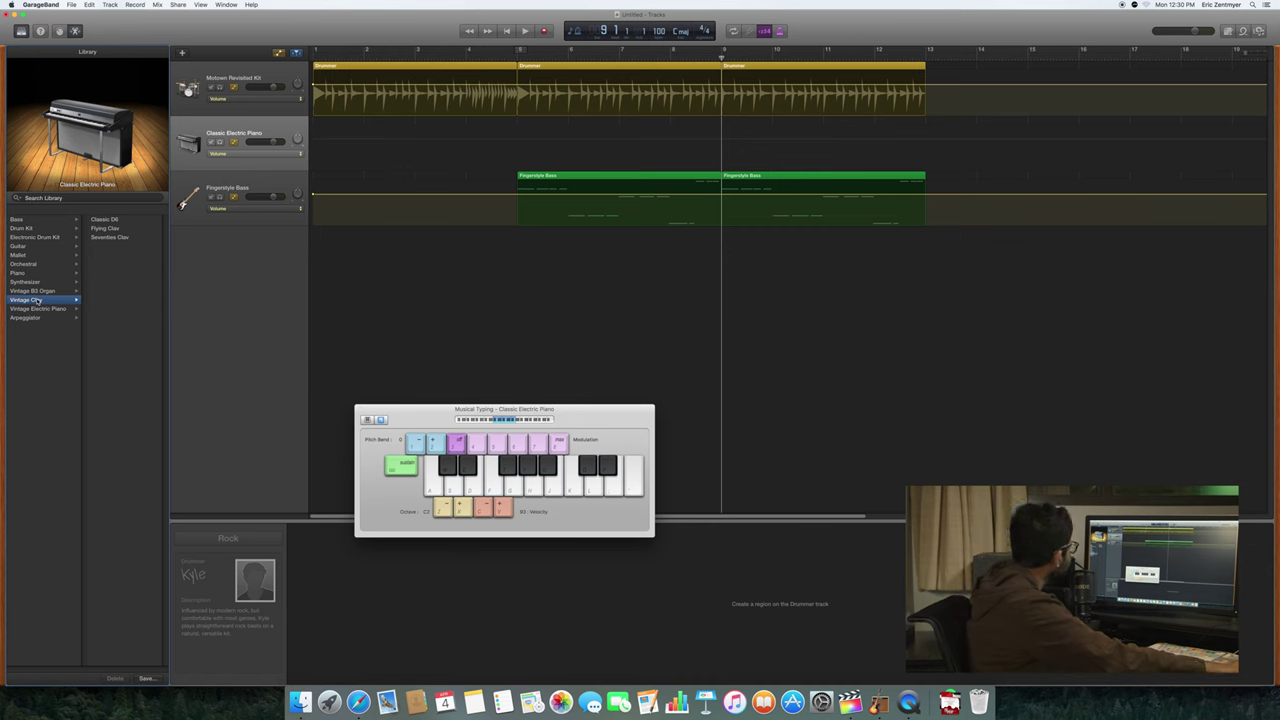
{"action": "left_click", "coordinate": [36, 290]}
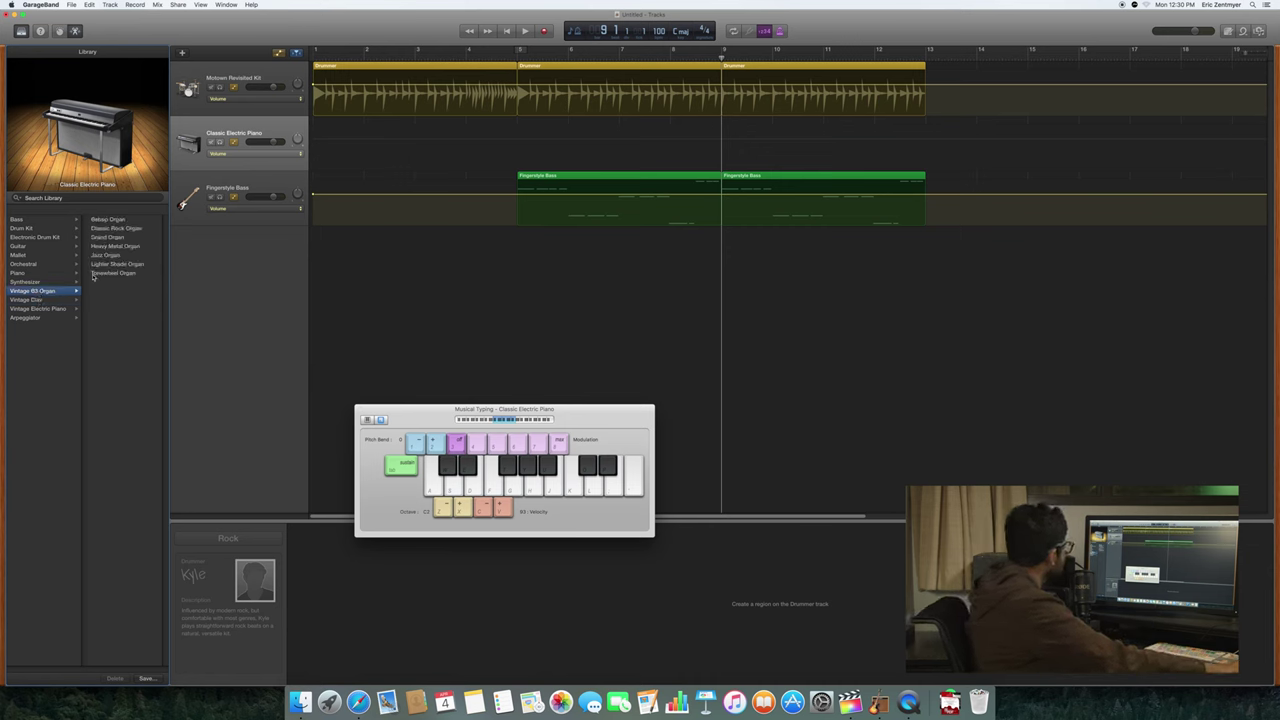
{"action": "left_click", "coordinate": [40, 300]}
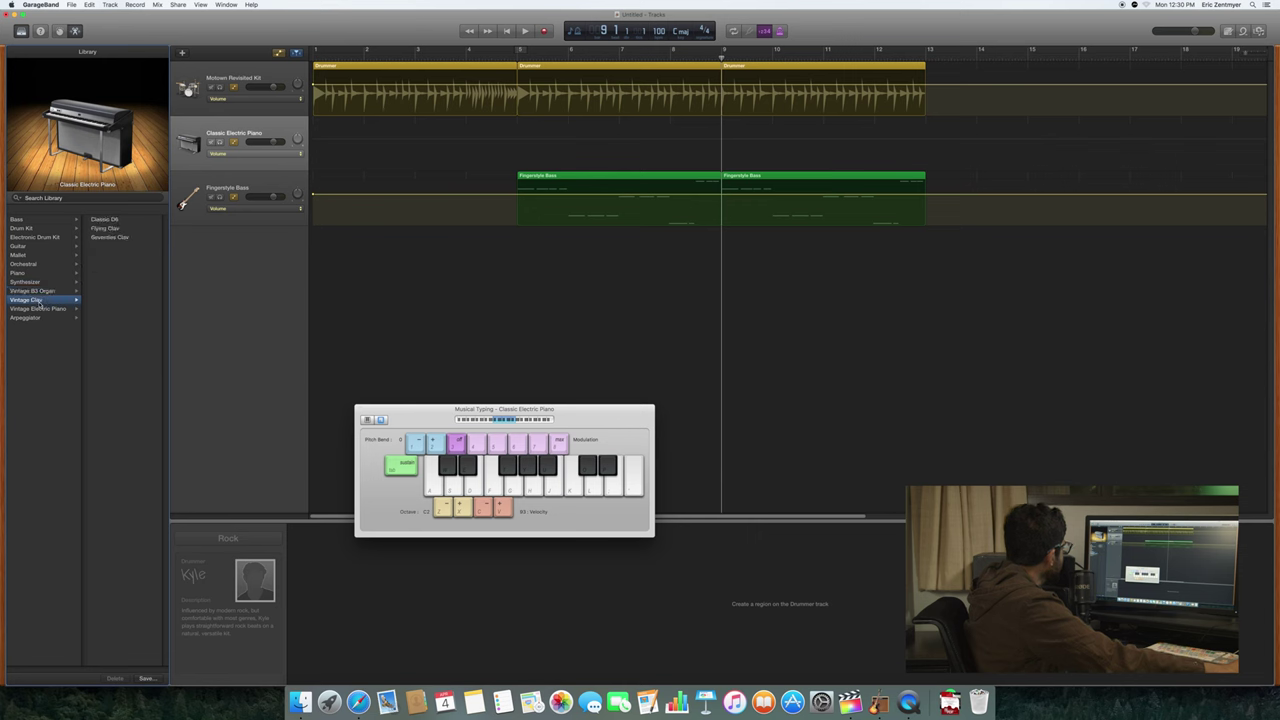
{"action": "left_click", "coordinate": [98, 229]}
{"action": "left_click", "coordinate": [105, 220]}
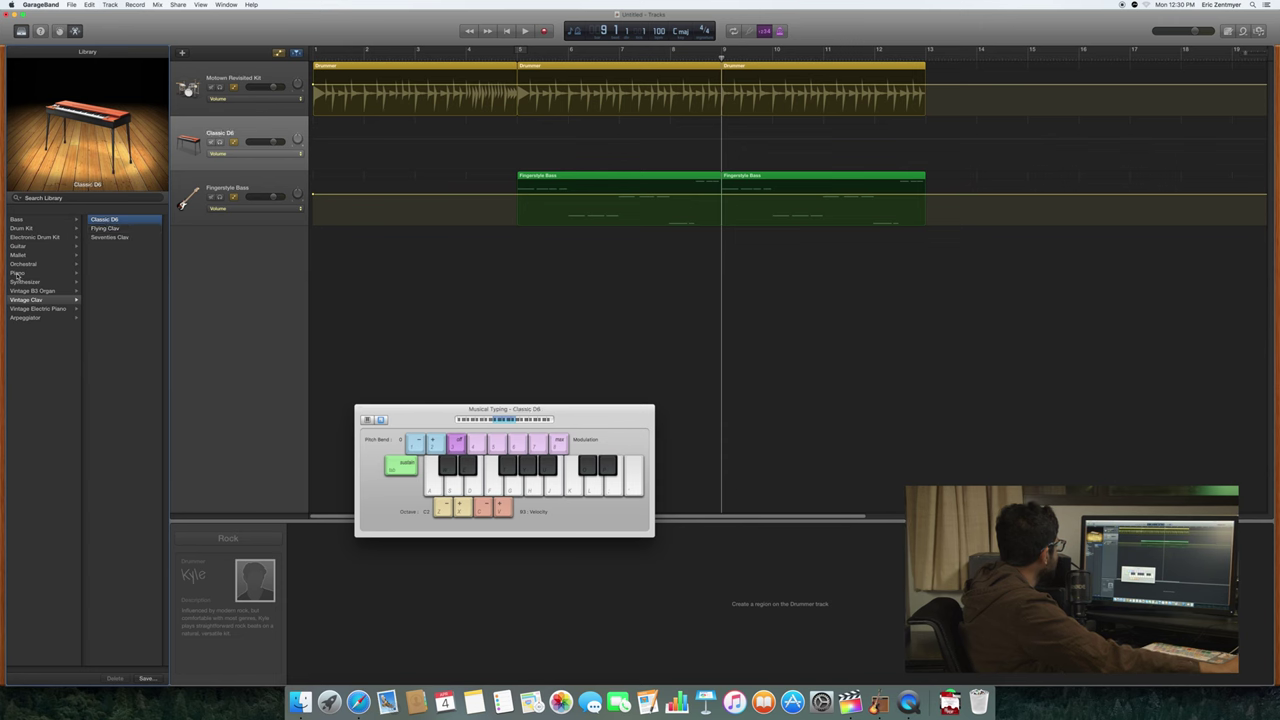
{"action": "left_click", "coordinate": [38, 308]}
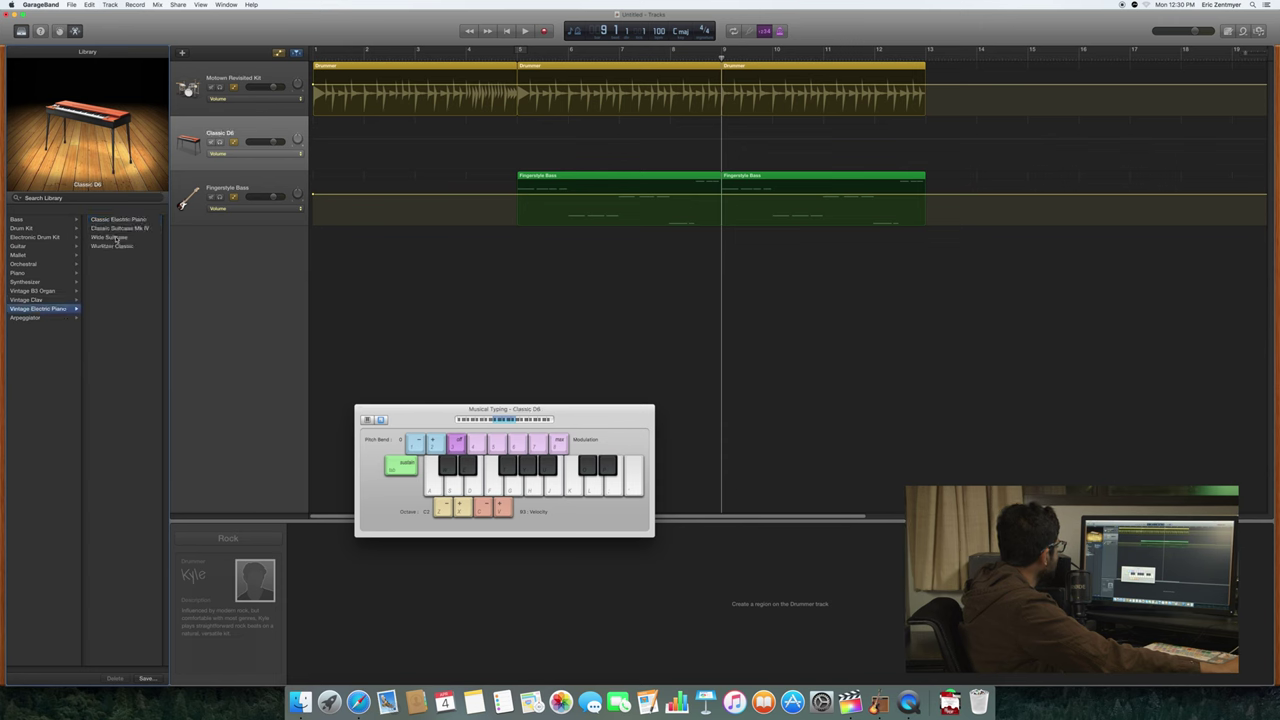
{"action": "left_click", "coordinate": [121, 220]}
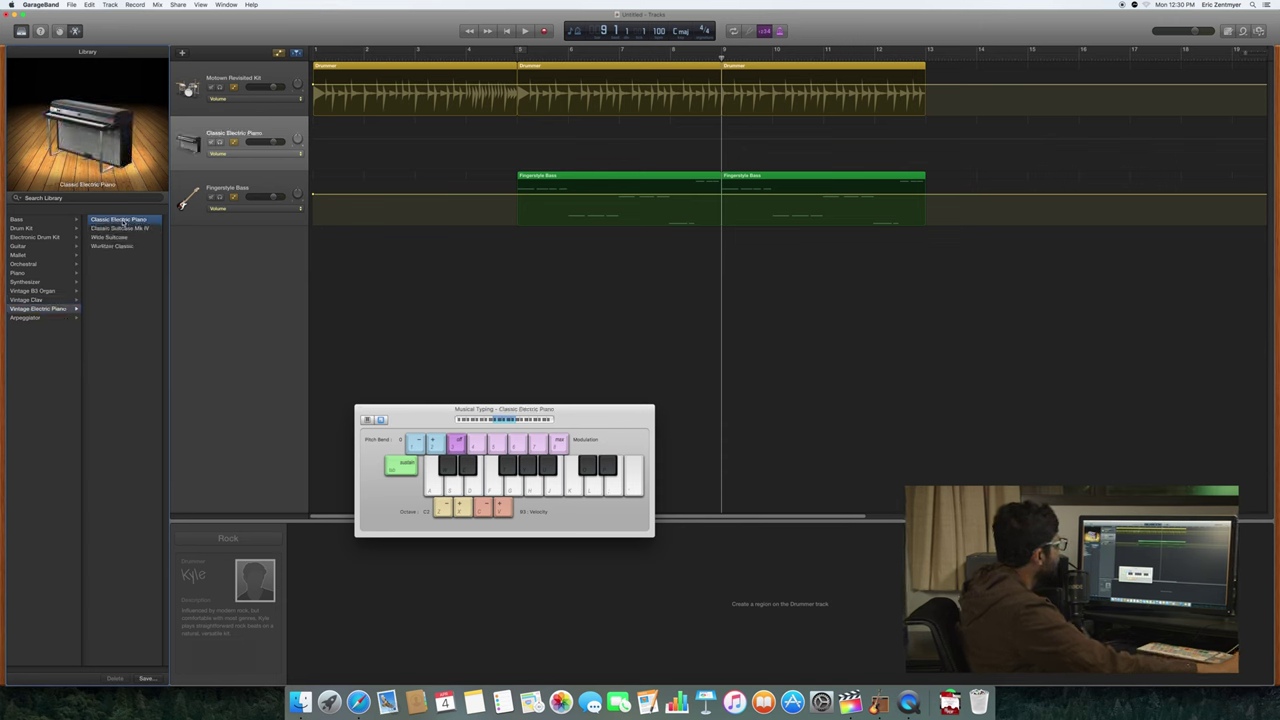
Step: Try out melody notes on the Classic Electric Piano track with the Musical Typing keyboard, without recording
{"action": "left_click", "coordinate": [526, 151]}
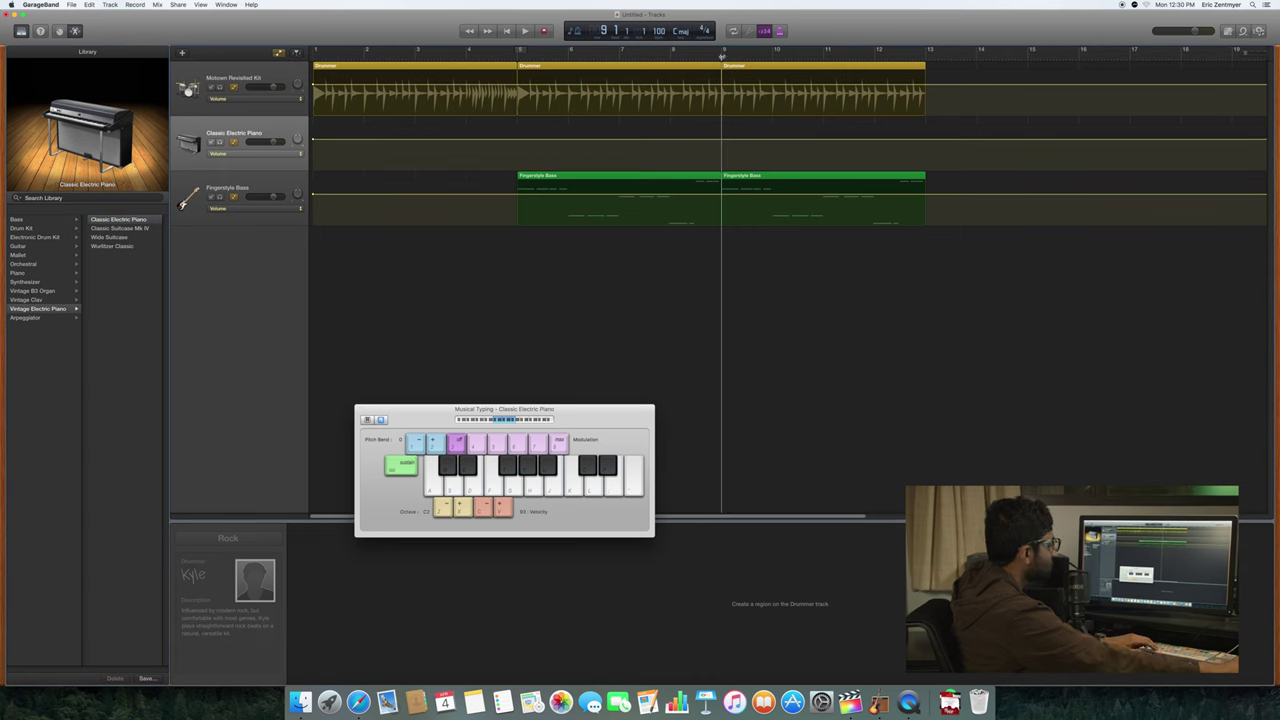
{"action": "key", "text": "e"}
{"action": "key", "text": "d"}
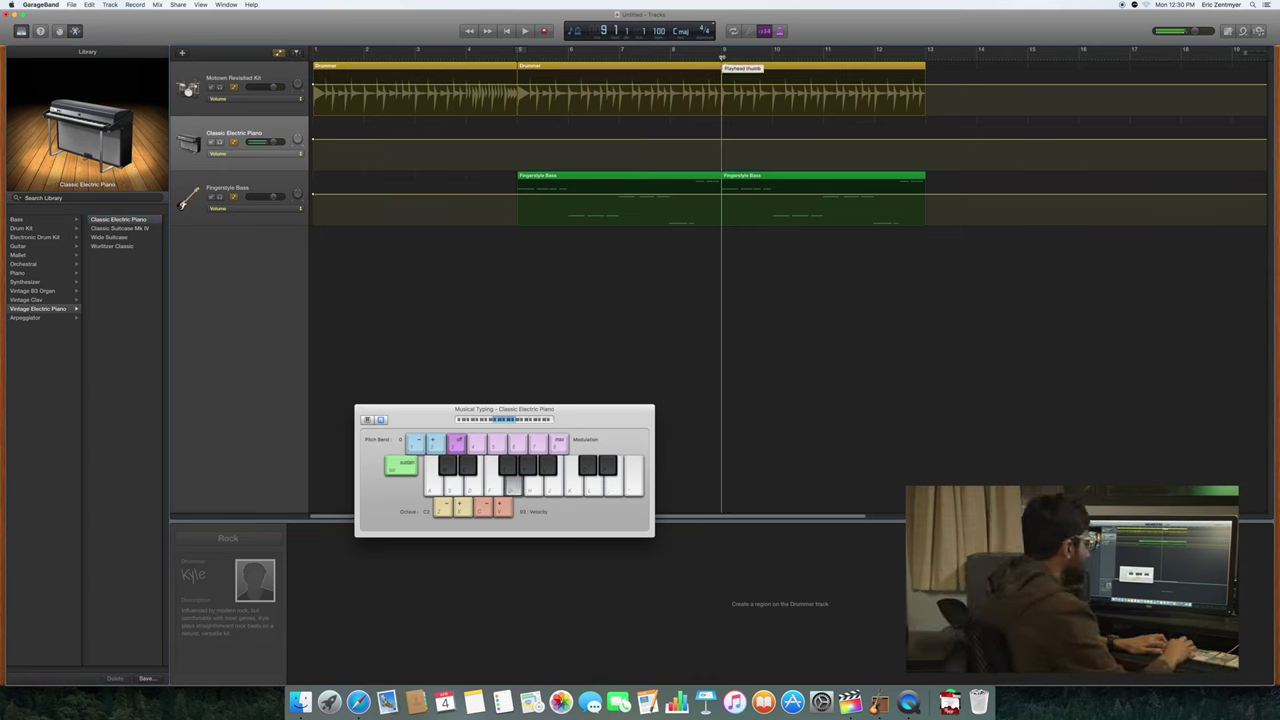
{"action": "key", "text": "g"}
{"action": "key", "text": "h"}
{"action": "key", "text": "h"}
{"action": "key", "text": "k"}
{"action": "key", "text": "h"}
{"action": "key", "text": "k"}
{"action": "key", "text": "semicolon"}
{"action": "key", "text": "k"}
{"action": "key", "text": "semicolon"}
{"action": "key", "text": "d"}
{"action": "key", "text": "h"}
{"action": "key", "text": "k"}
{"action": "key", "text": "k"}
{"action": "key", "text": "semicolon"}
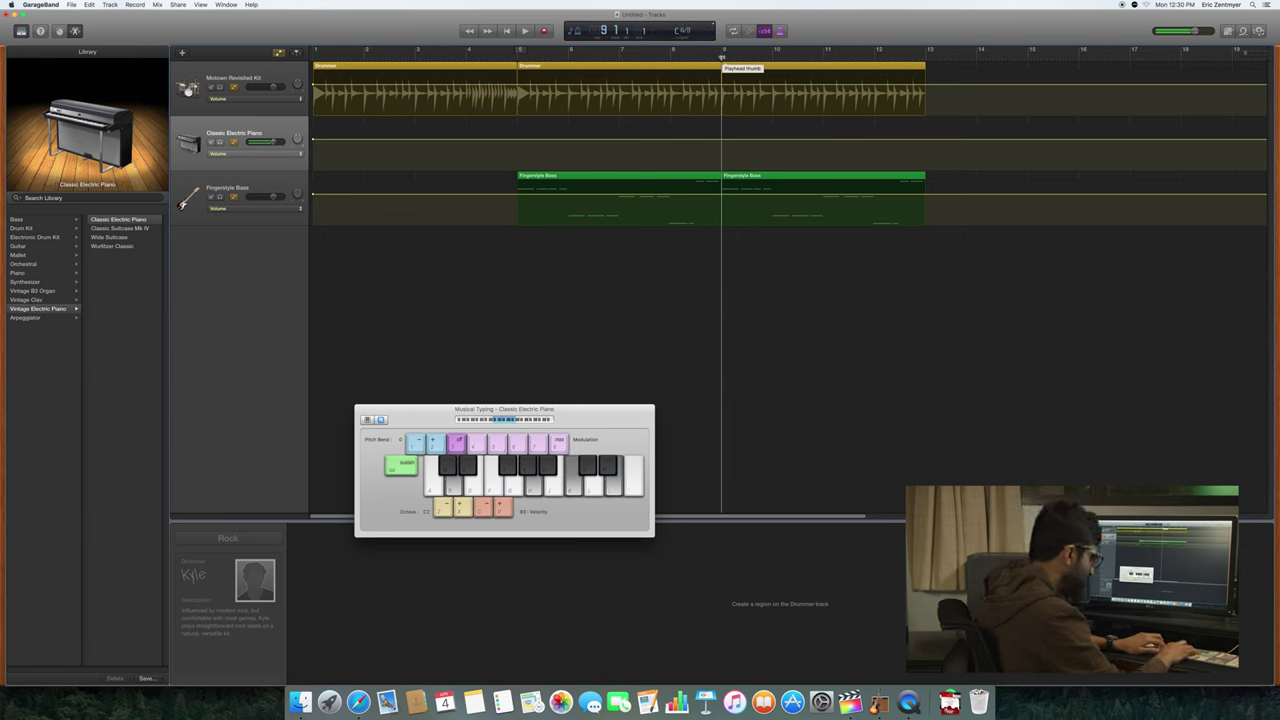
{"action": "key", "text": "j"}
{"action": "key", "text": "l"}
{"action": "key", "text": "g"}
{"action": "key", "text": "d"}
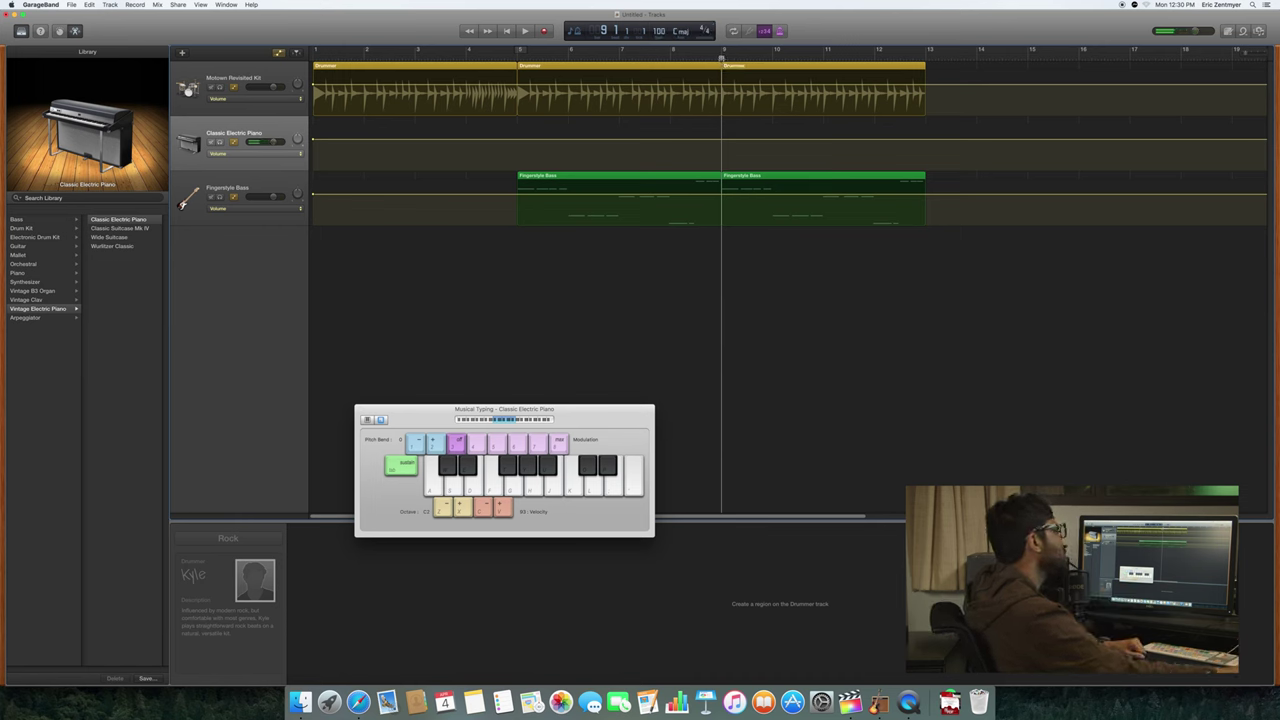
Step: Open the first Fingerstyle Bass region and play its root notes A, D, G and C twice on the electric piano
{"action": "left_click", "coordinate": [566, 175]}
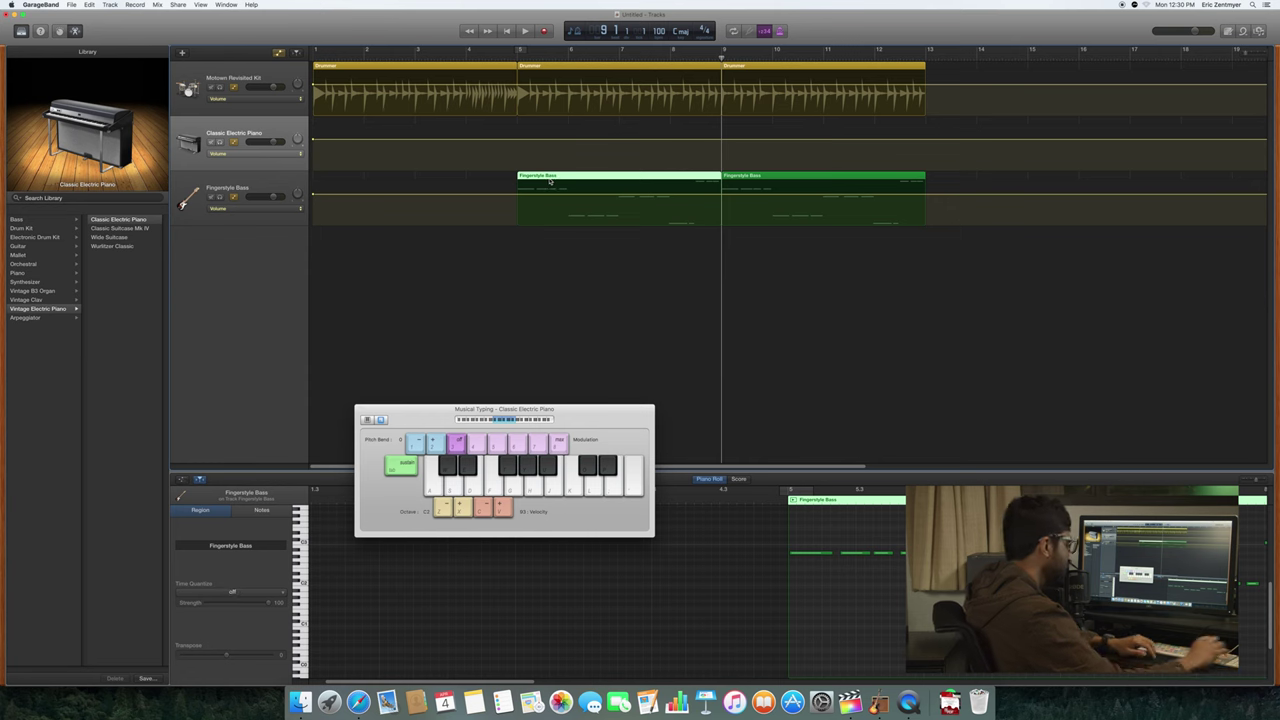
{"action": "key", "text": "h"}
{"action": "key", "text": "s"}
{"action": "key", "text": "g"}
{"action": "key", "text": "a"}
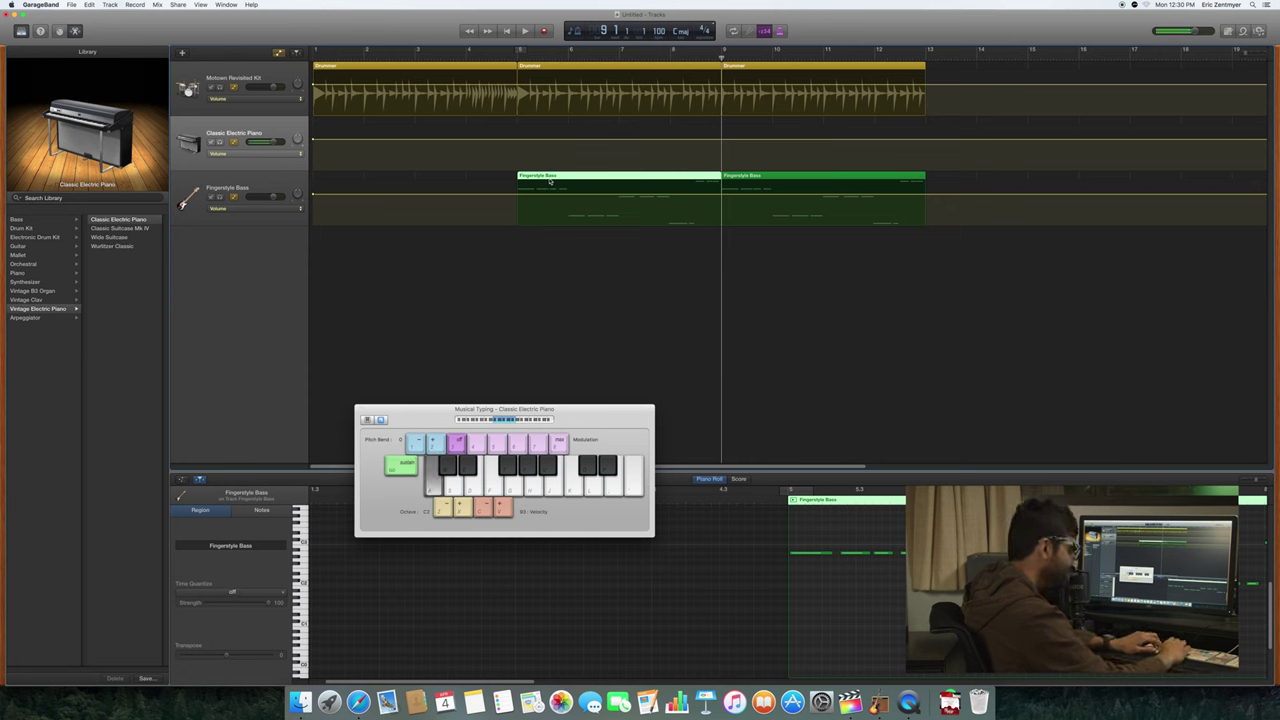
{"action": "key", "text": "h"}
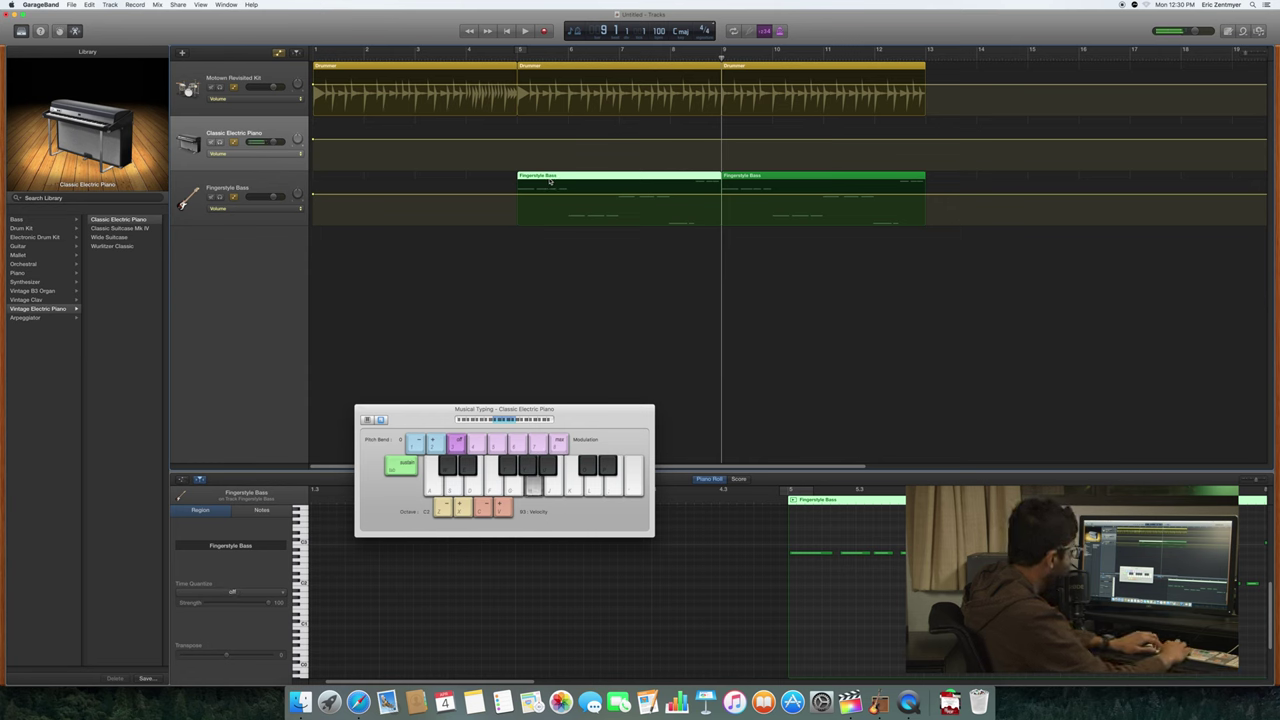
{"action": "key", "text": "s"}
{"action": "key", "text": "g"}
{"action": "key", "text": "a"}
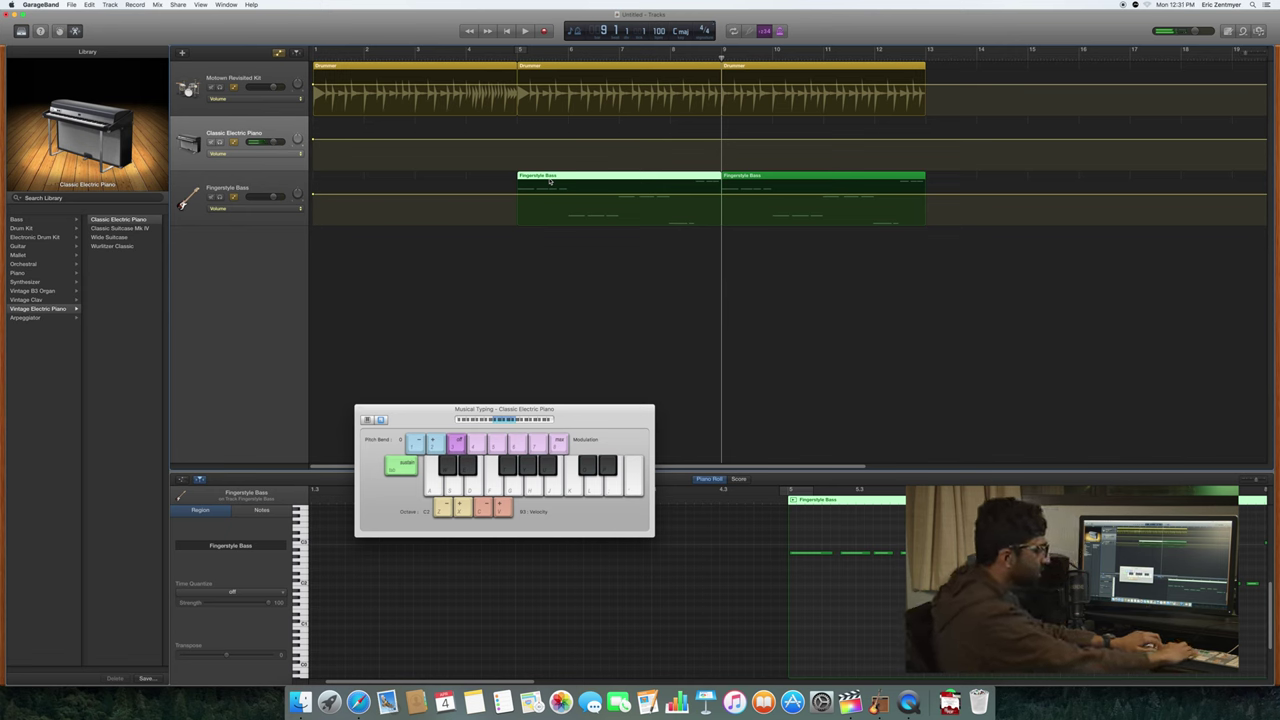
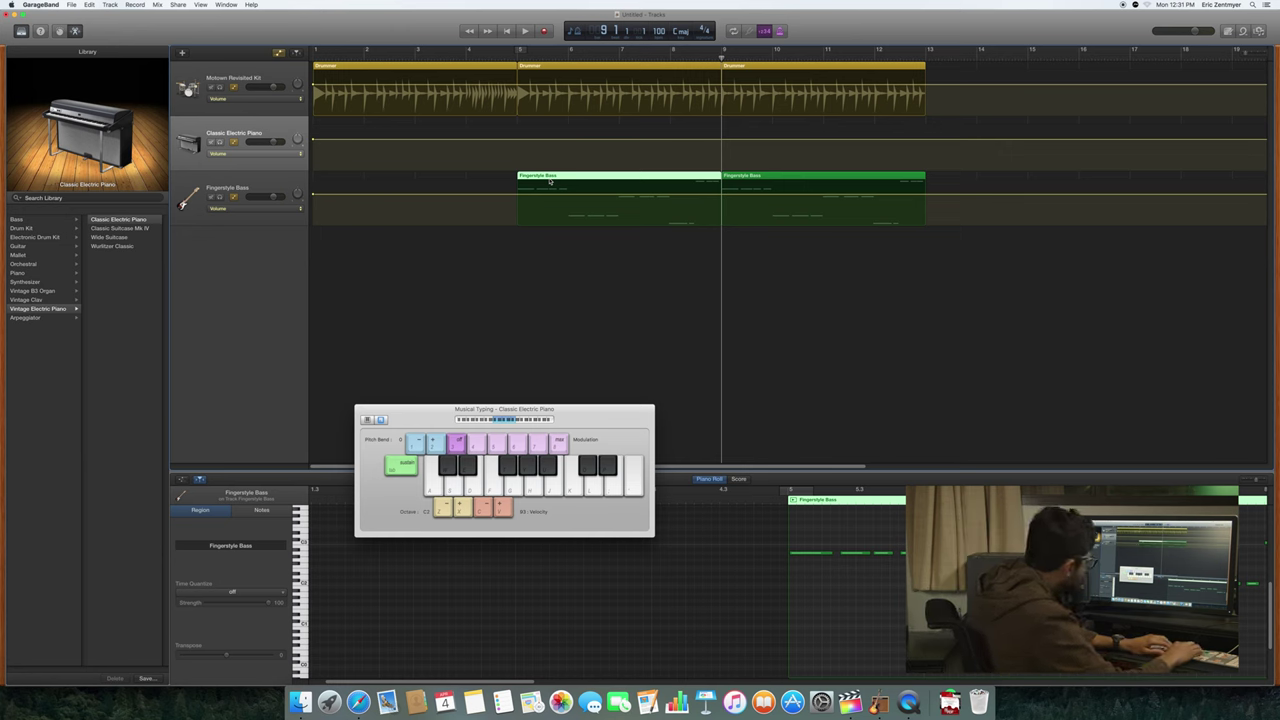
Step: Sound the A minor chord on the electric piano, both together and note by note: A, C and E
{"action": "key", "text": "h"}
{"action": "key", "text": "k"}
{"action": "key", "text": "semicolon"}
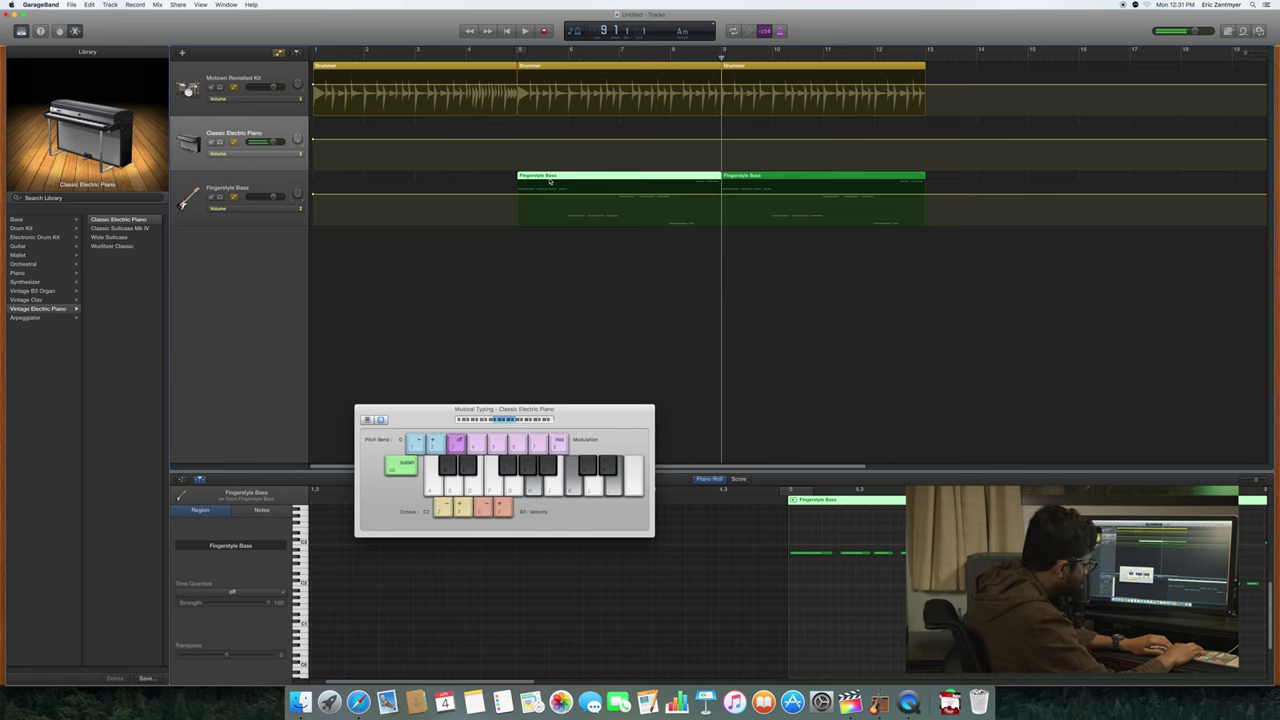
{"action": "key", "text": "h"}
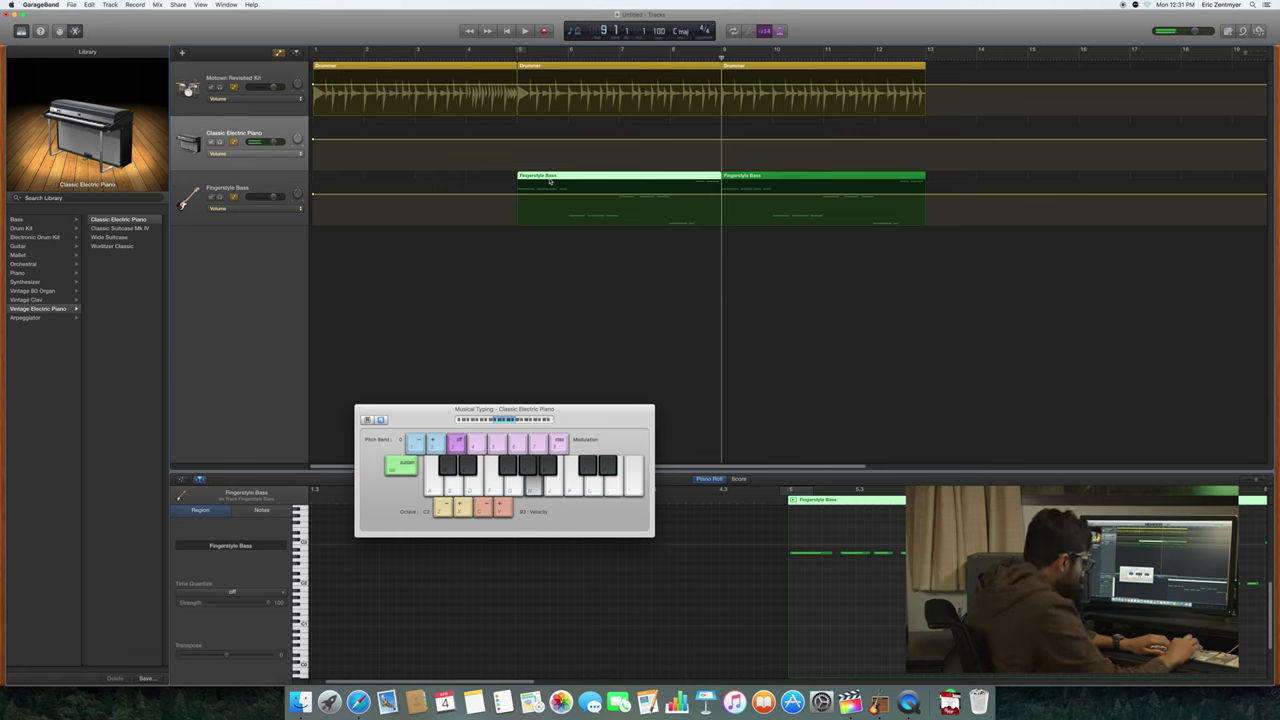
{"action": "key", "text": "k"}
{"action": "key", "text": "semicolon"}
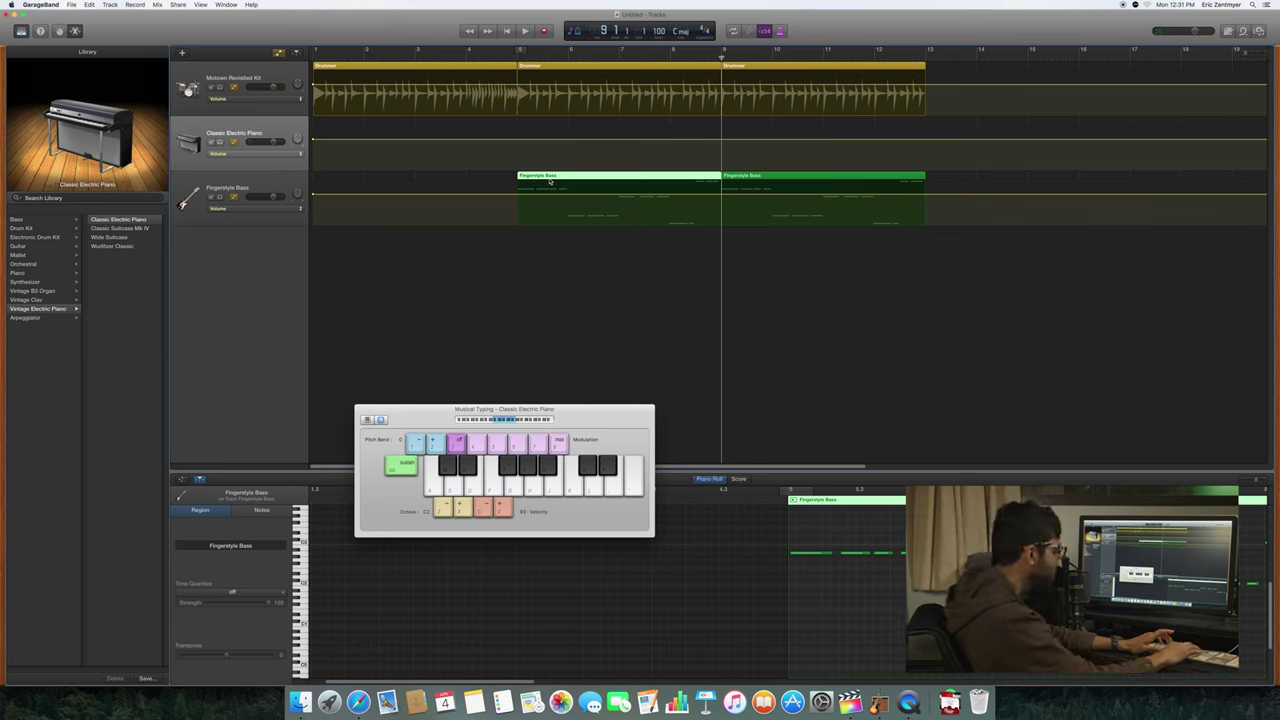
{"action": "key", "text": "h"}
{"action": "key", "text": "semicolon"}
{"action": "key", "text": "k"}
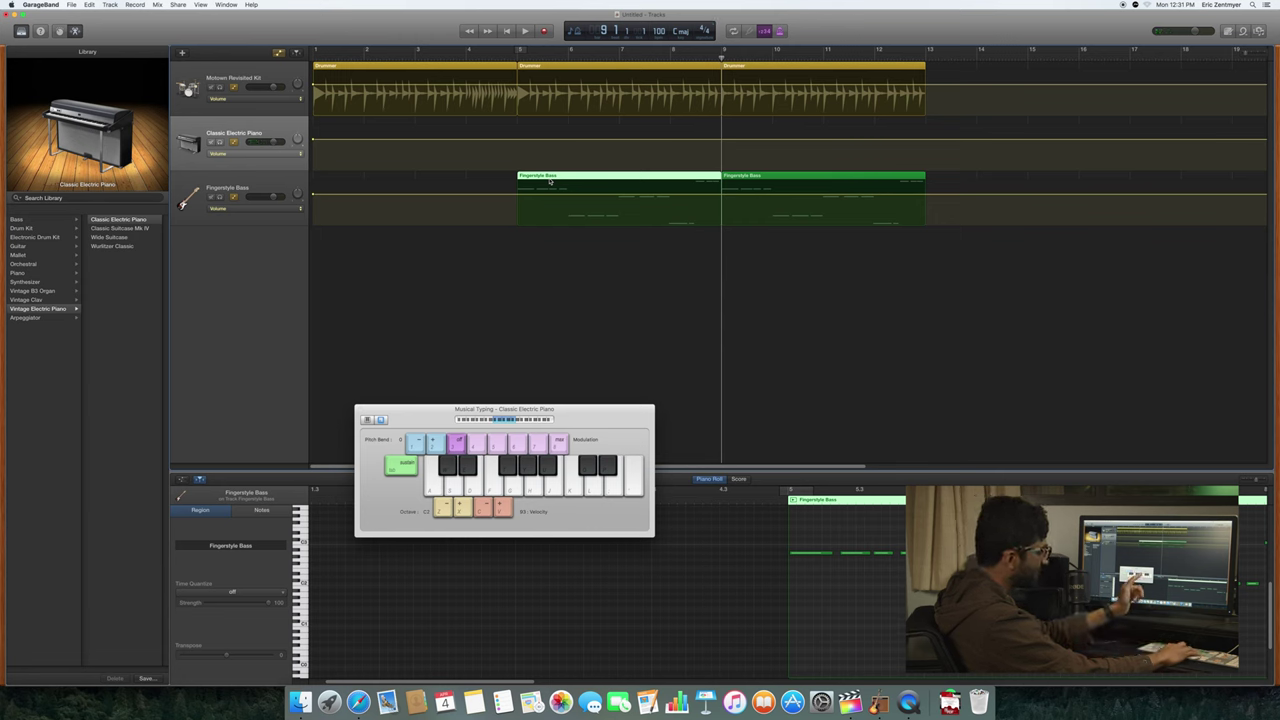
{"action": "key", "text": "h"}
{"action": "key", "text": "k"}
{"action": "key", "text": "semicolon"}
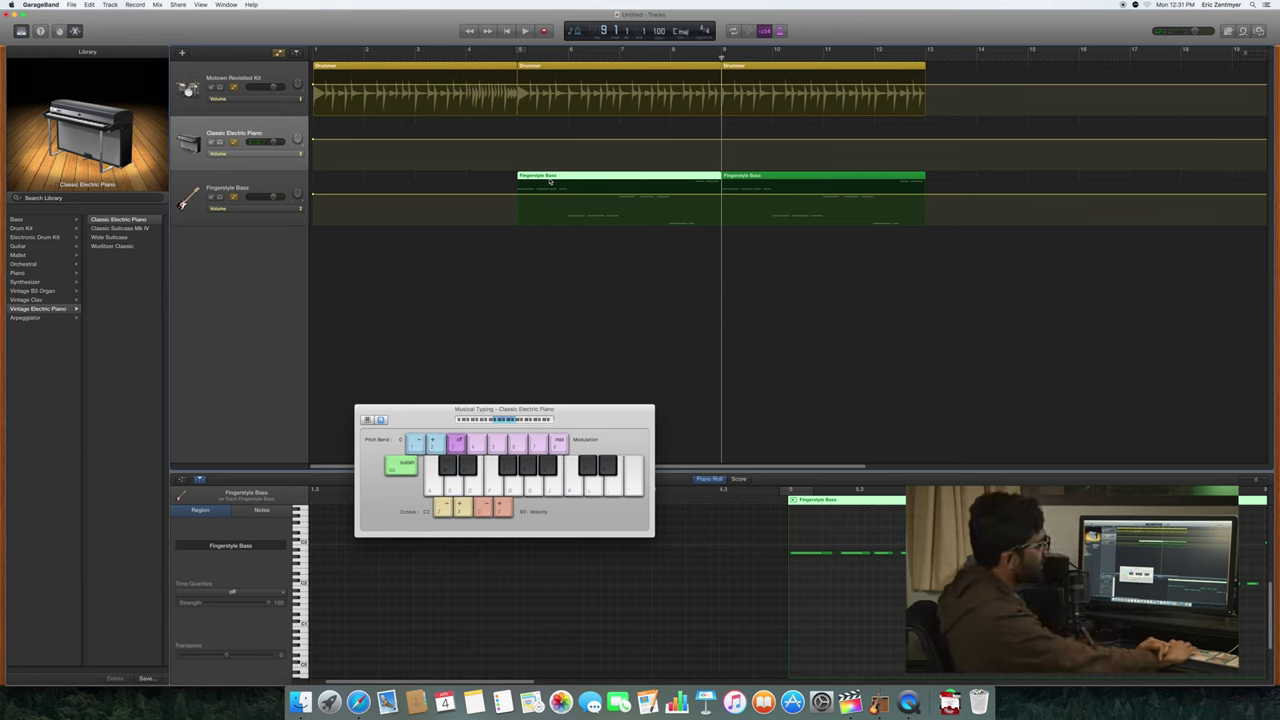
Step: Record a short take on the Classic Electric Piano track at bar 8
{"action": "key", "text": "h"}
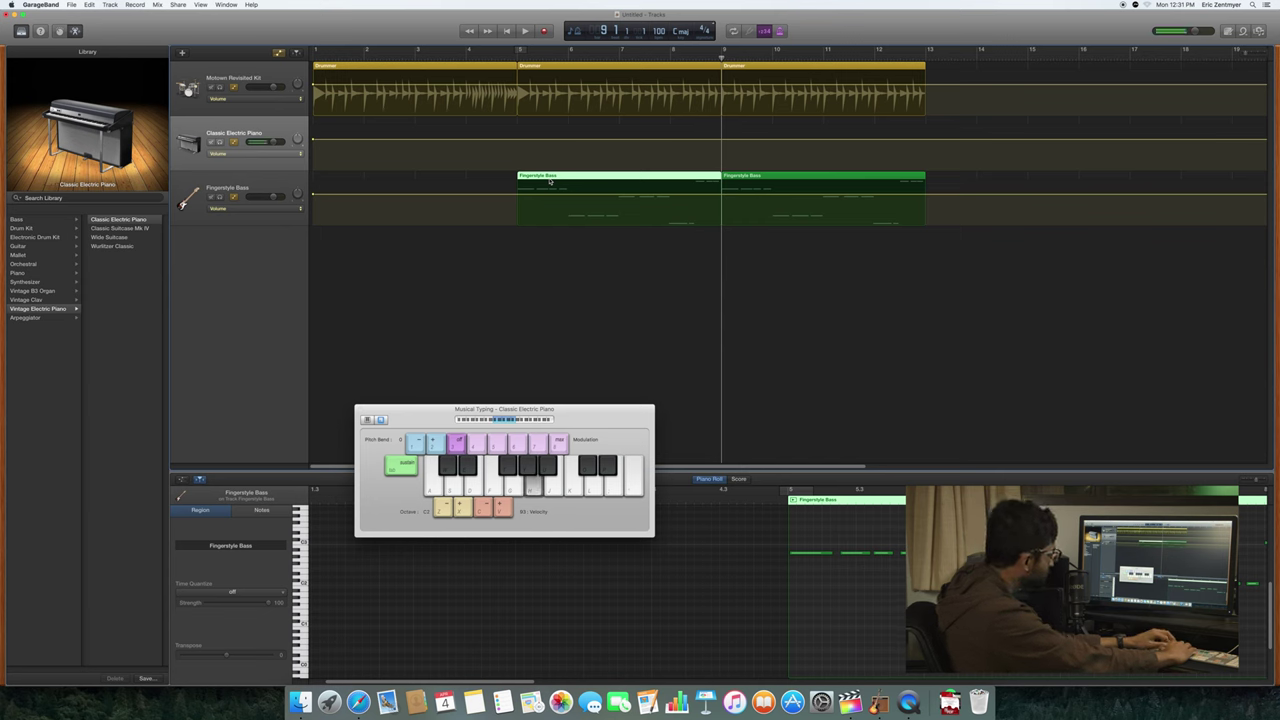
{"action": "key", "text": "j"}
{"action": "key", "text": "a"}
{"action": "key", "text": "e"}
{"action": "key", "text": "r"}
{"action": "key", "text": "f"}
{"action": "key", "text": "t"}
{"action": "key", "text": "space"}
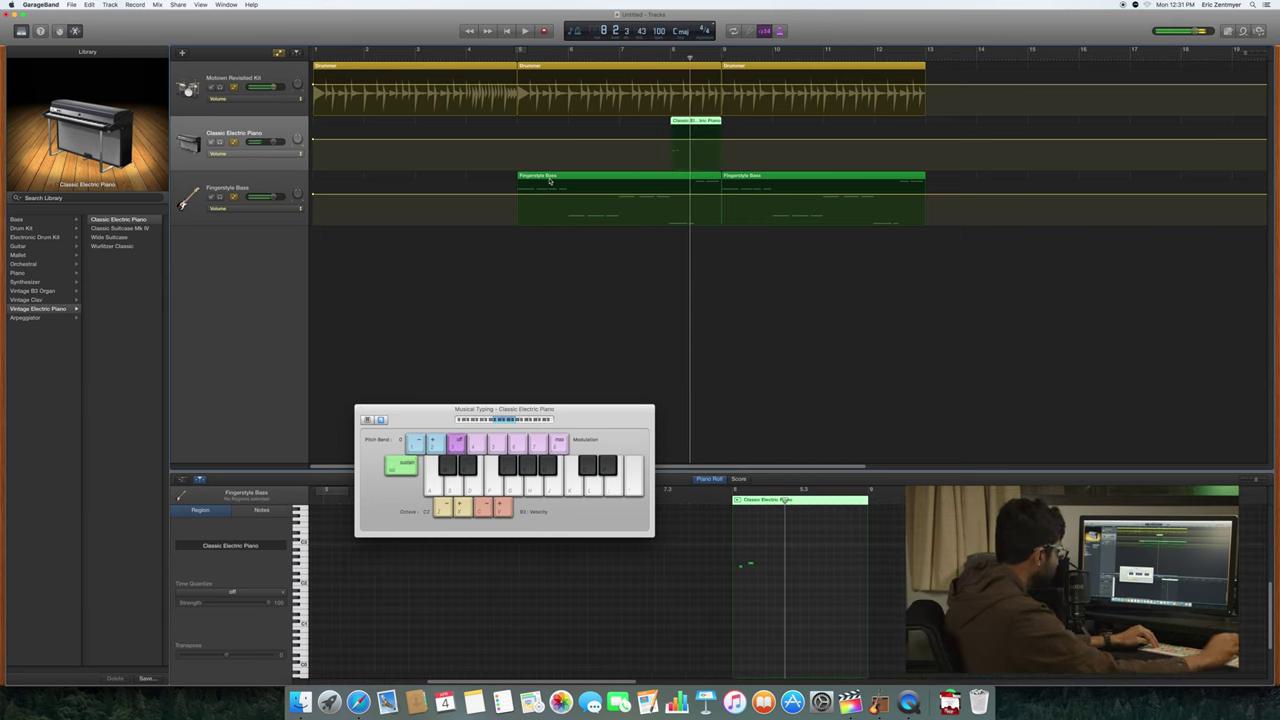
Step: Play the C major scale on the electric piano from C up to the next C
{"action": "key", "text": "a"}
{"action": "key", "text": "s"}
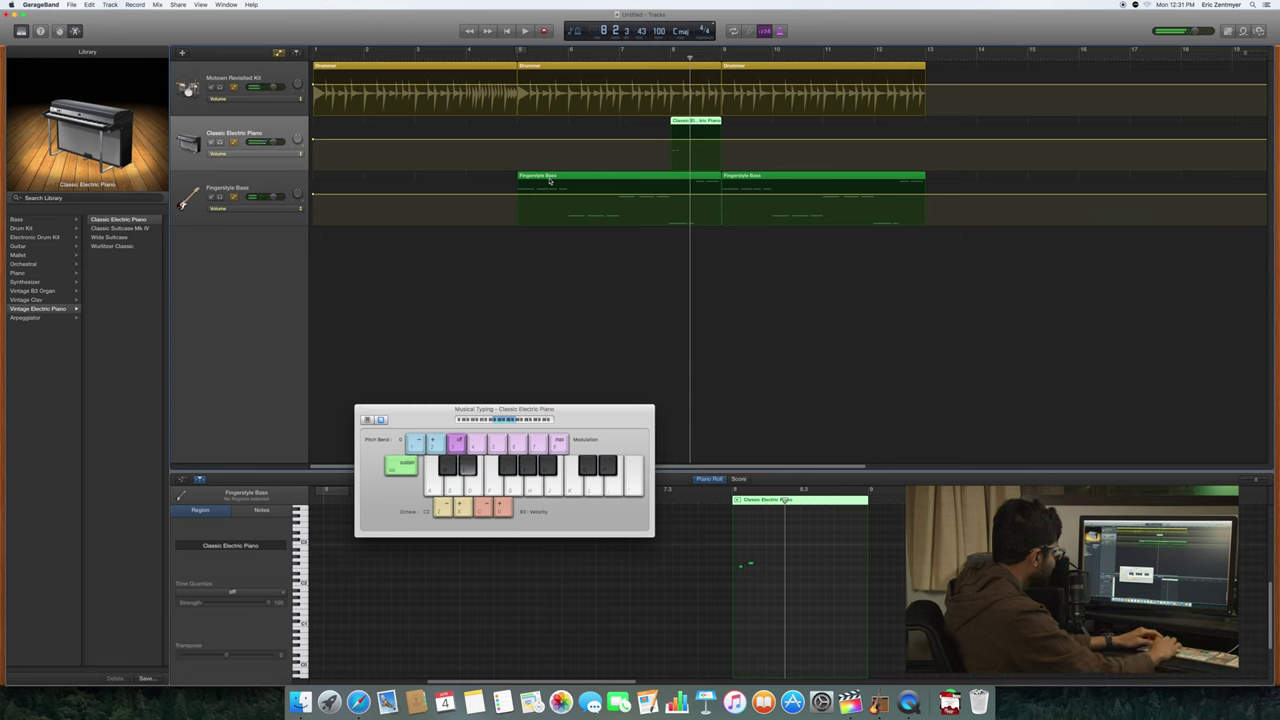
{"action": "key", "text": "d"}
{"action": "key", "text": "f"}
{"action": "key", "text": "g"}
{"action": "key", "text": "h"}
{"action": "key", "text": "j"}
{"action": "key", "text": "k"}
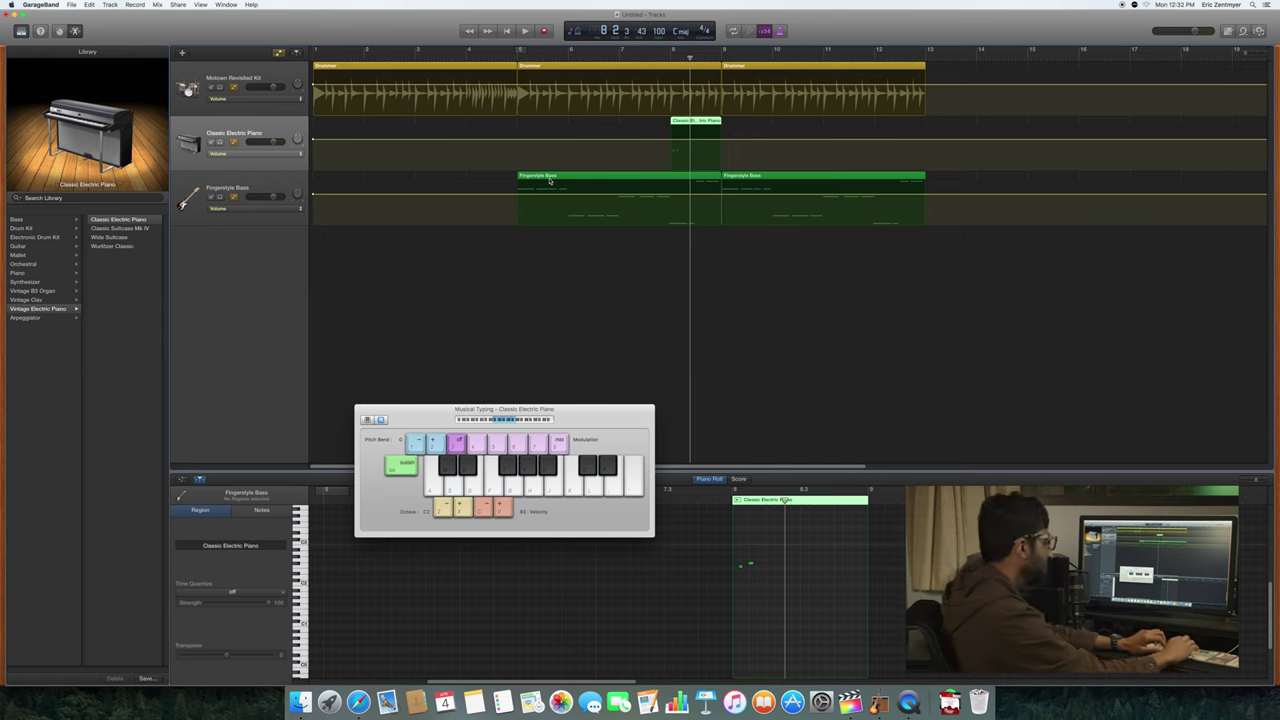
Step: Play the white notes from A up to E on the electric piano, sound A minor, and step from A to C
{"action": "key", "text": "h"}
{"action": "key", "text": "j"}
{"action": "key", "text": "l"}
{"action": "key", "text": "k"}
{"action": "key", "text": "semicolon"}
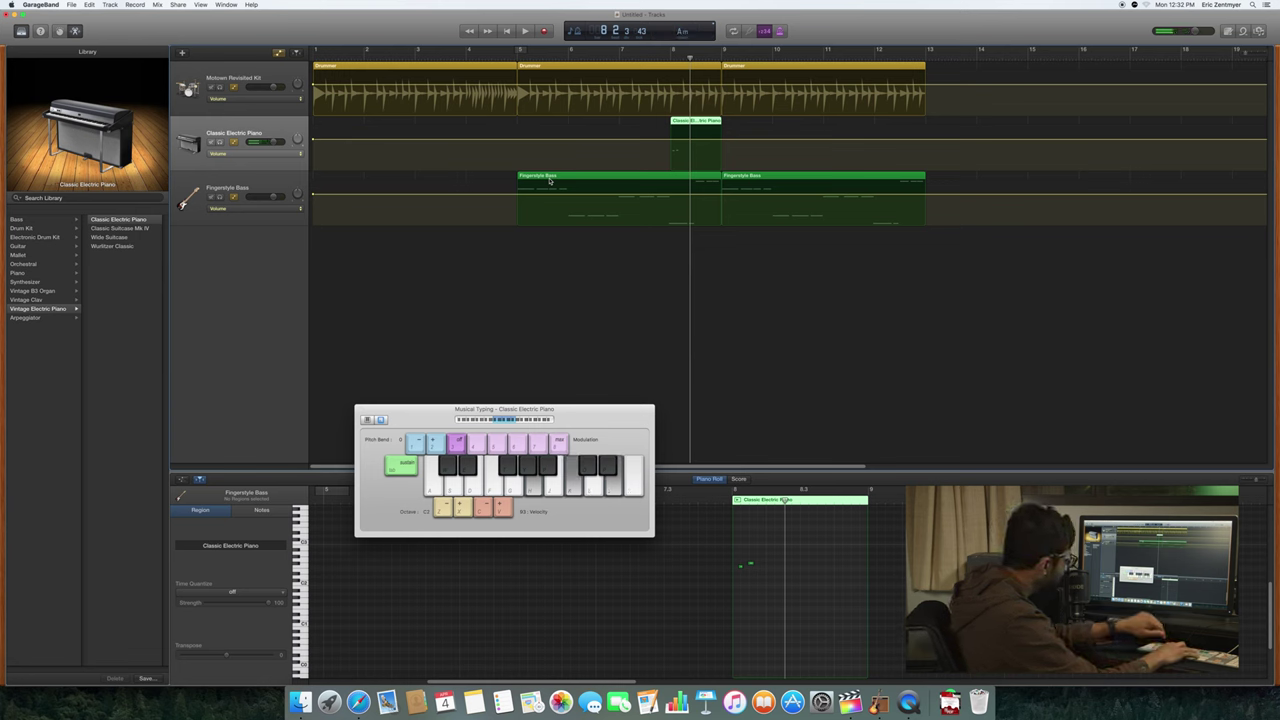
{"action": "key", "text": "h"}
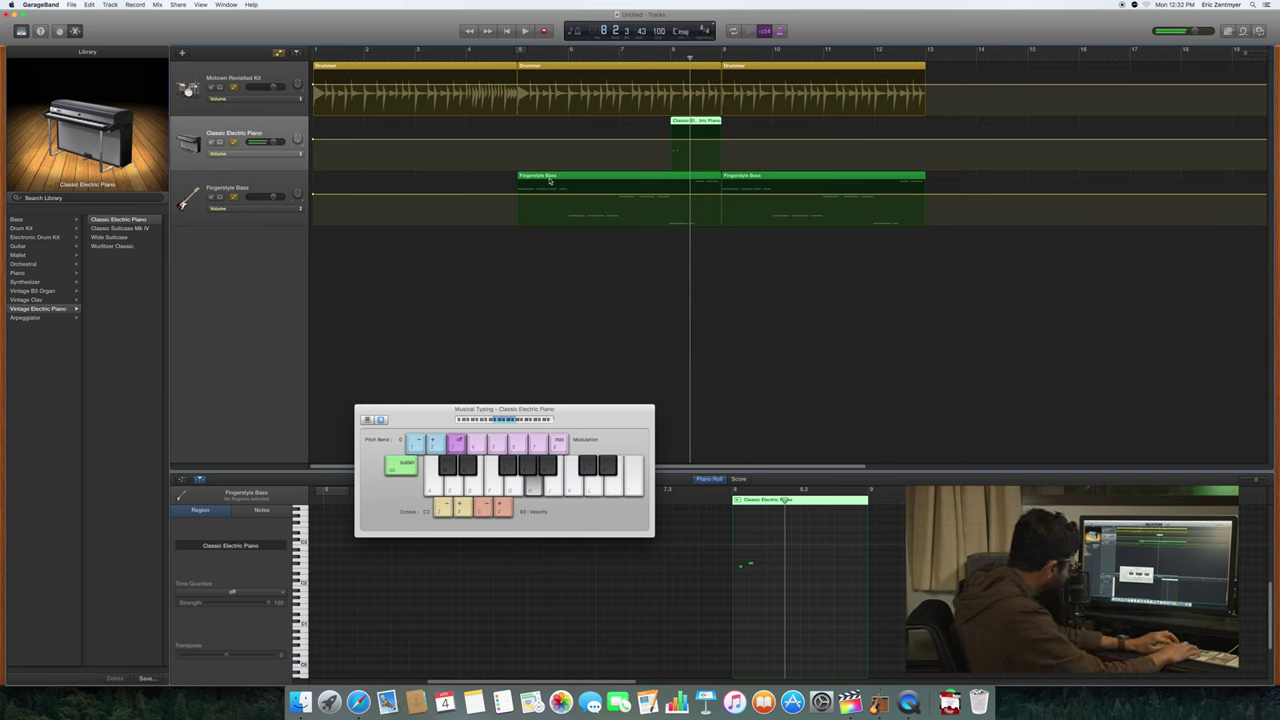
{"action": "key", "text": "j"}
{"action": "key", "text": "k"}
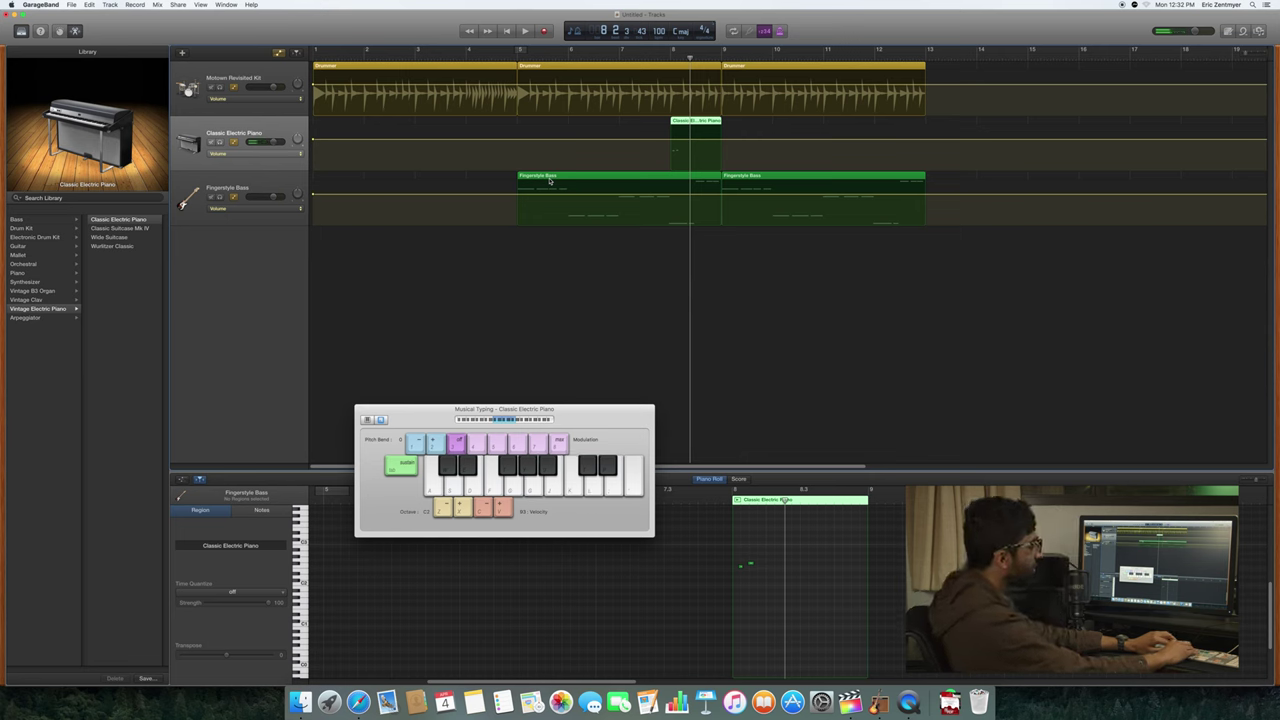
Step: Step from C up through D and D sharp to E on the electric piano, and play A, C and E
{"action": "key", "text": "k"}
{"action": "key", "text": "semicolon"}
{"action": "key", "text": "k"}
{"action": "key", "text": "l"}
{"action": "key", "text": "p"}
{"action": "key", "text": "semicolon"}
{"action": "key", "text": "semicolon"}
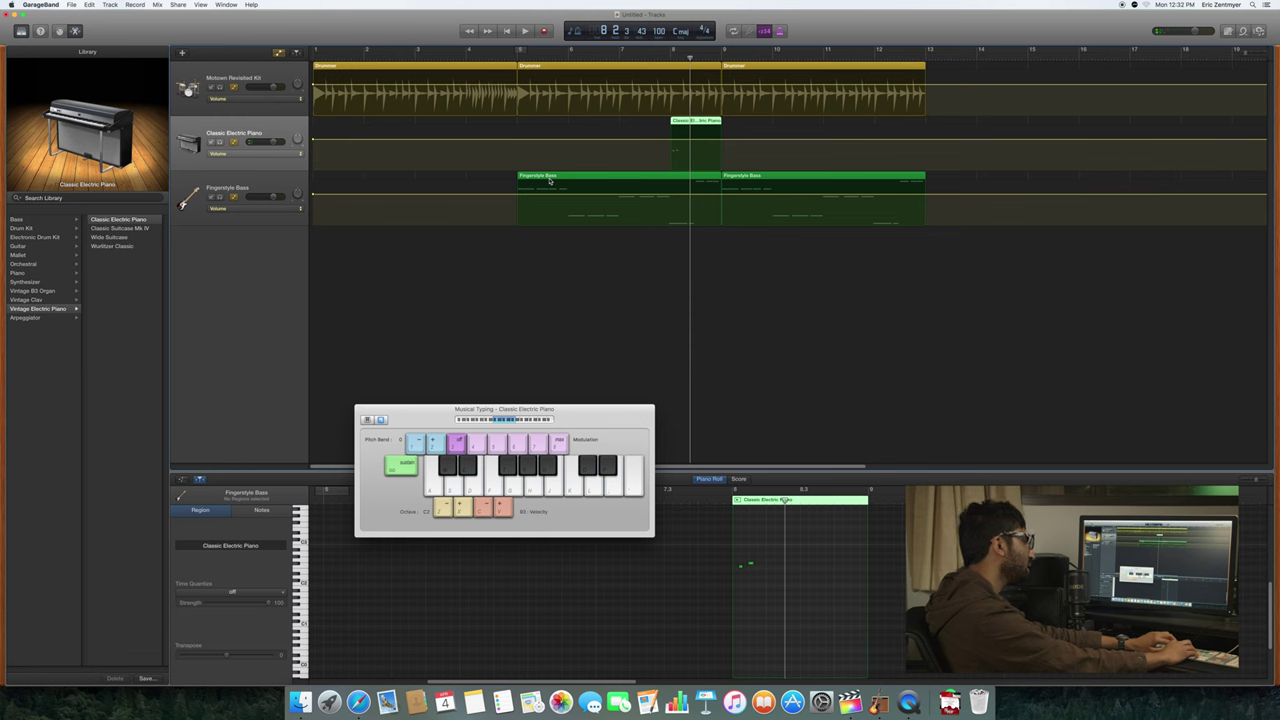
{"action": "key", "text": "h"}
{"action": "key", "text": "k"}
{"action": "key", "text": "k"}
{"action": "key", "text": "semicolon"}
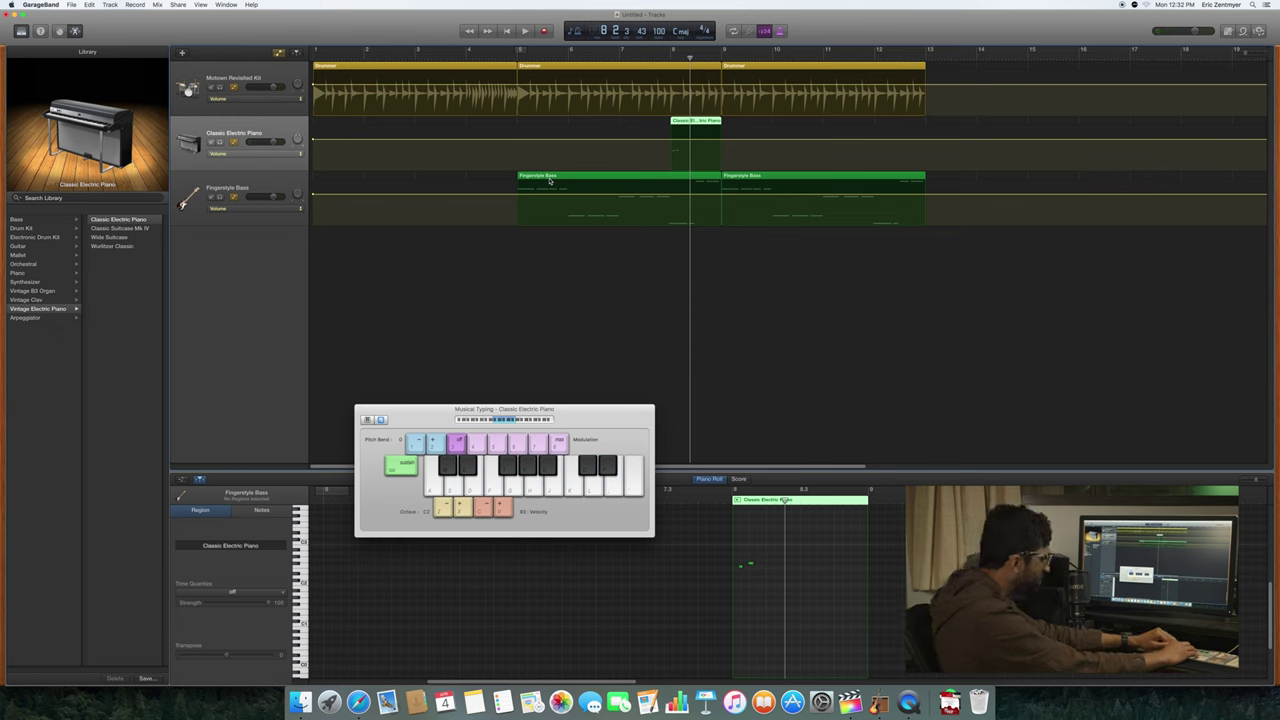
Step: Count the semitones from A up to C sharp on the electric piano and play A, C sharp and E
{"action": "key", "text": "h"}
{"action": "key", "text": "u"}
{"action": "key", "text": "j"}
{"action": "key", "text": "k"}
{"action": "key", "text": "o"}
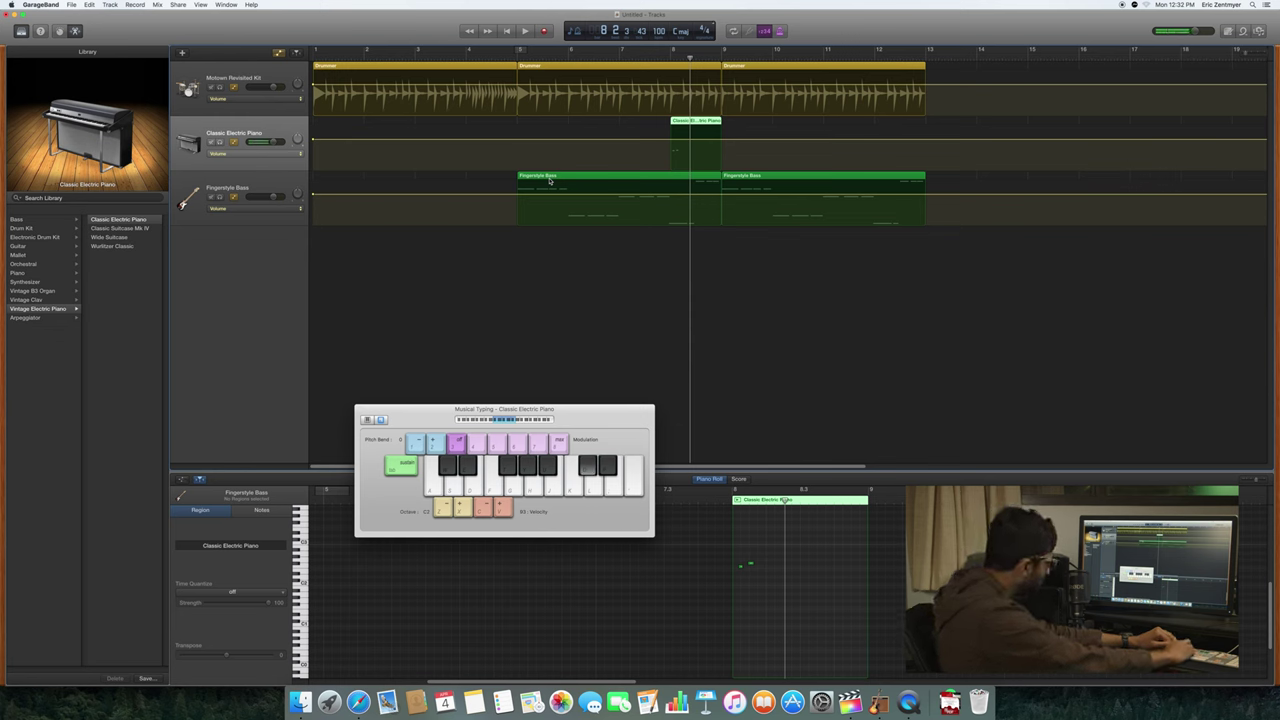
{"action": "key", "text": "h"}
{"action": "key", "text": "o"}
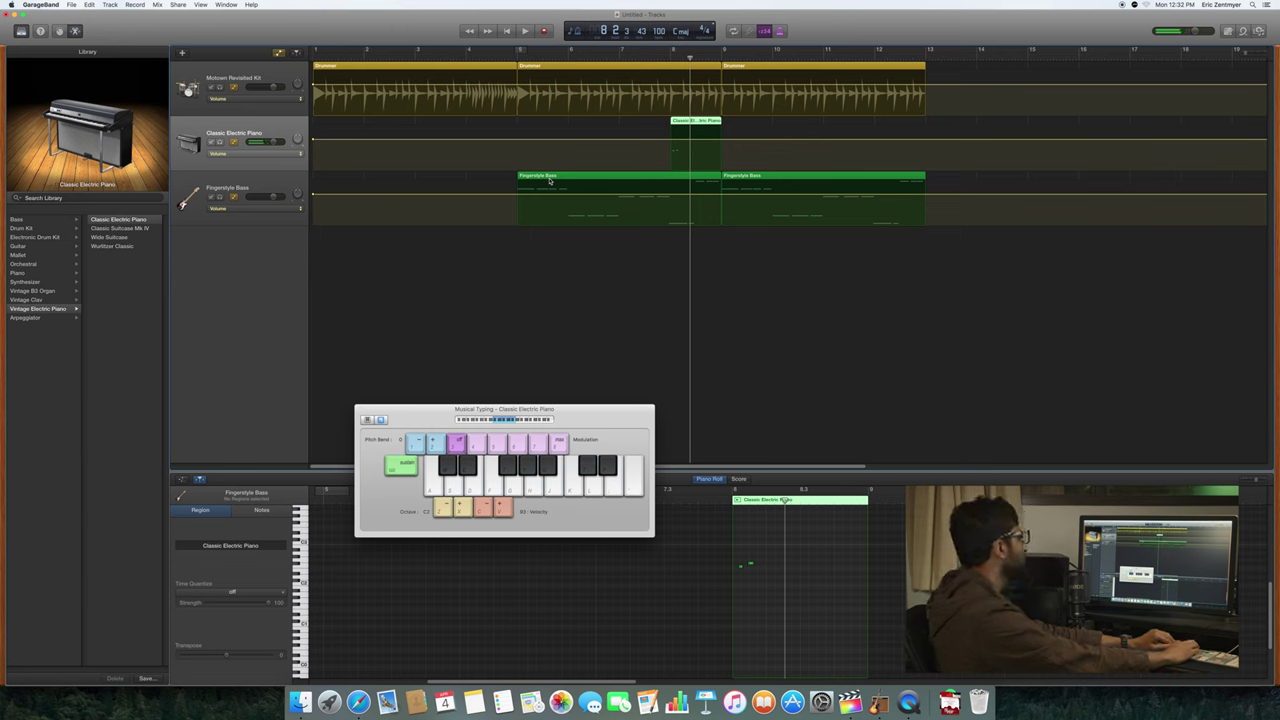
{"action": "key", "text": "o"}
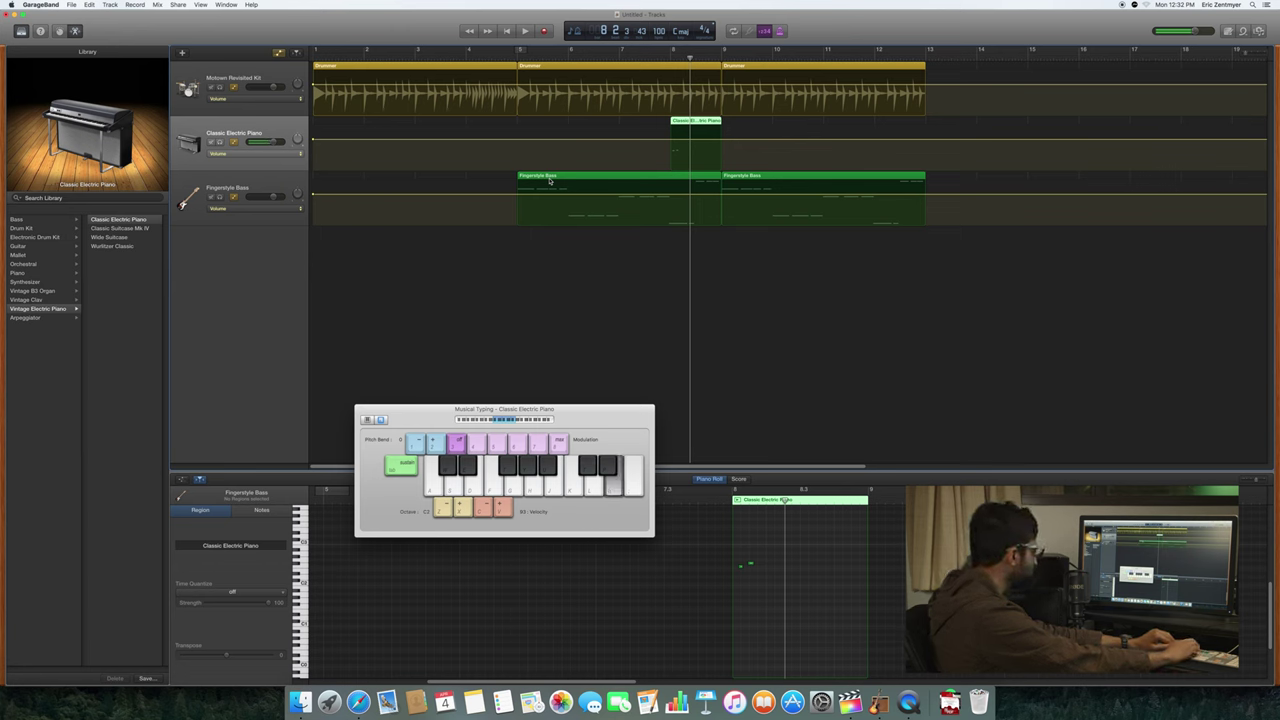
{"action": "key", "text": "h"}
{"action": "key", "text": "semicolon"}
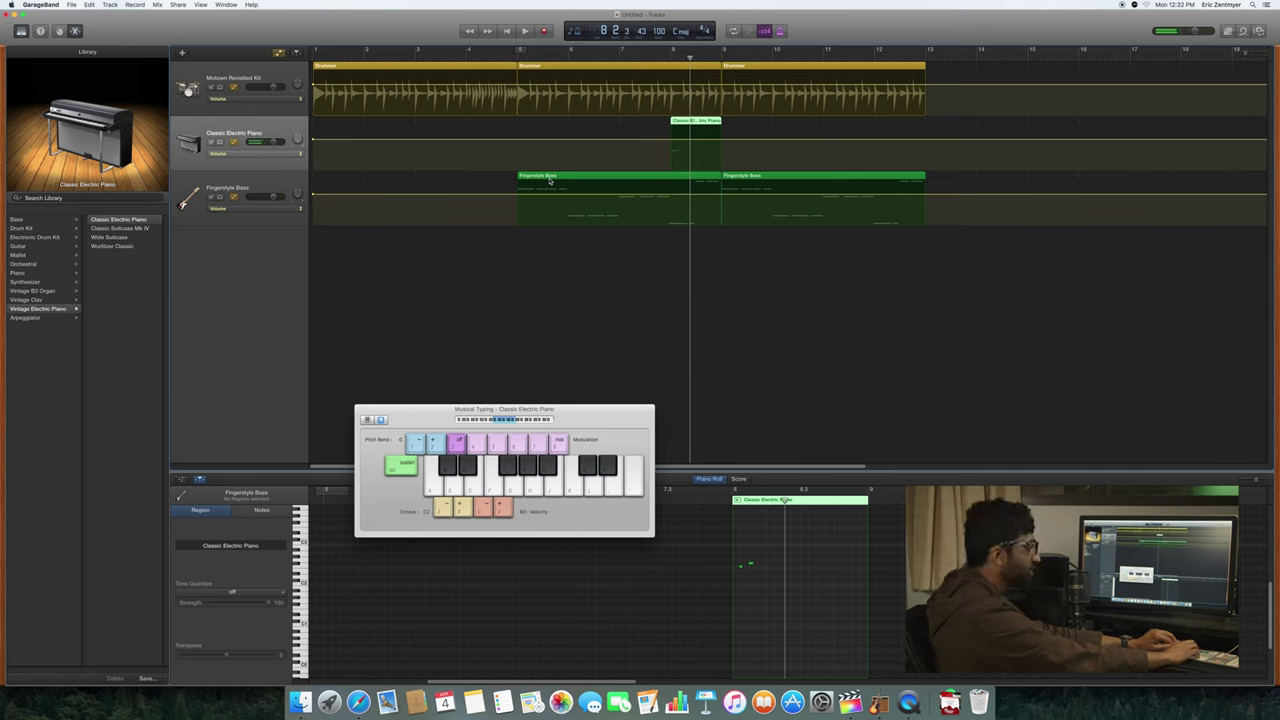
Step: Play the A minor chord A, C and E repeatedly on the electric piano to compare it with A major
{"action": "key", "text": "h"}
{"action": "key", "text": "semicolon"}
{"action": "key", "text": "k"}
{"action": "key", "text": "k"}
{"action": "key", "text": "semicolon"}
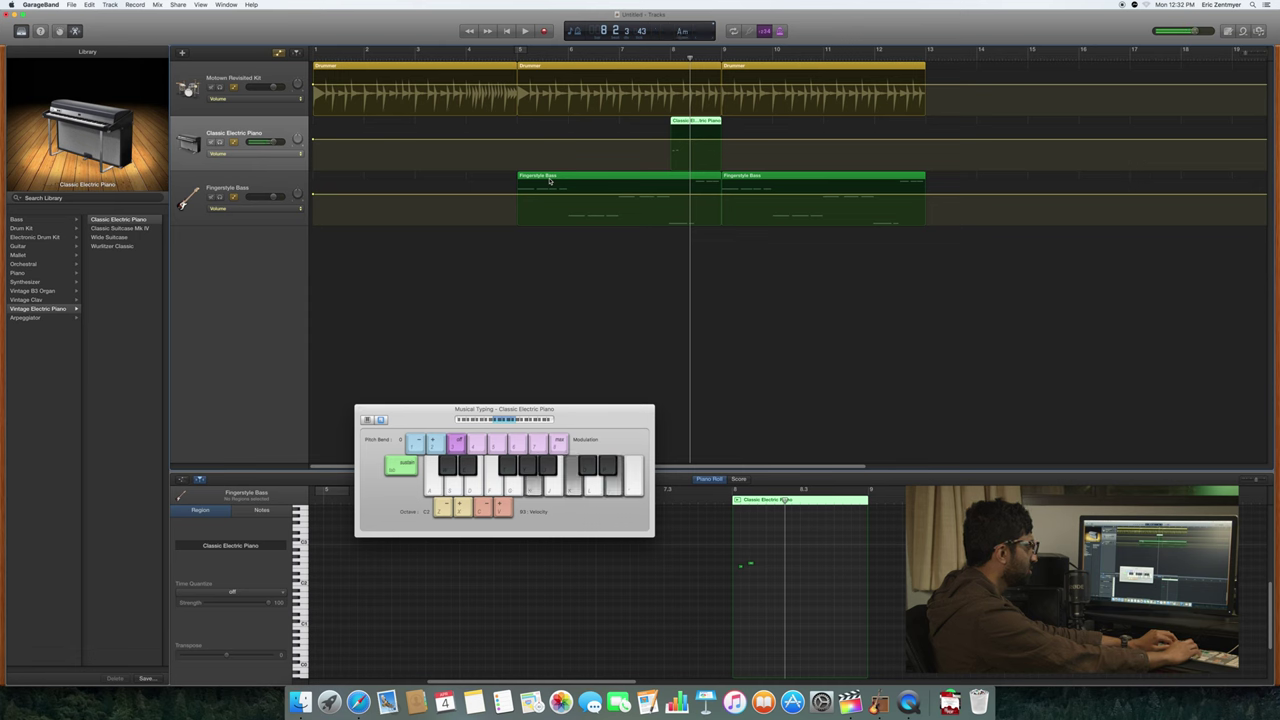
{"action": "key", "text": "h"}
{"action": "key", "text": "semicolon"}
{"action": "key", "text": "k"}
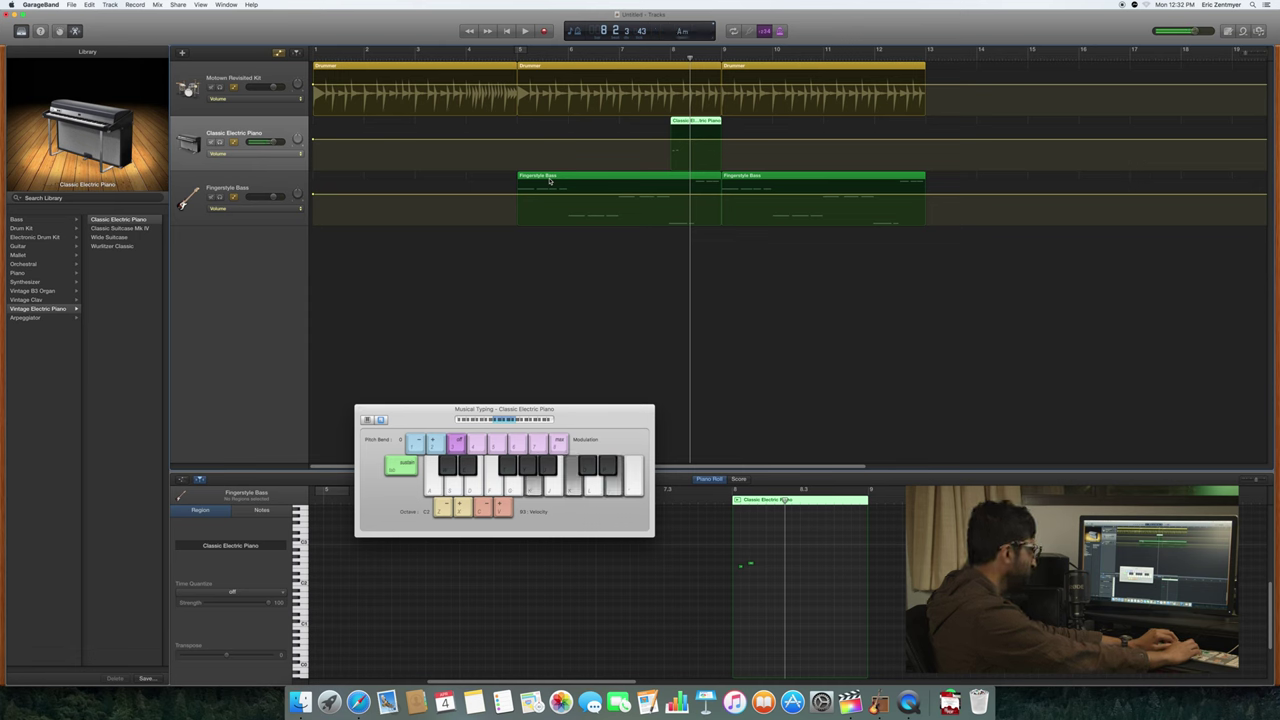
{"action": "key", "text": "h"}
{"action": "key", "text": "semicolon"}
{"action": "key", "text": "k"}
{"action": "key", "text": "semicolon"}
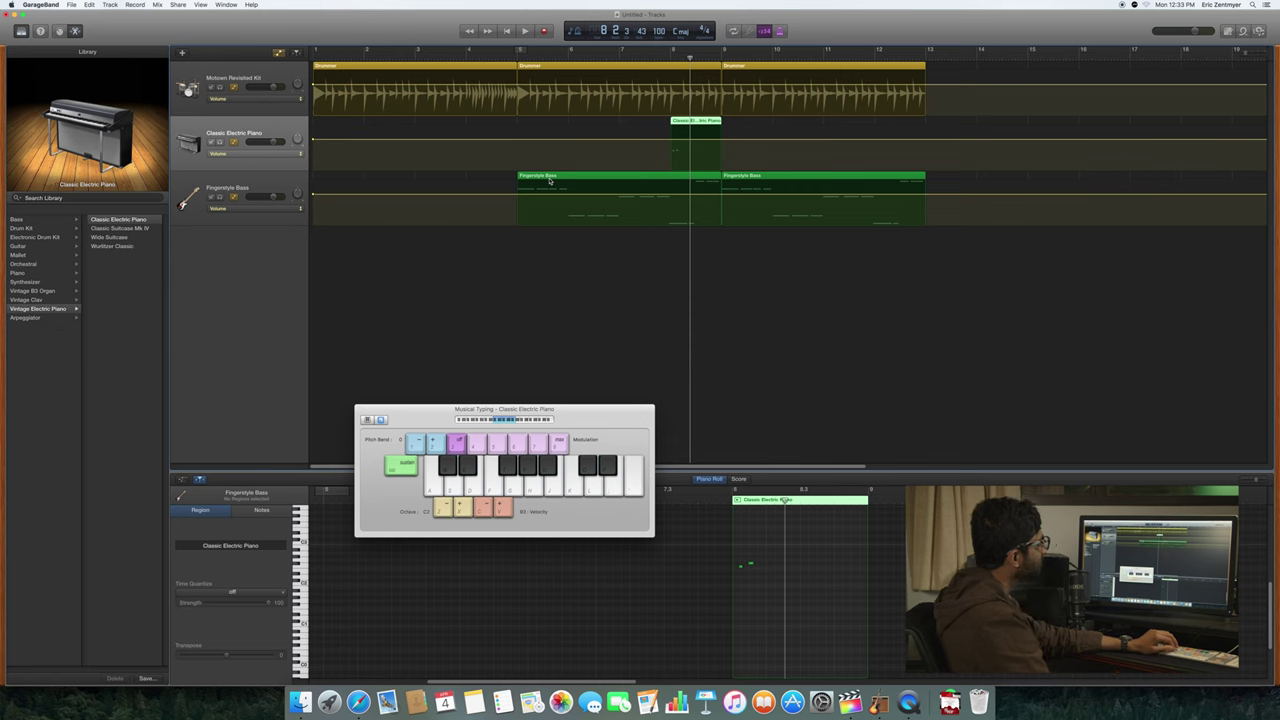
Step: Delete the short Classic Electric Piano region at bar 8
{"action": "left_click", "coordinate": [695, 120]}
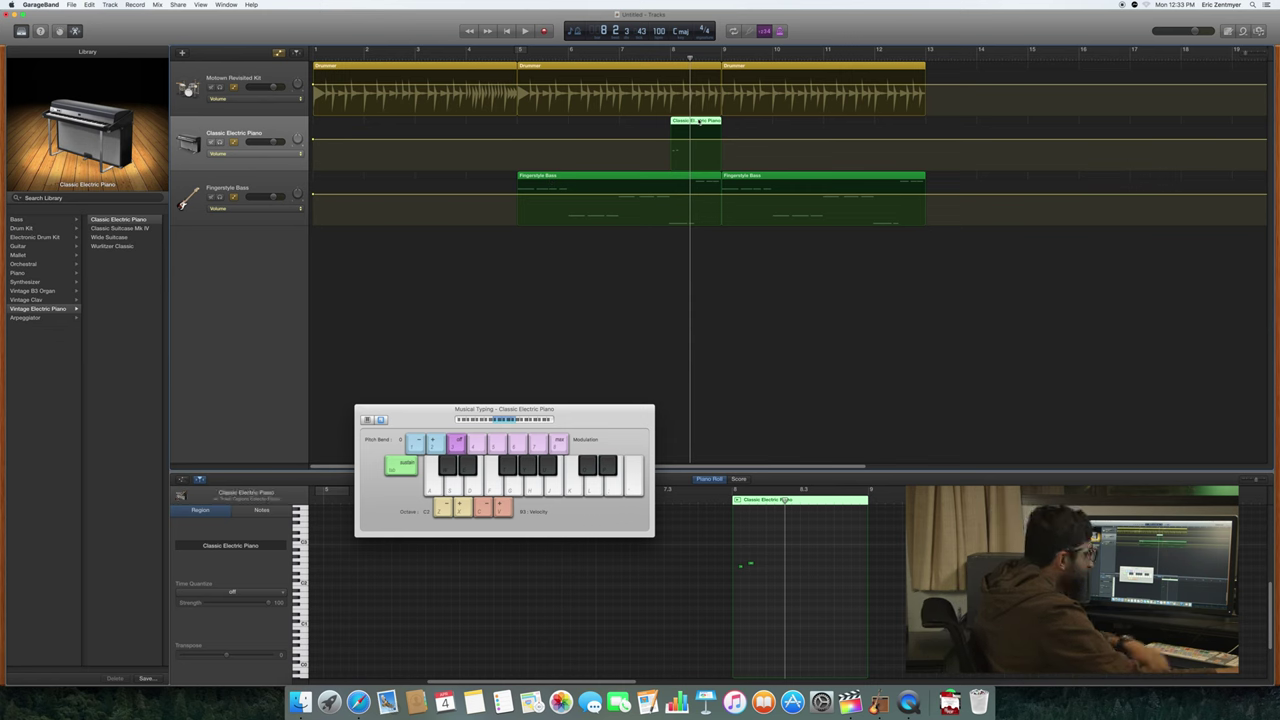
{"action": "key", "text": "Delete"}
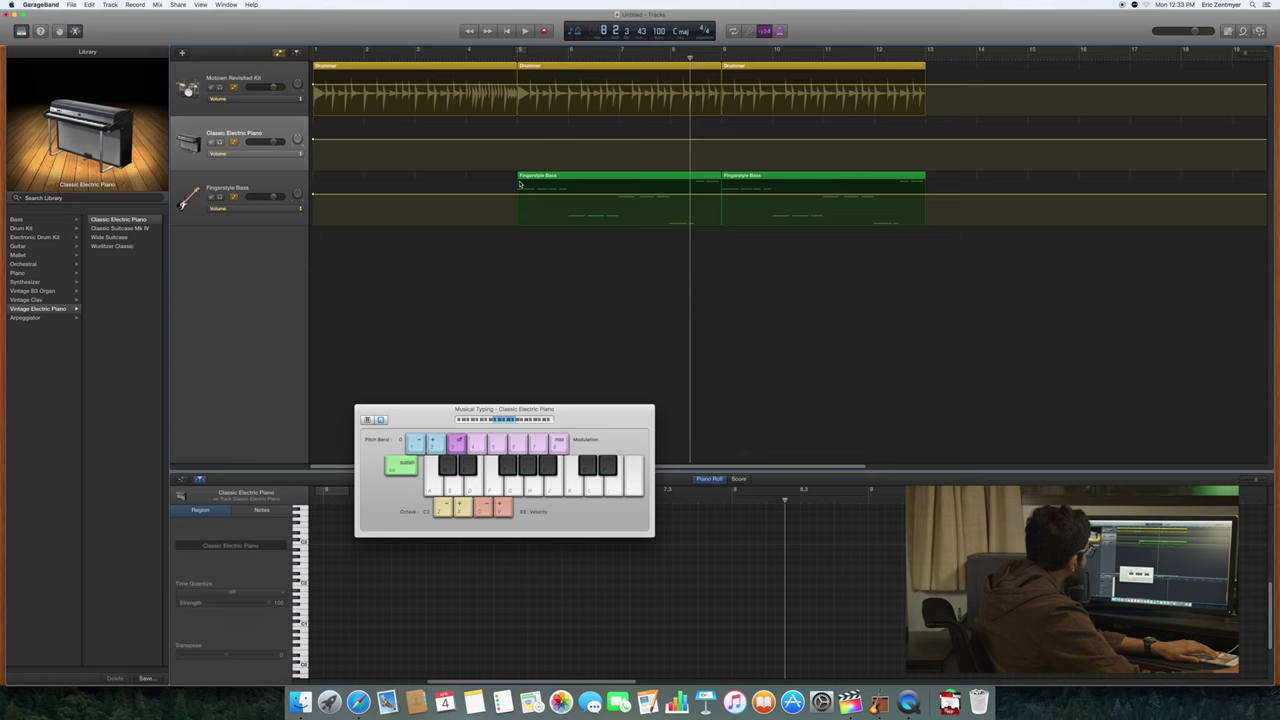
Step: Show the first Fingerstyle Bass region's notes and play A, C and E over its opening root on the electric piano
{"action": "left_click", "coordinate": [520, 178]}
{"action": "key", "text": "h"}
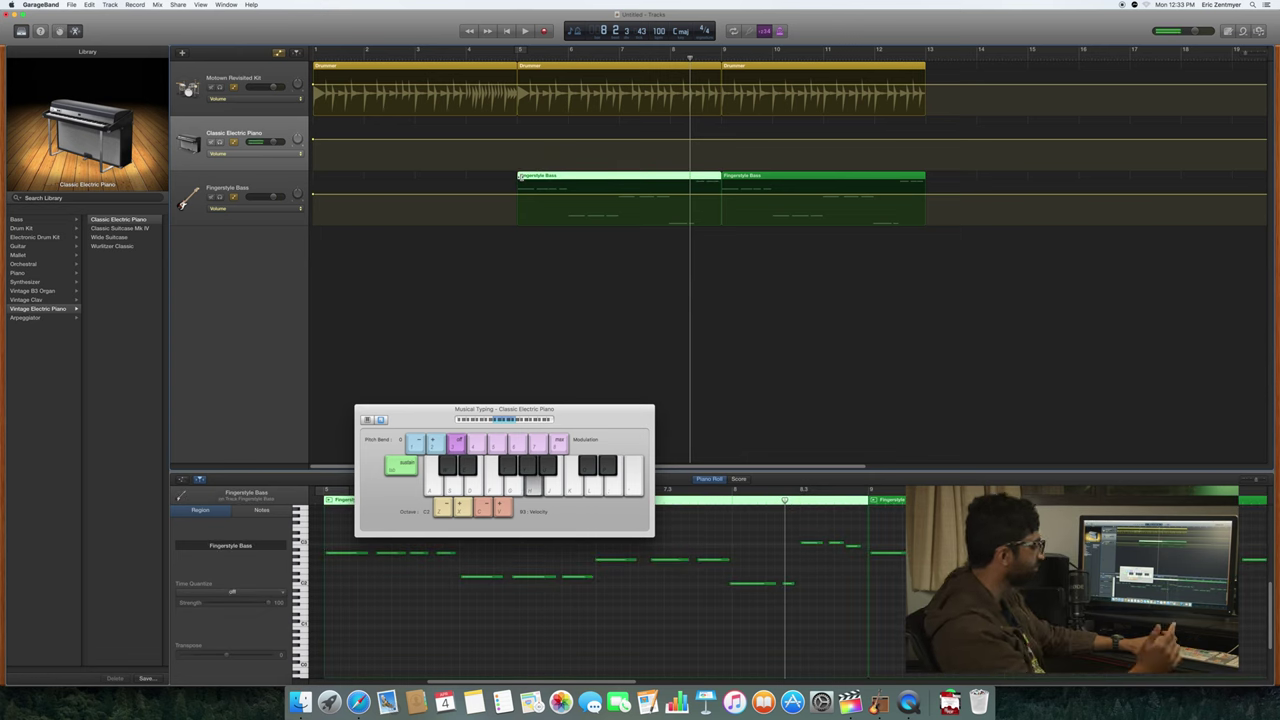
{"action": "key", "text": "k"}
{"action": "key", "text": "semicolon"}
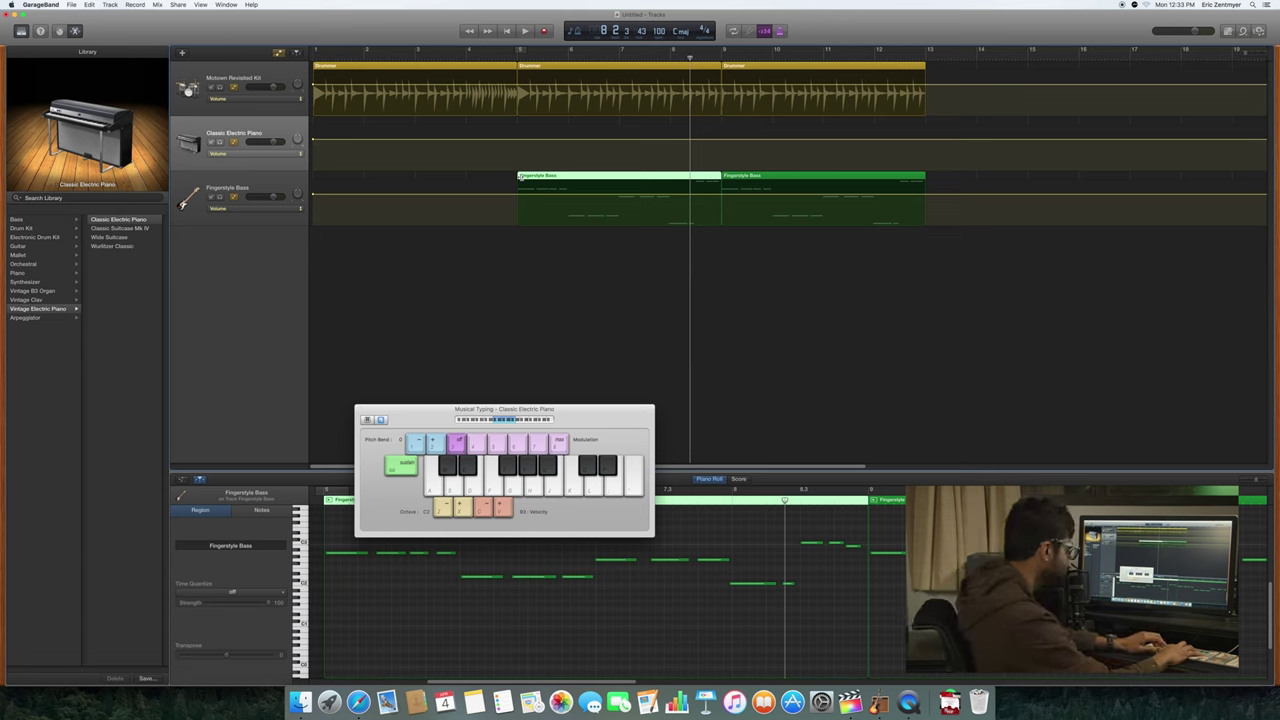
Step: Try out a chord progression on the electric piano that follows the bass roots, finishing on A, C and E
{"action": "key", "text": "f"}
{"action": "key", "text": "j"}
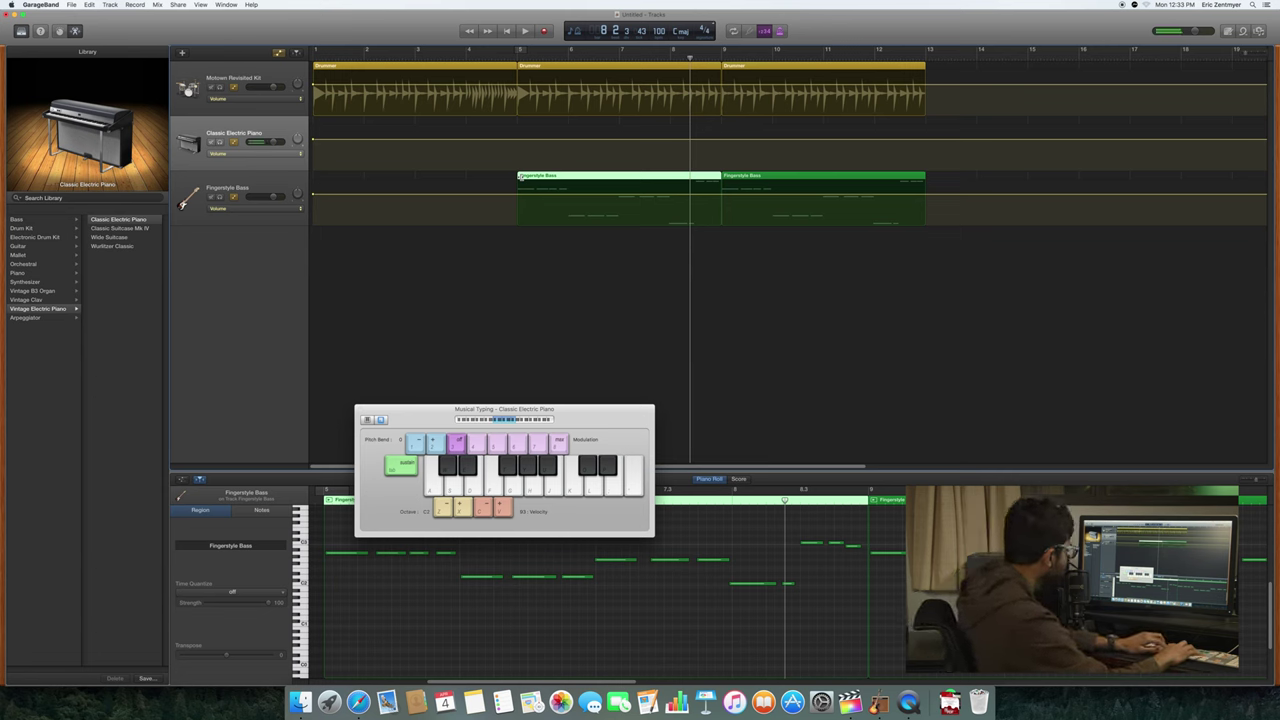
{"action": "key", "text": "k"}
{"action": "key", "text": "semicolon"}
{"action": "key", "text": "s"}
{"action": "key", "text": "f"}
{"action": "key", "text": "g"}
{"action": "key", "text": "j"}
{"action": "key", "text": "a"}
{"action": "key", "text": "g"}
{"action": "key", "text": "d"}
{"action": "key", "text": "j"}
{"action": "key", "text": "semicolon"}
{"action": "key", "text": "h"}
{"action": "key", "text": "k"}
{"action": "key", "text": "semicolon"}
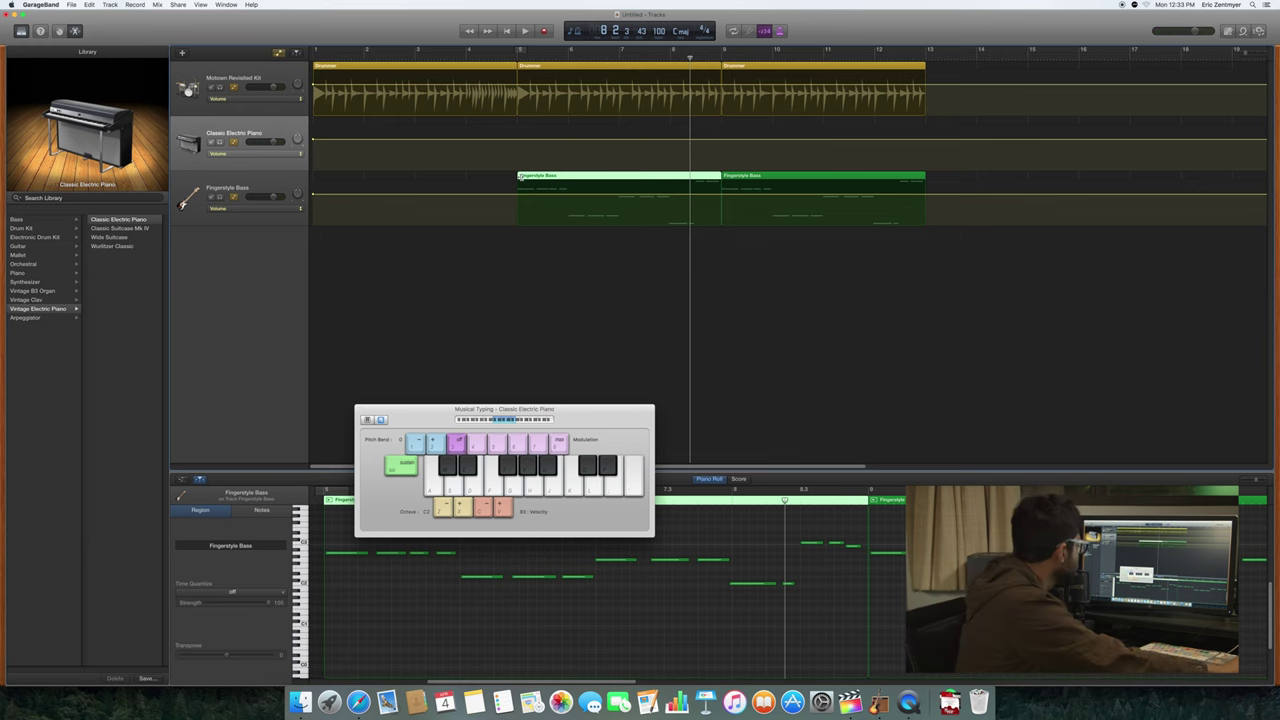
Step: Move the Musical Typing keyboard clear of the piano roll and examine the first two groups of bass notes by selecting them
{"action": "left_click_drag", "start_coordinate": [560, 412], "coordinate": [460, 288]}
{"action": "left_click", "coordinate": [341, 552]}
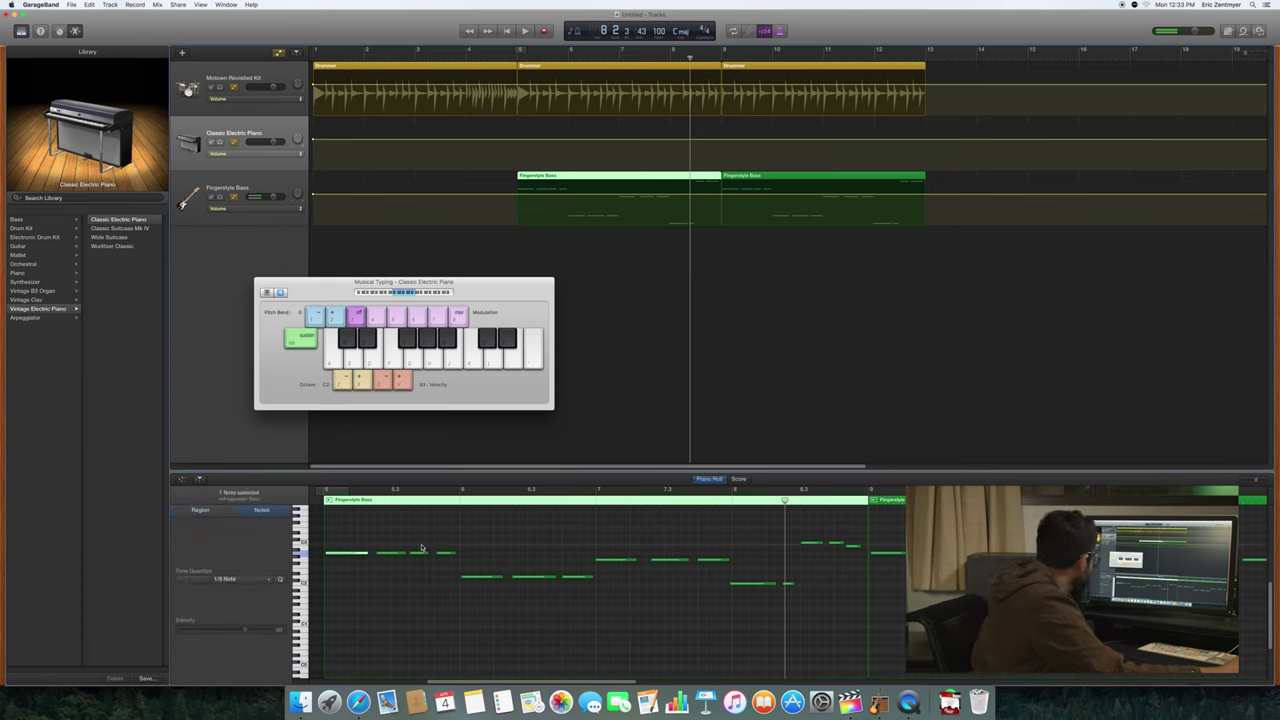
{"action": "left_click_drag", "start_coordinate": [342, 540], "coordinate": [457, 565]}
{"action": "left_click_drag", "start_coordinate": [474, 561], "coordinate": [512, 588]}
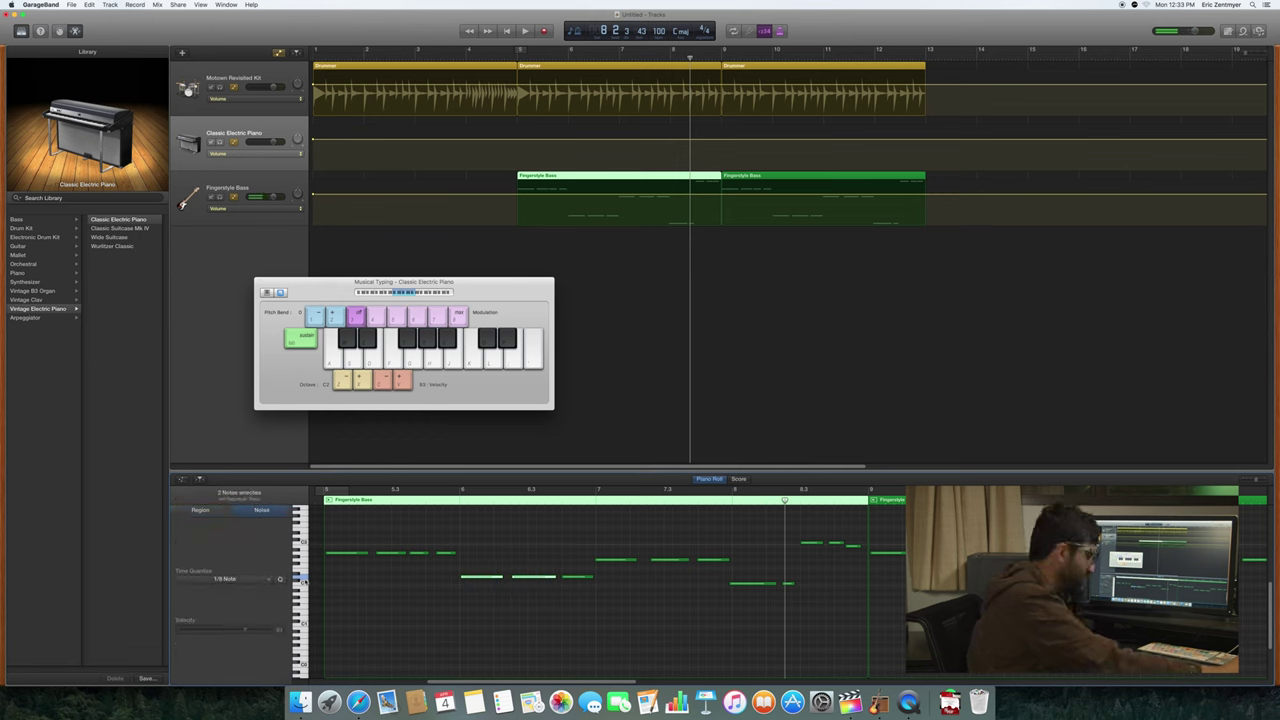
{"action": "left_click", "coordinate": [336, 552]}
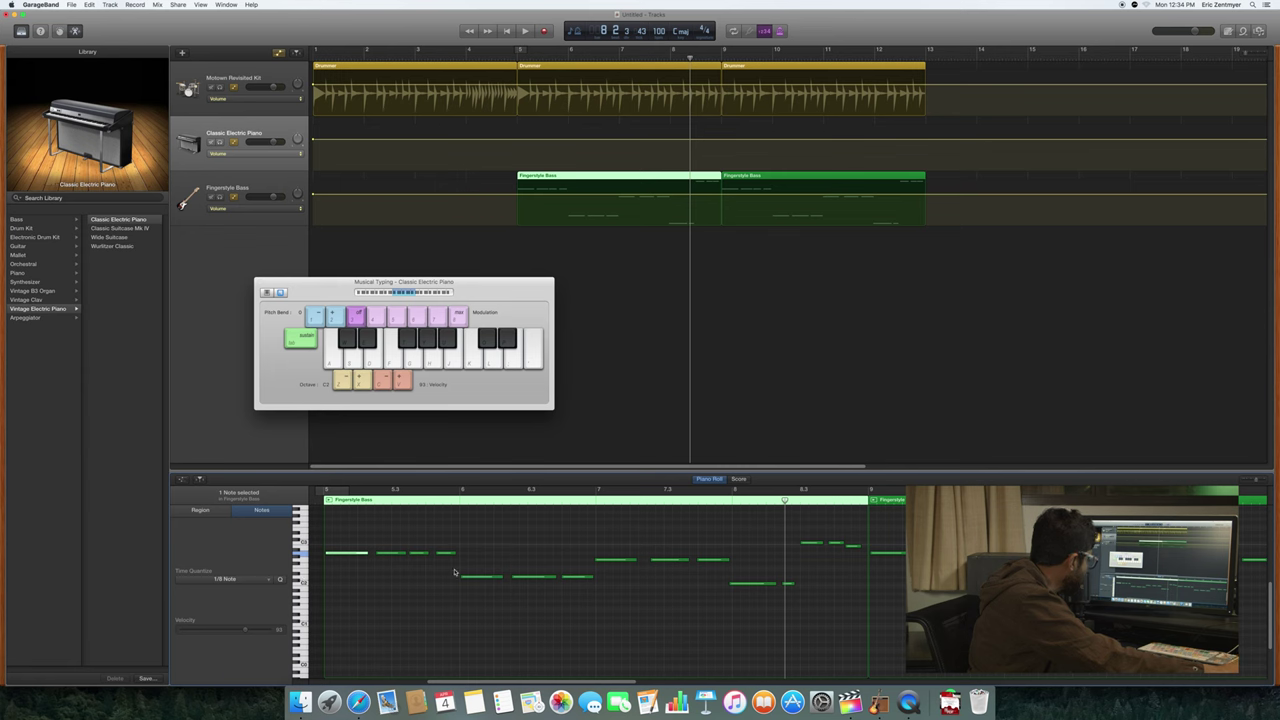
Step: Select the first note of the second bass group, and make Fingerstyle Bass the active track
{"action": "left_click_drag", "start_coordinate": [459, 568], "coordinate": [481, 584]}
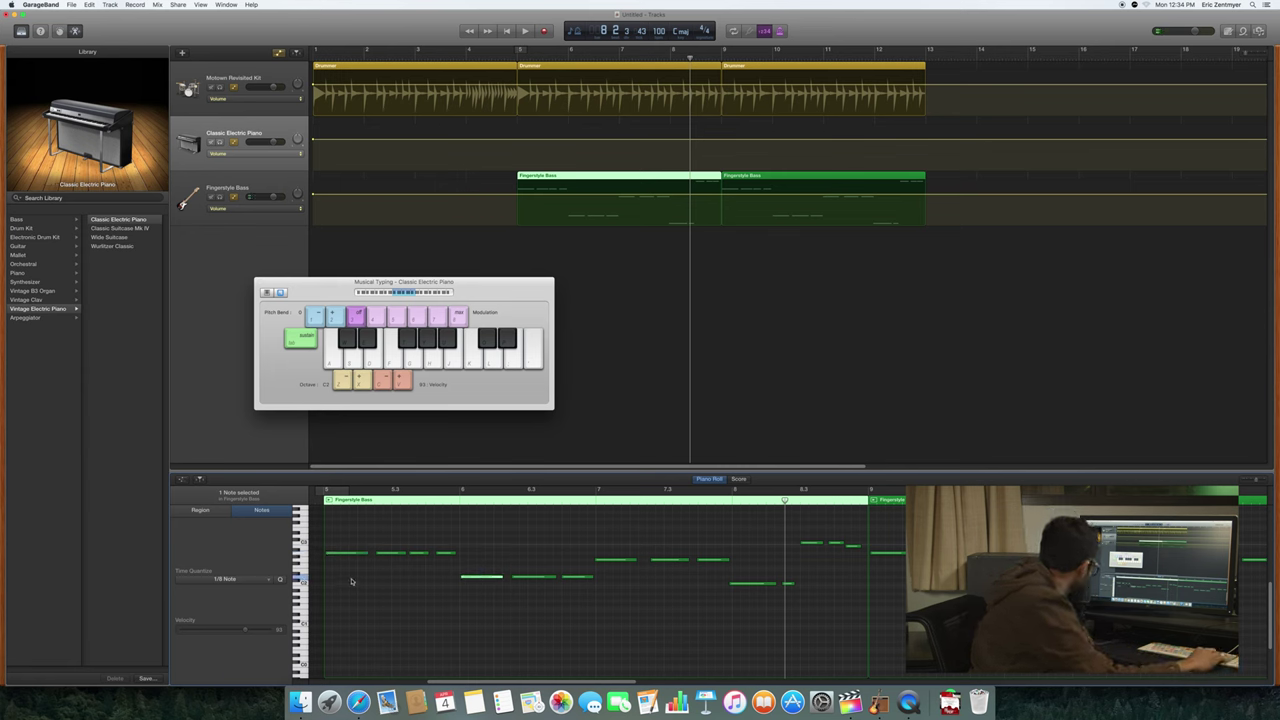
{"action": "key", "text": "Up"}
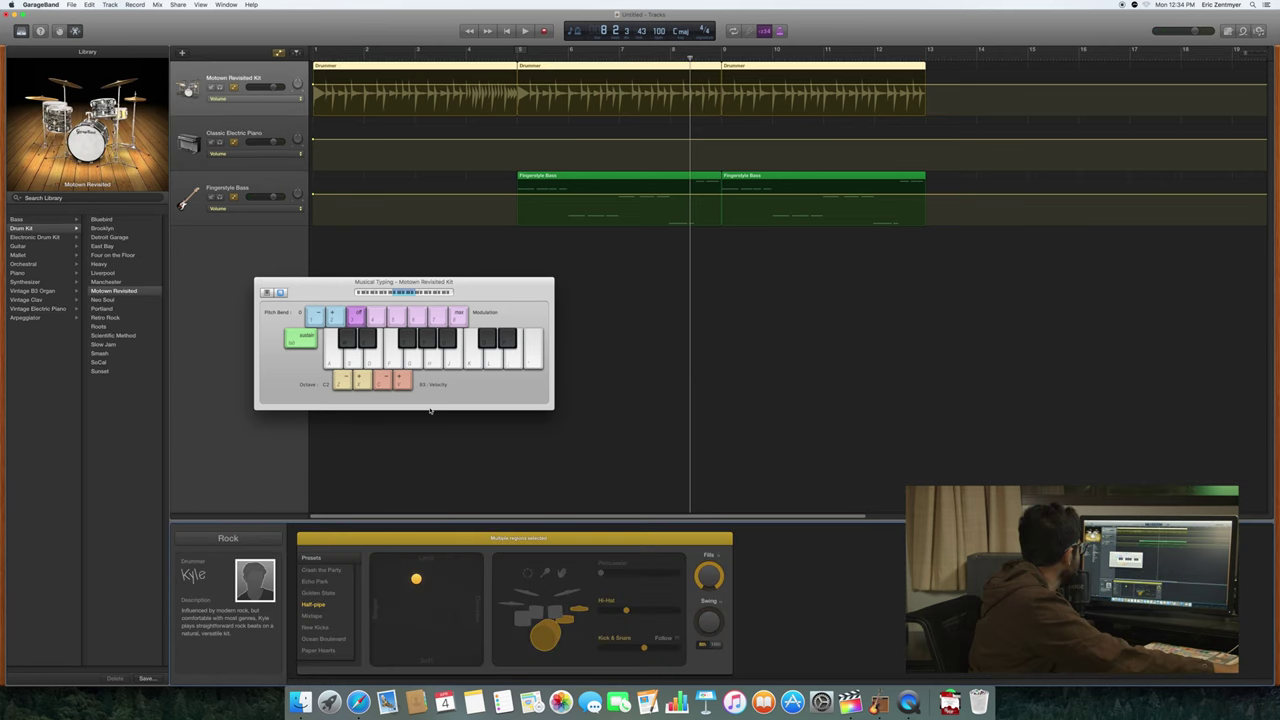
{"action": "left_click", "coordinate": [273, 178]}
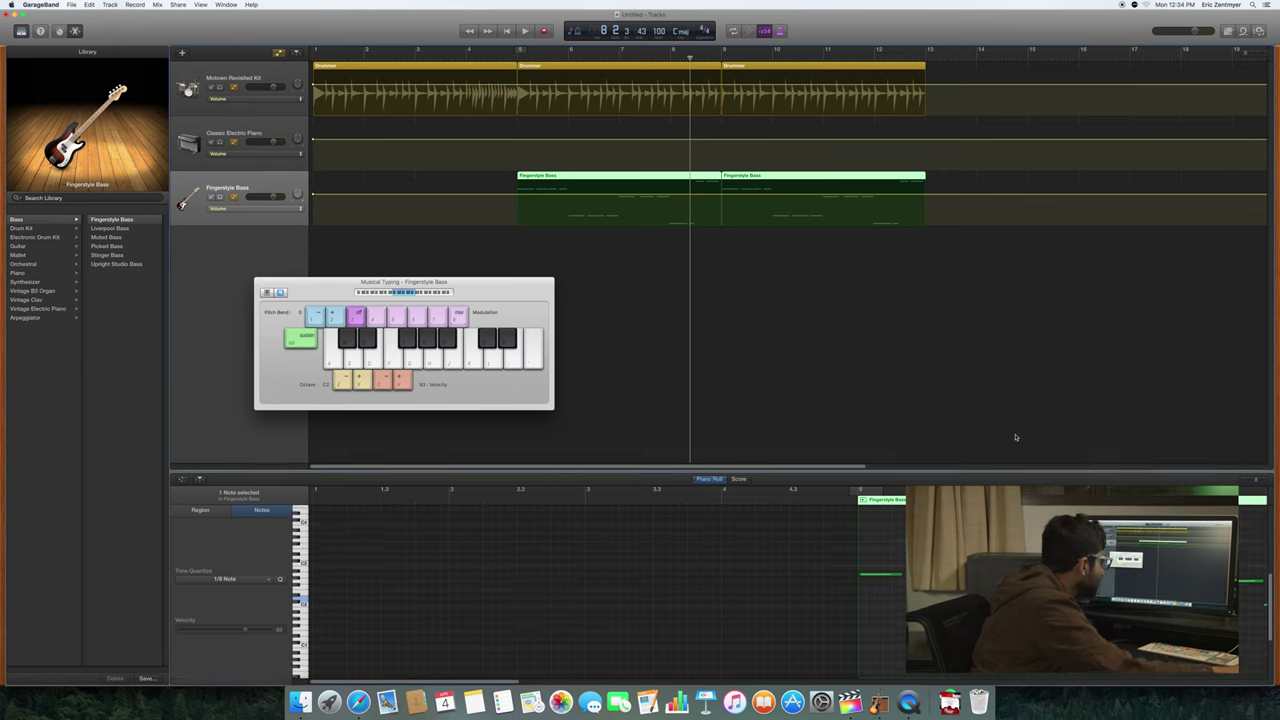
Step: Move the playhead back to bar 6 and select only the first Fingerstyle Bass region for note editing
{"action": "key", "text": "e"}
{"action": "left_click_drag", "start_coordinate": [688, 189], "coordinate": [574, 189]}
{"action": "double_click", "coordinate": [622, 177]}
{"action": "key", "text": "e"}
{"action": "key", "text": "e"}
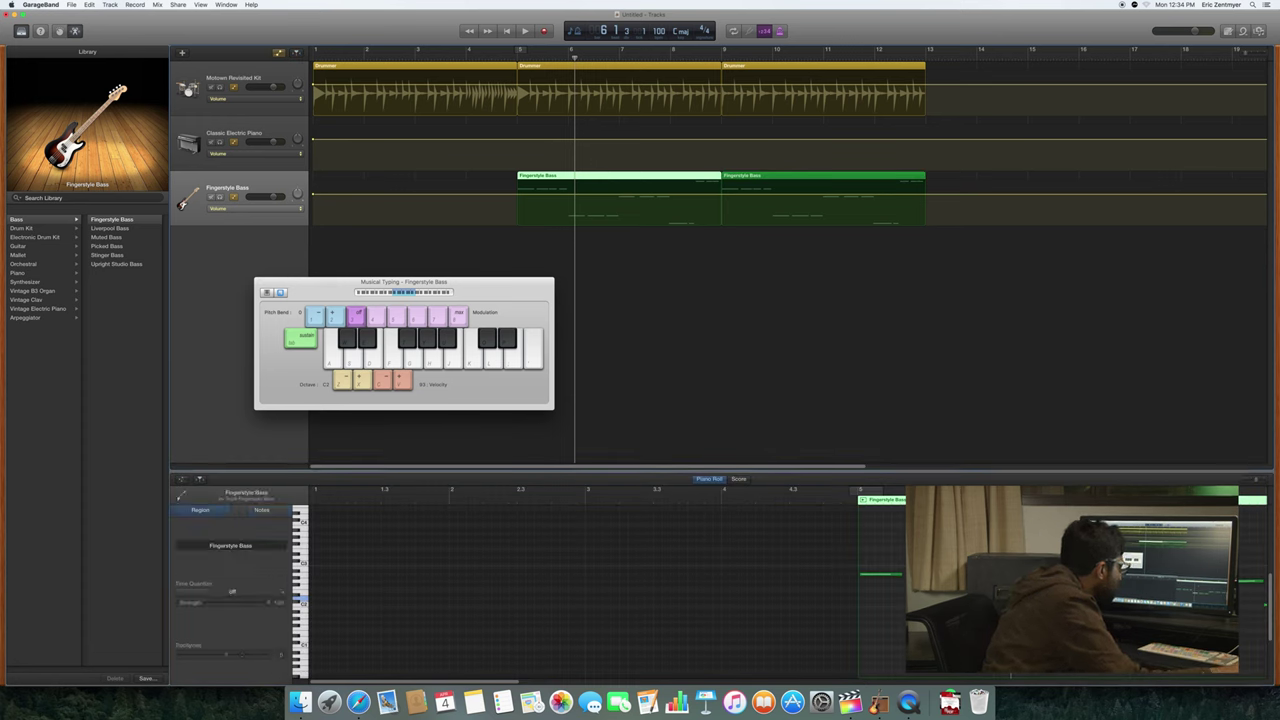
Step: Play single notes with the Fingerstyle Bass sound to find the roots, finishing on D and A together
{"action": "key", "text": "a"}
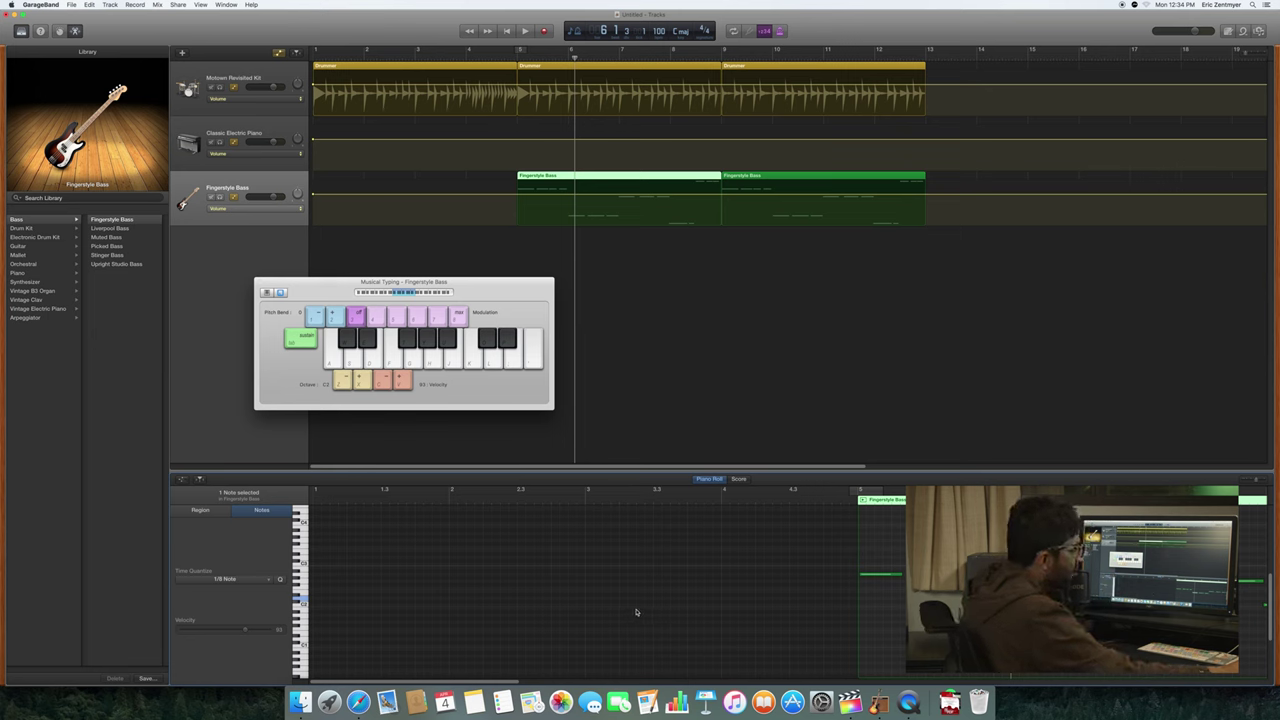
{"action": "key", "text": "o"}
{"action": "key", "text": "j"}
{"action": "key", "text": "h"}
{"action": "key", "text": "s"}
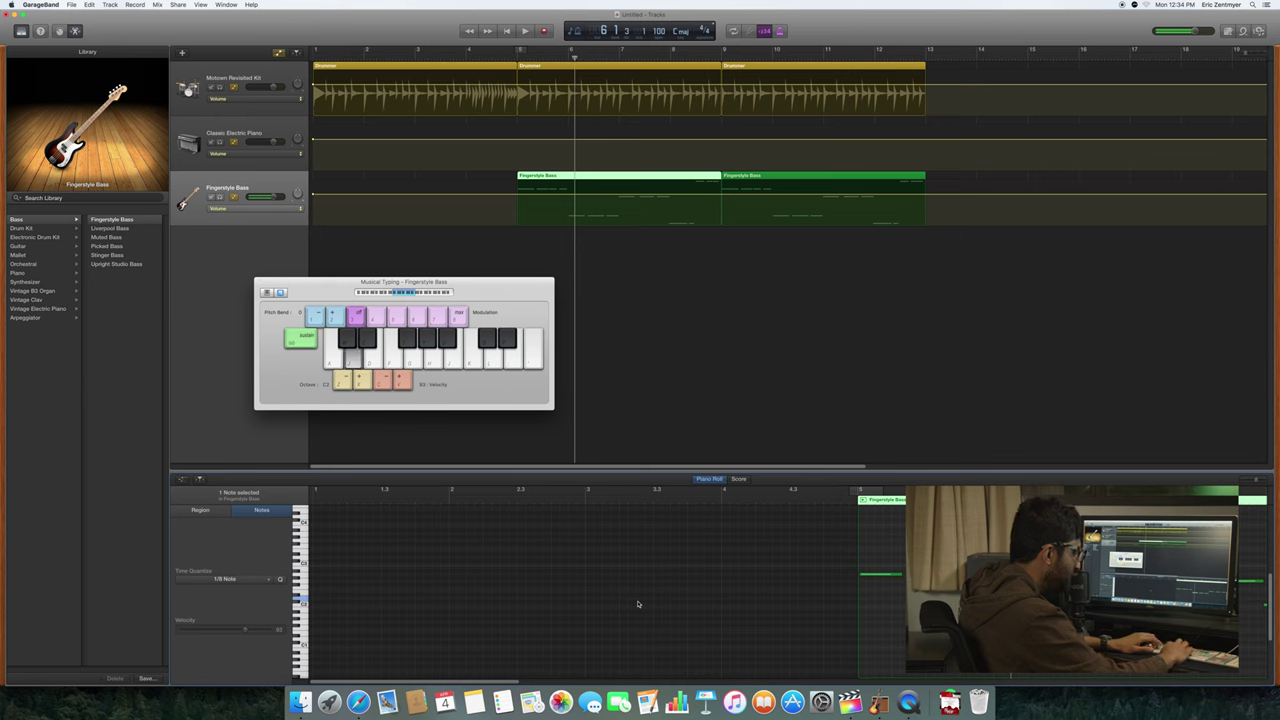
{"action": "key", "text": "g"}
{"action": "key", "text": "a"}
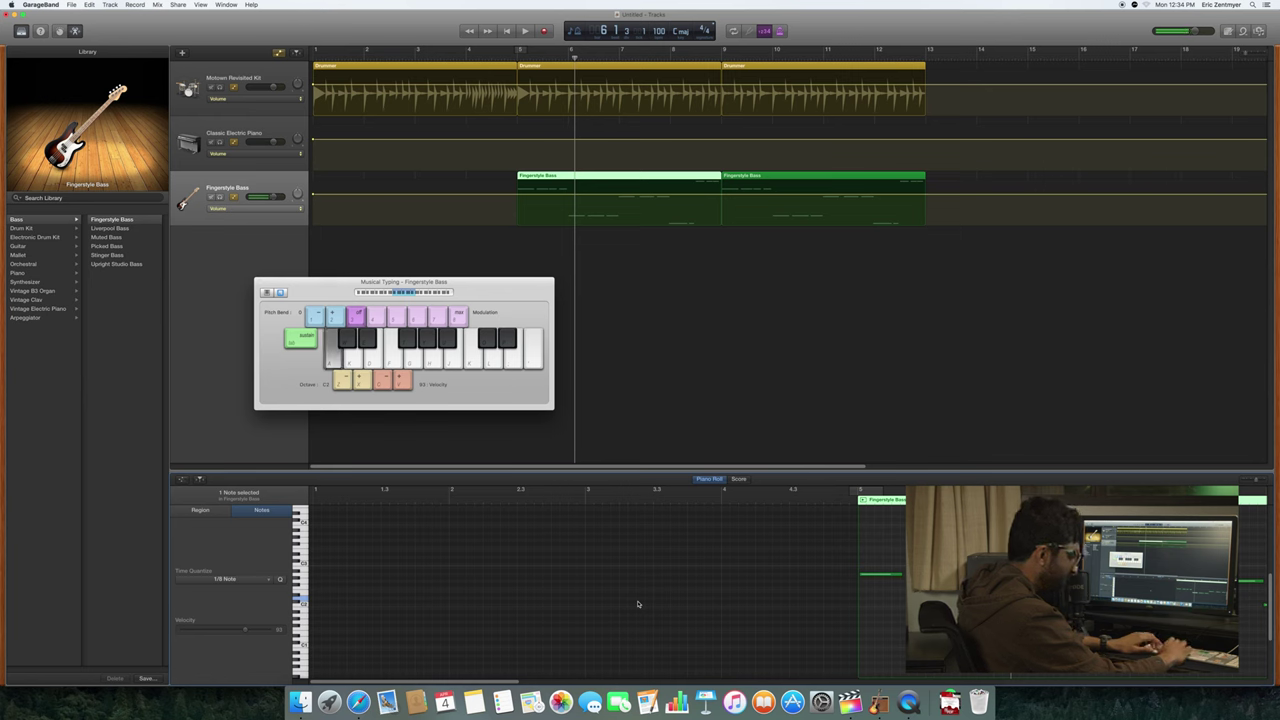
{"action": "key", "text": "s"}
{"action": "key", "text": "h"}
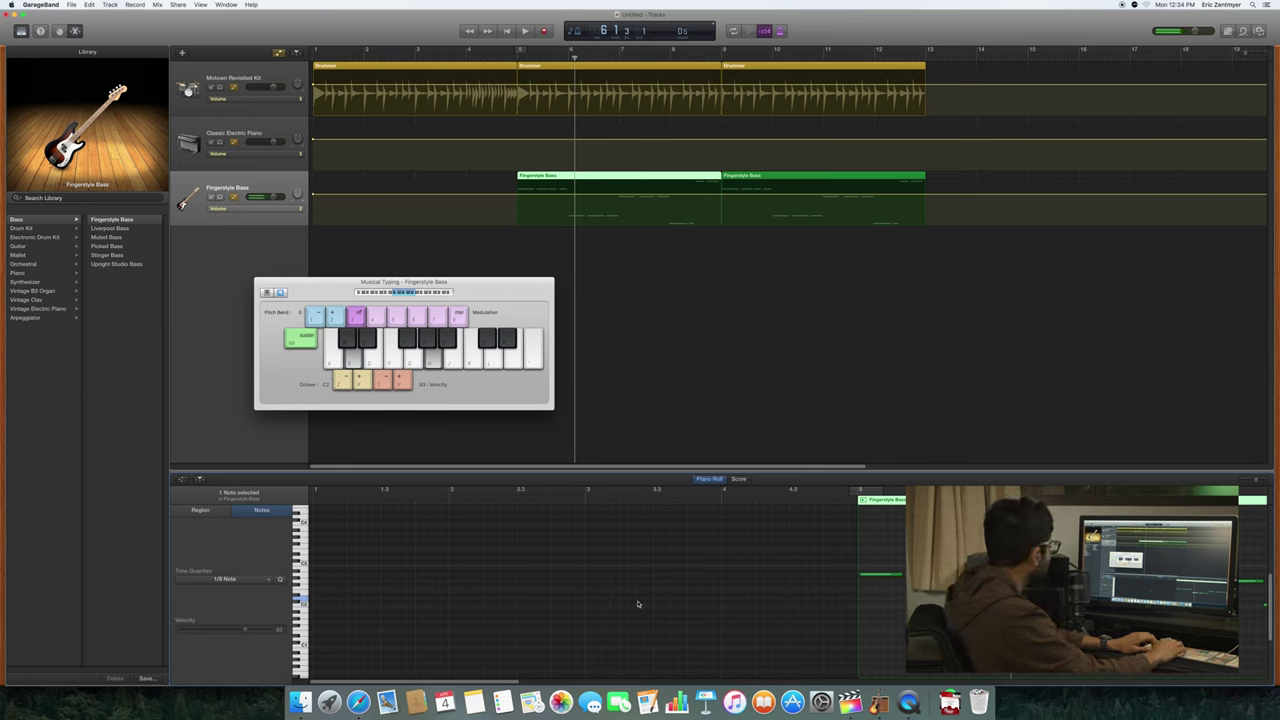
Step: Compare D and A on the bass one octave lower, and repeat them in the original octave
{"action": "key", "text": "z"}
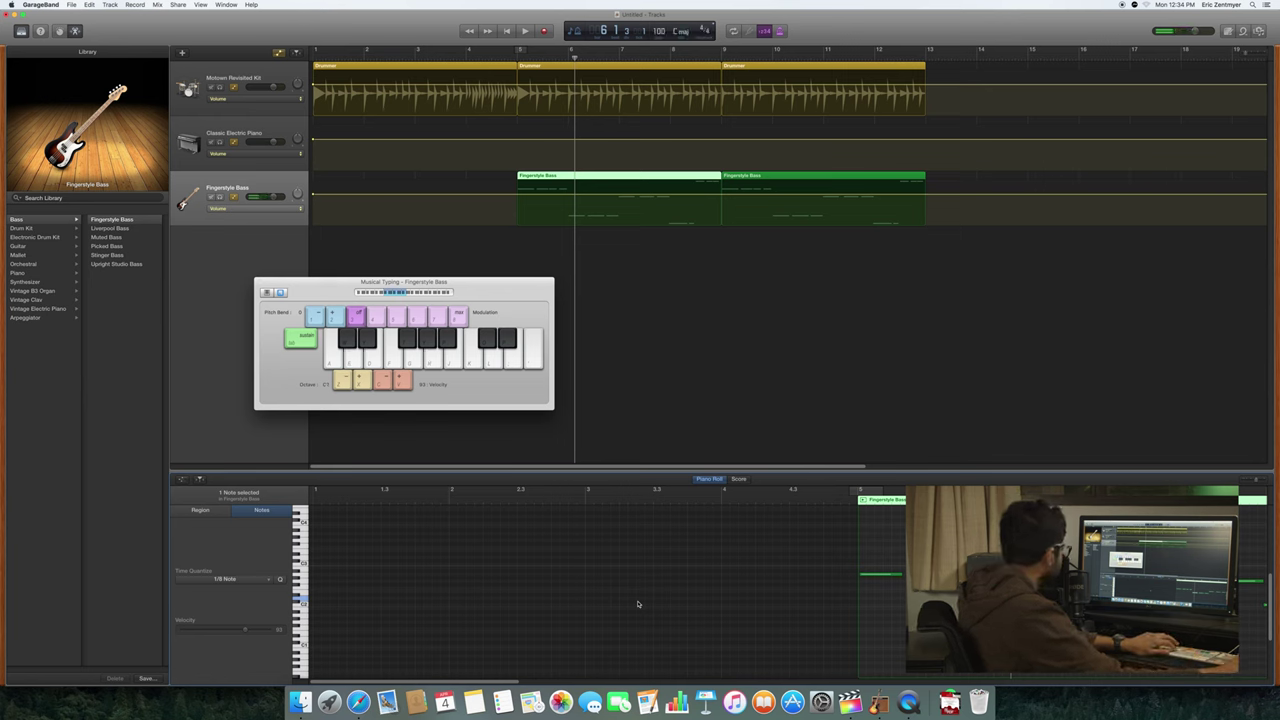
{"action": "key", "text": "s"}
{"action": "key", "text": "h"}
{"action": "key", "text": "s"}
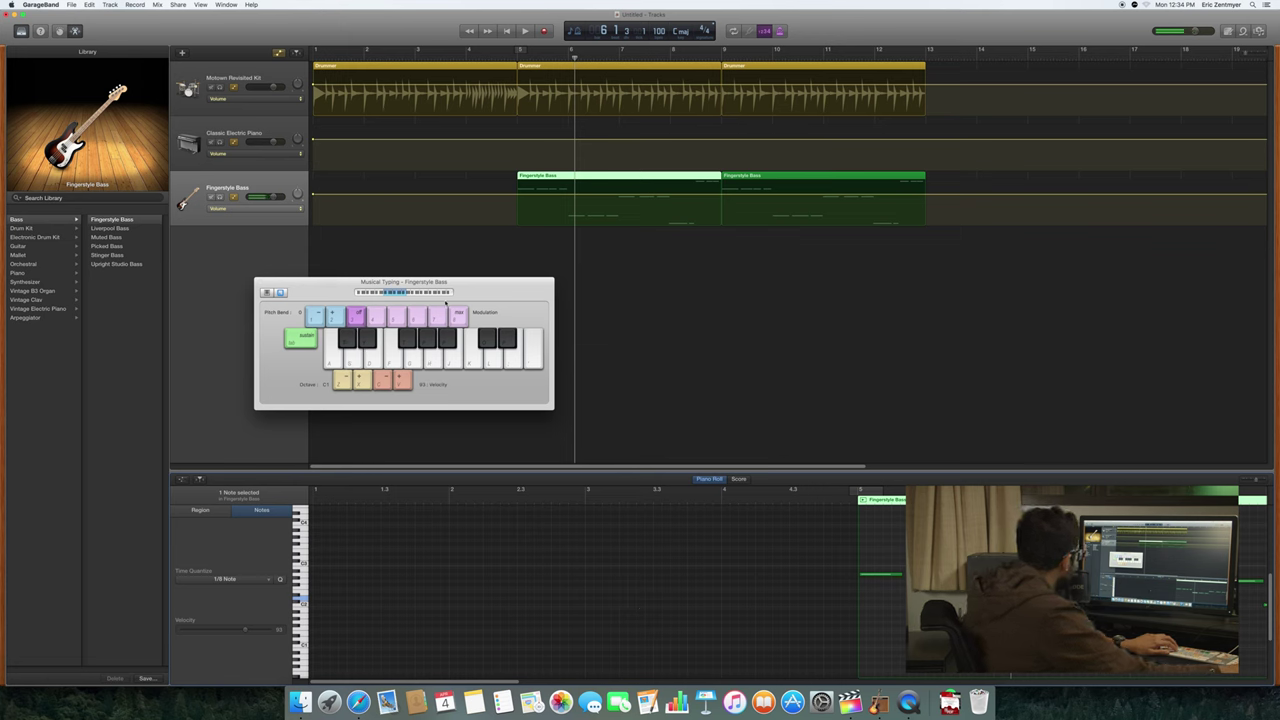
{"action": "left_click", "coordinate": [410, 293]}
{"action": "key", "text": "s"}
{"action": "key", "text": "h"}
{"action": "key", "text": "s"}
{"action": "key", "text": "h"}
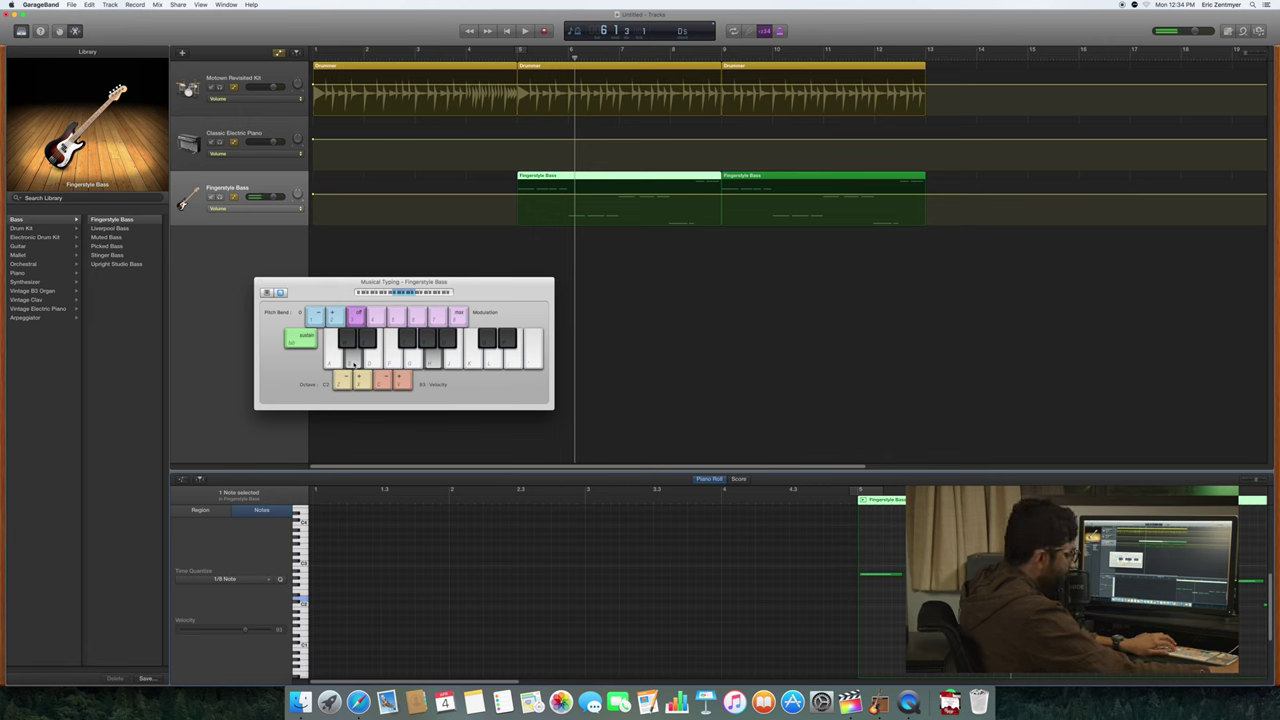
Step: Play the bass line's root notes in order with the bass sound: A, D, G and C
{"action": "key", "text": "a"}
{"action": "key", "text": "g"}
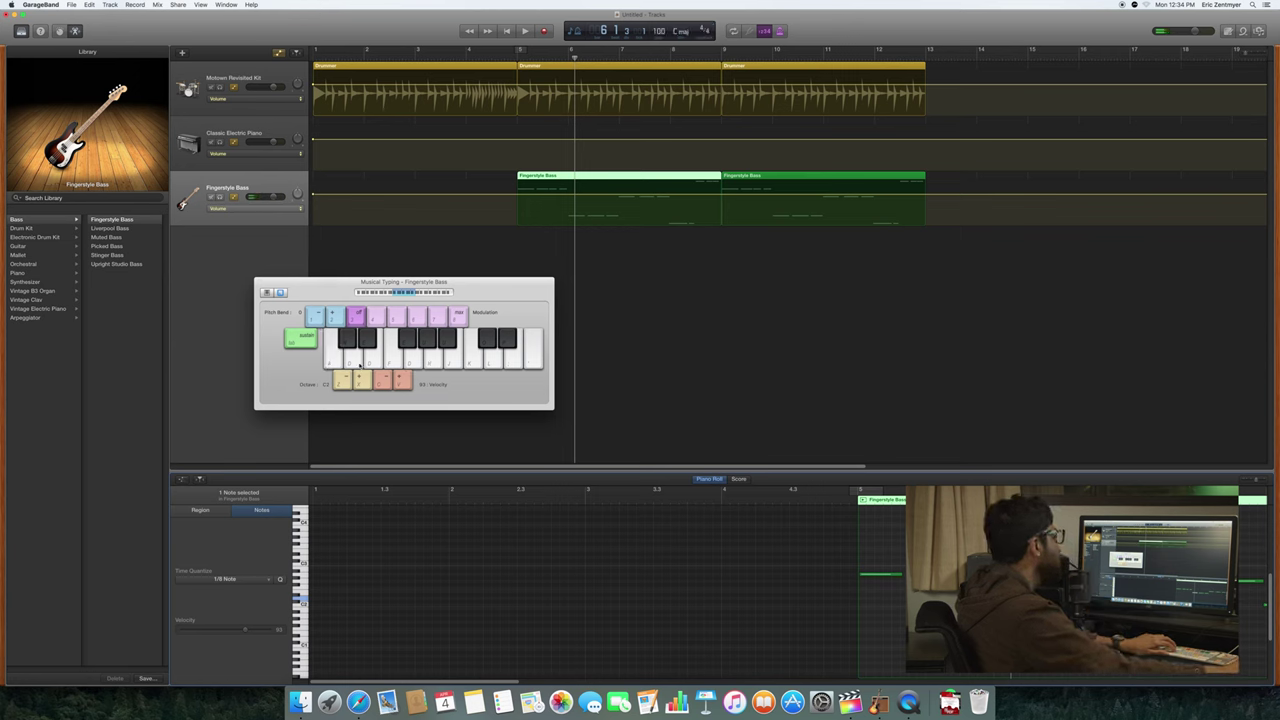
{"action": "left_click", "coordinate": [433, 362]}
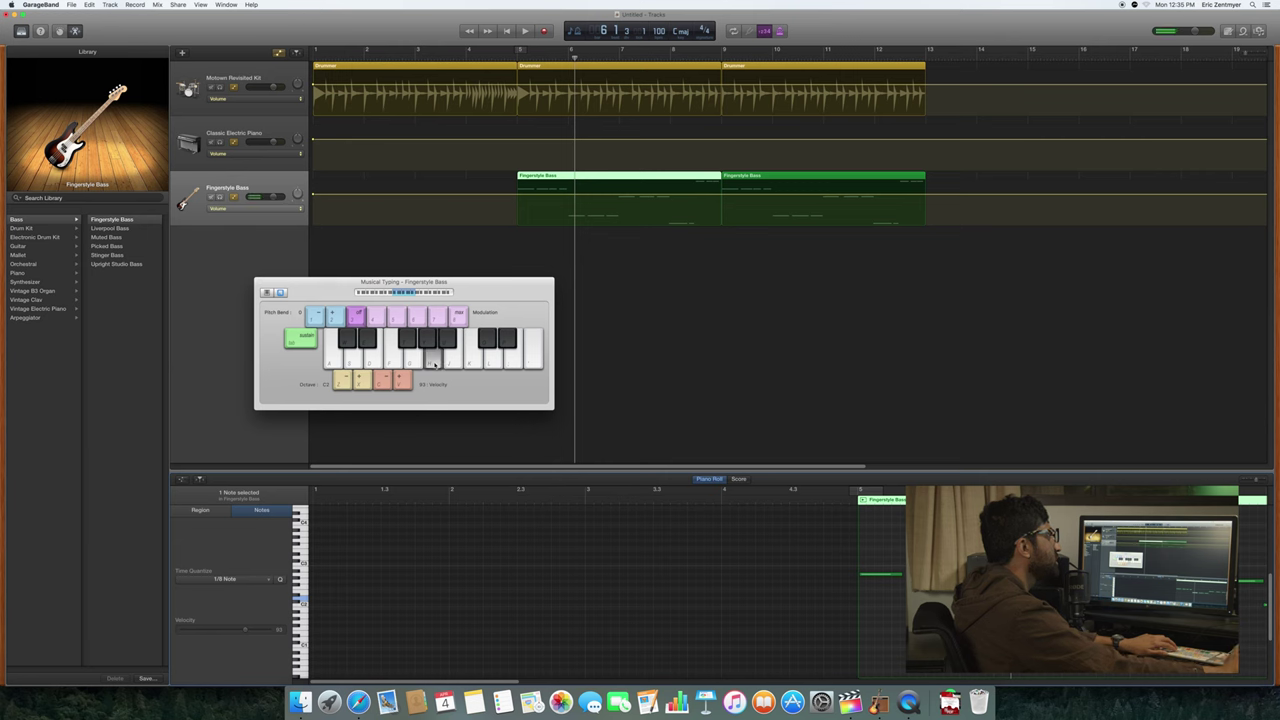
{"action": "key", "text": "s"}
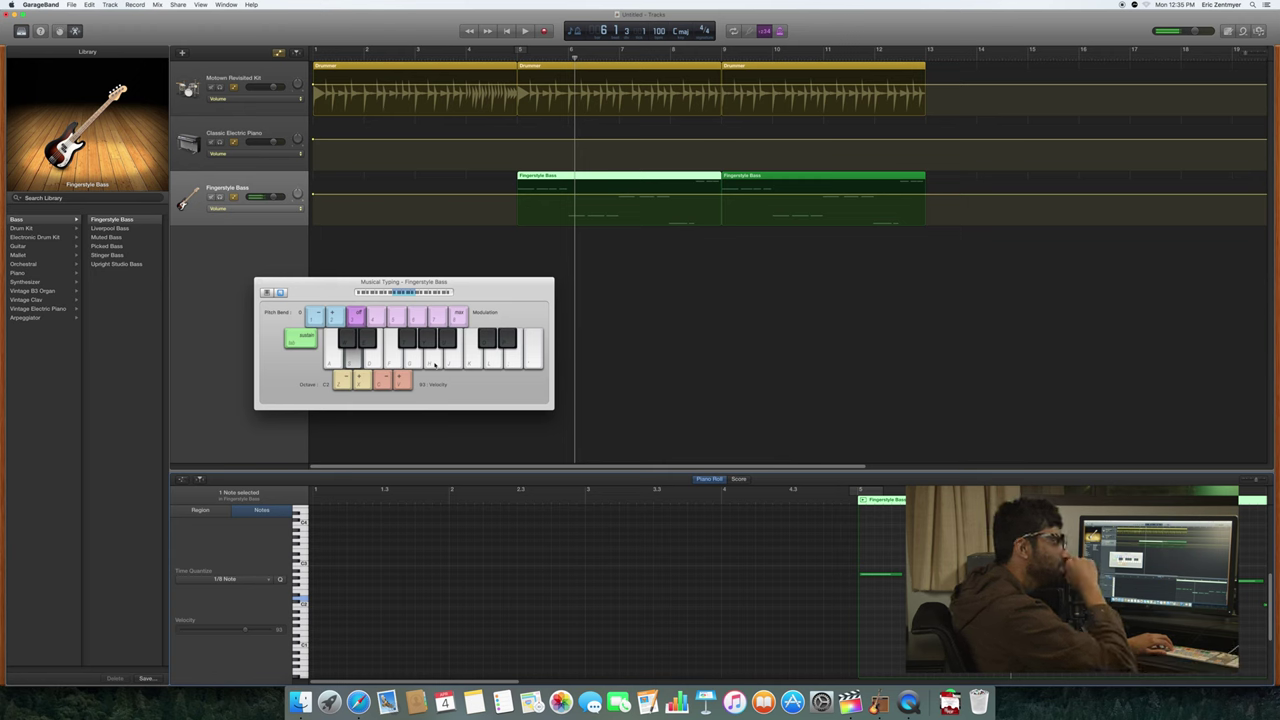
{"action": "key", "text": "g"}
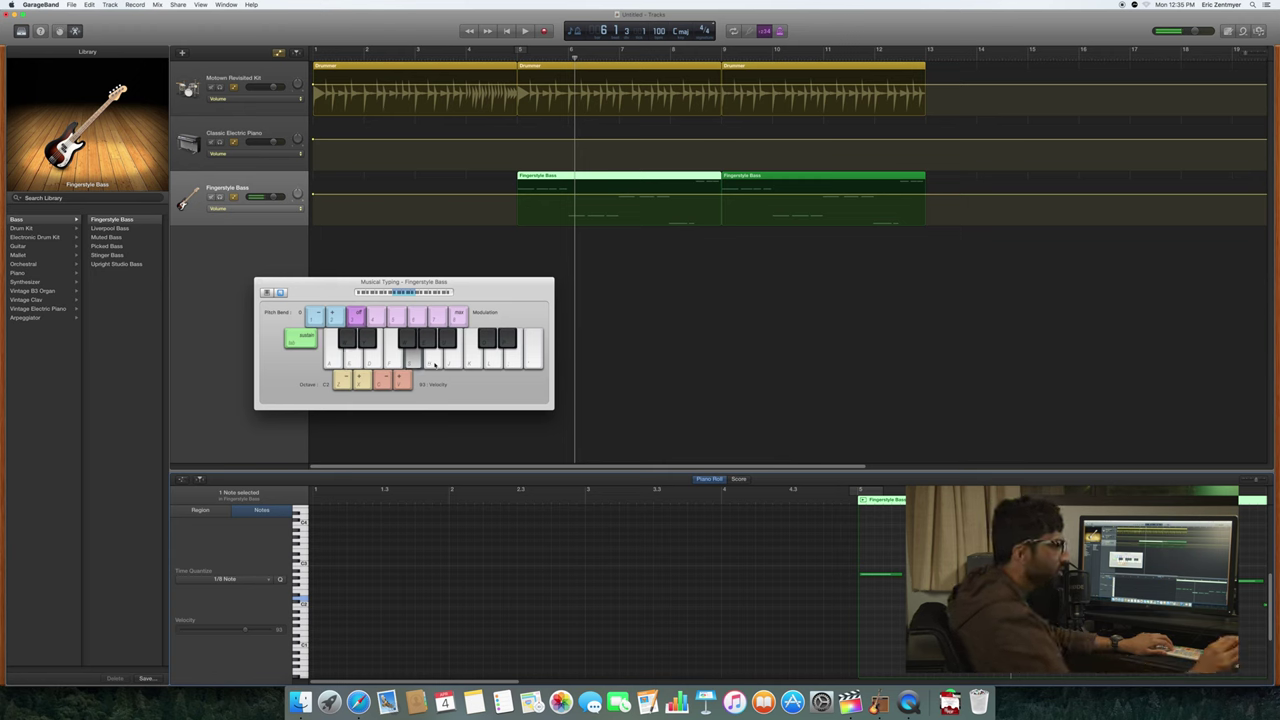
{"action": "key", "text": "a"}
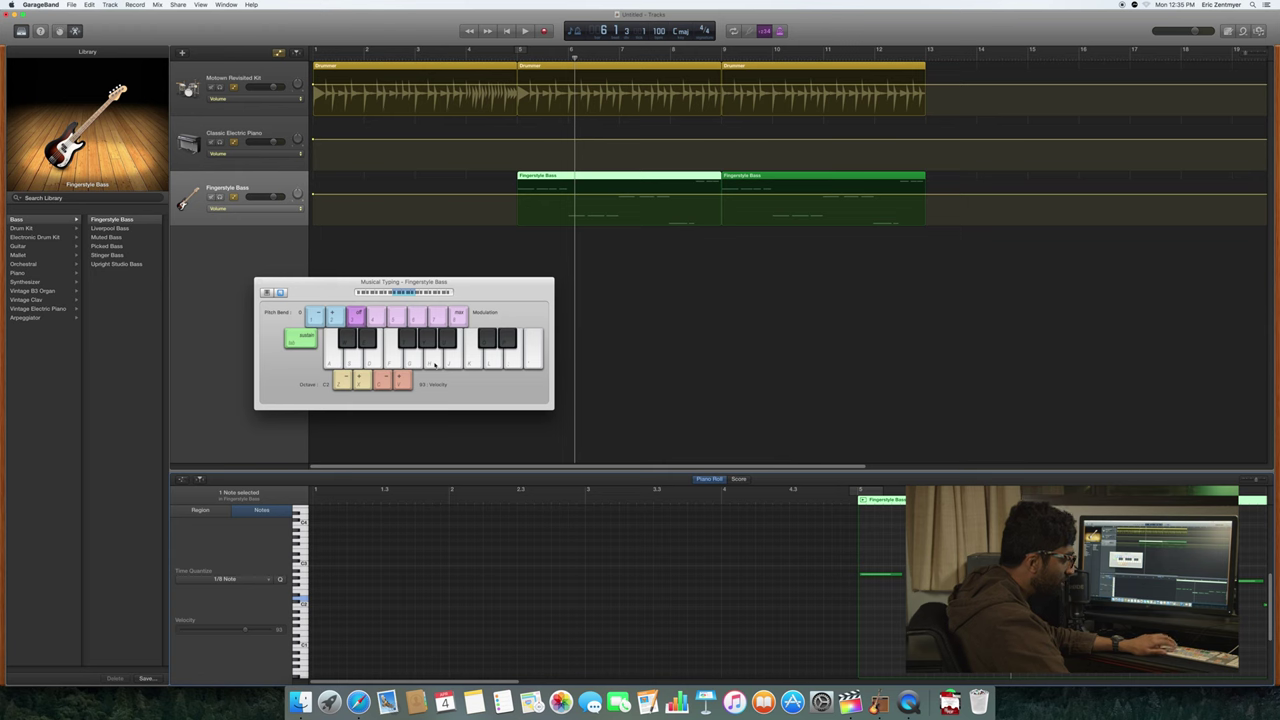
{"action": "key", "text": "h"}
{"action": "key", "text": "s"}
{"action": "key", "text": "g"}
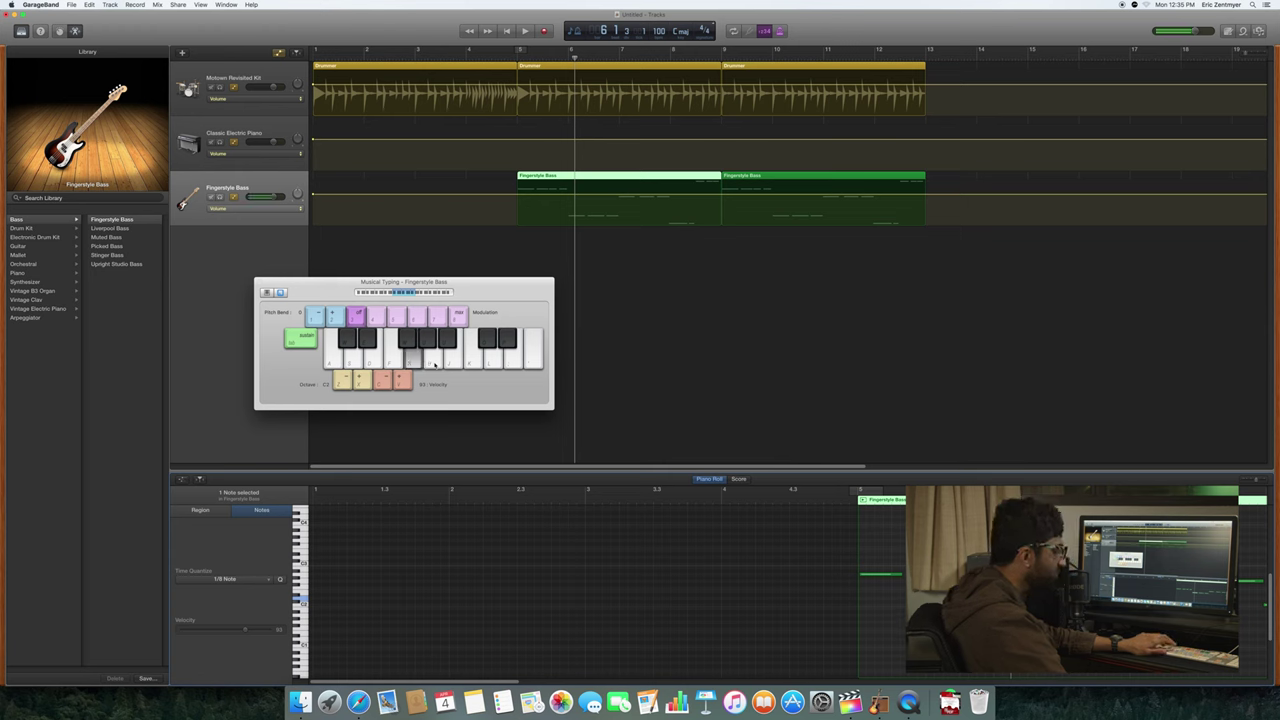
{"action": "key", "text": "a"}
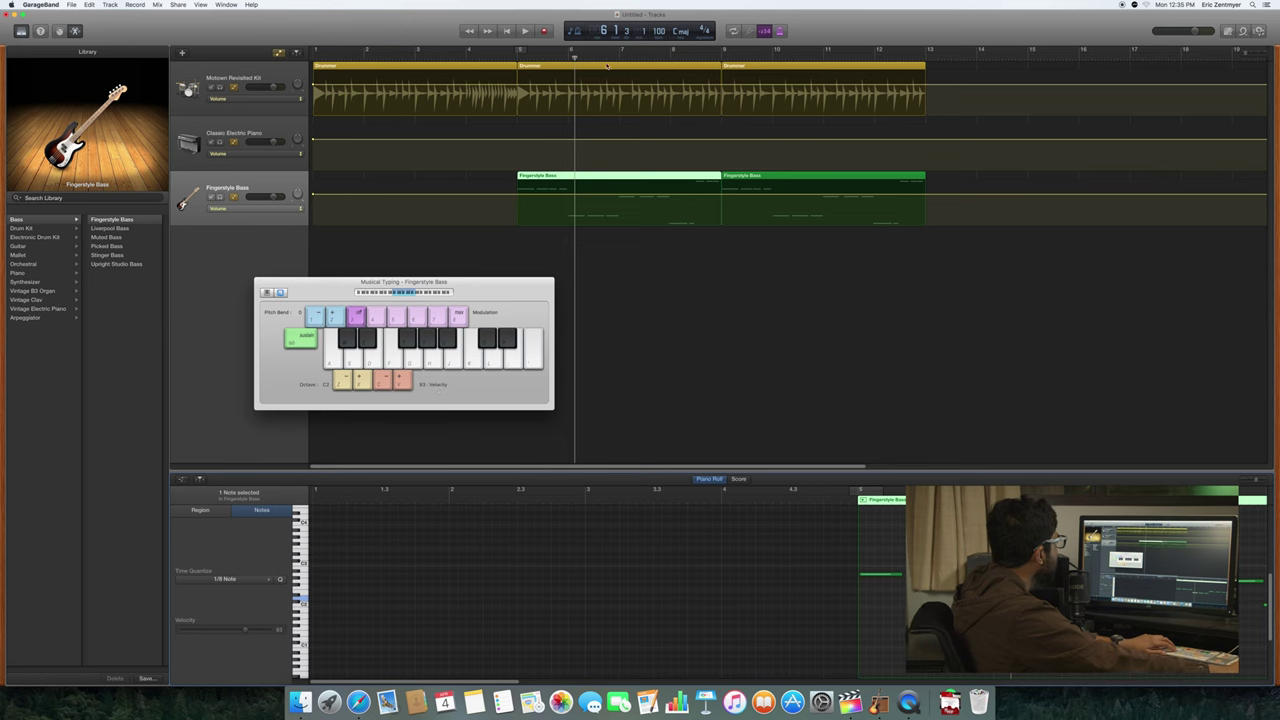
Step: Move the playhead to the start of bar 9 and play A, C and E together with the bass sound
{"action": "left_click_drag", "start_coordinate": [575, 58], "coordinate": [721, 58]}
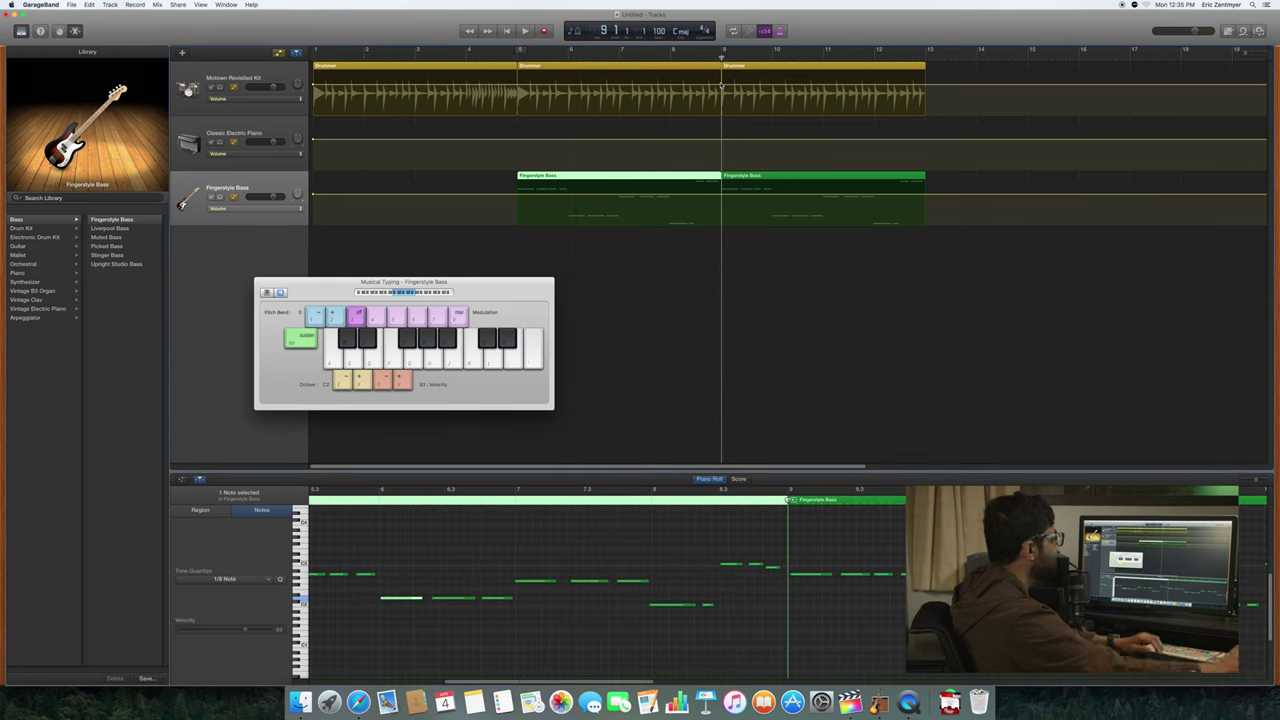
{"action": "key", "text": "g"}
{"action": "key", "text": "h"}
{"action": "key", "text": "k"}
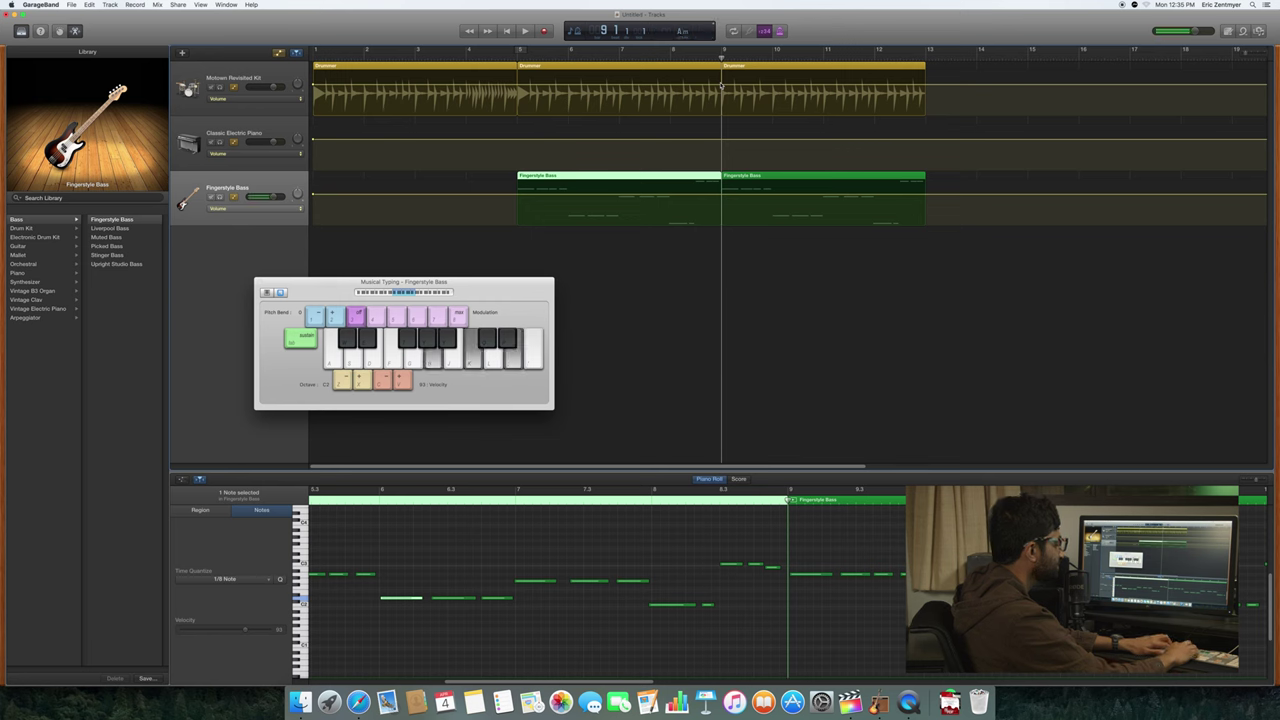
{"action": "key", "text": "k"}
{"action": "key", "text": "semicolon"}
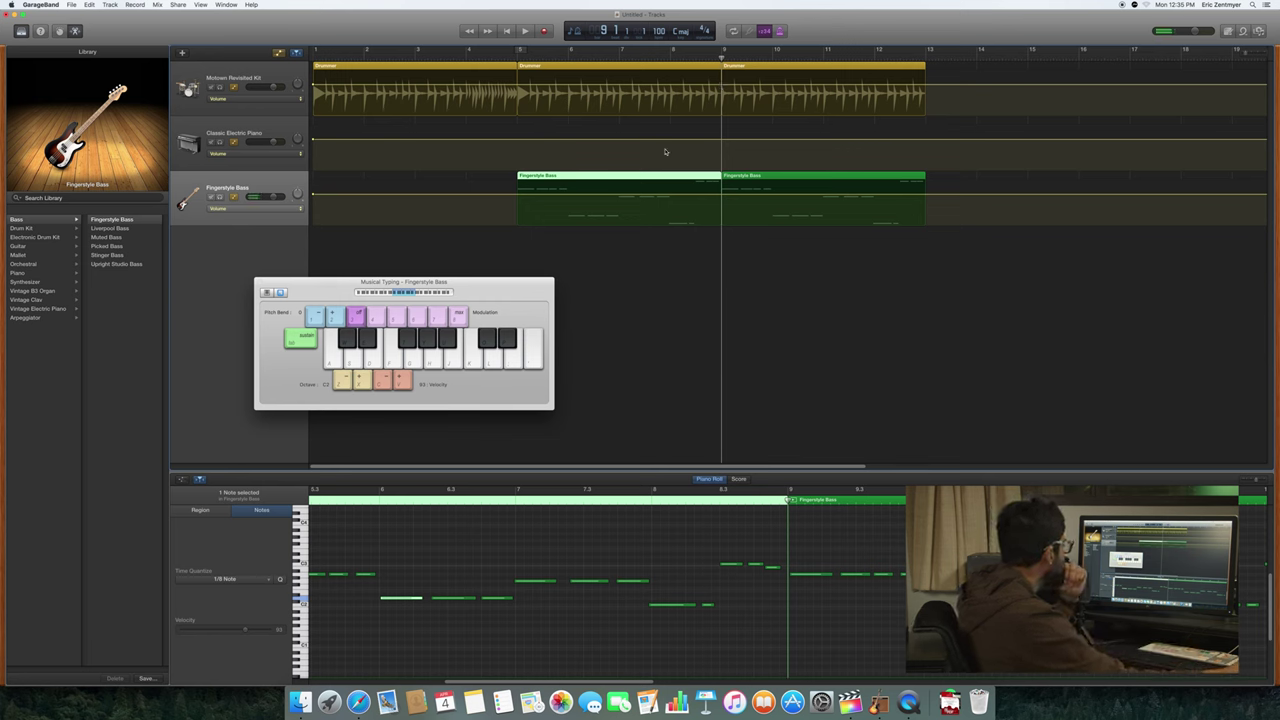
Step: Switch to the Classic Electric Piano track and play the A, C and E chord on it
{"action": "left_click", "coordinate": [297, 166]}
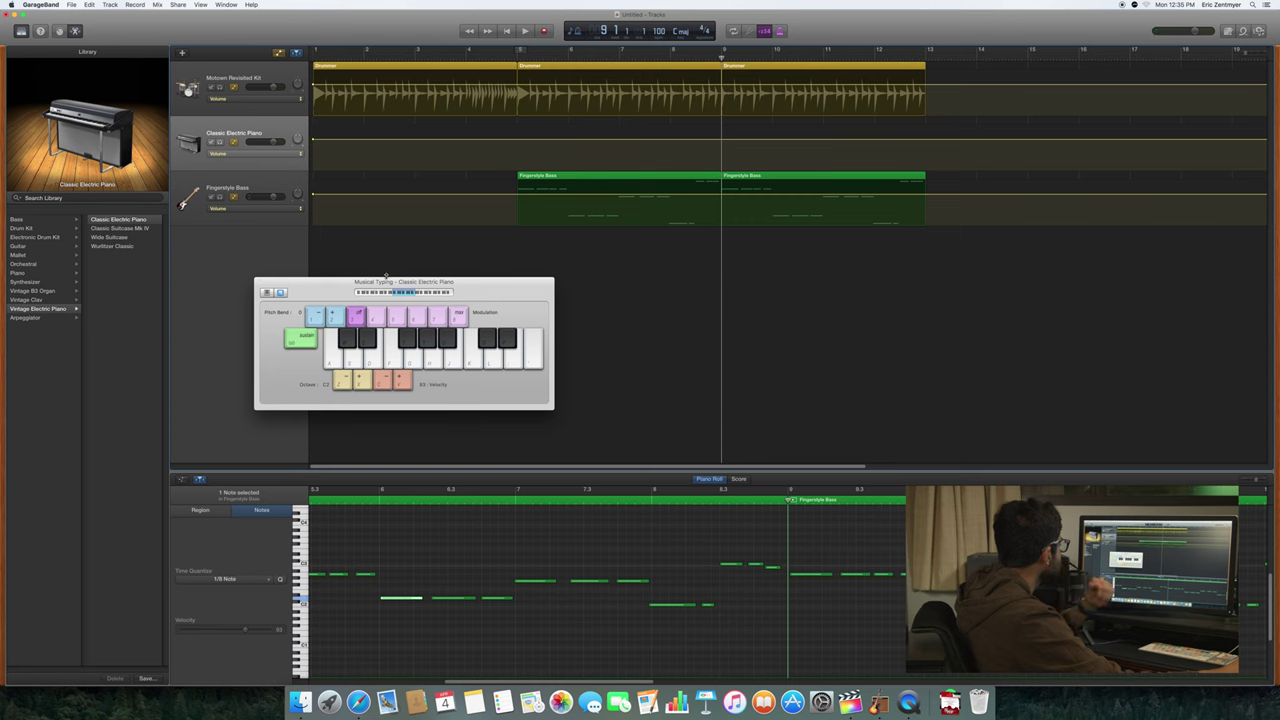
{"action": "key", "text": "h"}
{"action": "key", "text": "k"}
{"action": "key", "text": "semicolon"}
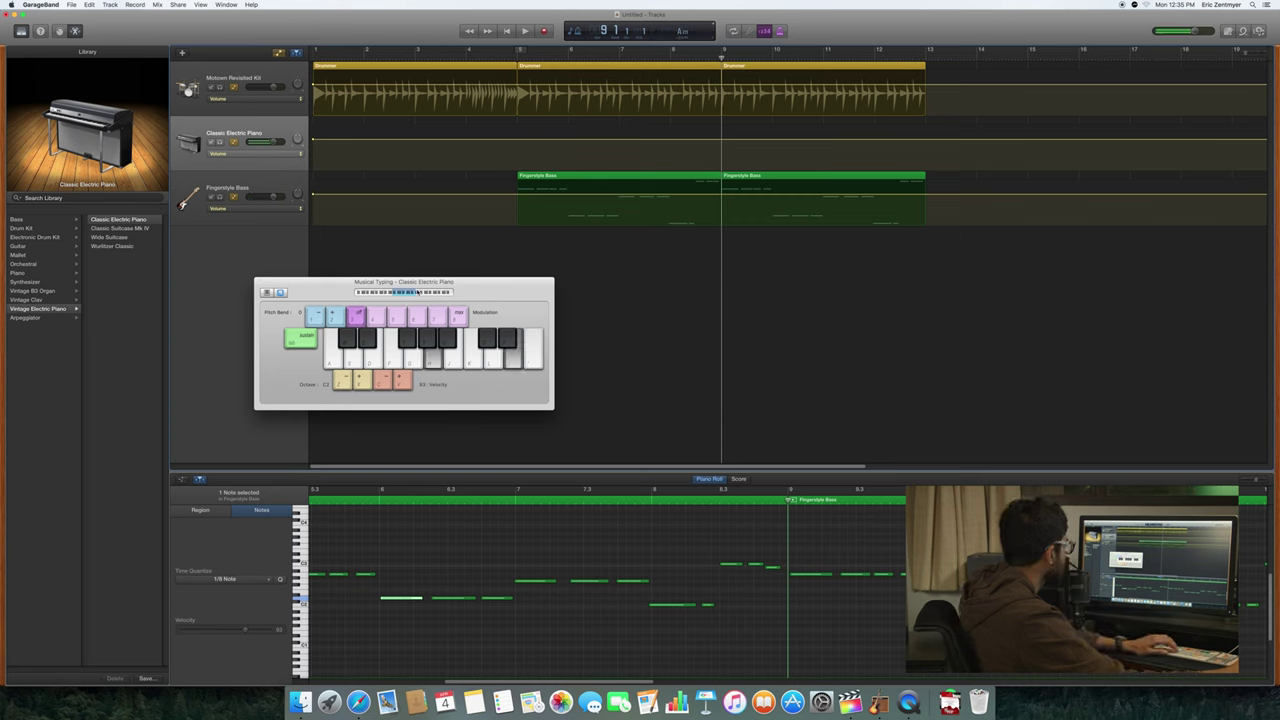
Step: Audition the A, C and E chord on the electric piano in several much lower octaves
{"action": "left_click", "coordinate": [378, 293]}
{"action": "key", "text": "h"}
{"action": "key", "text": "k"}
{"action": "key", "text": "semicolon"}
{"action": "key", "text": "h"}
{"action": "key", "text": "k"}
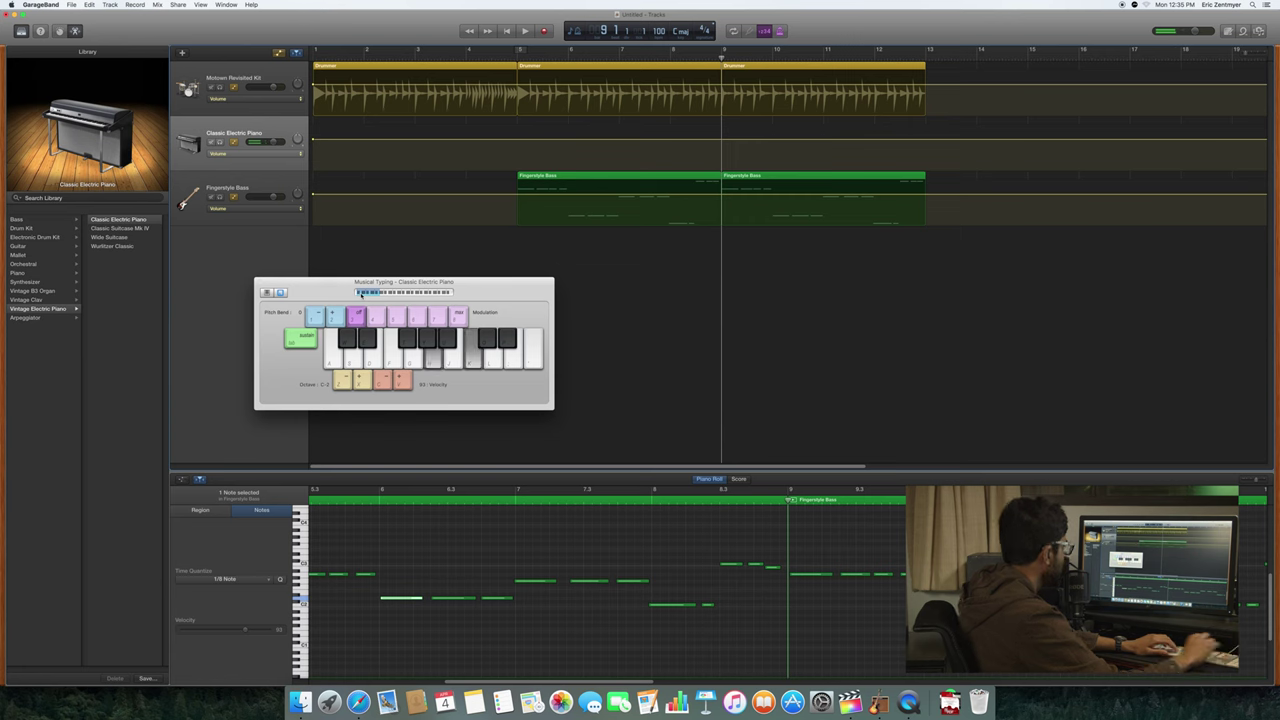
{"action": "key", "text": "h"}
{"action": "key", "text": "k"}
{"action": "key", "text": "semicolon"}
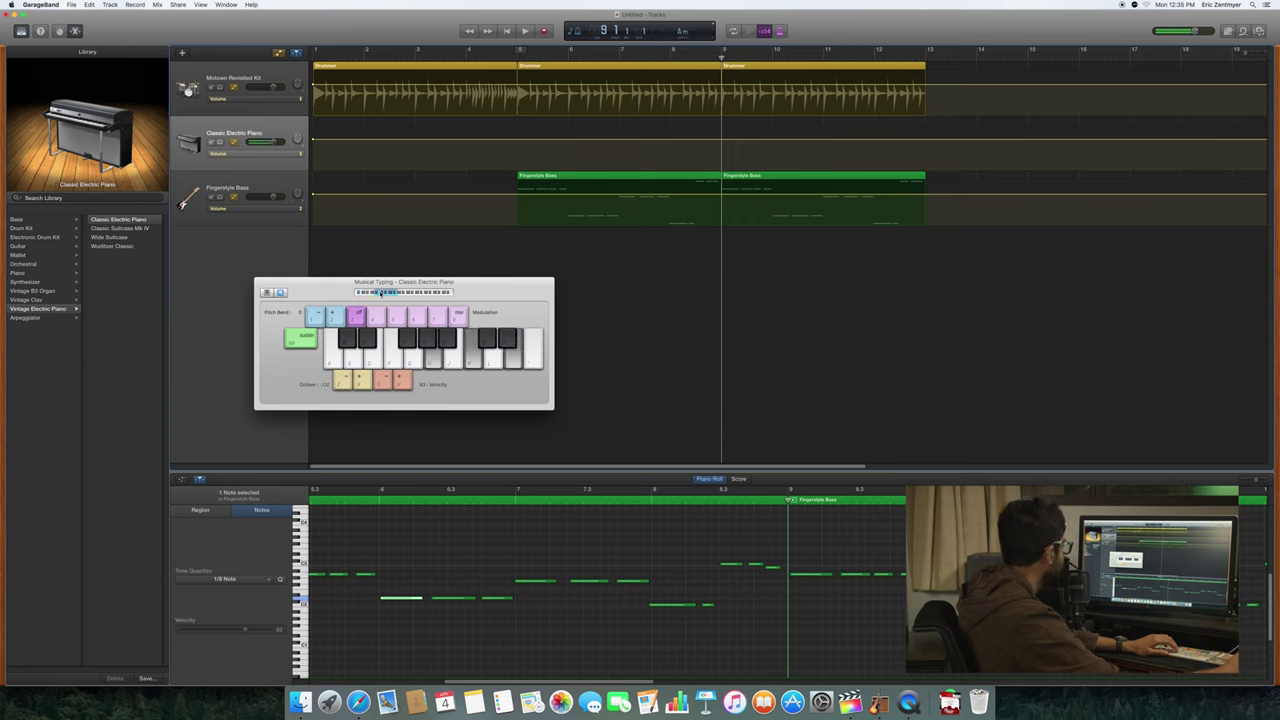
Step: Raise the Musical Typing keyboard's range and audition the A, C and E chord higher up
{"action": "left_click", "coordinate": [405, 292]}
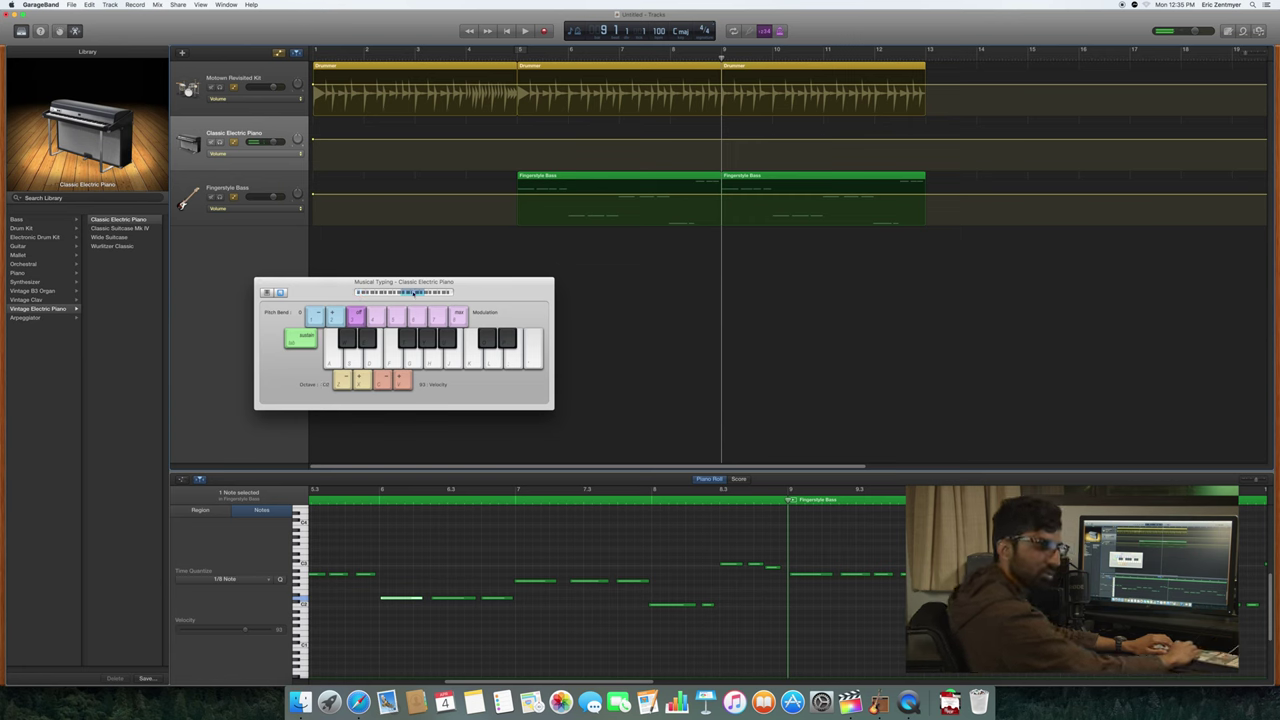
{"action": "key", "text": "h"}
{"action": "key", "text": "k"}
{"action": "key", "text": "semicolon"}
{"action": "left_click", "coordinate": [409, 292]}
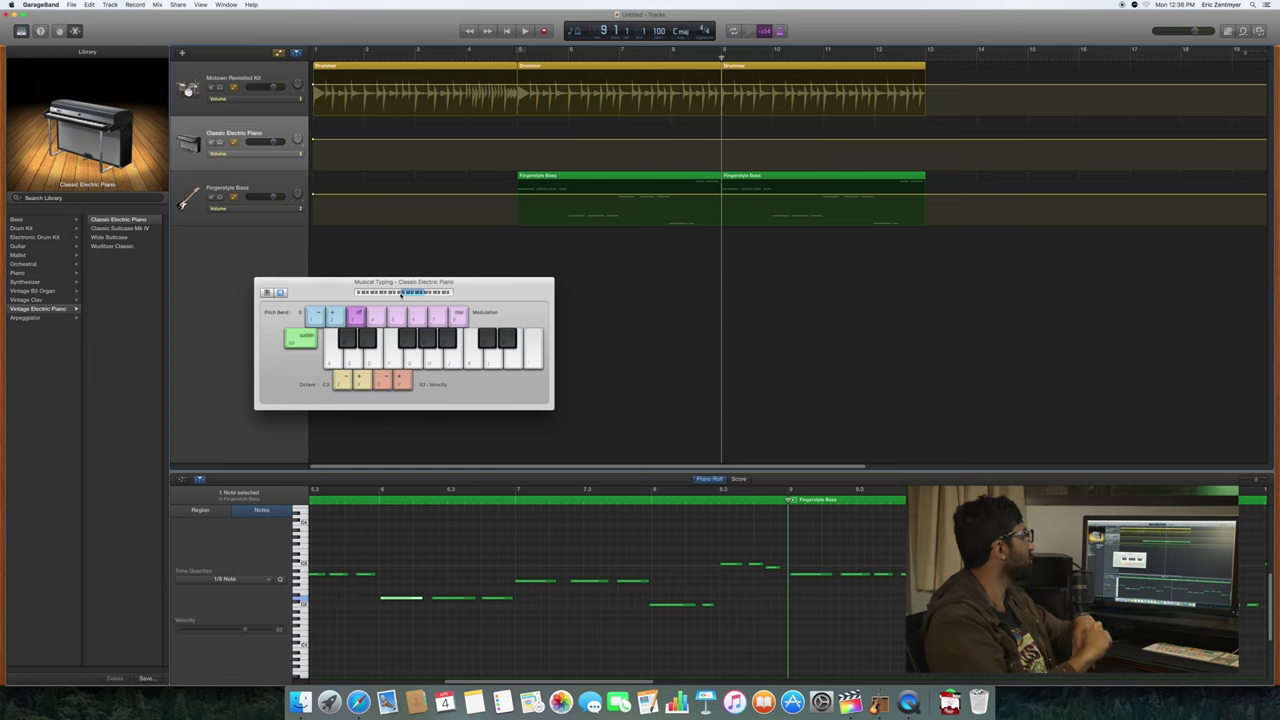
Step: Play the A, C and E chord in the upper ranges again, and return the keyboard to octave C2
{"action": "key", "text": "g"}
{"action": "key", "text": "h"}
{"action": "key", "text": "k"}
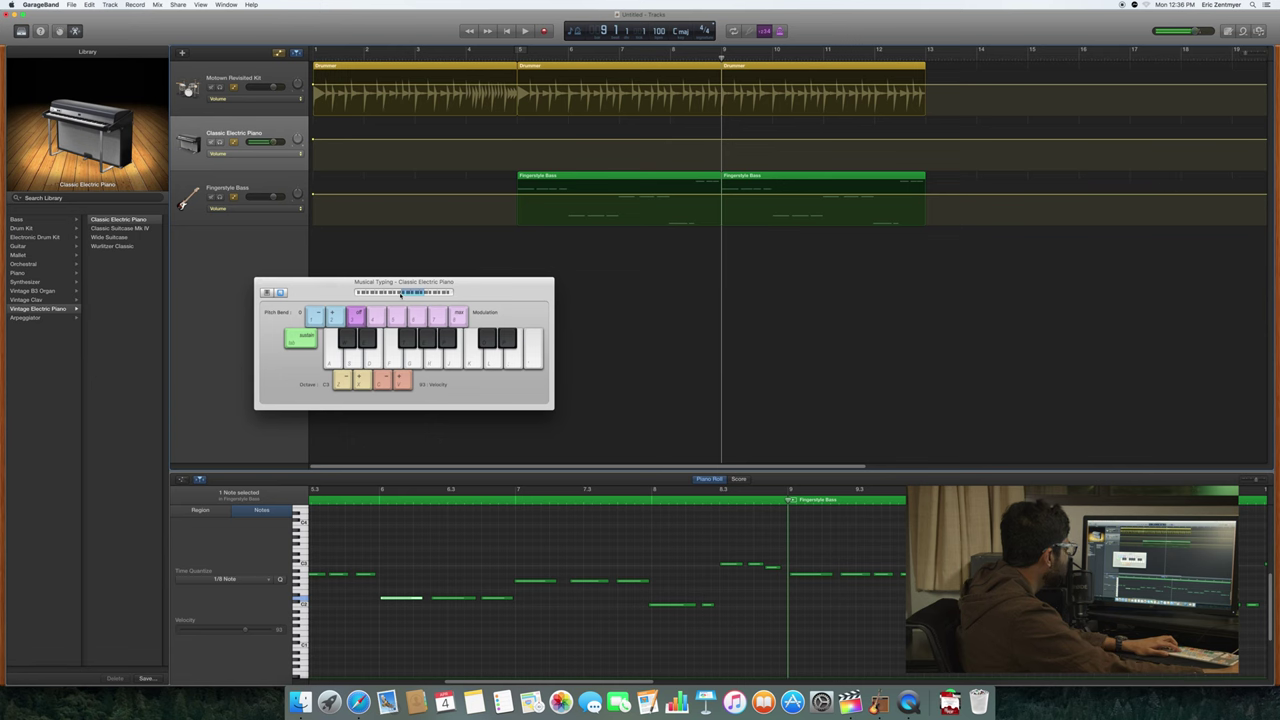
{"action": "left_click", "coordinate": [396, 294]}
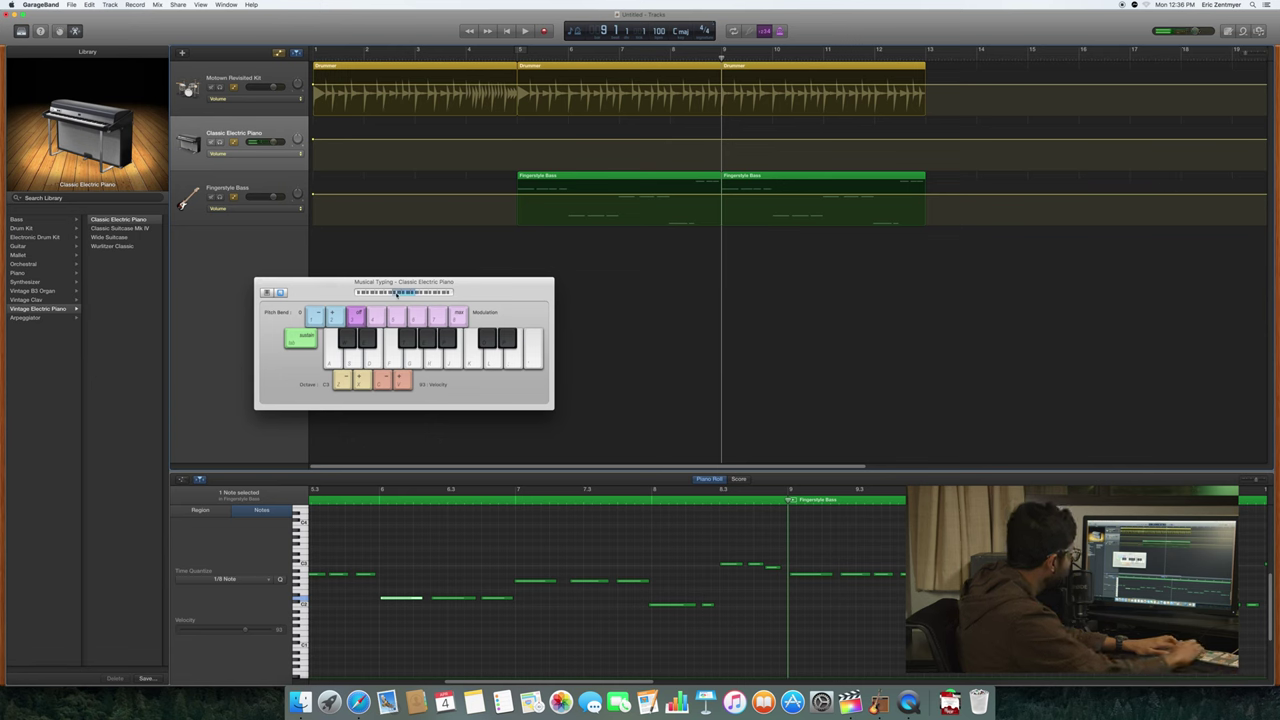
{"action": "key", "text": "k"}
{"action": "key", "text": "semicolon"}
{"action": "key", "text": "k"}
{"action": "key", "text": "semicolon"}
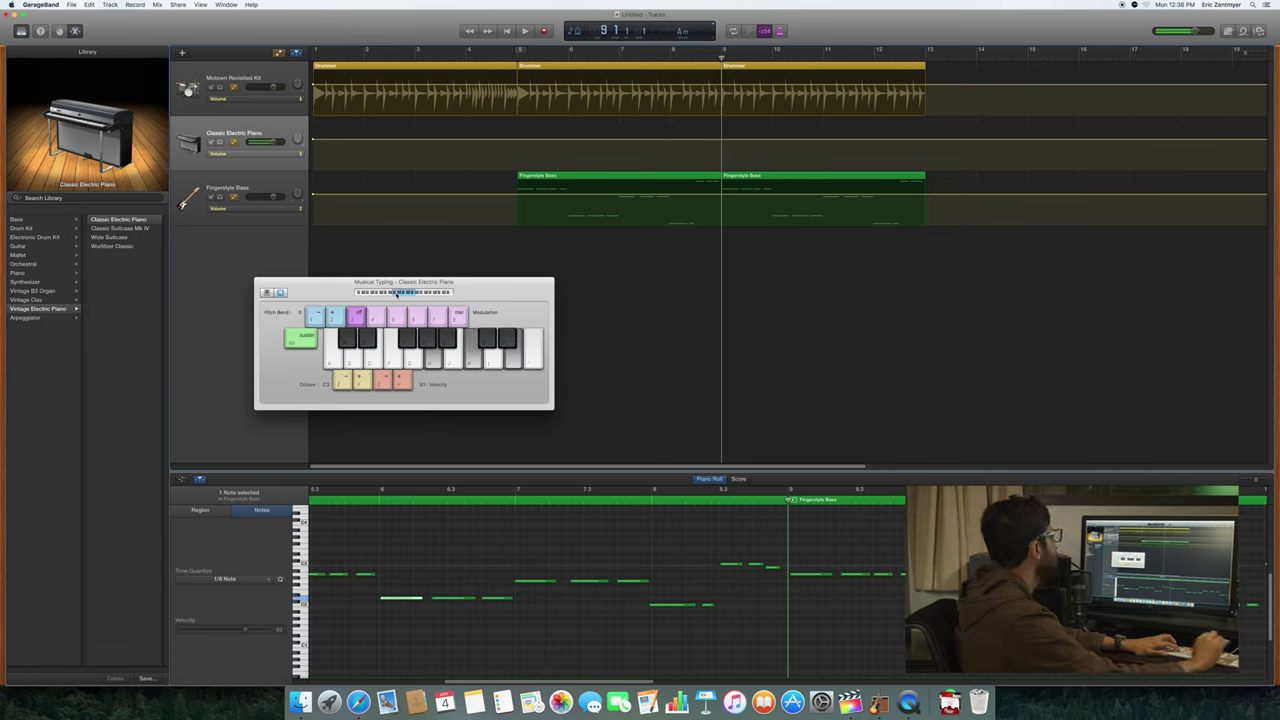
{"action": "key", "text": "z"}
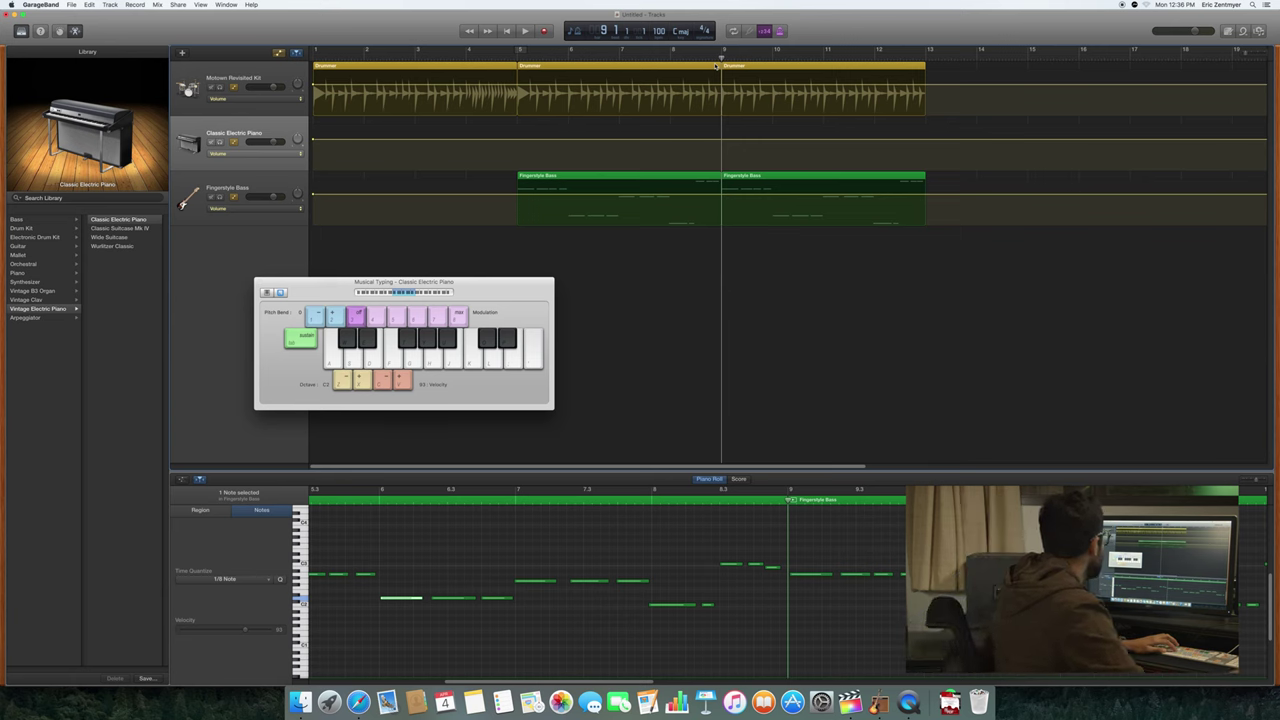
Step: Rehearse the electric piano progression over the roots A, D, G and C, returning to the A, C and E chord
{"action": "key", "text": "r"}
{"action": "key", "text": "a"}
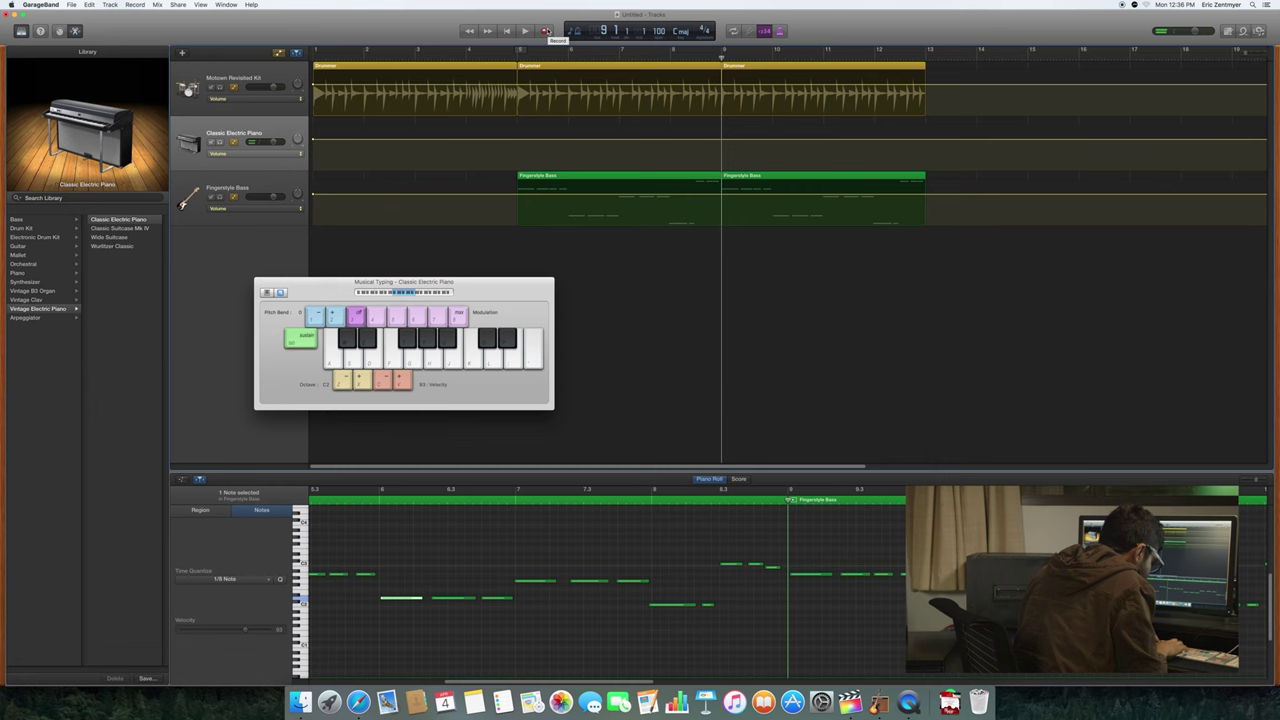
{"action": "key", "text": "k"}
{"action": "key", "text": "semicolon"}
{"action": "key", "text": "s"}
{"action": "key", "text": "h"}
{"action": "key", "text": "f"}
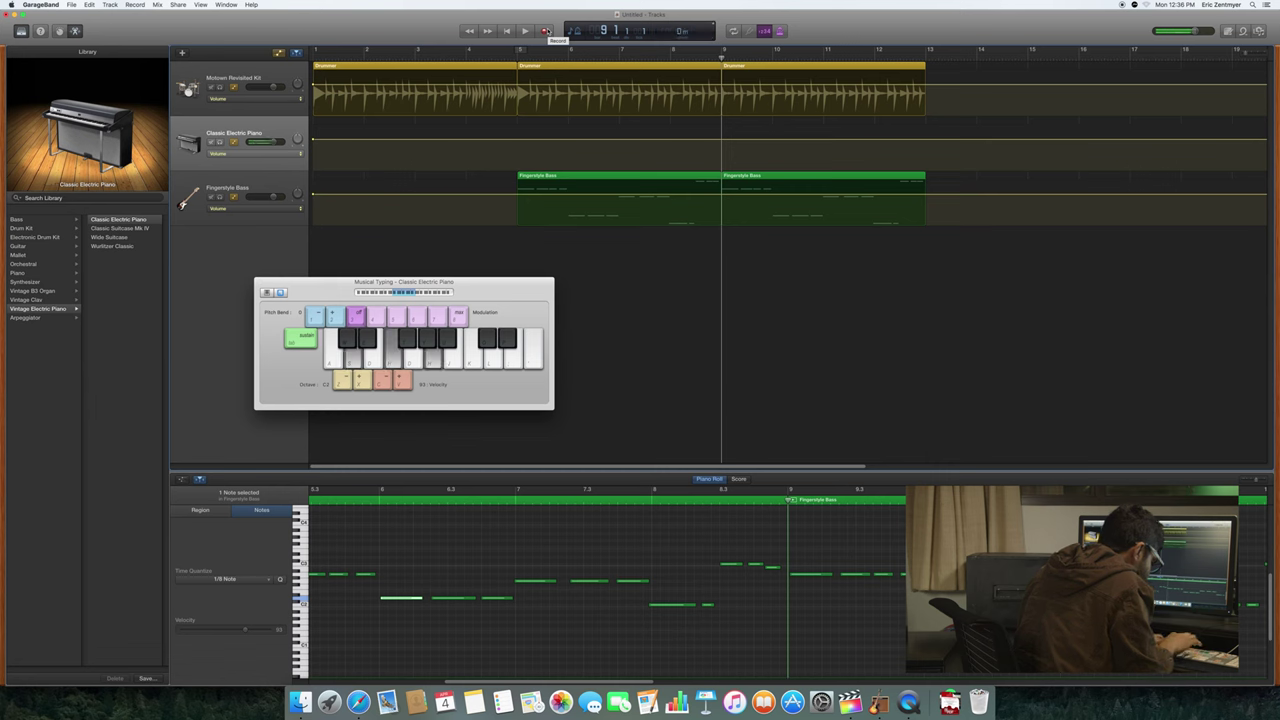
{"action": "key", "text": "g"}
{"action": "key", "text": "j"}
{"action": "key", "text": "s"}
{"action": "key", "text": "f"}
{"action": "key", "text": "a"}
{"action": "key", "text": "s"}
{"action": "key", "text": "d"}
{"action": "key", "text": "g"}
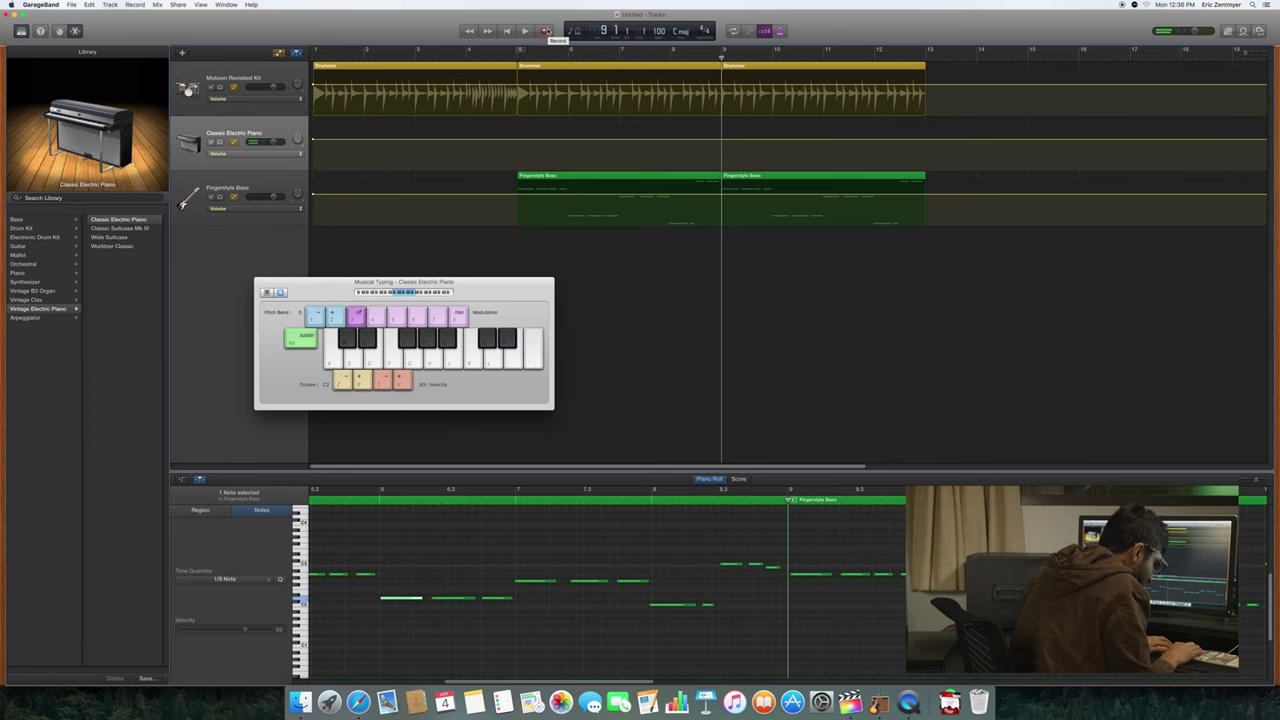
{"action": "key", "text": "k"}
{"action": "key", "text": "semicolon"}
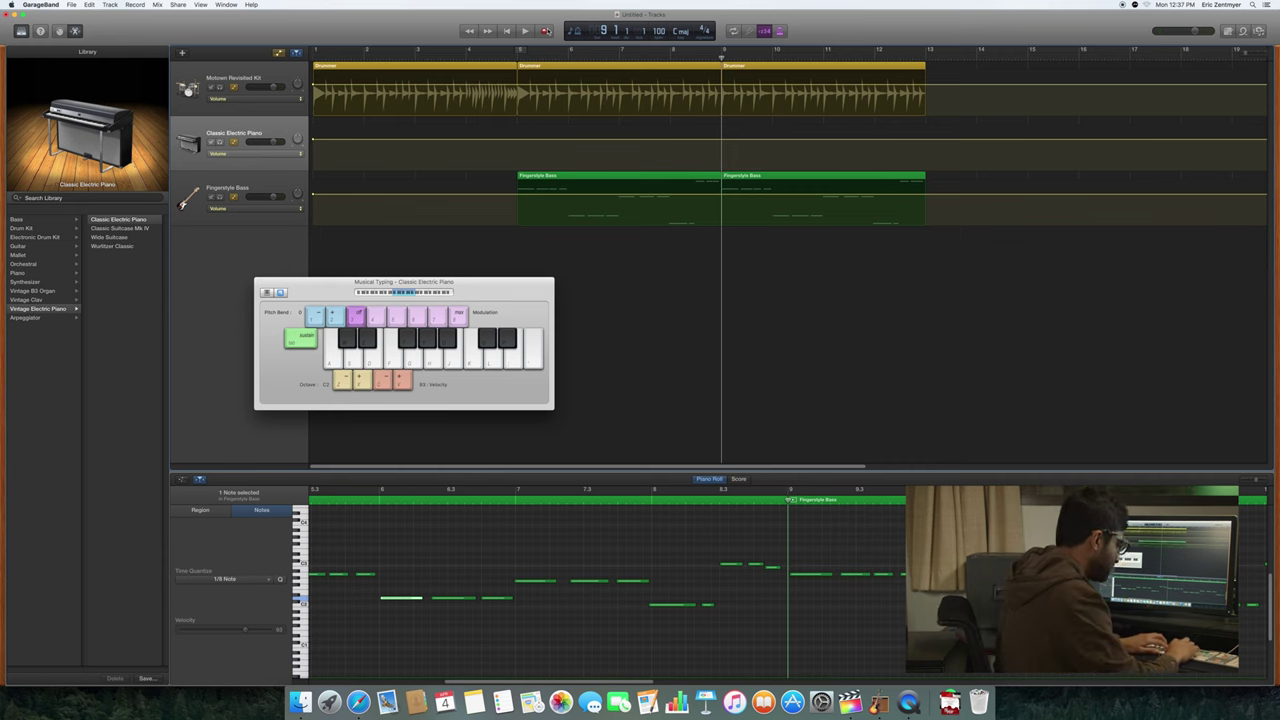
Step: Practise the changes between the A, D and G based chords on the electric piano once more
{"action": "key", "text": "k"}
{"action": "key", "text": "semicolon"}
{"action": "key", "text": "s"}
{"action": "key", "text": "g"}
{"action": "key", "text": "j"}
{"action": "key", "text": "f"}
{"action": "key", "text": "h"}
{"action": "key", "text": "s"}
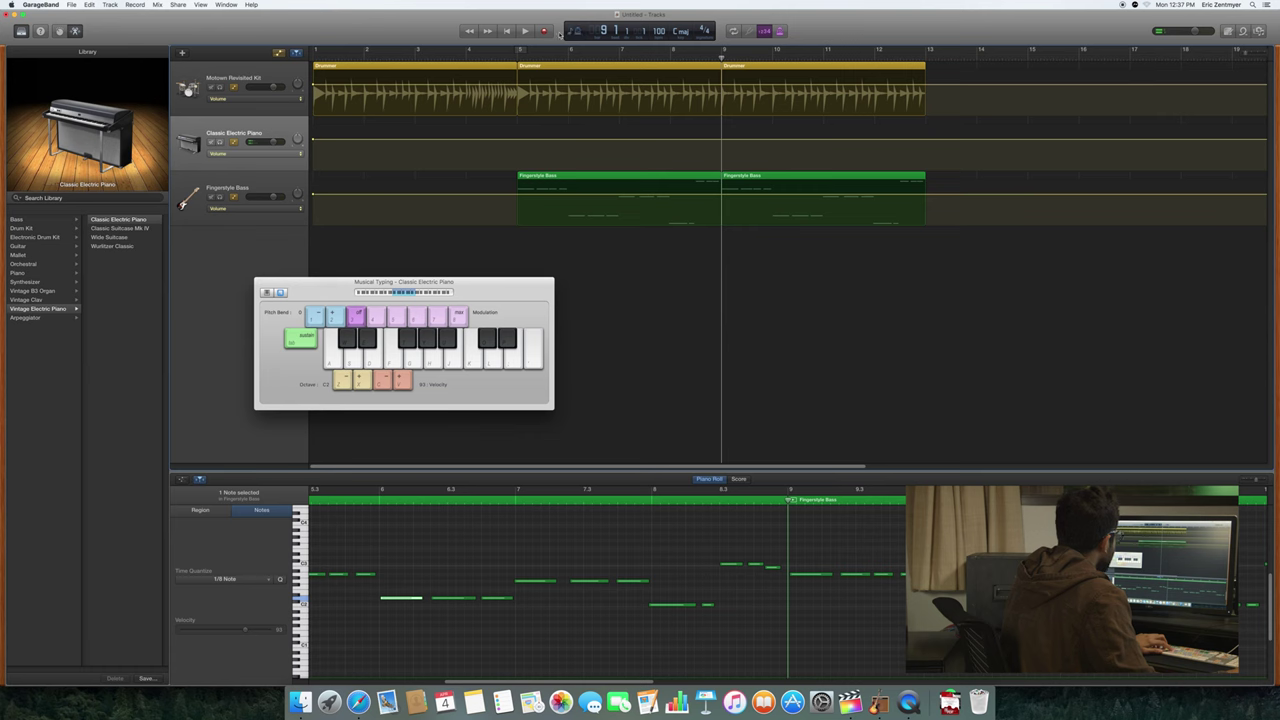
Step: Start recording the electric piano from bar 8 and play the A, C and E chord repeatedly through bar 9
{"action": "left_click", "coordinate": [544, 31]}
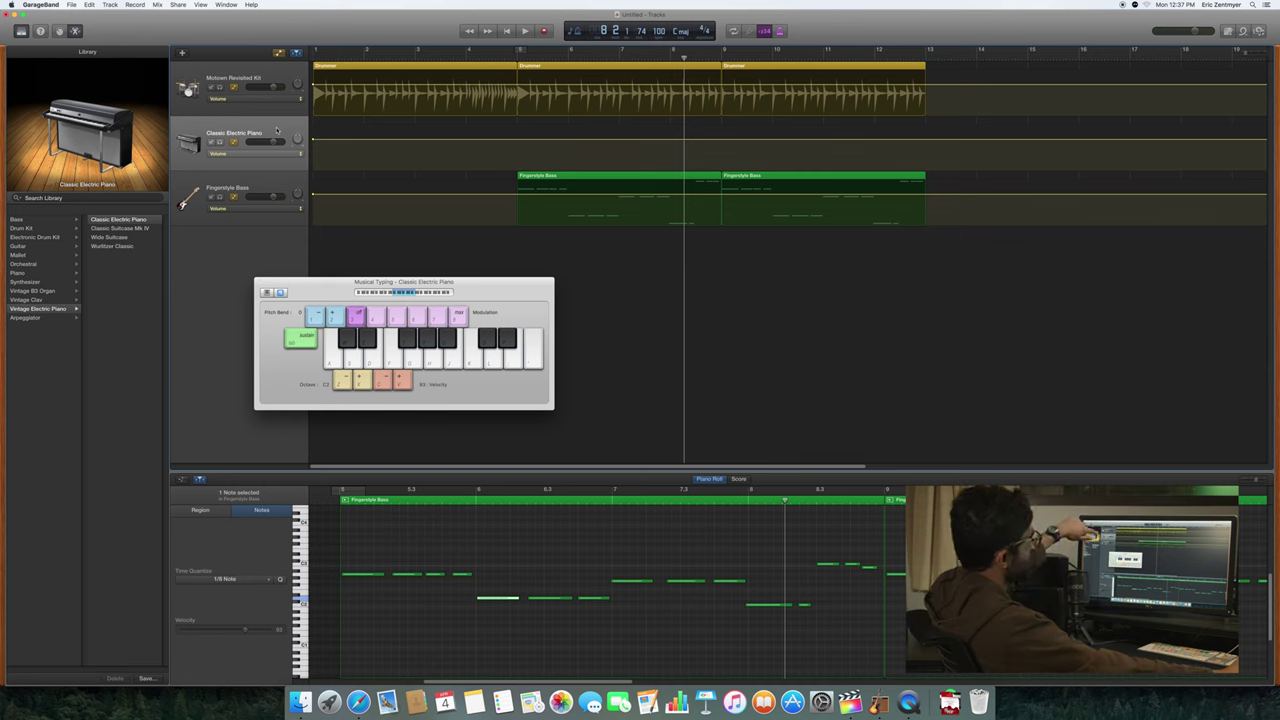
{"action": "left_click", "coordinate": [545, 31]}
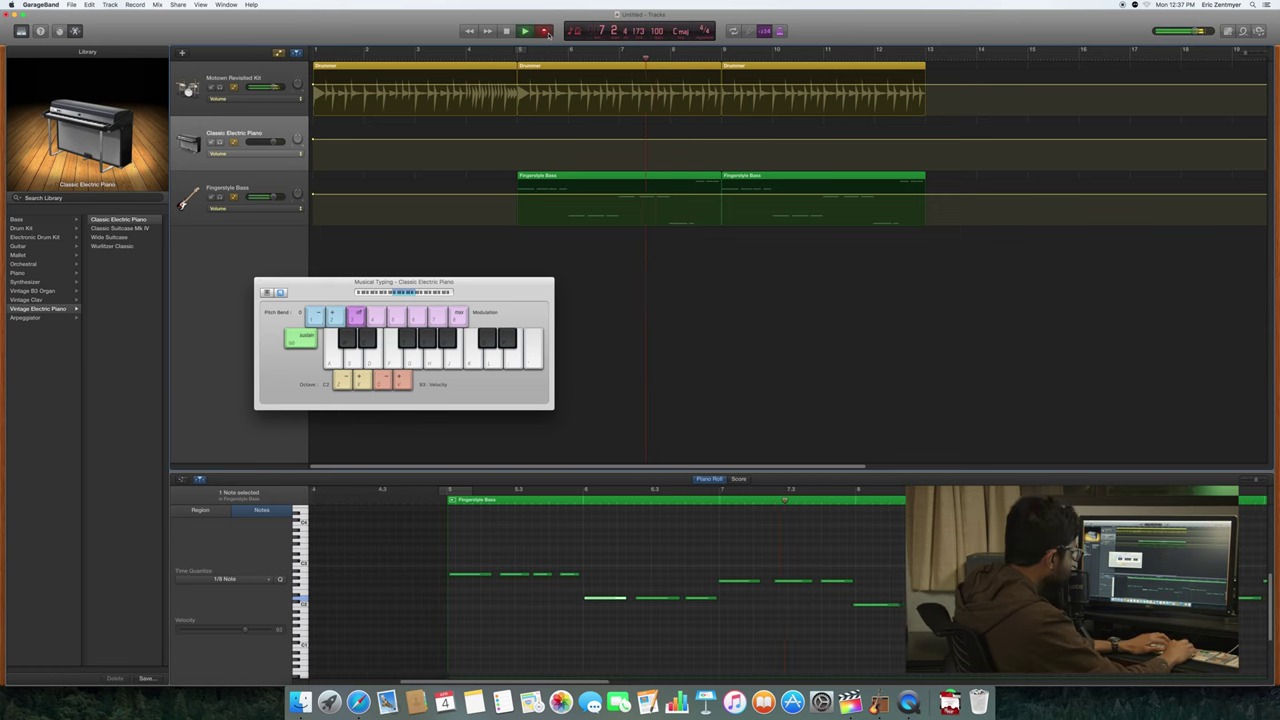
{"action": "key", "text": "g"}
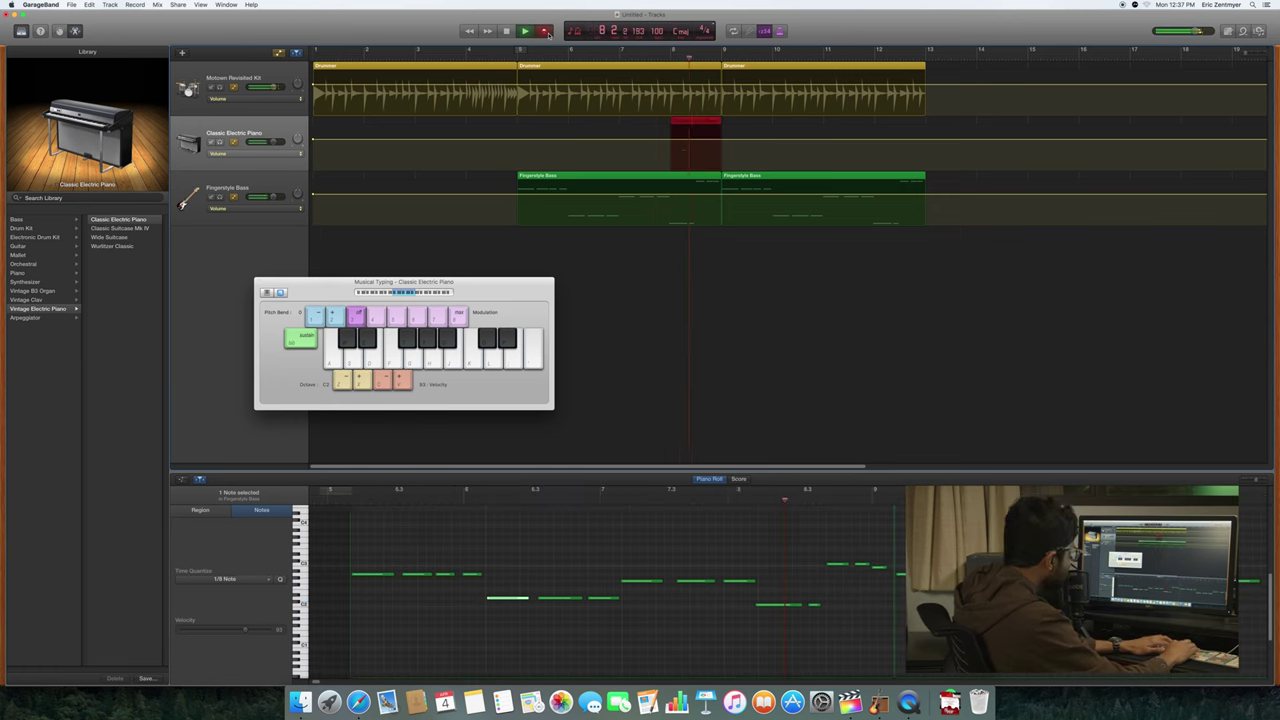
{"action": "key", "text": "h"}
{"action": "key", "text": "k"}
{"action": "key", "text": "semicolon"}
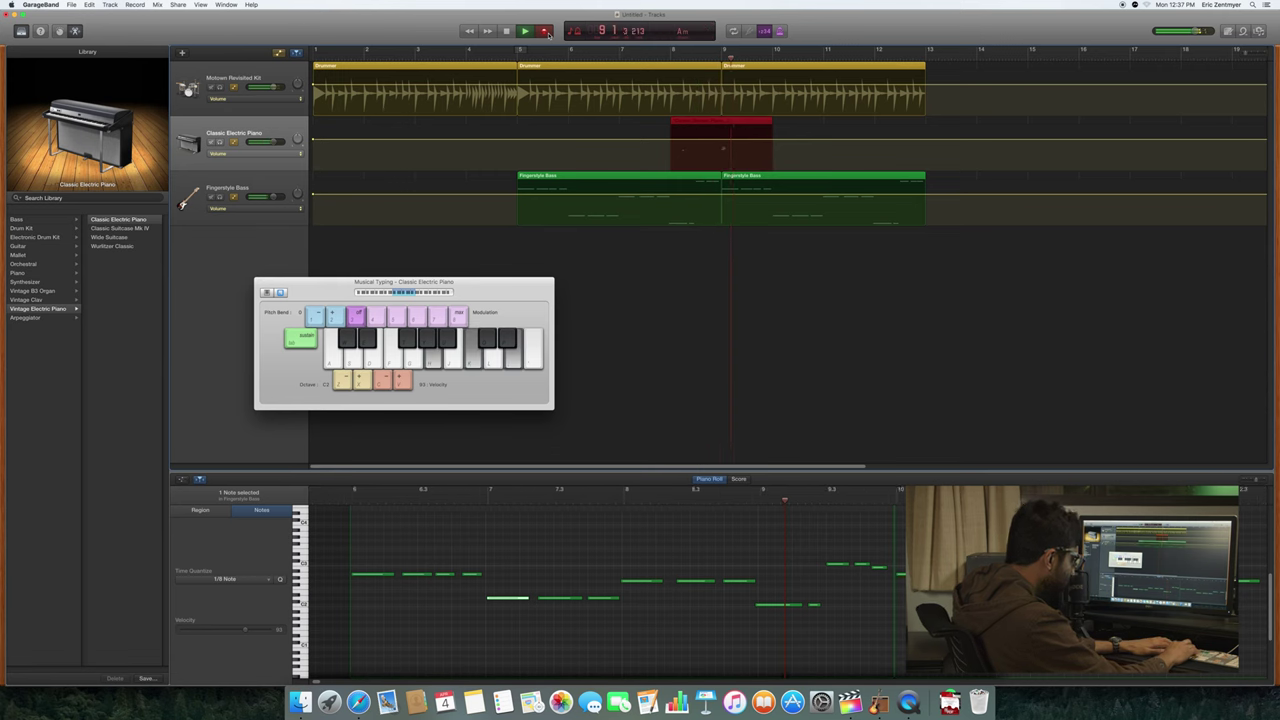
{"action": "key", "text": "k"}
{"action": "key", "text": "semicolon"}
Step: Record an E, G and B chord followed by repeated D, F and A chords in bar 10
{"action": "key", "text": "d"}
{"action": "key", "text": "g"}
{"action": "key", "text": "j"}
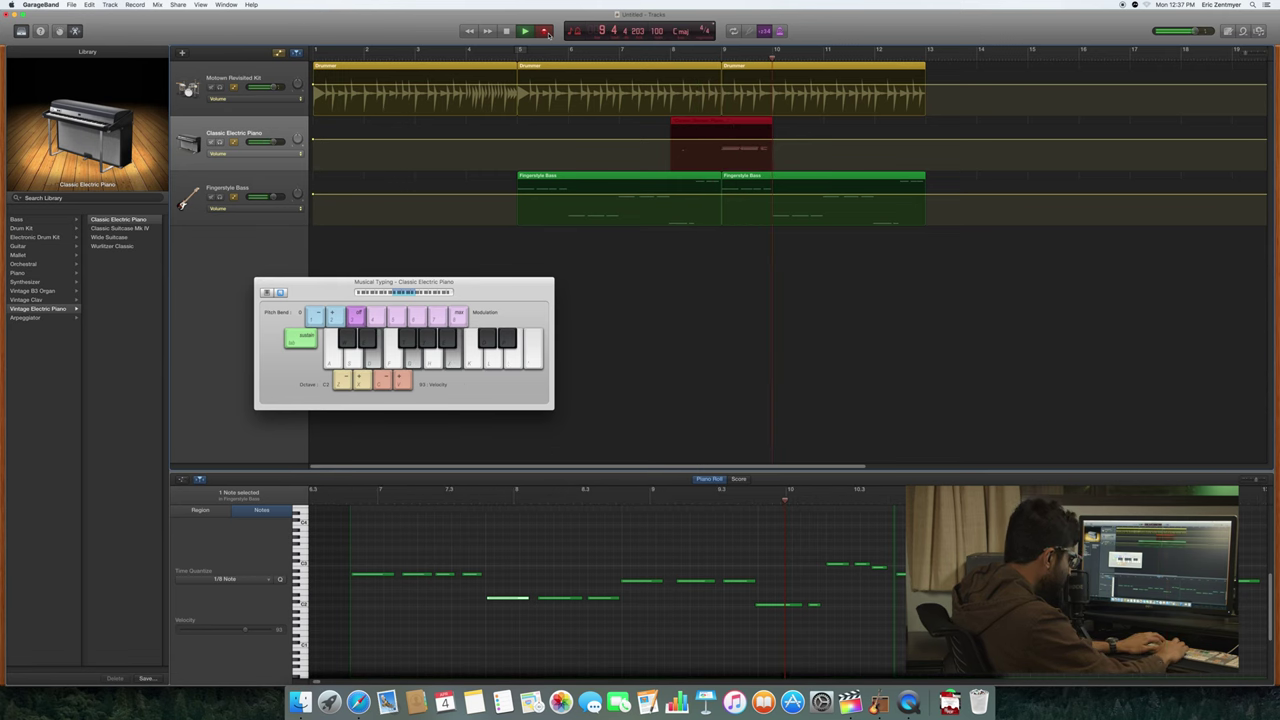
{"action": "key", "text": "s"}
{"action": "key", "text": "f"}
{"action": "key", "text": "h"}
{"action": "key", "text": "s"}
{"action": "key", "text": "f"}
{"action": "key", "text": "h"}
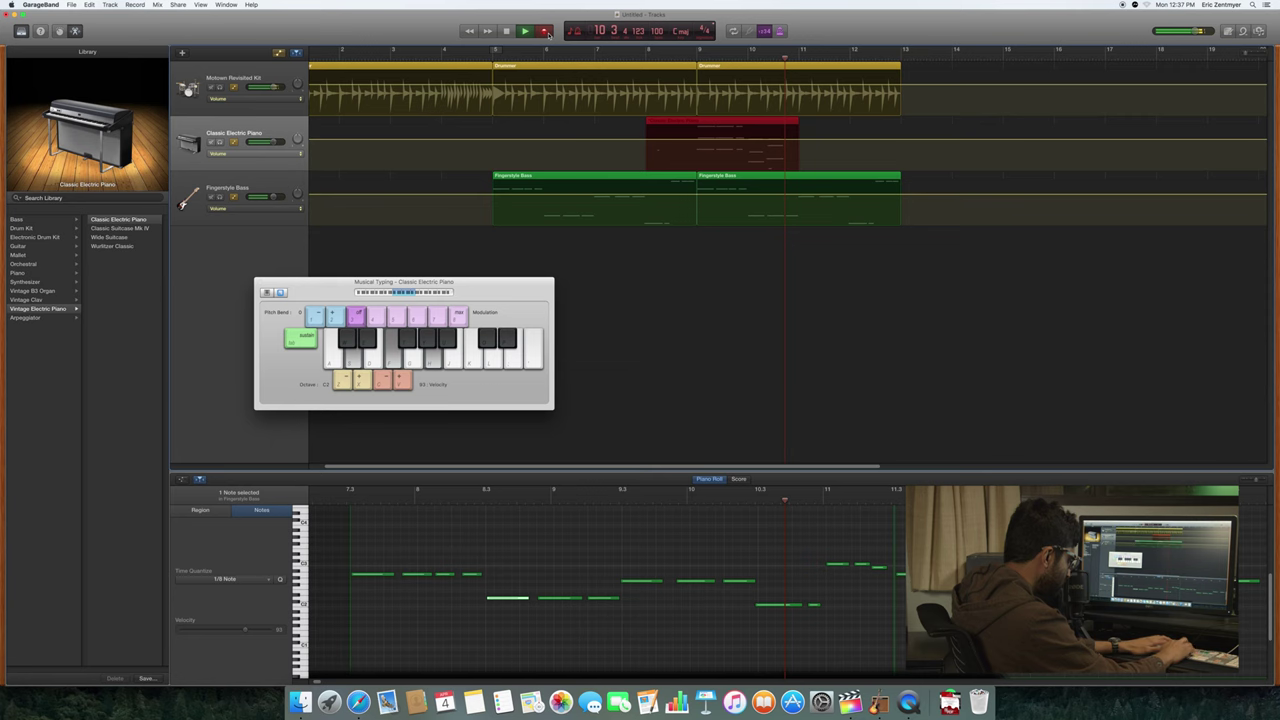
Step: Record the G, B and D chord repeatedly through bar 11 on the electric piano
{"action": "key", "text": "g"}
{"action": "key", "text": "j"}
{"action": "key", "text": "l"}
{"action": "key", "text": "g"}
{"action": "key", "text": "j"}
{"action": "key", "text": "l"}
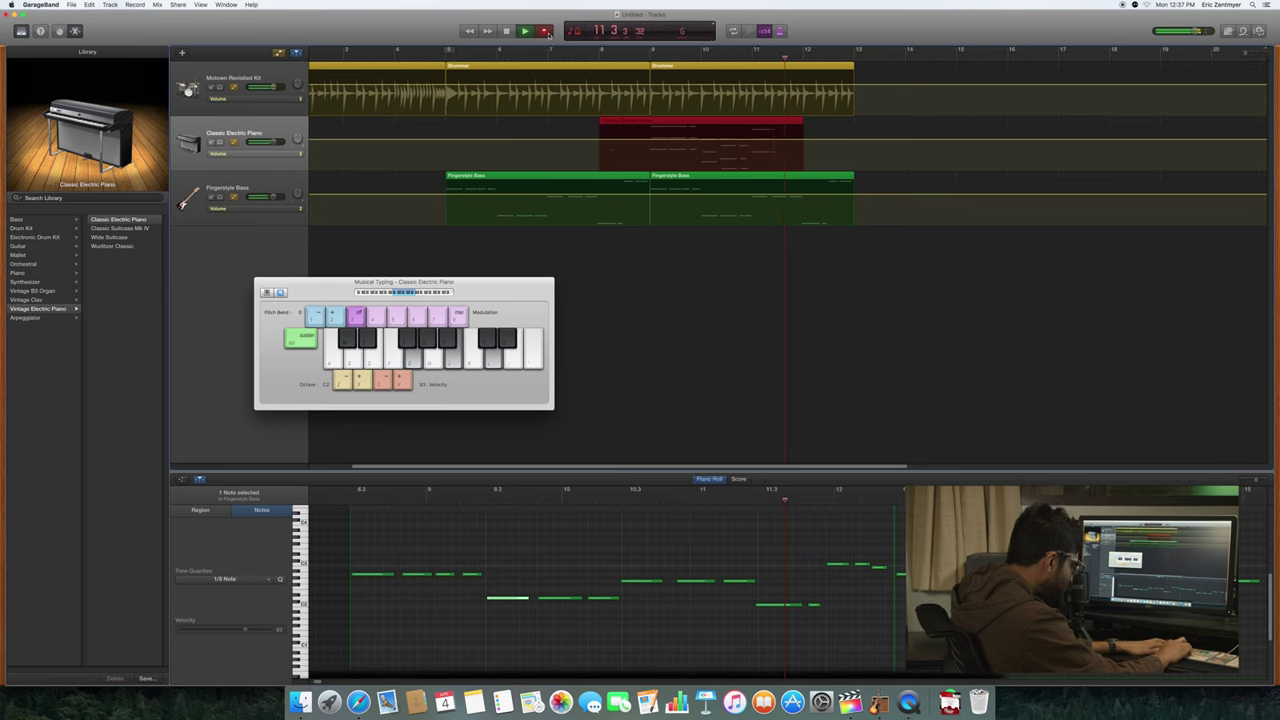
Step: Record repeated C, E and G chords through bar 12 and stop the take after a closing A, C and E chord at bar 13
{"action": "key", "text": "a"}
{"action": "key", "text": "d"}
{"action": "key", "text": "g"}
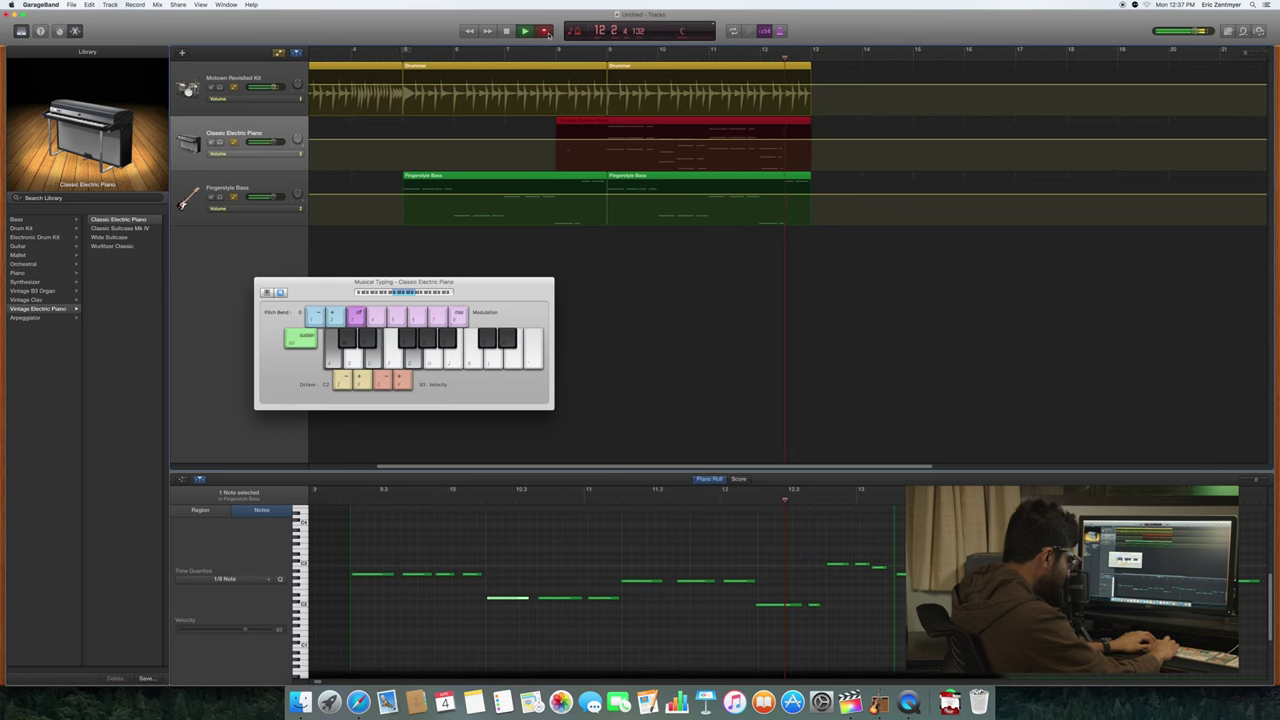
{"action": "key", "text": "a"}
{"action": "key", "text": "g"}
{"action": "key", "text": "d"}
{"action": "key", "text": "space"}
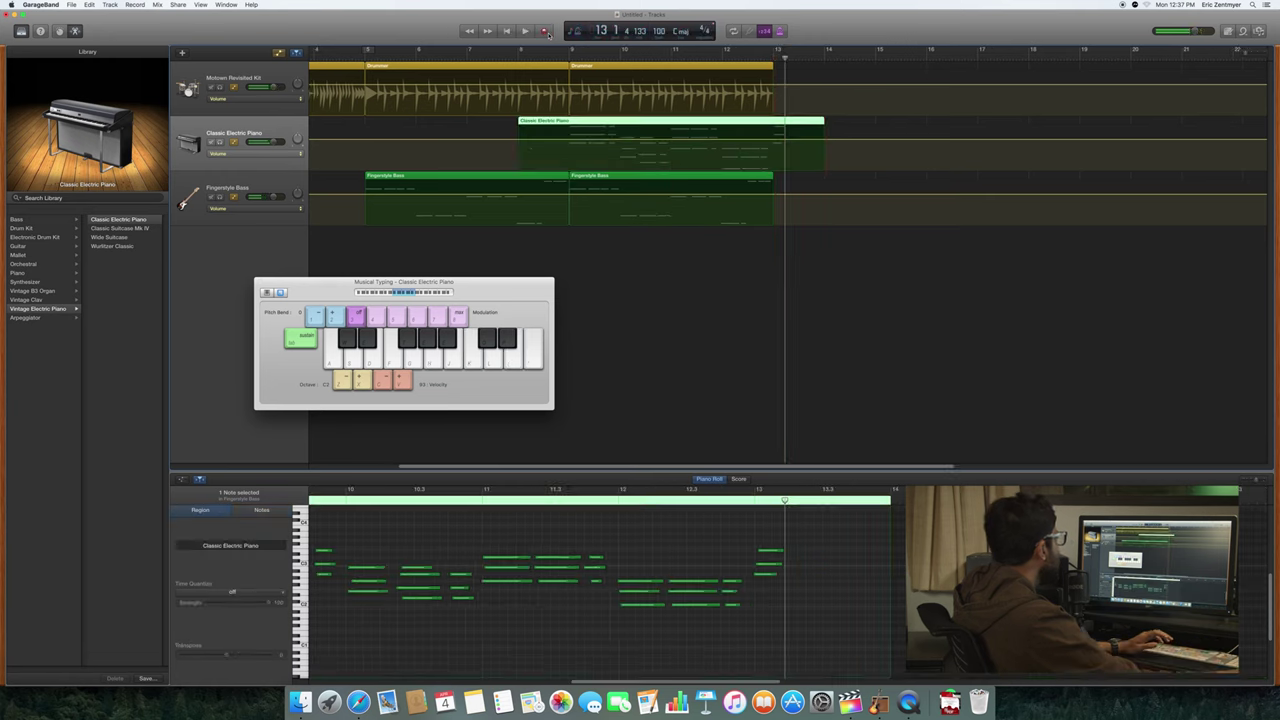
Step: Transpose the first electric piano chord in bar 10 down to D, F and A
{"action": "left_click", "coordinate": [589, 122]}
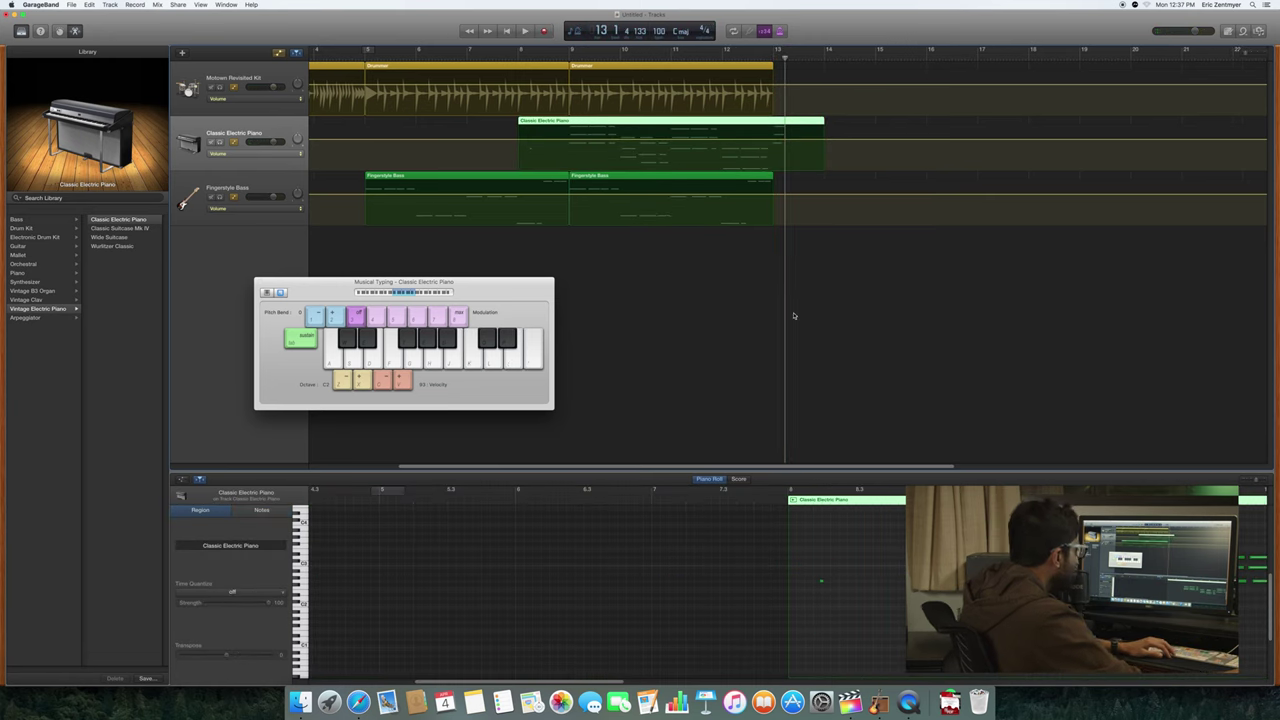
{"action": "left_click_drag", "start_coordinate": [916, 540], "coordinate": [1040, 590]}
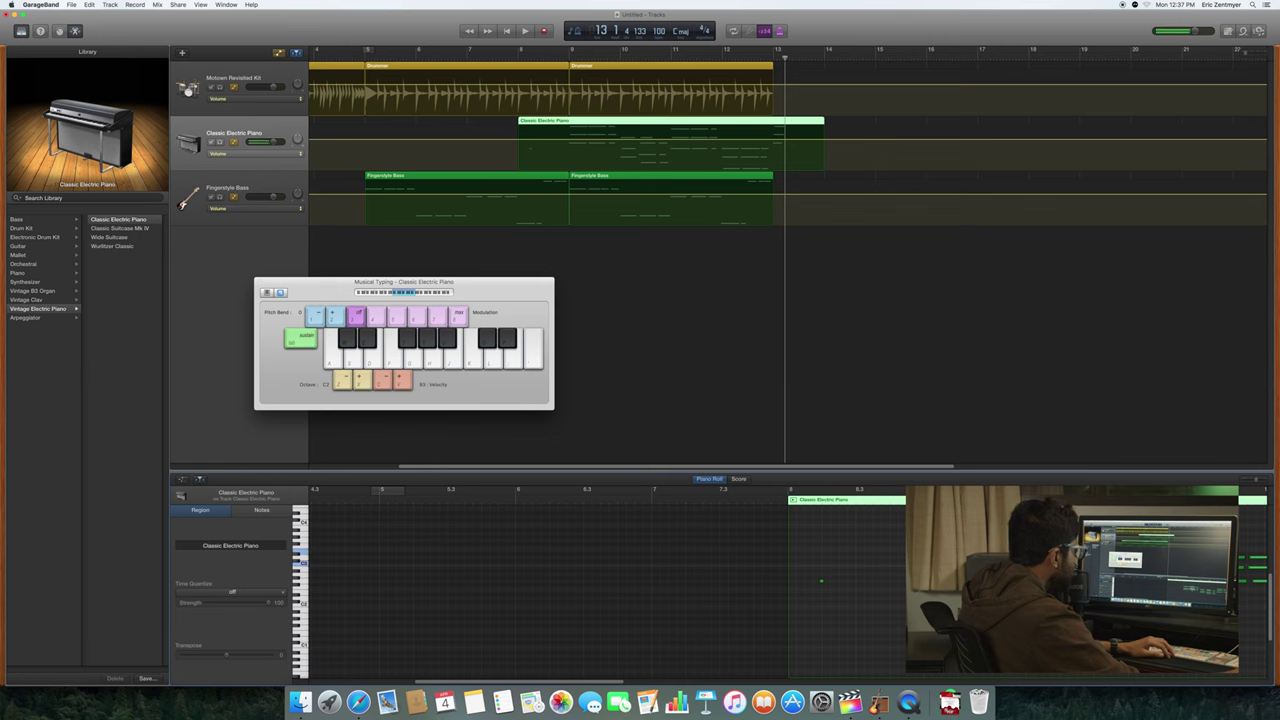
{"action": "key", "text": "Down"}
{"action": "key", "text": "Down"}
{"action": "key", "text": "Down"}
{"action": "key", "text": "Down"}
{"action": "key", "text": "Down"}
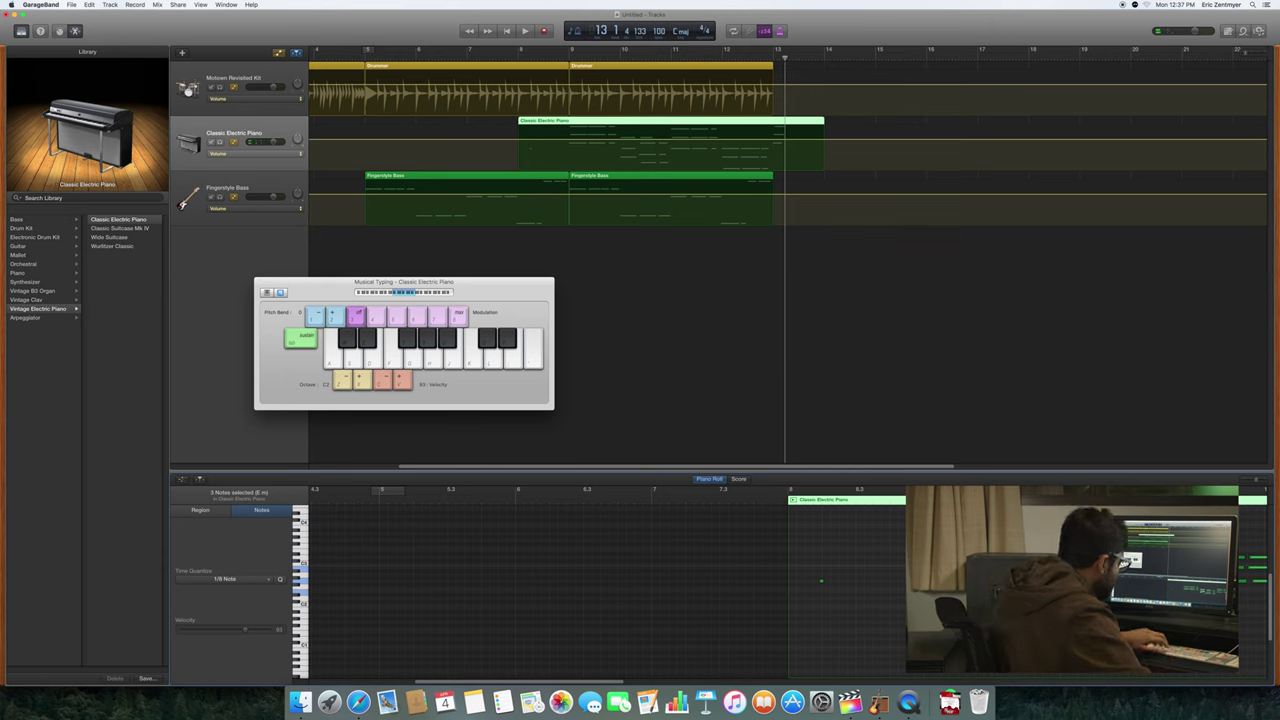
{"action": "left_click_drag", "start_coordinate": [1075, 580], "coordinate": [1075, 584]}
{"action": "left_click", "coordinate": [1075, 600]}
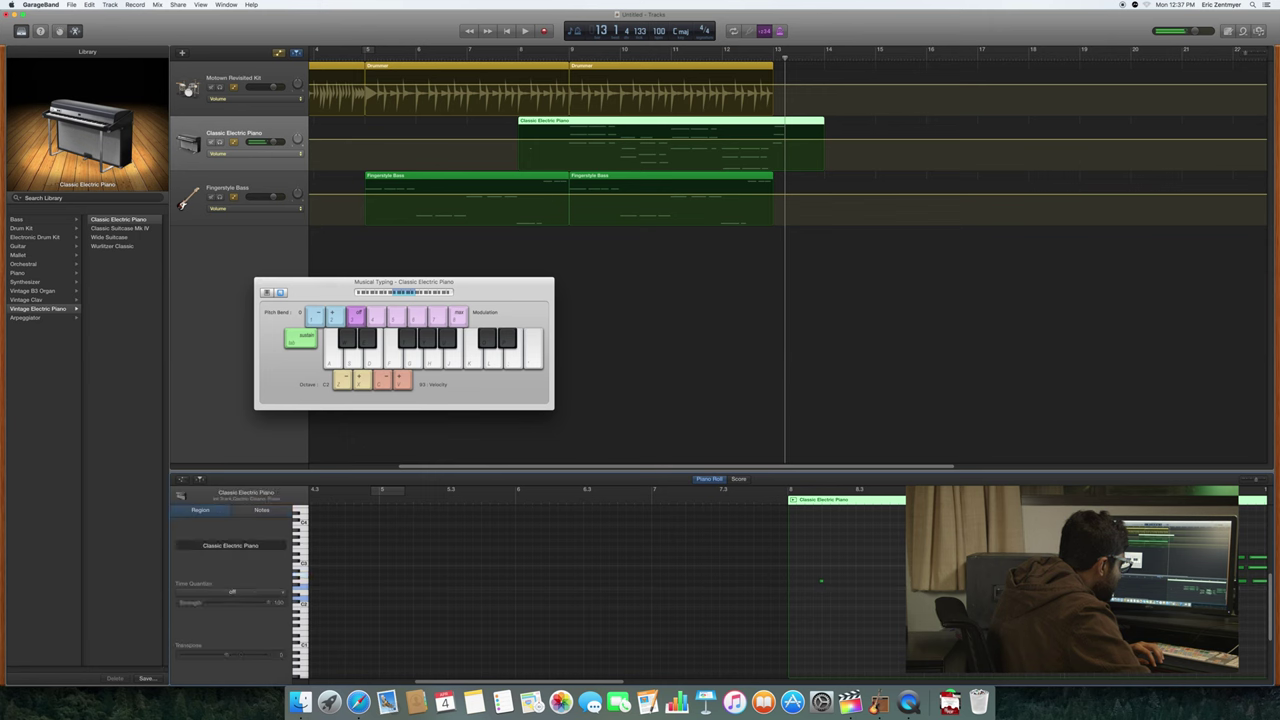
{"action": "left_click", "coordinate": [1075, 586]}
Step: Quantize all the recorded electric piano notes to 1/8 notes and return the playhead to just before bar 9
{"action": "left_click_drag", "start_coordinate": [1200, 548], "coordinate": [1242, 586]}
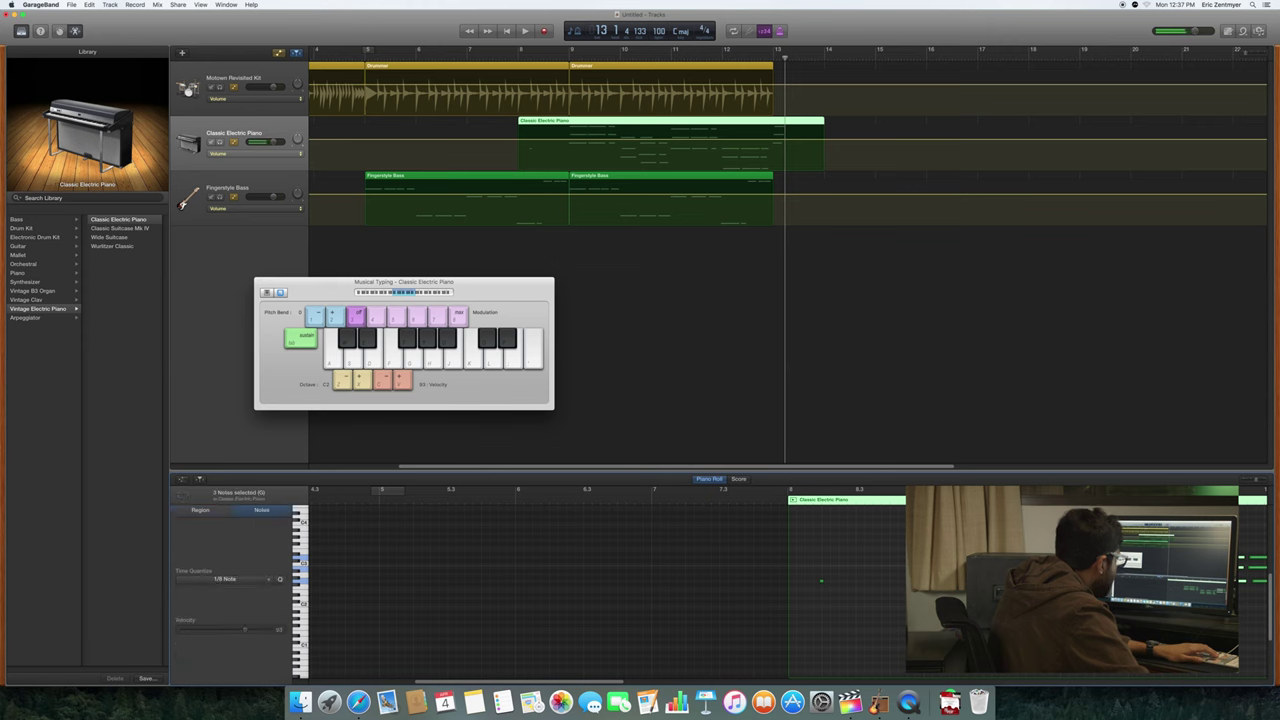
{"action": "scroll", "coordinate": [793, 531], "scroll_direction": "left", "scroll_amount": 1}
{"action": "left_click_drag", "start_coordinate": [785, 58], "coordinate": [556, 79]}
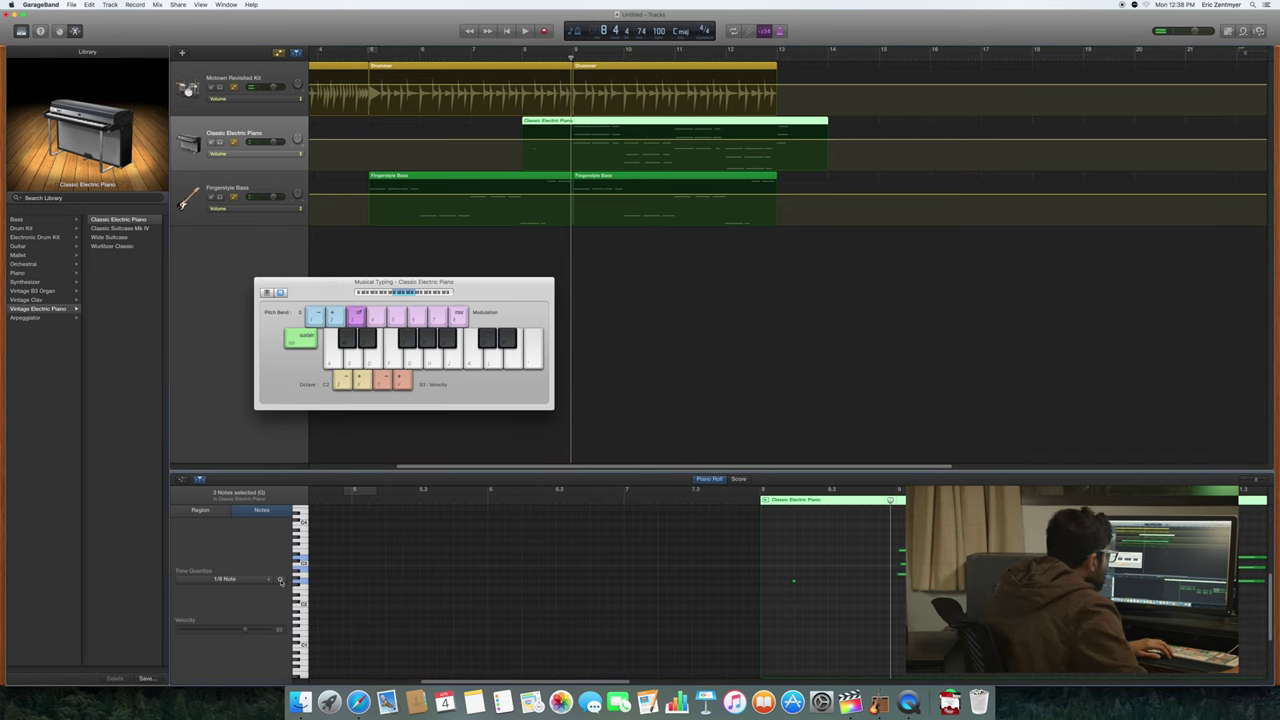
{"action": "key", "text": "super+a"}
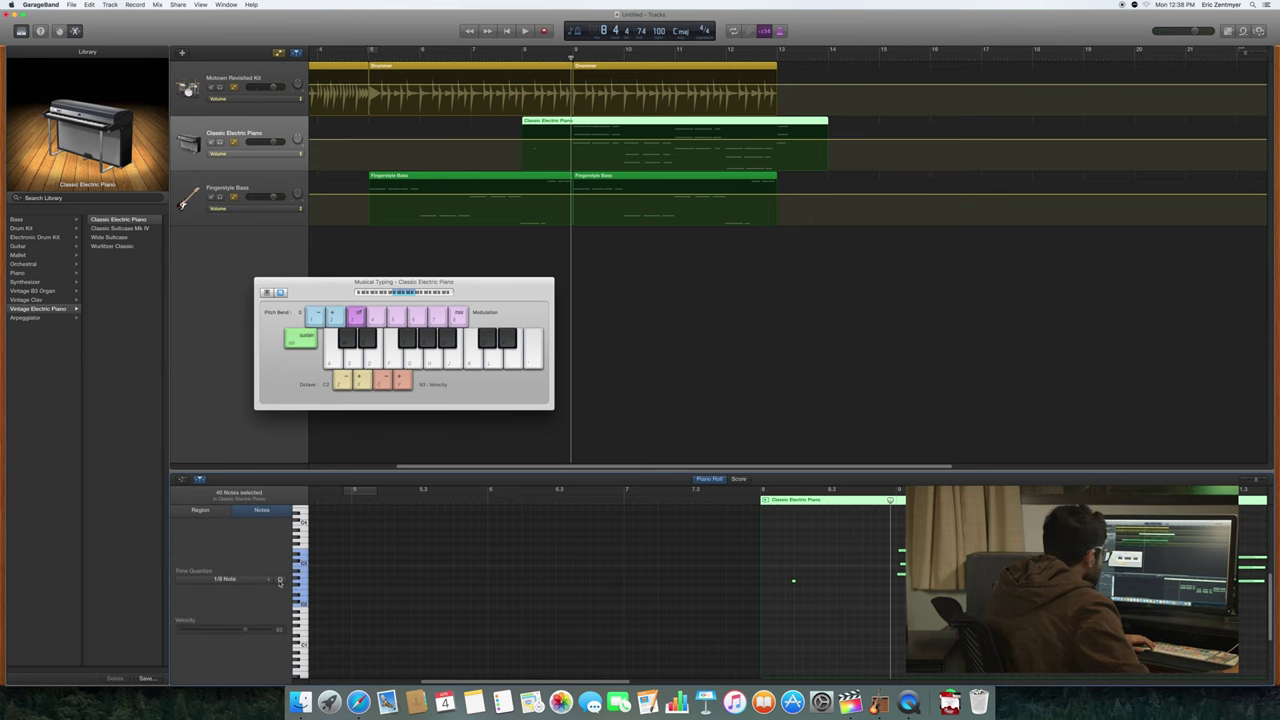
Step: Play back the electric piano chords with drums and bass, and review the available time quantize values
{"action": "key", "text": "space"}
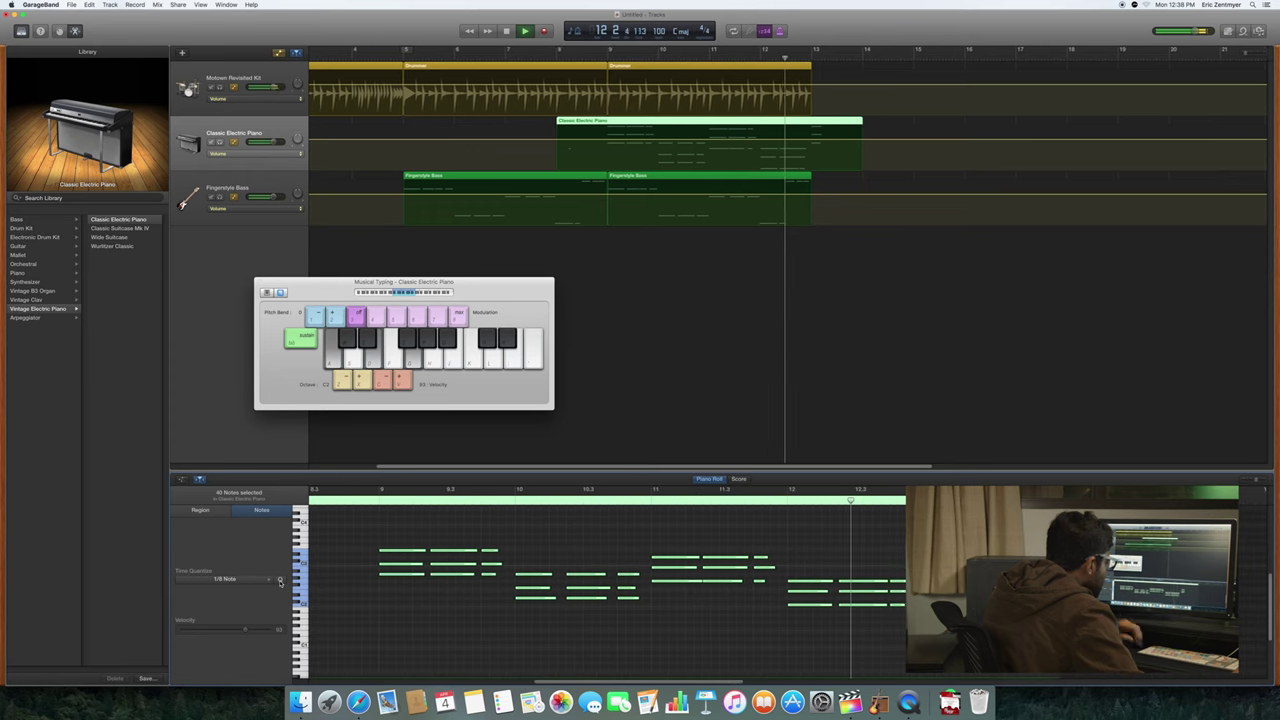
{"action": "key", "text": "space"}
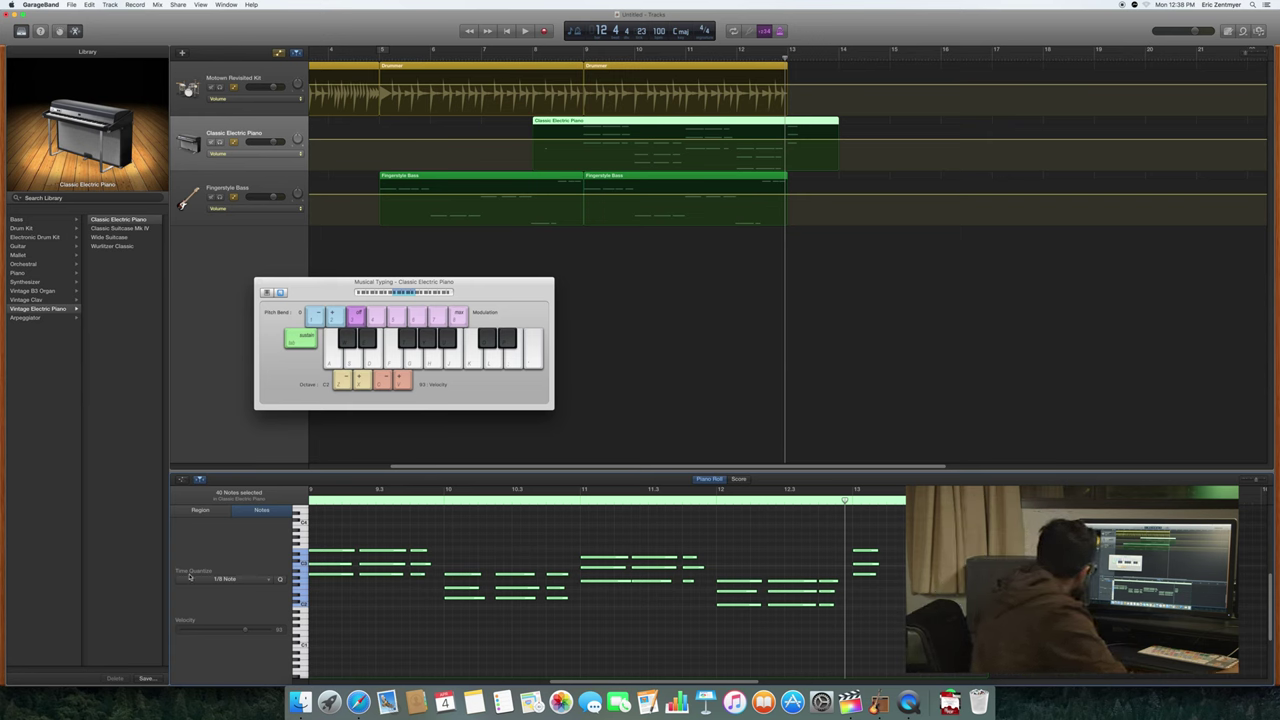
{"action": "left_click", "coordinate": [263, 580]}
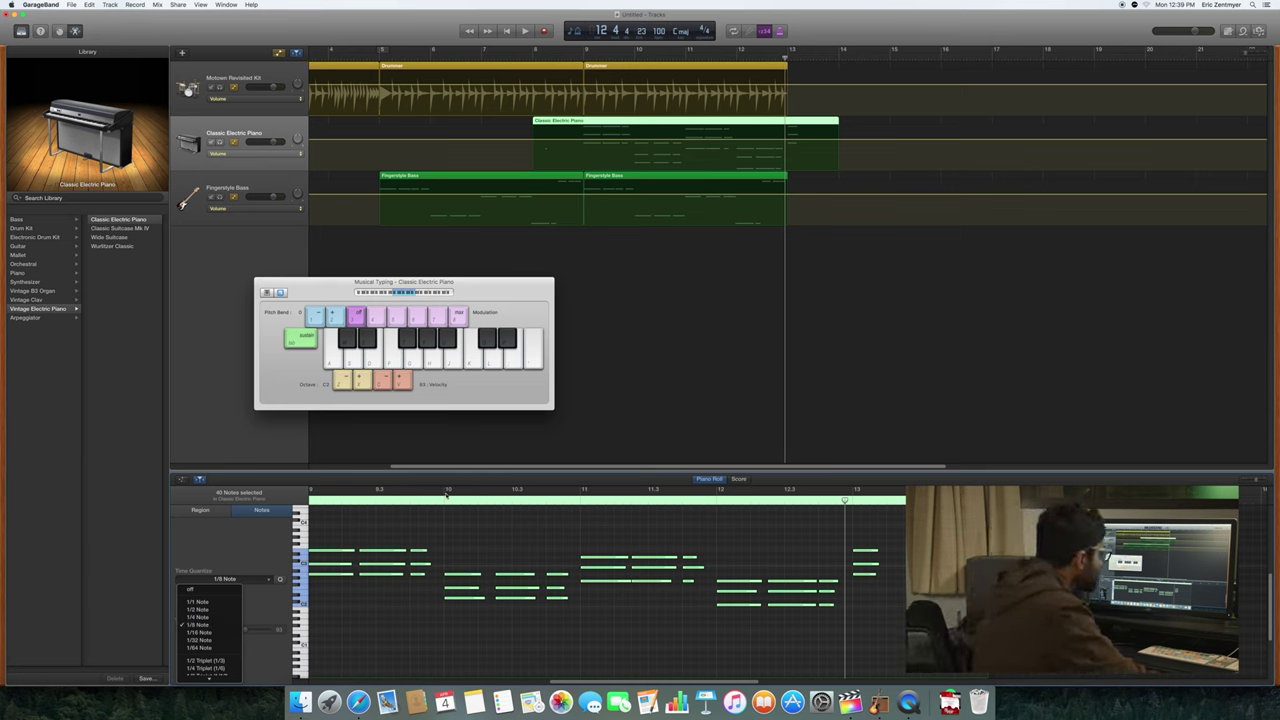
{"action": "left_click", "coordinate": [845, 502]}
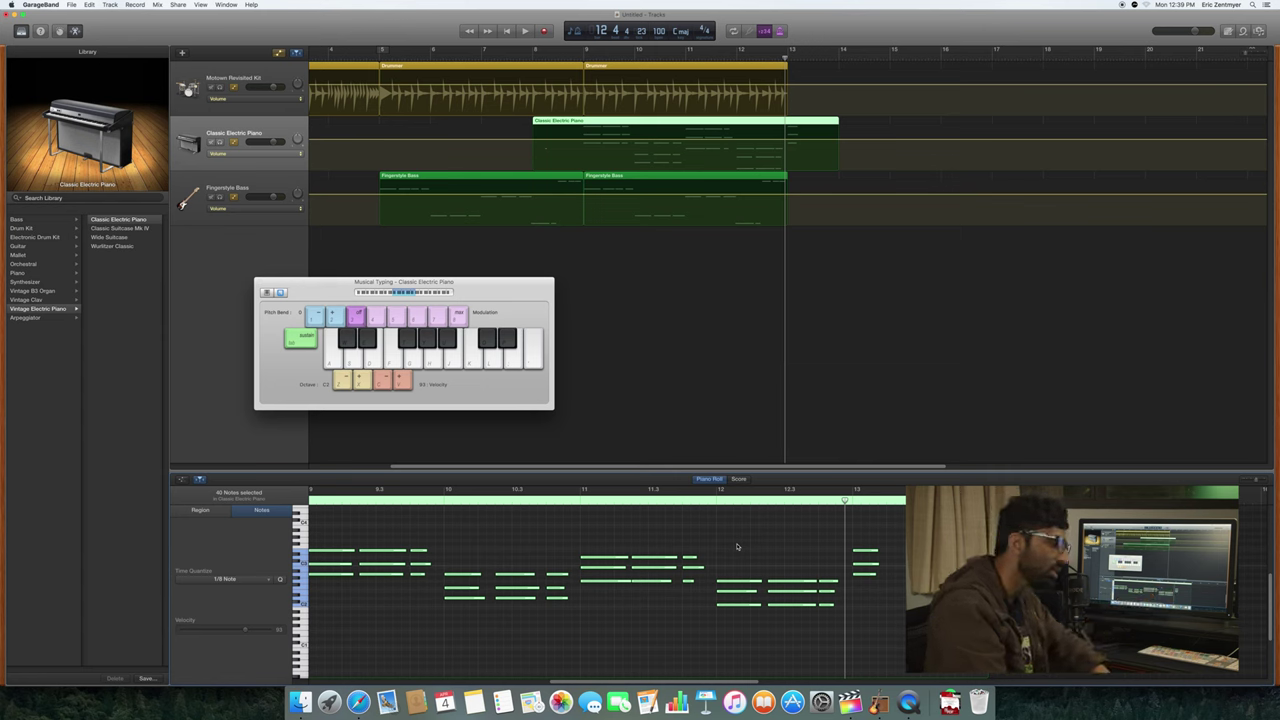
Step: Turn the repeated C, E and G hits in bar 12 into one held chord, removing leftover short notes
{"action": "left_click_drag", "start_coordinate": [733, 557], "coordinate": [805, 626]}
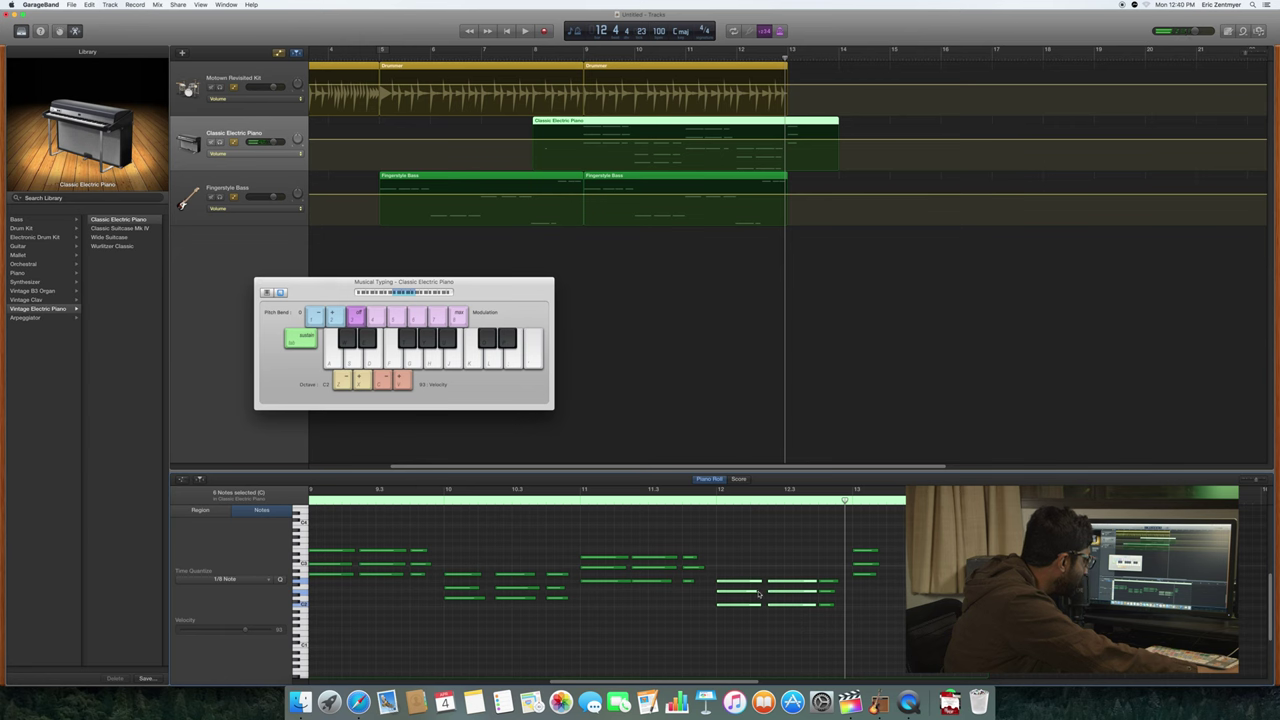
{"action": "left_click_drag", "start_coordinate": [757, 592], "coordinate": [896, 581]}
{"action": "key", "text": "BackSpace"}
{"action": "left_click_drag", "start_coordinate": [833, 607], "coordinate": [831, 619]}
{"action": "left_click_drag", "start_coordinate": [846, 630], "coordinate": [832, 578]}
{"action": "key", "text": "BackSpace"}
{"action": "left_click", "coordinate": [829, 605]}
{"action": "key", "text": "super+z"}
{"action": "left_click", "coordinate": [819, 633]}
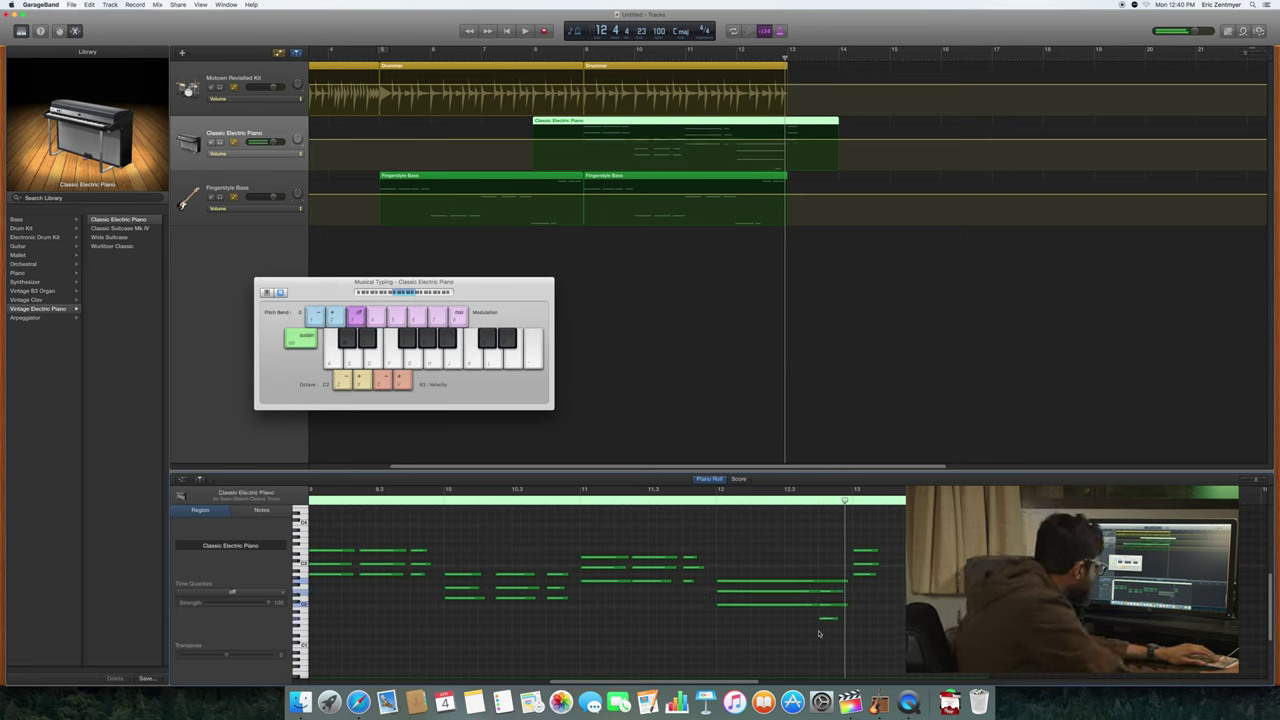
{"action": "left_click", "coordinate": [841, 606]}
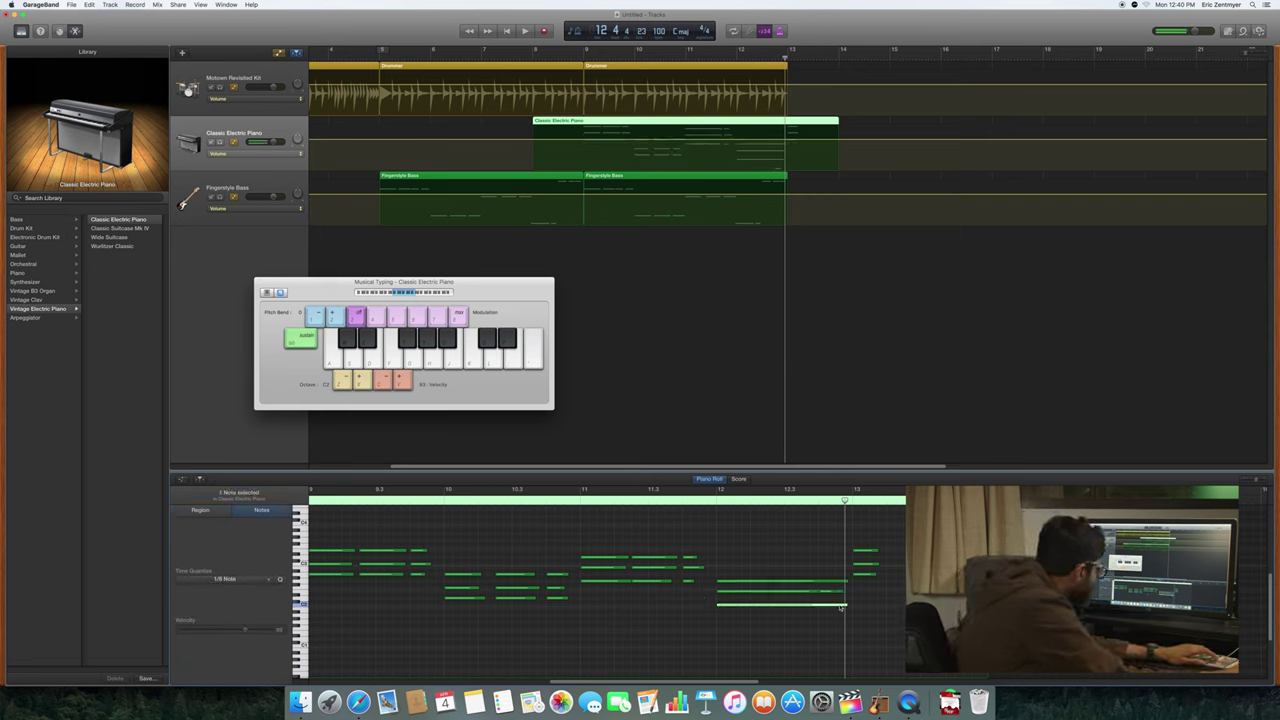
Step: Even out the ends of the three held notes in bar 12 and shift the chord to position 12 1 1 121
{"action": "left_click", "coordinate": [843, 591]}
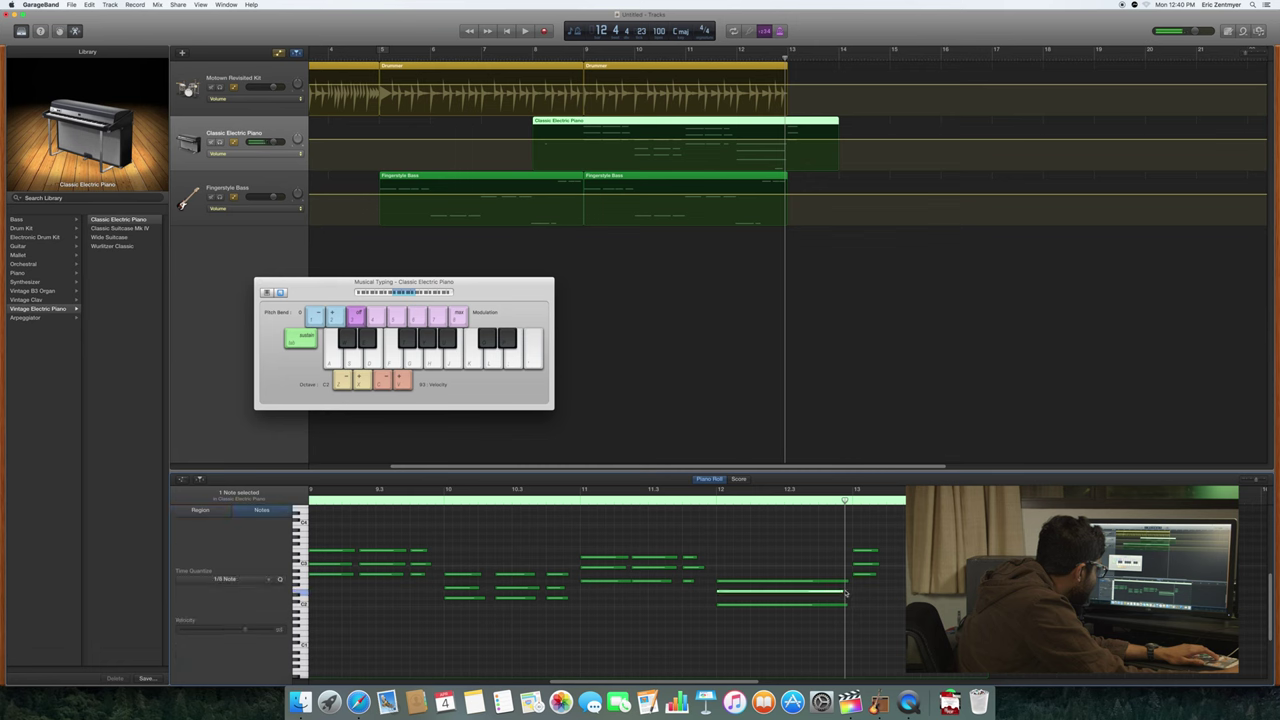
{"action": "left_click_drag", "start_coordinate": [842, 591], "coordinate": [850, 591]}
{"action": "left_click", "coordinate": [849, 584]}
{"action": "left_click", "coordinate": [847, 582]}
{"action": "left_click_drag", "start_coordinate": [846, 605], "coordinate": [851, 605]}
{"action": "left_click_drag", "start_coordinate": [809, 633], "coordinate": [764, 587]}
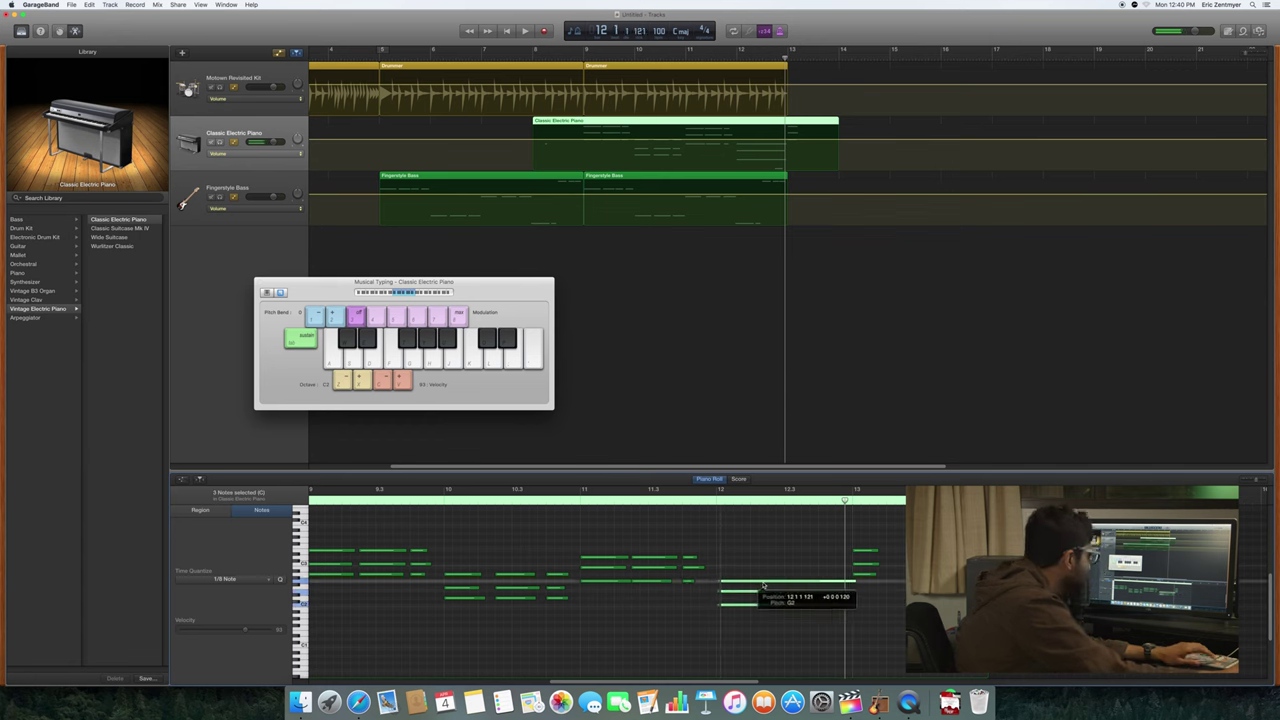
{"action": "left_click", "coordinate": [757, 615]}
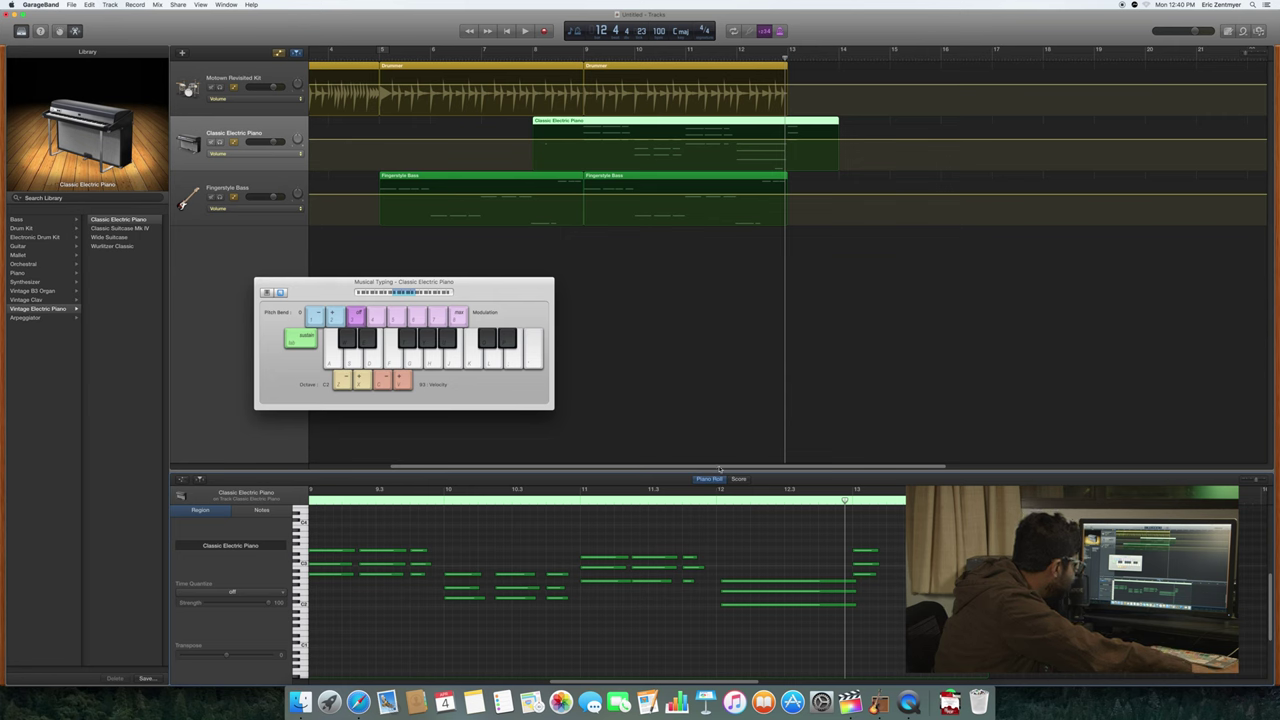
Step: Quantize the held C, E and G chord in bar 12 to 1/4 notes
{"action": "left_click_drag", "start_coordinate": [712, 616], "coordinate": [732, 580]}
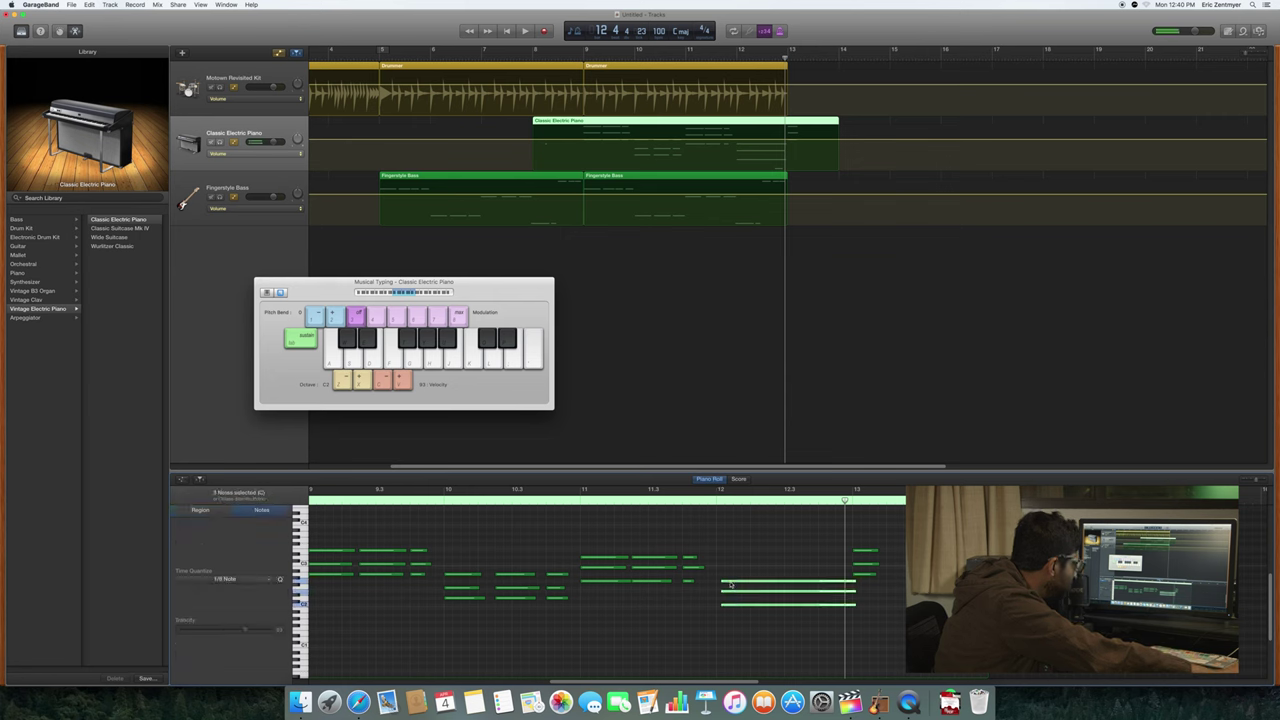
{"action": "left_click", "coordinate": [730, 584]}
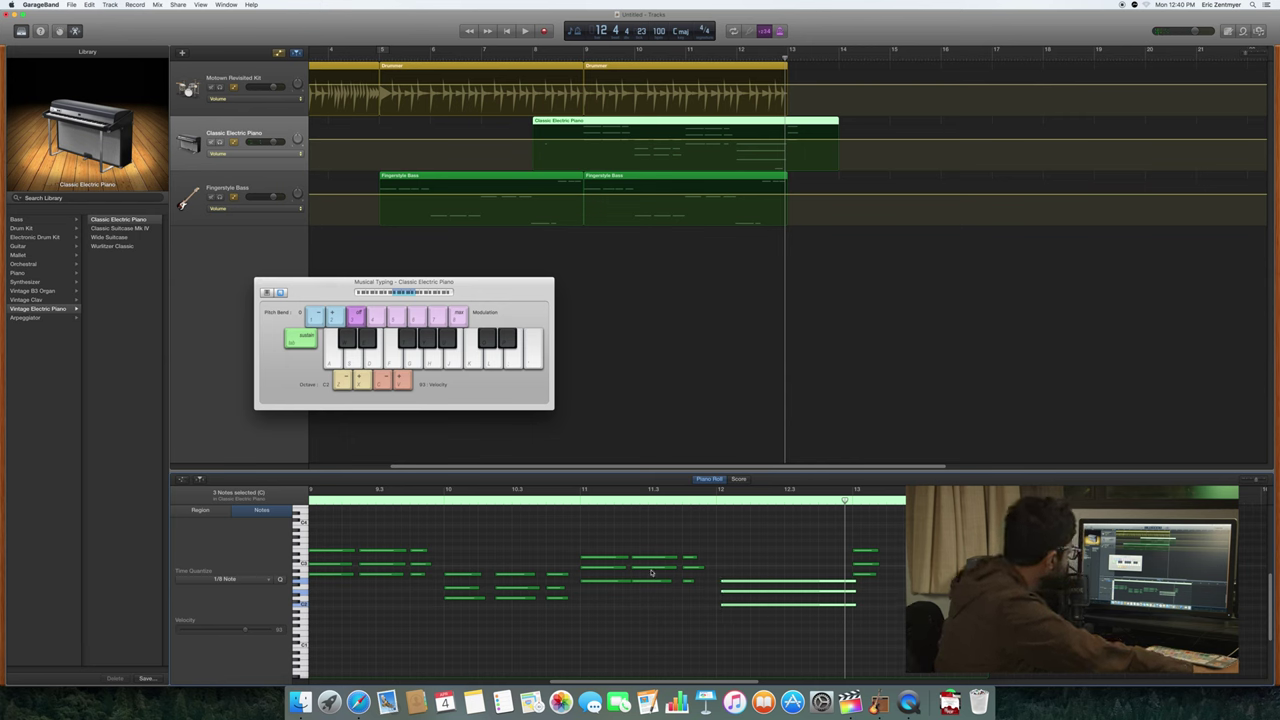
{"action": "scroll", "coordinate": [389, 596], "scroll_direction": "left", "scroll_amount": 1}
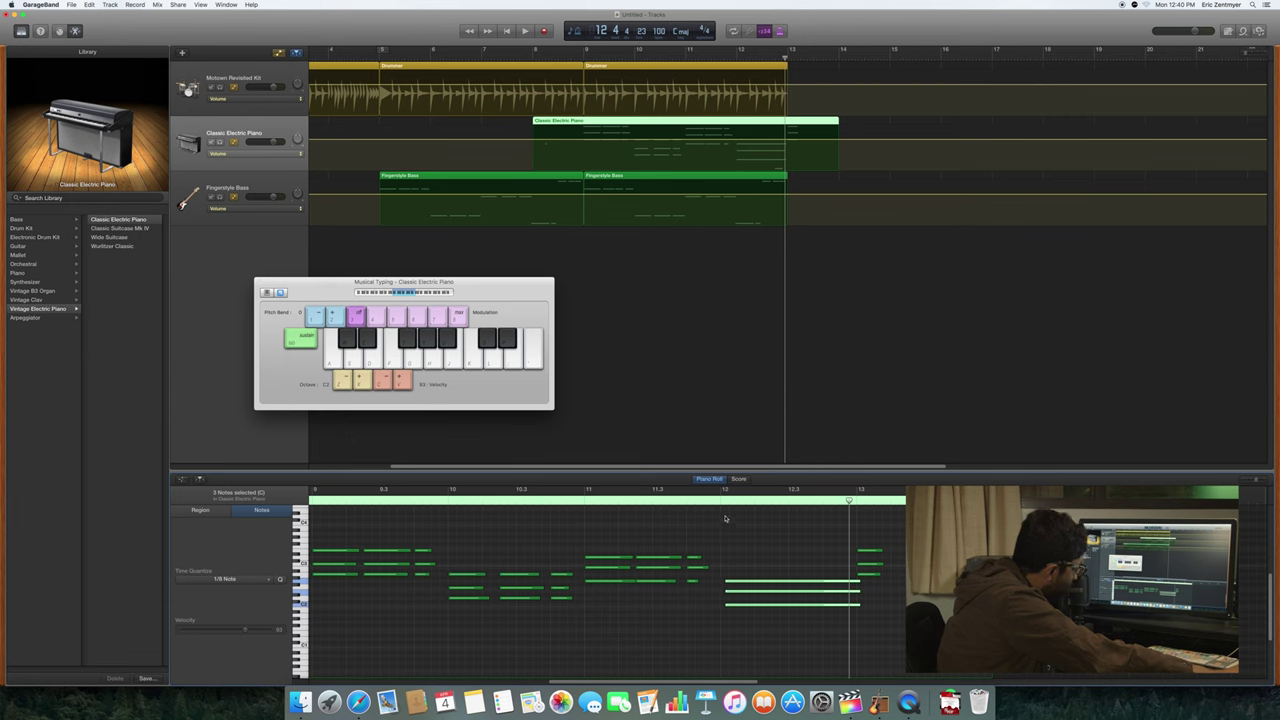
{"action": "left_click", "coordinate": [251, 580]}
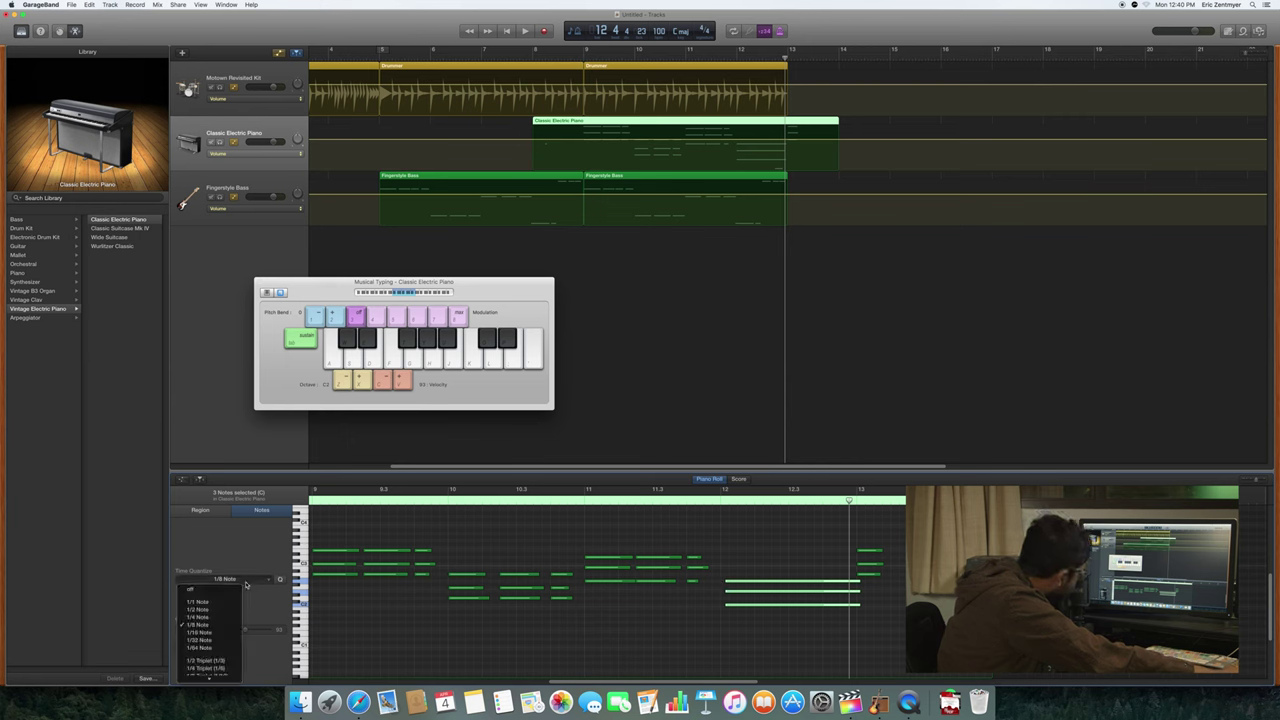
{"action": "left_click", "coordinate": [200, 624]}
{"action": "left_click", "coordinate": [280, 580]}
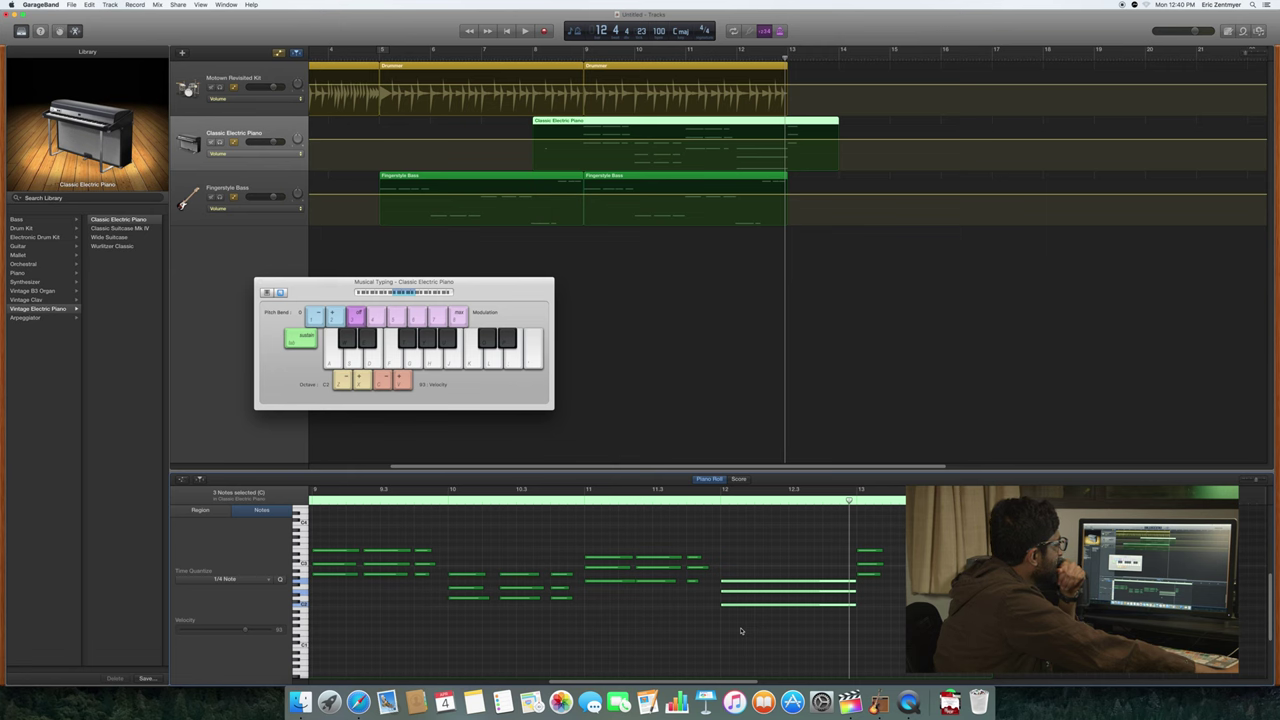
Step: Move the Musical Typing keyboard to the empty area beside bar 13, clear of the recorded regions
{"action": "left_click_drag", "start_coordinate": [465, 286], "coordinate": [1044, 215]}
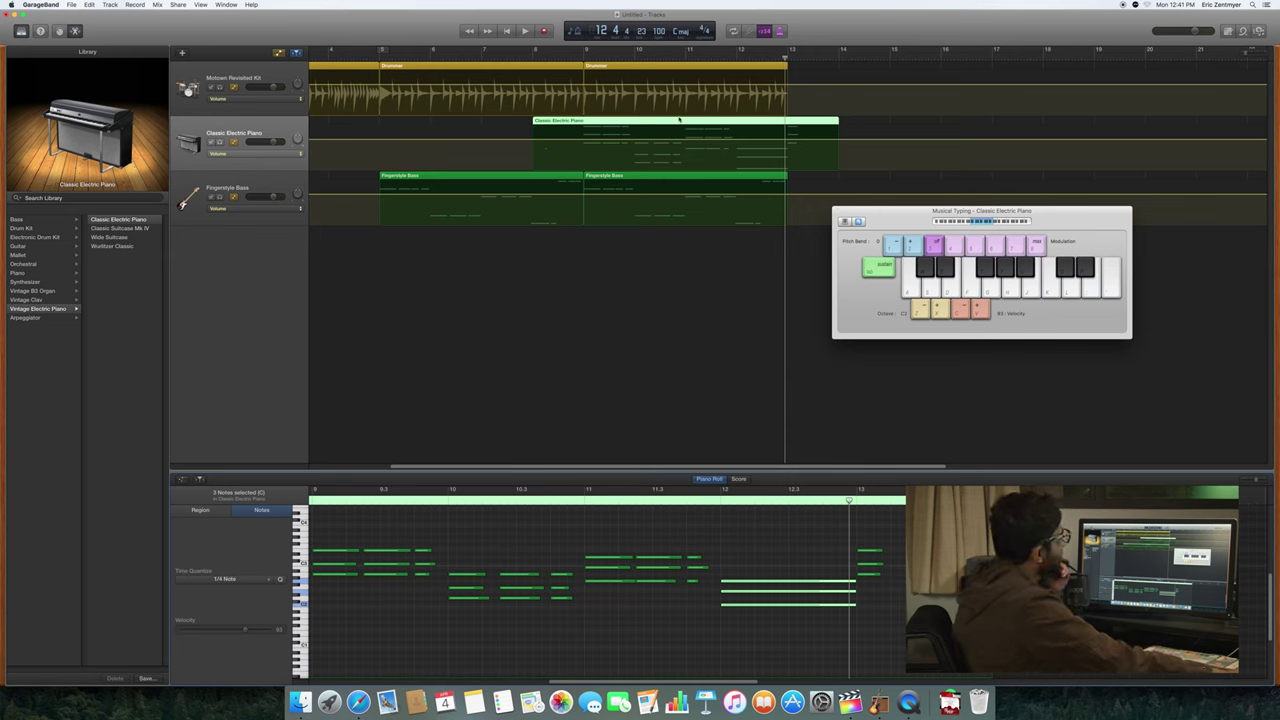
{"action": "left_click_drag", "start_coordinate": [978, 207], "coordinate": [952, 226]}
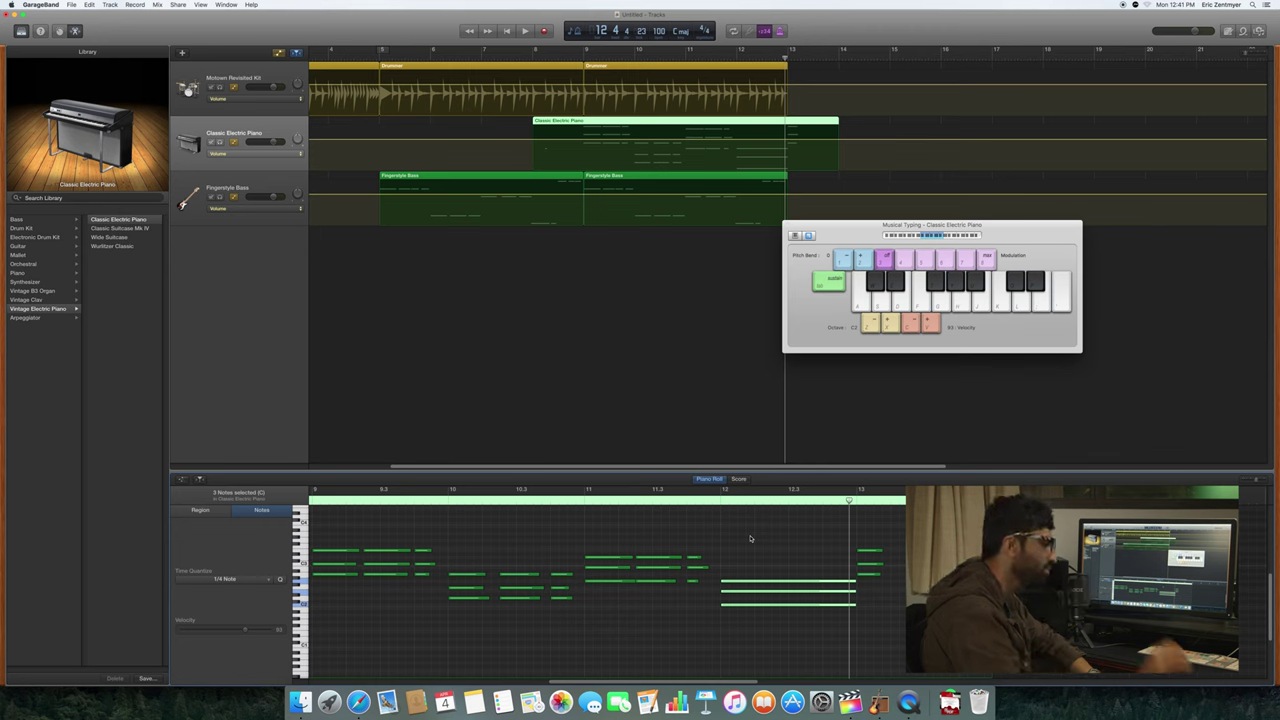
{"action": "scroll", "coordinate": [743, 511], "scroll_direction": "left", "scroll_amount": 1}
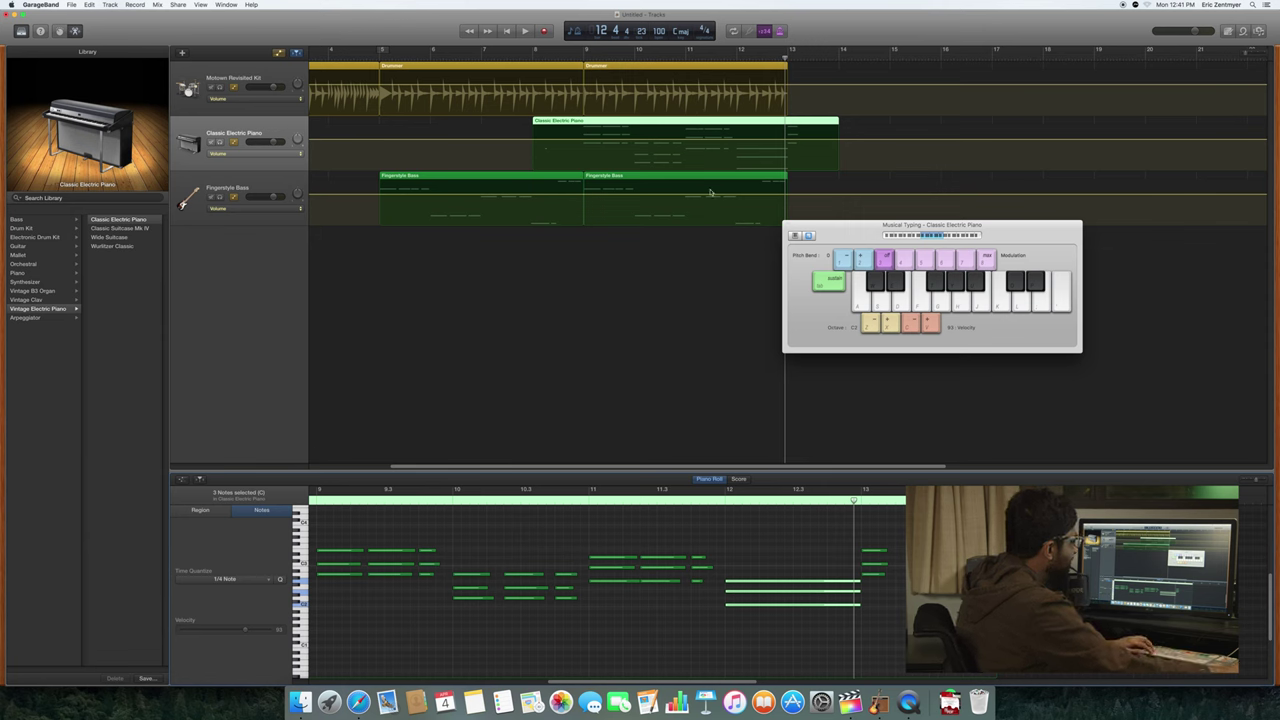
Step: Undo the held-chord and quantize edits, and move the electric piano region to start midway between bars 14 and 15
{"action": "key", "text": "super+z"}
{"action": "key", "text": "super+z"}
{"action": "key", "text": "super+z"}
{"action": "key", "text": "super+z"}
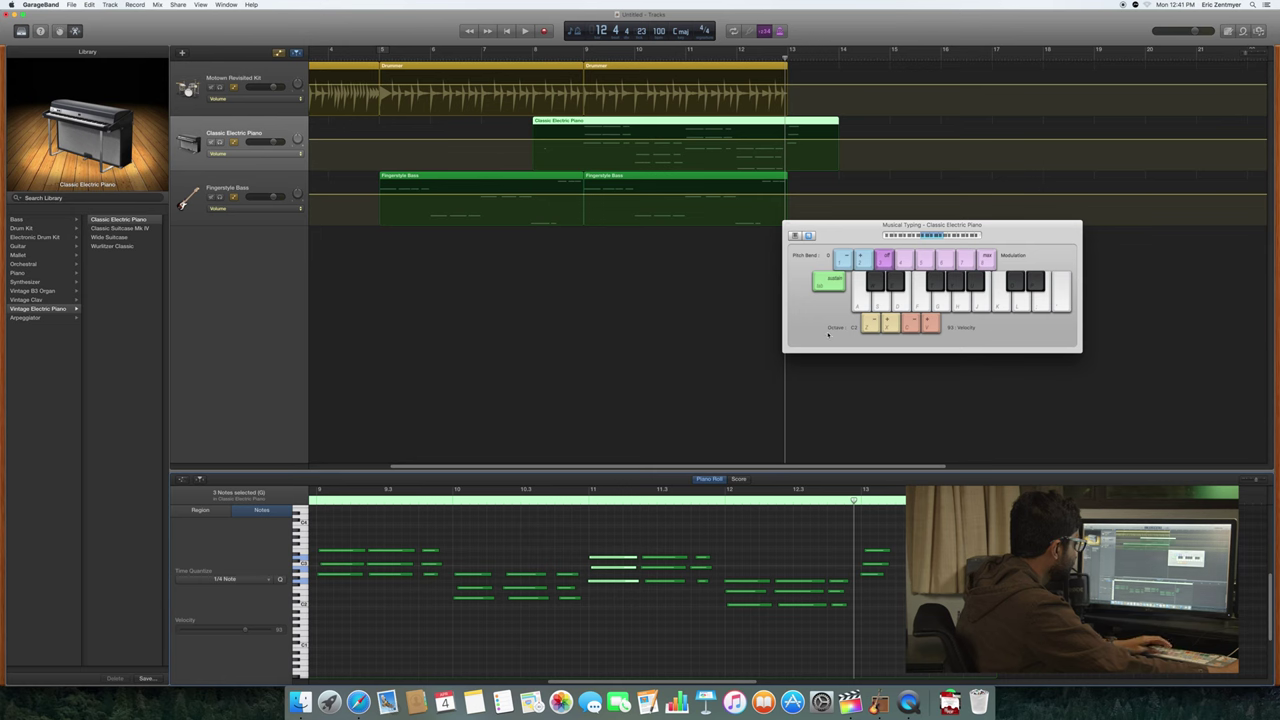
{"action": "left_click_drag", "start_coordinate": [555, 121], "coordinate": [911, 123]}
{"action": "left_click", "coordinate": [581, 139]}
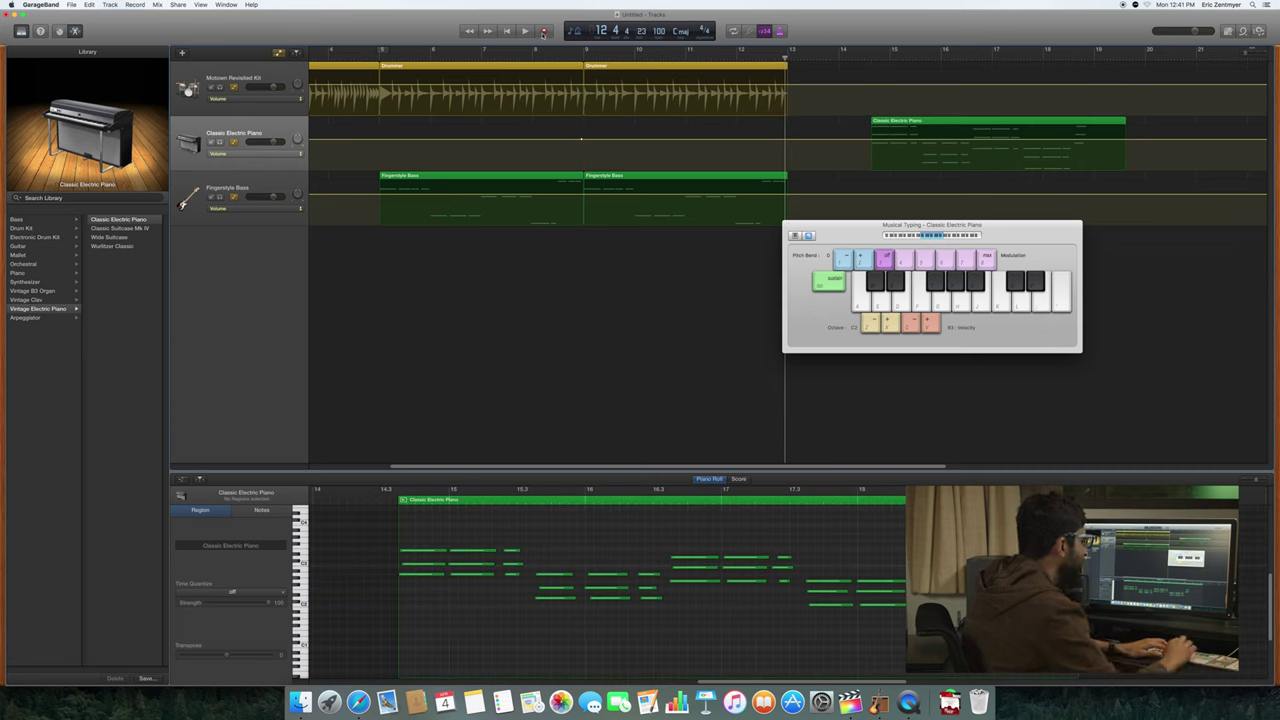
Step: Rehearse the A minor chord with the Classic Electric Piano, trying A and C together with moving C, D and E notes
{"action": "key", "text": "h"}
{"action": "key", "text": "h"}
{"action": "key", "text": "k"}
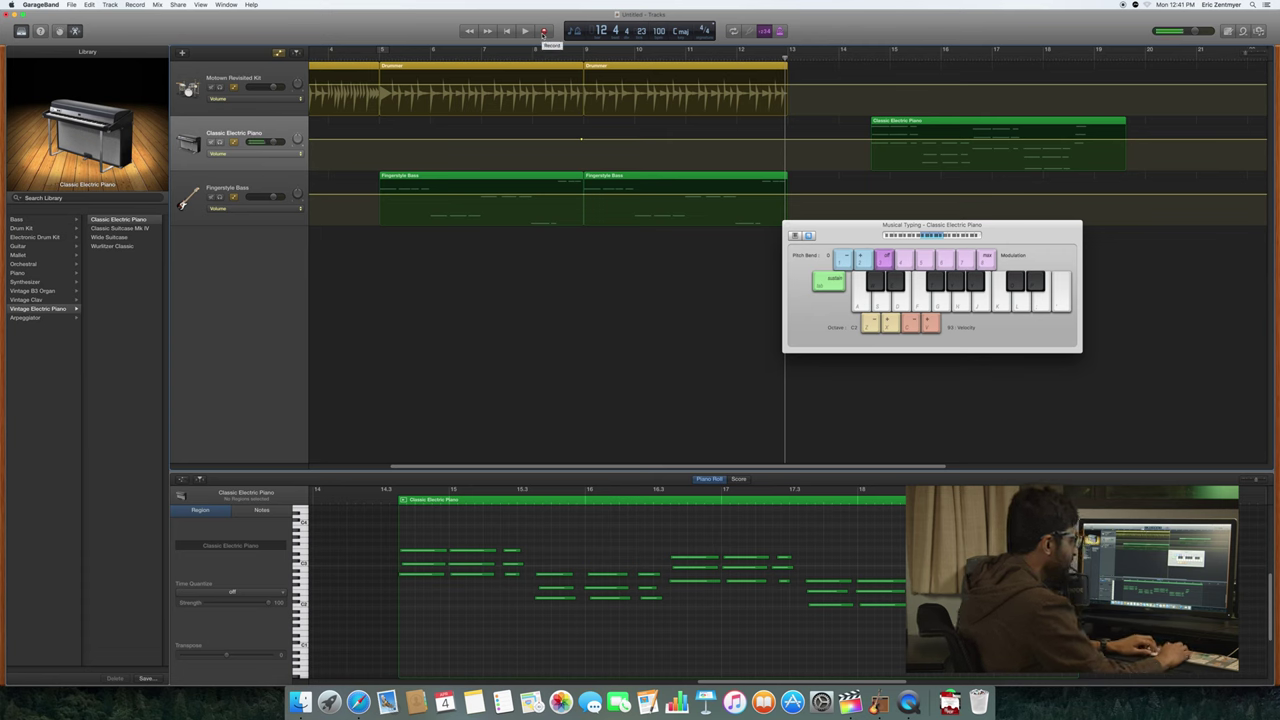
{"action": "key", "text": "h"}
{"action": "key", "text": "k"}
{"action": "key", "text": "l"}
{"action": "key", "text": "k"}
{"action": "key", "text": "semicolon"}
{"action": "key", "text": "h"}
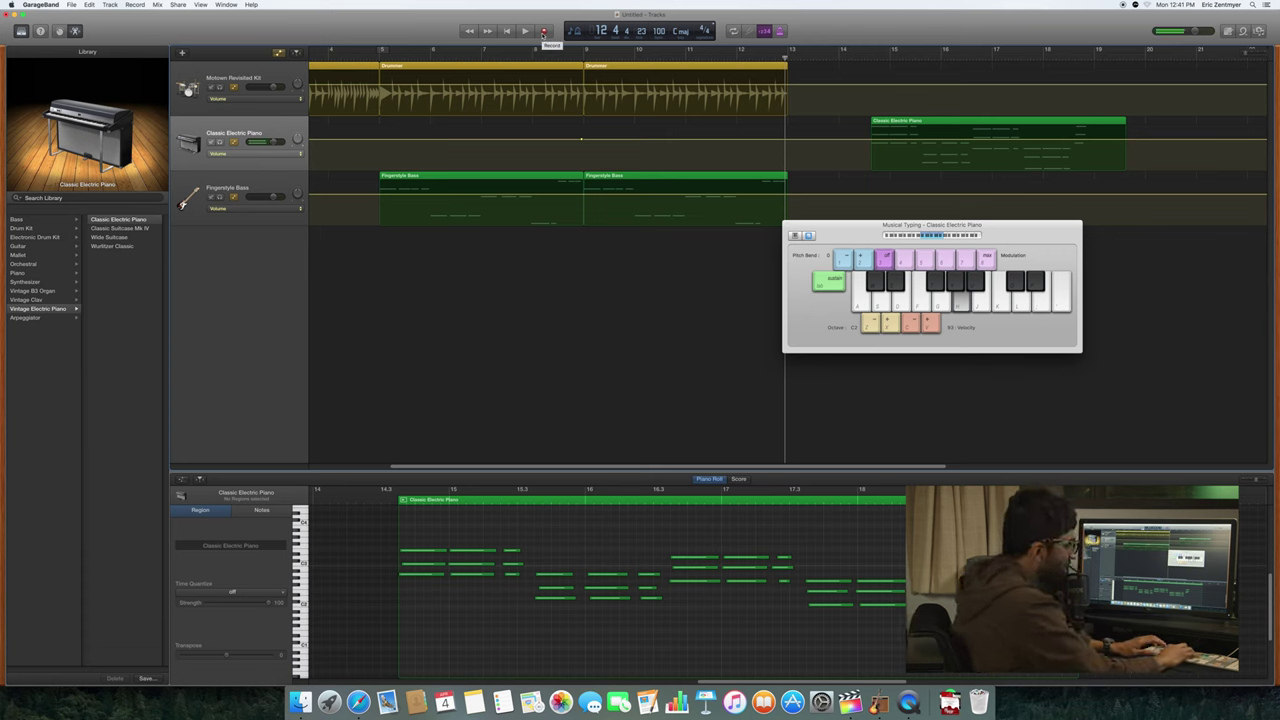
{"action": "key", "text": "k"}
{"action": "key", "text": "semicolon"}
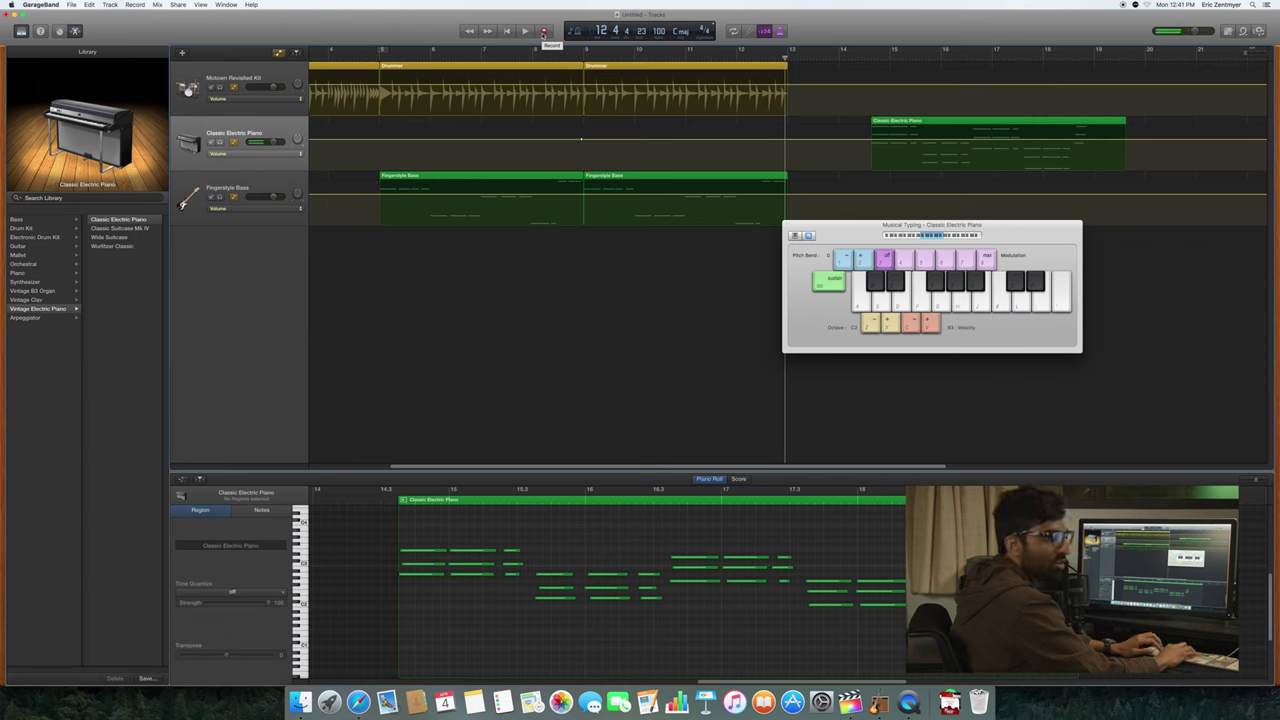
{"action": "key", "text": "h"}
{"action": "key", "text": "k"}
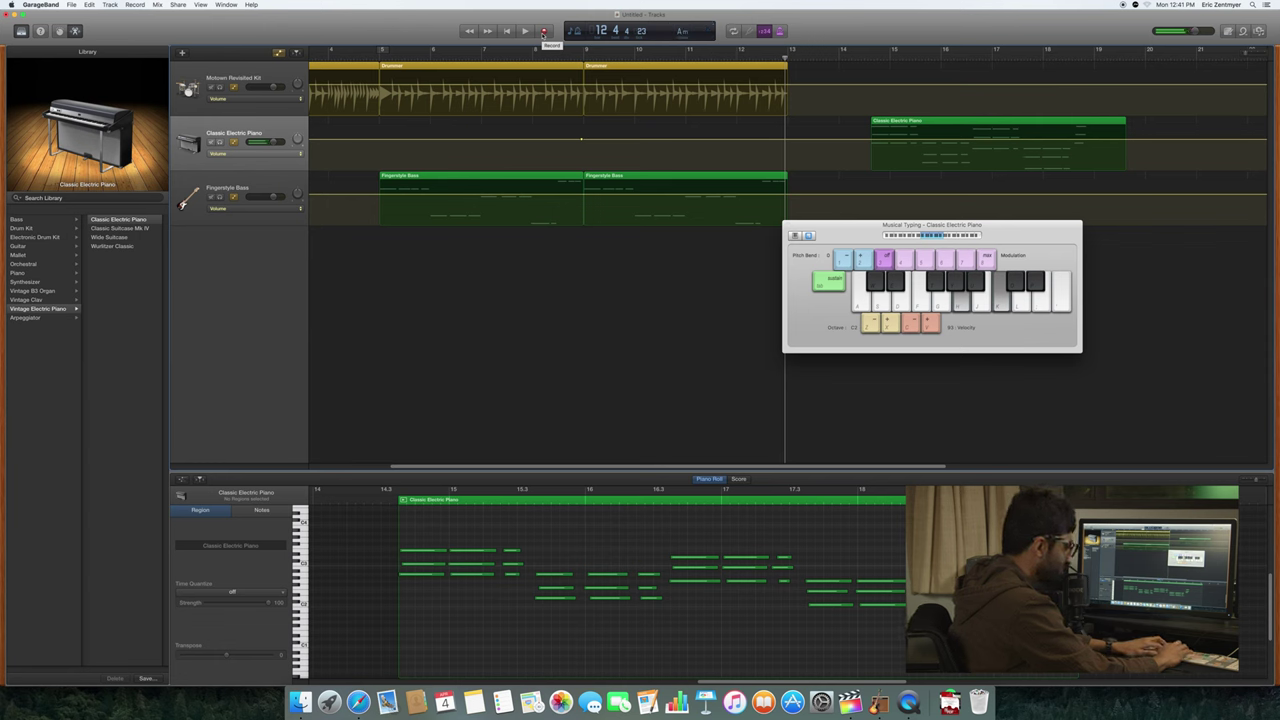
Step: Rehearse the D minor, G and C chords that follow the A minor chord
{"action": "key", "text": "f"}
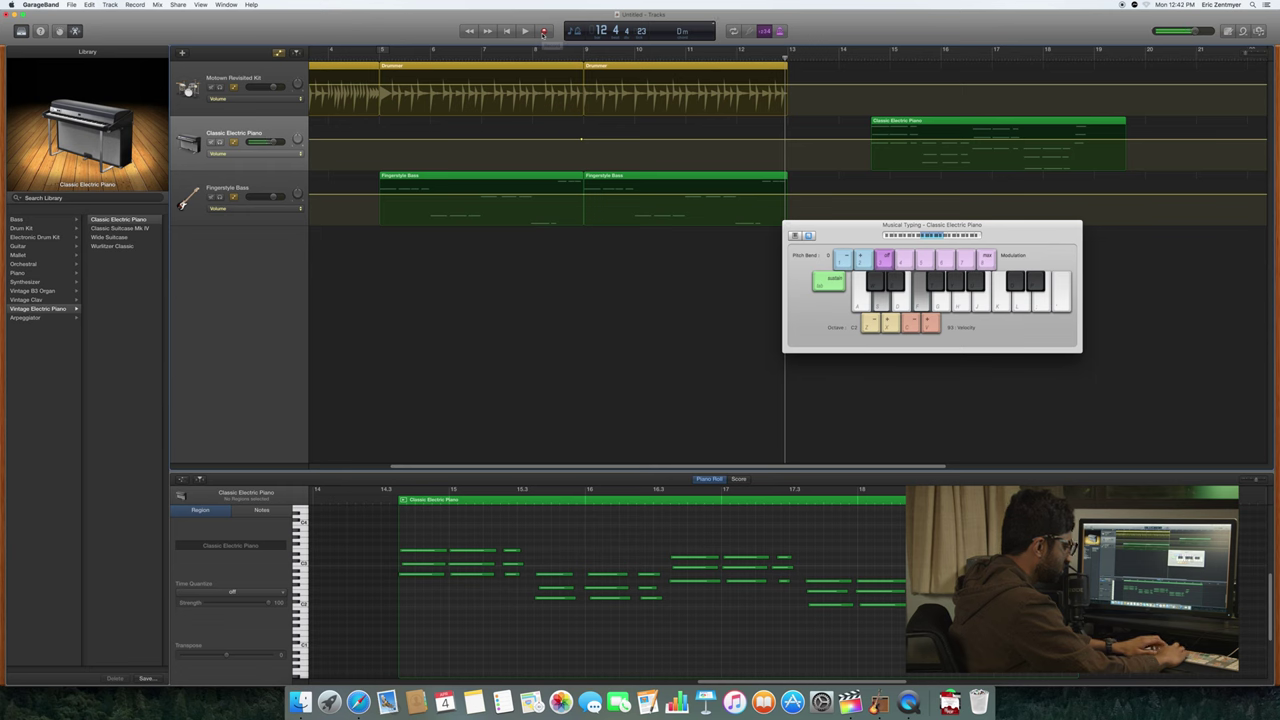
{"action": "key", "text": "g"}
{"action": "key", "text": "j"}
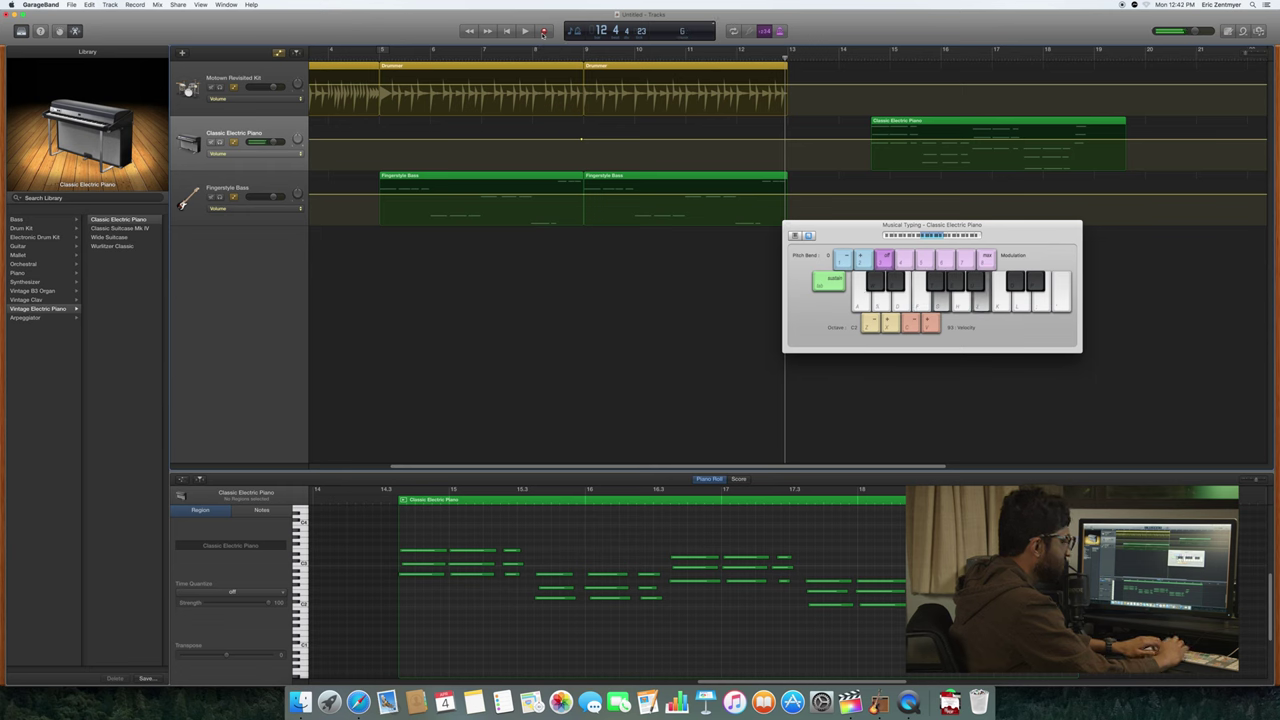
{"action": "key", "text": "a"}
{"action": "key", "text": "d"}
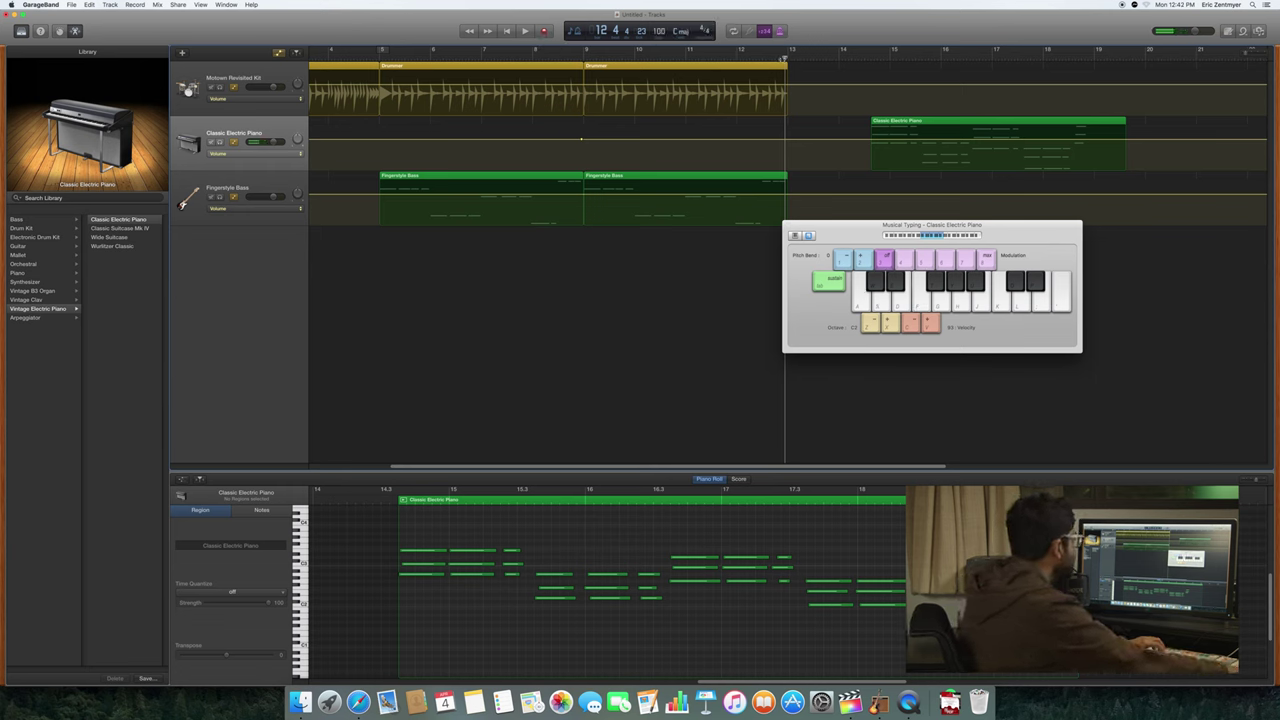
Step: Record a new electric piano take from bar 8 into bar 13, playing sustained A, D, G and C chords with moving notes
{"action": "left_click_drag", "start_coordinate": [783, 59], "coordinate": [571, 58]}
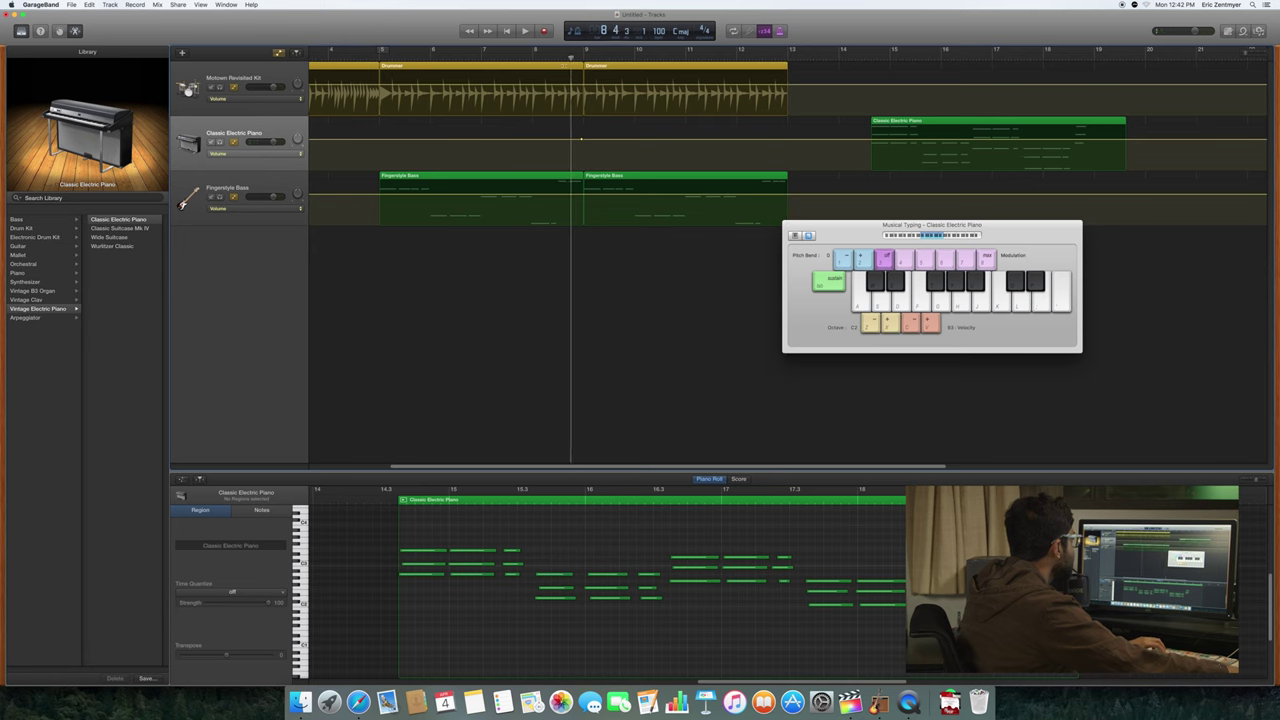
{"action": "left_click", "coordinate": [544, 31]}
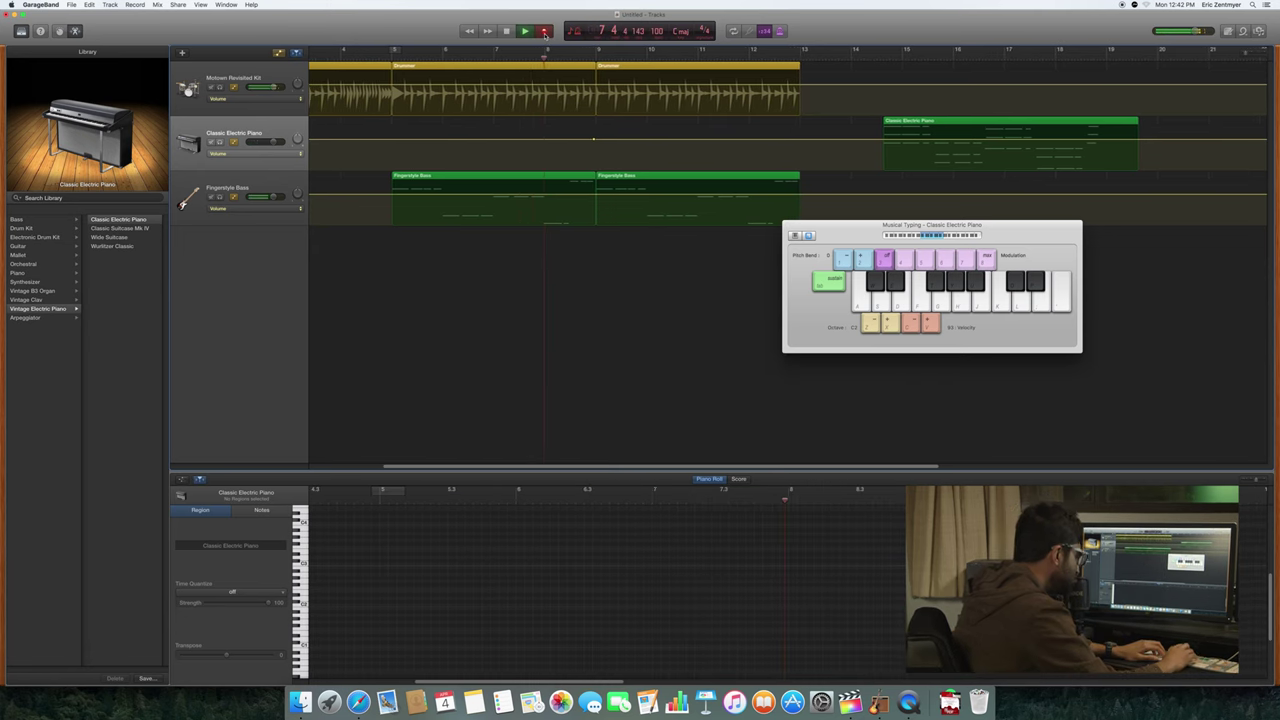
{"action": "key", "text": "u"}
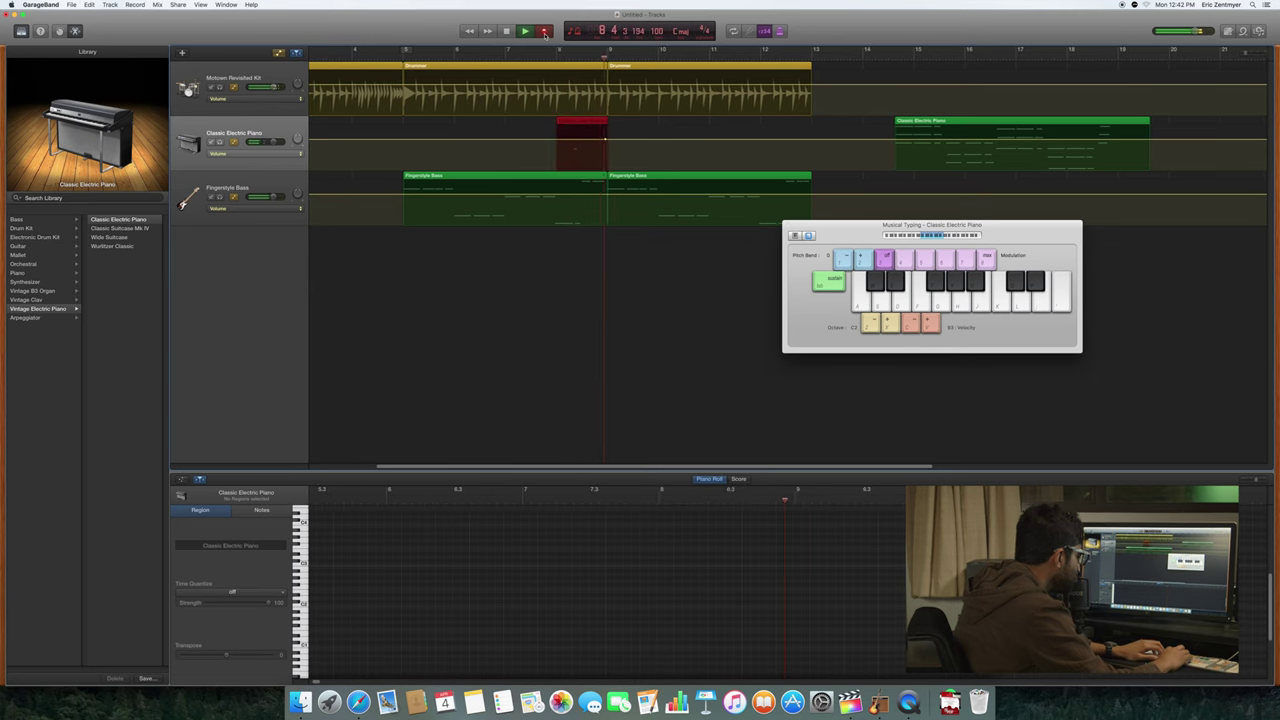
{"action": "key", "text": "k"}
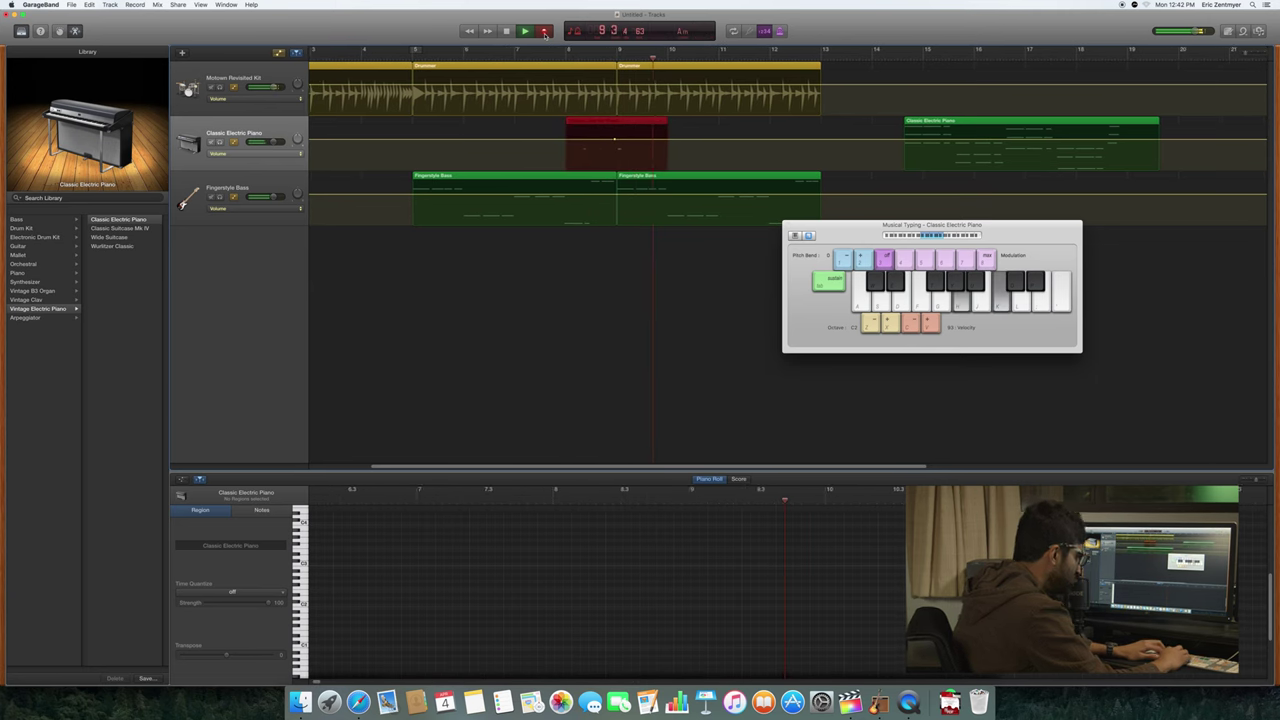
{"action": "key", "text": "f"}
{"action": "key", "text": "d"}
{"action": "key", "text": "s"}
{"action": "key", "text": "g"}
{"action": "key", "text": "j"}
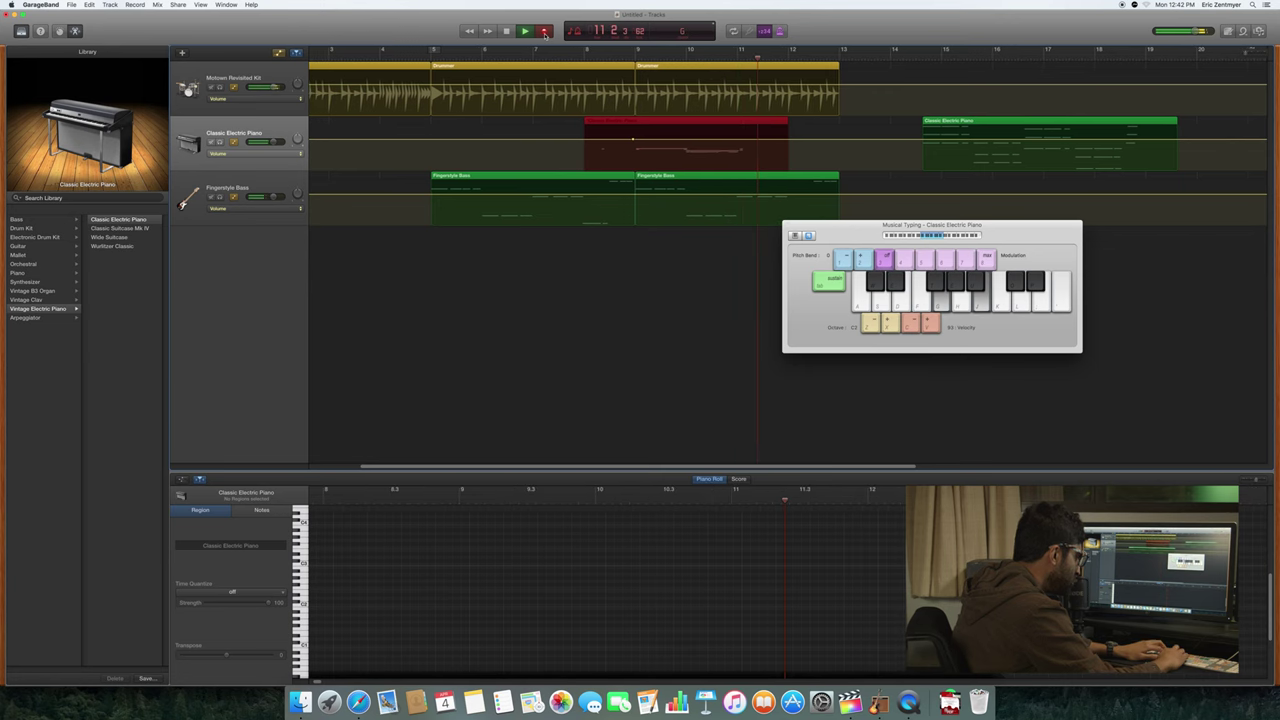
{"action": "key", "text": "f"}
{"action": "key", "text": "d"}
{"action": "key", "text": "j"}
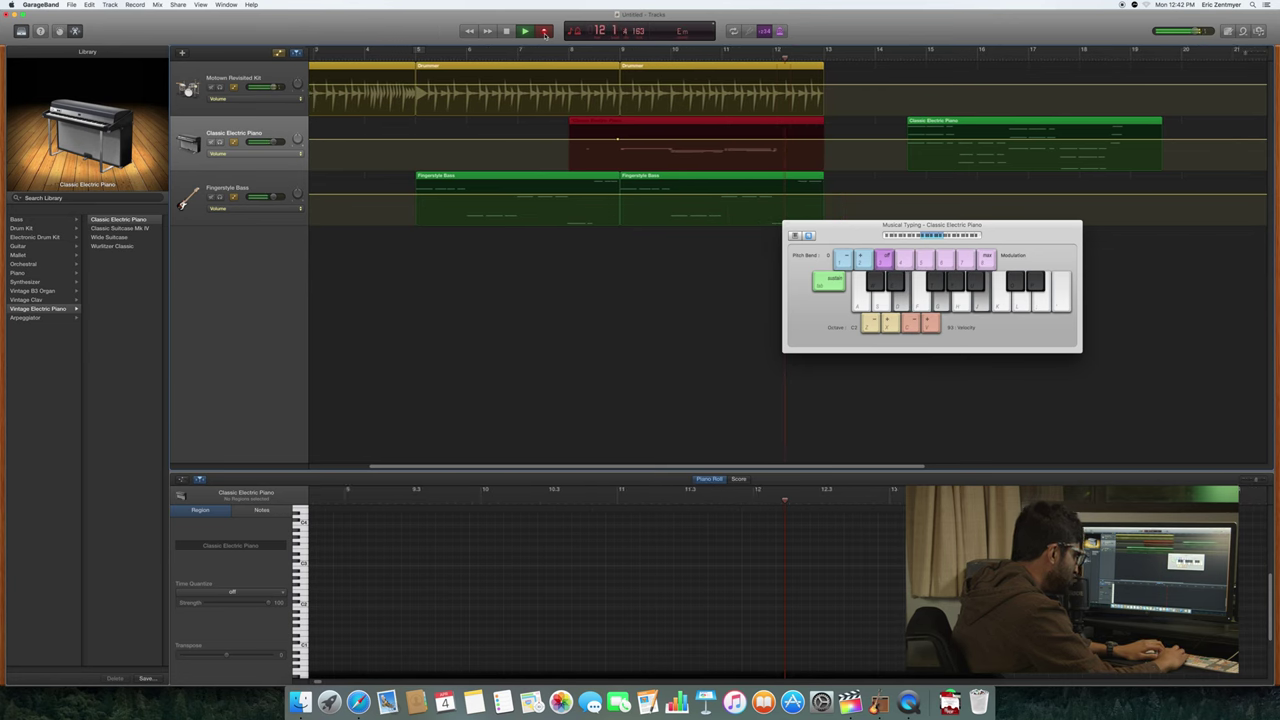
{"action": "key", "text": "d"}
{"action": "key", "text": "s"}
{"action": "key", "text": "l"}
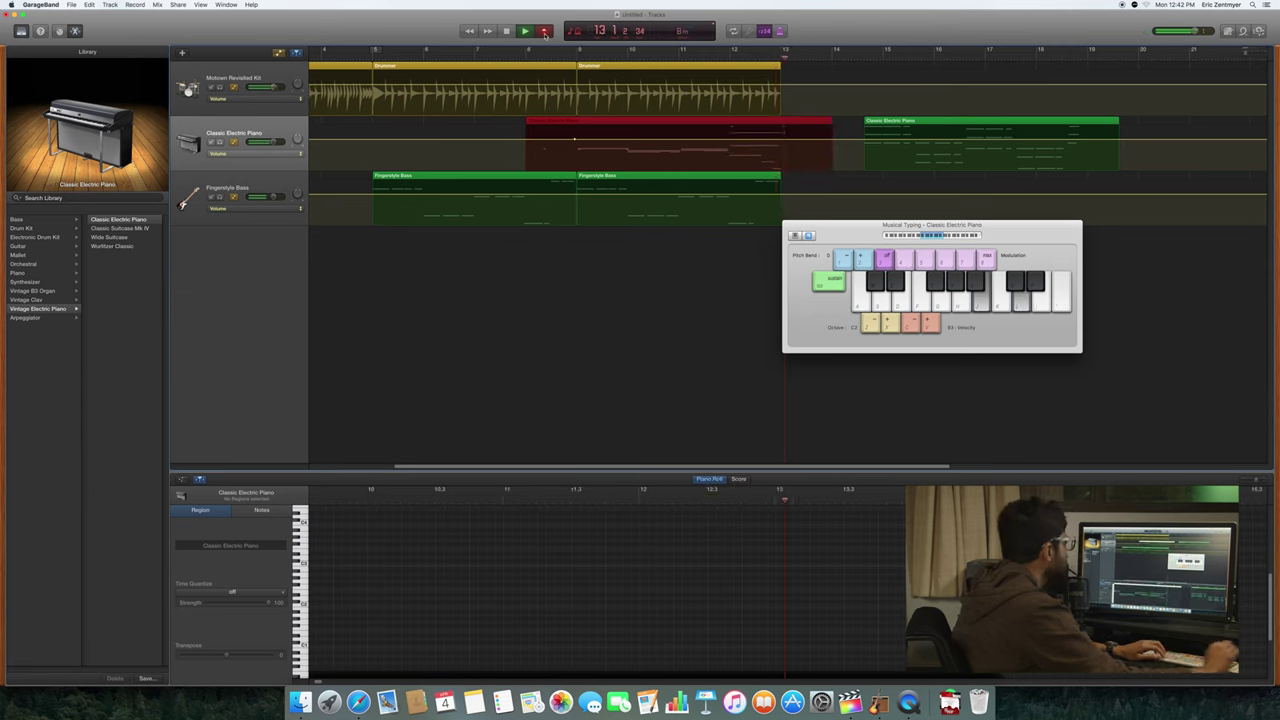
{"action": "key", "text": "space"}
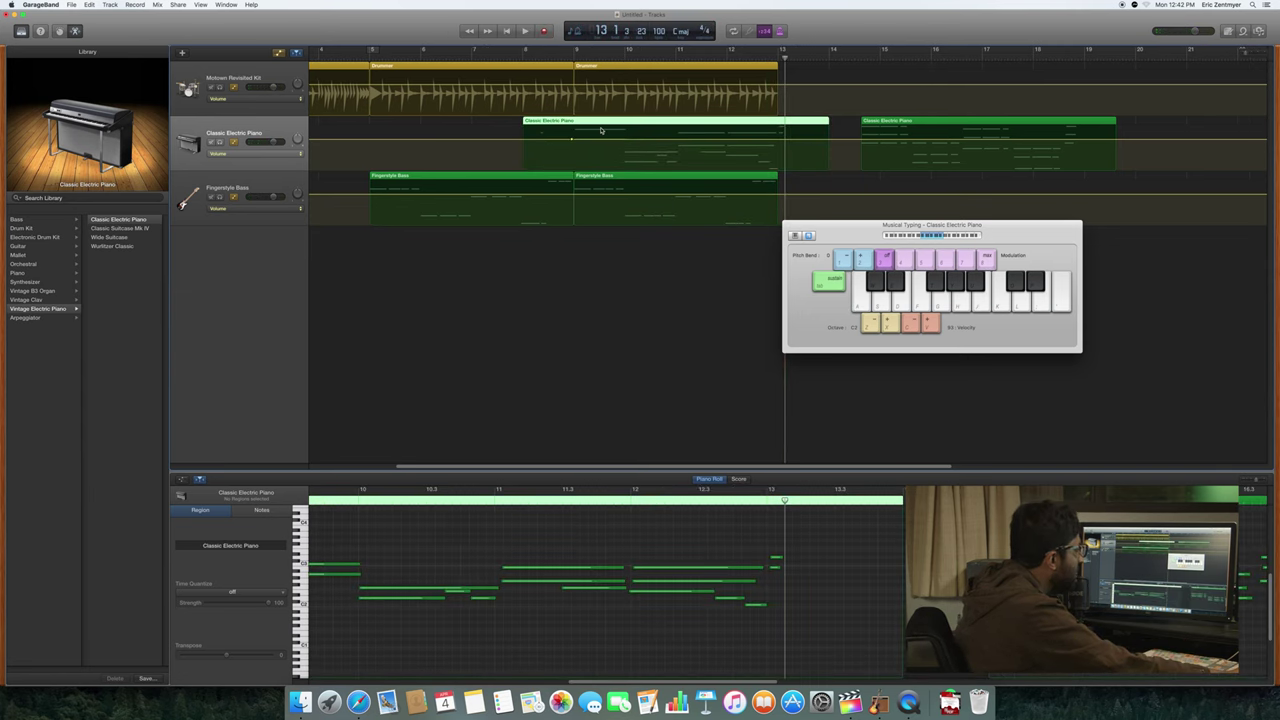
Step: Play back the new electric piano take from just before bar 9 through bar 12
{"action": "left_click_drag", "start_coordinate": [785, 58], "coordinate": [561, 95]}
{"action": "key", "text": "space"}
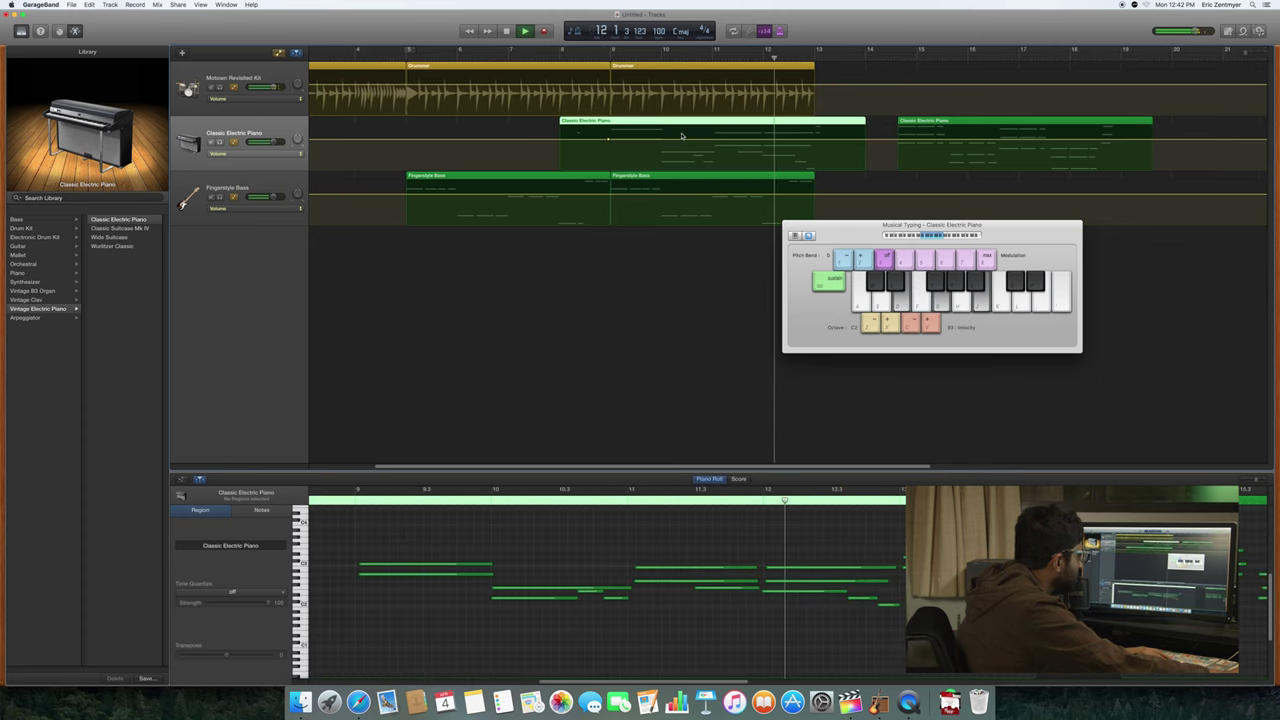
{"action": "key", "text": "space"}
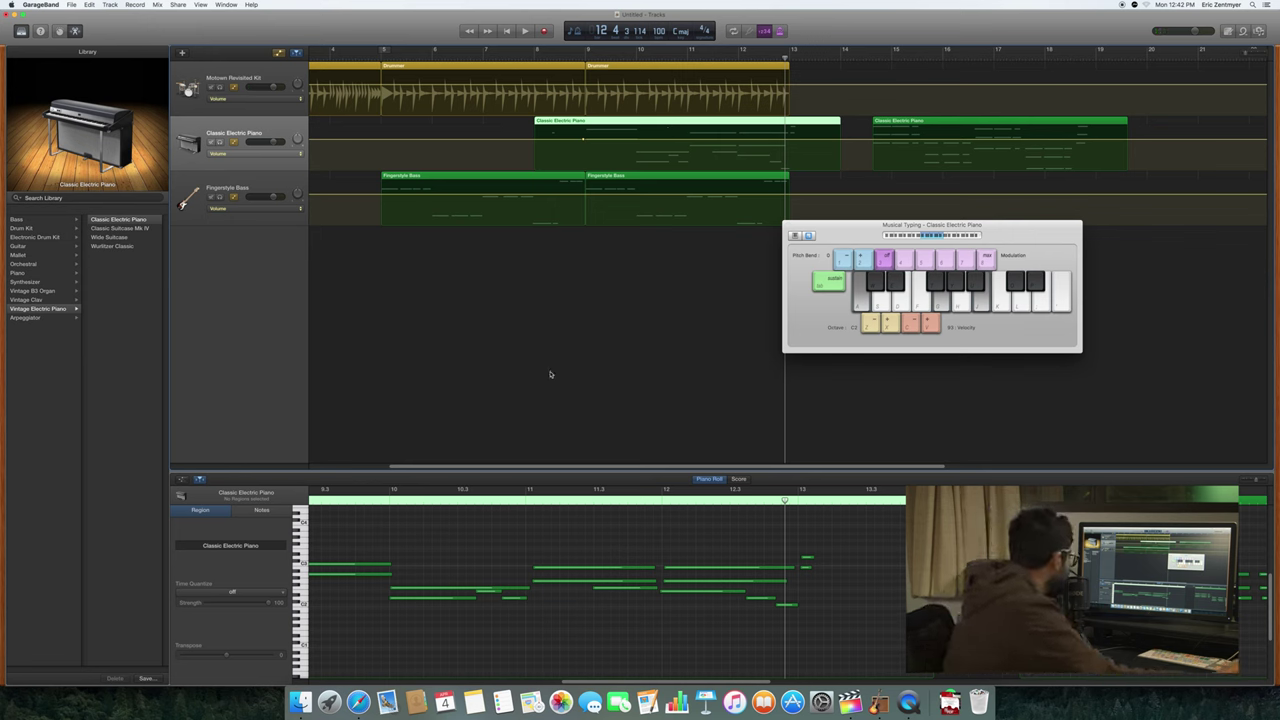
Step: Play back the D chord passage of the new take from just before bar 10 to the end of that bar
{"action": "left_click_drag", "start_coordinate": [437, 552], "coordinate": [490, 595]}
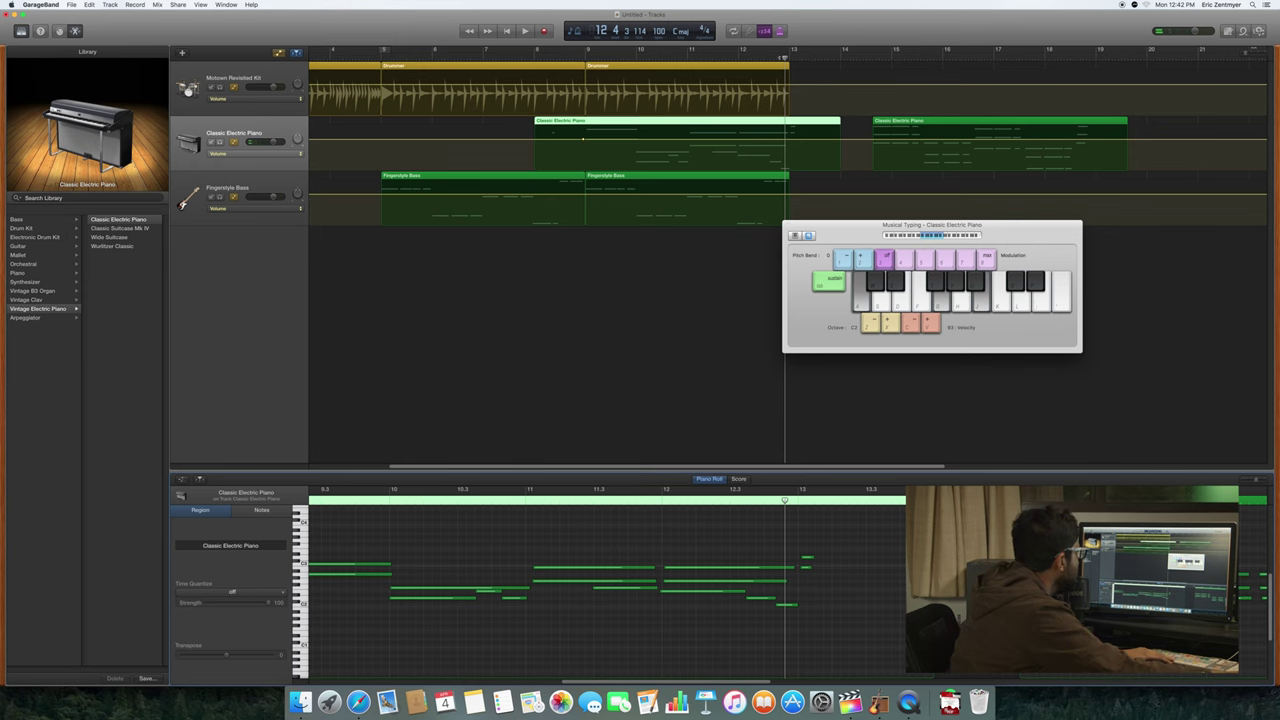
{"action": "left_click_drag", "start_coordinate": [785, 84], "coordinate": [642, 84]}
{"action": "key", "text": "space"}
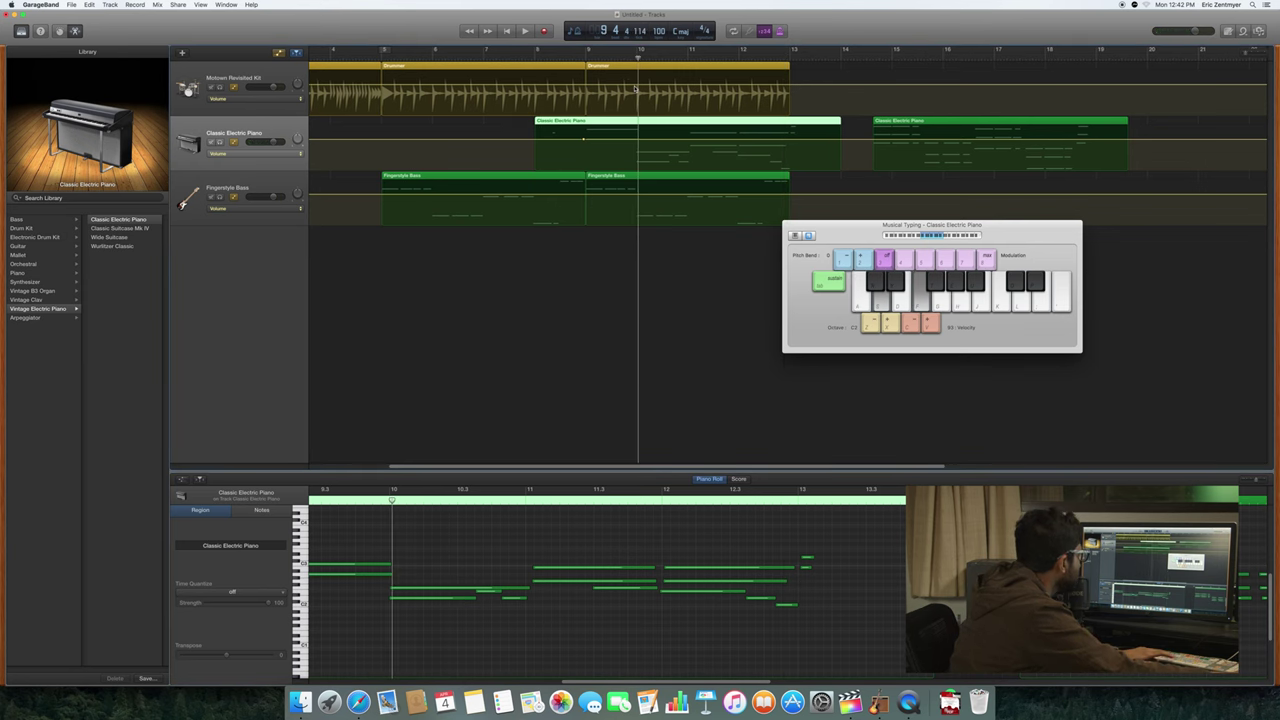
{"action": "key", "text": "f"}
{"action": "key", "text": "space"}
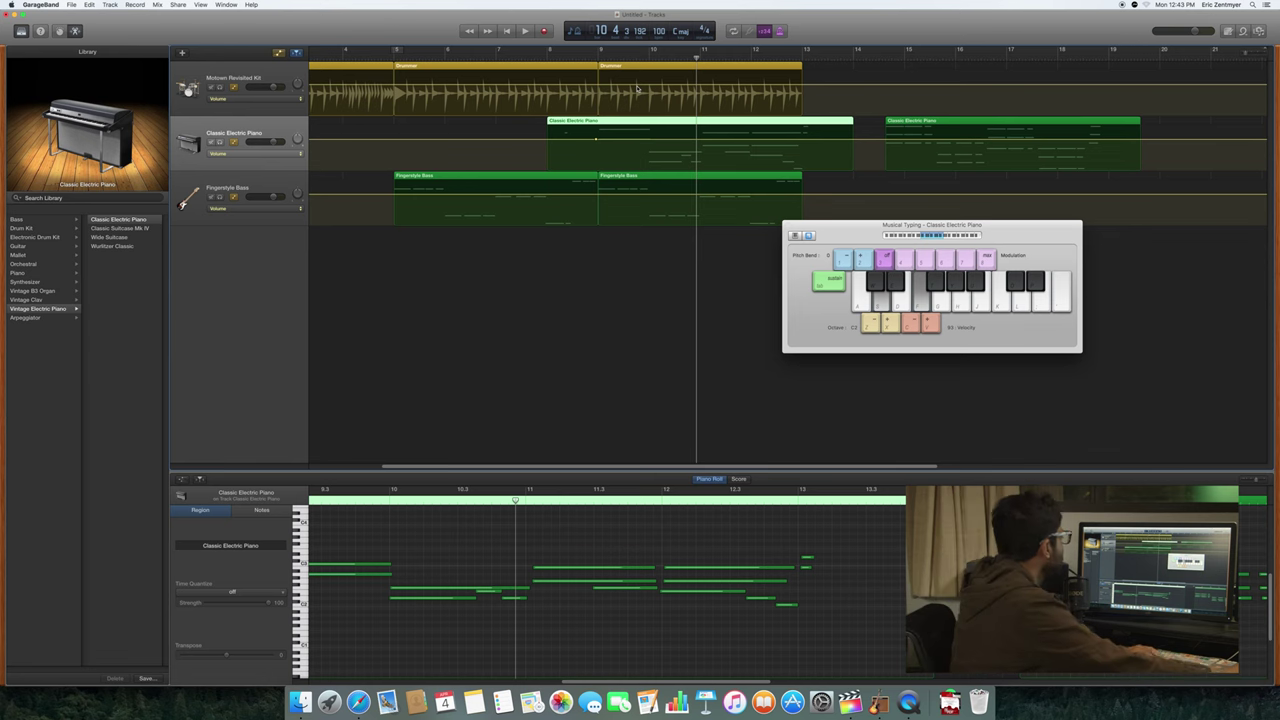
Step: Trim the start of the new electric piano region to bar 9
{"action": "left_click_drag", "start_coordinate": [549, 150], "coordinate": [598, 150]}
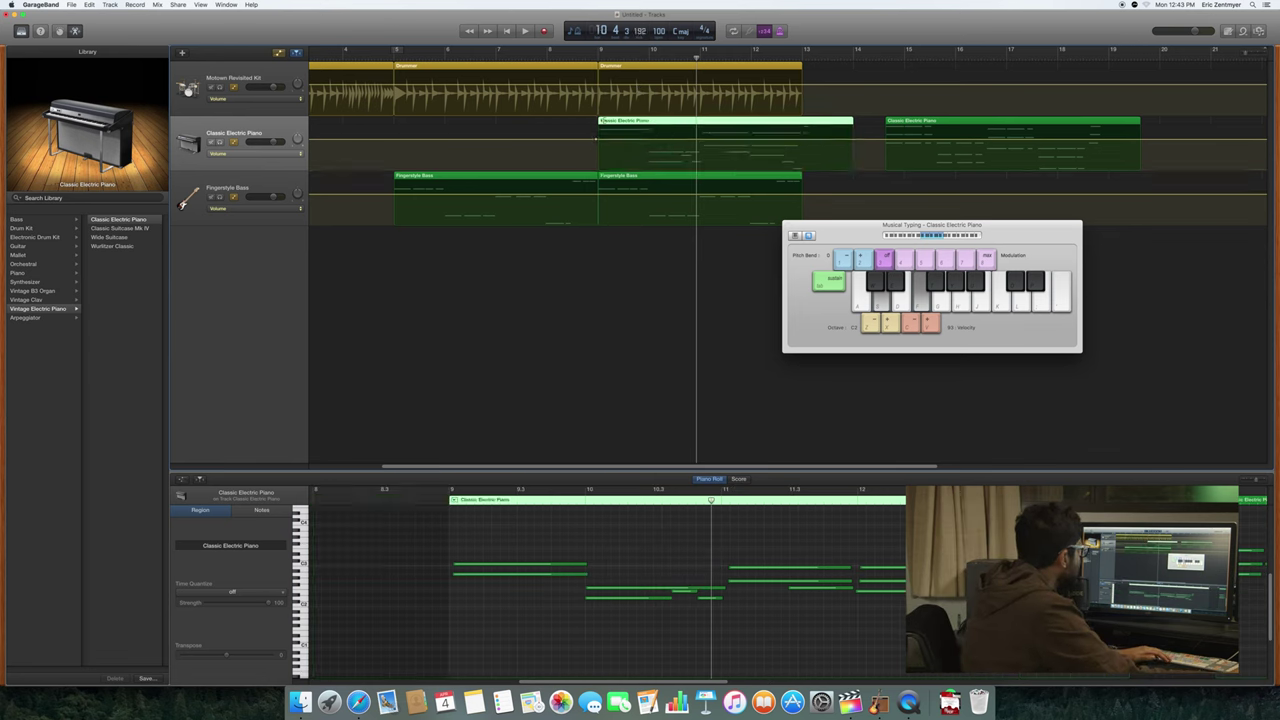
{"action": "left_click", "coordinate": [670, 126]}
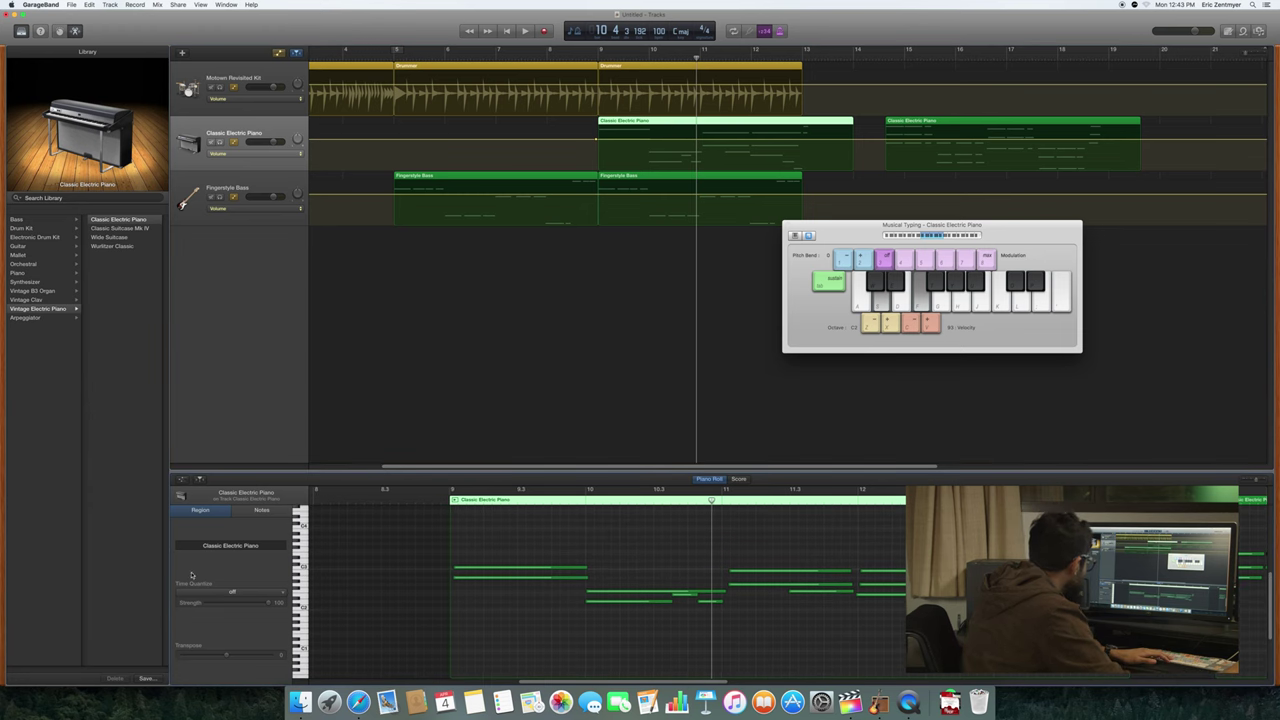
{"action": "left_click", "coordinate": [506, 535]}
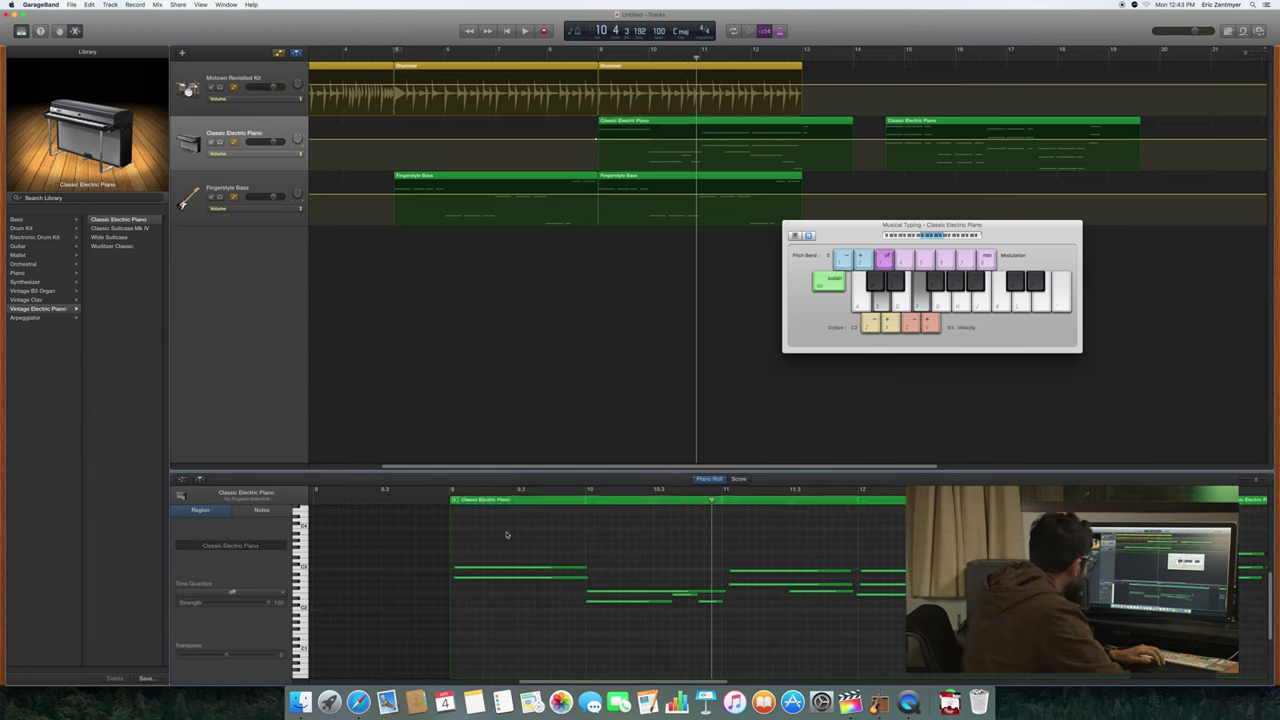
Step: Quantize all notes of the trimmed electric piano take to 1/8 notes and play the result through bar 12
{"action": "left_click", "coordinate": [265, 595]}
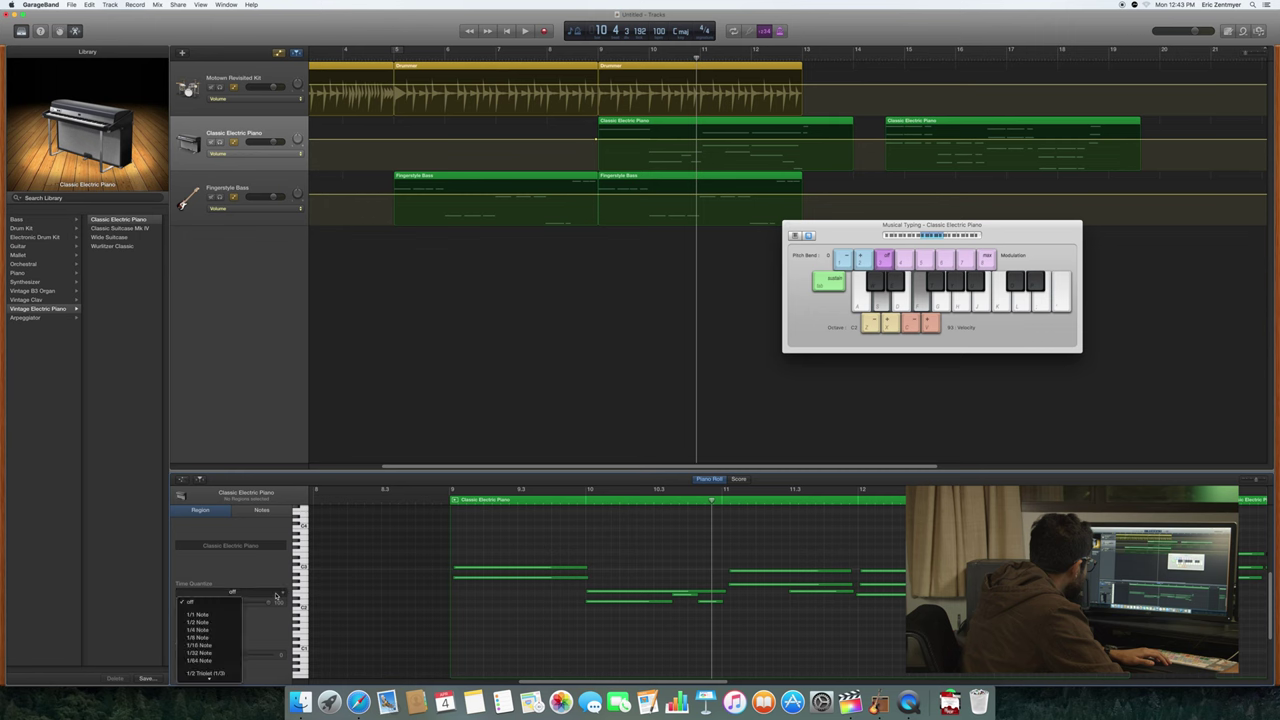
{"action": "left_click", "coordinate": [223, 640]}
{"action": "mouse_move", "coordinate": [455, 547]}
{"action": "left_mouse_down"}
{"action": "mouse_move", "coordinate": [826, 634]}
{"action": "mouse_move", "coordinate": [1050, 632]}
{"action": "left_mouse_up"}
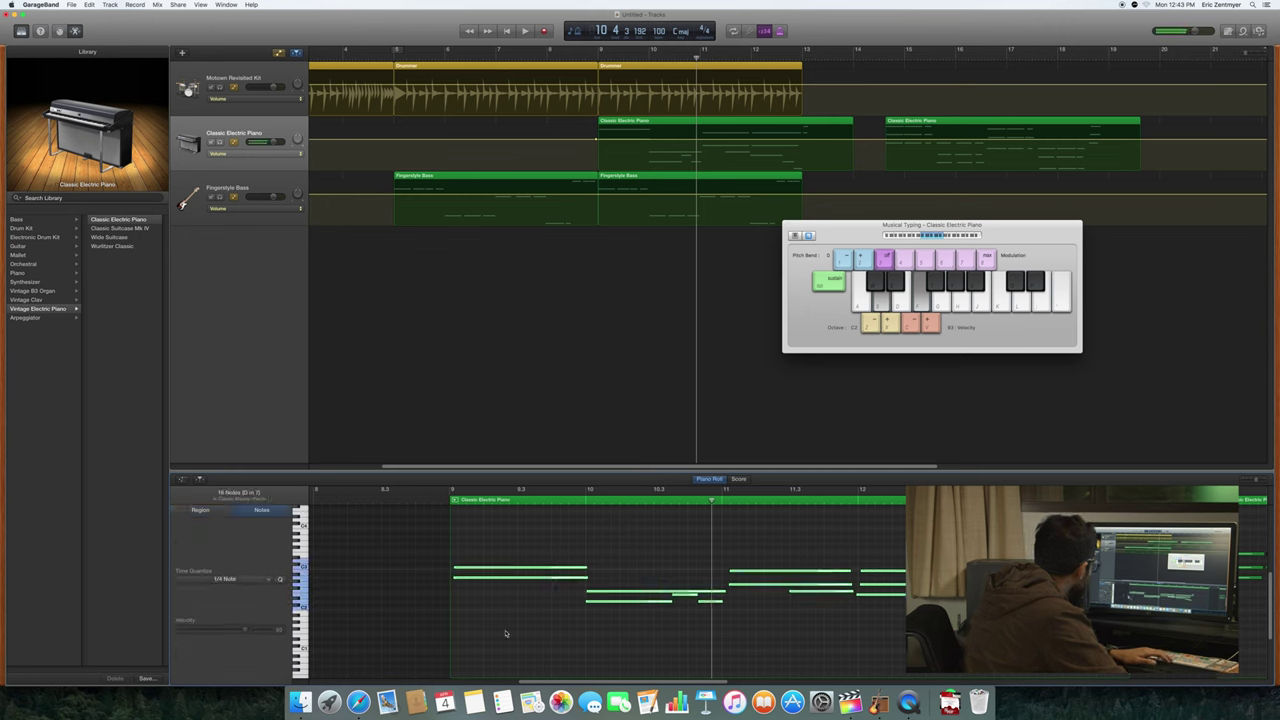
{"action": "left_click", "coordinate": [218, 579]}
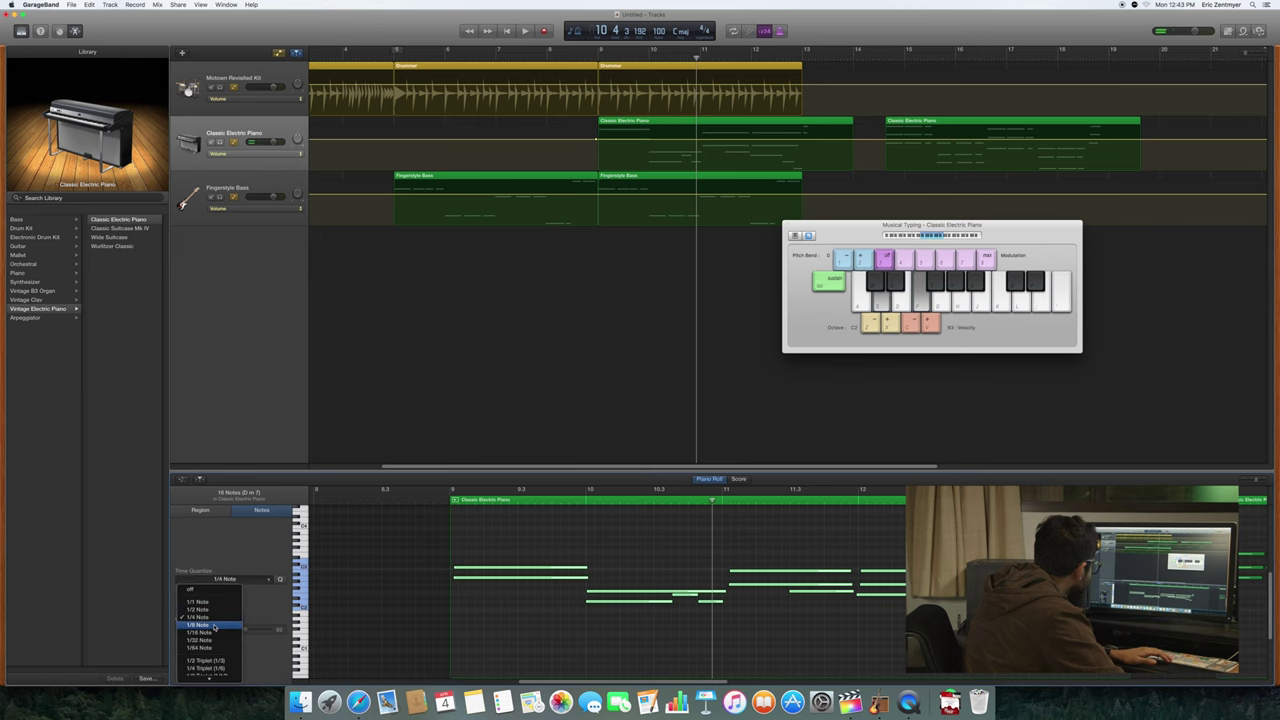
{"action": "left_click", "coordinate": [215, 627]}
{"action": "key", "text": "space"}
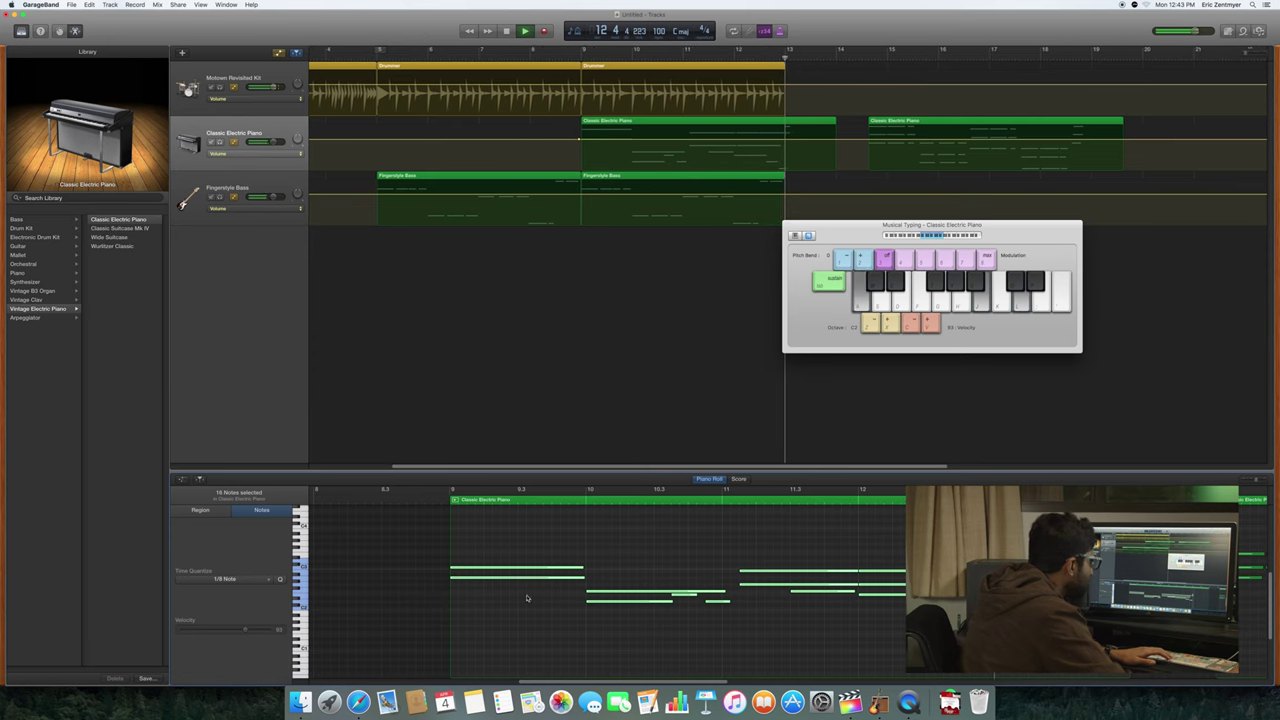
{"action": "key", "text": "space"}
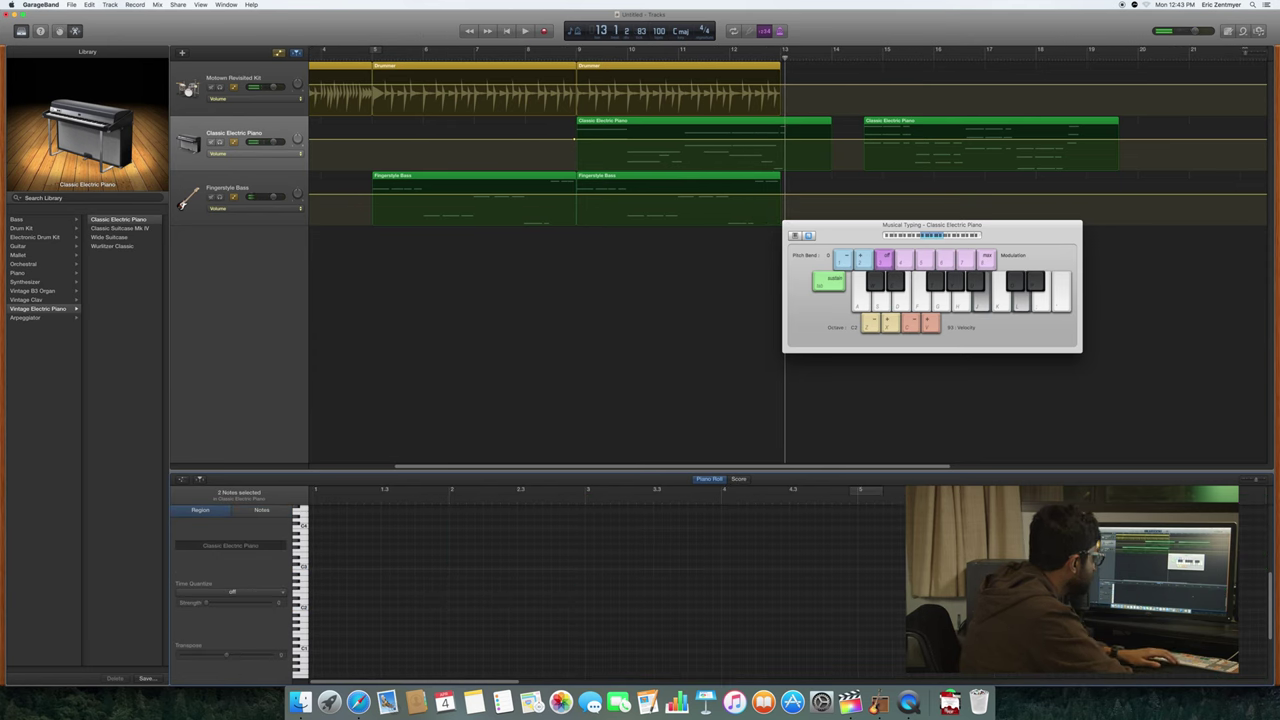
Step: Delete the two short stray notes at the start of bar 13 in the new electric piano take
{"action": "left_click", "coordinate": [700, 121]}
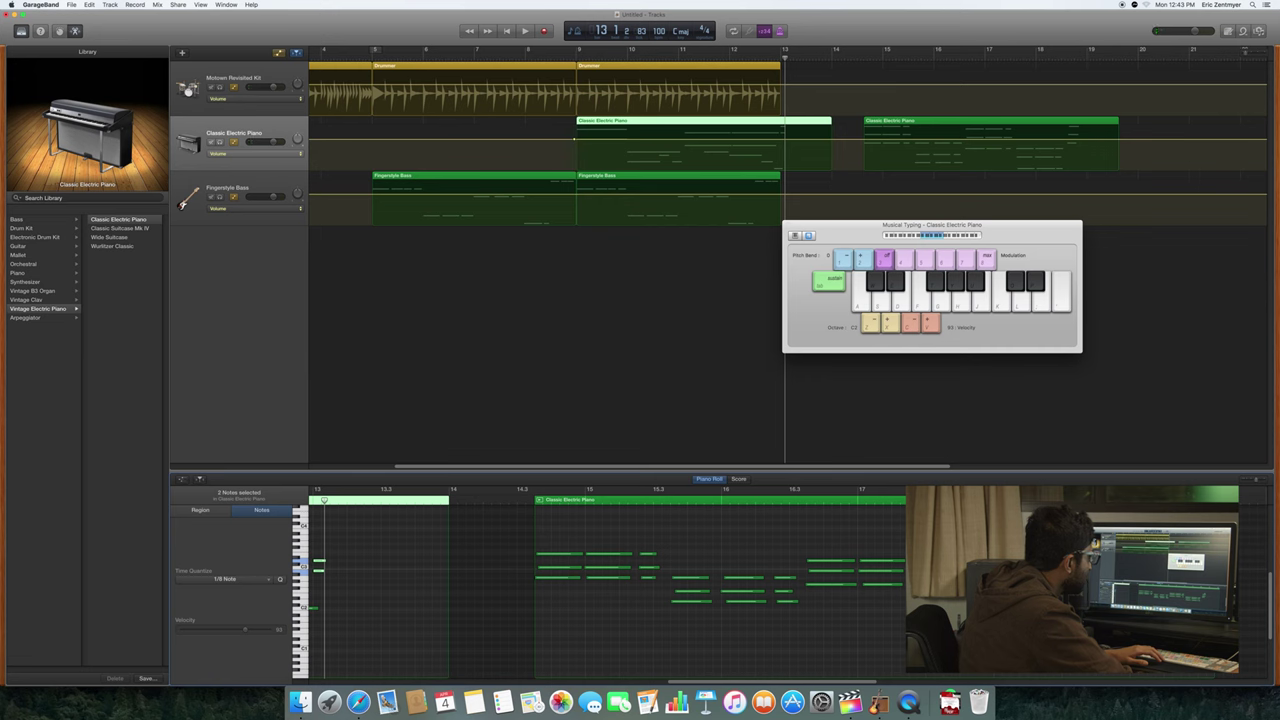
{"action": "double_click", "coordinate": [810, 122]}
{"action": "double_click", "coordinate": [810, 122]}
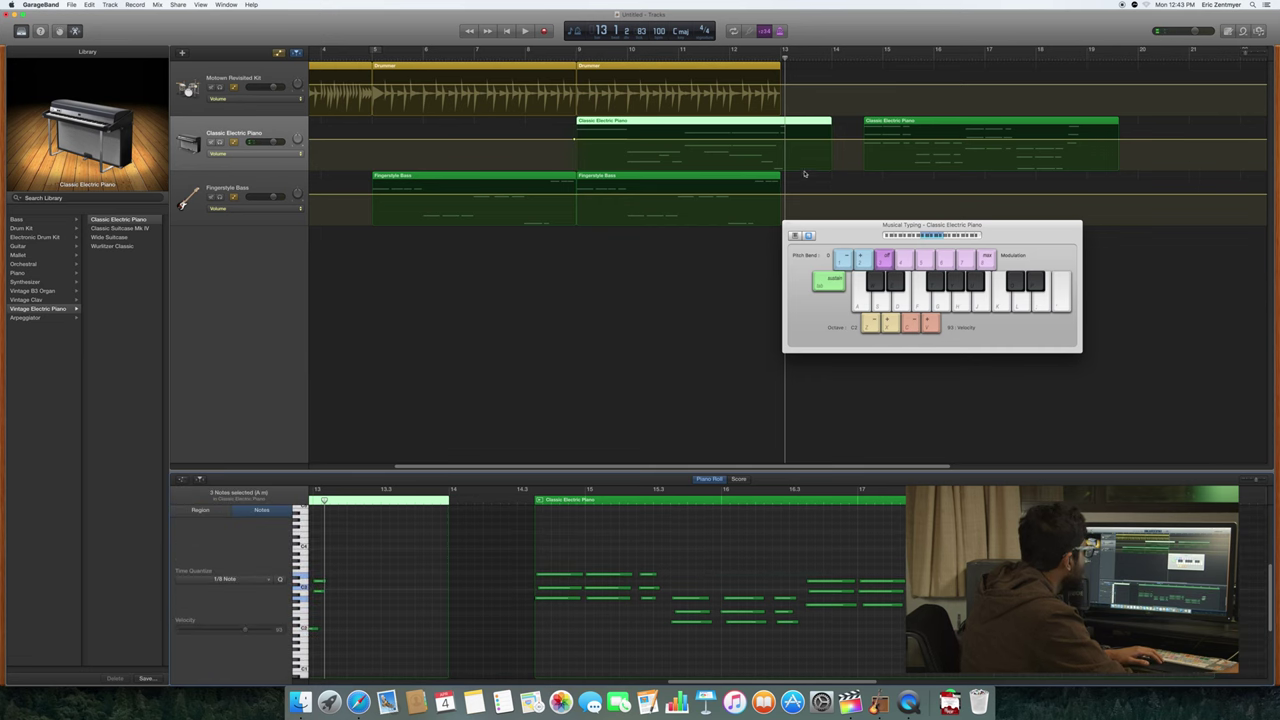
{"action": "left_click", "coordinate": [777, 128]}
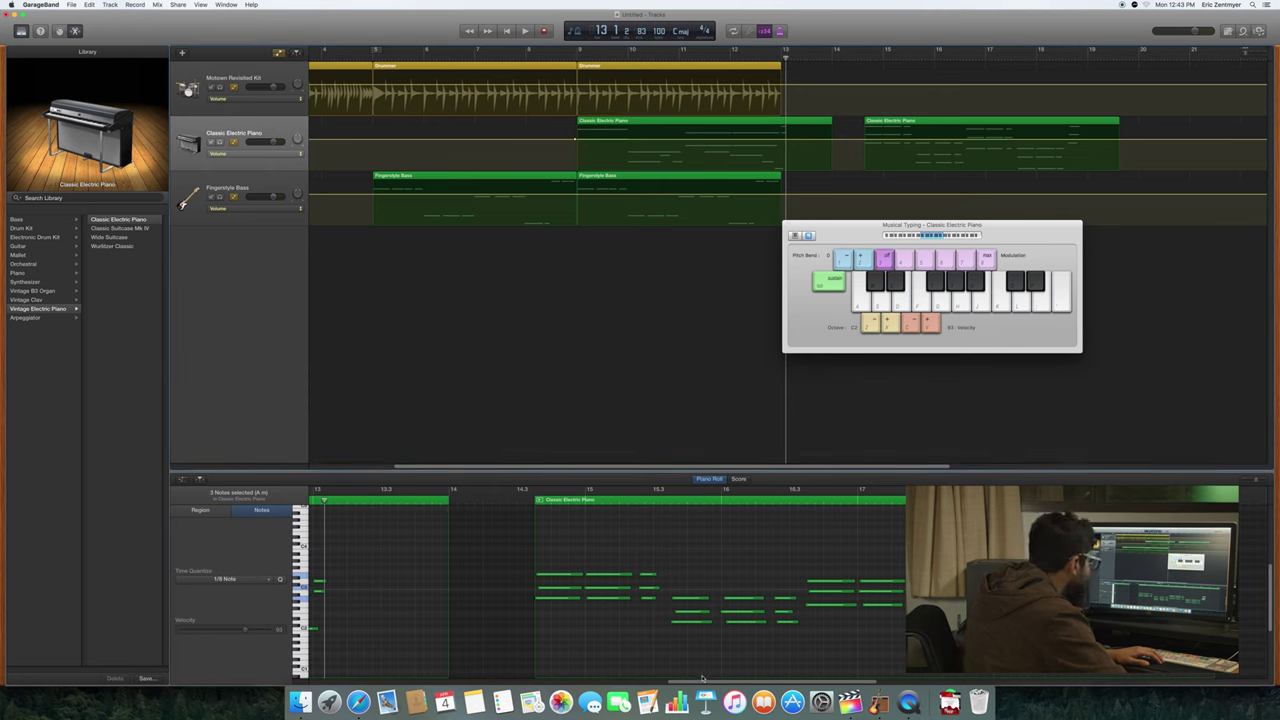
{"action": "left_click_drag", "start_coordinate": [700, 684], "coordinate": [626, 692]}
{"action": "left_click_drag", "start_coordinate": [683, 576], "coordinate": [684, 599]}
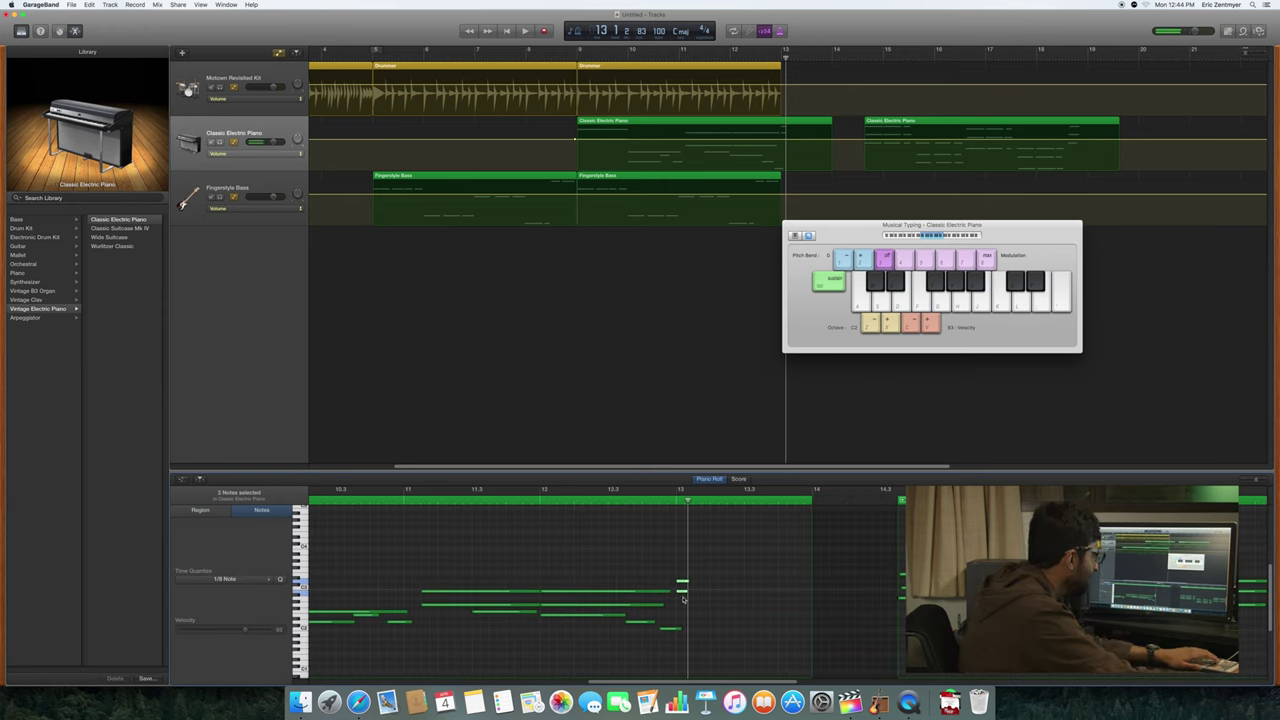
{"action": "key", "text": "BackSpace"}
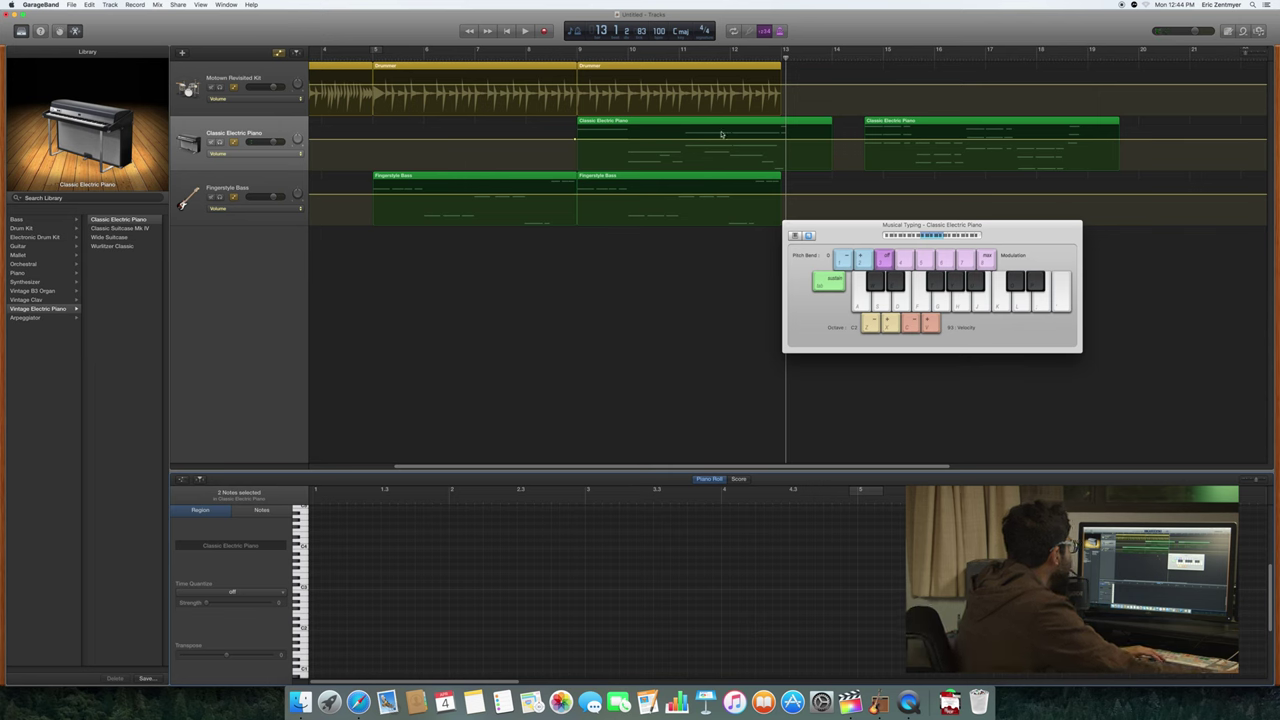
Step: Trim the end of the first electric piano region to bar 13 and move the second electric piano region to start at bar 13
{"action": "left_click_drag", "start_coordinate": [822, 127], "coordinate": [778, 127]}
{"action": "left_click_drag", "start_coordinate": [886, 125], "coordinate": [801, 130]}
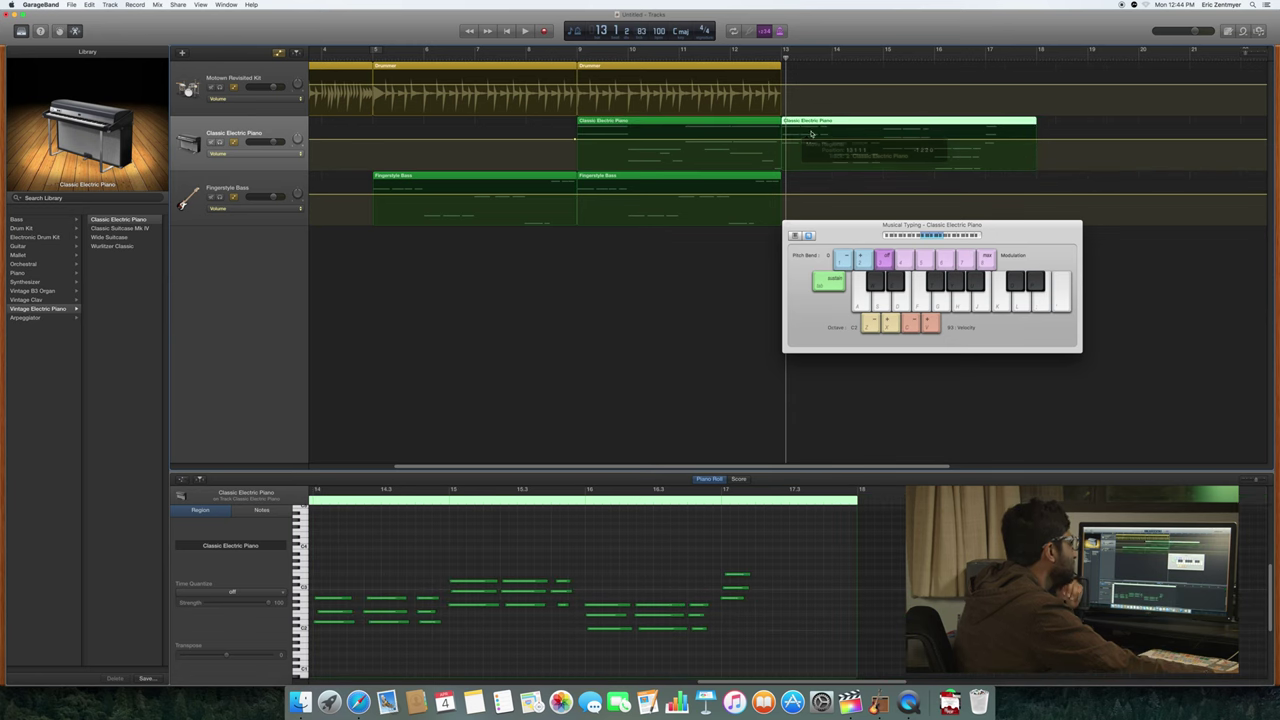
Step: Open the Drummer region at bar 9 for editing and play the song from bar 9
{"action": "left_click", "coordinate": [768, 70]}
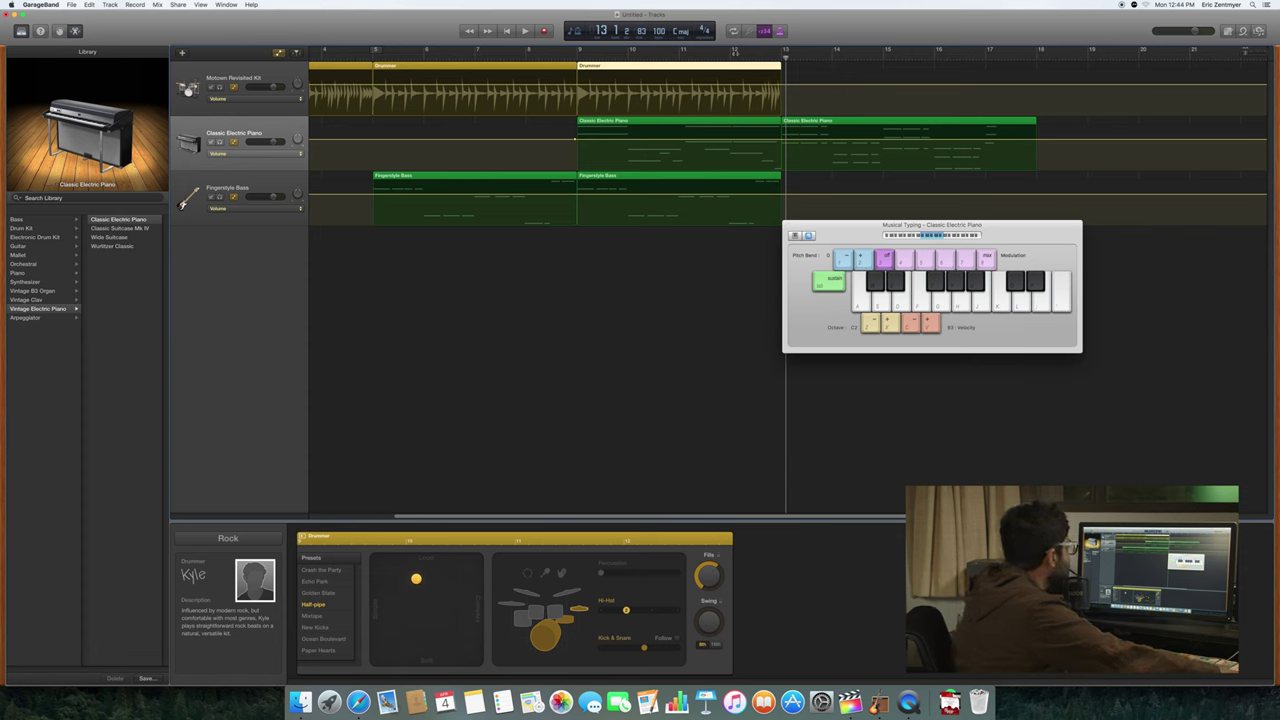
{"action": "left_click_drag", "start_coordinate": [786, 58], "coordinate": [577, 75]}
{"action": "key", "text": "space"}
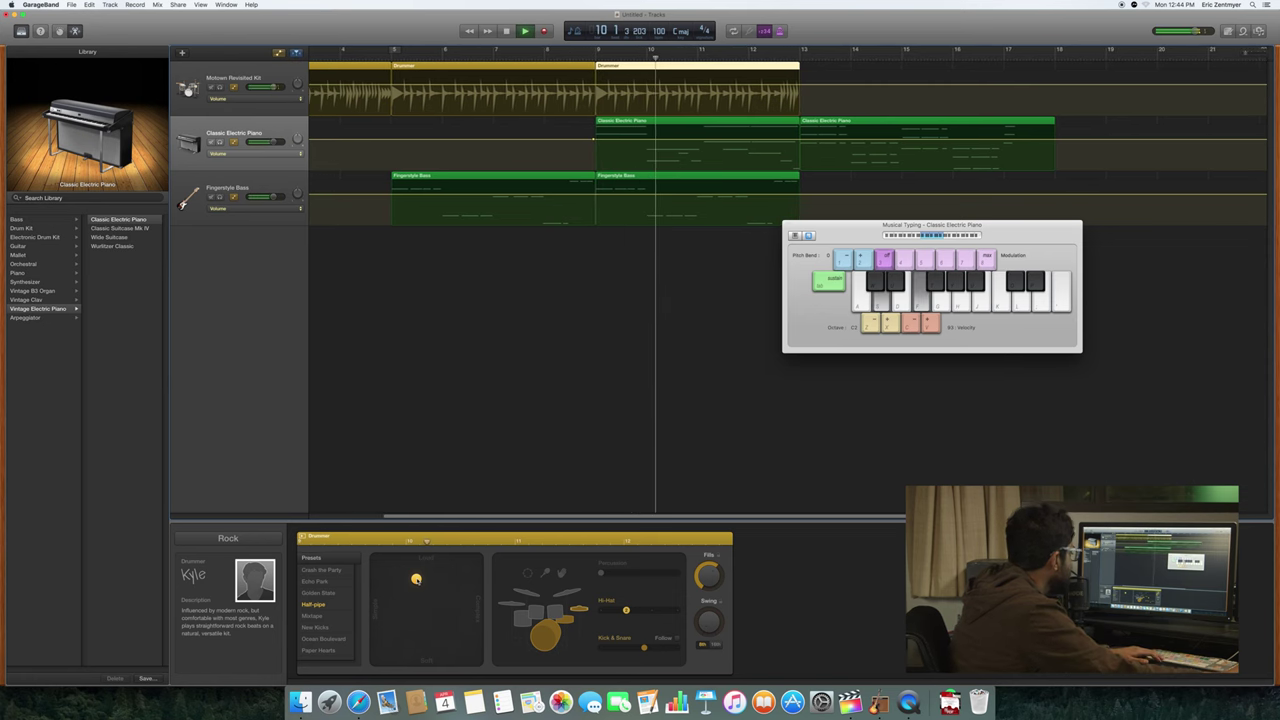
Step: Try a soft beat of medium complexity in the bar 9 Drummer region and audition it from bar 9
{"action": "left_click_drag", "start_coordinate": [420, 610], "coordinate": [423, 642]}
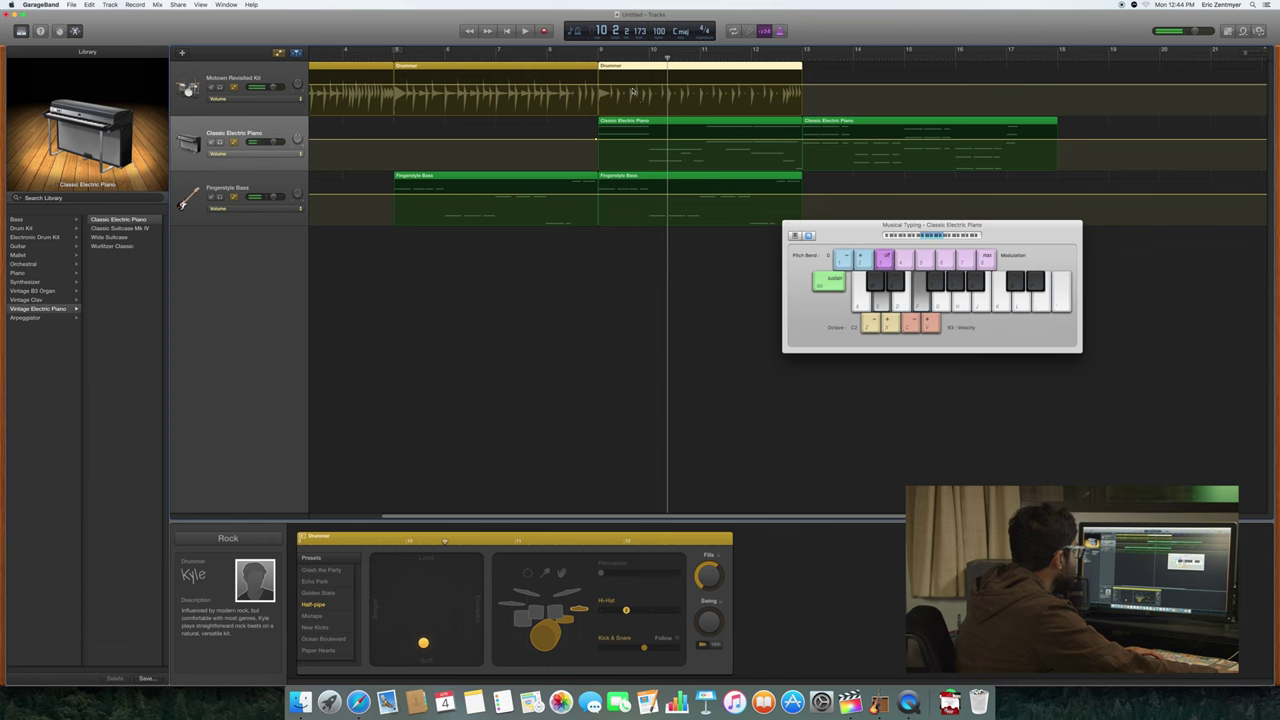
{"action": "left_click_drag", "start_coordinate": [667, 60], "coordinate": [596, 62]}
{"action": "key", "text": "space"}
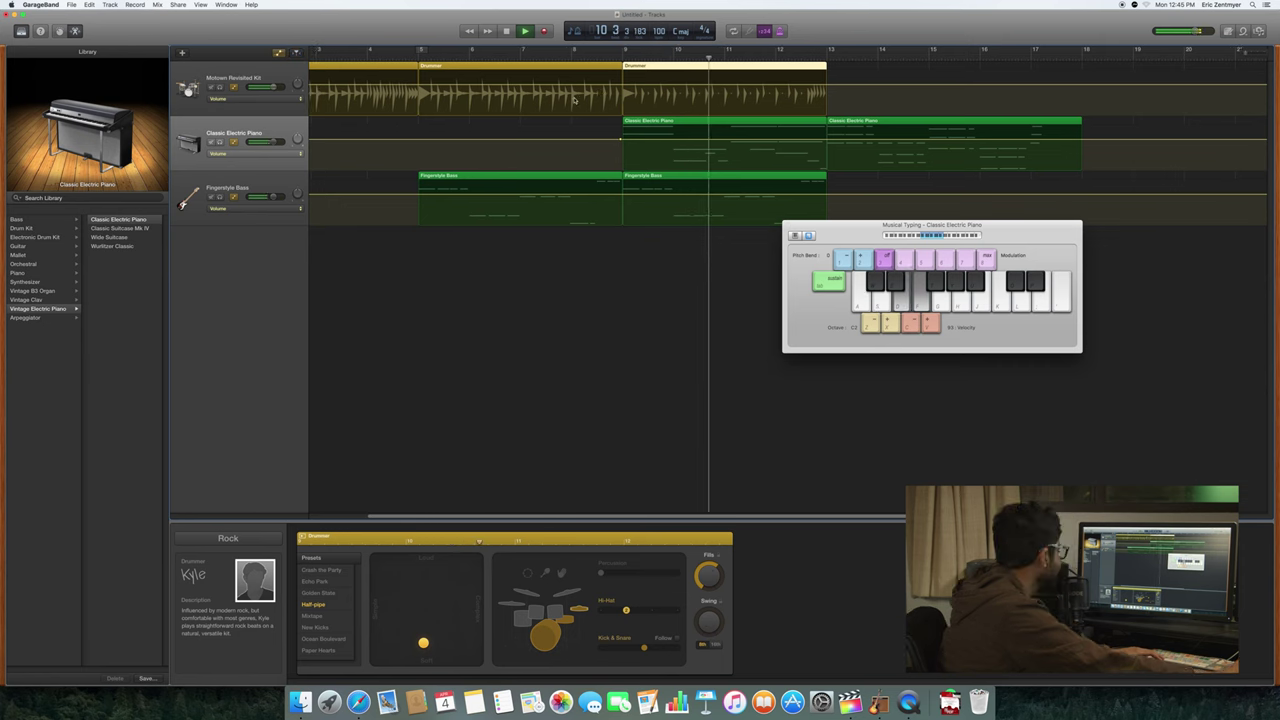
{"action": "key", "text": "space"}
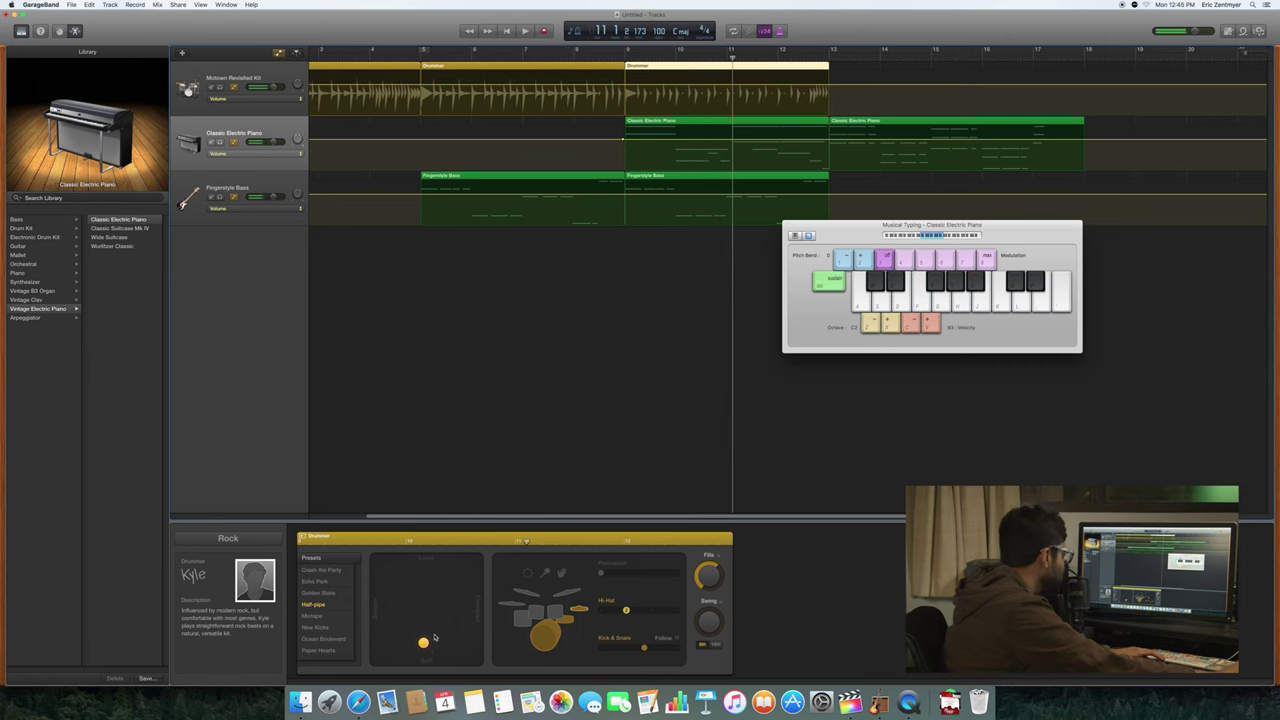
Step: Try a soft but highly complex beat in the bar 9 Drummer region and audition it from bar 9
{"action": "left_click_drag", "start_coordinate": [441, 645], "coordinate": [471, 642]}
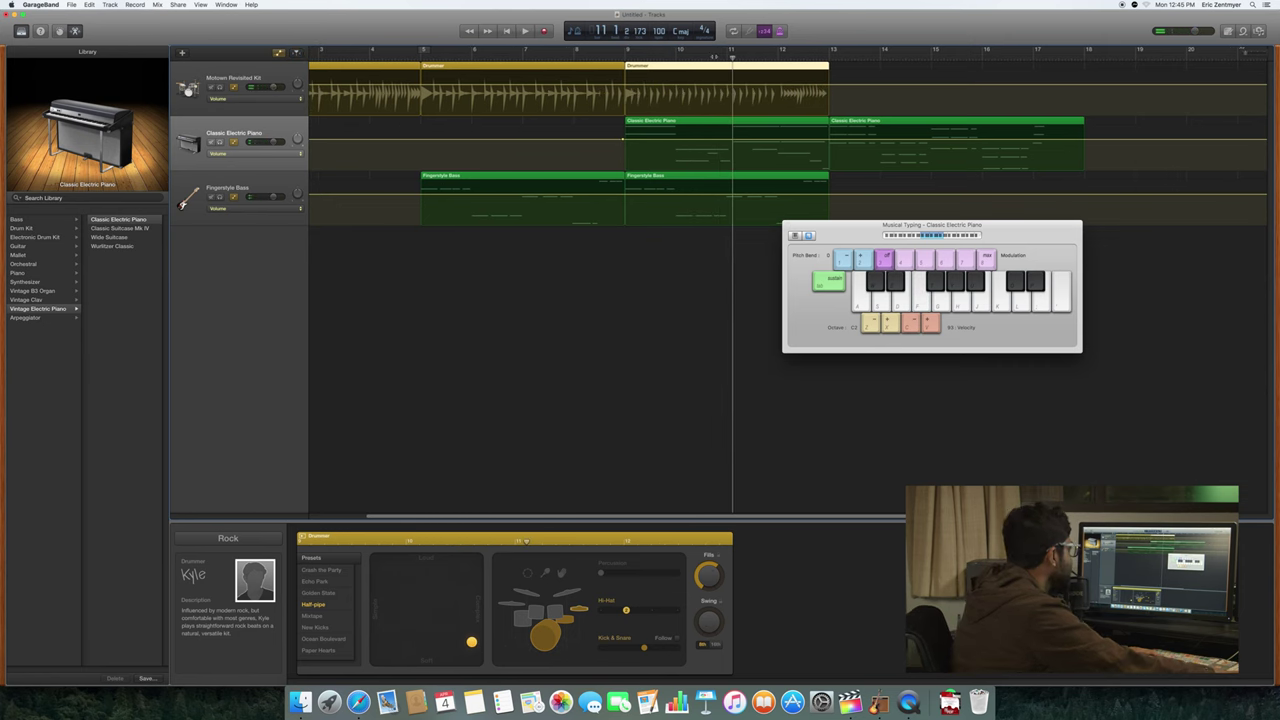
{"action": "left_click_drag", "start_coordinate": [732, 58], "coordinate": [624, 58]}
{"action": "key", "text": "space"}
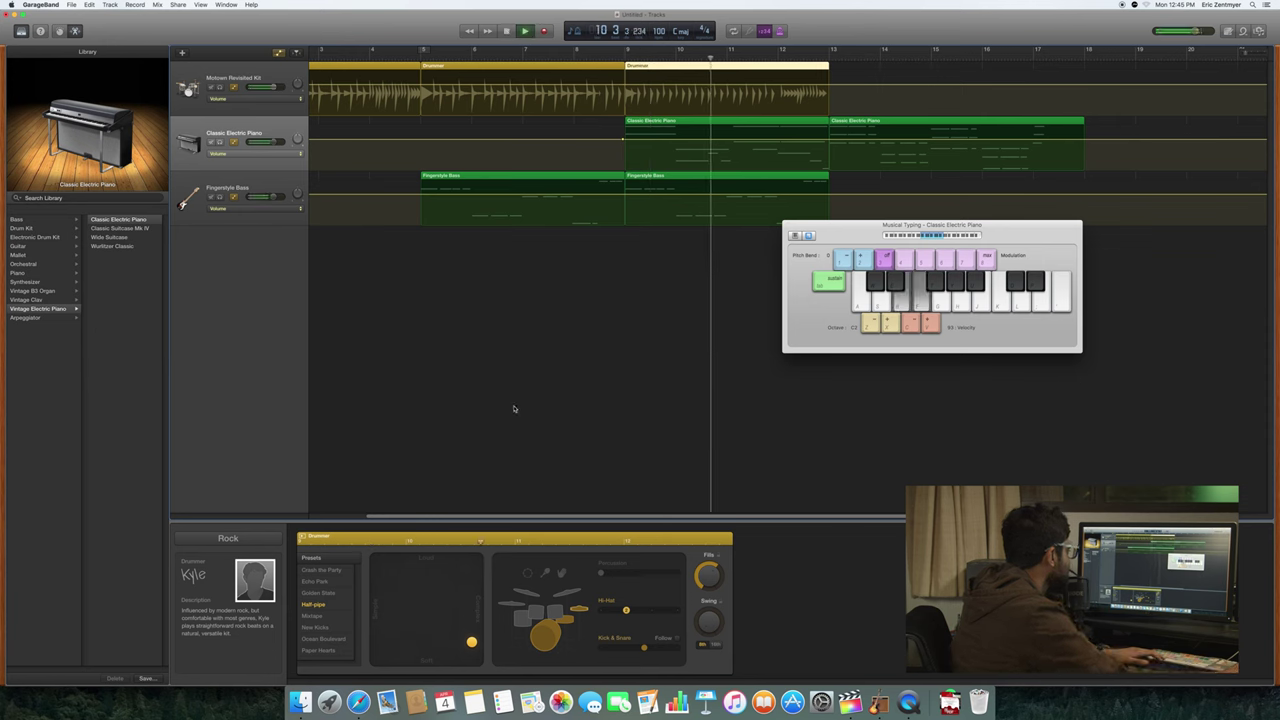
{"action": "key", "text": "space"}
Step: Try the softest, simplest beat in the bar 9 Drummer region and play it through bar 12
{"action": "left_click_drag", "start_coordinate": [447, 638], "coordinate": [362, 657]}
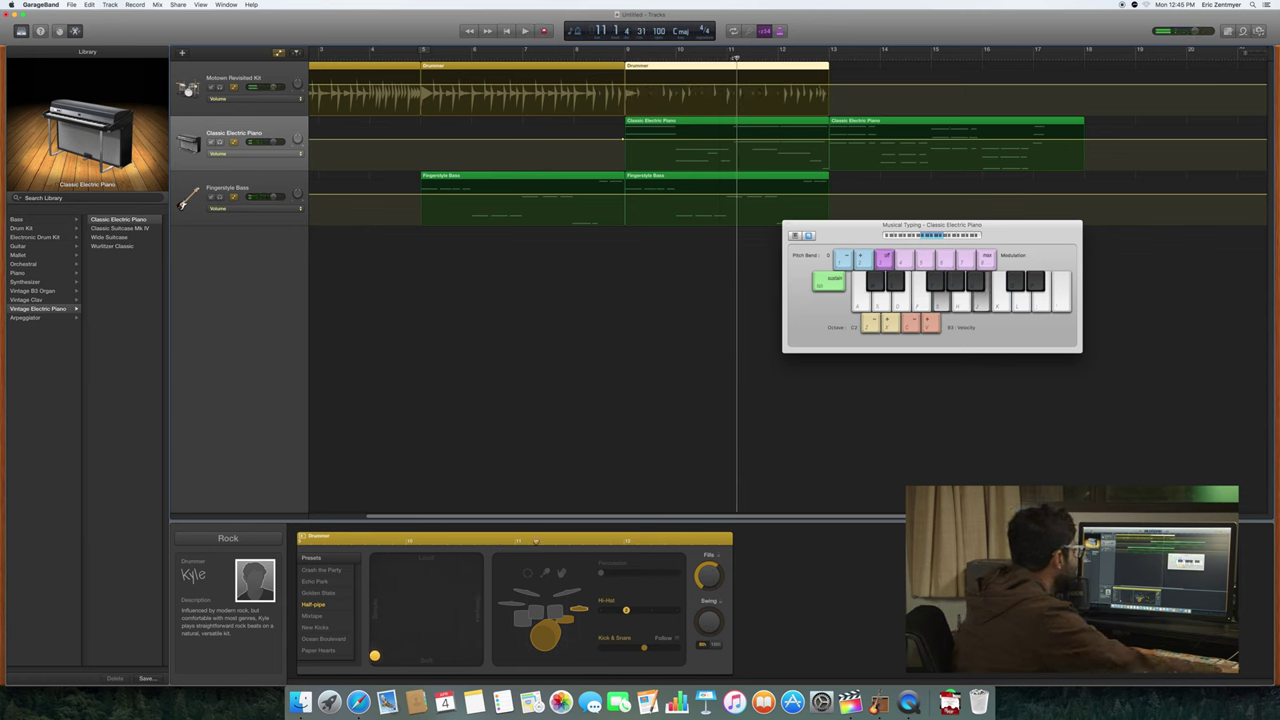
{"action": "left_click_drag", "start_coordinate": [736, 58], "coordinate": [625, 58]}
{"action": "key", "text": "space"}
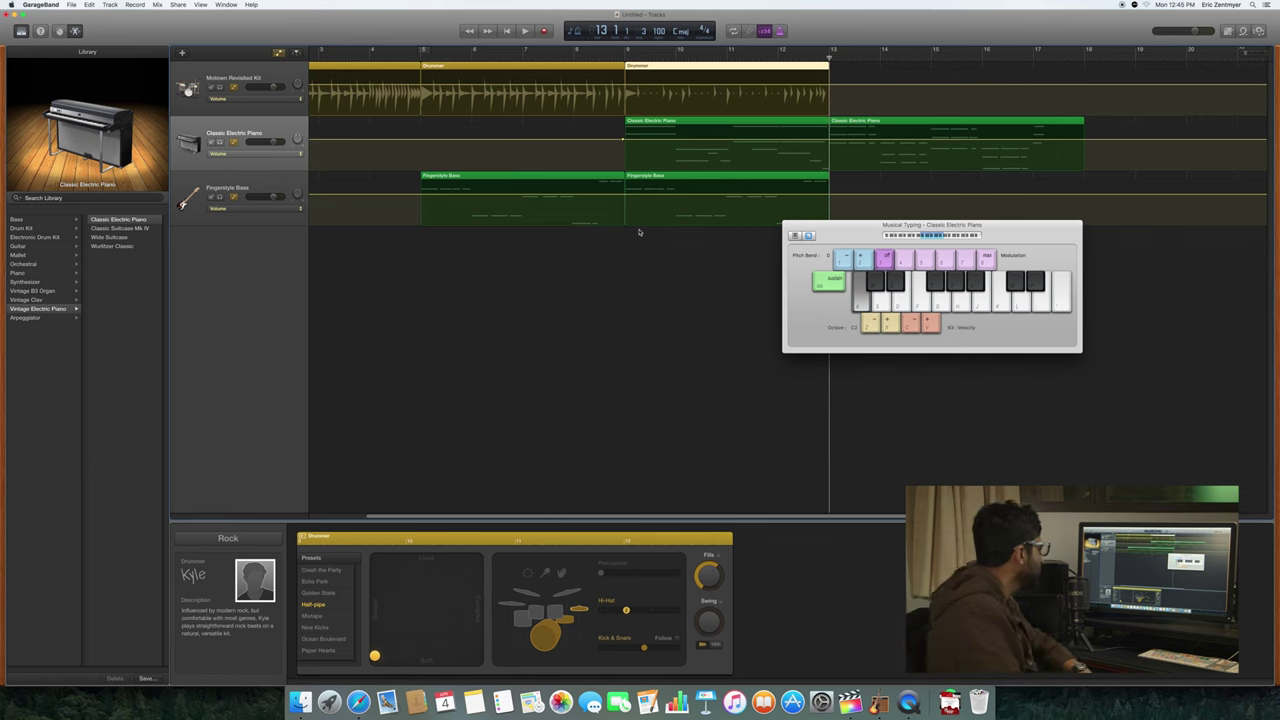
Step: Raise the Hi-Hat variation to its maximum, centre the beat between loud/soft and simple/complex, and play the Drummer region from bar 9
{"action": "scroll", "coordinate": [638, 331], "scroll_direction": "left", "scroll_amount": 1}
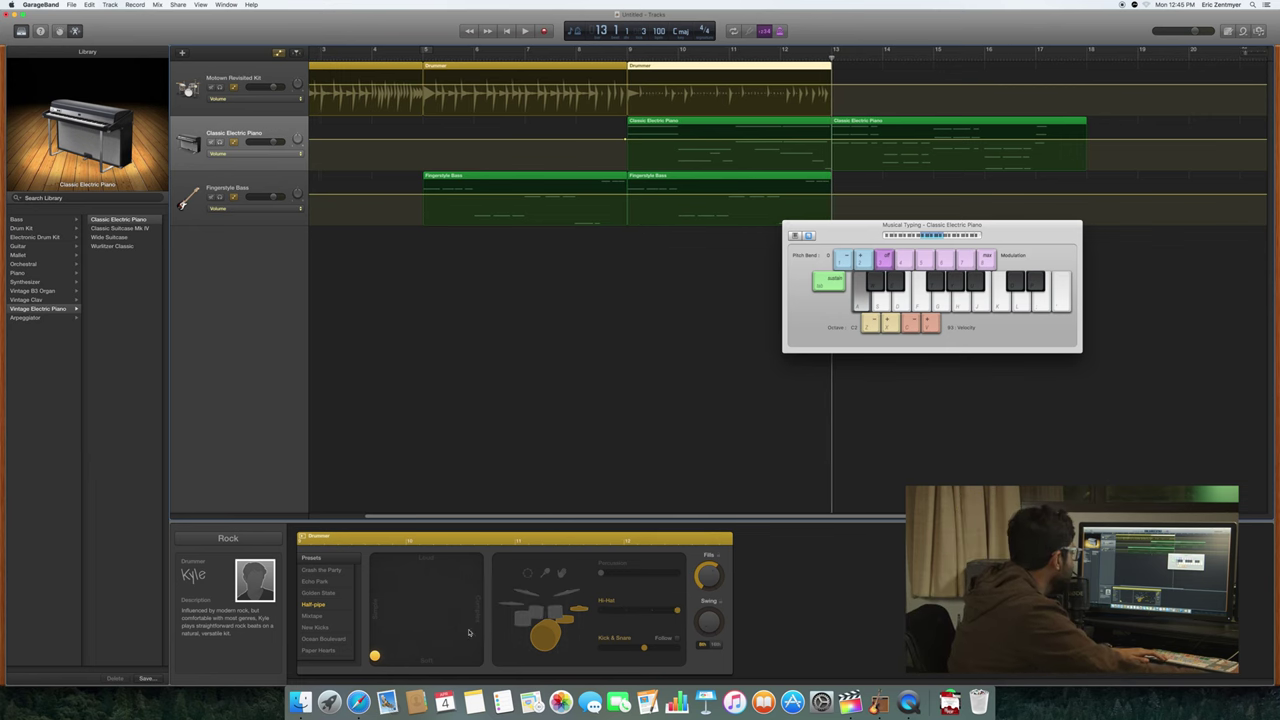
{"action": "left_click_drag", "start_coordinate": [381, 658], "coordinate": [436, 613]}
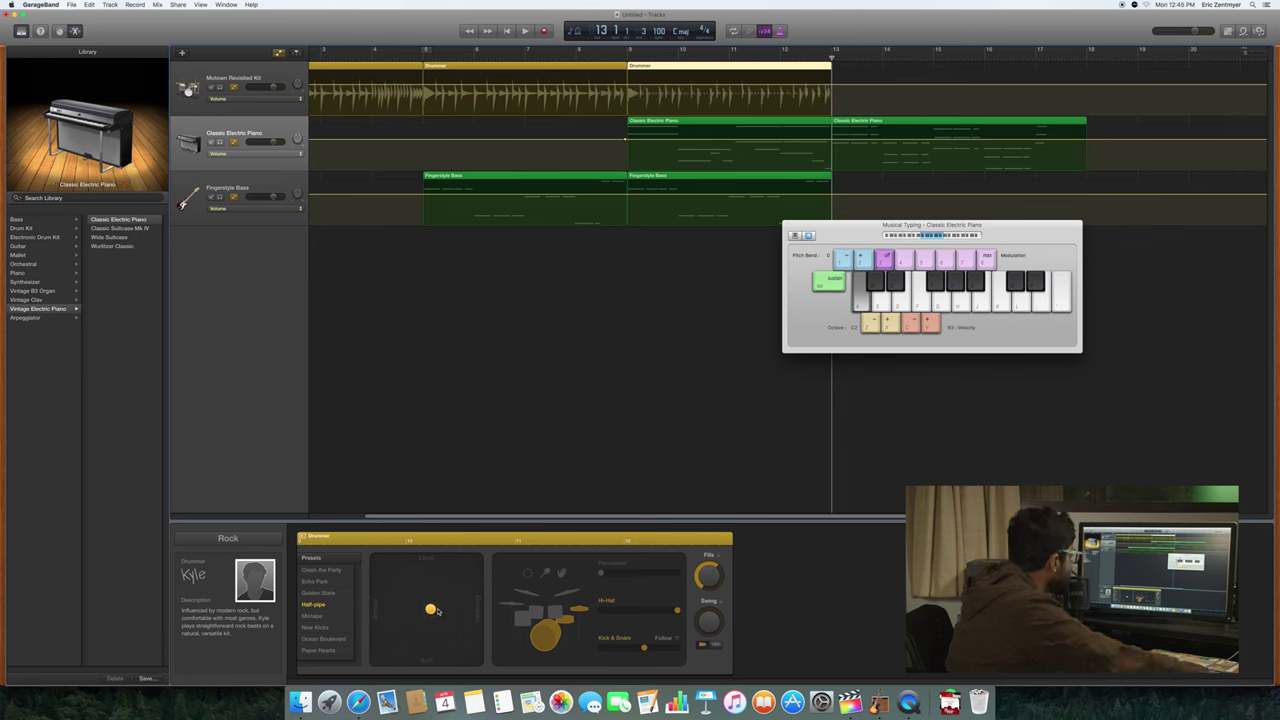
{"action": "left_click_drag", "start_coordinate": [831, 57], "coordinate": [624, 75]}
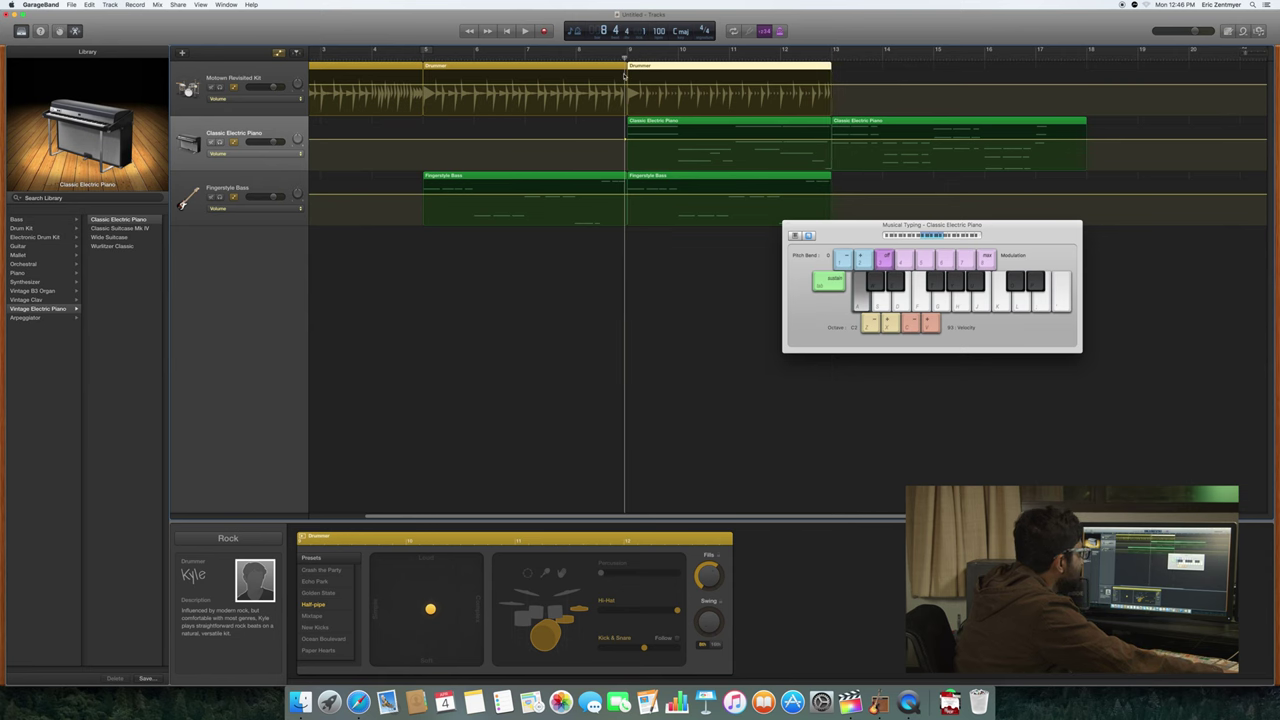
{"action": "key", "text": "space"}
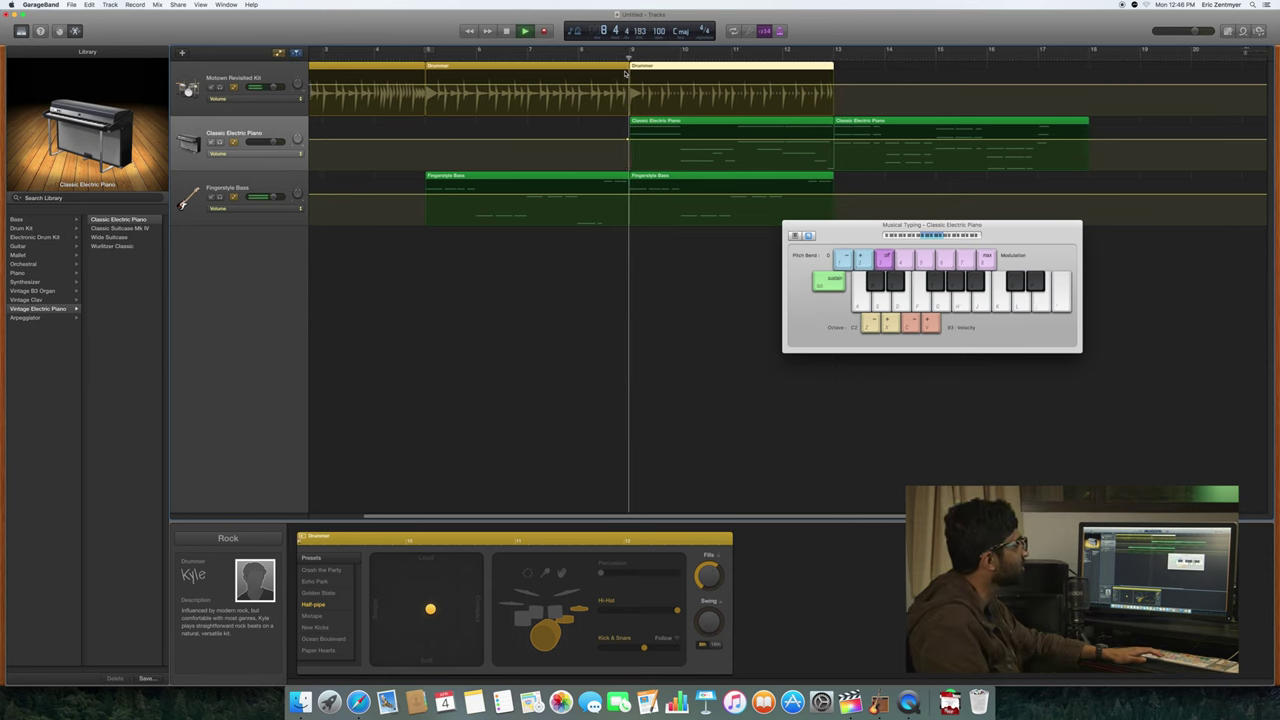
{"action": "scroll", "coordinate": [624, 74], "scroll_direction": "left", "scroll_amount": 1}
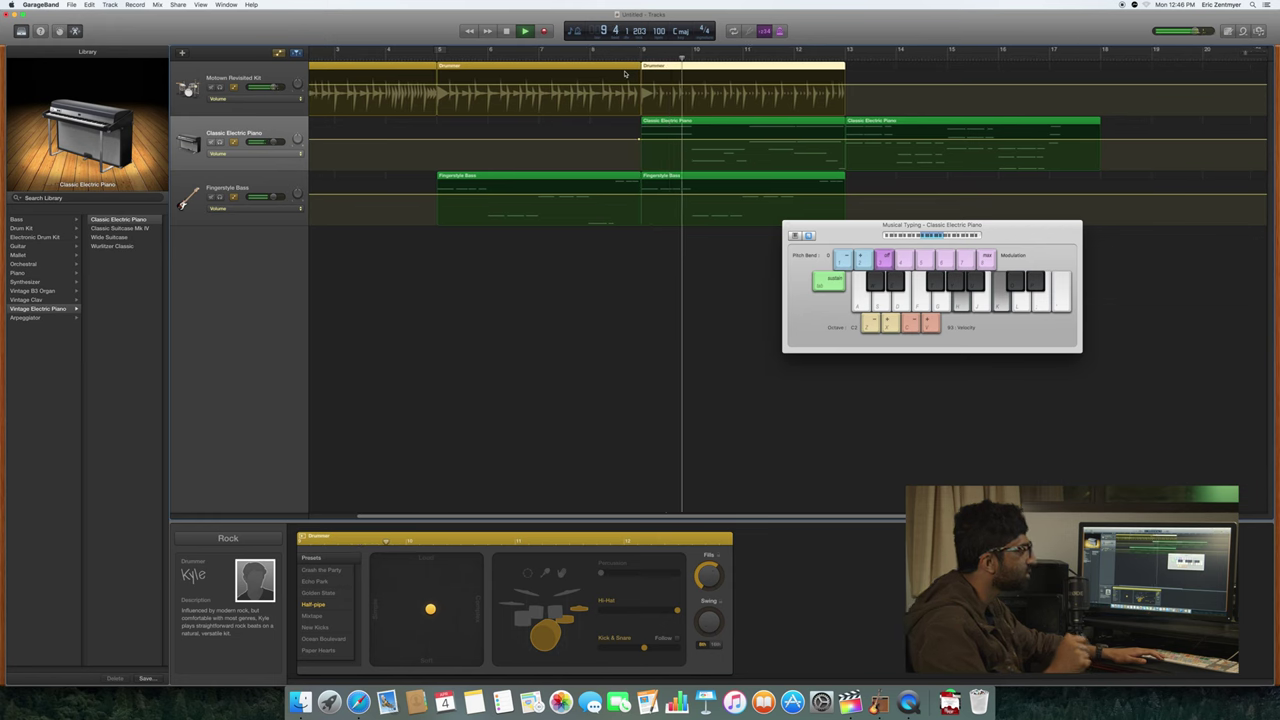
{"action": "scroll", "coordinate": [624, 73], "scroll_direction": "left", "scroll_amount": 1}
{"action": "scroll", "coordinate": [624, 73], "scroll_direction": "left", "scroll_amount": 1}
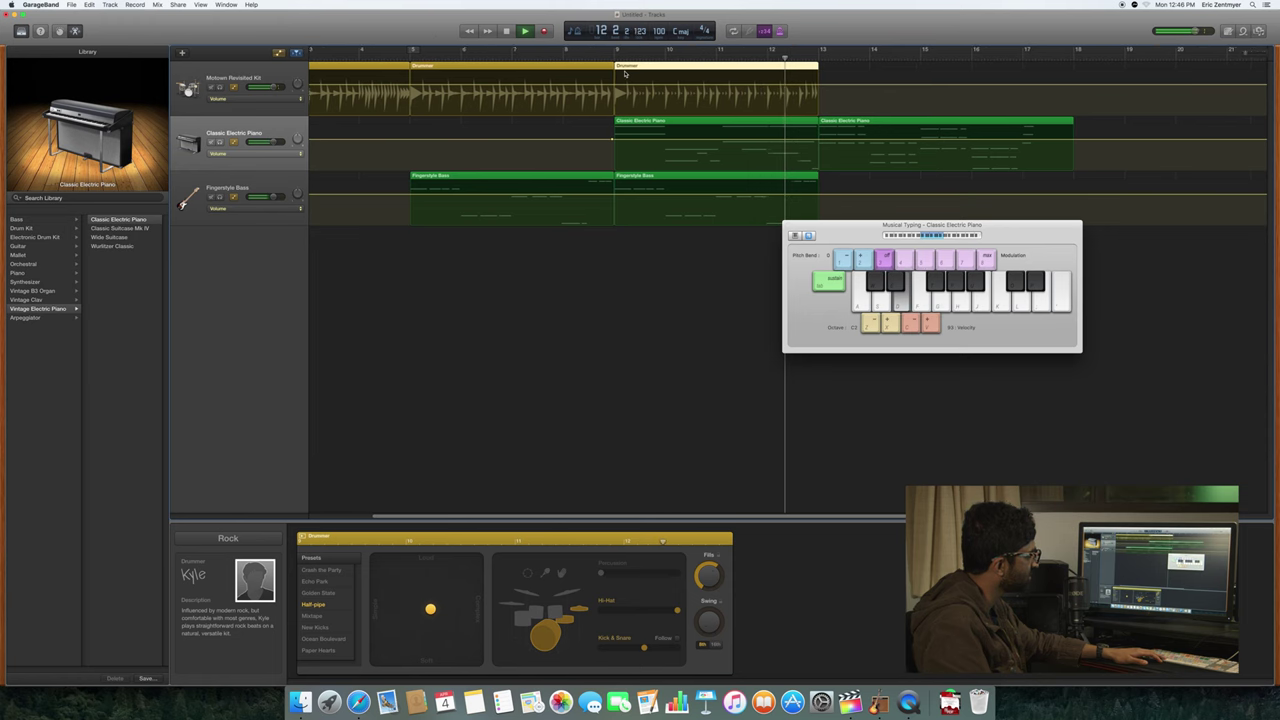
Step: Try the Kick & Snare variation at its maximum in the Drummer region and replay it from bar 9
{"action": "key", "text": "a"}
{"action": "key", "text": "space"}
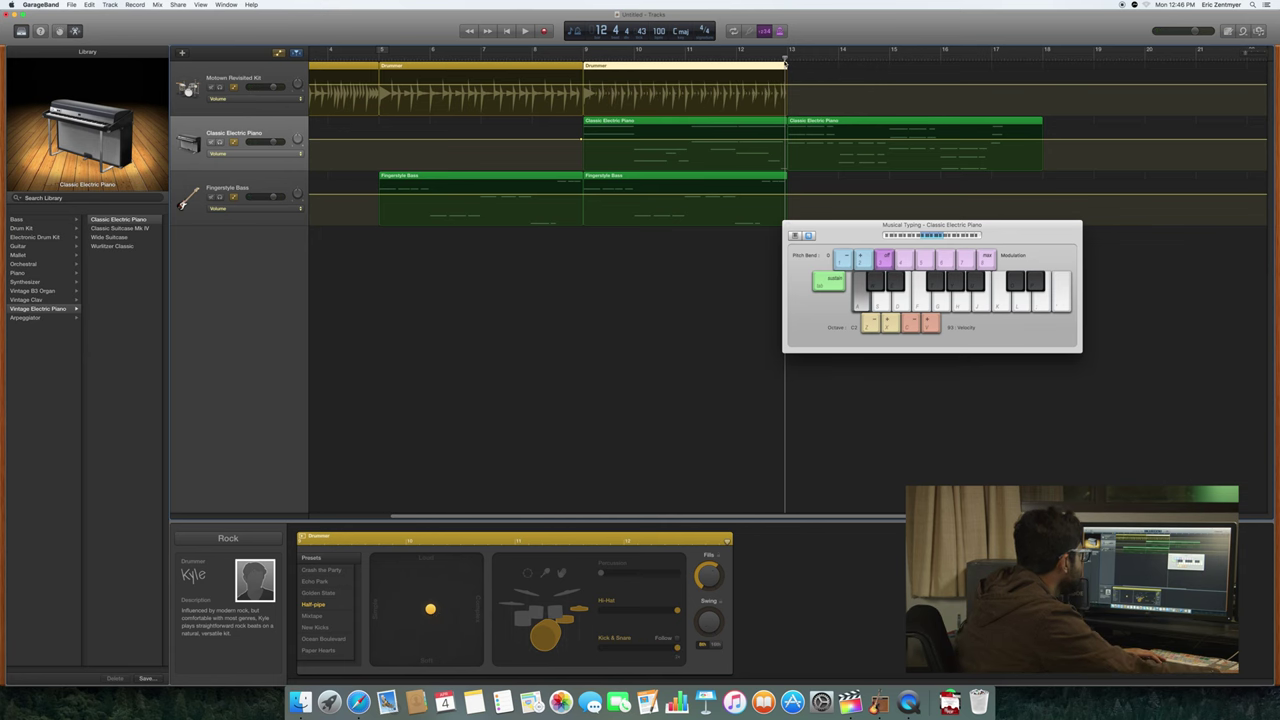
{"action": "left_click_drag", "start_coordinate": [618, 52], "coordinate": [596, 52]}
{"action": "key", "text": "space"}
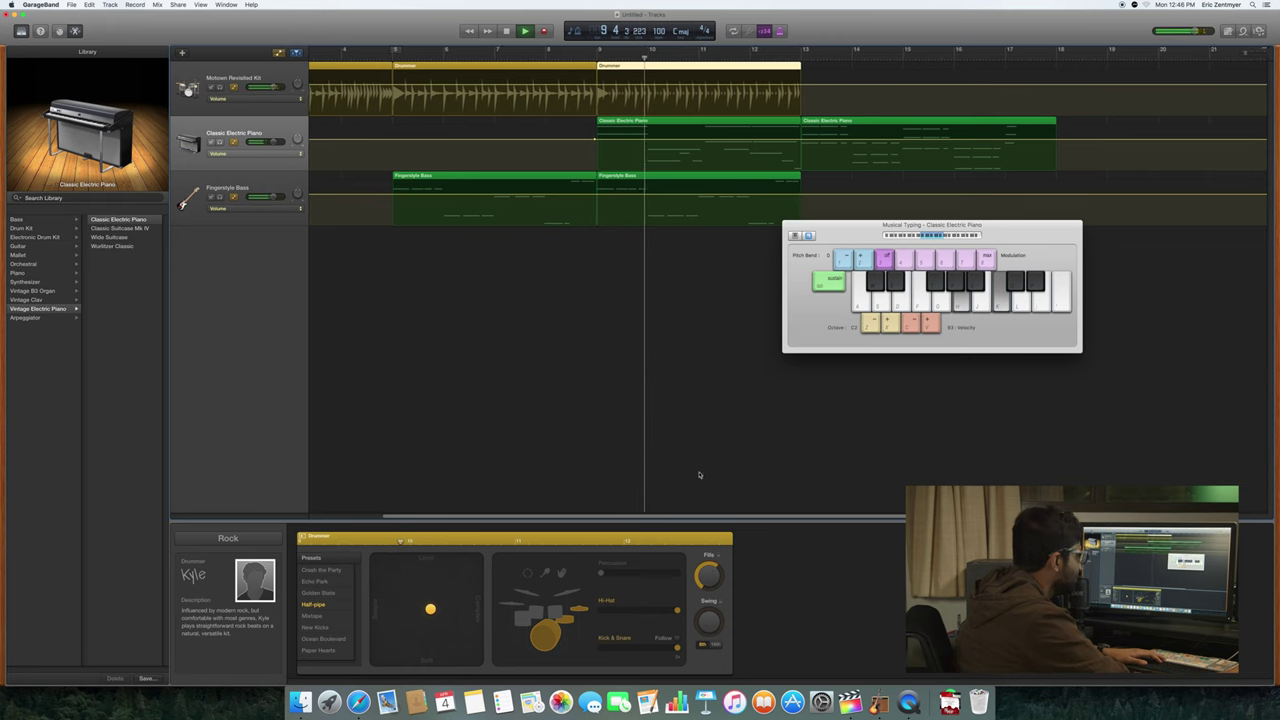
Step: Lower the Kick & Snare variation to below its midpoint, then replace the hi-hat with toms and tambourine, with Percussion at maximum
{"action": "left_click_drag", "start_coordinate": [676, 648], "coordinate": [621, 649]}
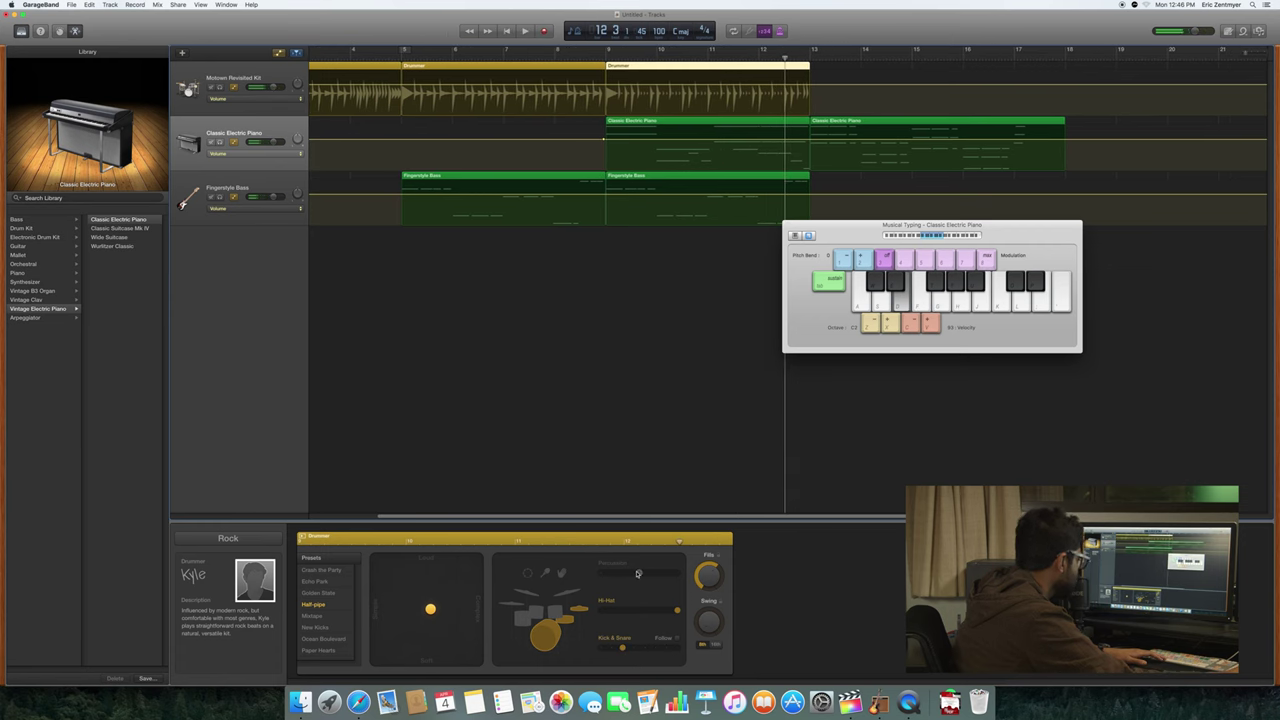
{"action": "left_click", "coordinate": [567, 596]}
{"action": "left_click", "coordinate": [555, 614]}
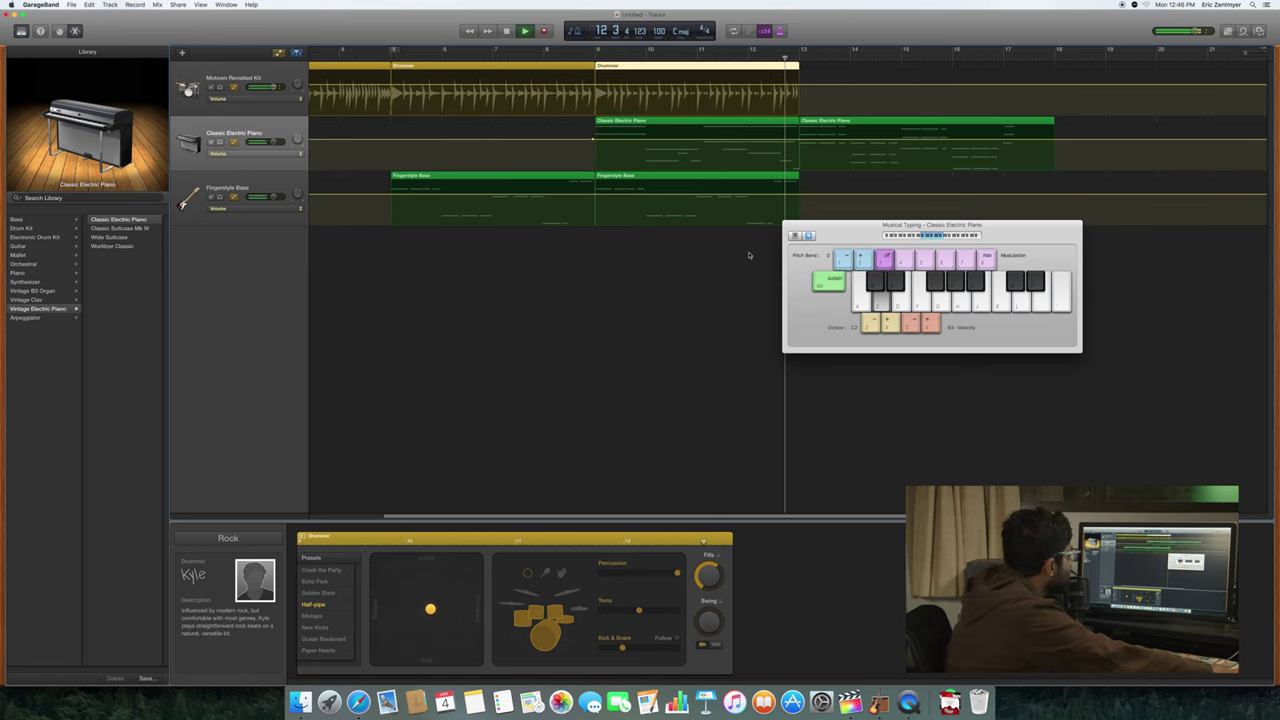
Step: Play back the revised drum pattern with the electric piano and bass from bar 9 to the end of bar 12
{"action": "left_click_drag", "start_coordinate": [794, 58], "coordinate": [595, 58]}
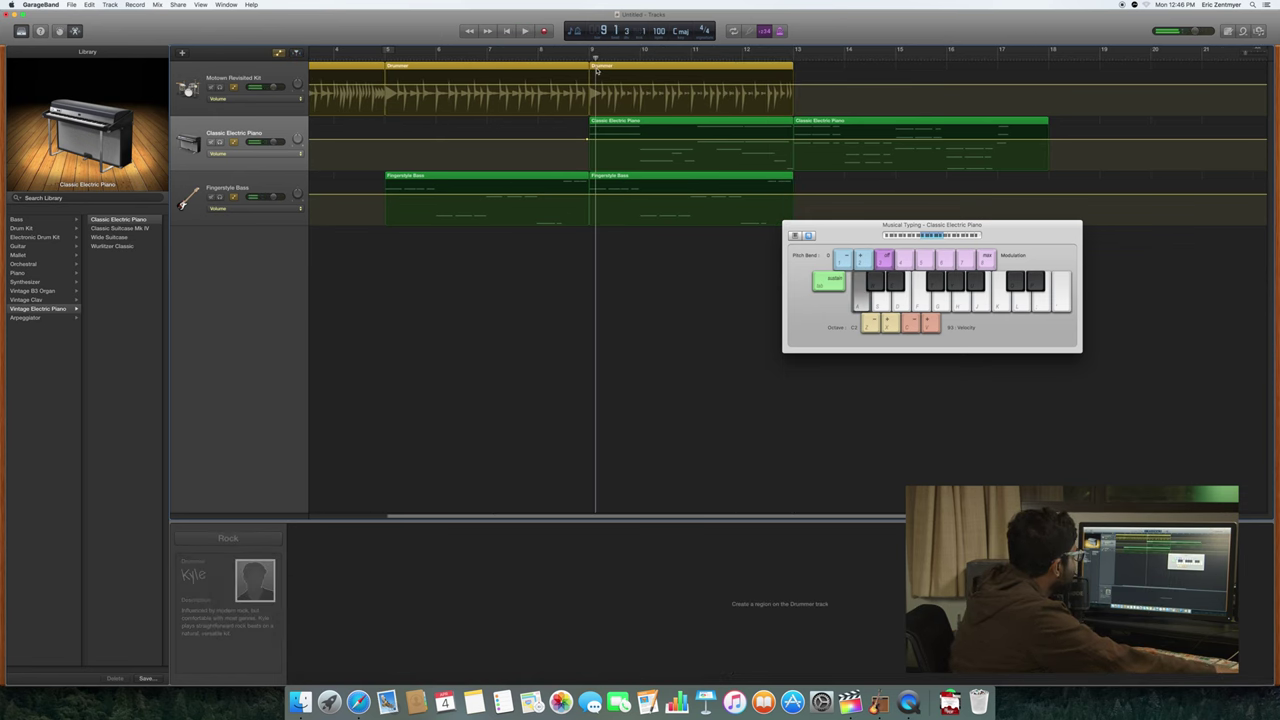
{"action": "key", "text": "space"}
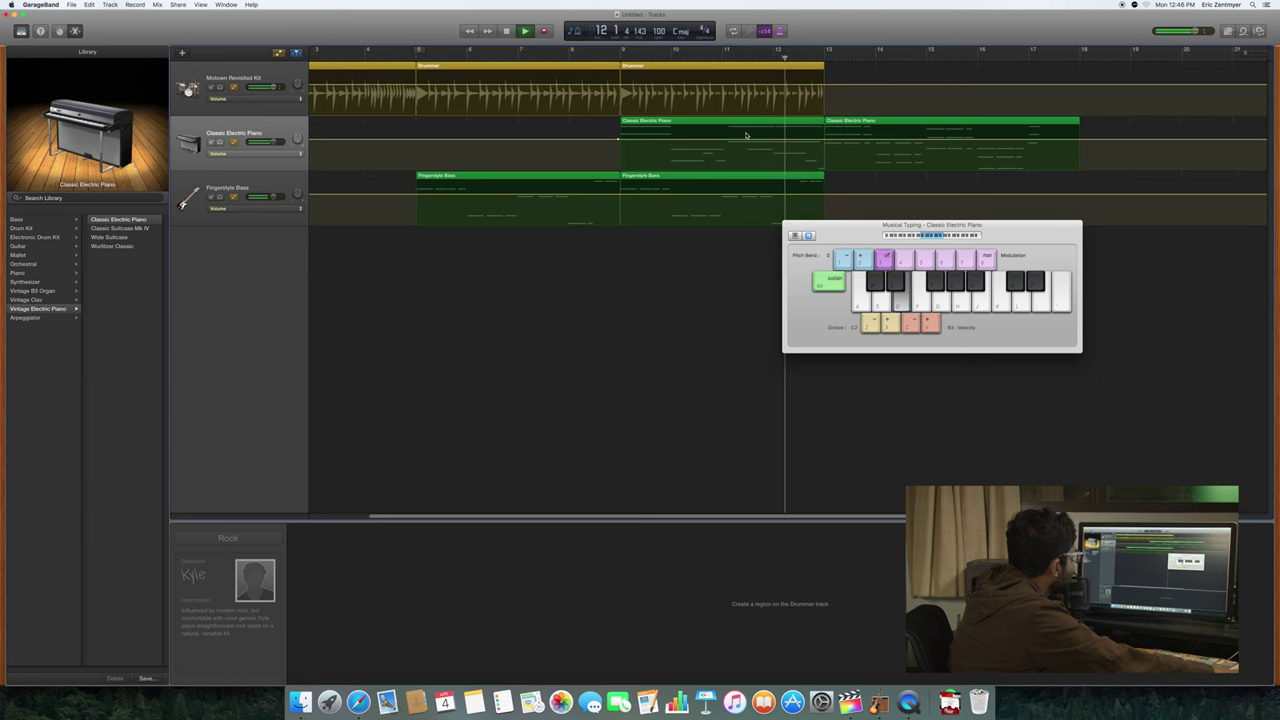
{"action": "key", "text": "a"}
{"action": "key", "text": "space"}
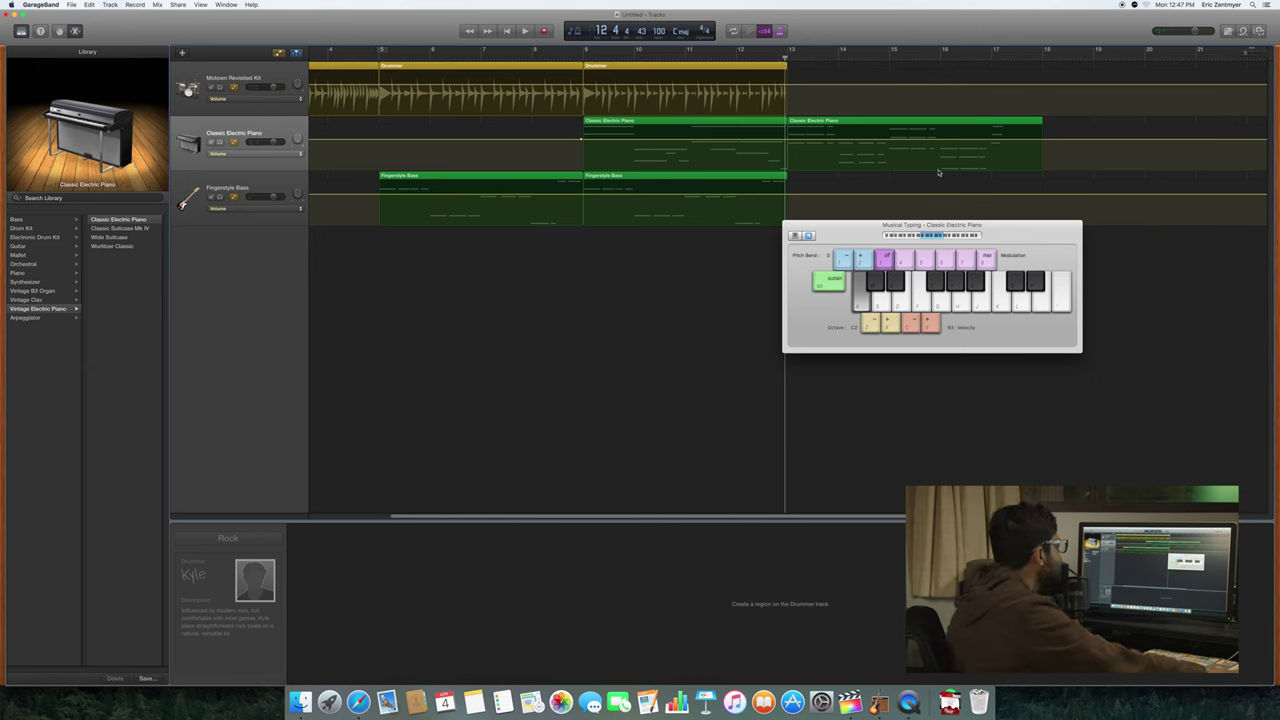
Step: Move the Musical Typing keyboard clear of the tracks and deselect the Vintage Electric Piano category in the Library
{"action": "left_click_drag", "start_coordinate": [978, 222], "coordinate": [1121, 265]}
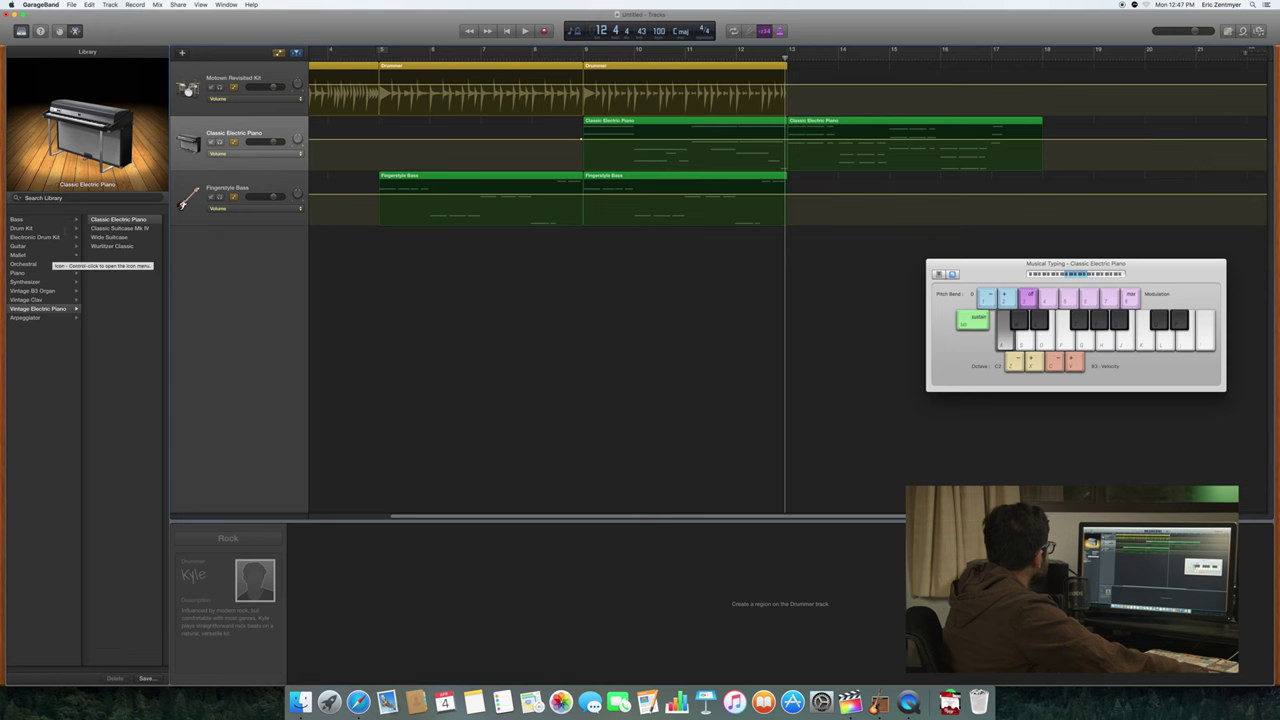
{"action": "left_click", "coordinate": [57, 337]}
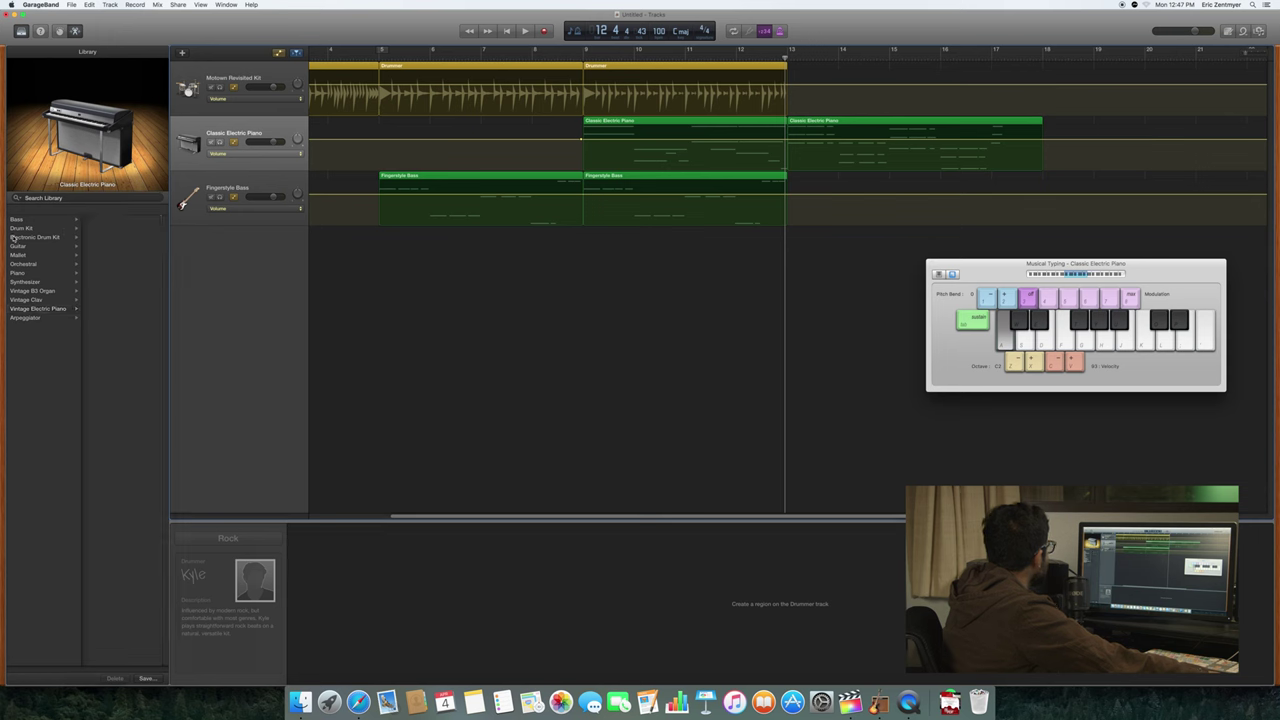
{"action": "left_click", "coordinate": [17, 199]}
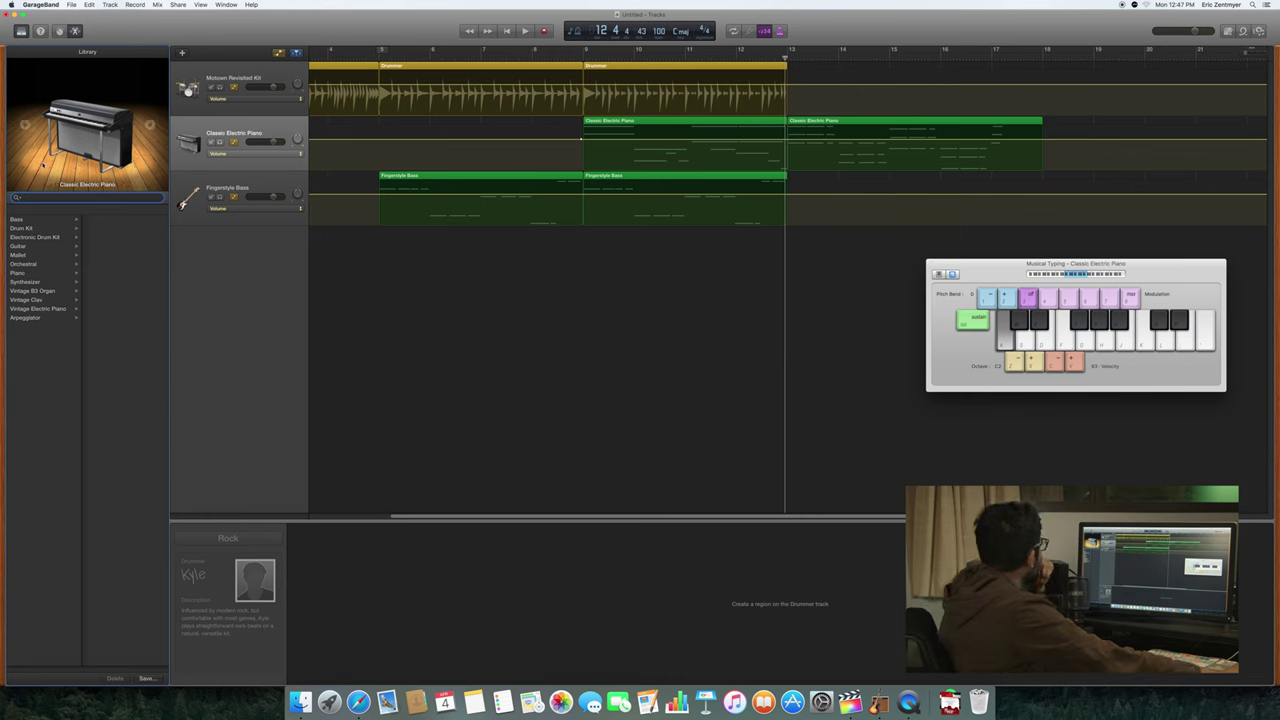
{"action": "left_click", "coordinate": [58, 318]}
{"action": "left_click", "coordinate": [19, 352]}
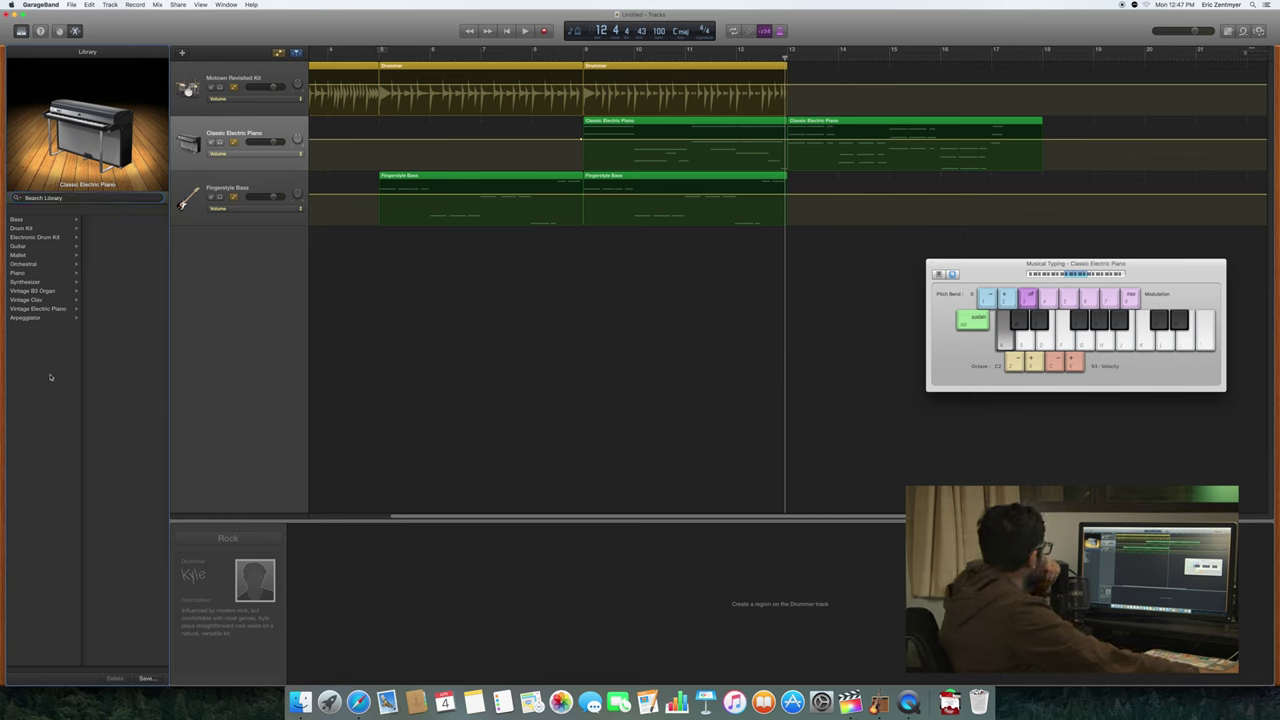
Step: Review the automation parameters available for the Classic Electric Piano track
{"action": "left_click", "coordinate": [266, 152]}
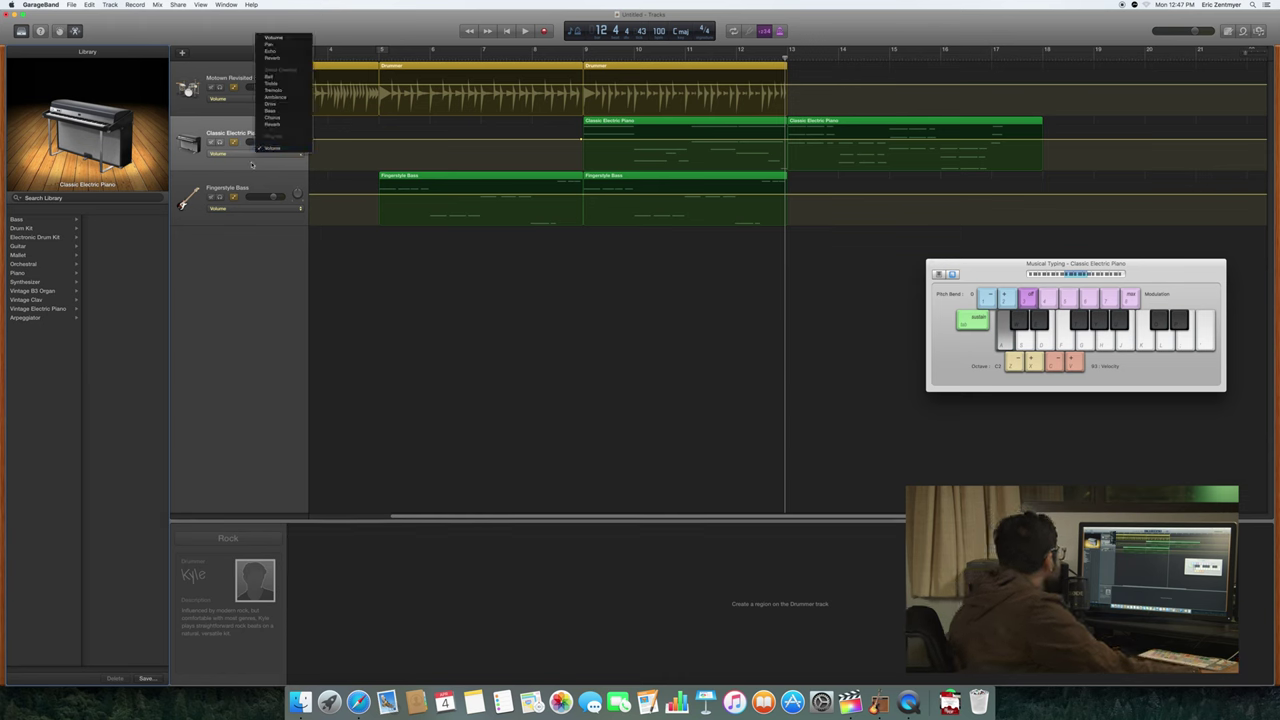
{"action": "left_click", "coordinate": [268, 150]}
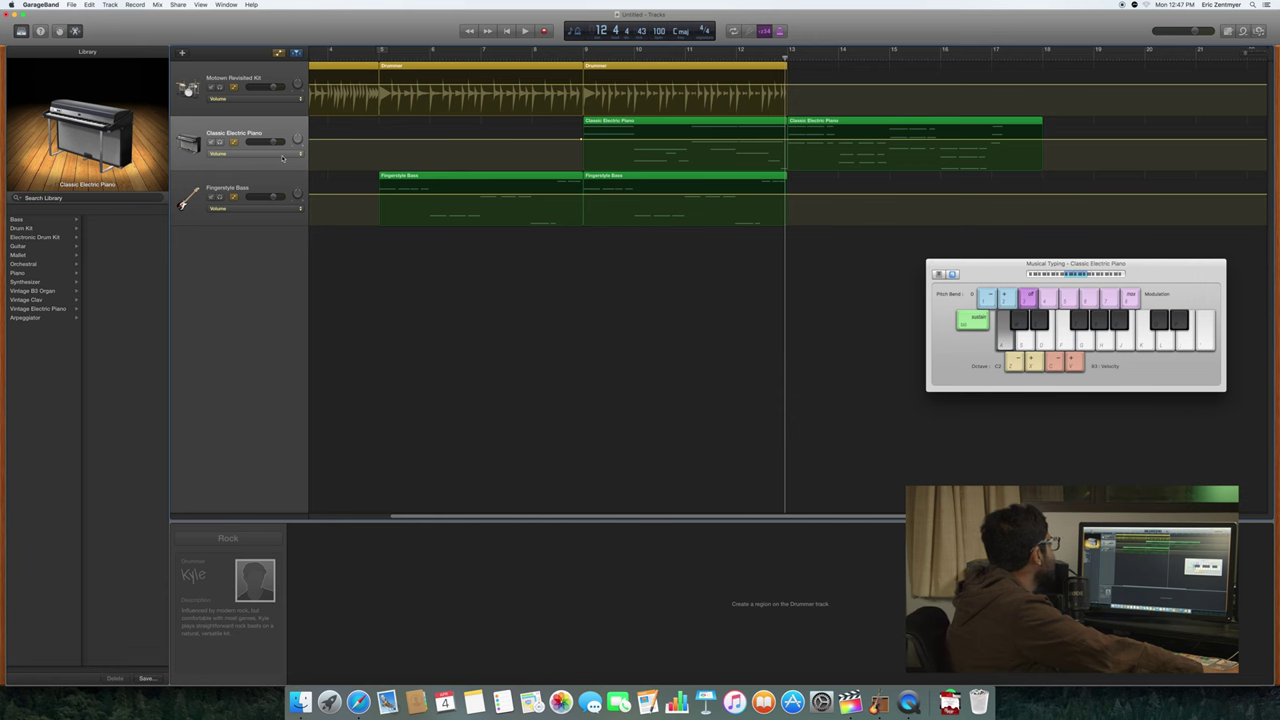
{"action": "left_click", "coordinate": [282, 155]}
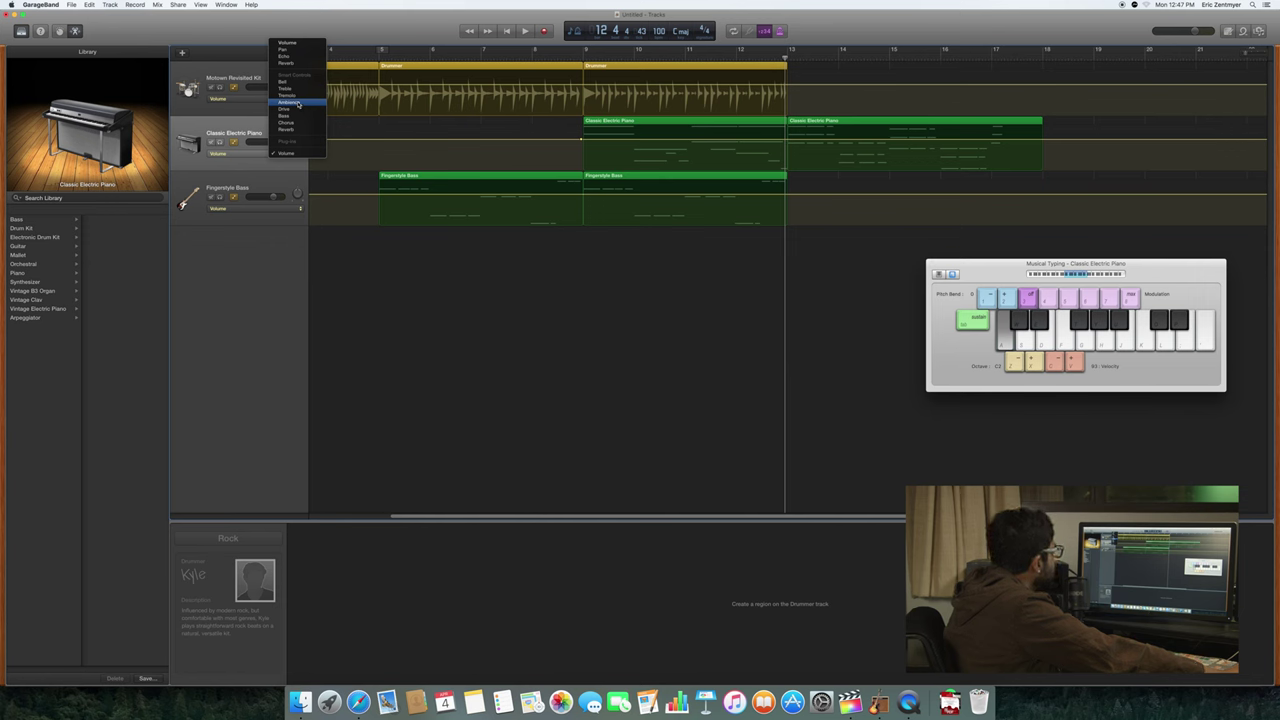
{"action": "left_click", "coordinate": [561, 153]}
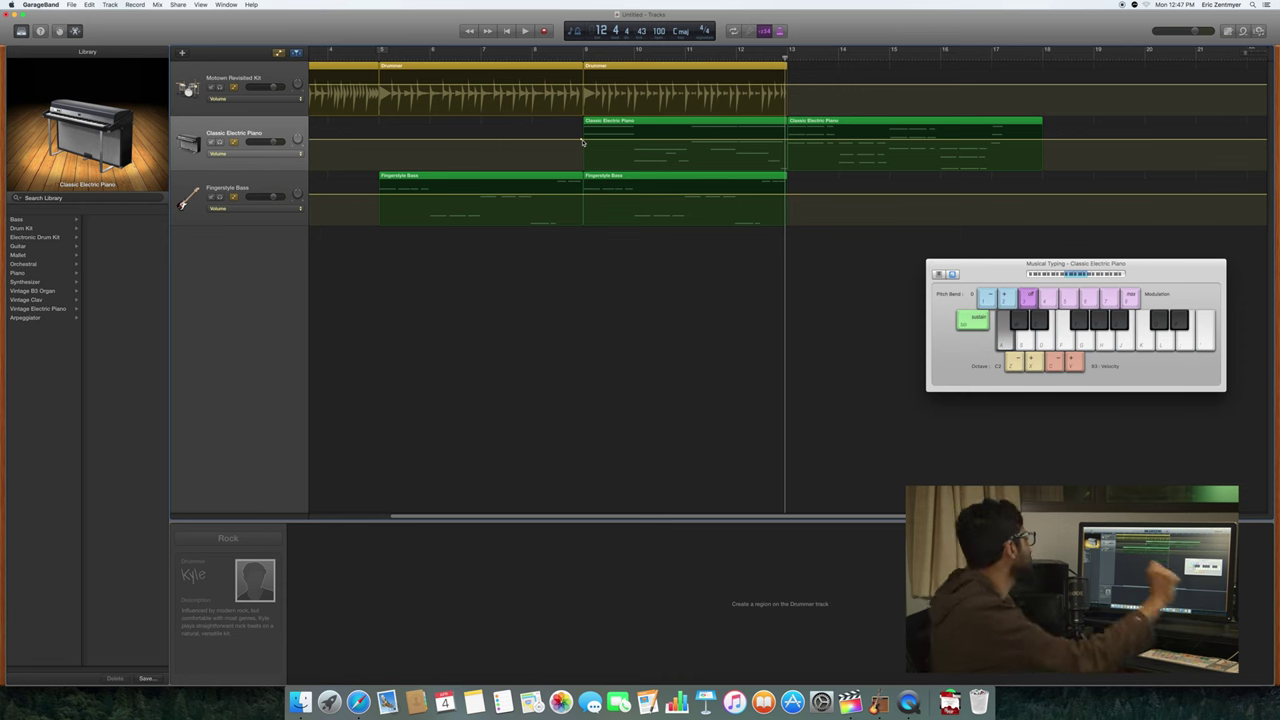
Step: Switch the Classic Electric Piano track's automation to Chorus and add an automation point at the lowest level midway through bar 9
{"action": "left_click", "coordinate": [289, 154]}
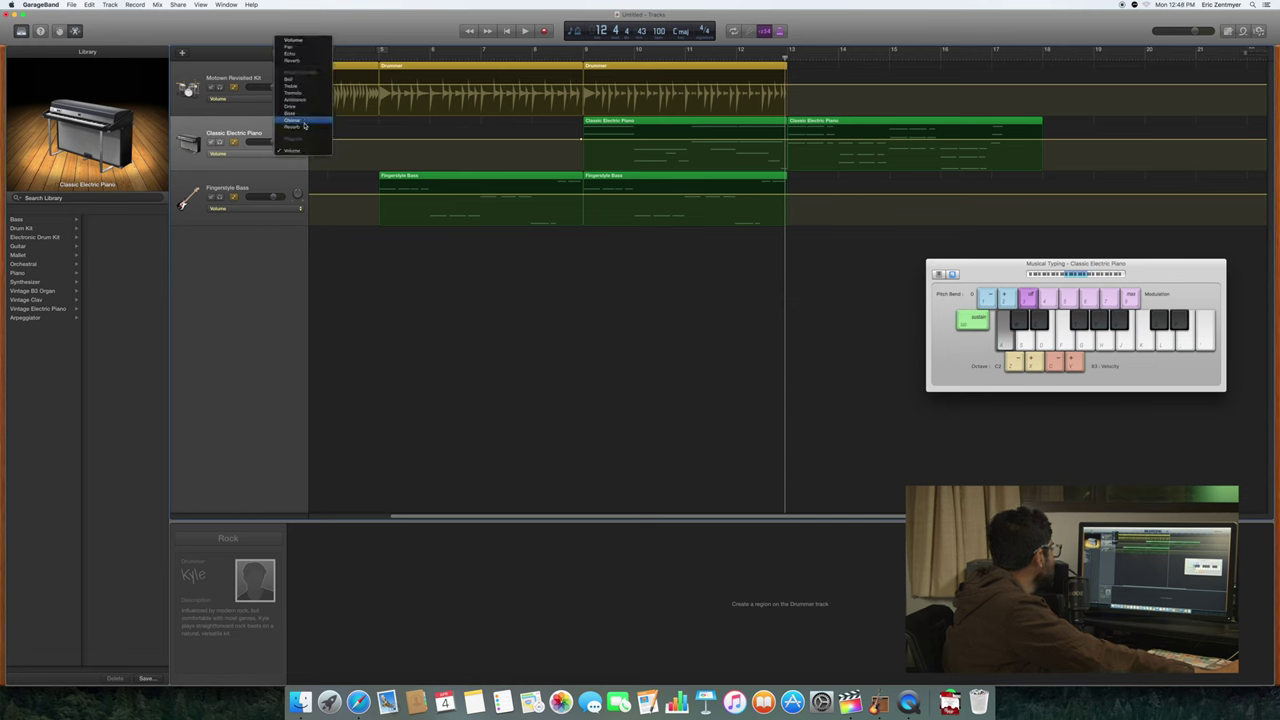
{"action": "left_click", "coordinate": [303, 124]}
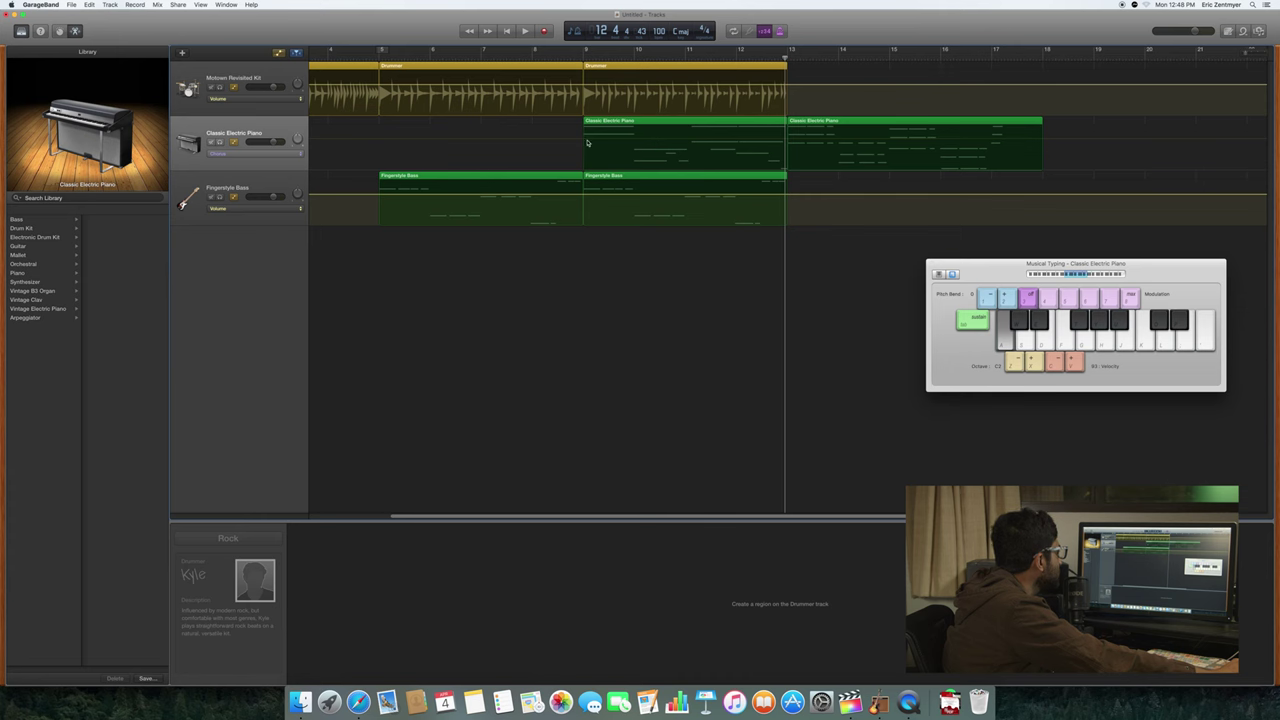
{"action": "left_click_drag", "start_coordinate": [611, 177], "coordinate": [585, 122]}
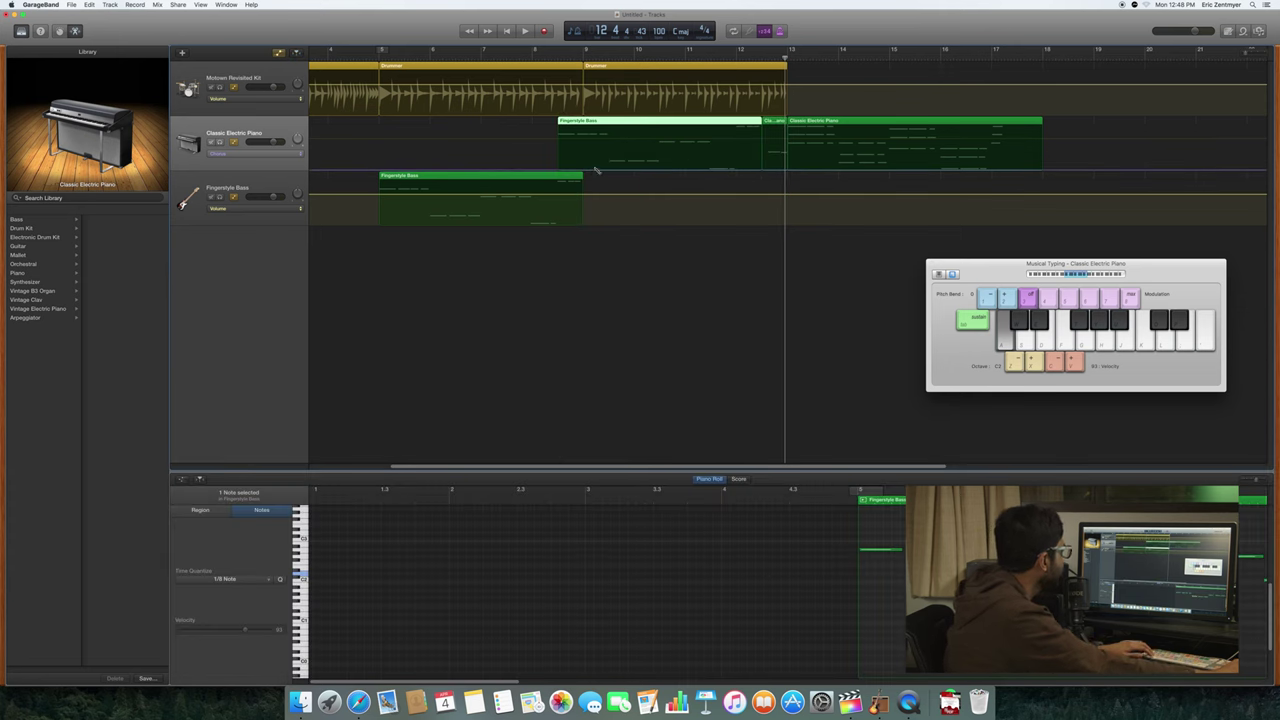
{"action": "left_click_drag", "start_coordinate": [594, 170], "coordinate": [620, 160]}
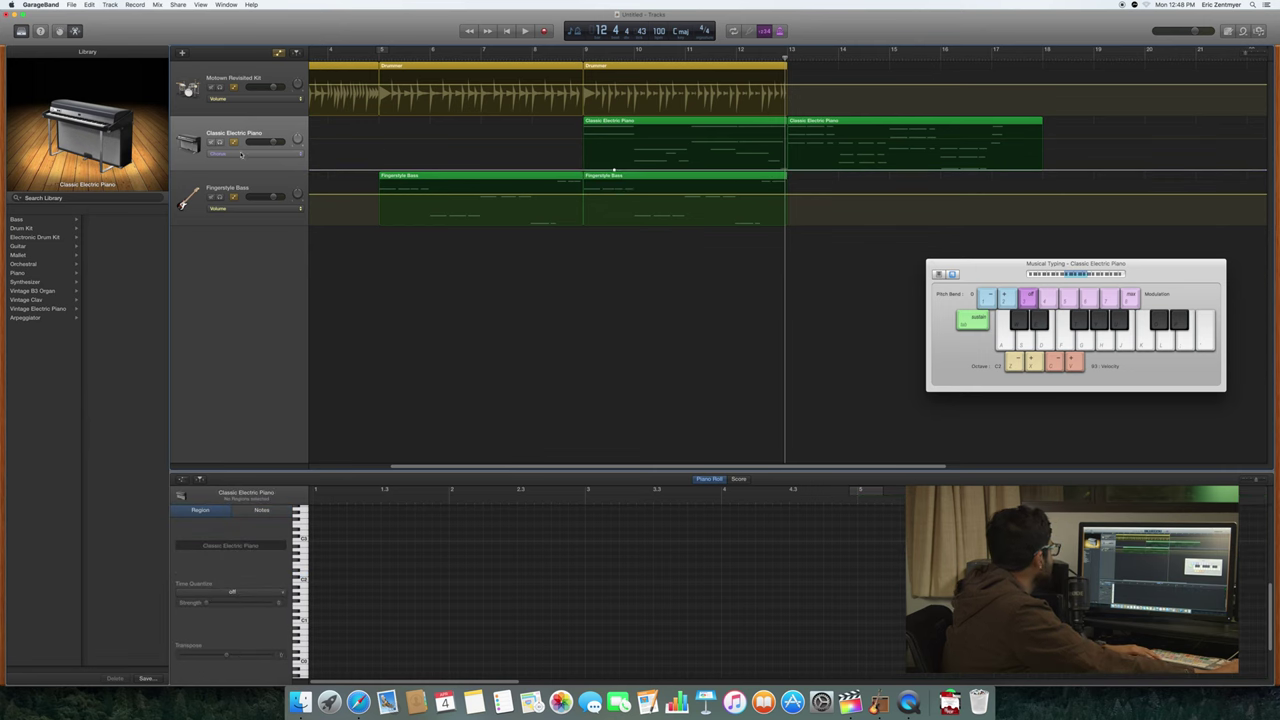
{"action": "key", "text": "space"}
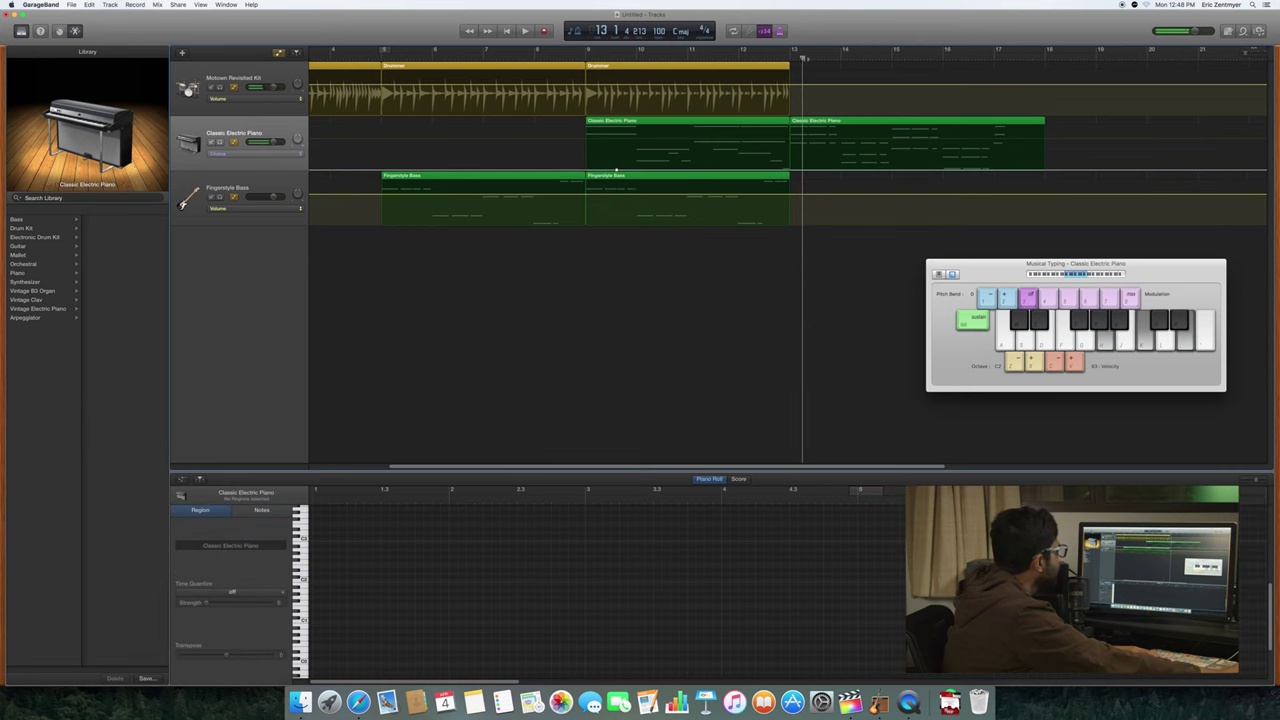
{"action": "left_click", "coordinate": [634, 147]}
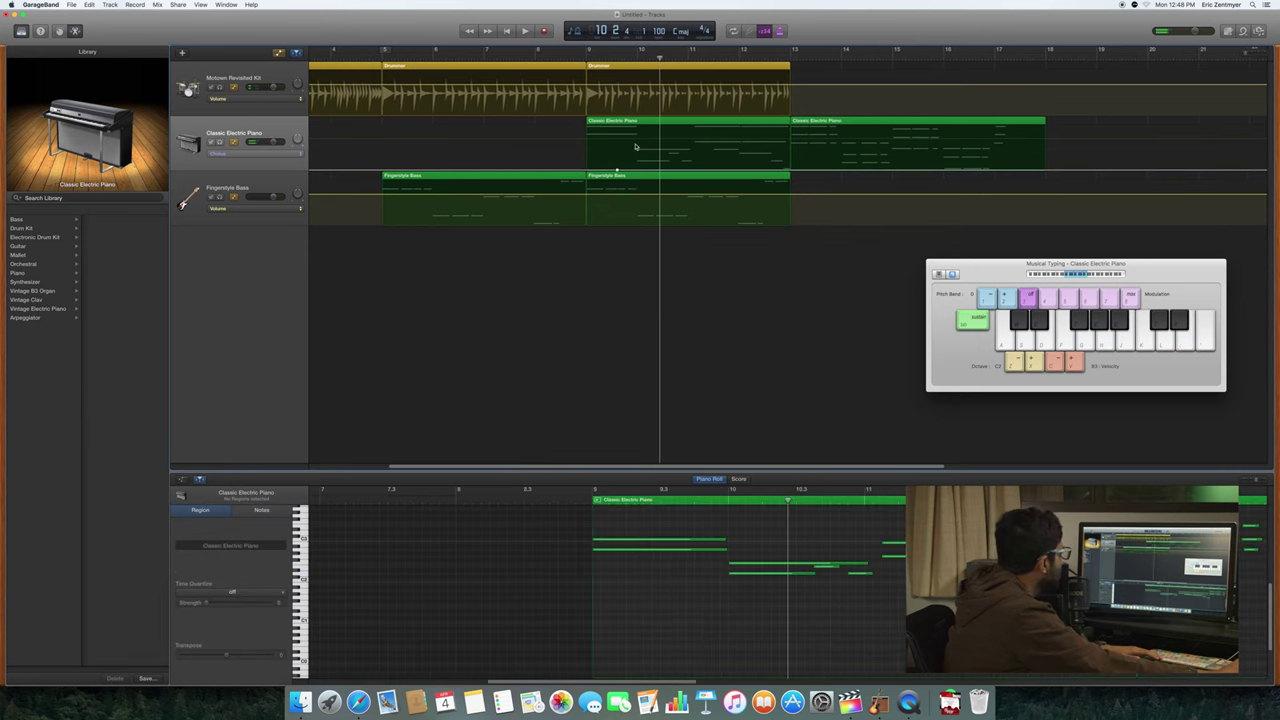
{"action": "left_click_drag", "start_coordinate": [619, 174], "coordinate": [619, 172]}
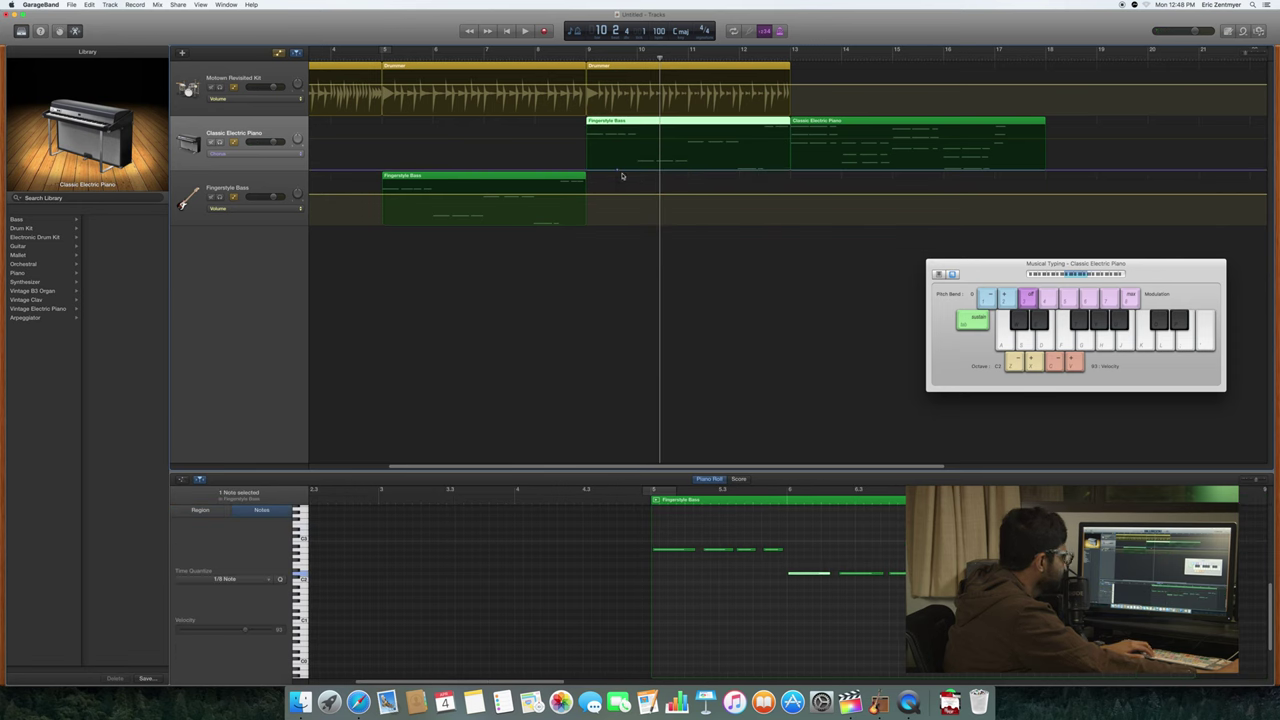
{"action": "key", "text": "super+z"}
{"action": "key", "text": "super+z"}
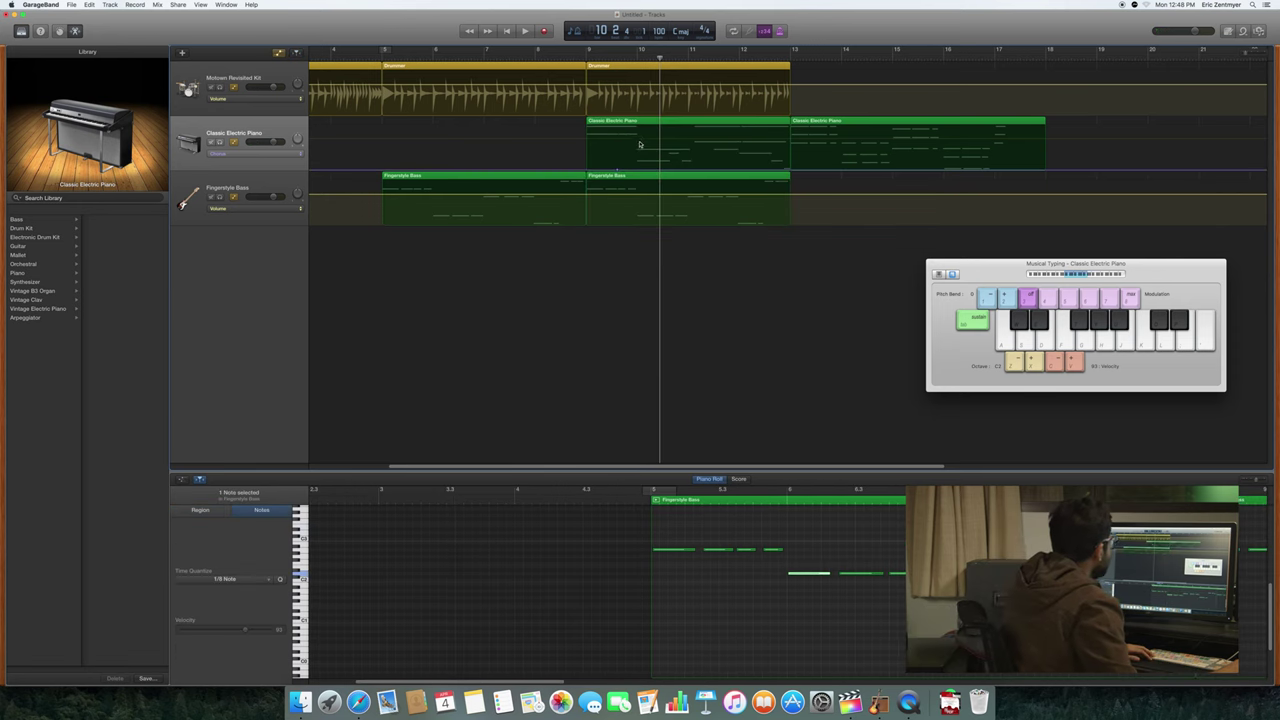
Step: Reshape the electric piano's Chorus automation with mid-level points at the start of bar 9 and early in bar 10
{"action": "left_click", "coordinate": [640, 141]}
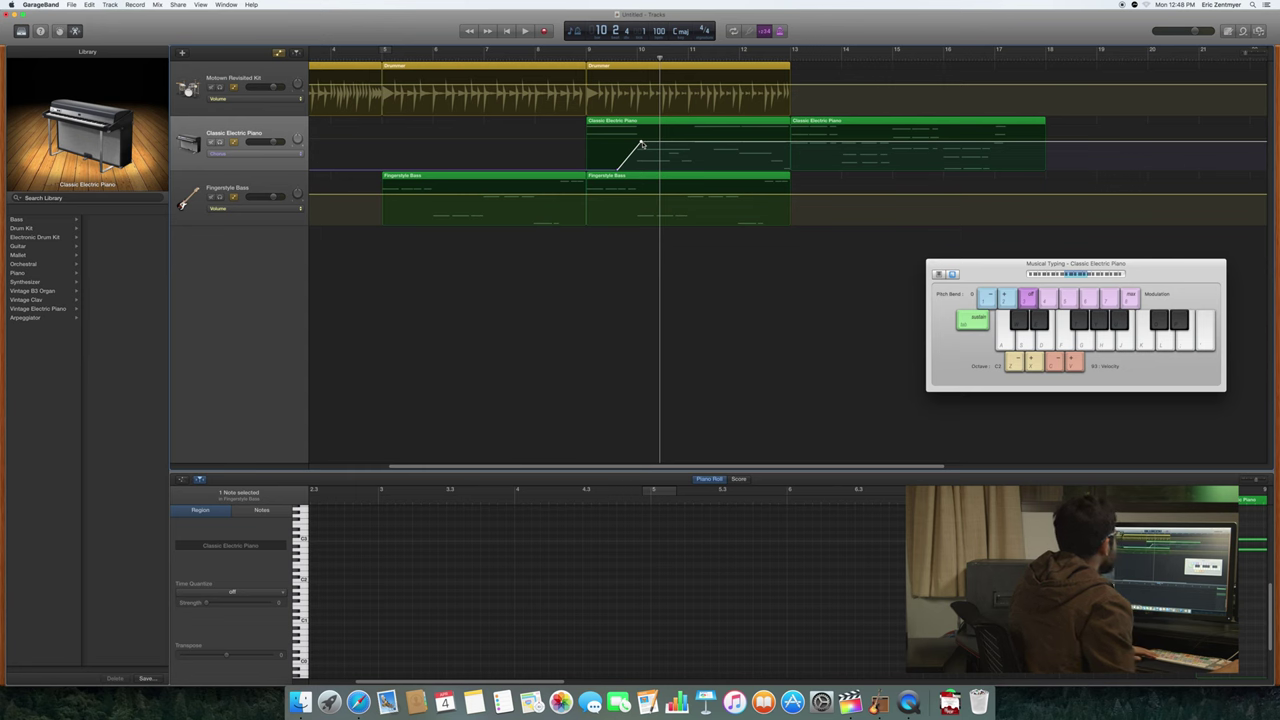
{"action": "left_click_drag", "start_coordinate": [642, 146], "coordinate": [658, 147]}
{"action": "left_click_drag", "start_coordinate": [639, 205], "coordinate": [613, 124]}
{"action": "left_click", "coordinate": [621, 169]}
Step: Play from bar 9 and move the second Chorus automation point higher and further into bar 10
{"action": "left_click_drag", "start_coordinate": [660, 68], "coordinate": [585, 60]}
{"action": "key", "text": "space"}
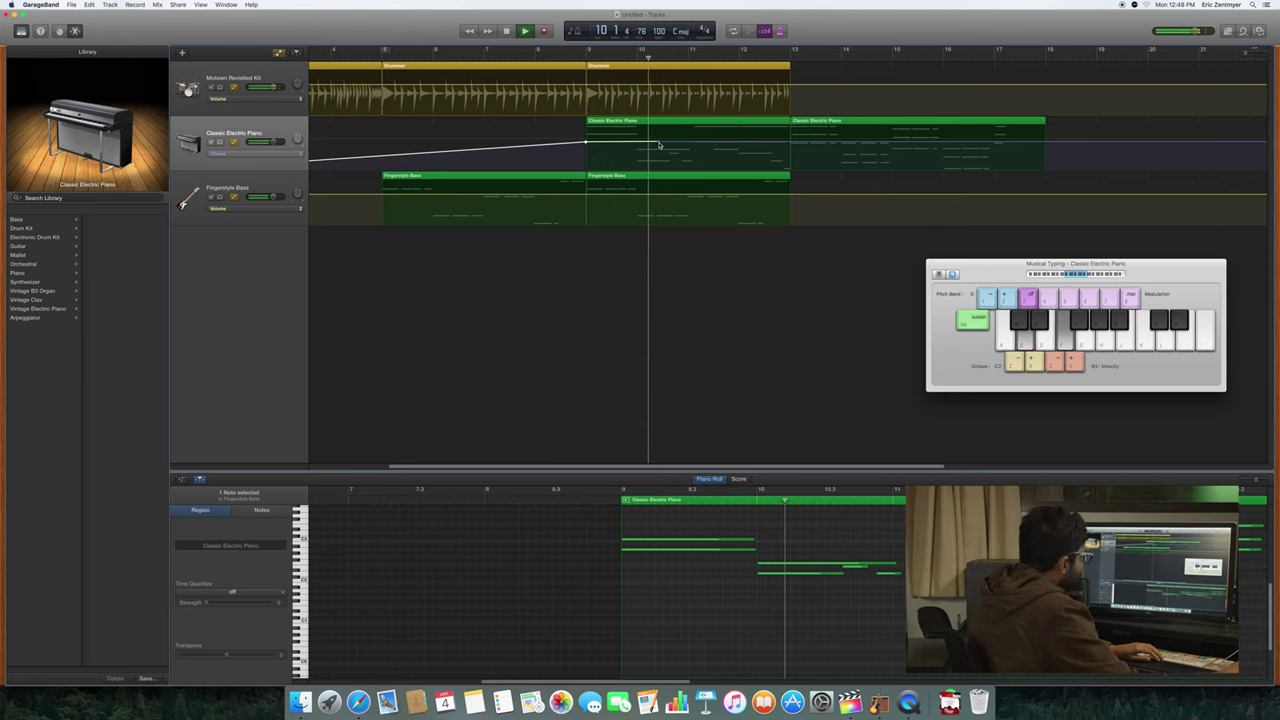
{"action": "left_click_drag", "start_coordinate": [667, 143], "coordinate": [679, 134]}
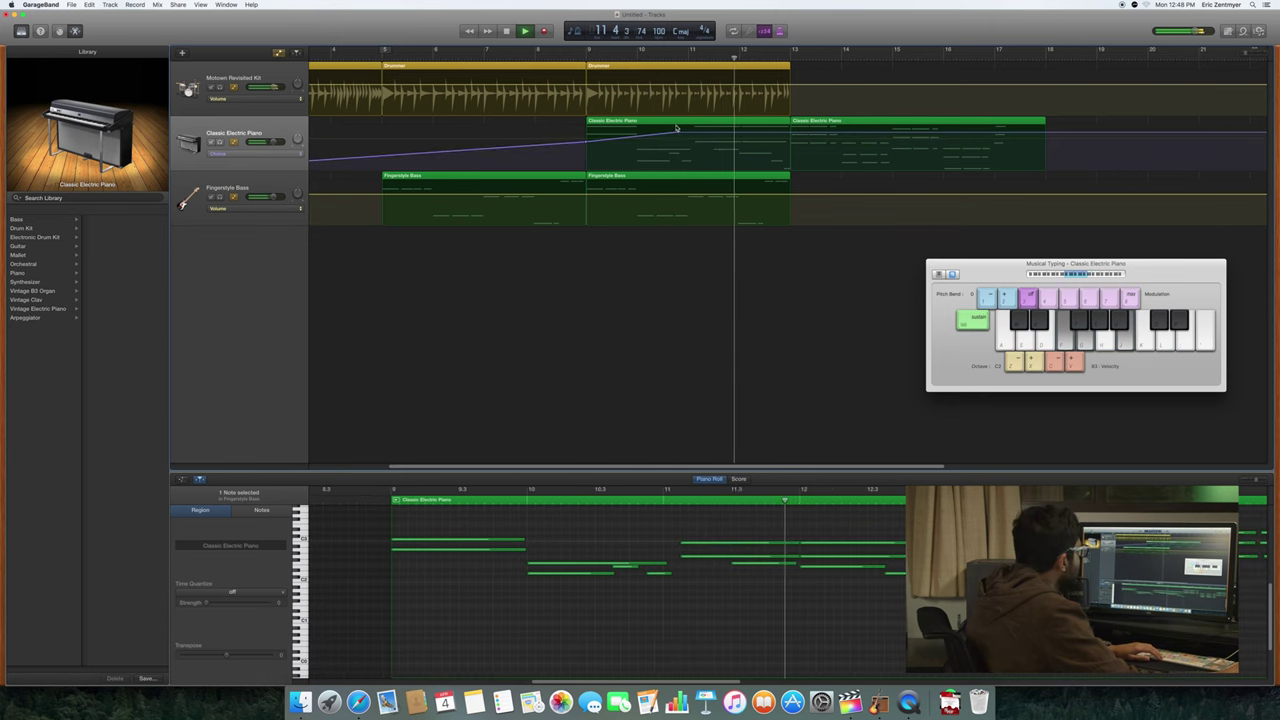
{"action": "key", "text": "space"}
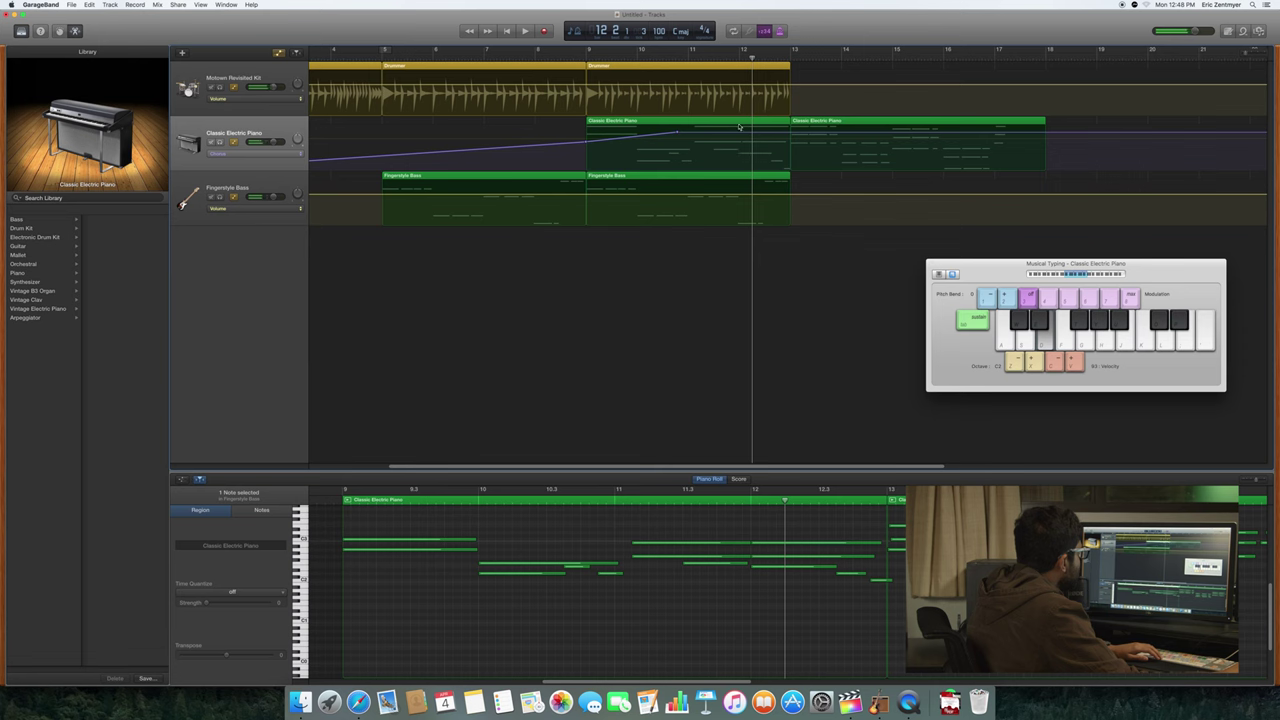
Step: Inspect the chords of the first Classic Electric Piano region in bars 9 to 11 and play them back from bar 9
{"action": "left_click", "coordinate": [740, 125]}
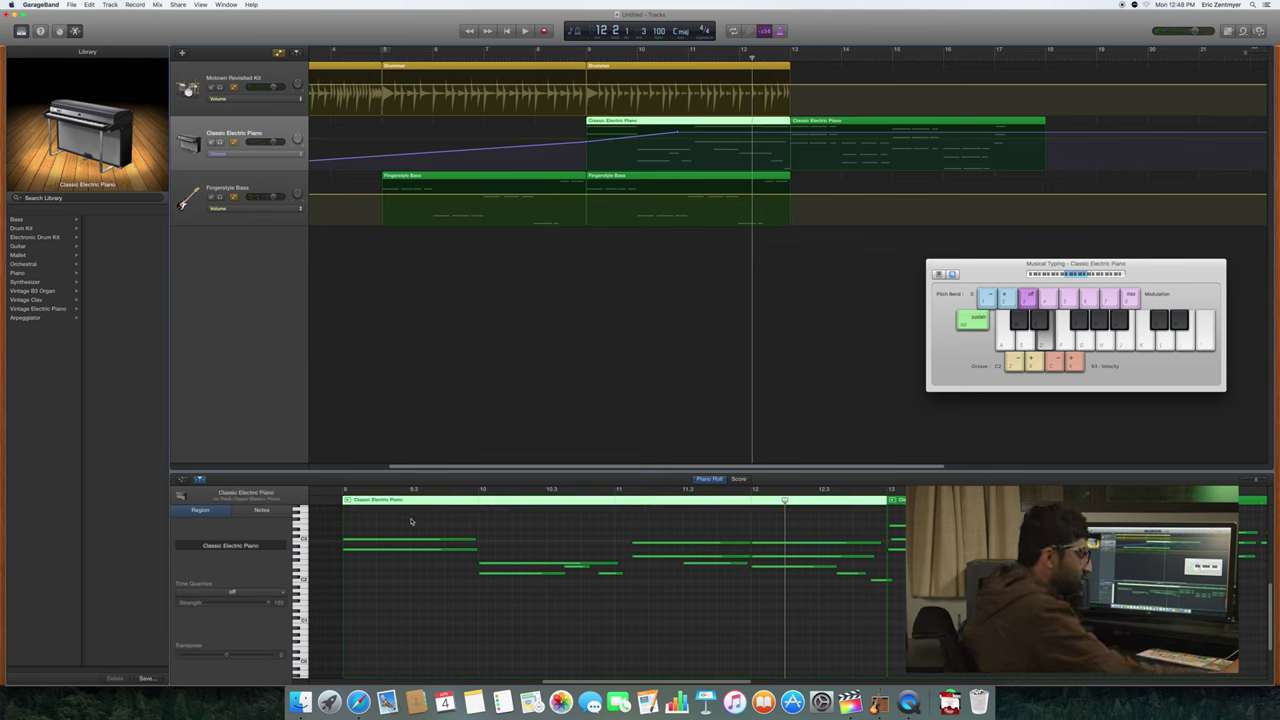
{"action": "left_click_drag", "start_coordinate": [414, 519], "coordinate": [421, 566]}
{"action": "left_click_drag", "start_coordinate": [498, 537], "coordinate": [622, 596]}
{"action": "left_click_drag", "start_coordinate": [657, 532], "coordinate": [677, 572]}
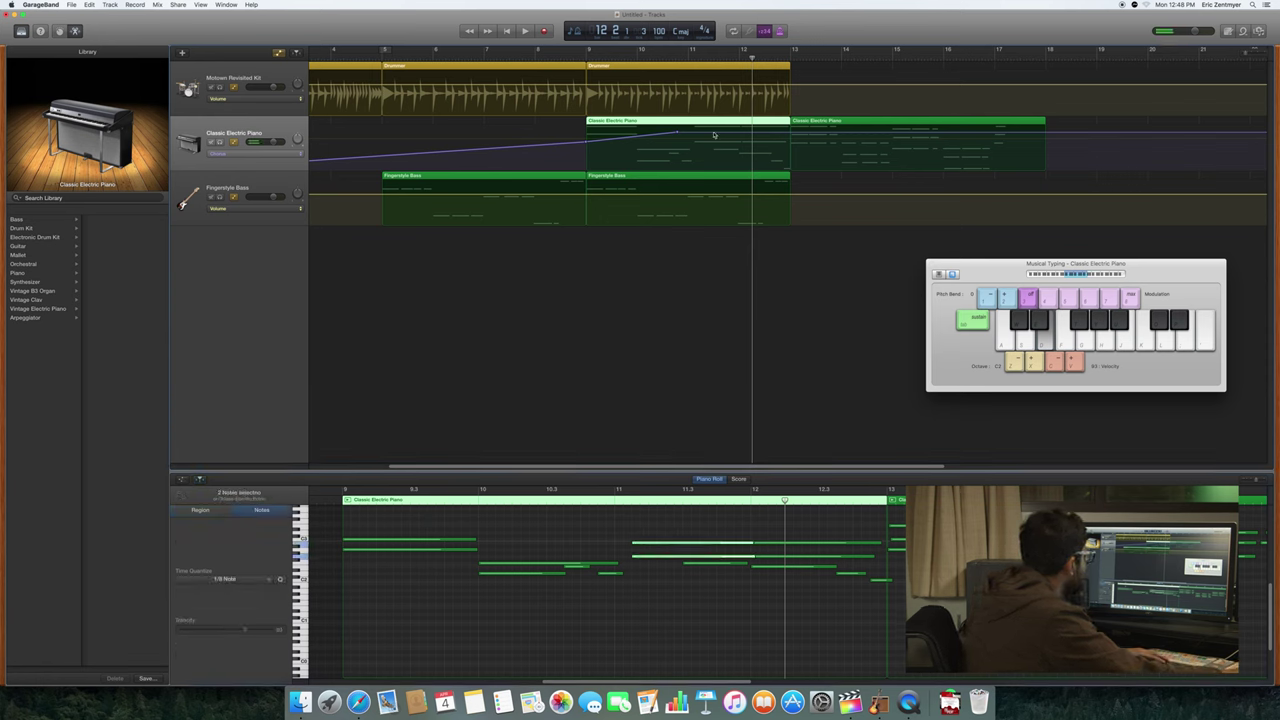
{"action": "left_click_drag", "start_coordinate": [753, 57], "coordinate": [586, 57]}
{"action": "key", "text": "space"}
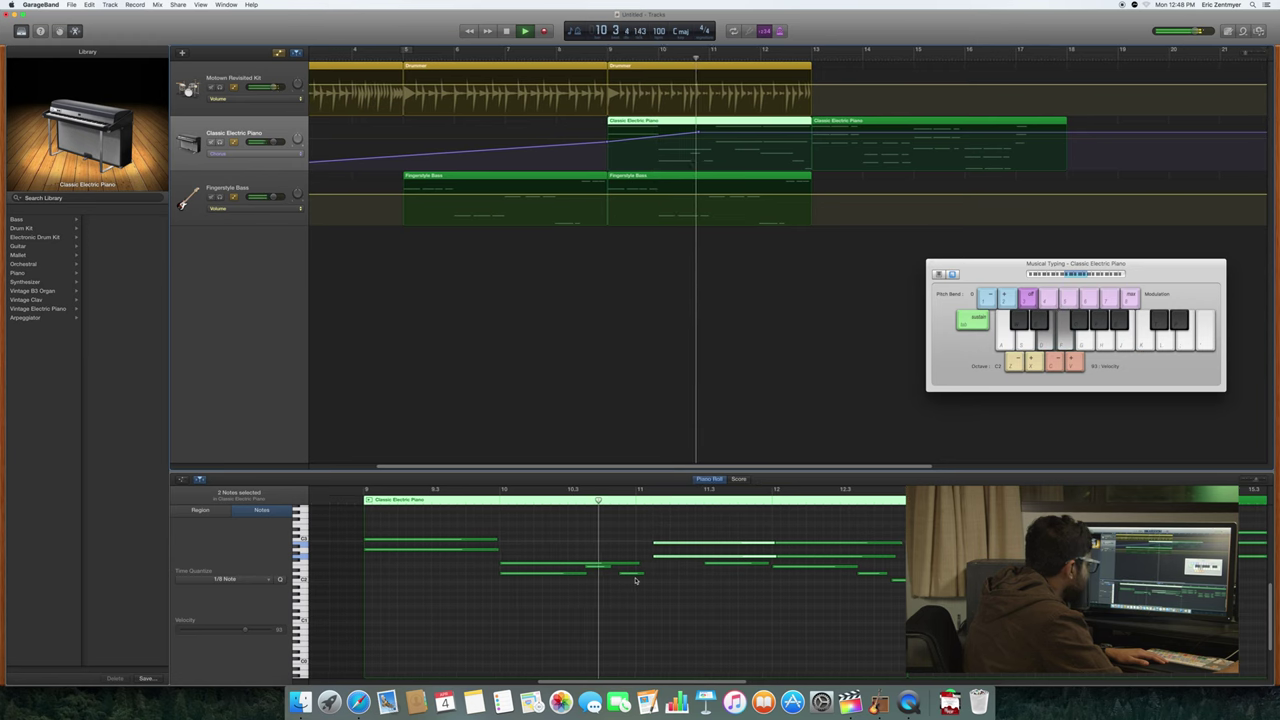
Step: Move the short D2 note at the end of bar 10 slightly earlier so it ends on bar 11
{"action": "left_click", "coordinate": [633, 578]}
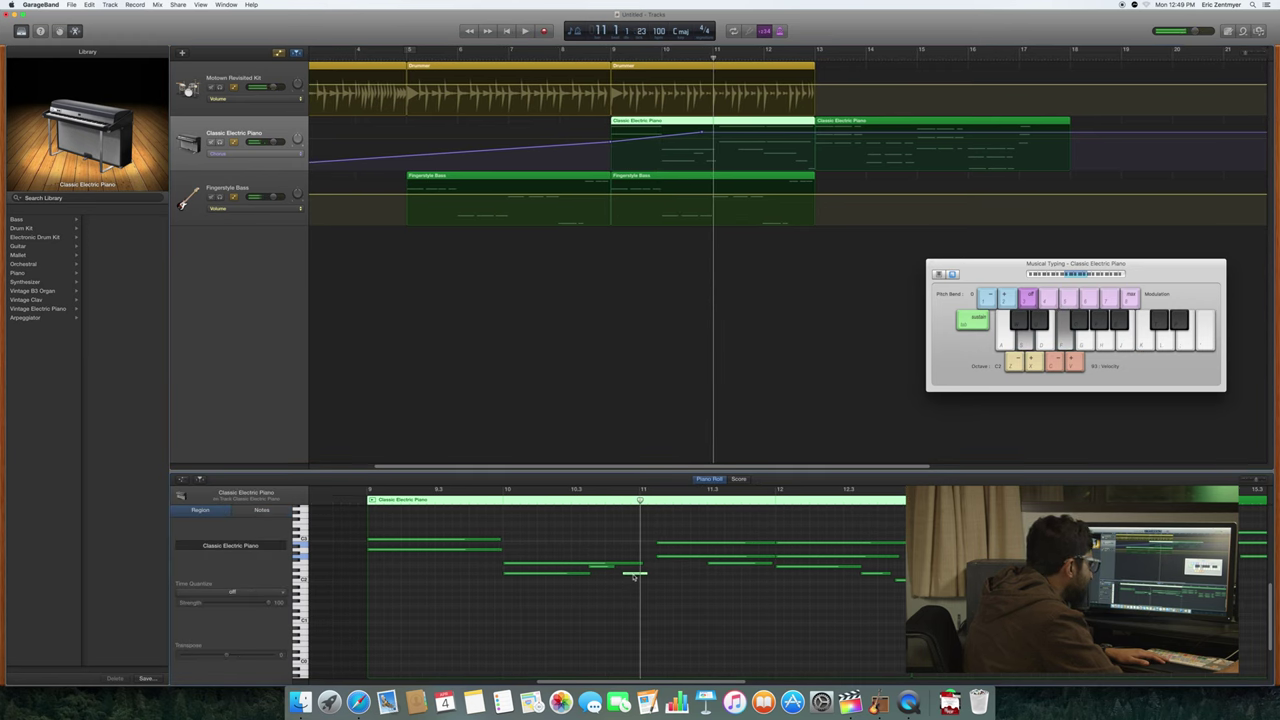
{"action": "left_click", "coordinate": [633, 577]}
{"action": "left_click", "coordinate": [633, 577]}
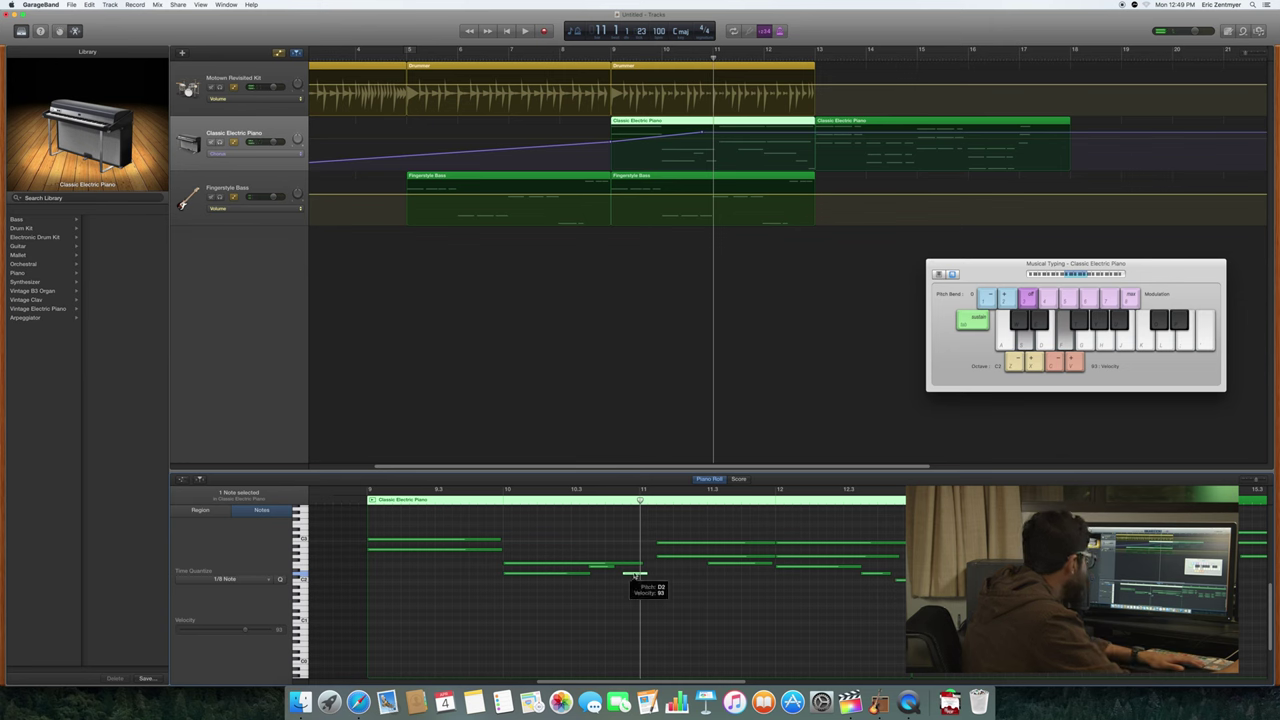
{"action": "left_click_drag", "start_coordinate": [624, 575], "coordinate": [619, 577]}
{"action": "left_click", "coordinate": [619, 577]}
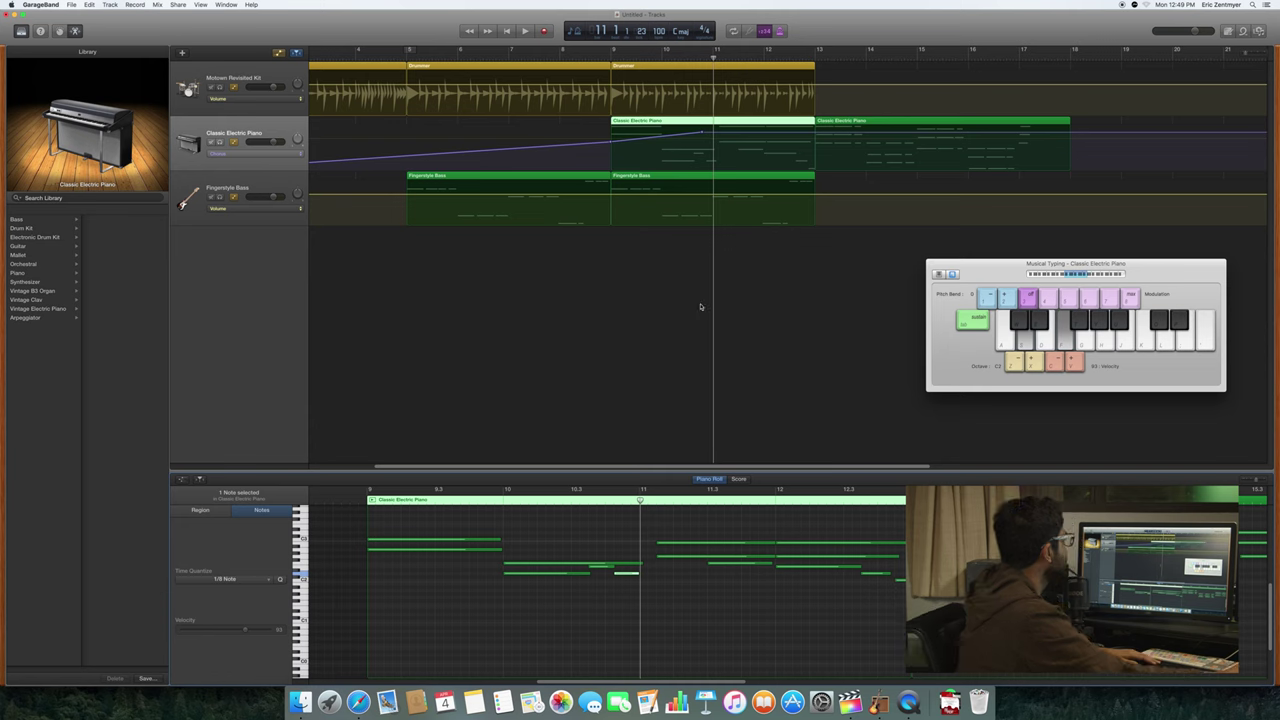
Step: Play back the corrected piano note with drums and bass from just before bar 9 into bar 11
{"action": "scroll", "coordinate": [700, 307], "scroll_direction": "left", "scroll_amount": 2}
{"action": "left_click_drag", "start_coordinate": [731, 60], "coordinate": [620, 68]}
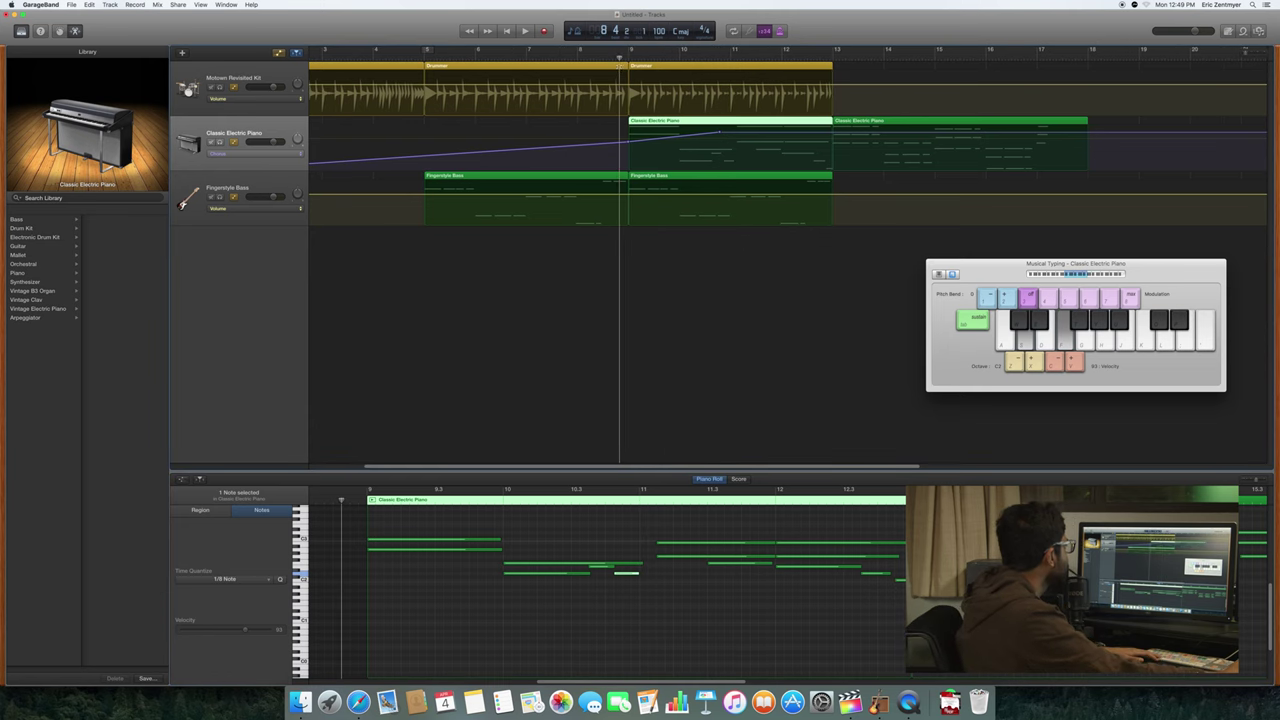
{"action": "key", "text": "space"}
{"action": "scroll", "coordinate": [613, 382], "scroll_direction": "left", "scroll_amount": 1}
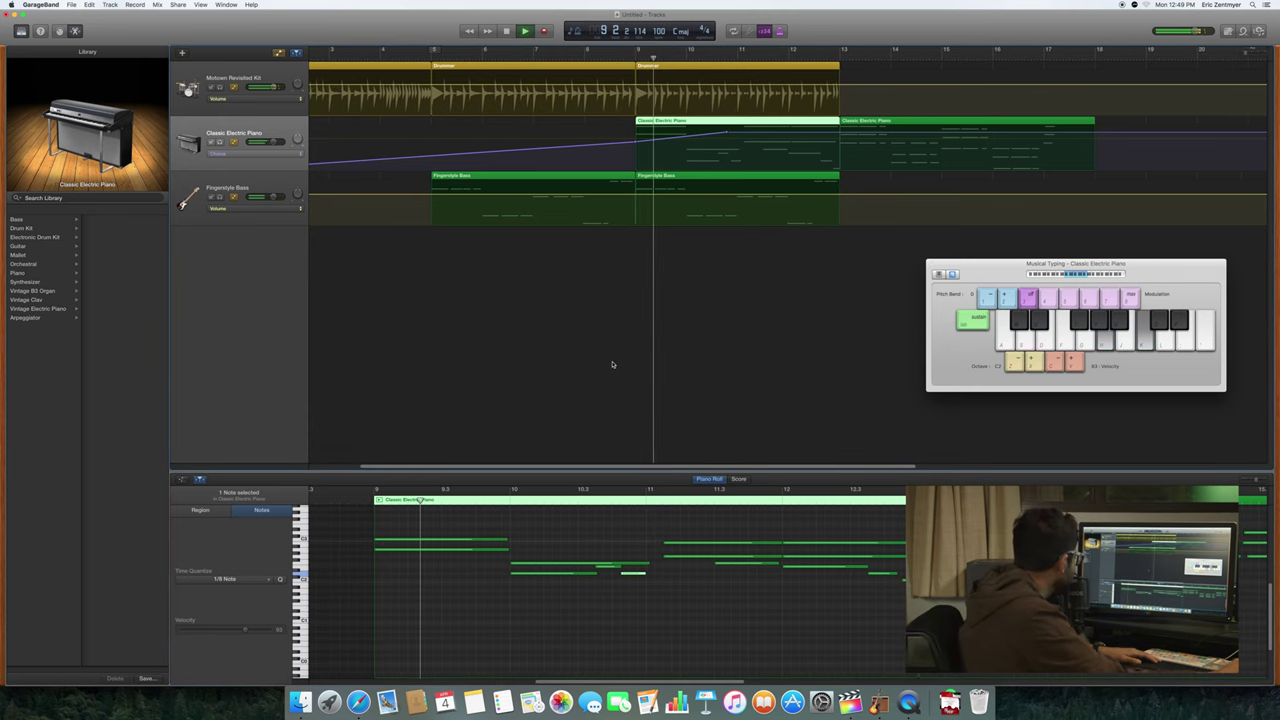
{"action": "scroll", "coordinate": [613, 382], "scroll_direction": "left", "scroll_amount": 1}
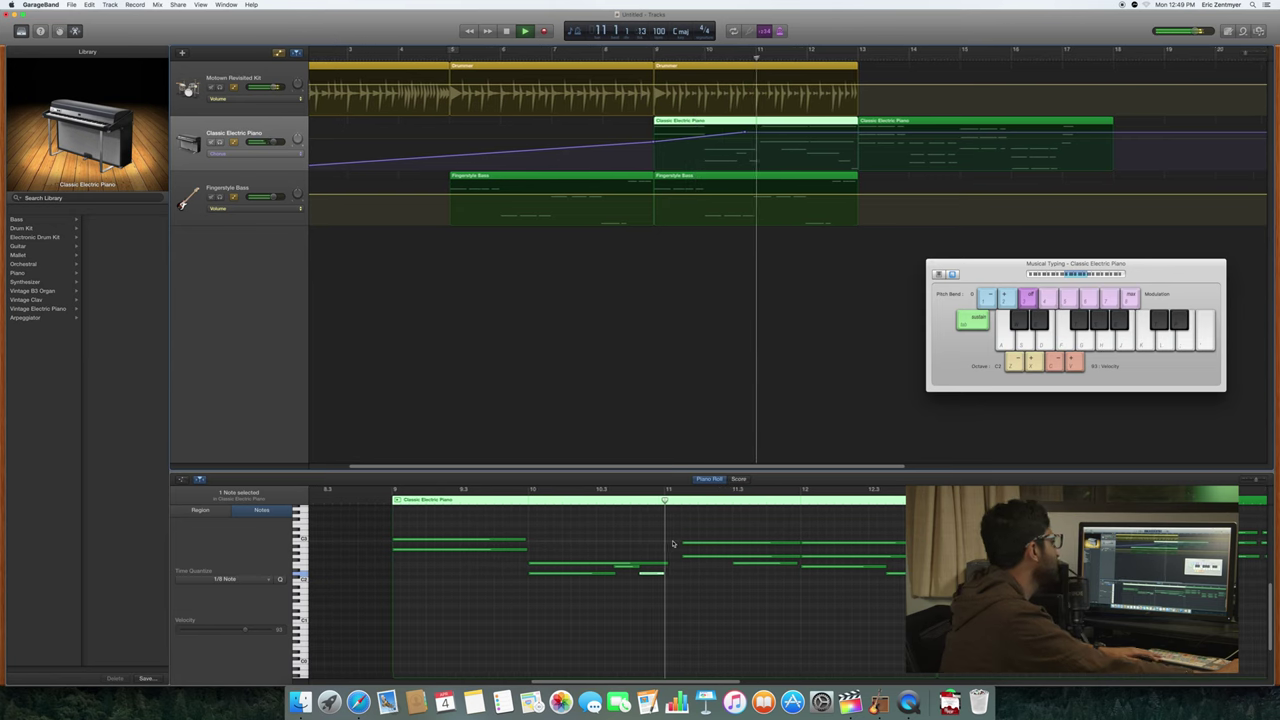
{"action": "key", "text": "space"}
Step: Move the late two-note chord in bar 11 earlier so it starts on the first beat of bar 11
{"action": "left_click_drag", "start_coordinate": [706, 578], "coordinate": [700, 551]}
{"action": "left_click", "coordinate": [706, 547]}
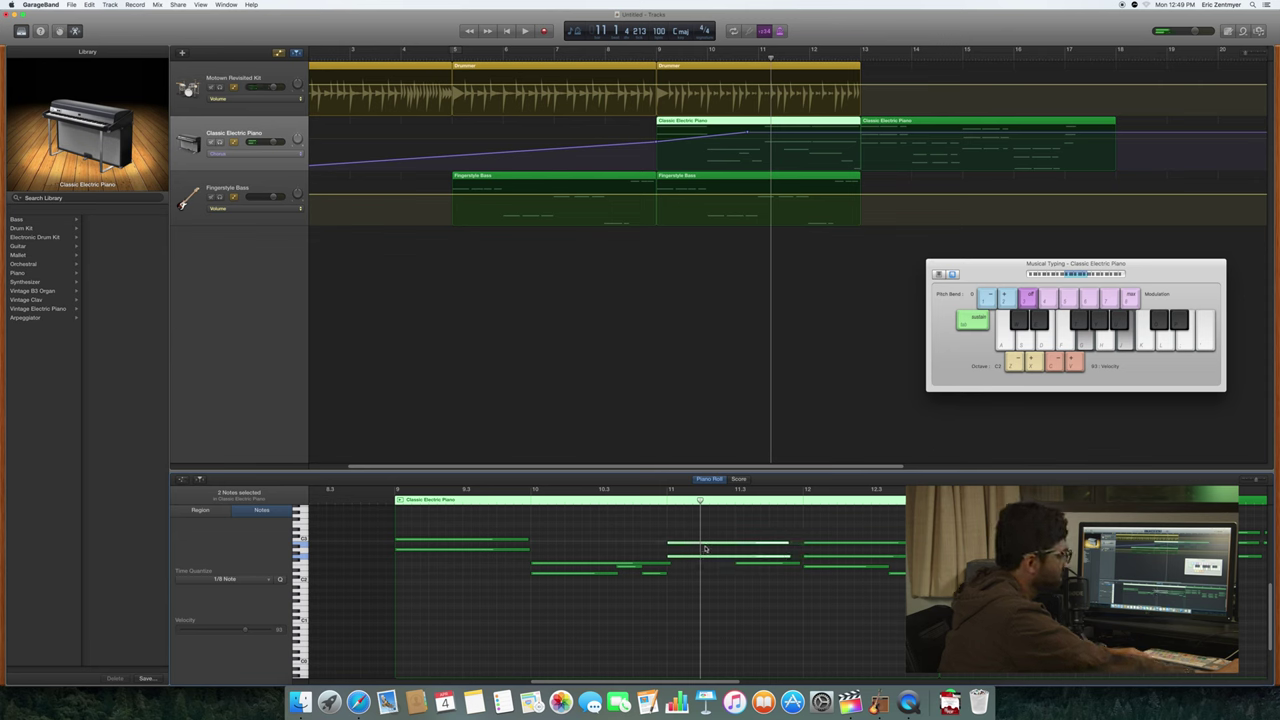
{"action": "left_click", "coordinate": [707, 546]}
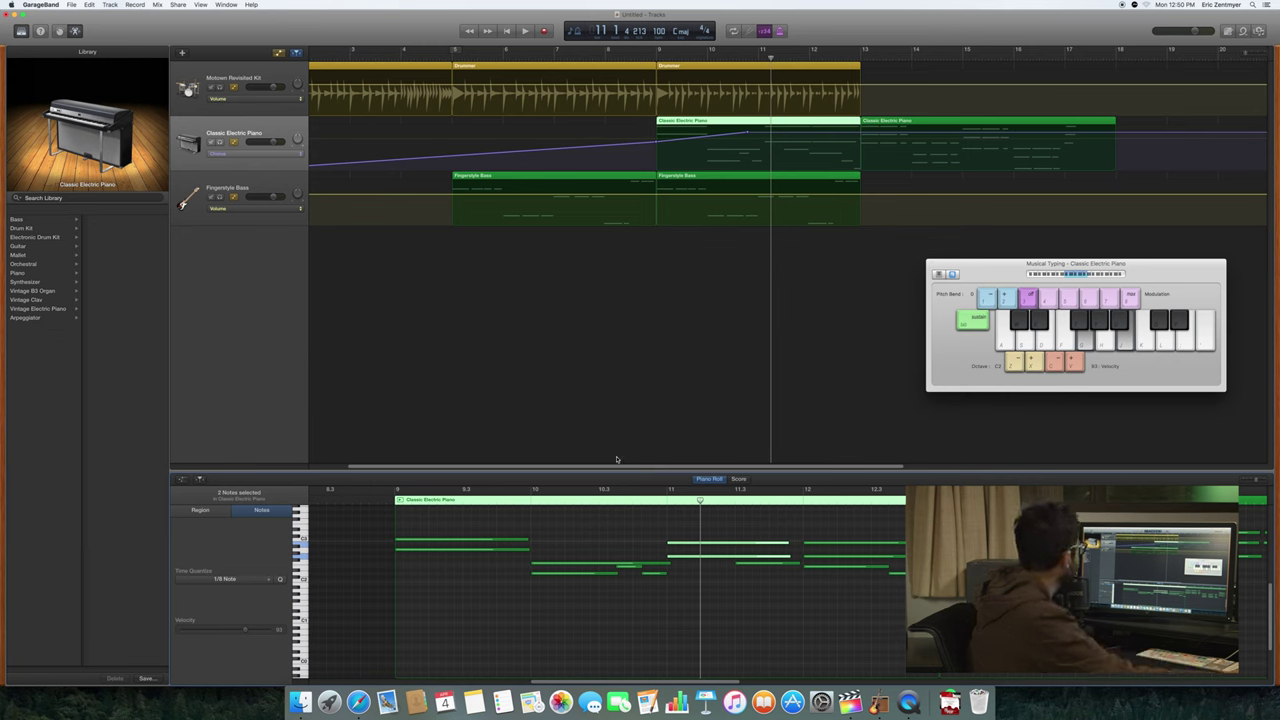
Step: Return to bar 9, deselect the piano notes and play back the retimed chord with the other tracks
{"action": "left_click_drag", "start_coordinate": [700, 499], "coordinate": [462, 499]}
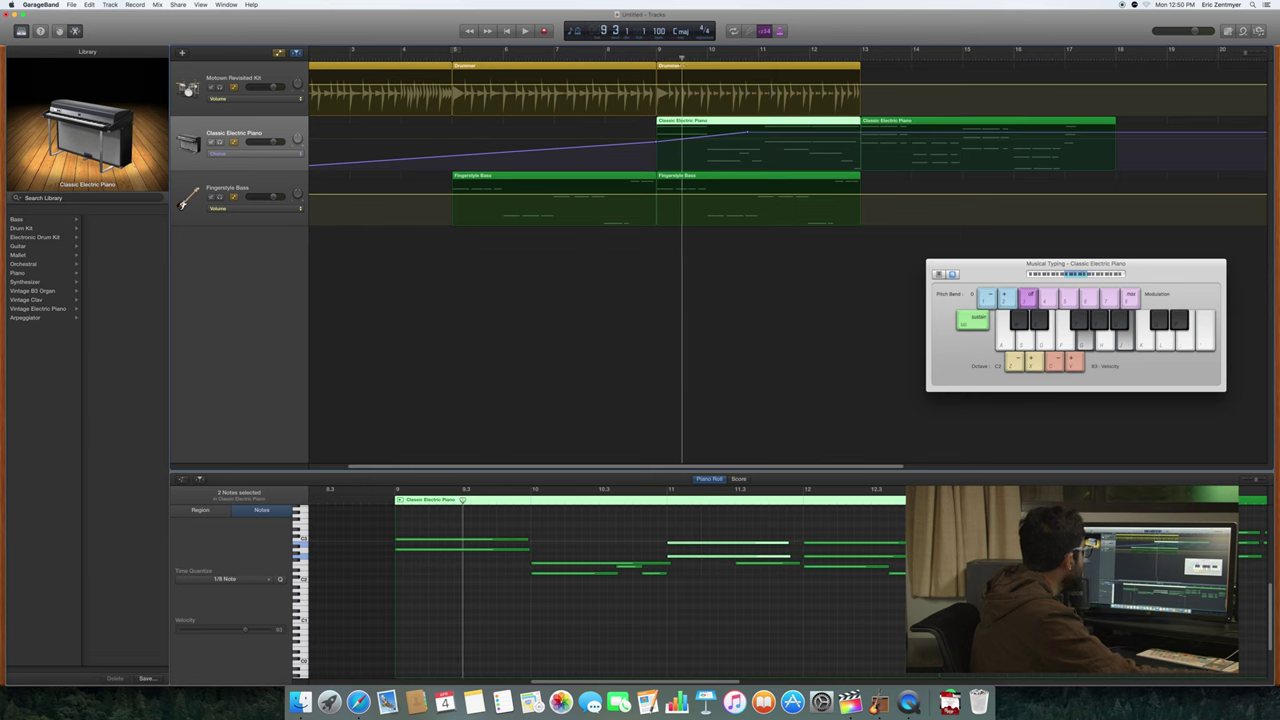
{"action": "mouse_move", "coordinate": [682, 57]}
{"action": "left_mouse_down"}
{"action": "mouse_move", "coordinate": [655, 57]}
{"action": "mouse_move", "coordinate": [805, 57]}
{"action": "mouse_move", "coordinate": [657, 57]}
{"action": "left_mouse_up"}
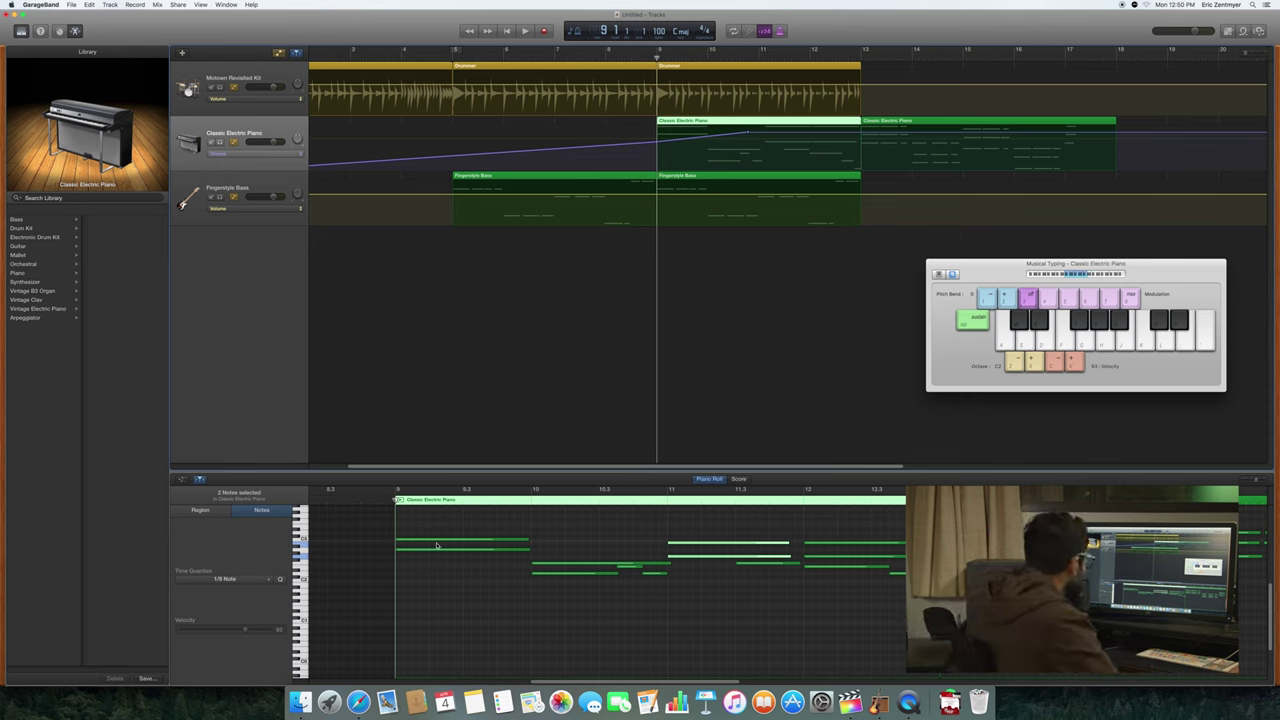
{"action": "scroll", "coordinate": [569, 657], "scroll_direction": "right", "scroll_amount": 3}
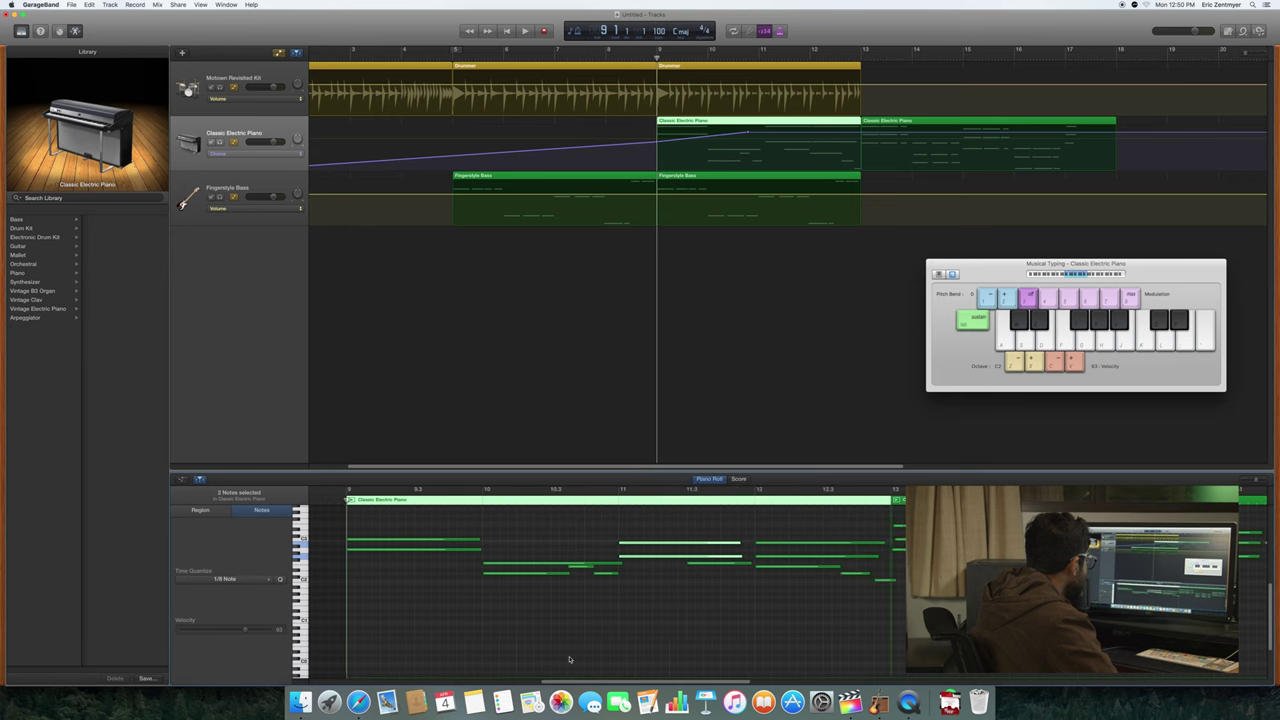
{"action": "scroll", "coordinate": [634, 654], "scroll_direction": "left", "scroll_amount": 5}
{"action": "scroll", "coordinate": [530, 674], "scroll_direction": "left", "scroll_amount": 1}
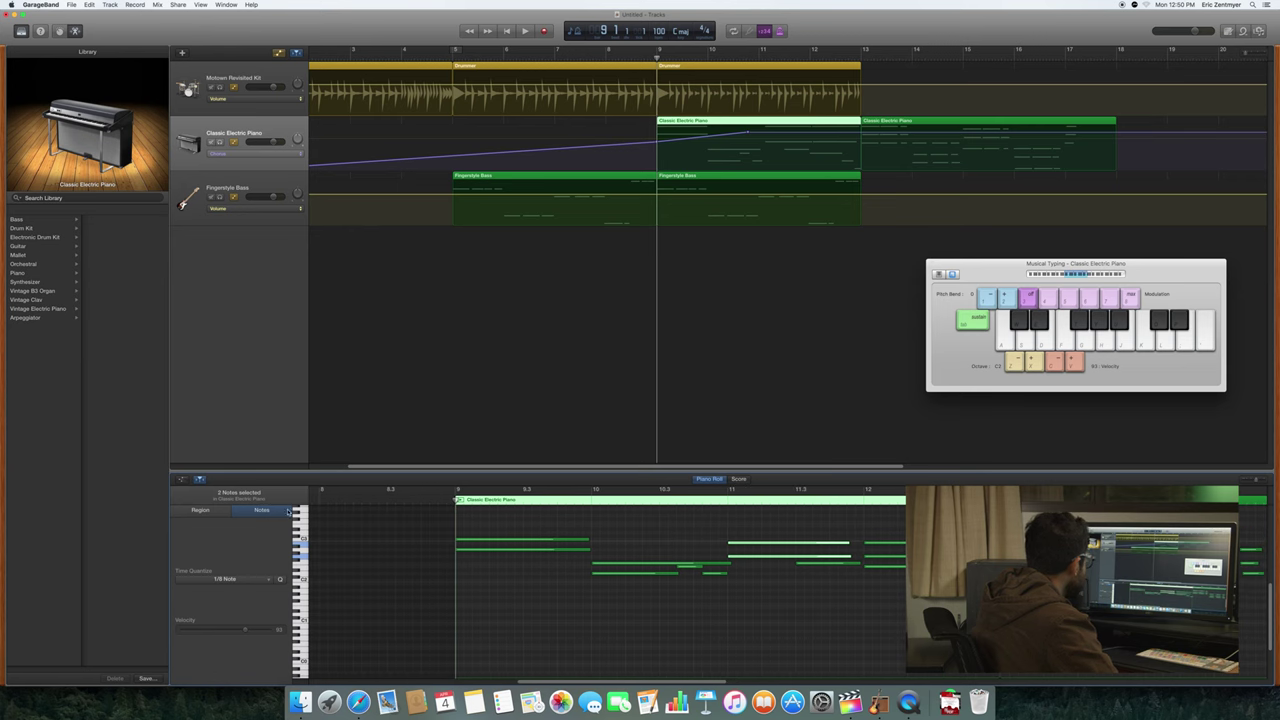
{"action": "left_click", "coordinate": [491, 524]}
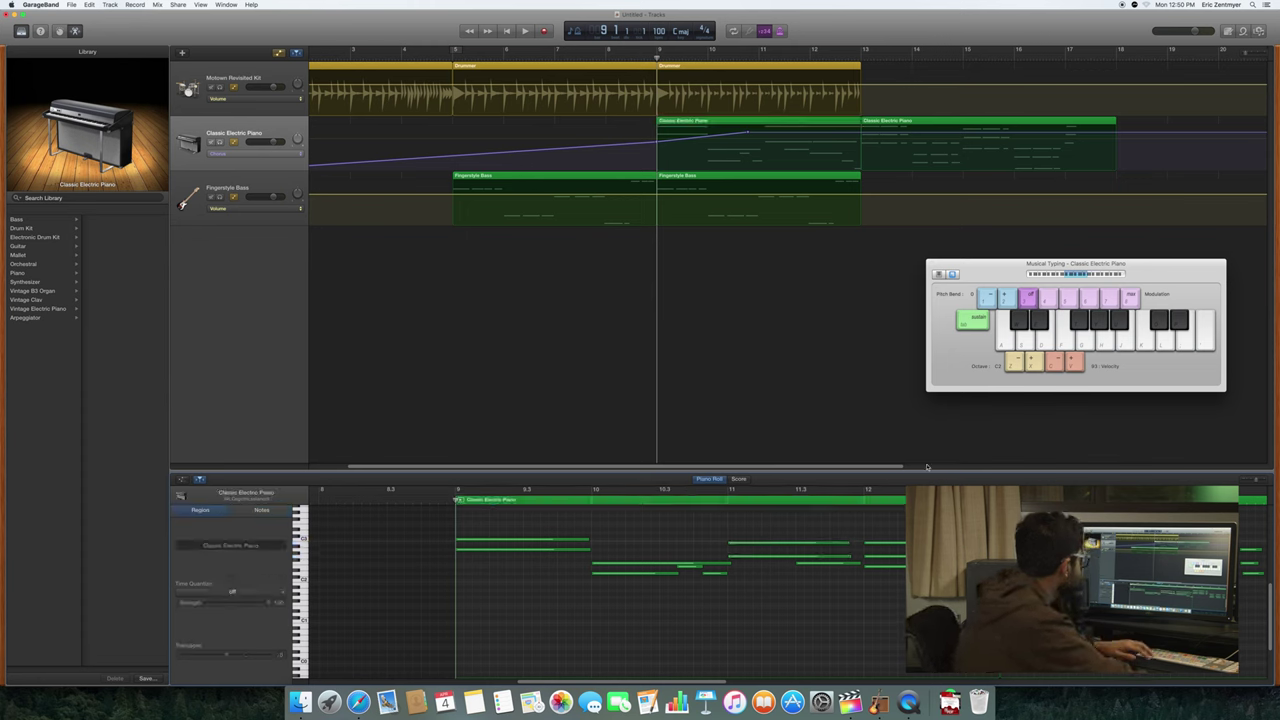
{"action": "key", "text": "space"}
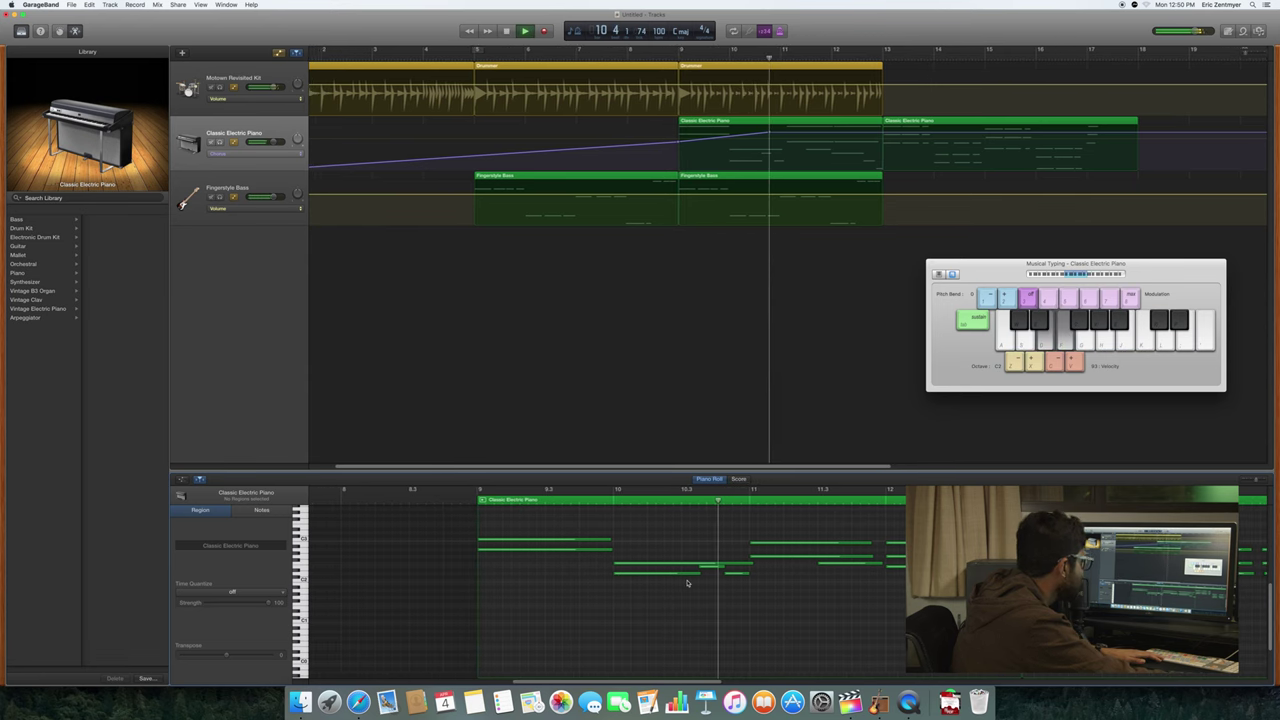
Step: Shift the two-note chord at bar 11 slightly later to show the offset and return it to the start of bar 11
{"action": "left_click_drag", "start_coordinate": [782, 580], "coordinate": [786, 545]}
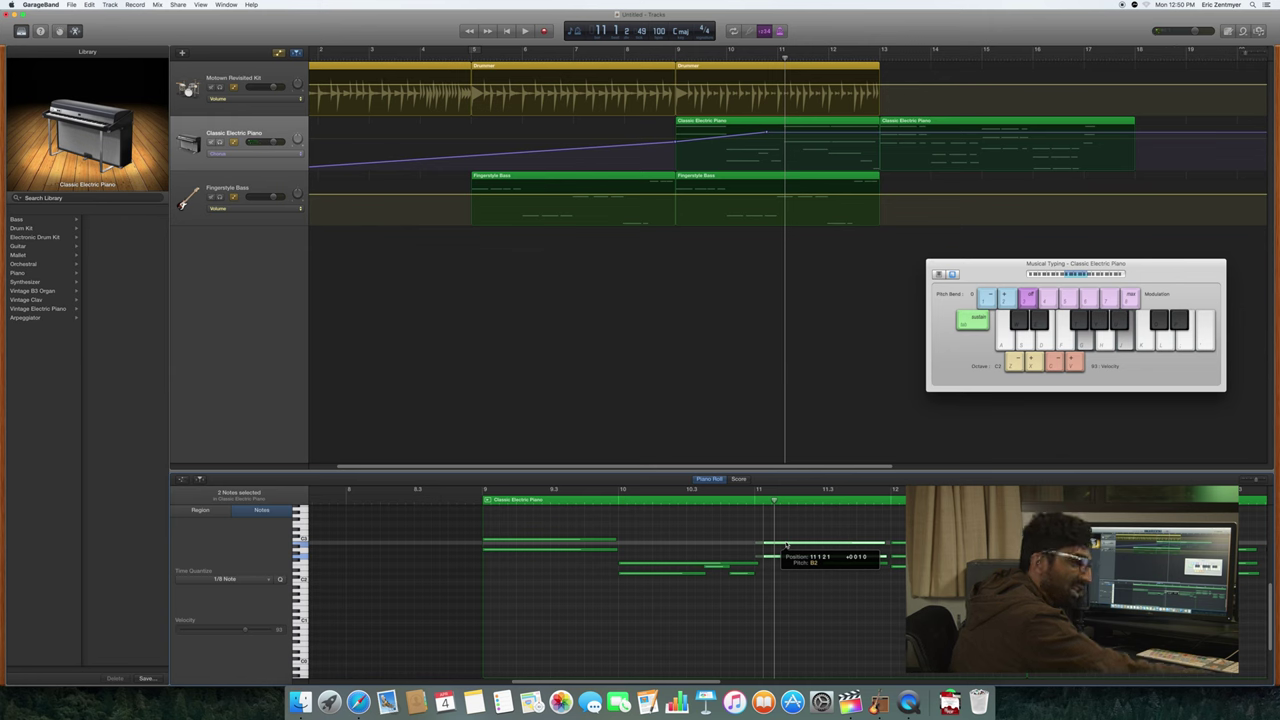
{"action": "left_click_drag", "start_coordinate": [786, 545], "coordinate": [778, 545]}
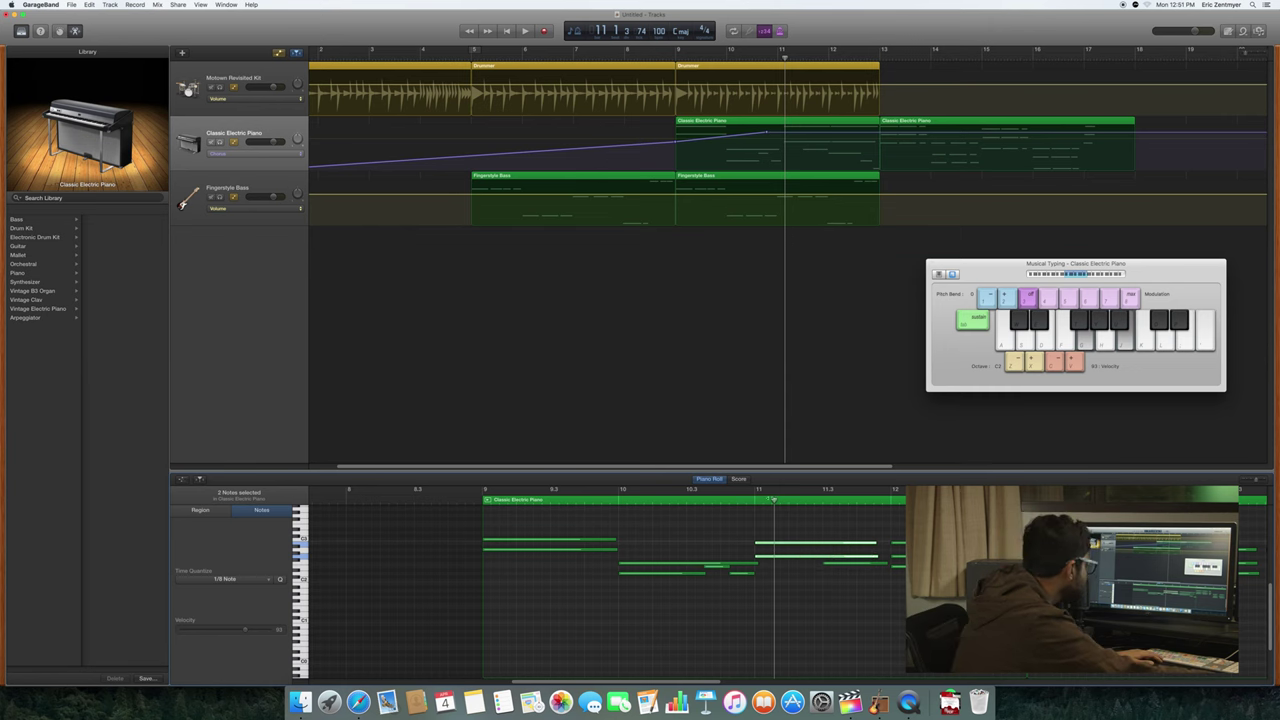
Step: Play back the piano, bass and drums twice from bar 9 to the end of bar 12
{"action": "left_click_drag", "start_coordinate": [774, 501], "coordinate": [481, 513]}
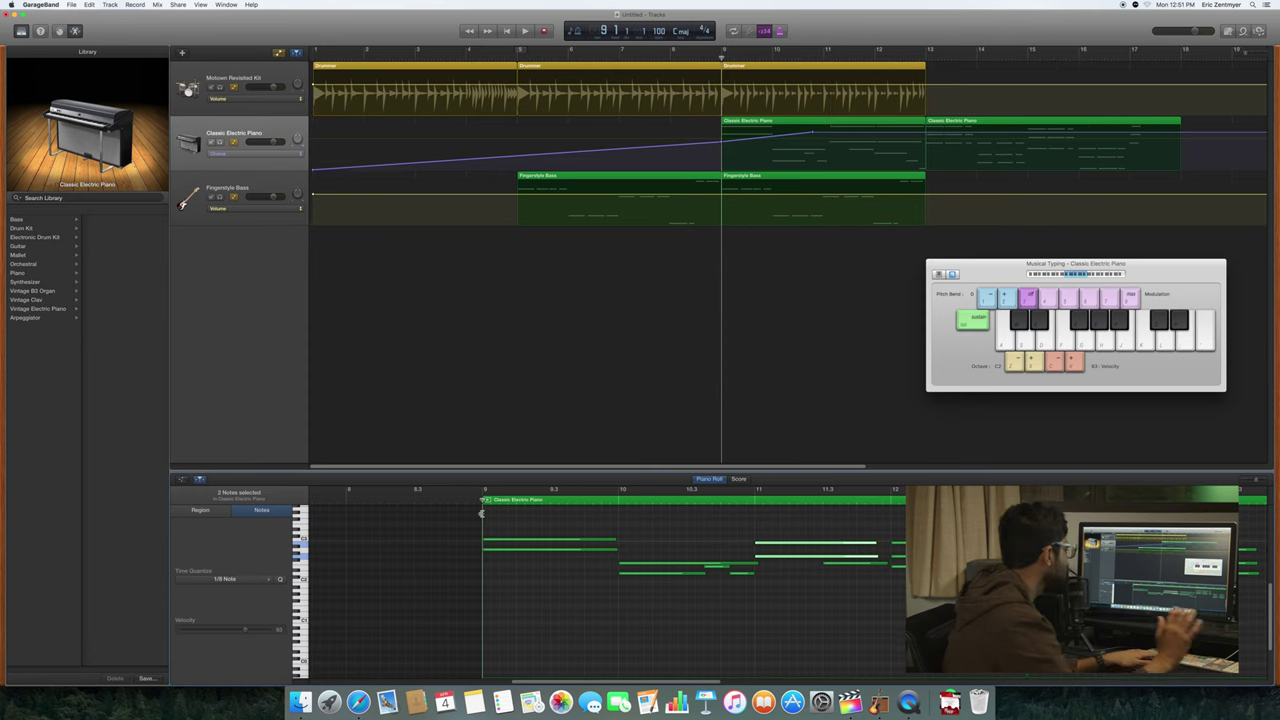
{"action": "key", "text": "space"}
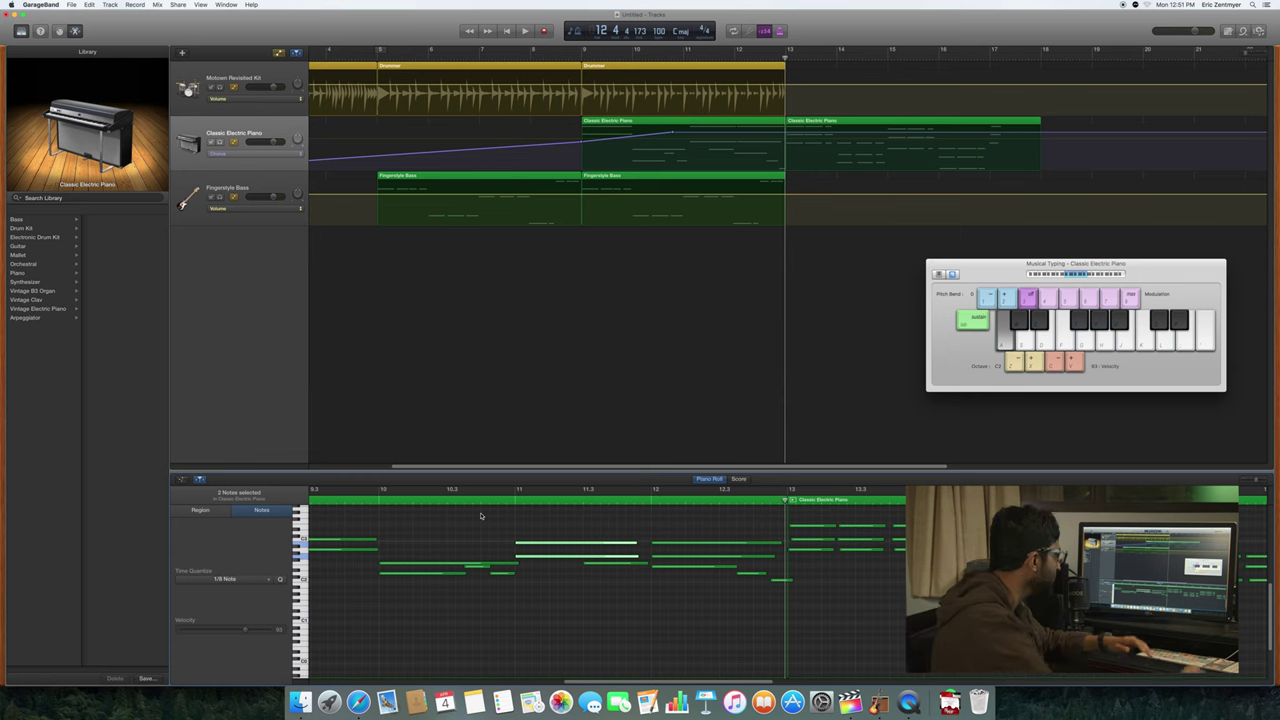
{"action": "scroll", "coordinate": [520, 514], "scroll_direction": "left", "scroll_amount": 1}
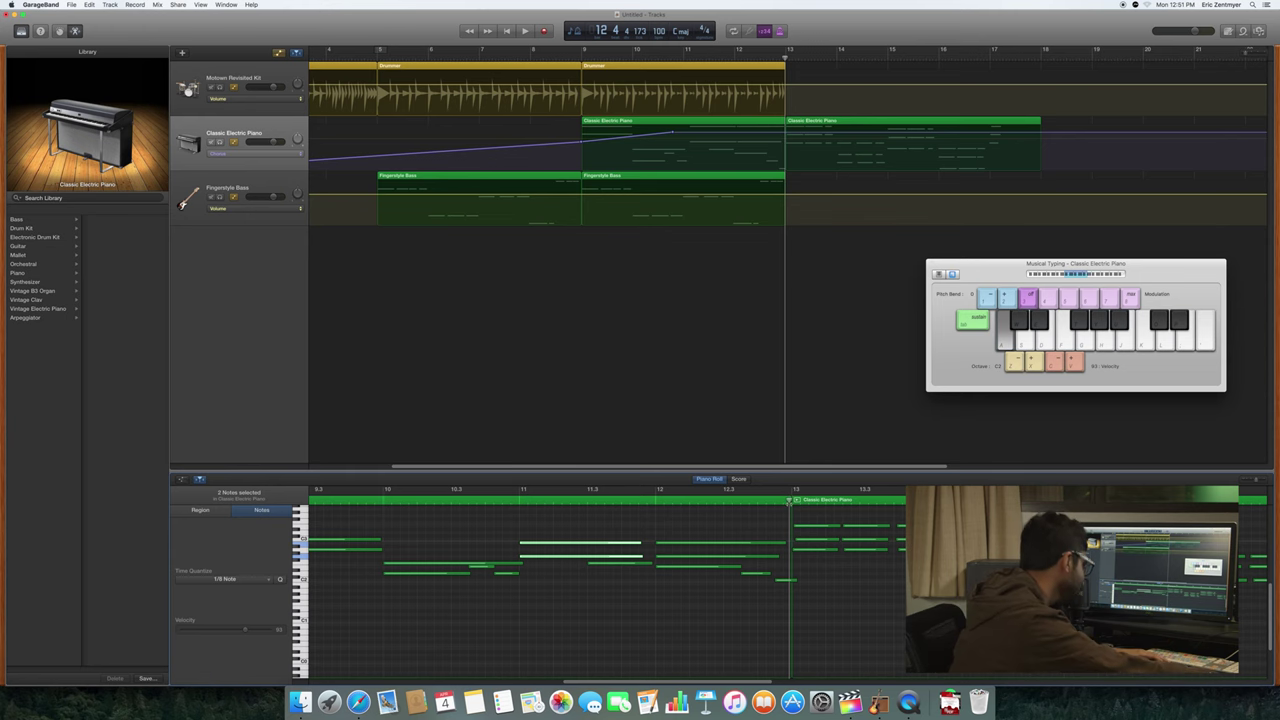
{"action": "left_click_drag", "start_coordinate": [790, 500], "coordinate": [324, 510]}
{"action": "left_click_drag", "start_coordinate": [608, 686], "coordinate": [553, 684]}
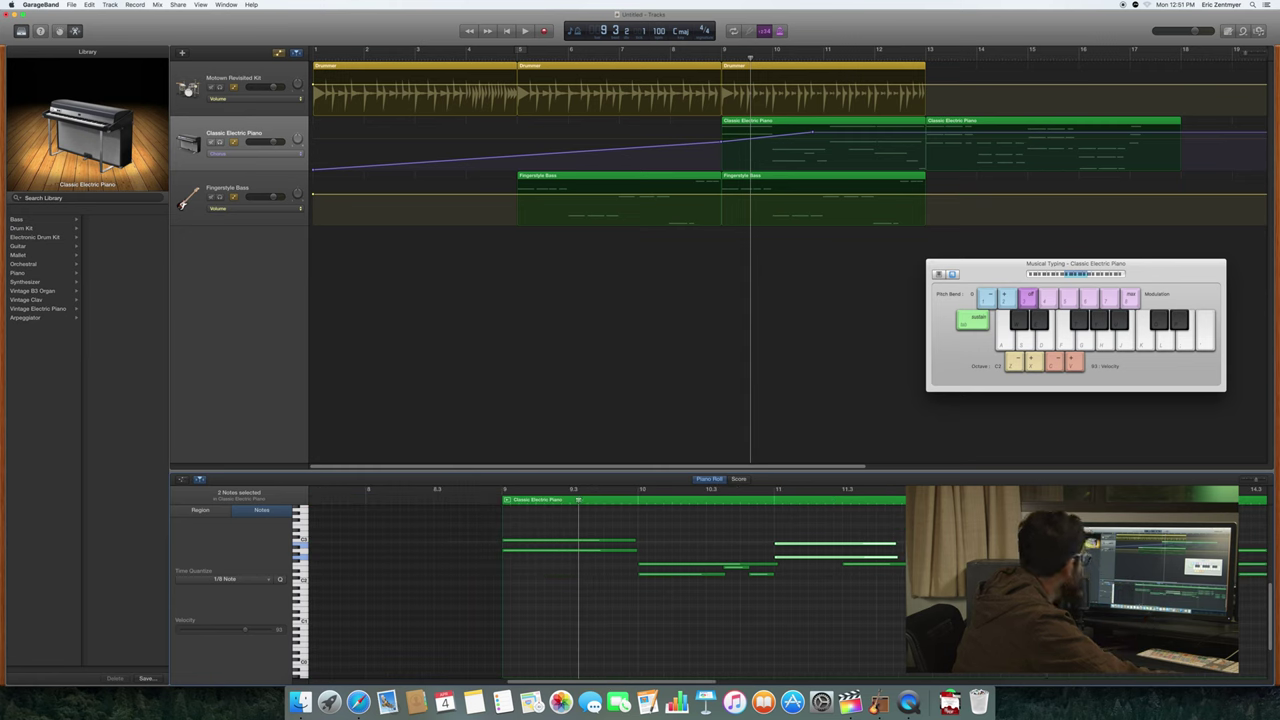
{"action": "left_click_drag", "start_coordinate": [577, 499], "coordinate": [504, 500]}
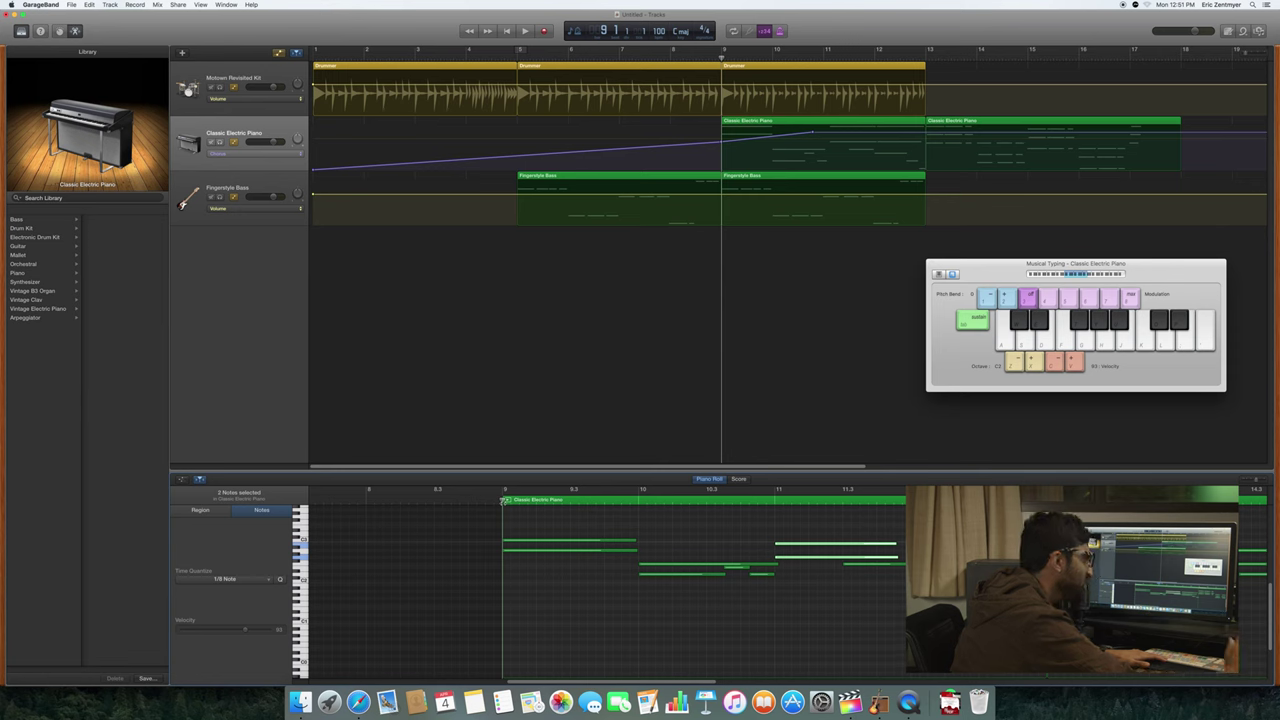
{"action": "key", "text": "space"}
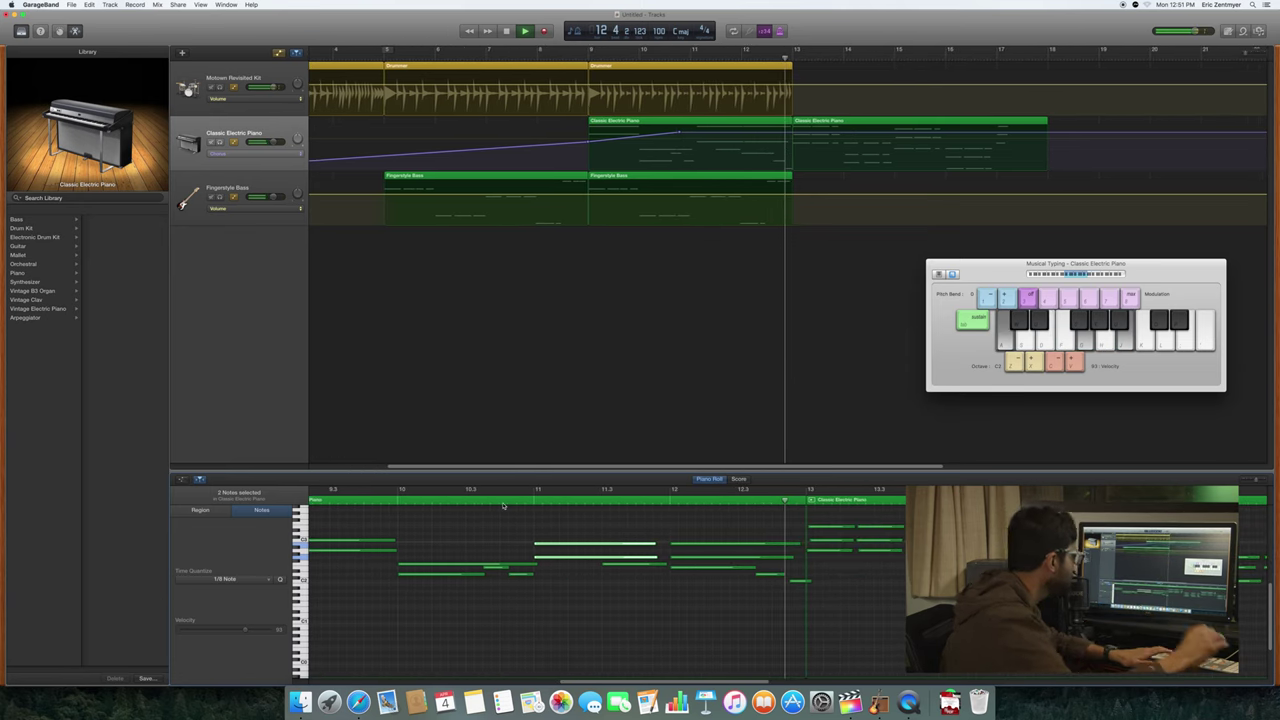
{"action": "key", "text": "space"}
Step: Move the last low piano note of bar 12 earlier so it ends on bar 13 and play back from about bar 12
{"action": "left_click", "coordinate": [779, 581]}
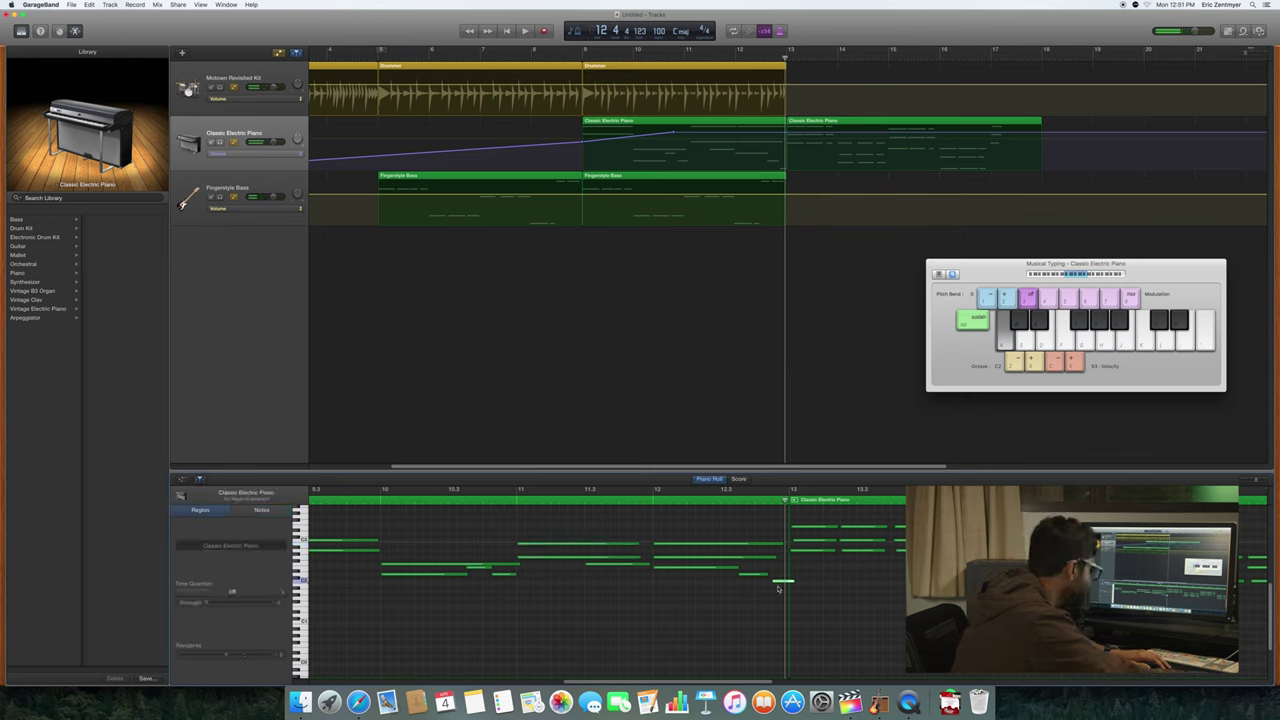
{"action": "left_click_drag", "start_coordinate": [781, 583], "coordinate": [774, 582]}
{"action": "left_click_drag", "start_coordinate": [785, 500], "coordinate": [642, 510]}
{"action": "key", "text": "space"}
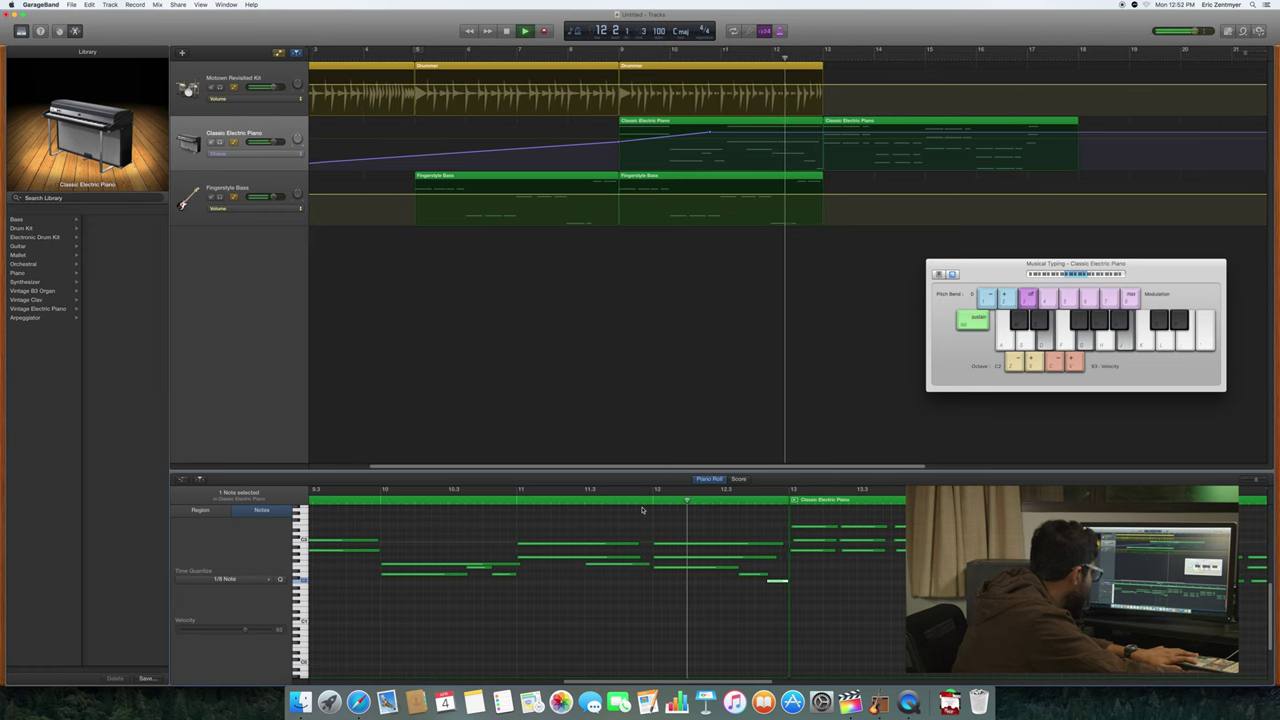
Step: Stop playback, lower the piano's chorus automation point at bar 10 beat 4 to 32%, and lower the point at bar 9
{"action": "key", "text": "space"}
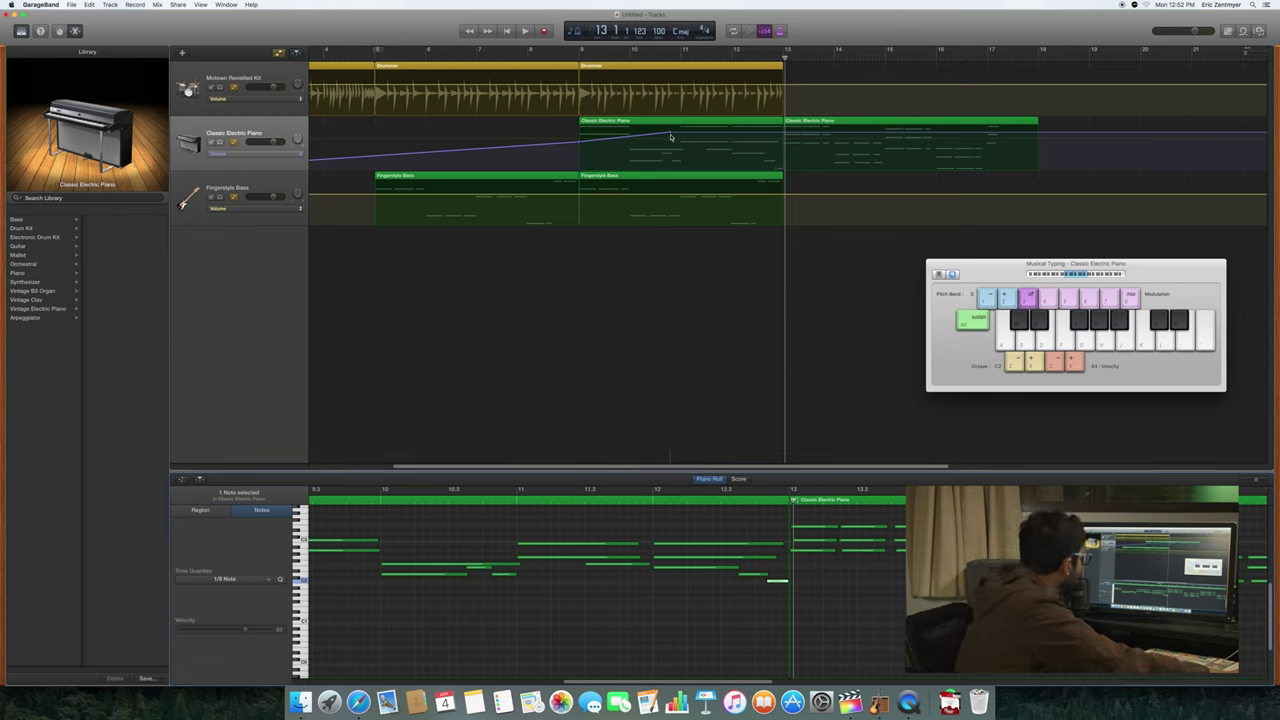
{"action": "left_click_drag", "start_coordinate": [671, 135], "coordinate": [670, 162]}
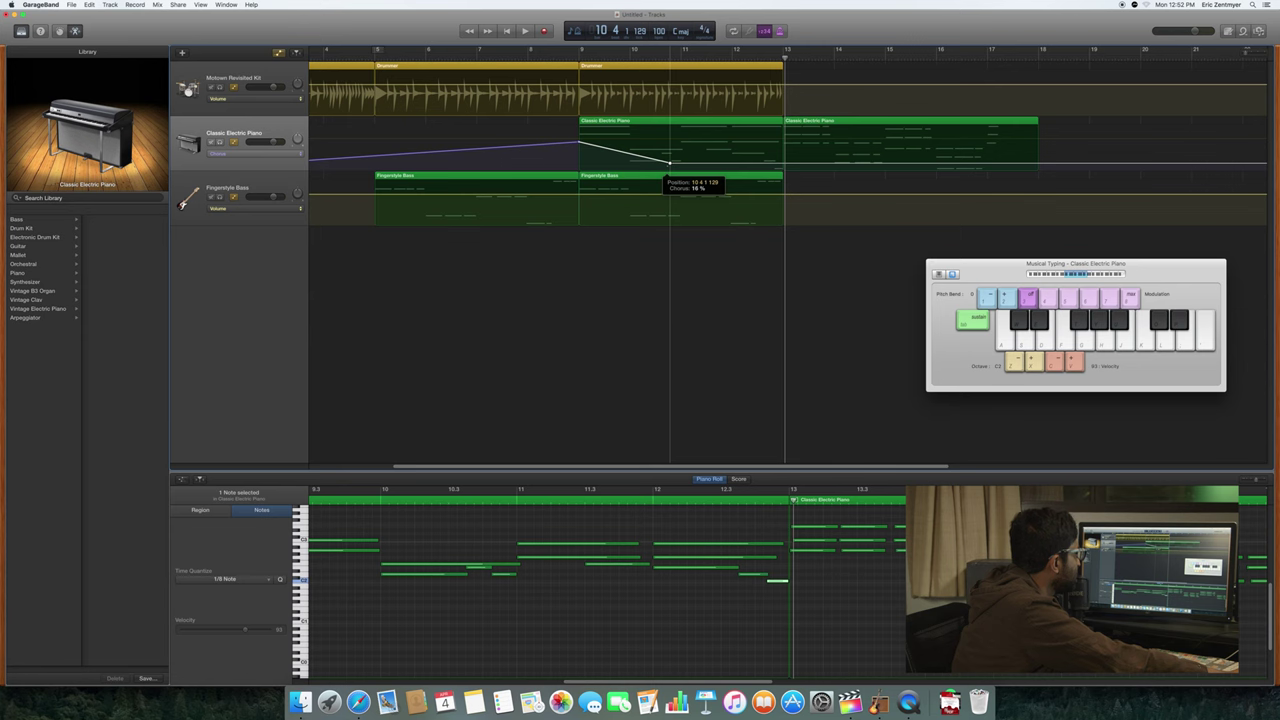
{"action": "mouse_move", "coordinate": [670, 161]}
{"action": "left_mouse_down"}
{"action": "mouse_move", "coordinate": [670, 128]}
{"action": "mouse_move", "coordinate": [670, 156]}
{"action": "left_mouse_up"}
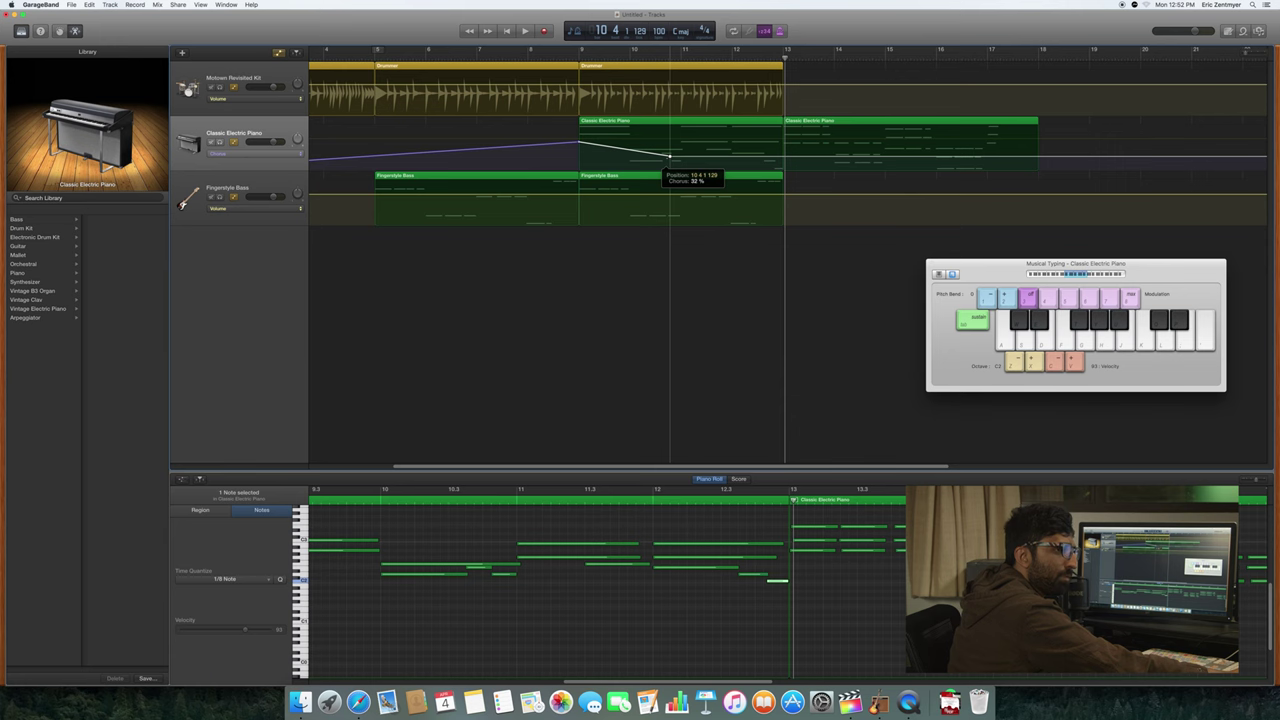
{"action": "left_click_drag", "start_coordinate": [670, 156], "coordinate": [668, 156]}
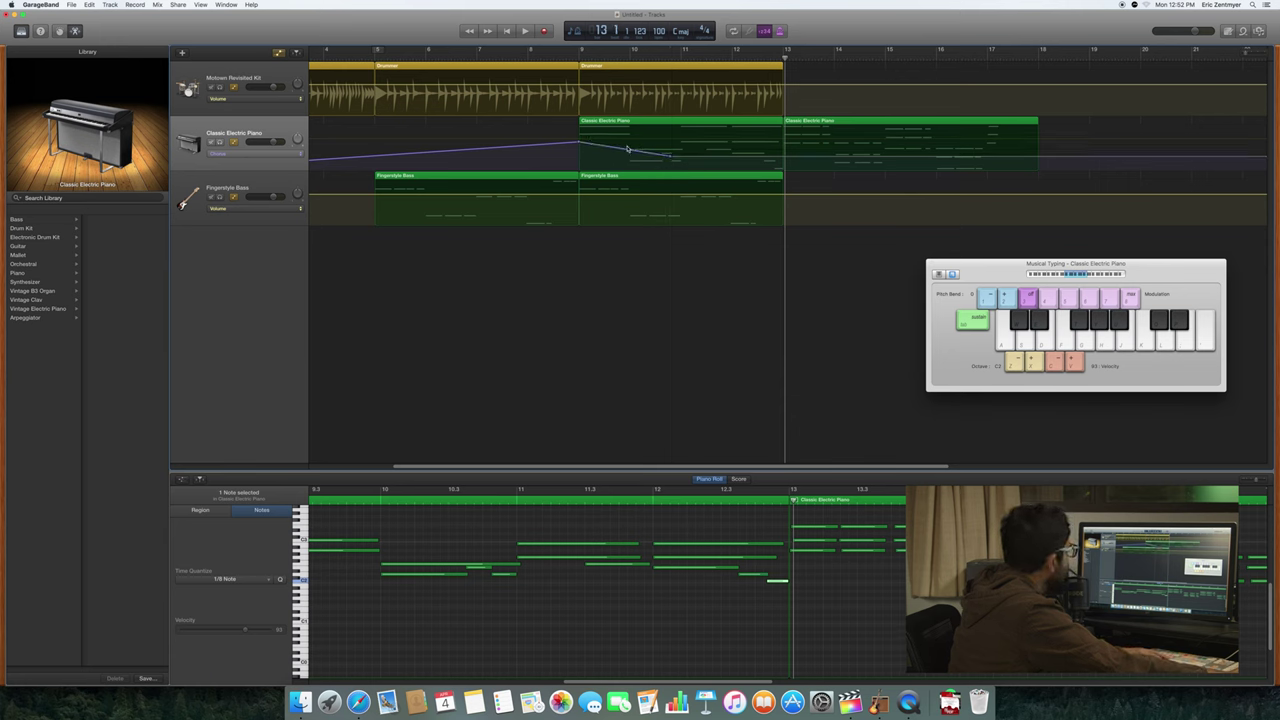
{"action": "left_click_drag", "start_coordinate": [578, 152], "coordinate": [578, 158]}
Step: Copy the drum, electric piano and bass regions of bars 9 to 12 and paste them at bar 13
{"action": "left_click", "coordinate": [735, 123]}
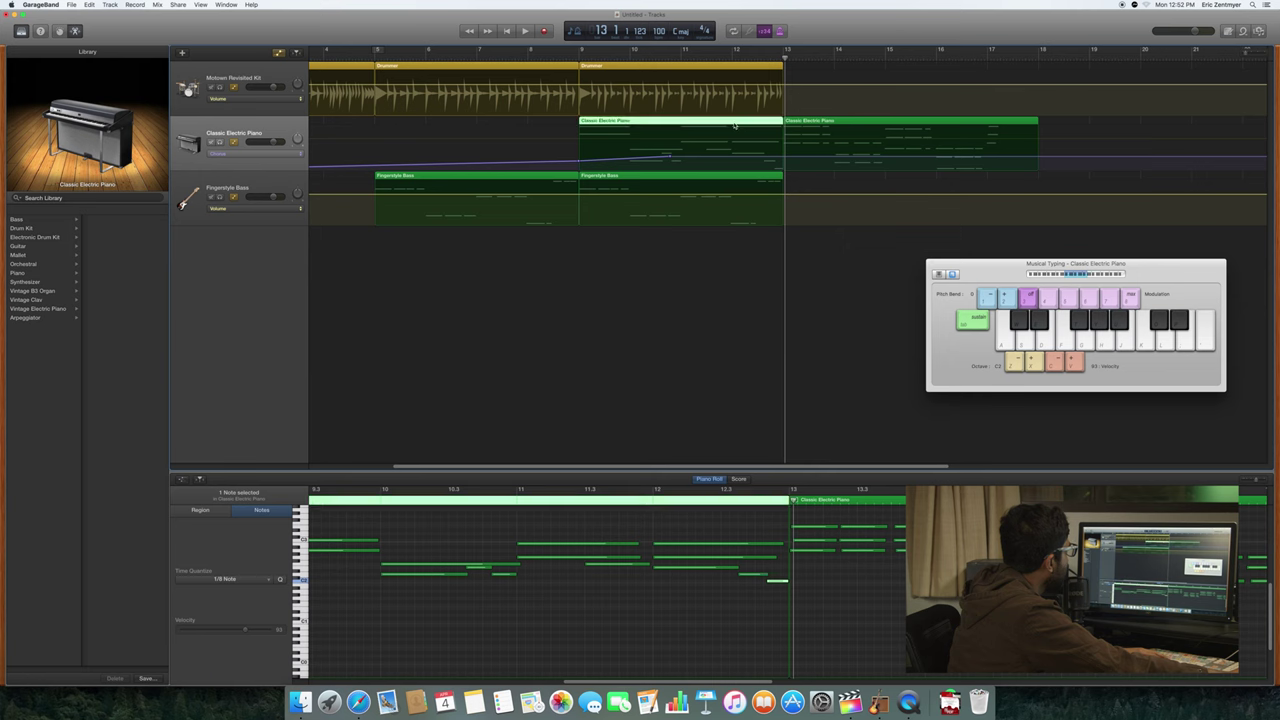
{"action": "left_click", "coordinate": [713, 72]}
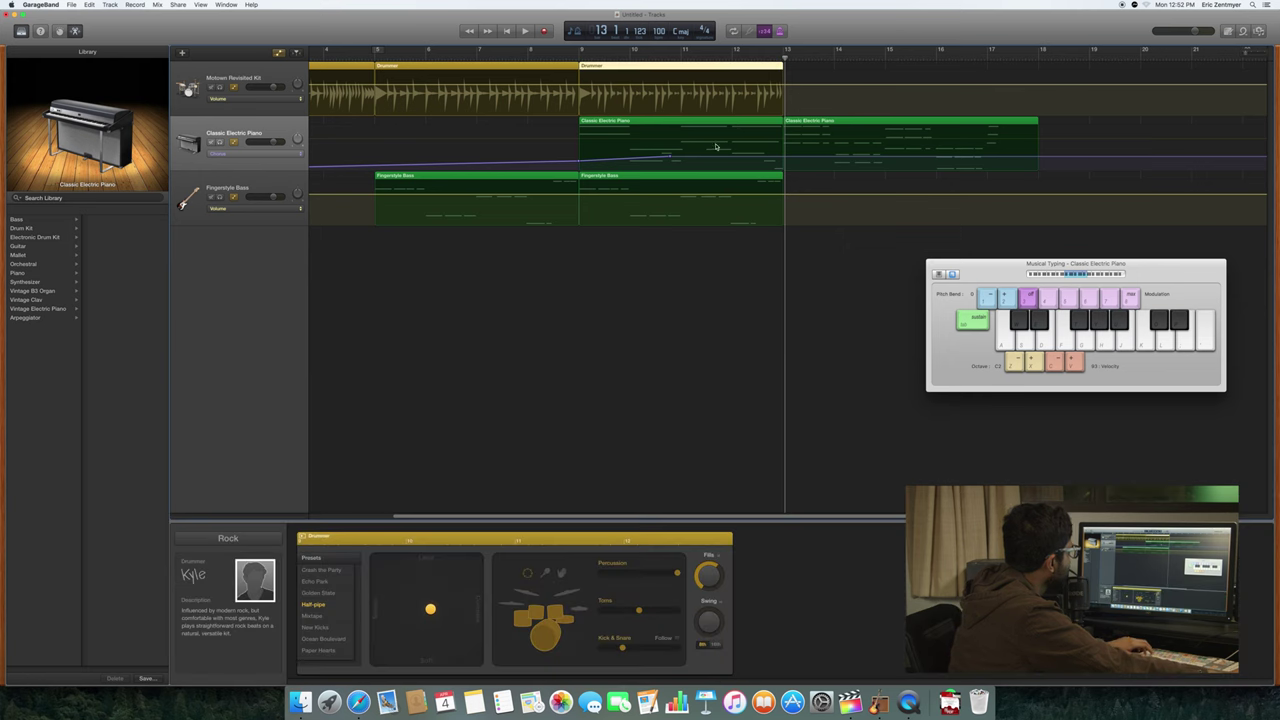
{"action": "left_click", "coordinate": [719, 178]}
{"action": "left_click", "coordinate": [696, 123], "text": "shift"}
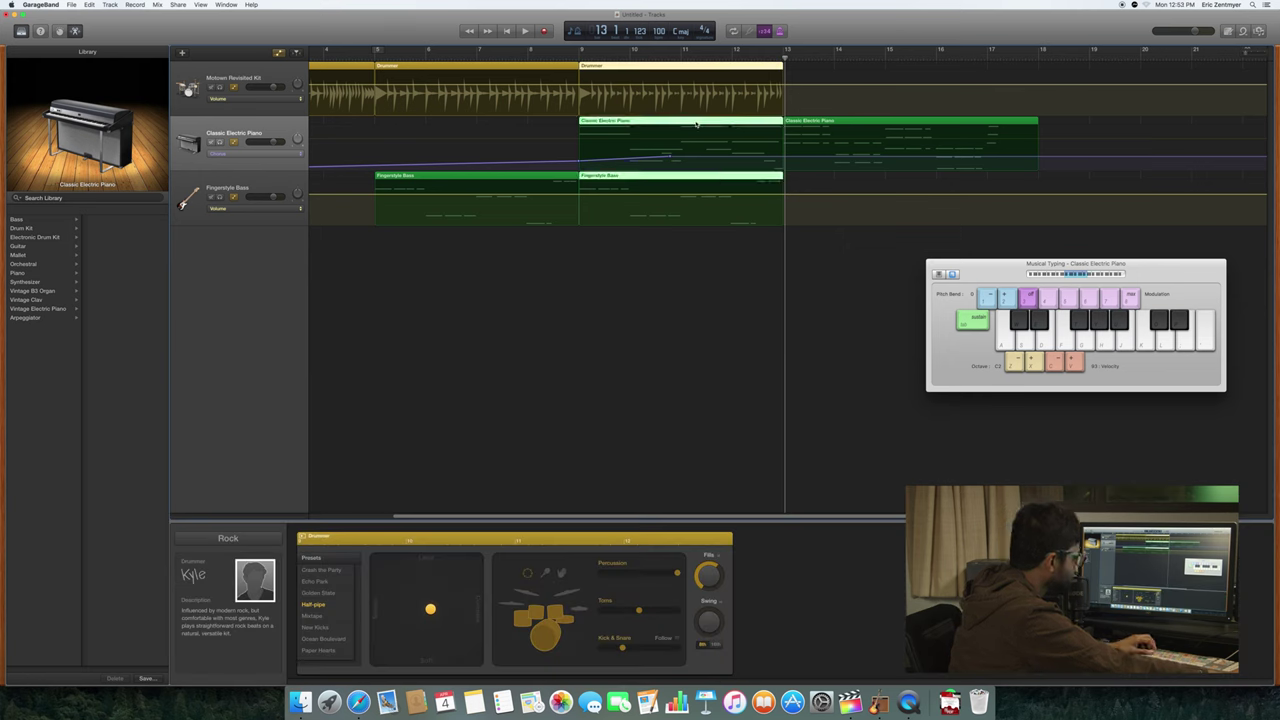
{"action": "key", "text": "super+c"}
{"action": "key", "text": "super+v"}
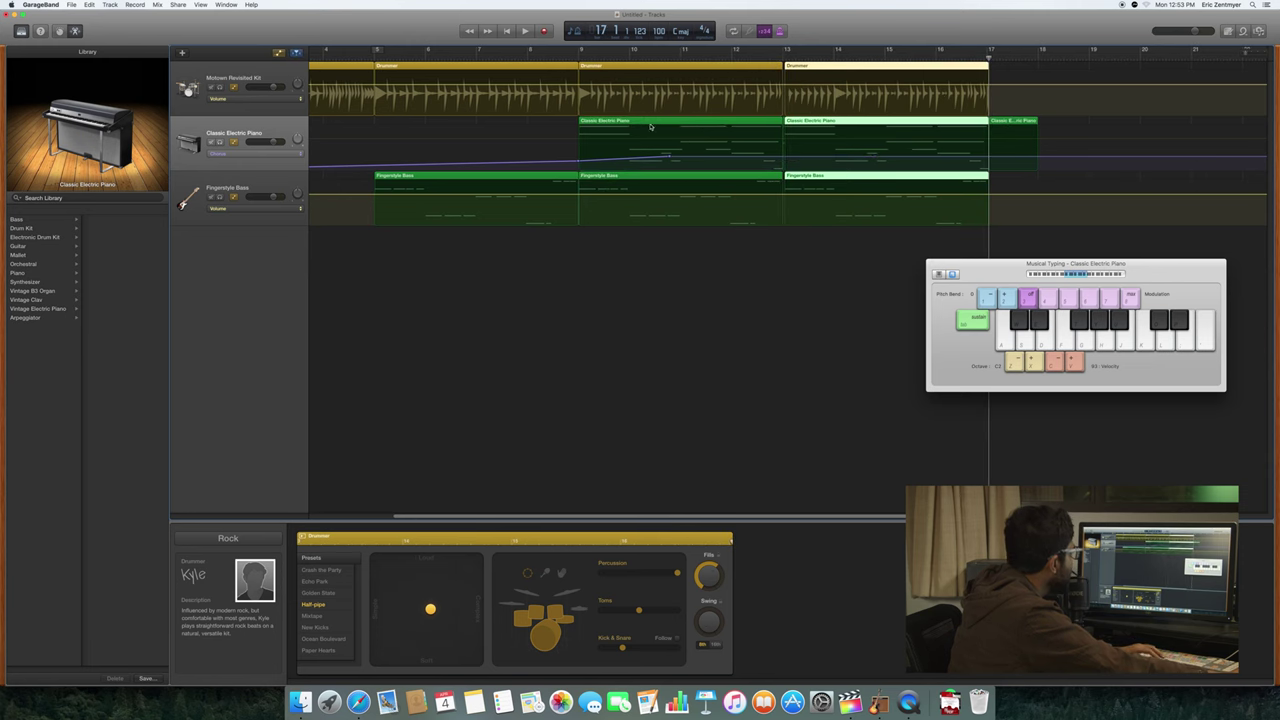
Step: Lower the piano's chorus automation points at bar 10 beat 4 and bar 9 to Off
{"action": "left_click", "coordinate": [672, 161]}
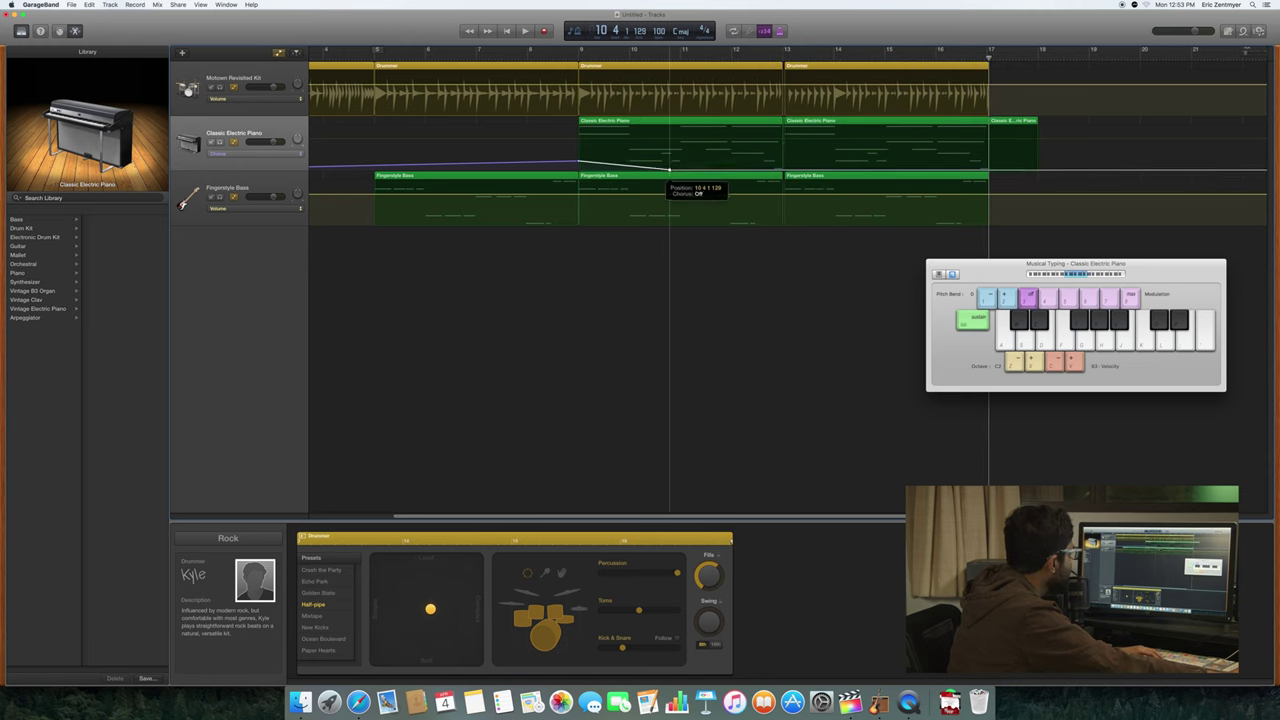
{"action": "left_click_drag", "start_coordinate": [578, 163], "coordinate": [578, 171]}
{"action": "left_click", "coordinate": [678, 174]}
{"action": "left_click_drag", "start_coordinate": [678, 174], "coordinate": [748, 120]}
{"action": "key", "text": "super+z"}
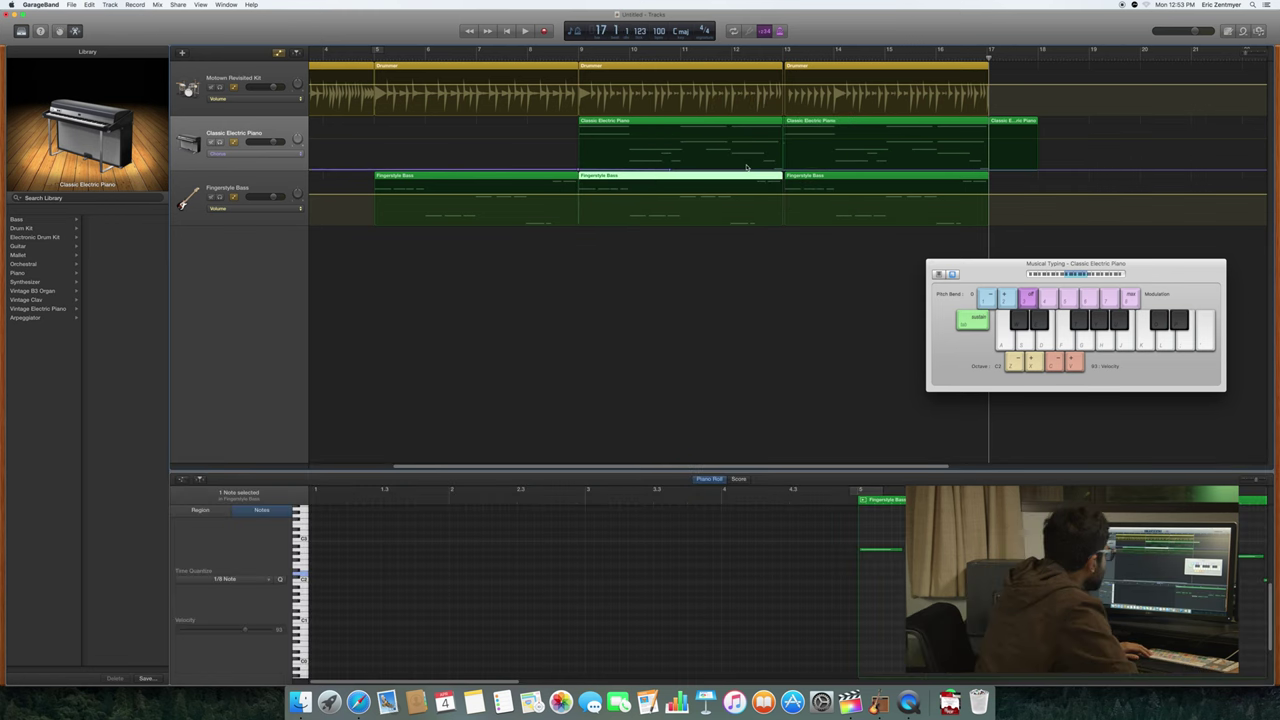
Step: Add two chorus automation points on the piano track at the start of bar 13 and raise the second for a steep increase
{"action": "left_click", "coordinate": [791, 170]}
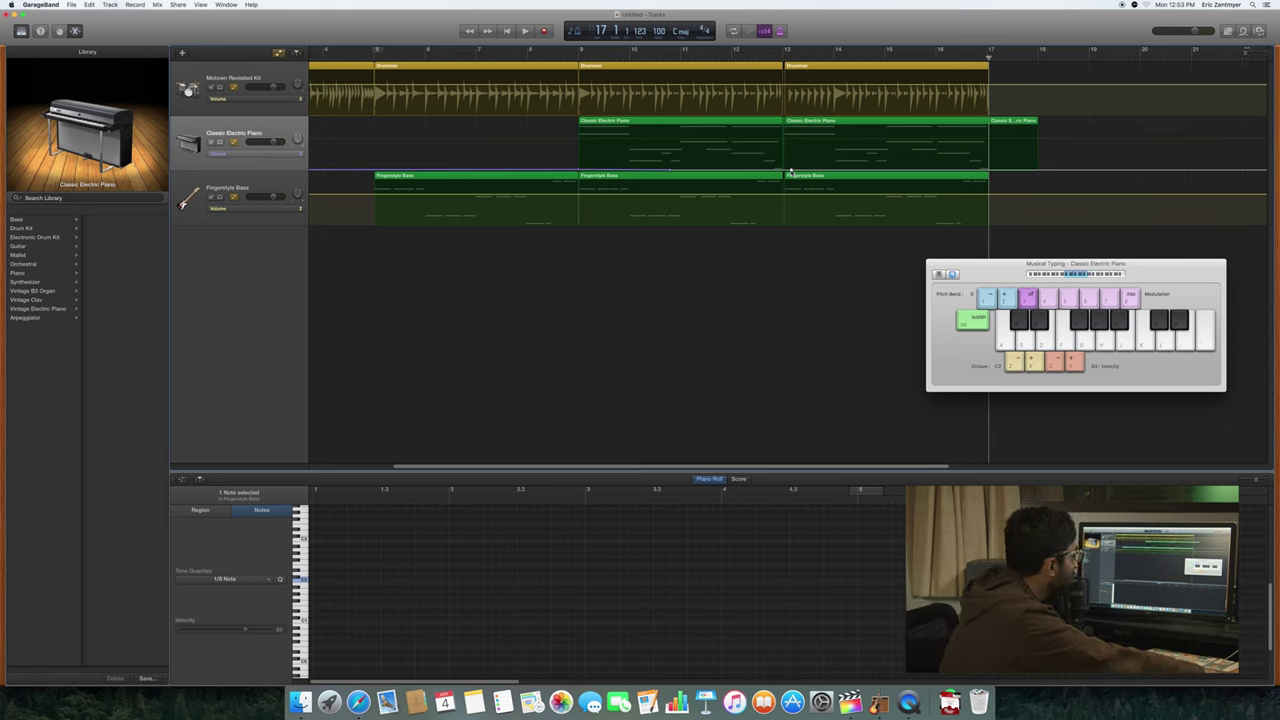
{"action": "left_click_drag", "start_coordinate": [791, 170], "coordinate": [788, 171]}
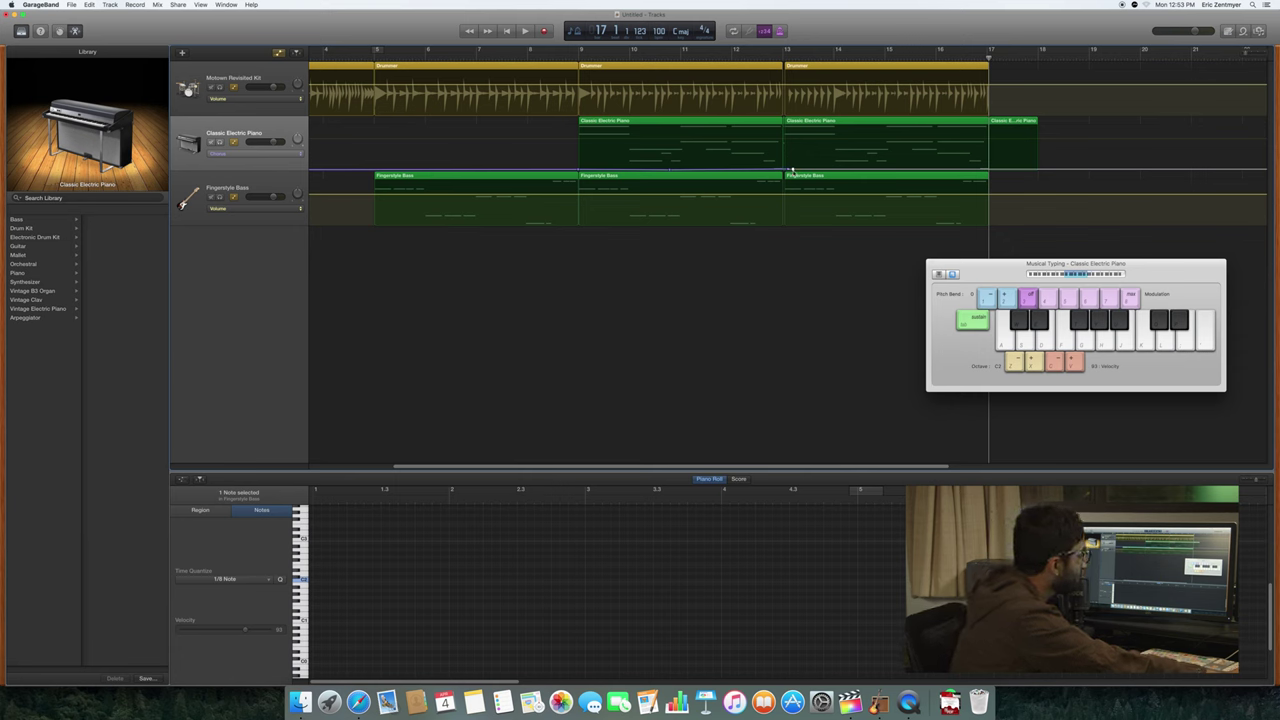
{"action": "left_click_drag", "start_coordinate": [792, 170], "coordinate": [796, 130]}
{"action": "left_click", "coordinate": [790, 130]}
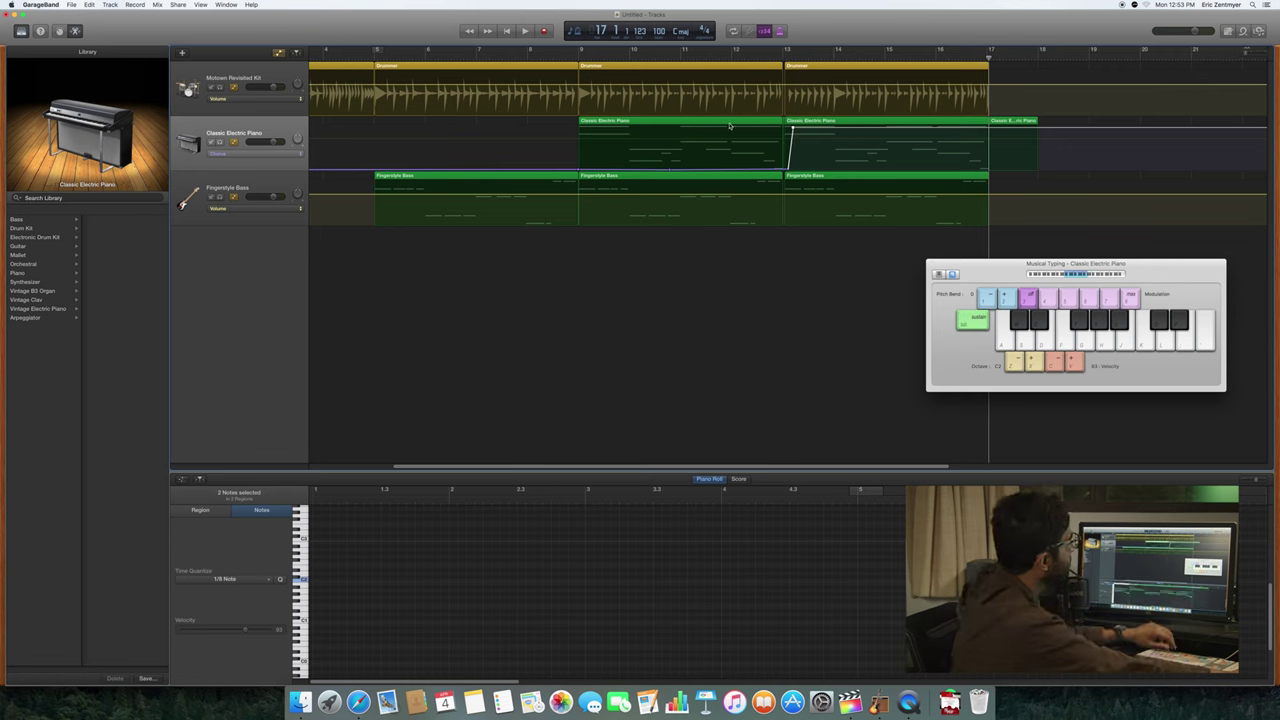
Step: Return to bar 9 and play back all three tracks through the chorus change to the end of bar 16
{"action": "left_click", "coordinate": [808, 121]}
{"action": "left_click", "coordinate": [808, 122]}
{"action": "left_click", "coordinate": [746, 123]}
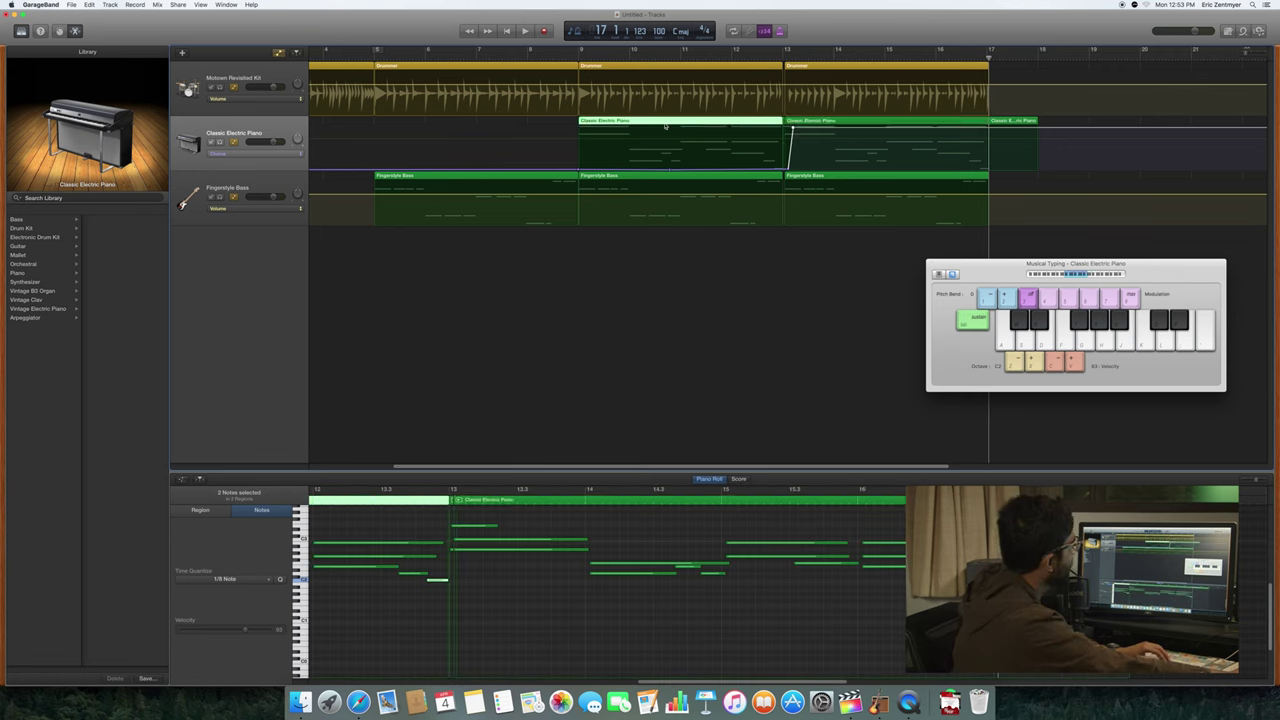
{"action": "left_click_drag", "start_coordinate": [988, 57], "coordinate": [605, 108]}
{"action": "left_click", "coordinate": [599, 86]}
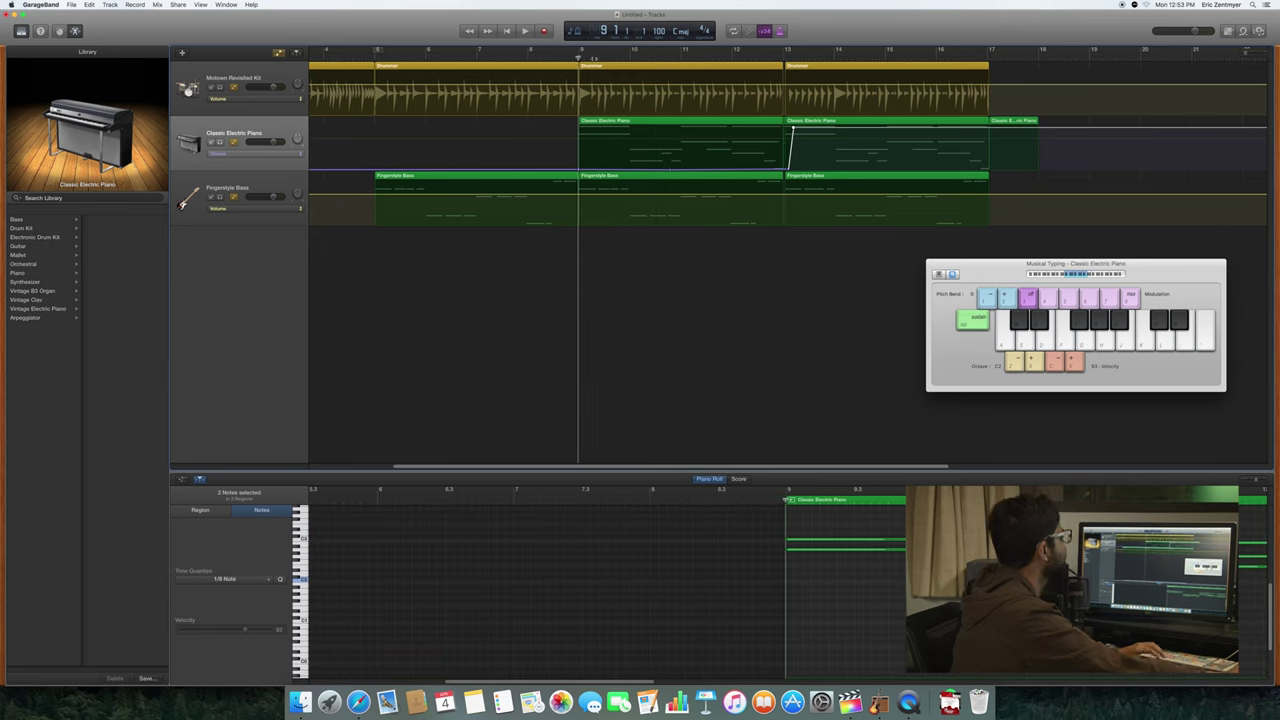
{"action": "key", "text": "space"}
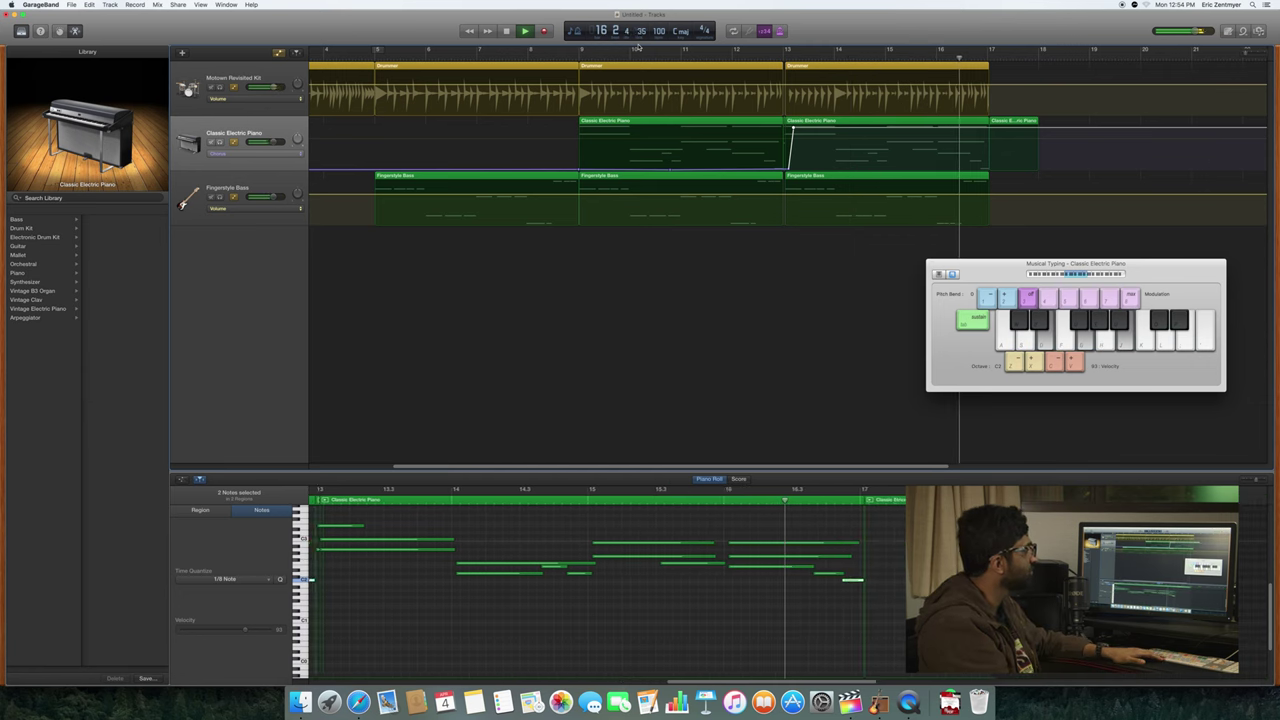
{"action": "key", "text": "space"}
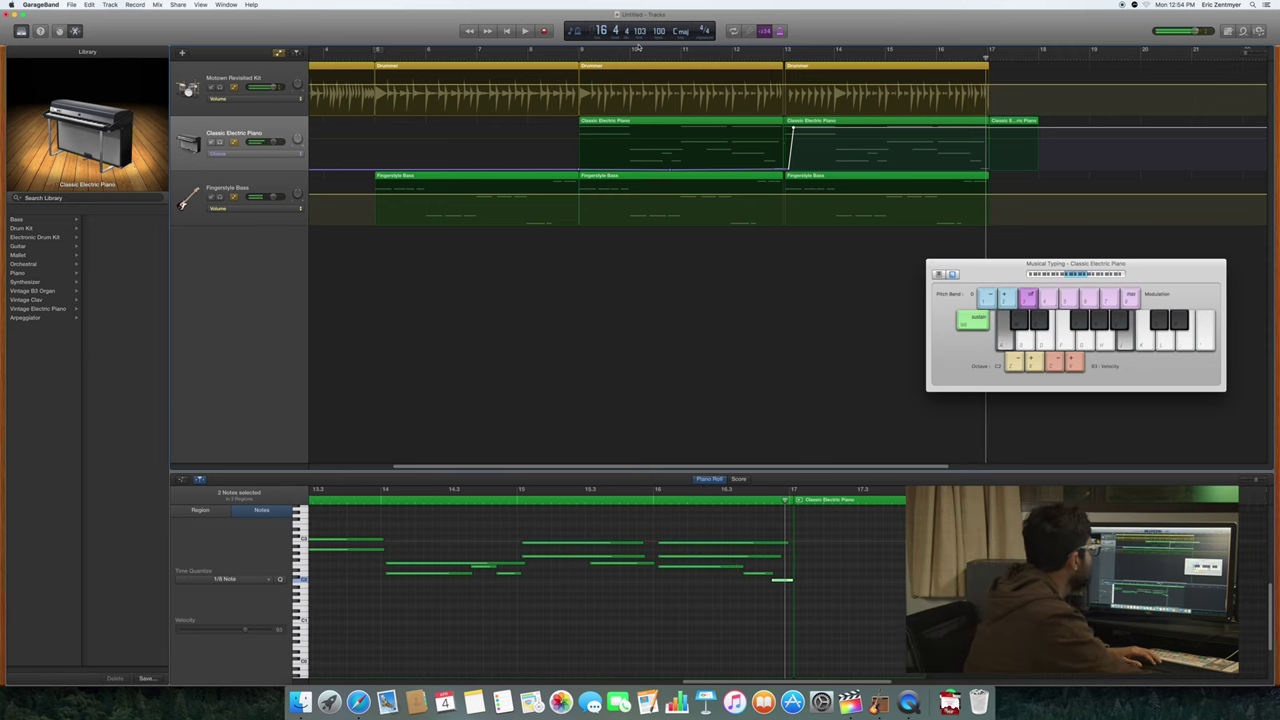
Step: Delete the piano, bass and drum regions from bar 13 onward, including the leftover piano region at bar 17
{"action": "left_click", "coordinate": [846, 71]}
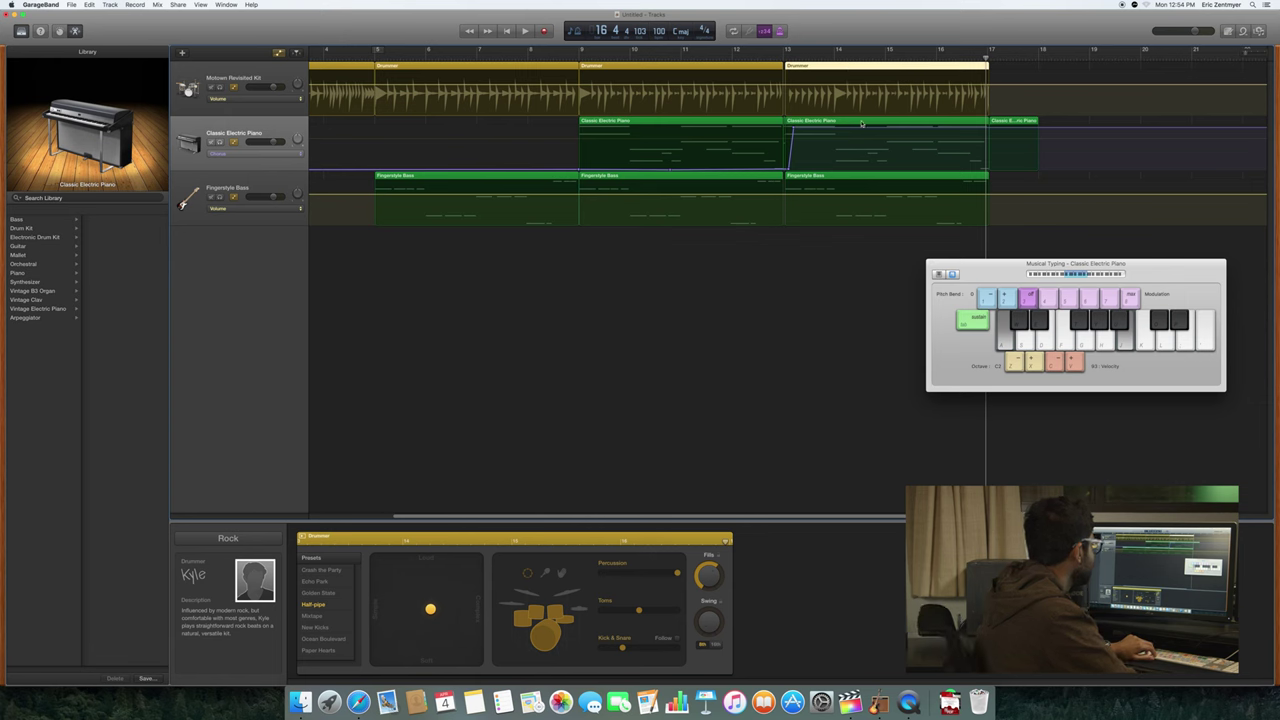
{"action": "left_click", "coordinate": [861, 121]}
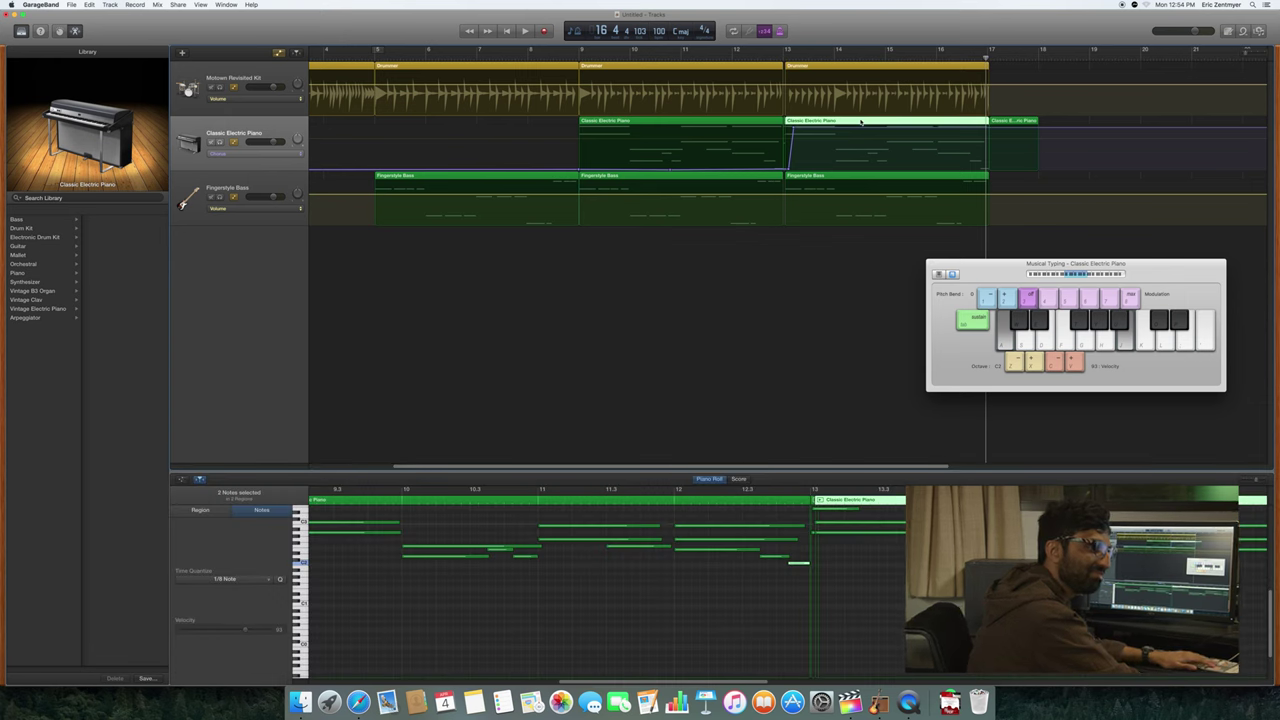
{"action": "key", "text": "Delete"}
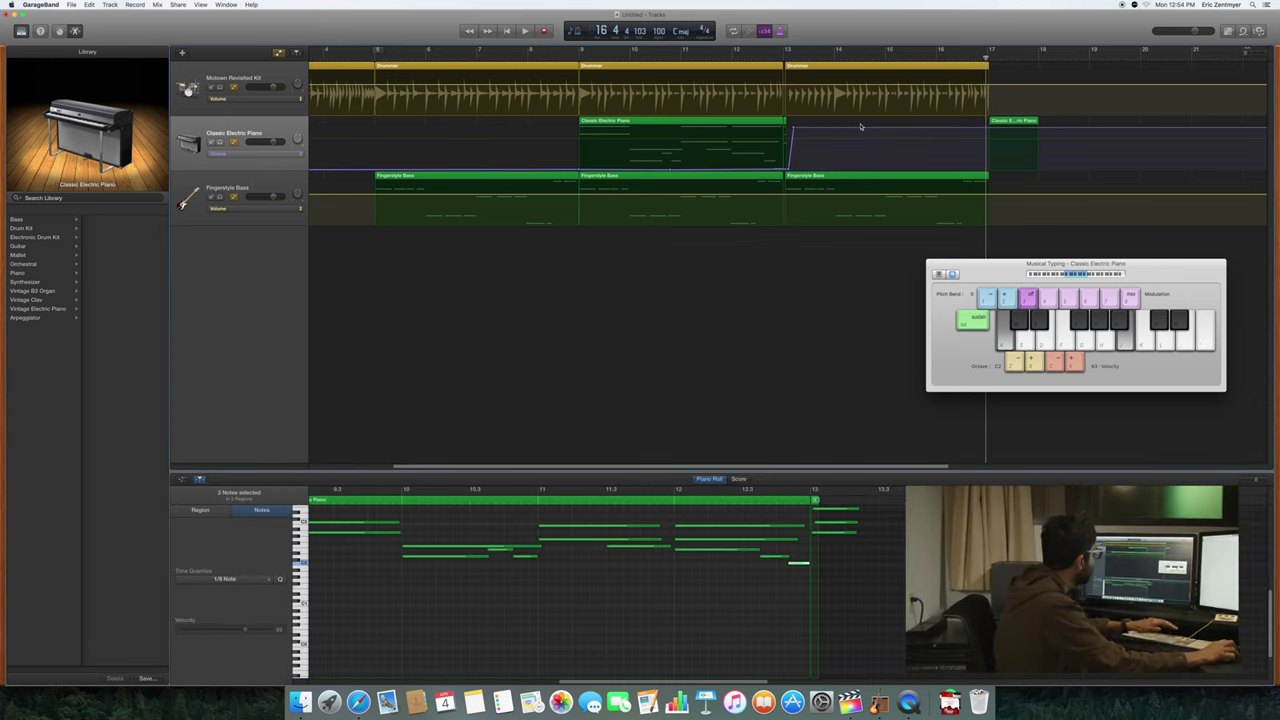
{"action": "left_click", "coordinate": [857, 185]}
{"action": "key", "text": "Delete"}
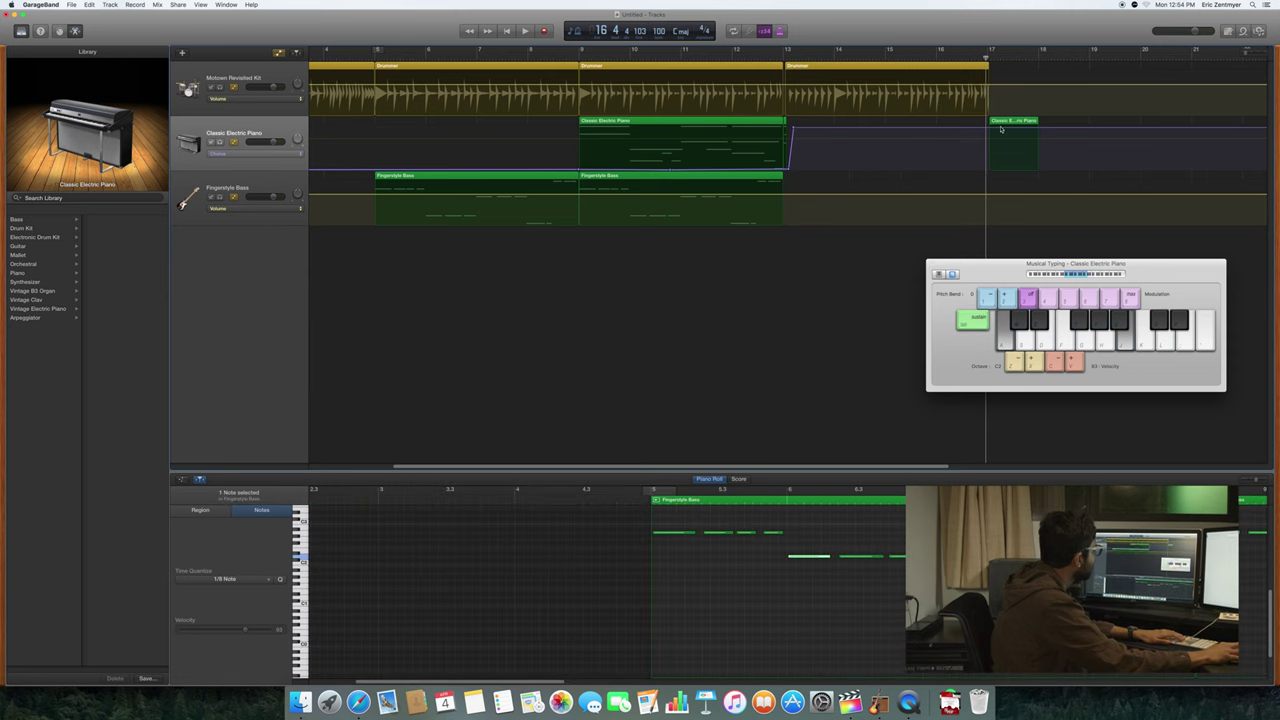
{"action": "left_click", "coordinate": [1000, 128]}
{"action": "key", "text": "Delete"}
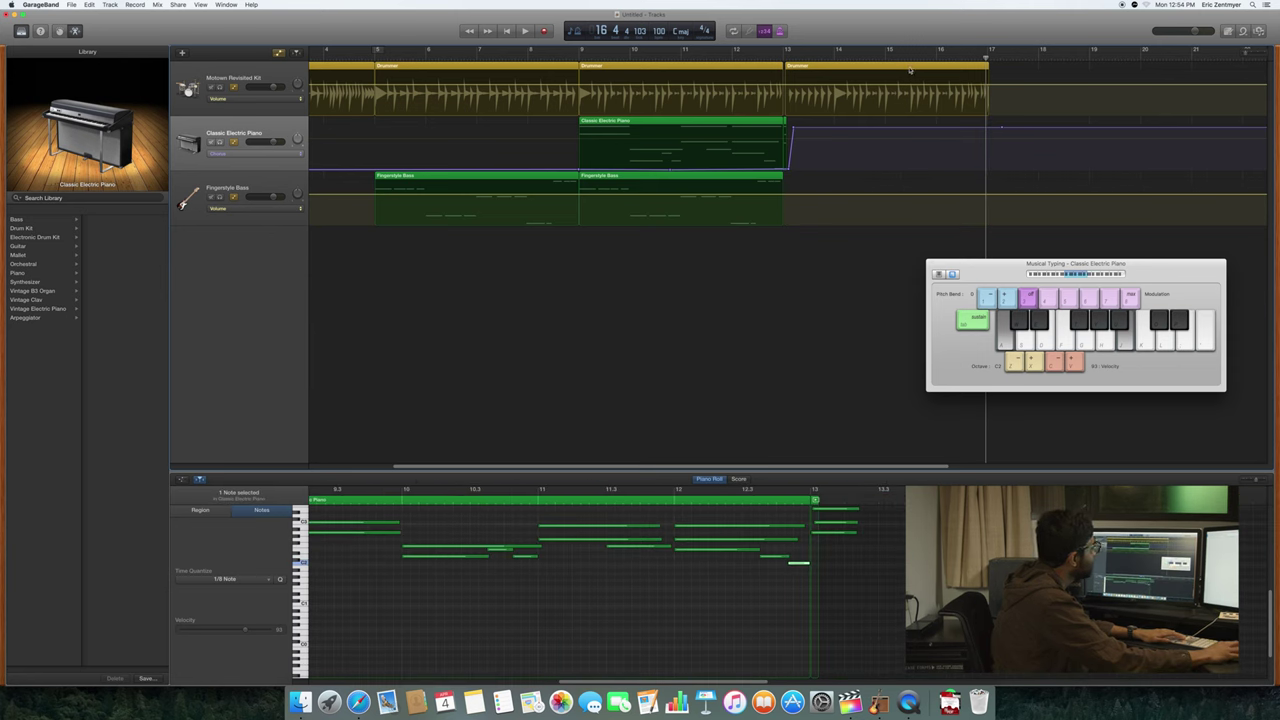
{"action": "left_click", "coordinate": [910, 70]}
{"action": "key", "text": "Delete"}
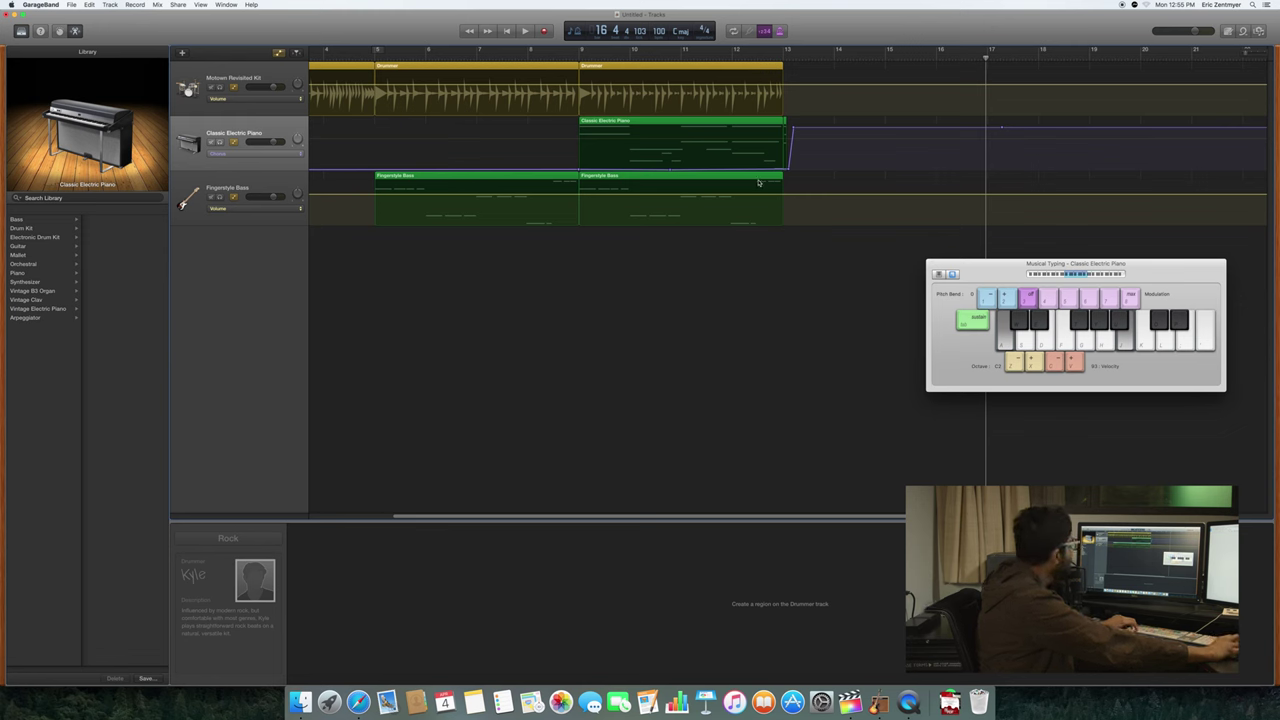
Step: Repeat the drum region of bars 9 to 12 at bar 13 and delete that repeated region
{"action": "left_click", "coordinate": [670, 81]}
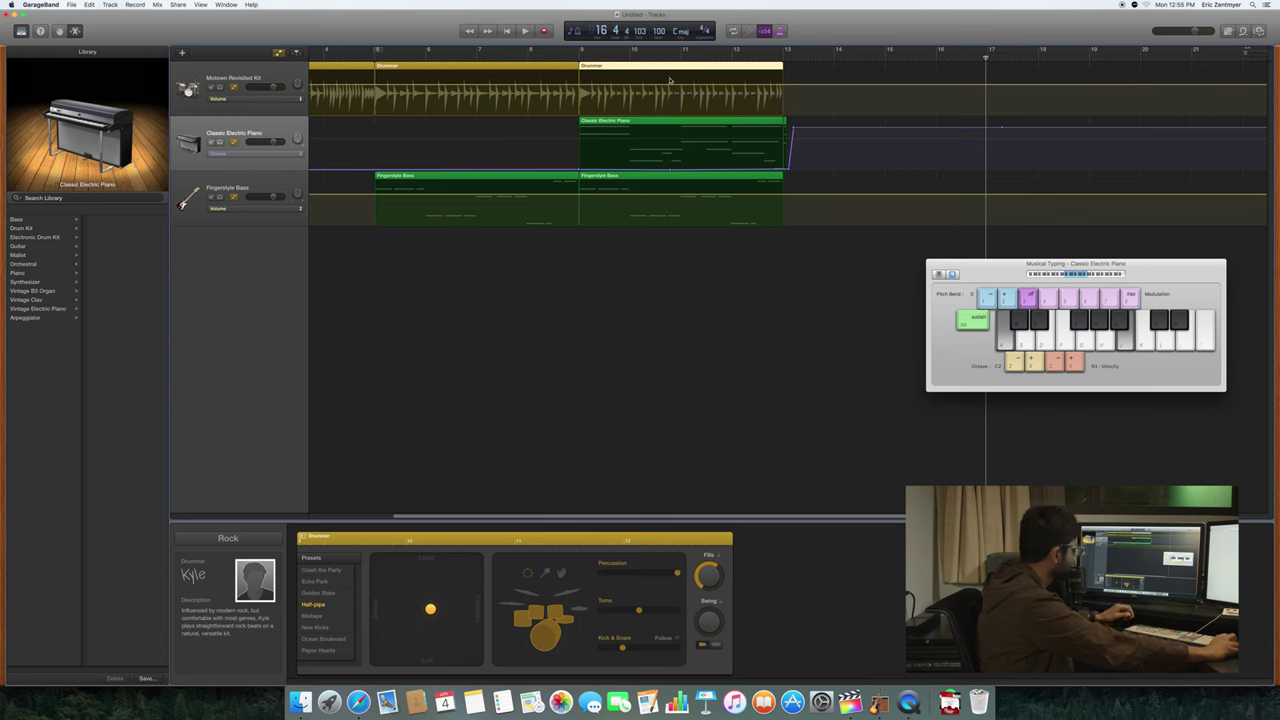
{"action": "key", "text": "super+r"}
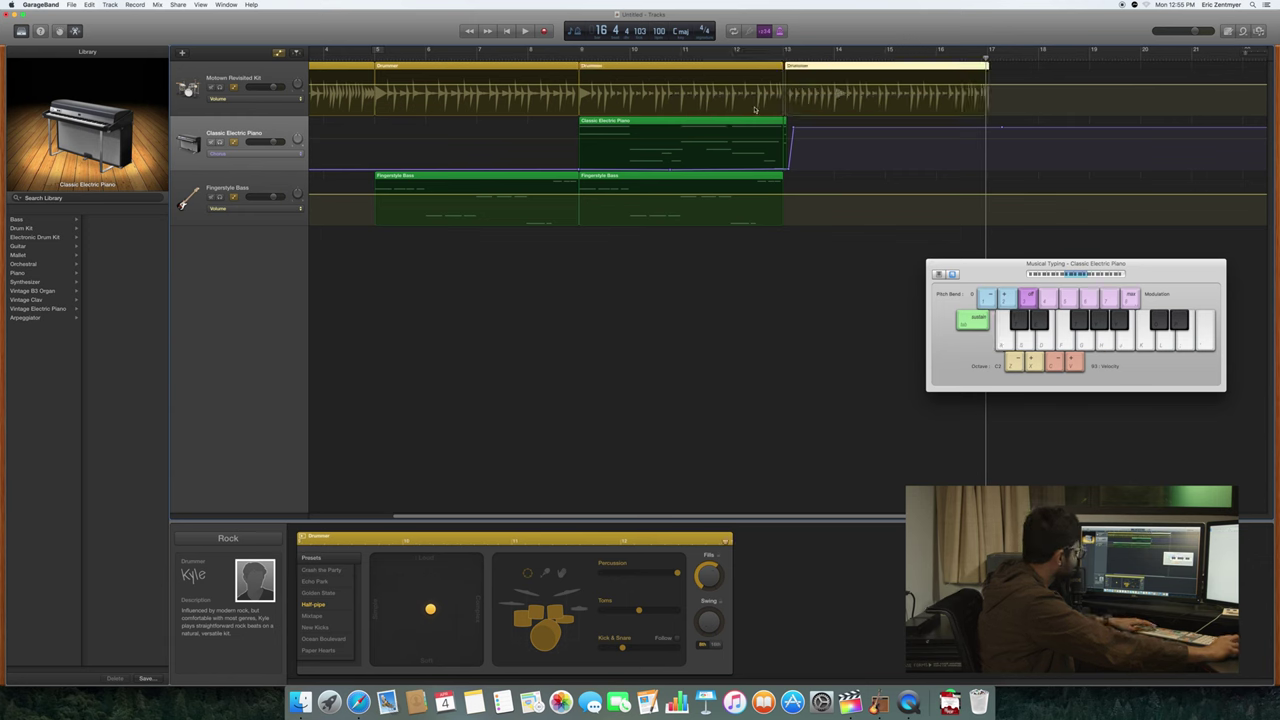
{"action": "left_click", "coordinate": [840, 120]}
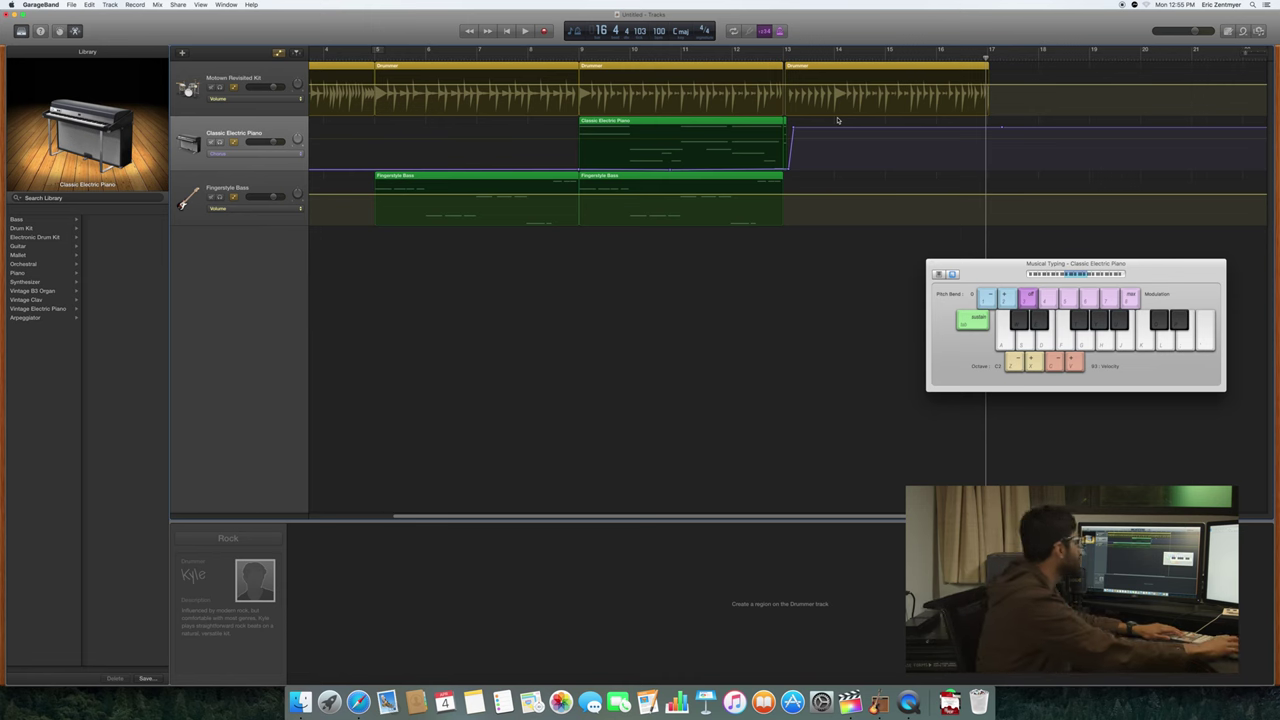
{"action": "left_click", "coordinate": [847, 70]}
{"action": "key", "text": "Delete"}
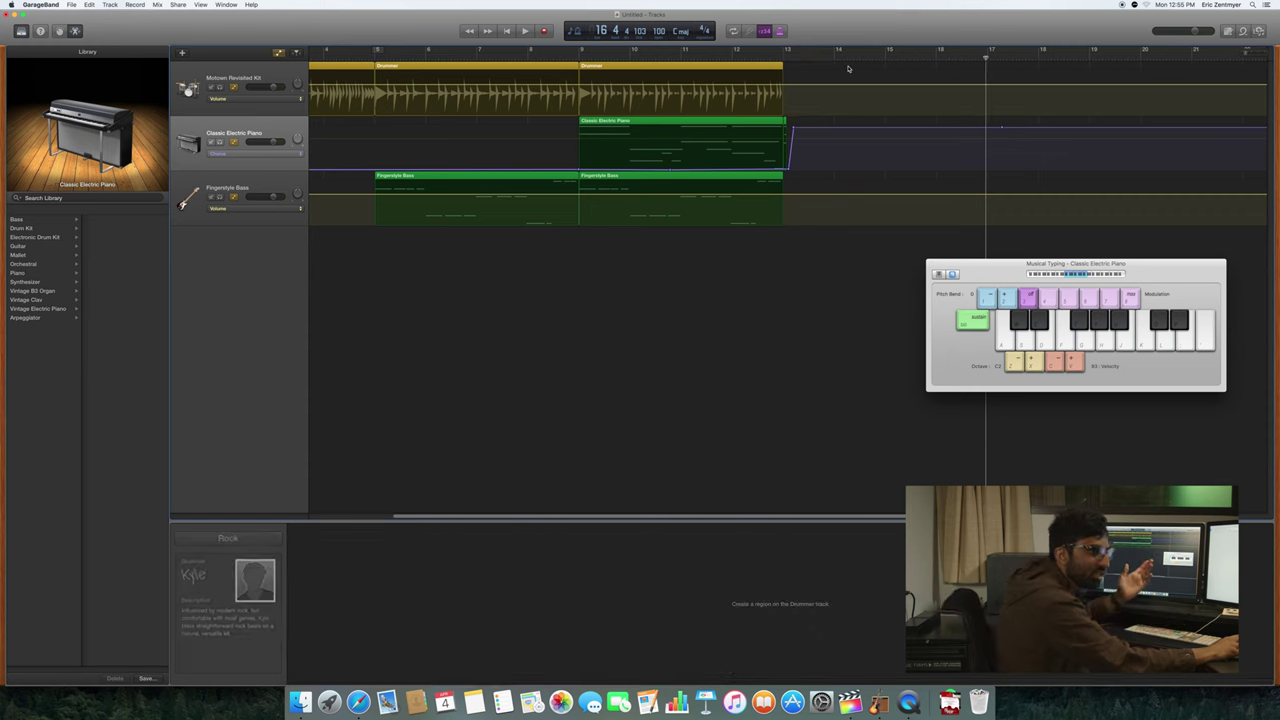
Step: Duplicate the drum, piano and bass regions of bars 9 to 12 together by pasting them at the start of bar 13
{"action": "scroll", "coordinate": [665, 80], "scroll_direction": "left", "scroll_amount": 1}
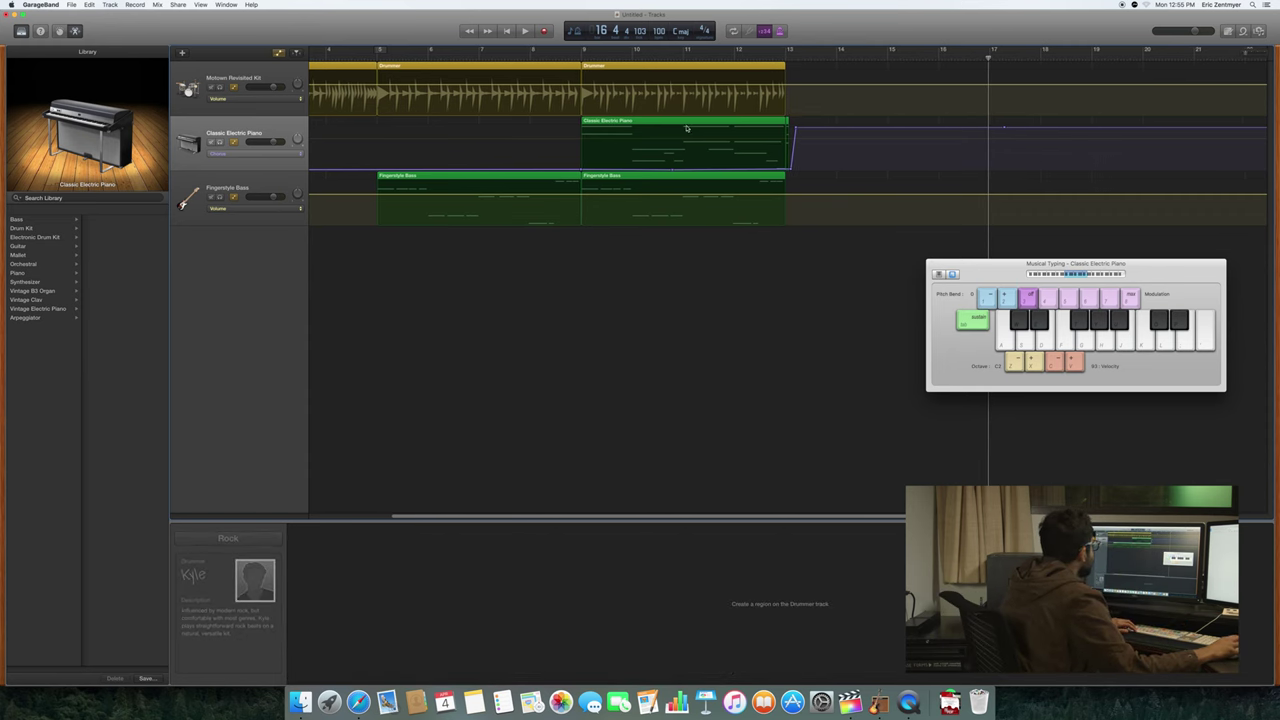
{"action": "left_click", "coordinate": [700, 180]}
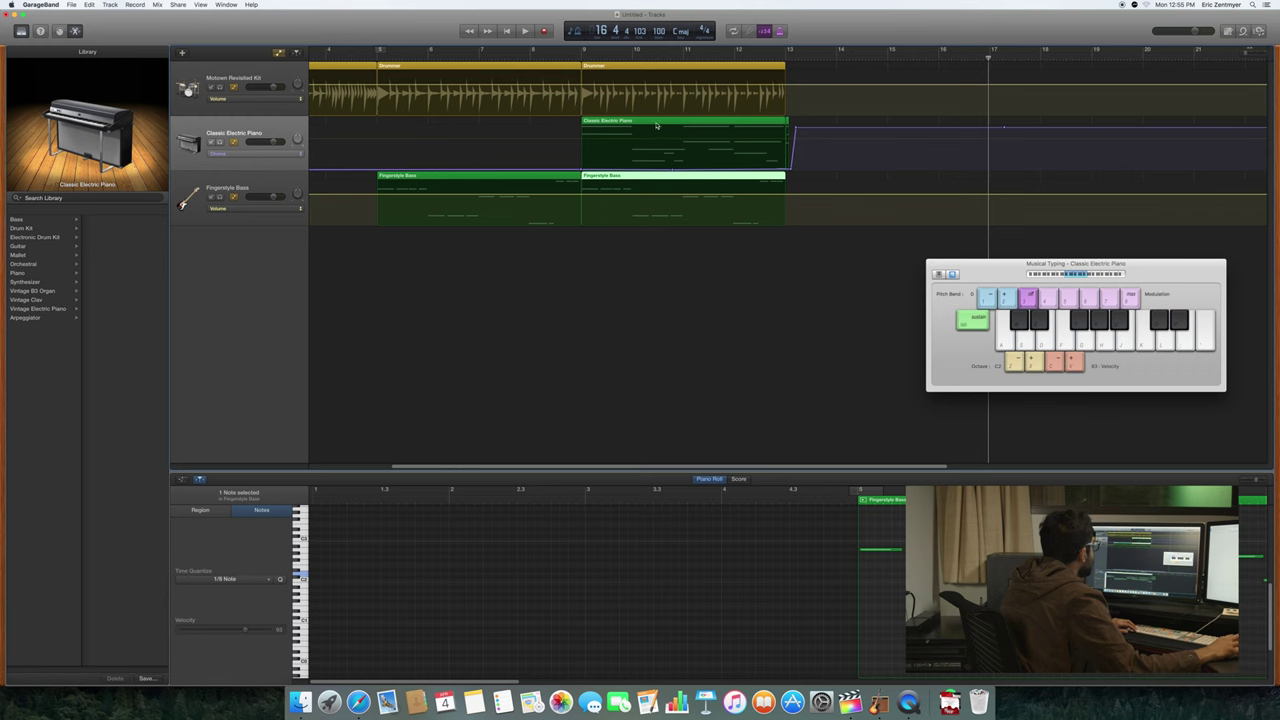
{"action": "left_click", "coordinate": [650, 71]}
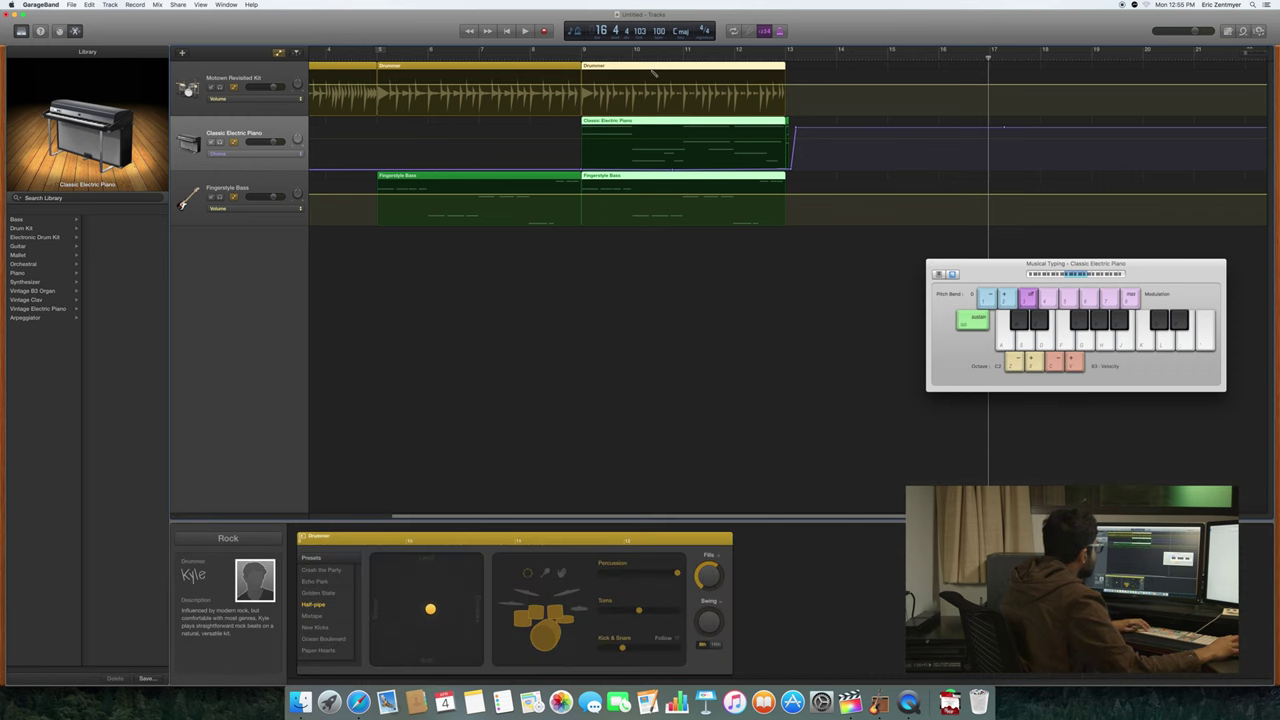
{"action": "key", "text": "super+v"}
{"action": "key", "text": "super+z"}
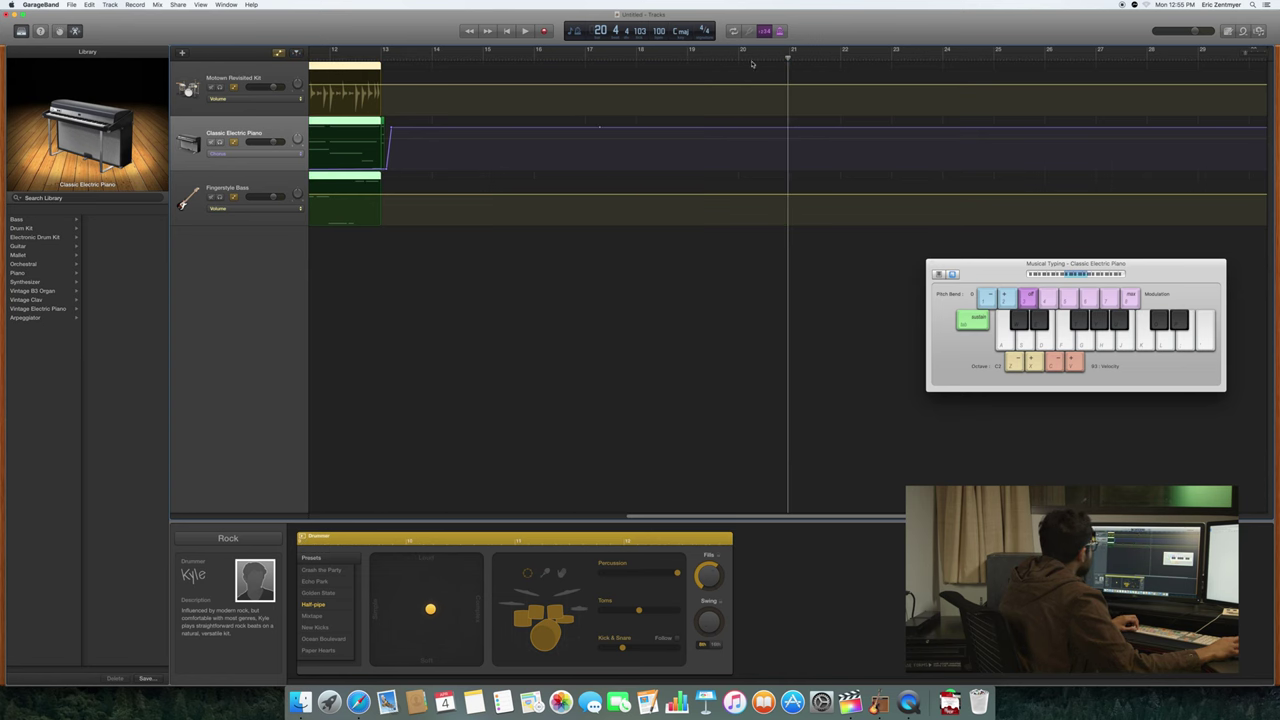
{"action": "left_click_drag", "start_coordinate": [790, 59], "coordinate": [382, 84]}
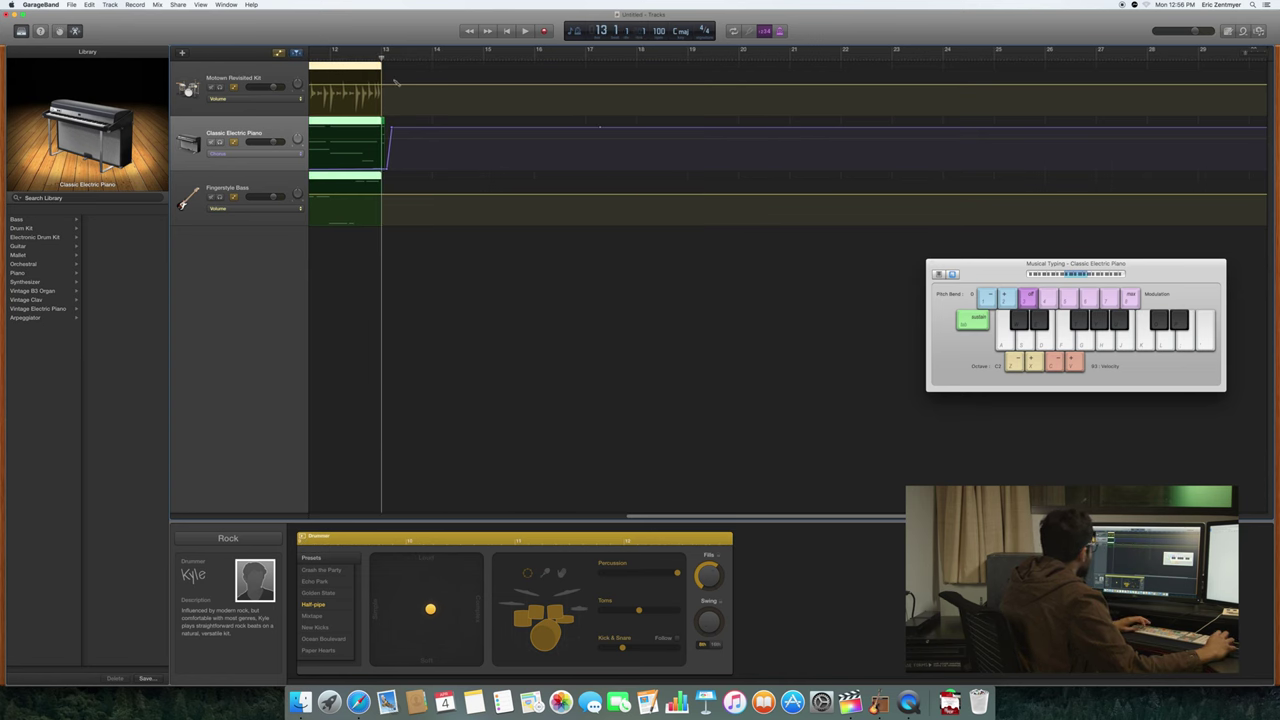
{"action": "key", "text": "super+v"}
Step: Move the playhead back to bar 12 beat 3 and create a new software instrument track
{"action": "left_click_drag", "start_coordinate": [586, 57], "coordinate": [364, 80]}
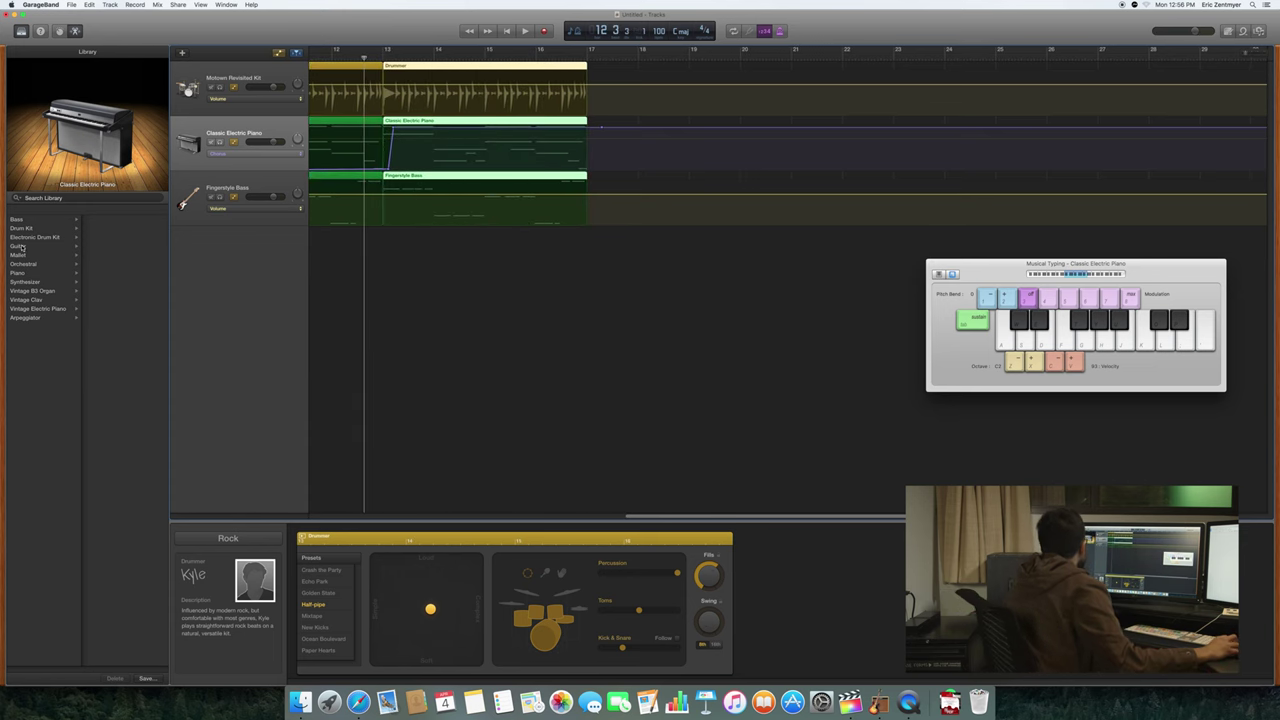
{"action": "left_click", "coordinate": [108, 5]}
{"action": "left_click", "coordinate": [117, 15]}
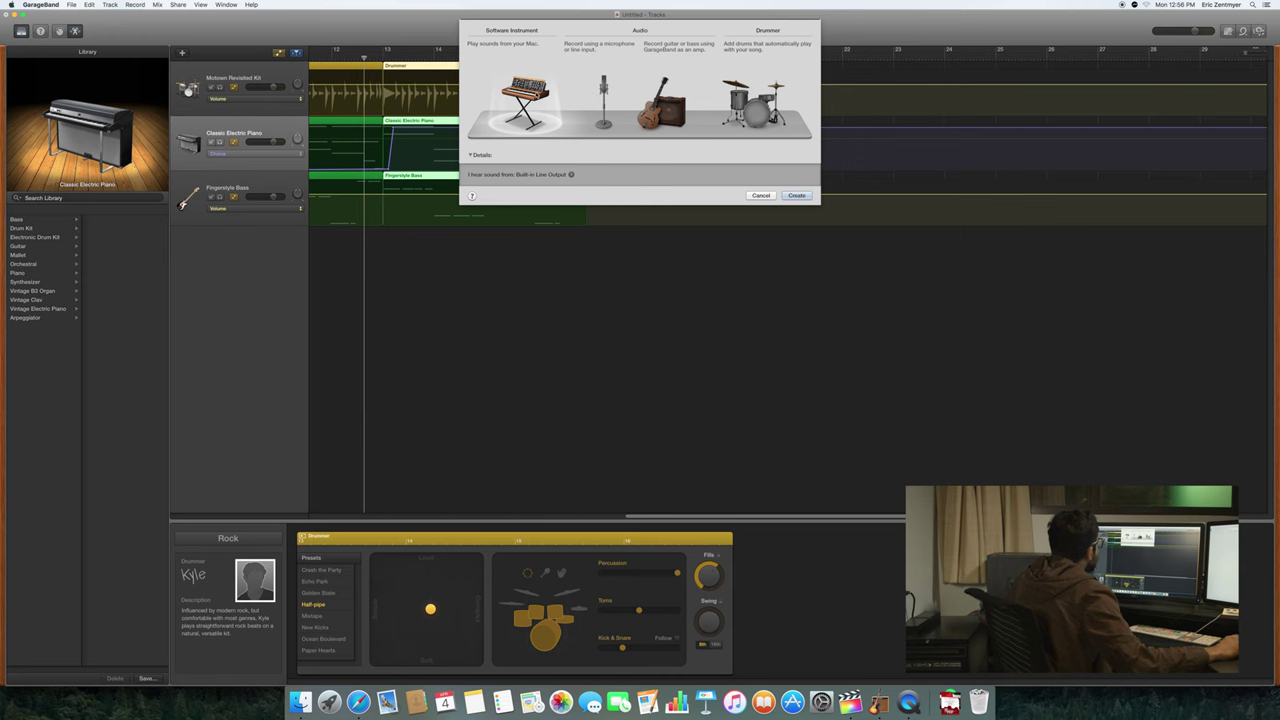
{"action": "key", "text": "Return"}
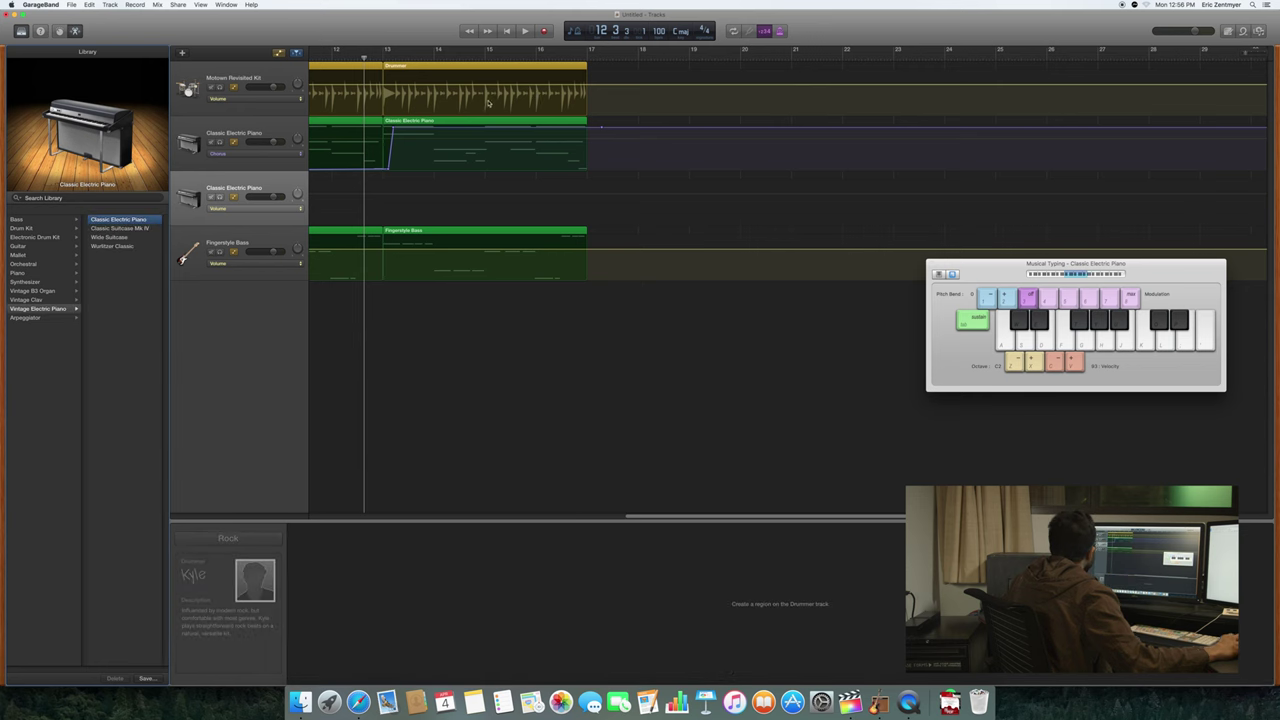
Step: Audition the Chimera Bells synthesizer patch on the new track and assign Delicate Bells as its instrument instead
{"action": "left_click", "coordinate": [35, 282]}
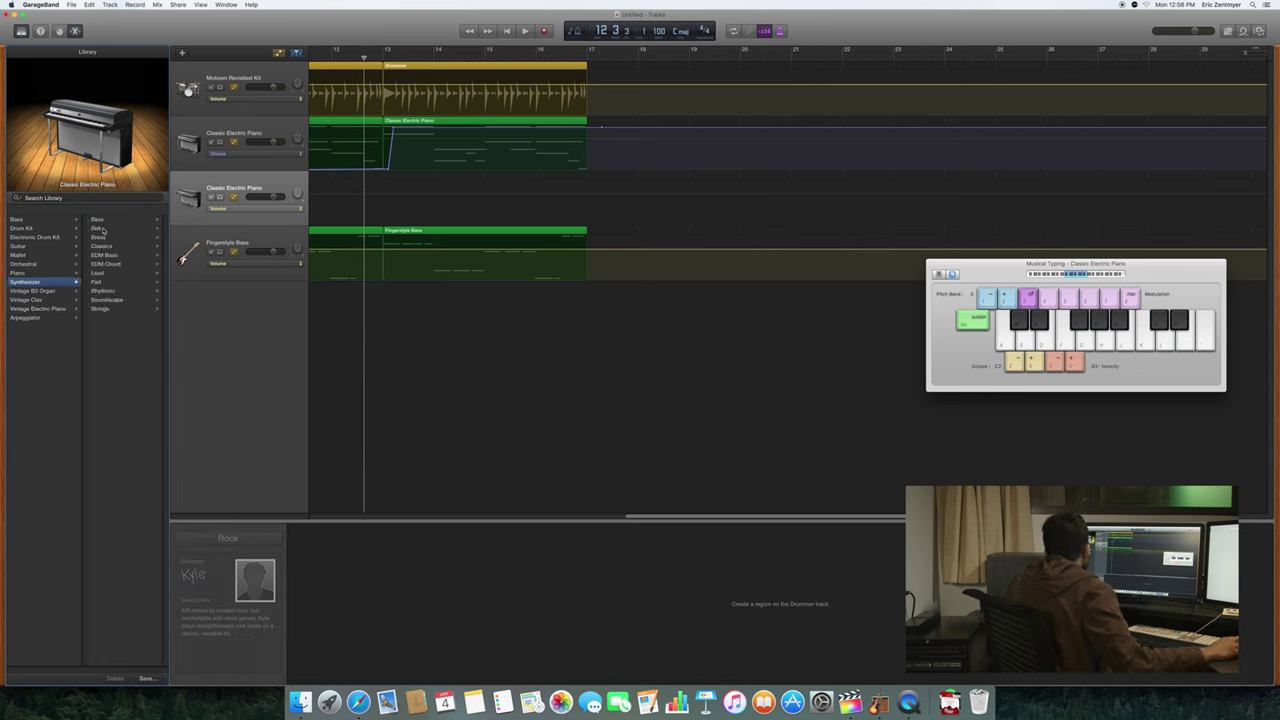
{"action": "left_click", "coordinate": [101, 230]}
{"action": "left_click", "coordinate": [115, 238]}
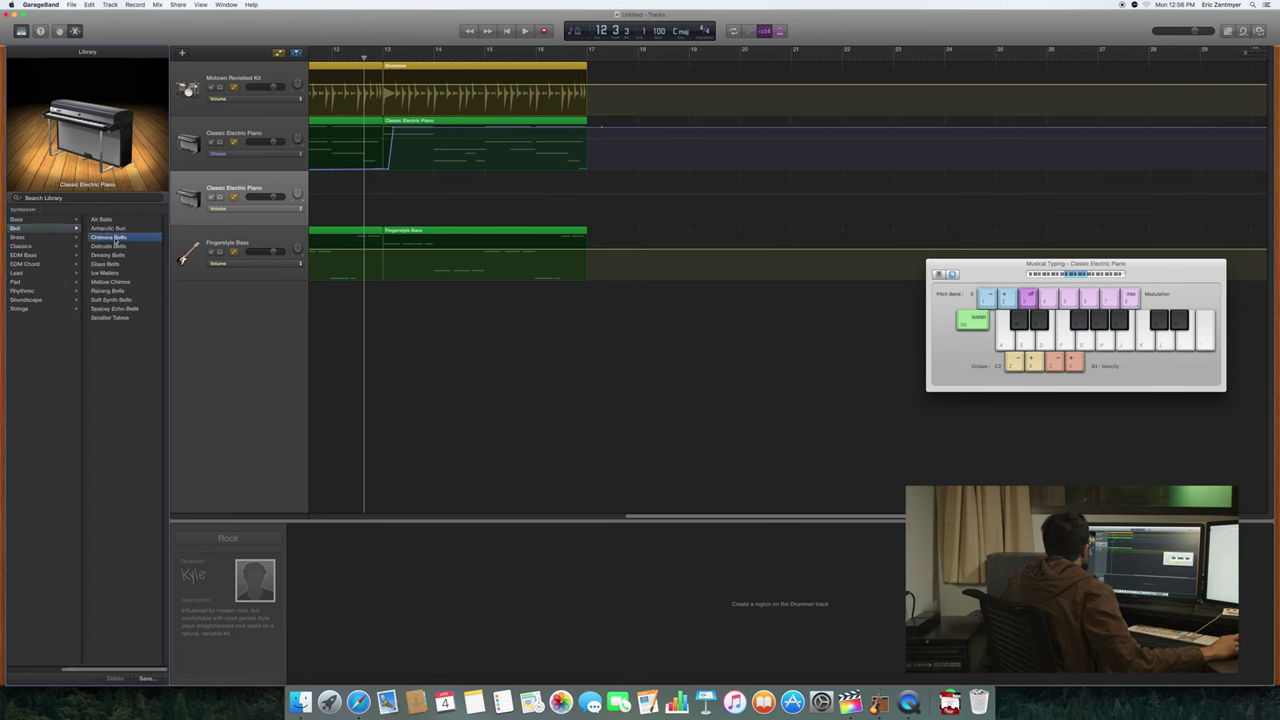
{"action": "key", "text": "s"}
{"action": "key", "text": "d"}
{"action": "key", "text": "f"}
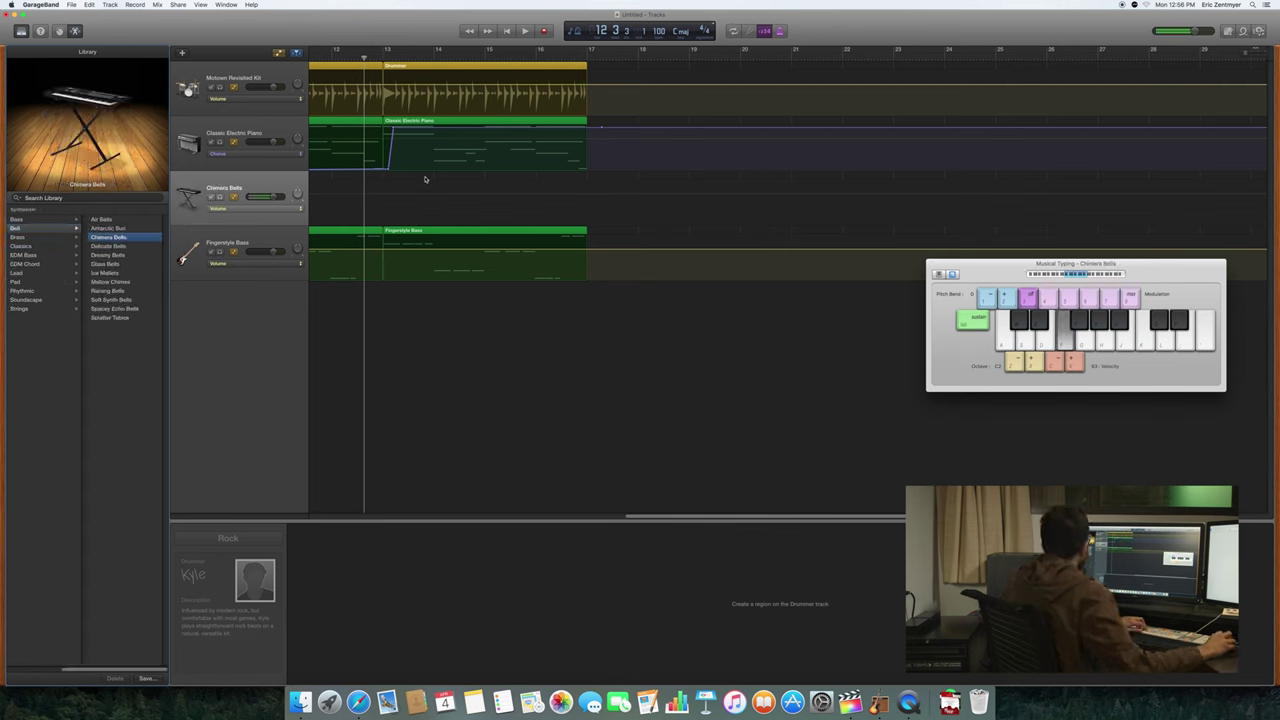
{"action": "left_click", "coordinate": [110, 246]}
{"action": "key", "text": "f"}
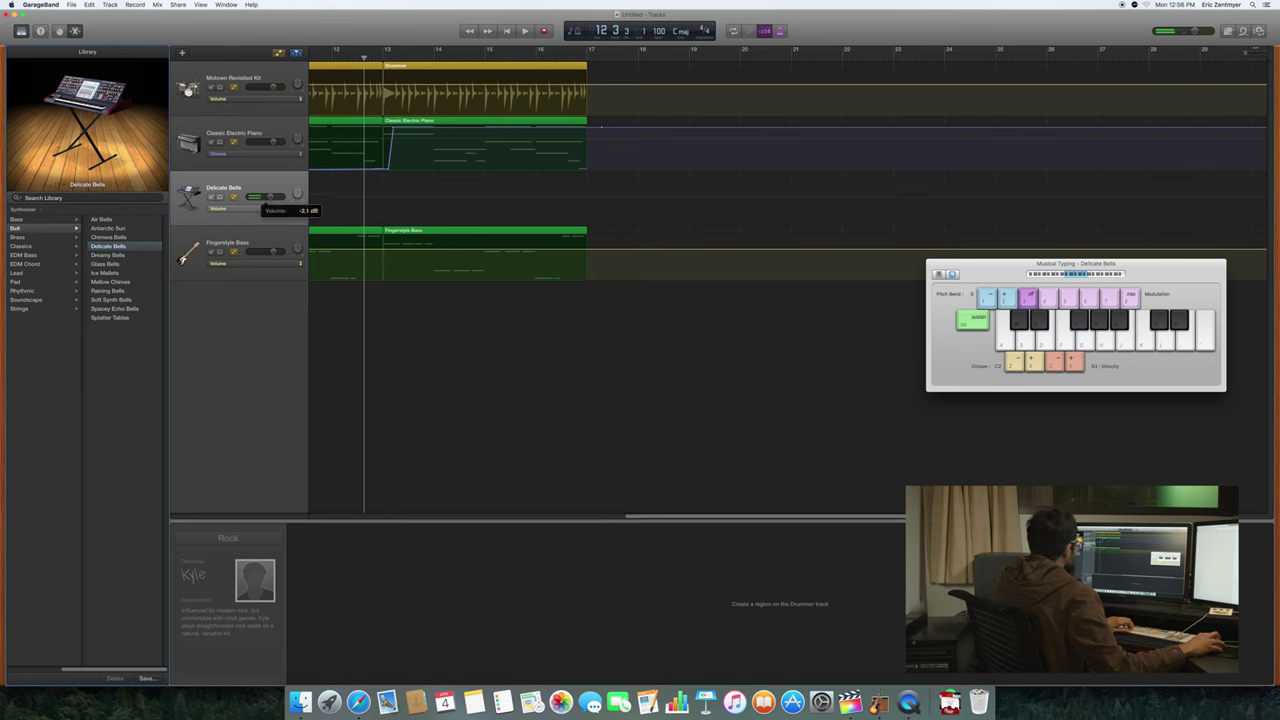
Step: Rehearse a melody with the Delicate Bells sound on the musical typing keyboard without recording
{"action": "key", "text": "d"}
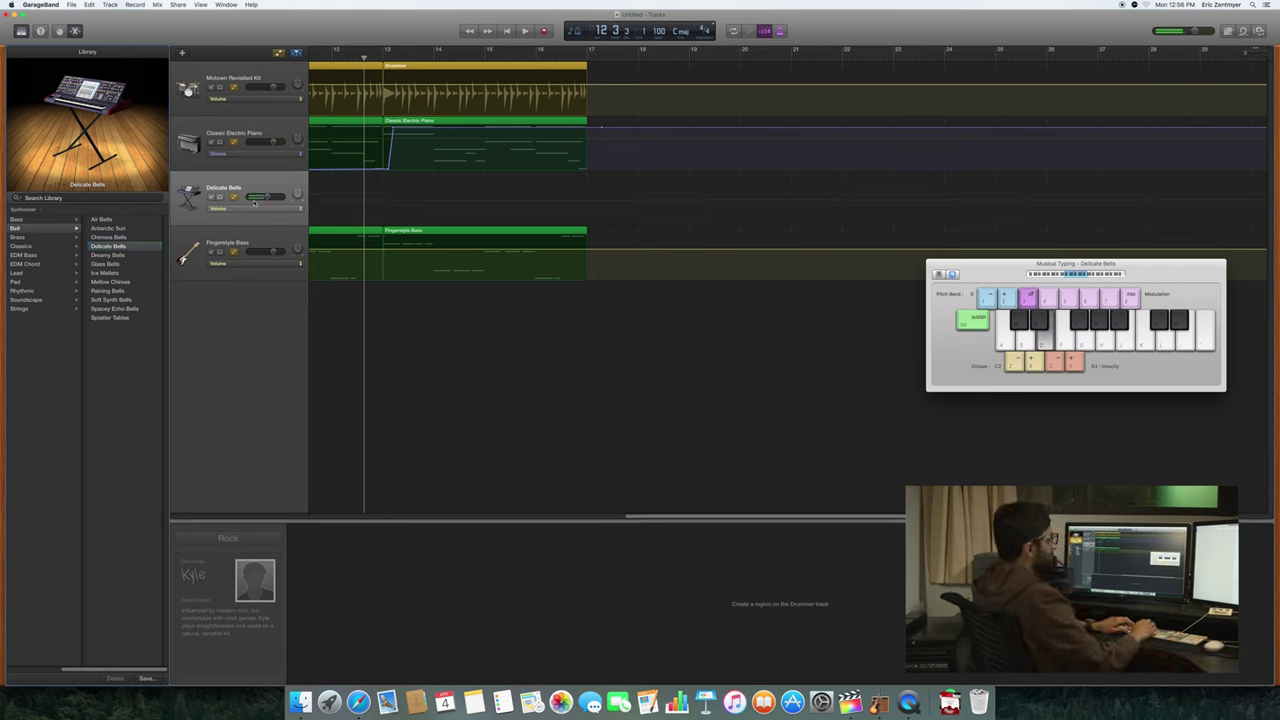
{"action": "key", "text": "h"}
{"action": "key", "text": "f"}
{"action": "key", "text": "d"}
{"action": "key", "text": "h"}
{"action": "key", "text": "f"}
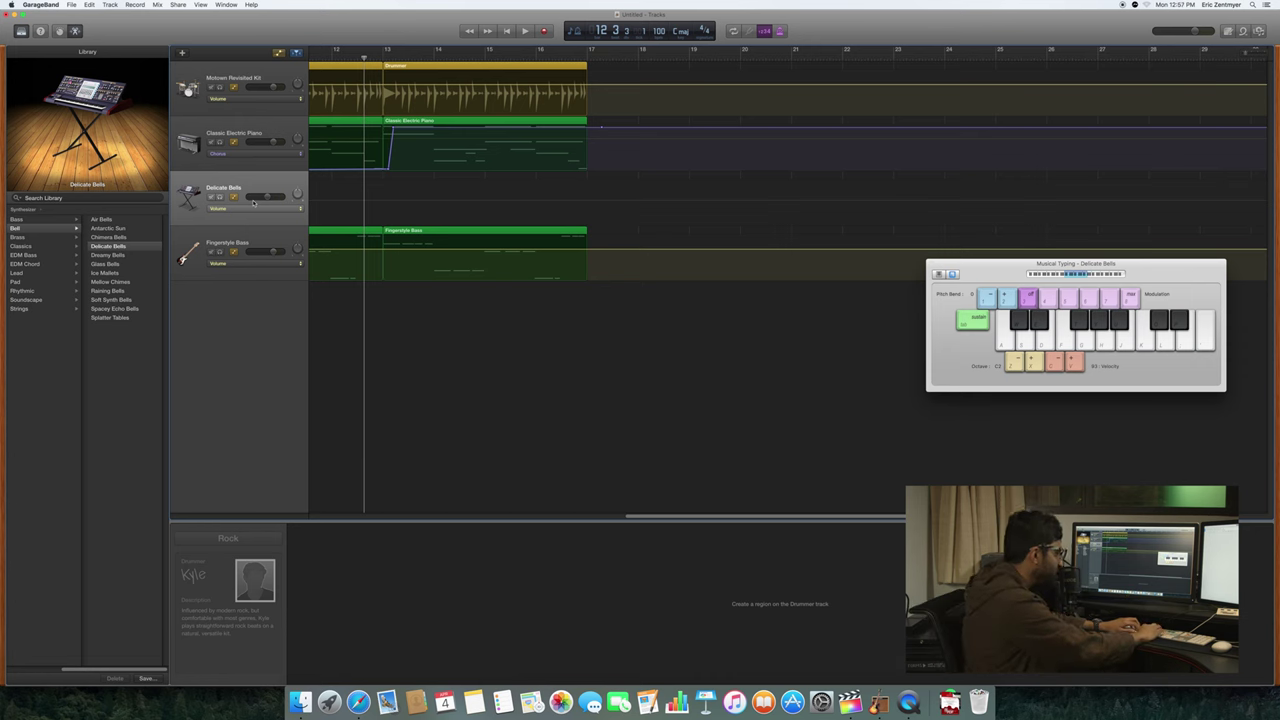
{"action": "key", "text": "a"}
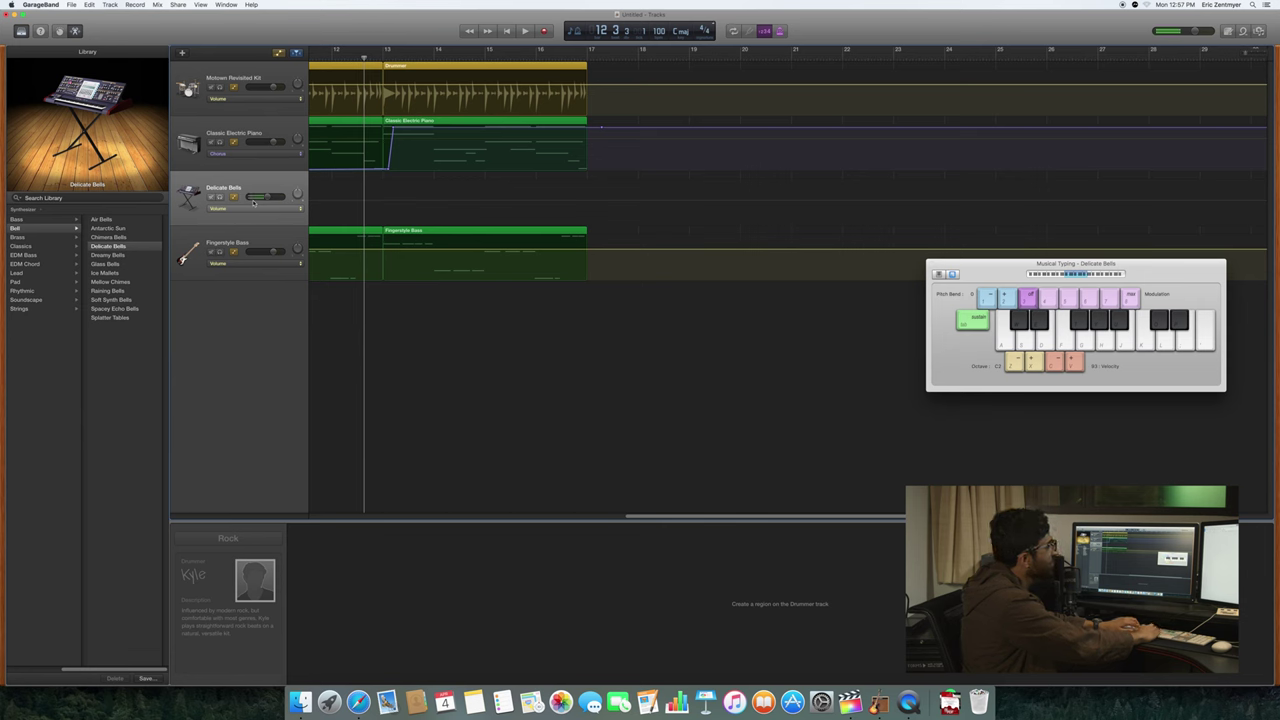
{"action": "key", "text": "h"}
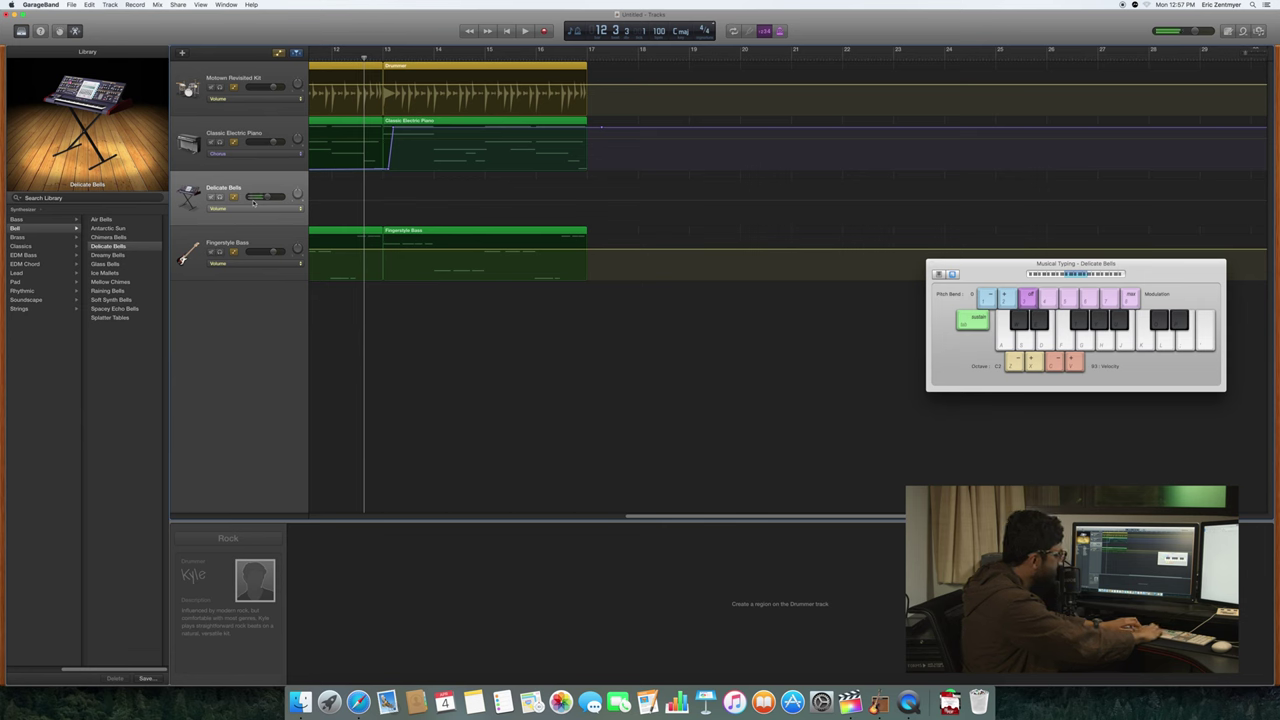
{"action": "key", "text": "e"}
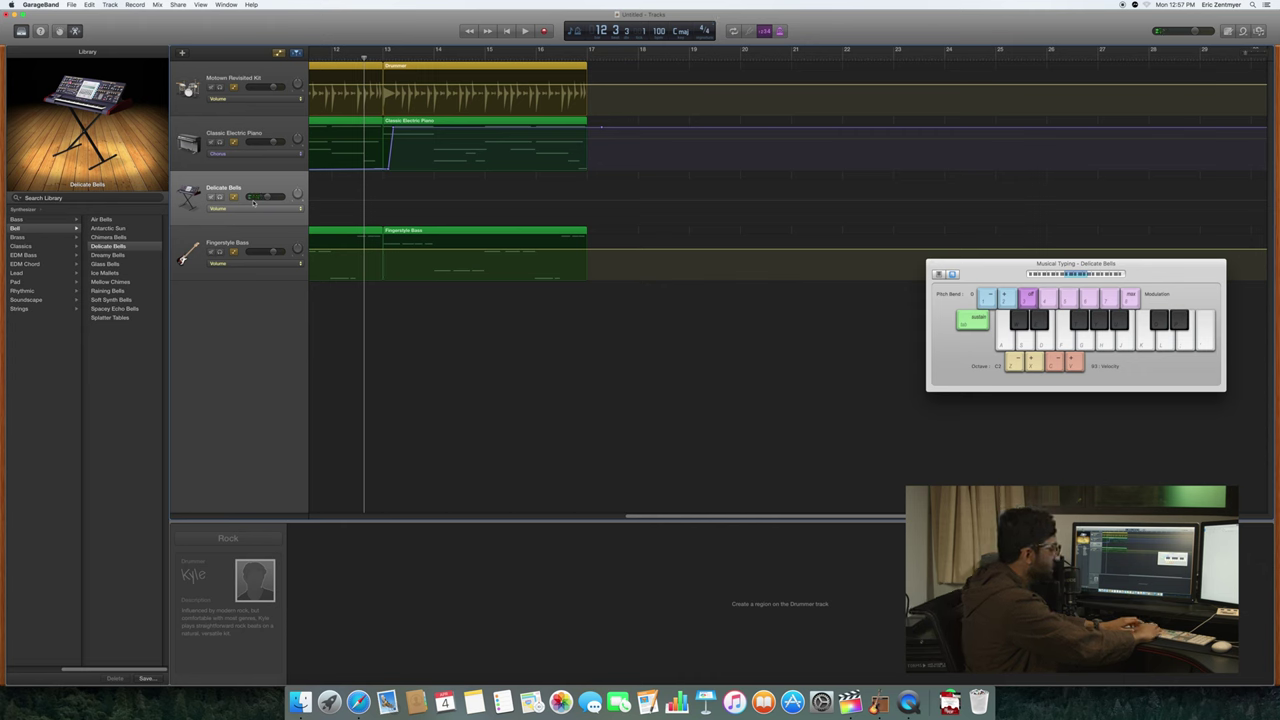
{"action": "key", "text": "f"}
{"action": "key", "text": "k"}
{"action": "key", "text": "h"}
{"action": "key", "text": "f"}
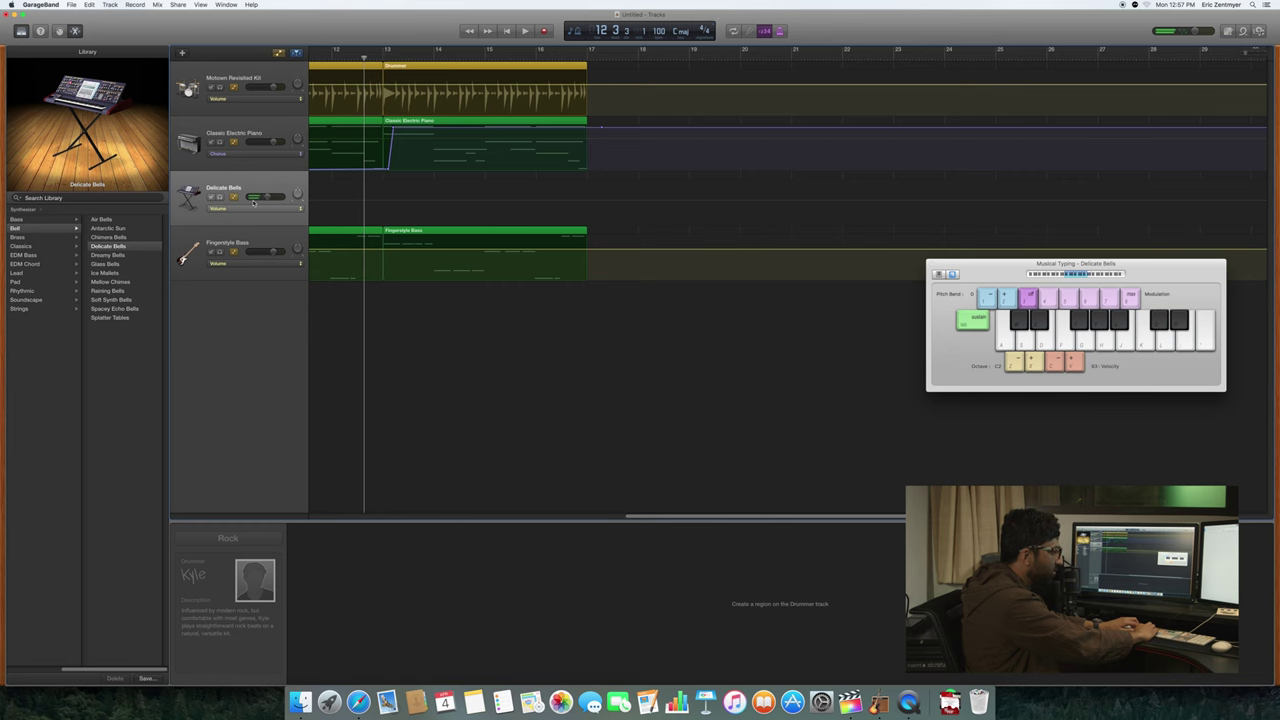
{"action": "key", "text": "f"}
{"action": "key", "text": "g"}
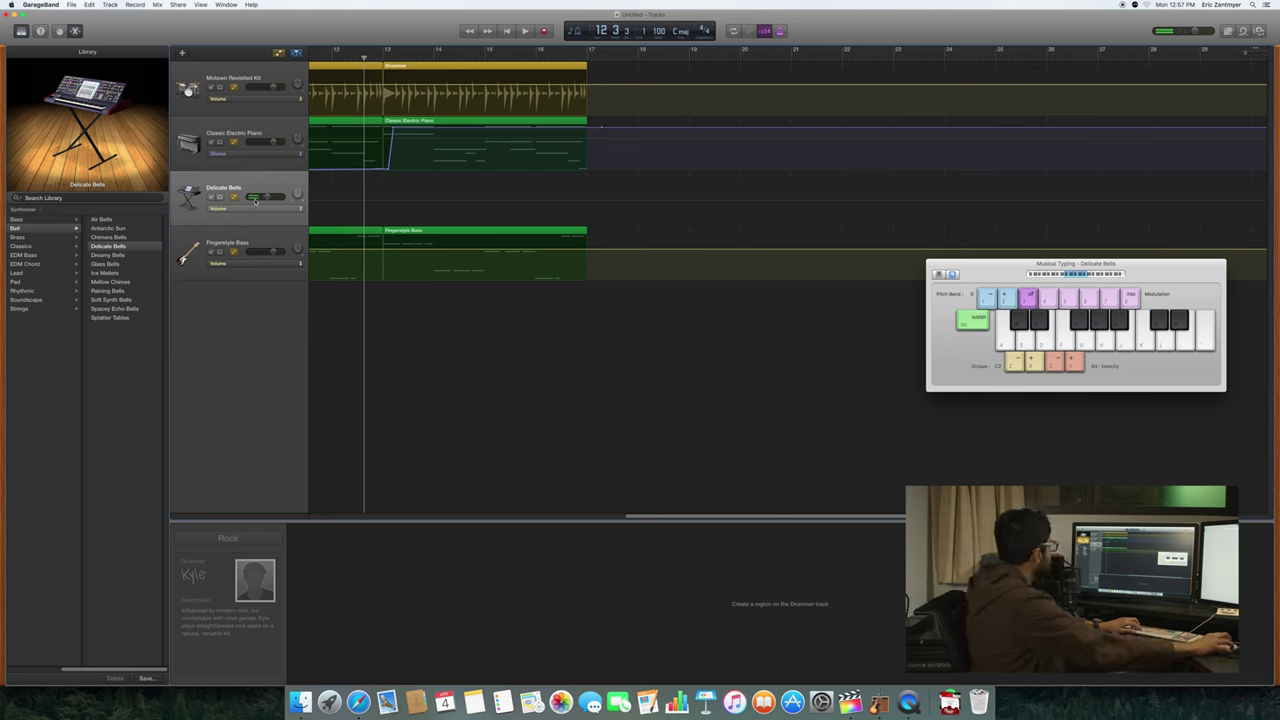
Step: Record a bell melody on the Delicate Bells track over the existing parts, stopping at bar 17
{"action": "left_click", "coordinate": [381, 194]}
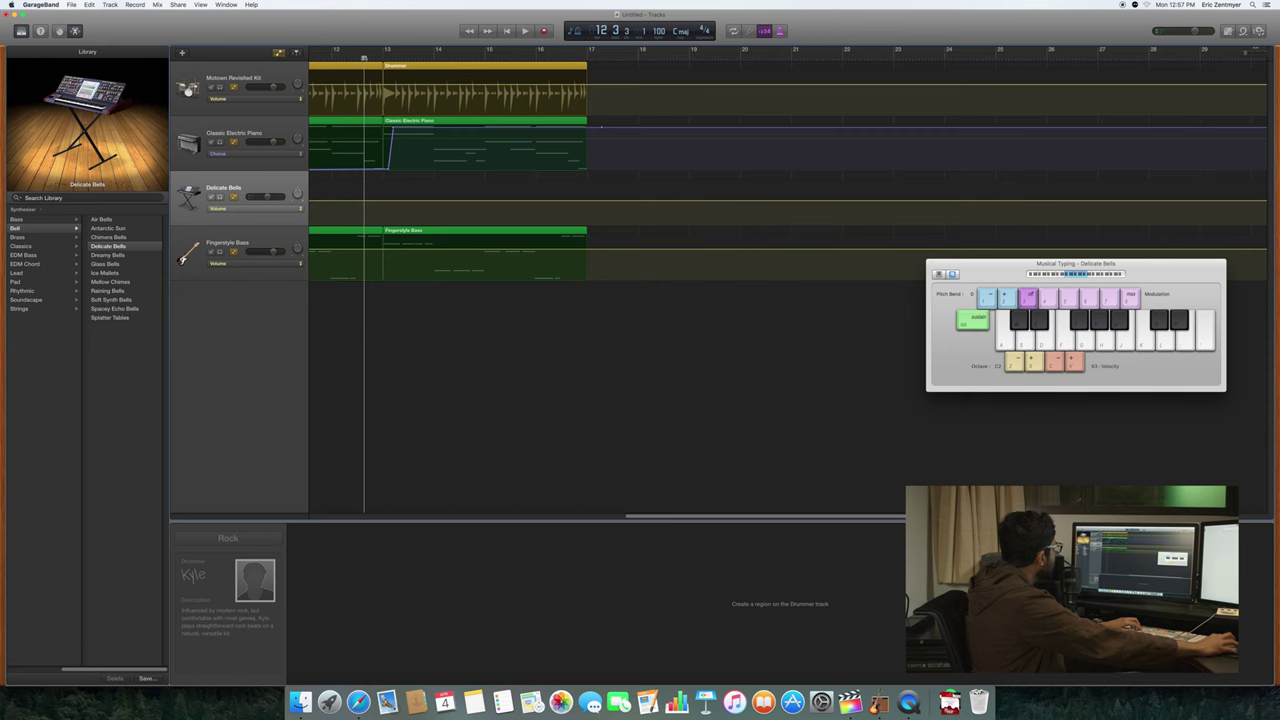
{"action": "left_click", "coordinate": [544, 31]}
{"action": "key", "text": "space"}
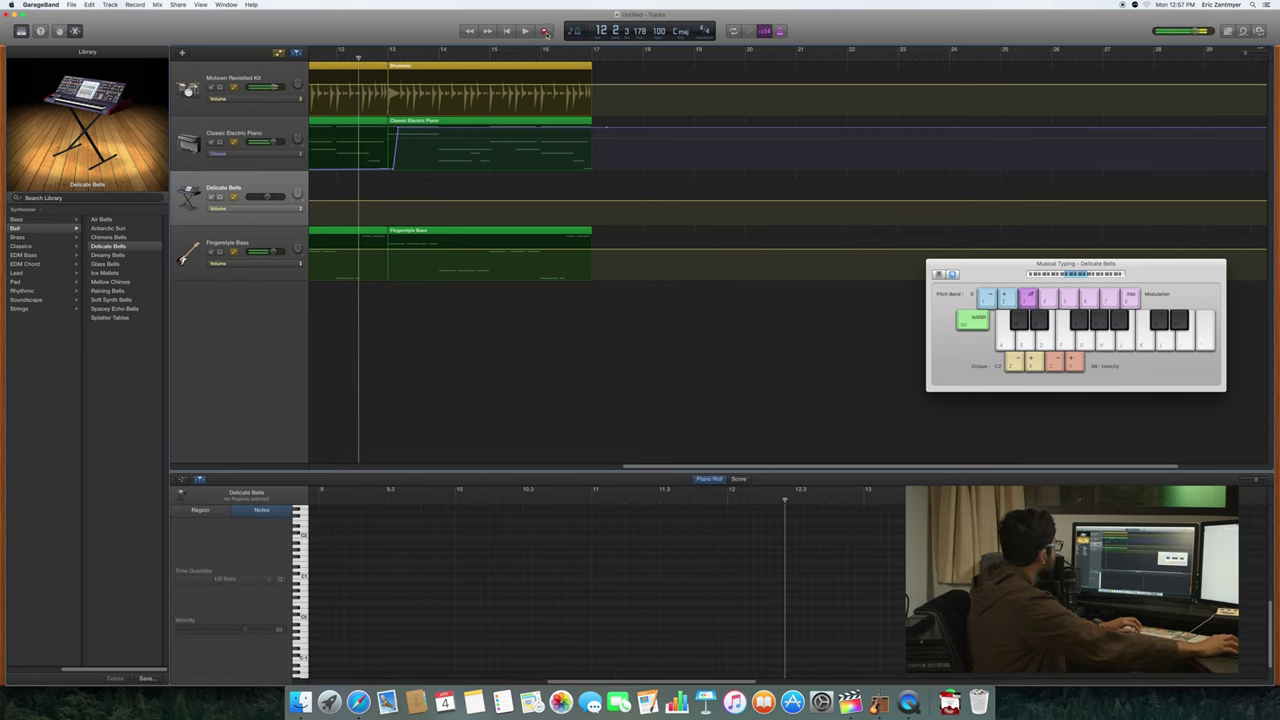
{"action": "left_click", "coordinate": [541, 31]}
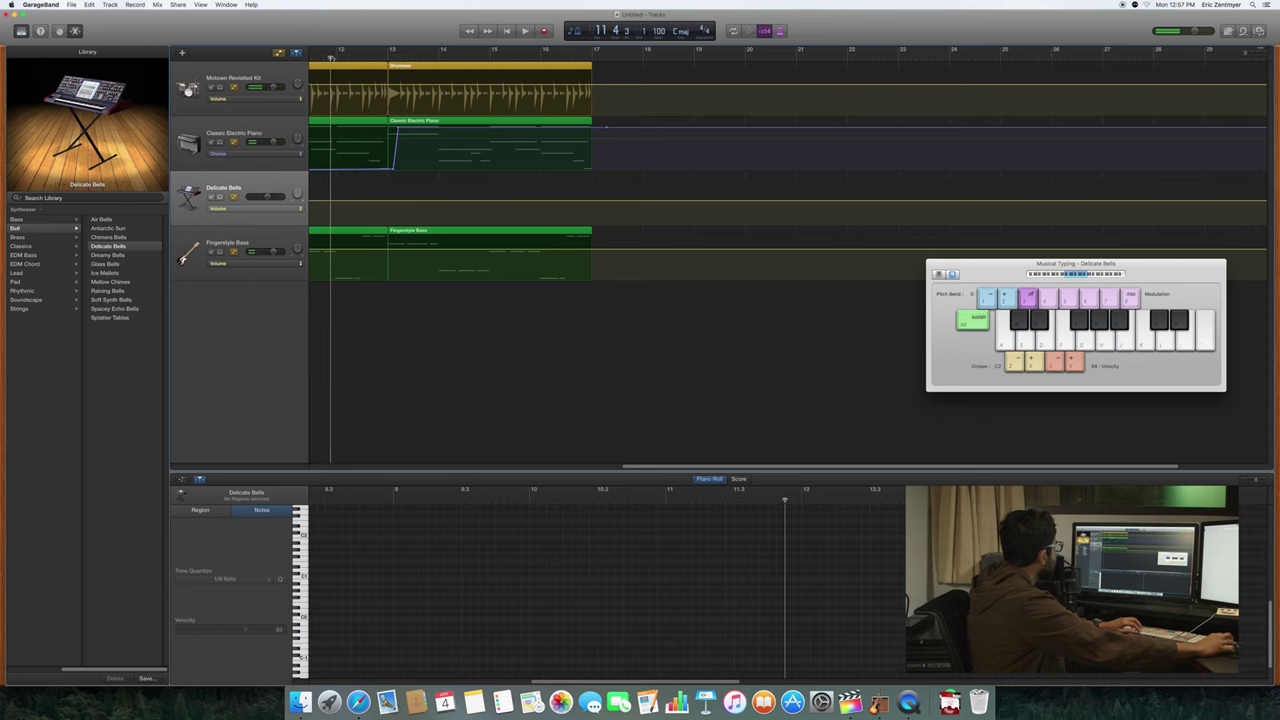
{"action": "left_click", "coordinate": [541, 31]}
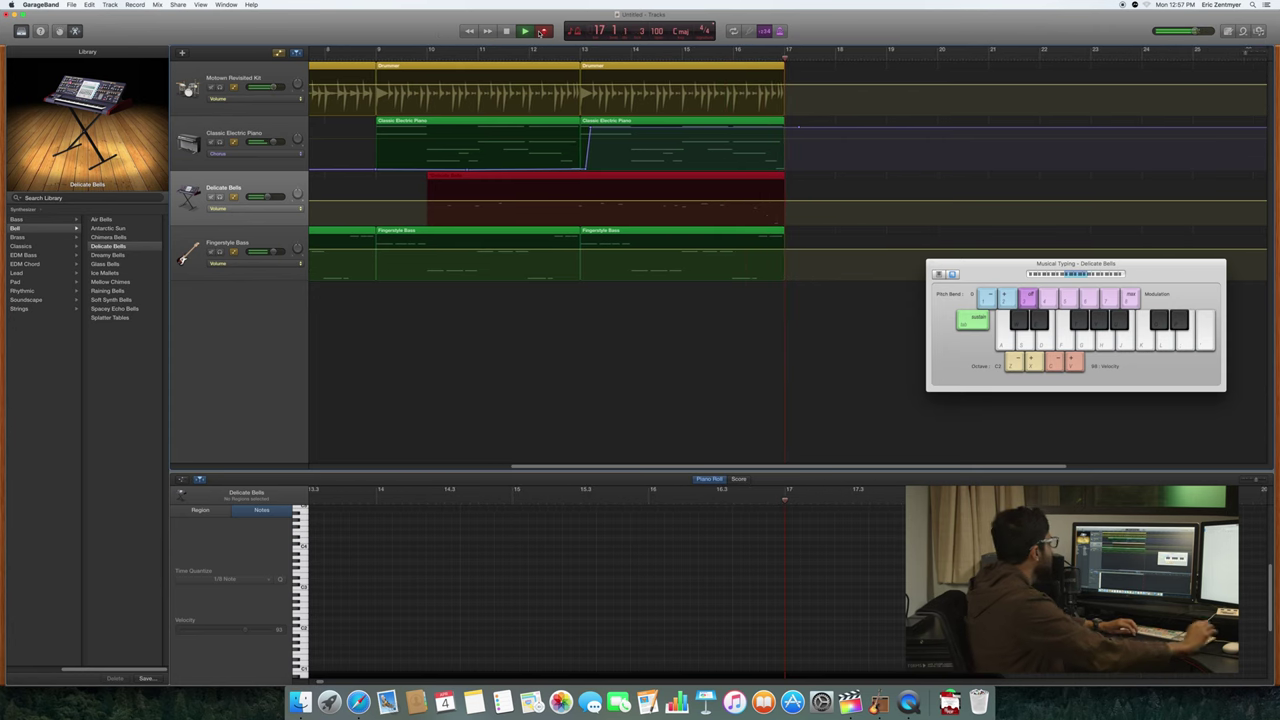
{"action": "key", "text": "space"}
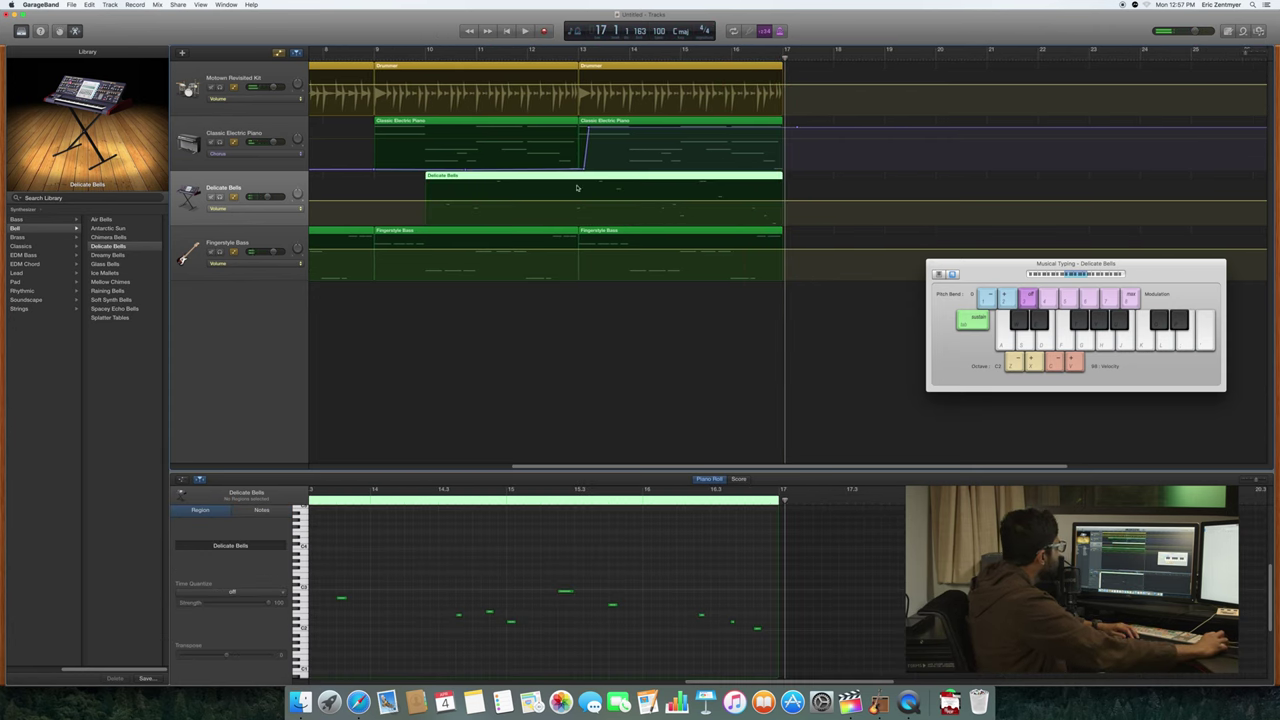
Step: Trim the start of the recorded Delicate Bells region to bar 13 and play the song back from there
{"action": "left_click_drag", "start_coordinate": [428, 177], "coordinate": [580, 188]}
{"action": "left_click_drag", "start_coordinate": [785, 68], "coordinate": [577, 80]}
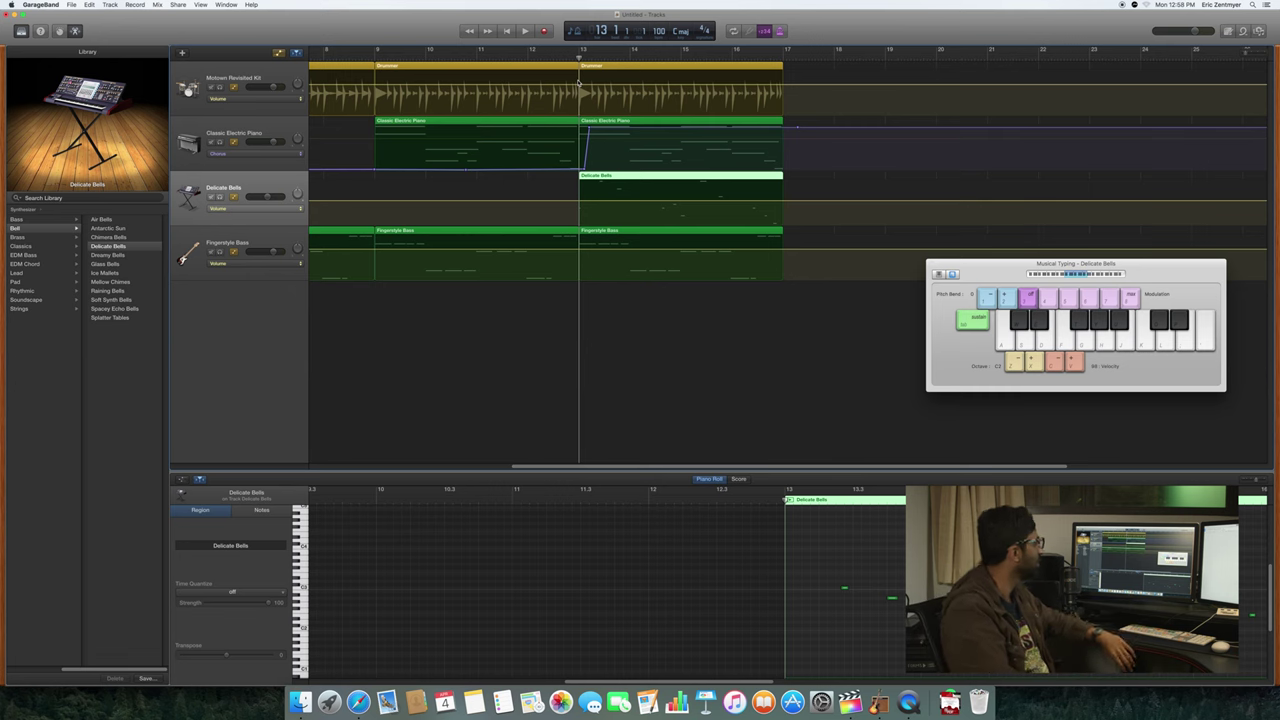
{"action": "key", "text": "space"}
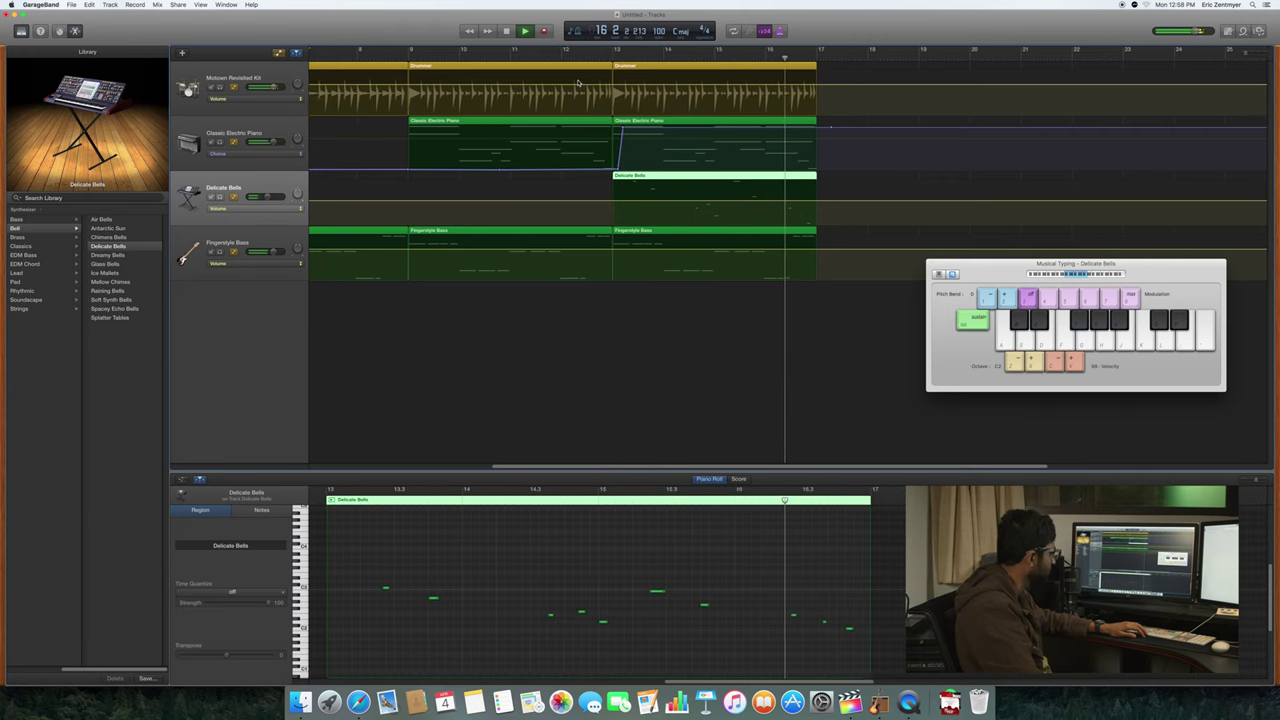
Step: Try out further melody notes on the Delicate Bells track with playback stopped
{"action": "key", "text": "a"}
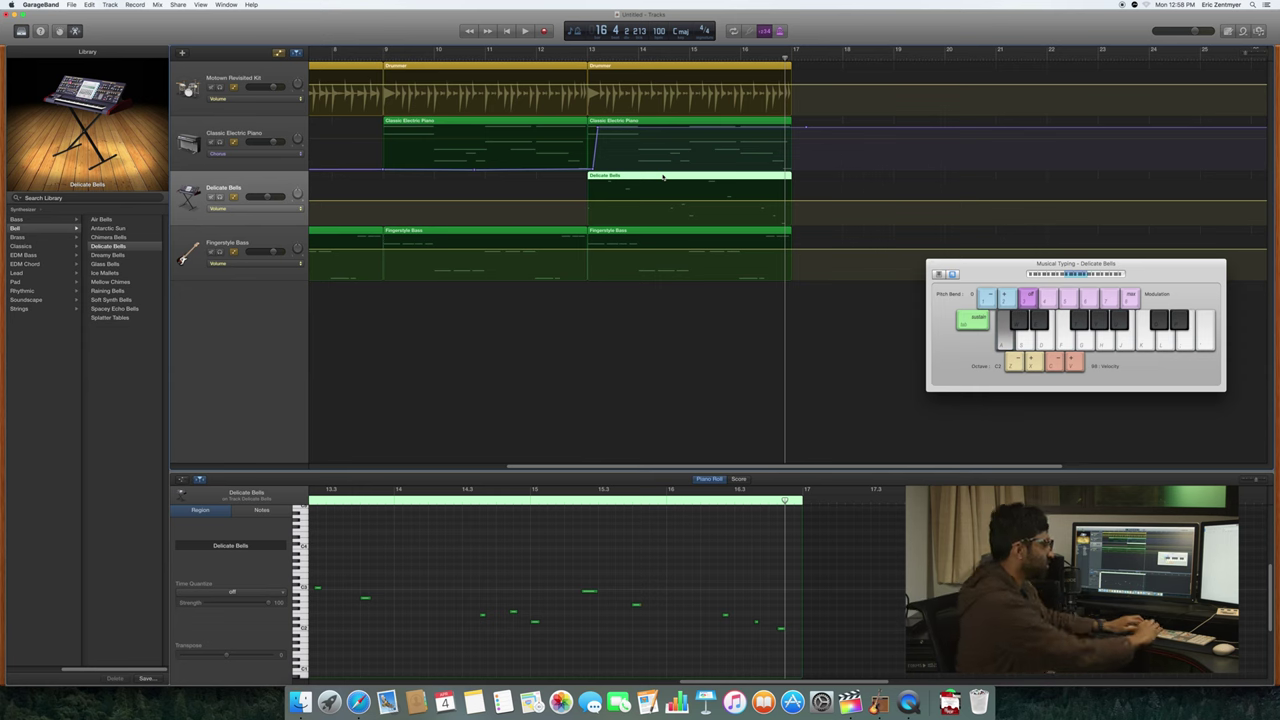
{"action": "key", "text": "g"}
{"action": "key", "text": "j"}
{"action": "key", "text": "f"}
{"action": "key", "text": "g"}
{"action": "key", "text": "k"}
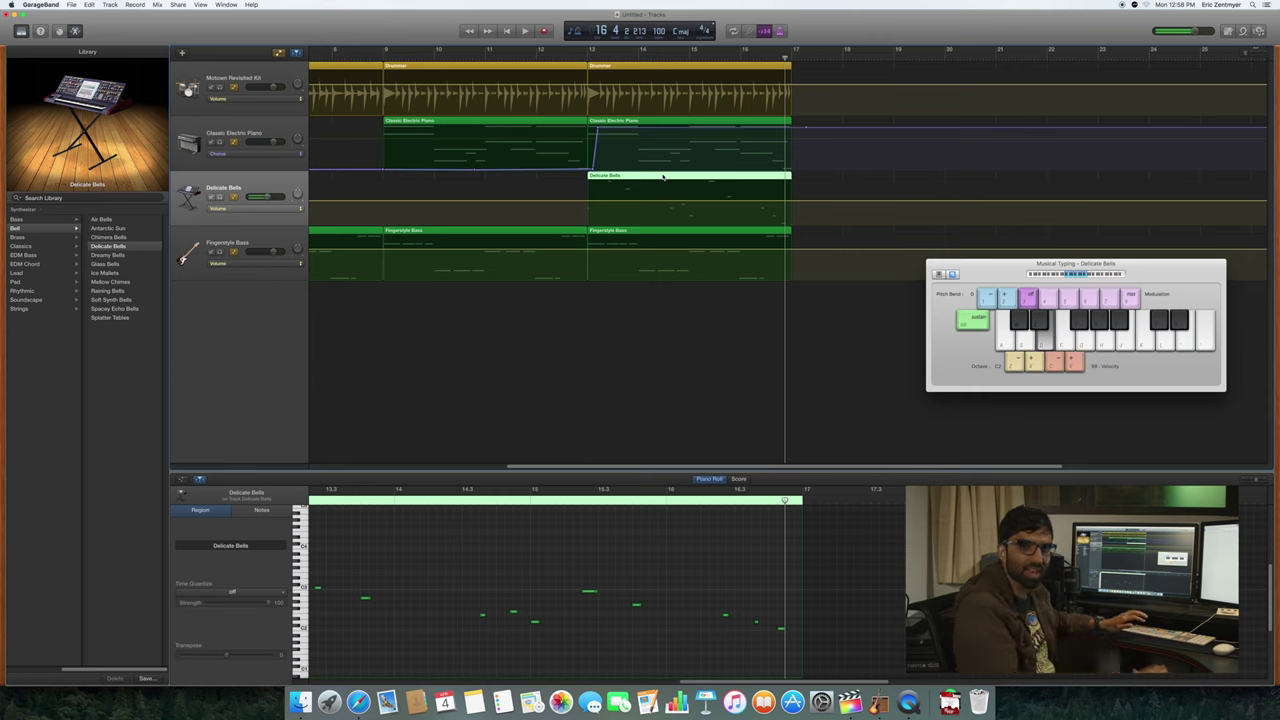